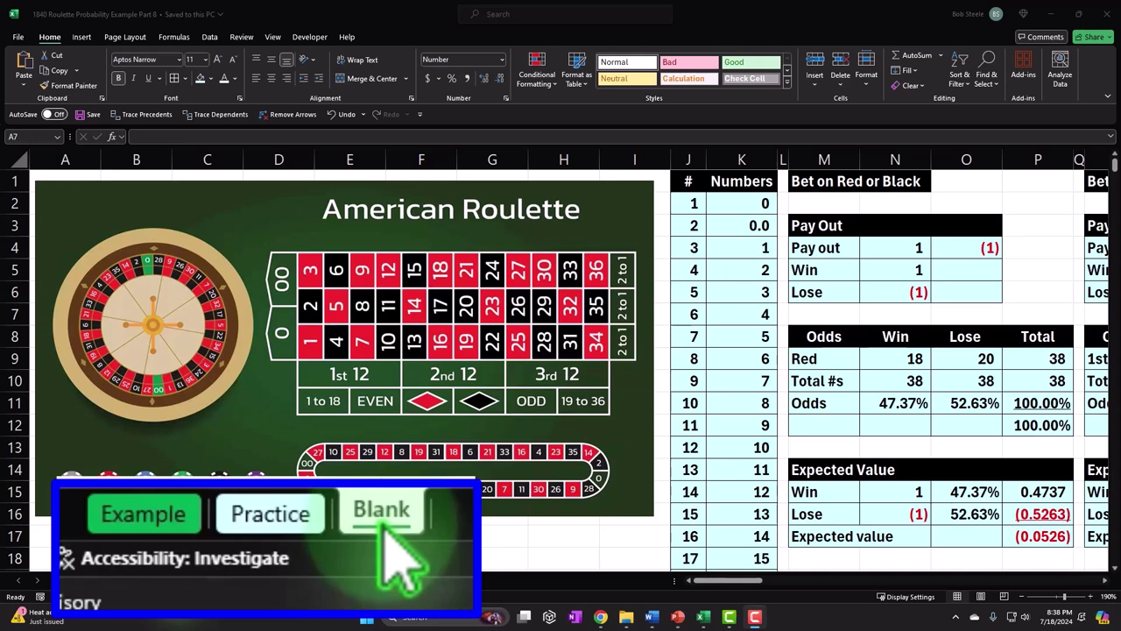
Step: Review the Example sheet's expected value row and total formula, then go to the Practice sheet
{"action": "left_click", "coordinate": [177, 518]}
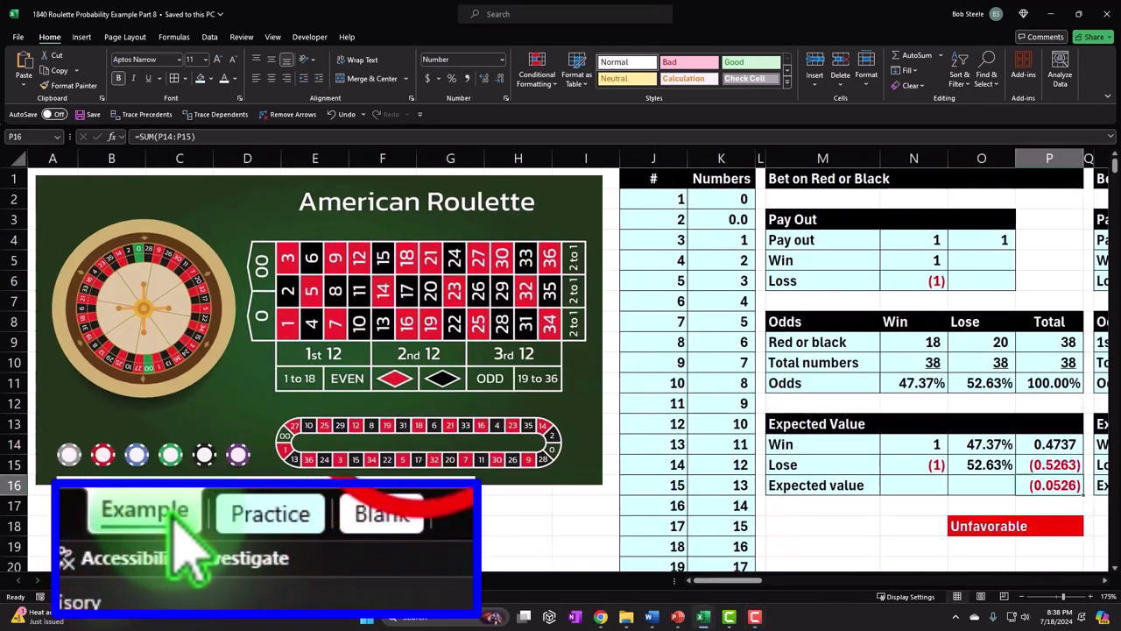
{"action": "left_click", "coordinate": [180, 545]}
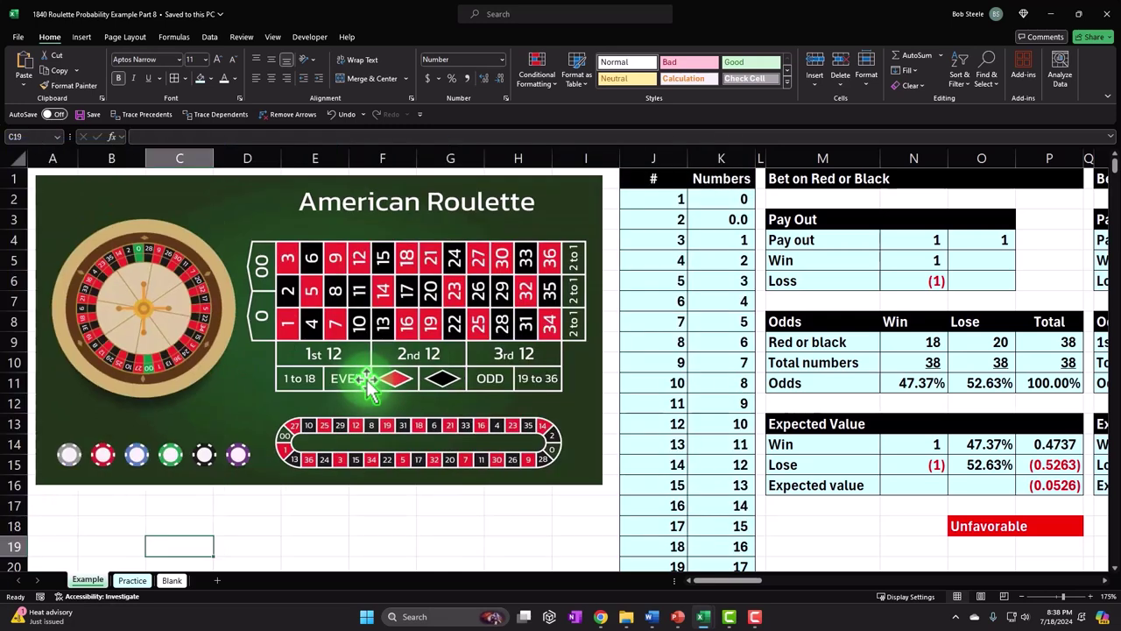
{"action": "left_click", "coordinate": [888, 483]}
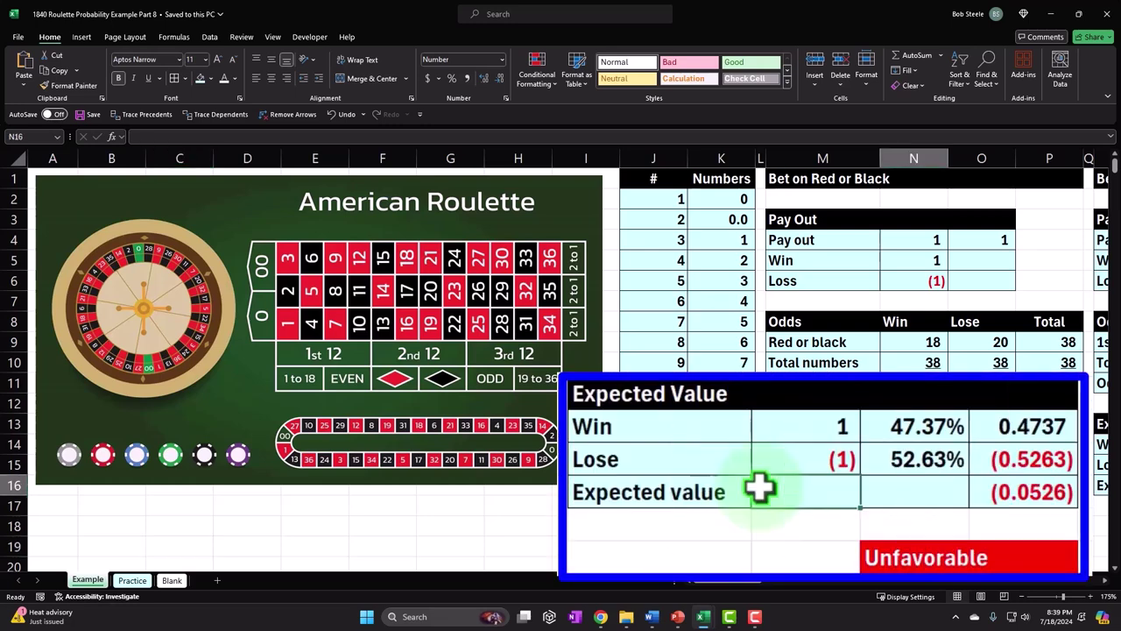
{"action": "key", "text": "Right"}
{"action": "key", "text": "Right"}
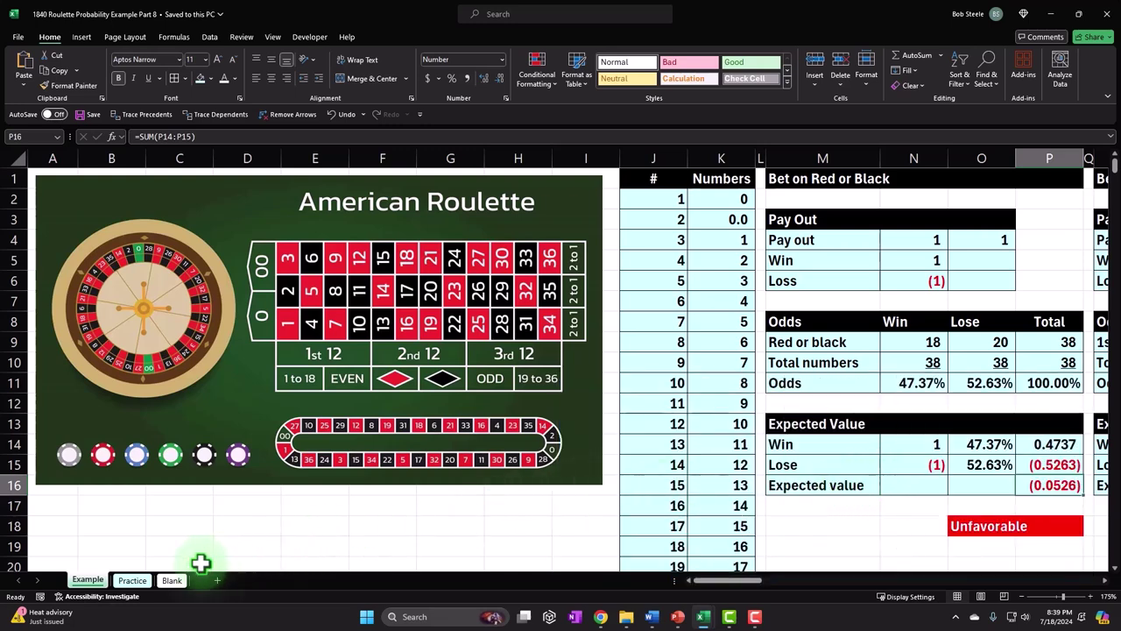
{"action": "left_click", "coordinate": [135, 581]}
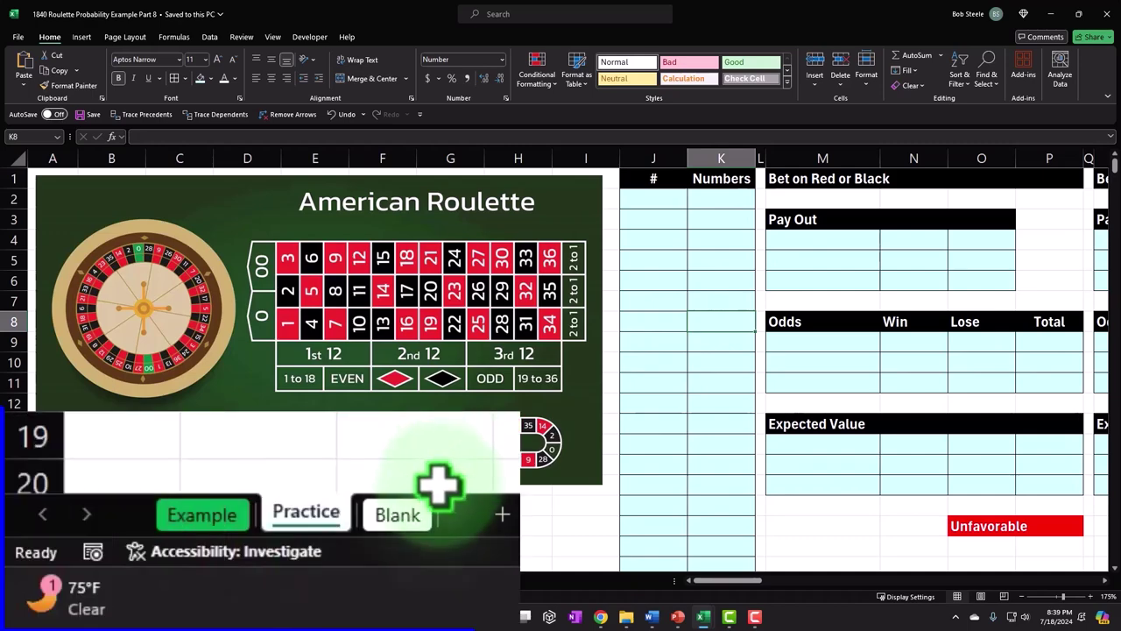
Step: On the Blank sheet, check the red-or-black, 1st 12 and one-number expected value sums of (0.0526)
{"action": "left_click", "coordinate": [180, 581]}
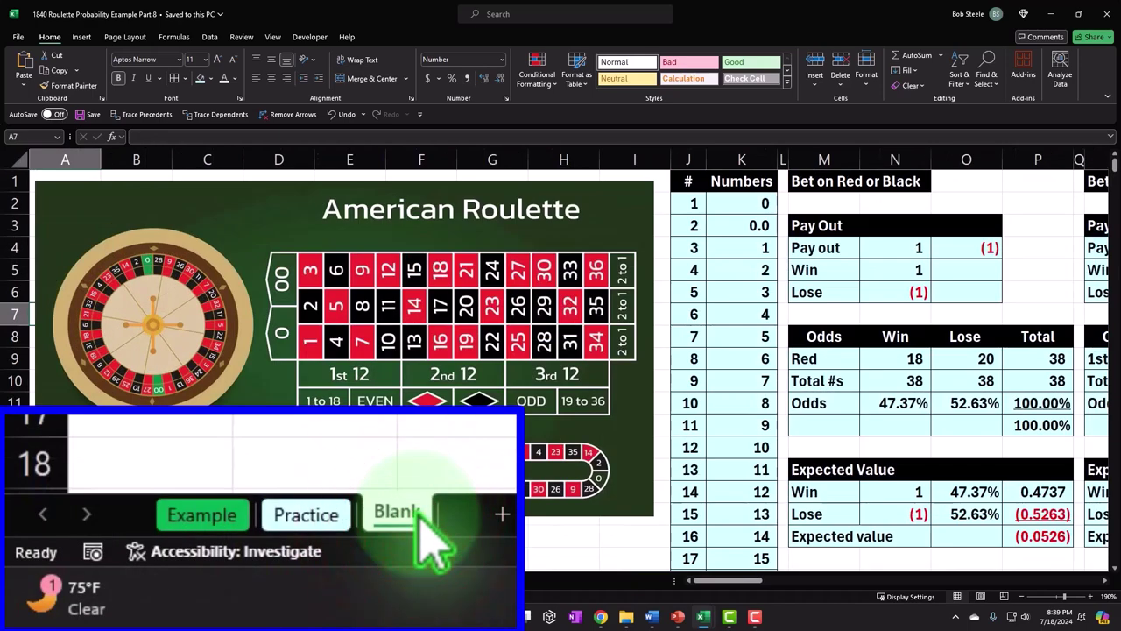
{"action": "left_click", "coordinate": [693, 293]}
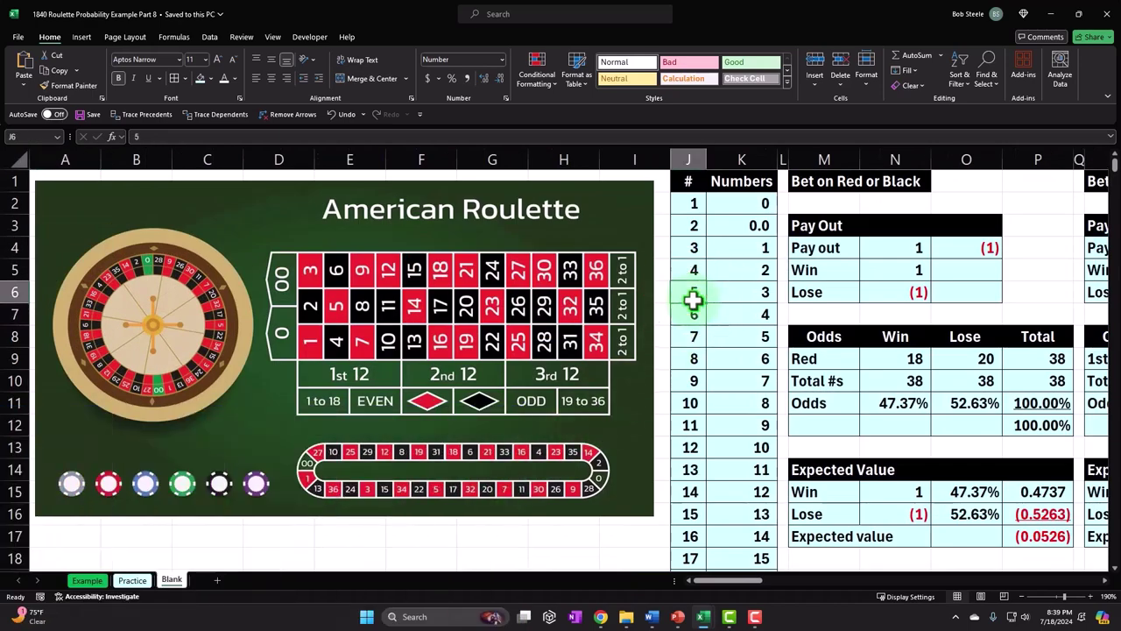
{"action": "key", "text": "Right"}
{"action": "key", "text": "Right"}
{"action": "key", "text": "Right"}
{"action": "key", "text": "Right"}
{"action": "key", "text": "Right"}
{"action": "key", "text": "Right"}
{"action": "key", "text": "Right"}
{"action": "key", "text": "Right"}
{"action": "key", "text": "Right"}
{"action": "key", "text": "Right"}
{"action": "key", "text": "Right"}
{"action": "key", "text": "Right"}
{"action": "key", "text": "Right"}
{"action": "key", "text": "Right"}
{"action": "key", "text": "Right"}
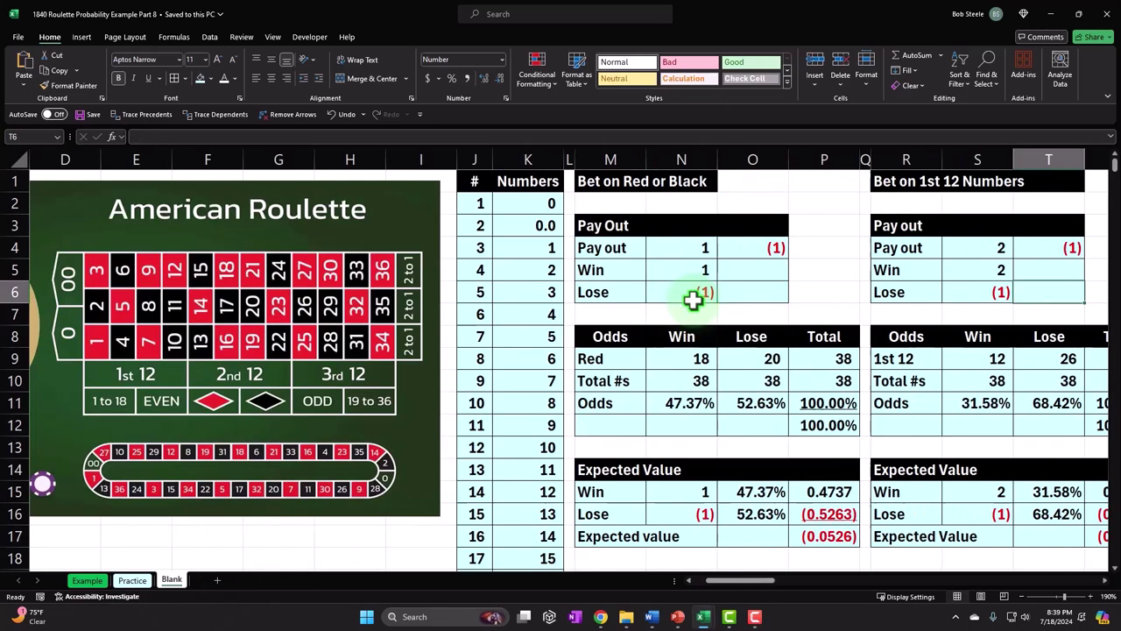
{"action": "key", "text": "Right"}
{"action": "key", "text": "Right"}
{"action": "key", "text": "Right"}
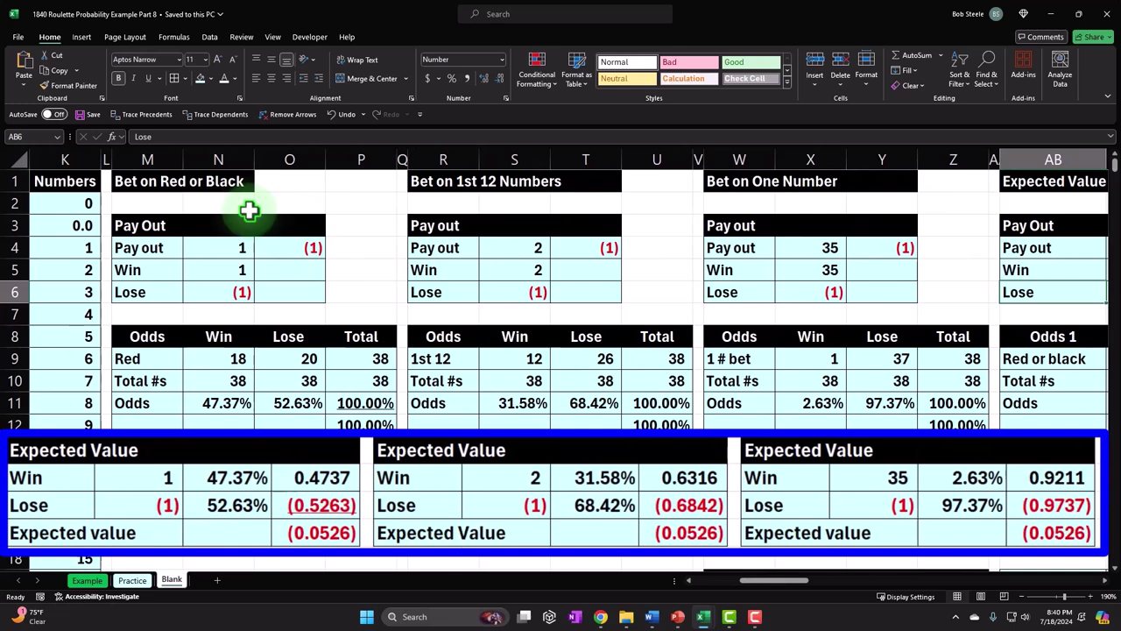
{"action": "left_click", "coordinate": [371, 533]}
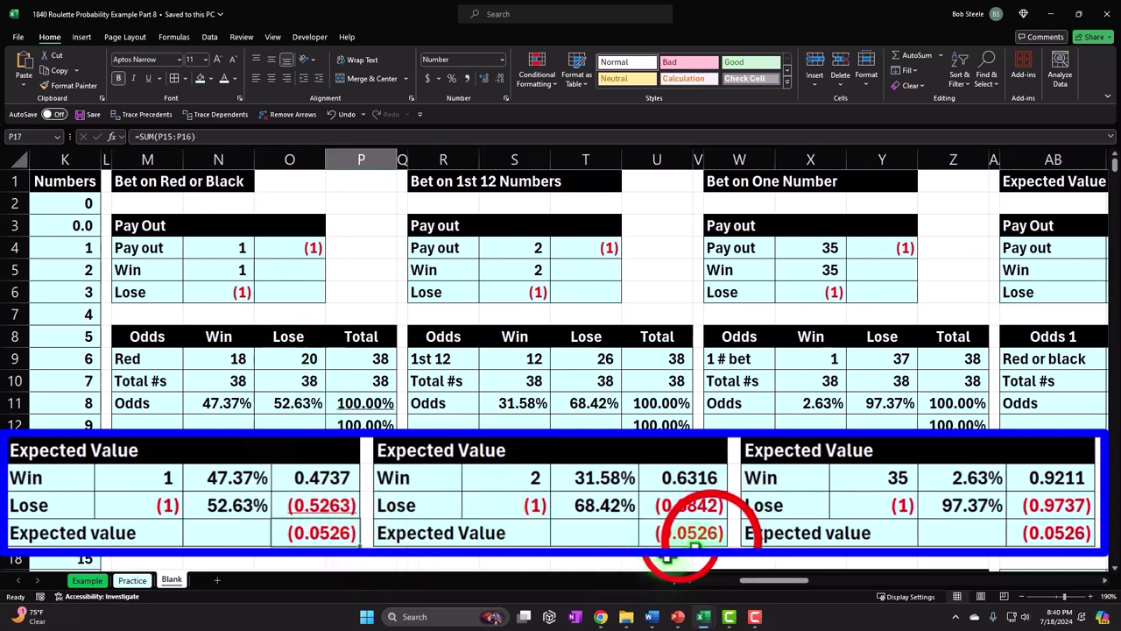
{"action": "left_click", "coordinate": [708, 534]}
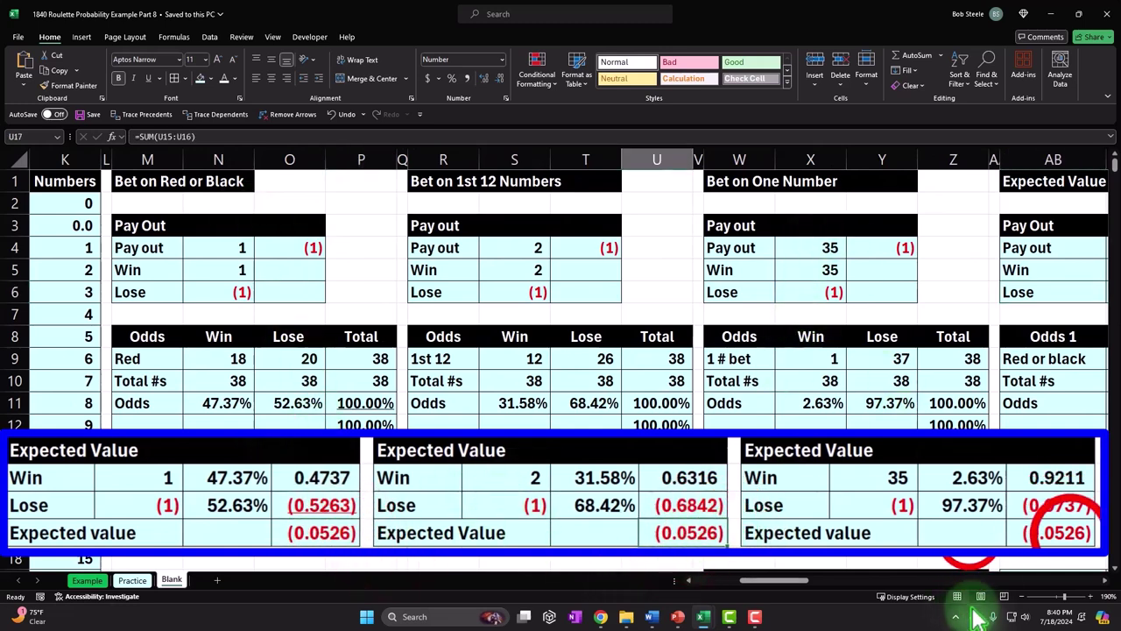
{"action": "left_click", "coordinate": [1067, 532]}
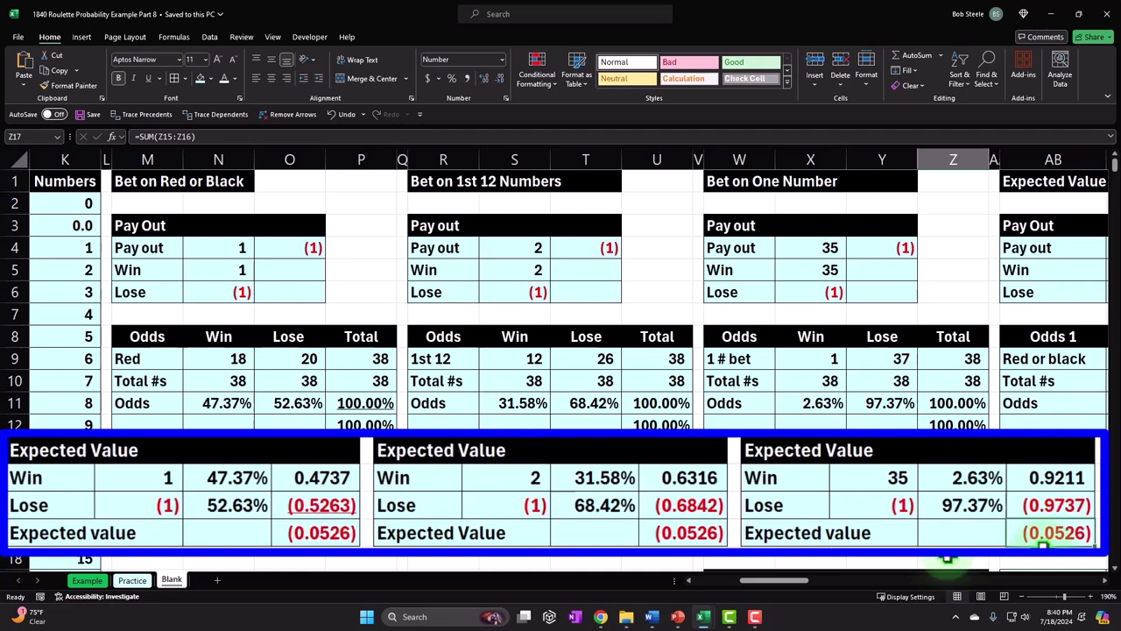
{"action": "key", "text": "Right"}
{"action": "key", "text": "Right"}
{"action": "key", "text": "Right"}
{"action": "key", "text": "Right"}
{"action": "key", "text": "Right"}
{"action": "key", "text": "Right"}
{"action": "key", "text": "Right"}
{"action": "key", "text": "Right"}
{"action": "key", "text": "Right"}
{"action": "key", "text": "Right"}
{"action": "key", "text": "Right"}
{"action": "key", "text": "Right"}
{"action": "key", "text": "Right"}
{"action": "key", "text": "Right"}
{"action": "key", "text": "Right"}
{"action": "key", "text": "Right"}
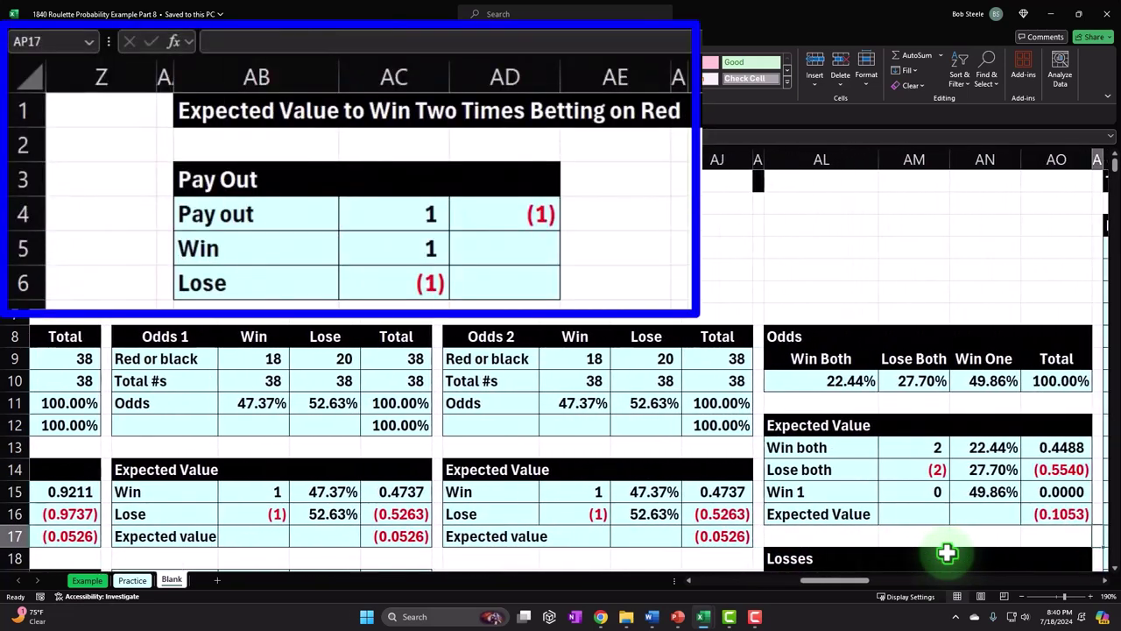
{"action": "left_click", "coordinate": [264, 120]}
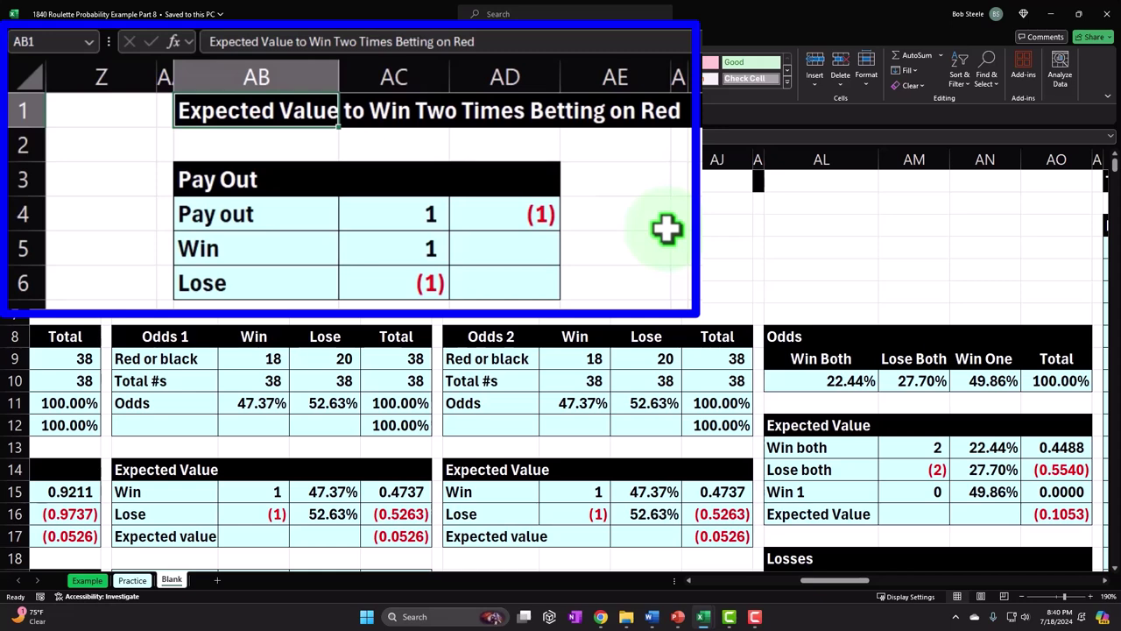
{"action": "key", "text": "Down"}
{"action": "key", "text": "Down"}
{"action": "key", "text": "Down"}
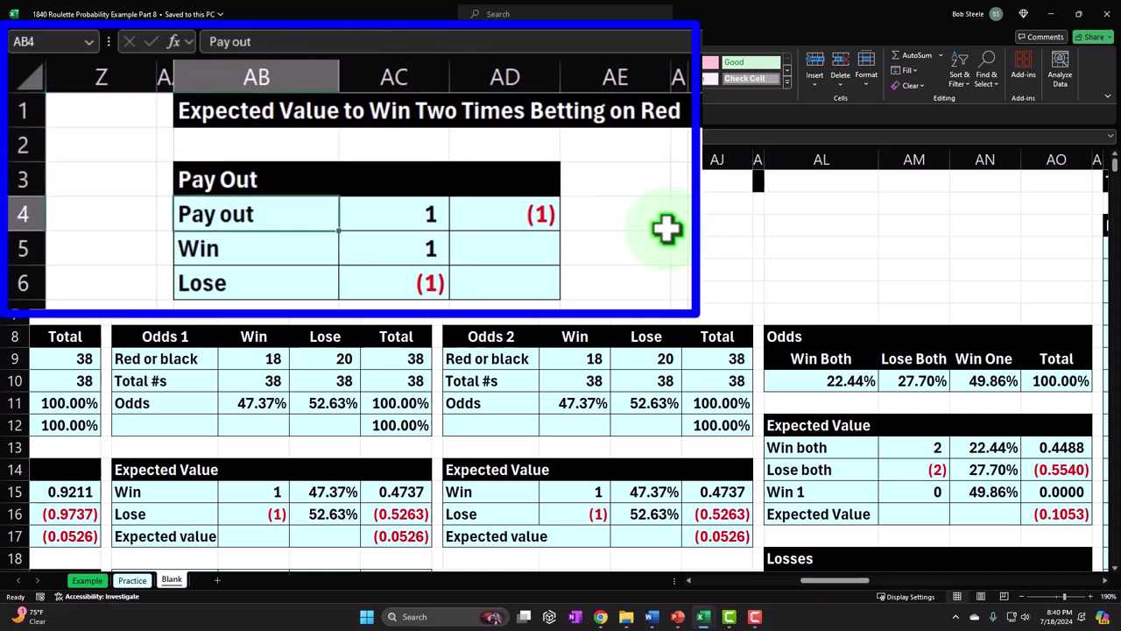
{"action": "key", "text": "Right"}
{"action": "key", "text": "Right"}
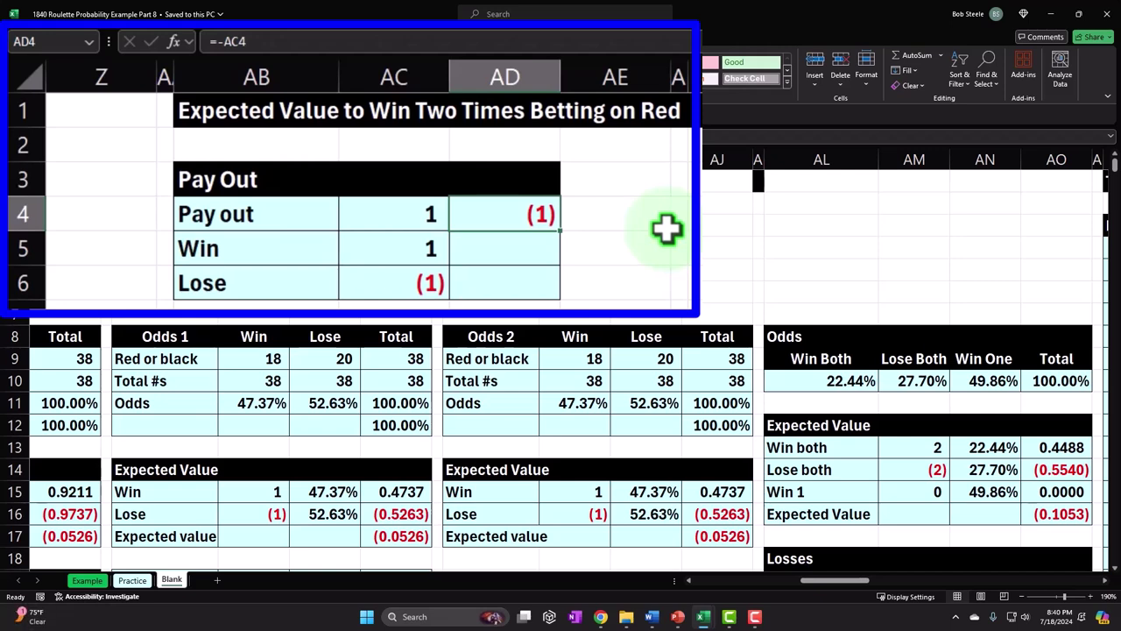
{"action": "key", "text": "Down"}
{"action": "key", "text": "Down"}
{"action": "key", "text": "Down"}
{"action": "key", "text": "Down"}
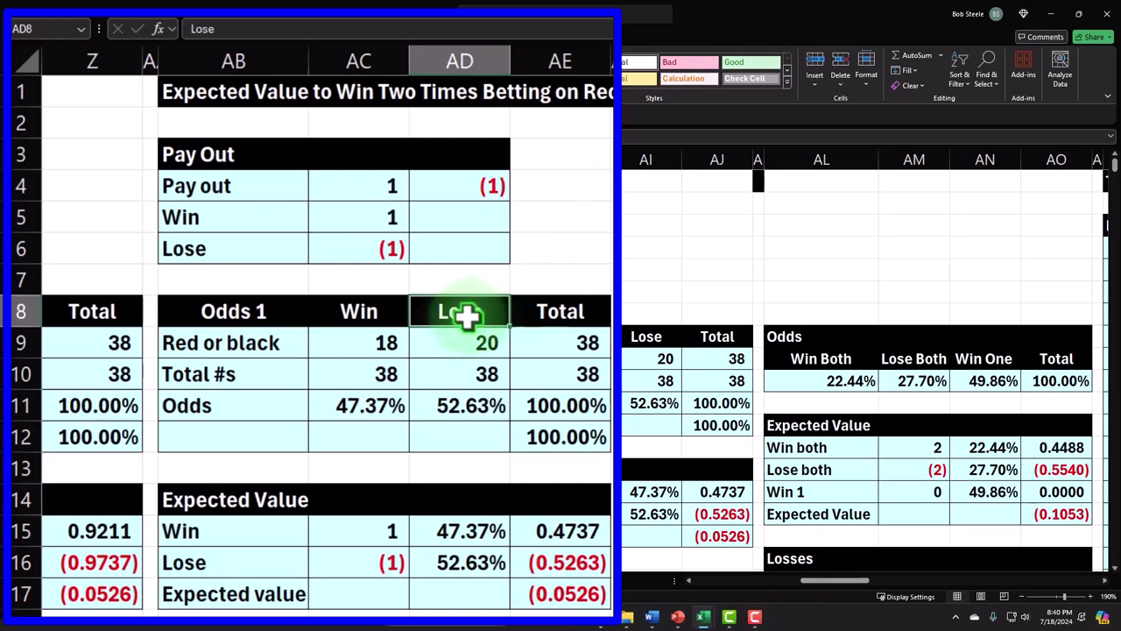
{"action": "left_click", "coordinate": [404, 388]}
{"action": "left_click", "coordinate": [376, 405]}
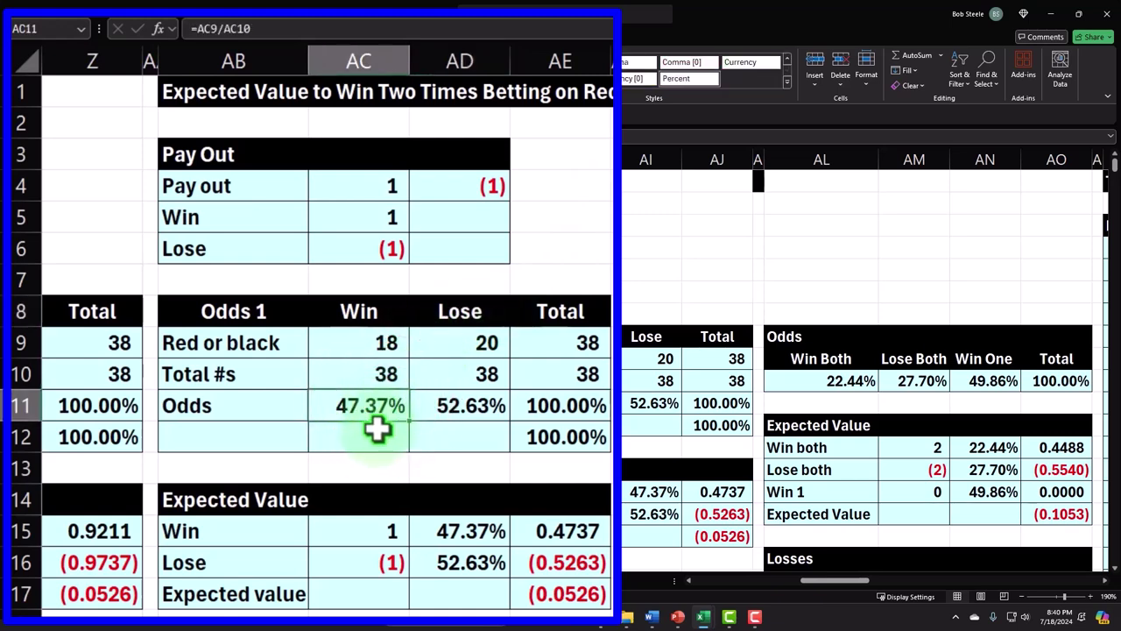
{"action": "left_click", "coordinate": [441, 343]}
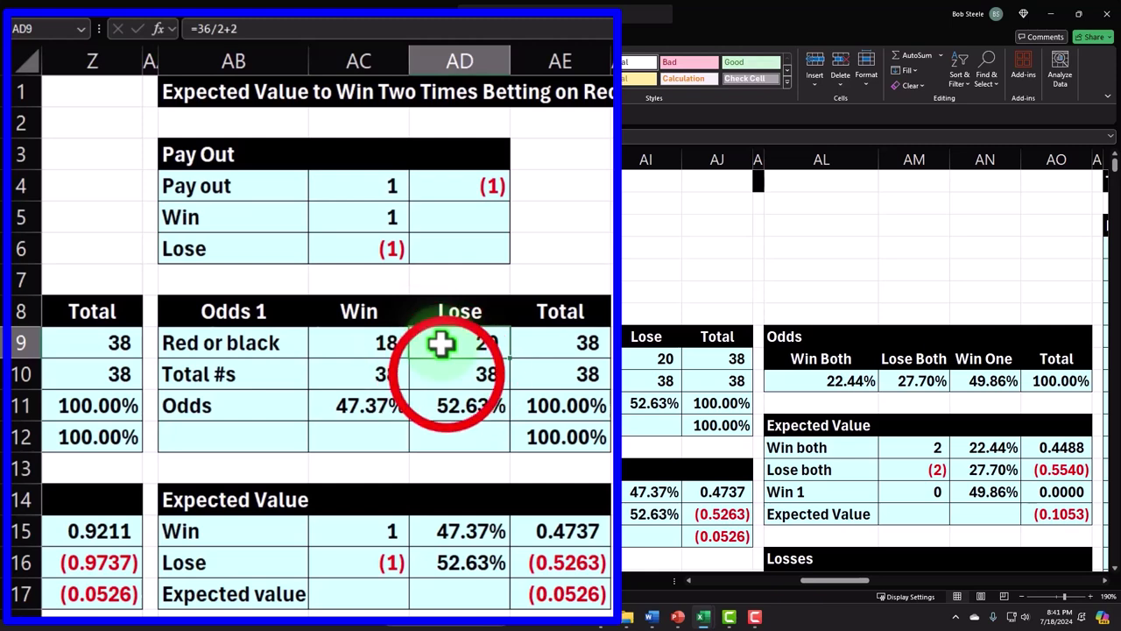
{"action": "left_click", "coordinate": [446, 374]}
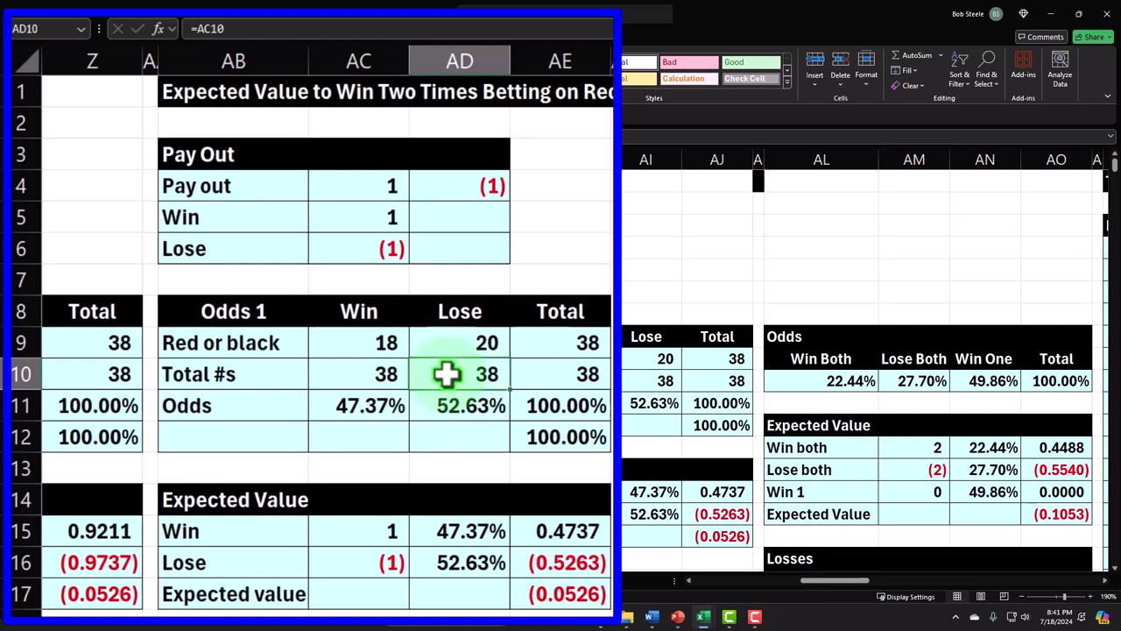
{"action": "left_click", "coordinate": [380, 343]}
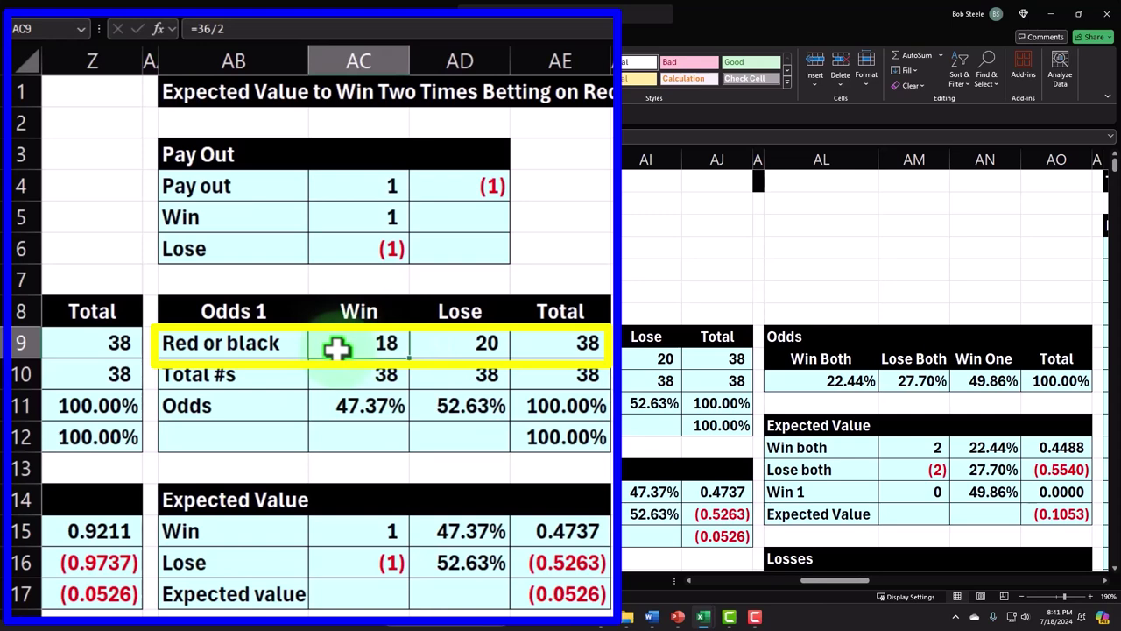
{"action": "left_click", "coordinate": [446, 347]}
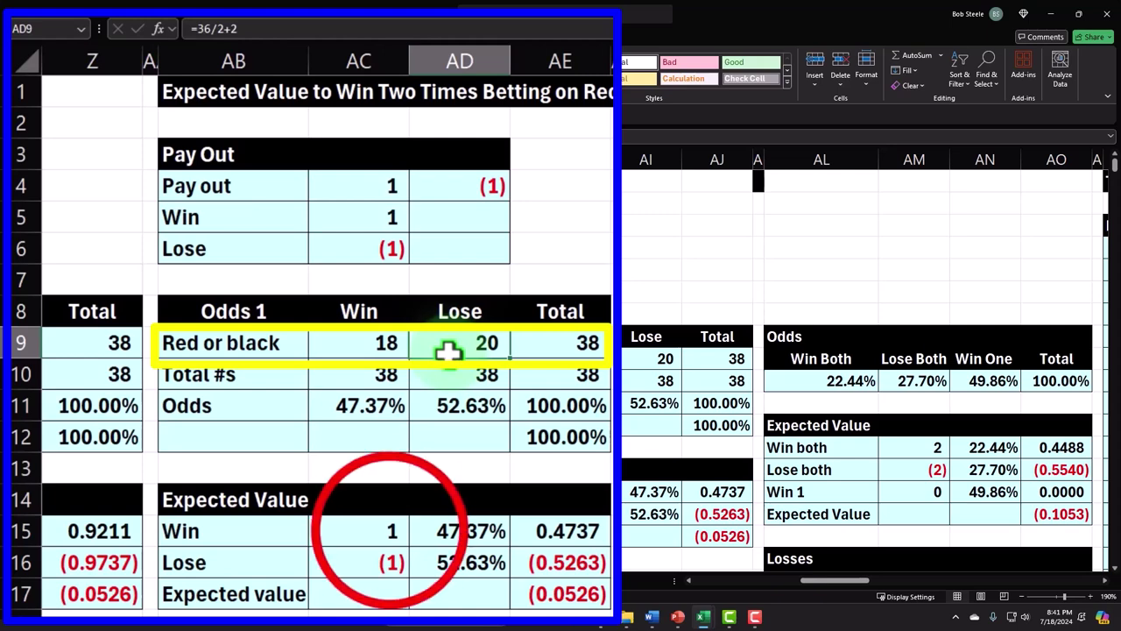
{"action": "left_click", "coordinate": [390, 530]}
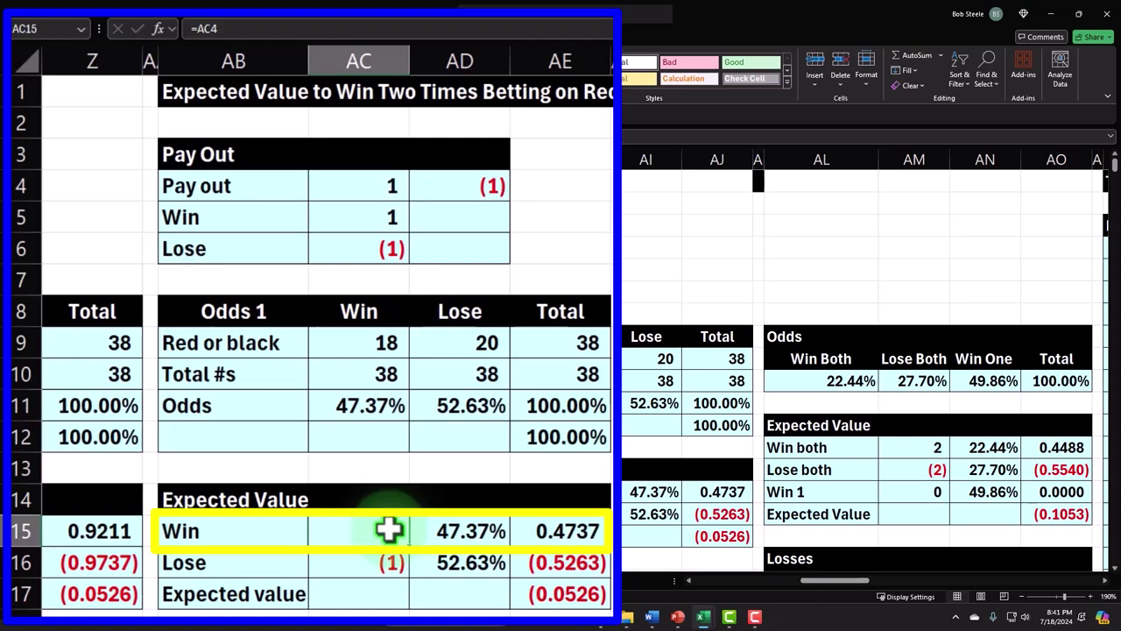
{"action": "key", "text": "Right"}
{"action": "key", "text": "Down"}
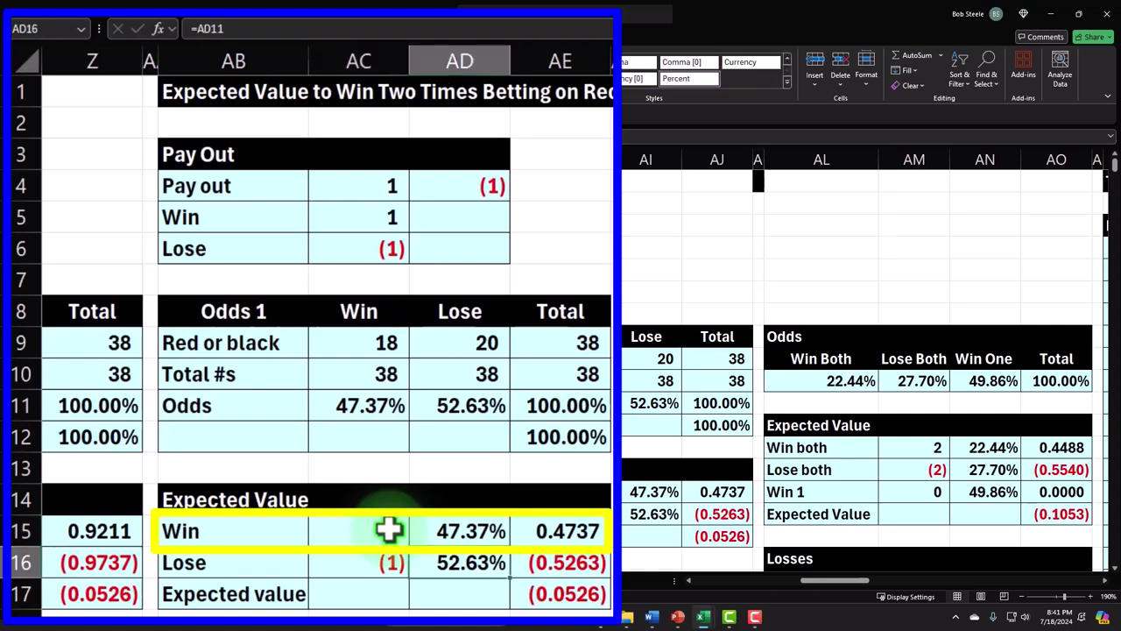
{"action": "key", "text": "Left"}
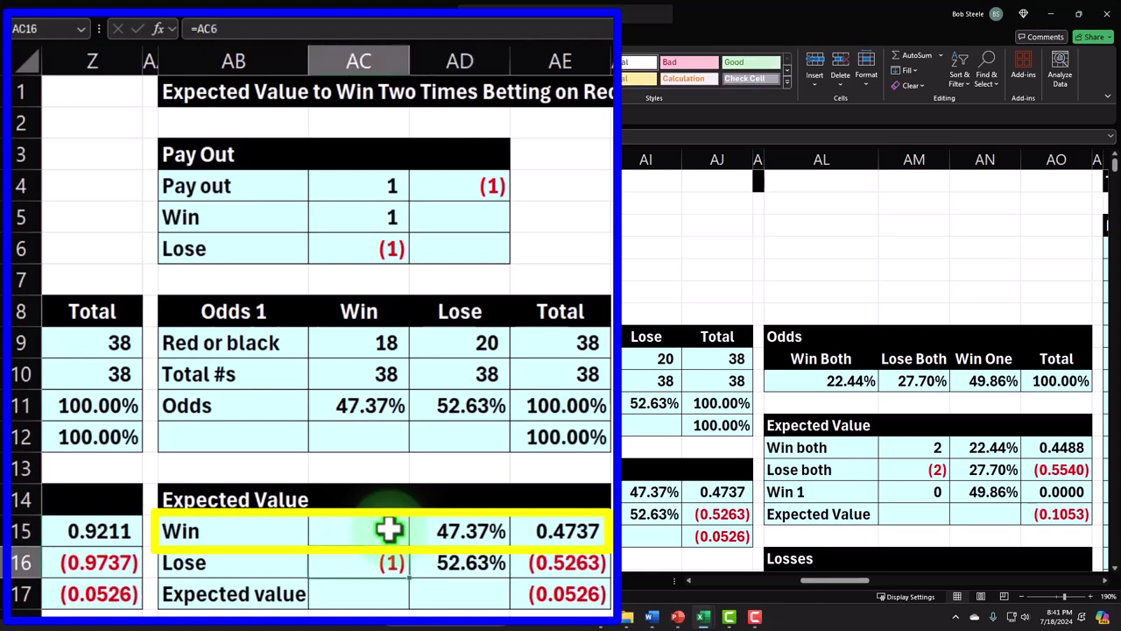
{"action": "key", "text": "Right"}
{"action": "key", "text": "Right"}
{"action": "key", "text": "Down"}
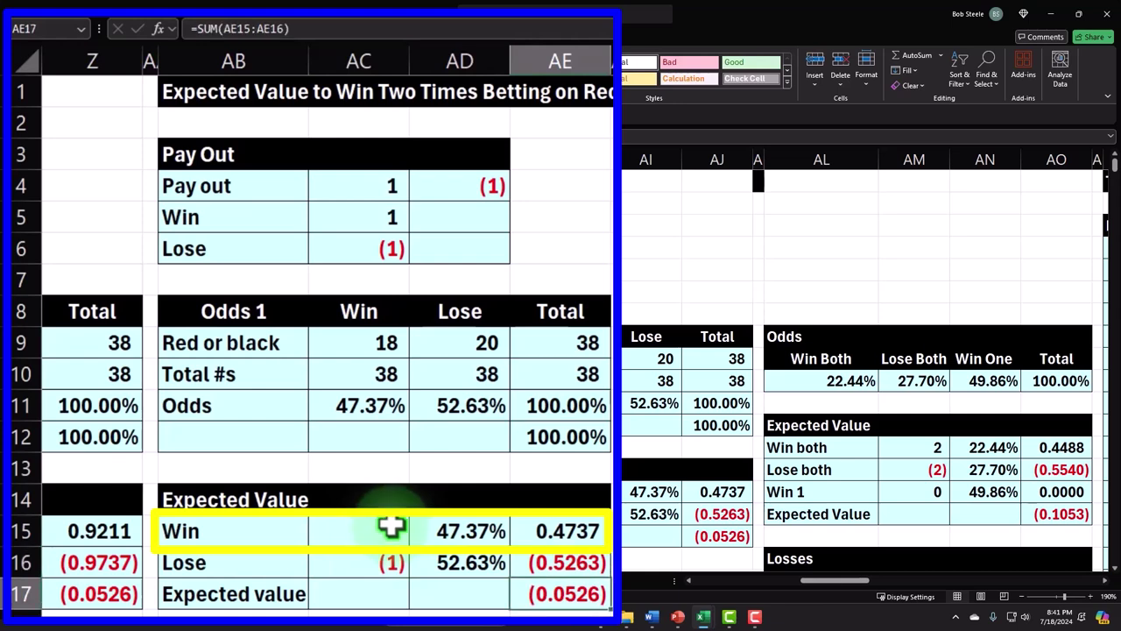
{"action": "left_click", "coordinate": [531, 337]}
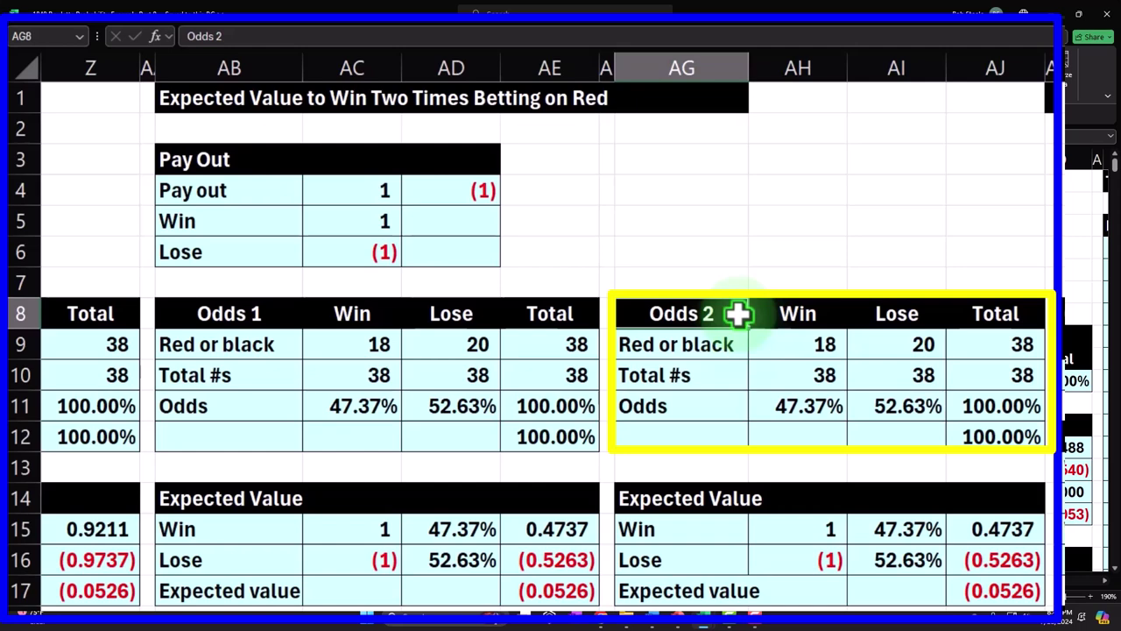
Step: Inspect the second-spin win odds and expected value sum formulas
{"action": "key", "text": "Down"}
{"action": "key", "text": "Down"}
{"action": "key", "text": "Down"}
{"action": "key", "text": "Right"}
{"action": "key", "text": "Right"}
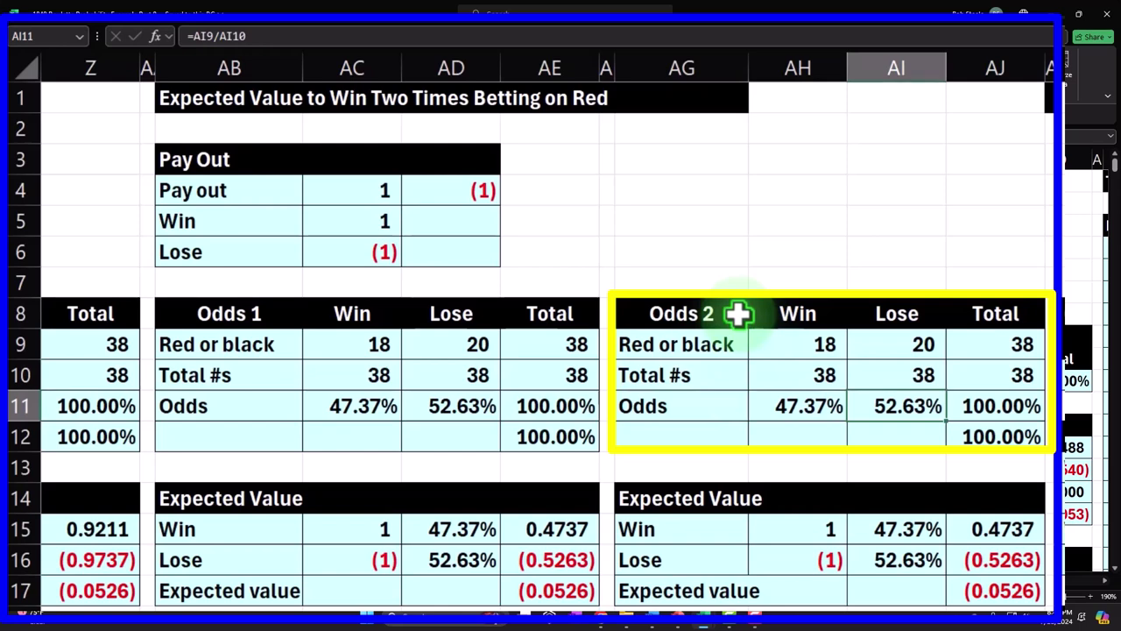
{"action": "key", "text": "Down"}
{"action": "key", "text": "Down"}
{"action": "key", "text": "Down"}
{"action": "key", "text": "Down"}
{"action": "key", "text": "Down"}
{"action": "key", "text": "Down"}
{"action": "key", "text": "Right"}
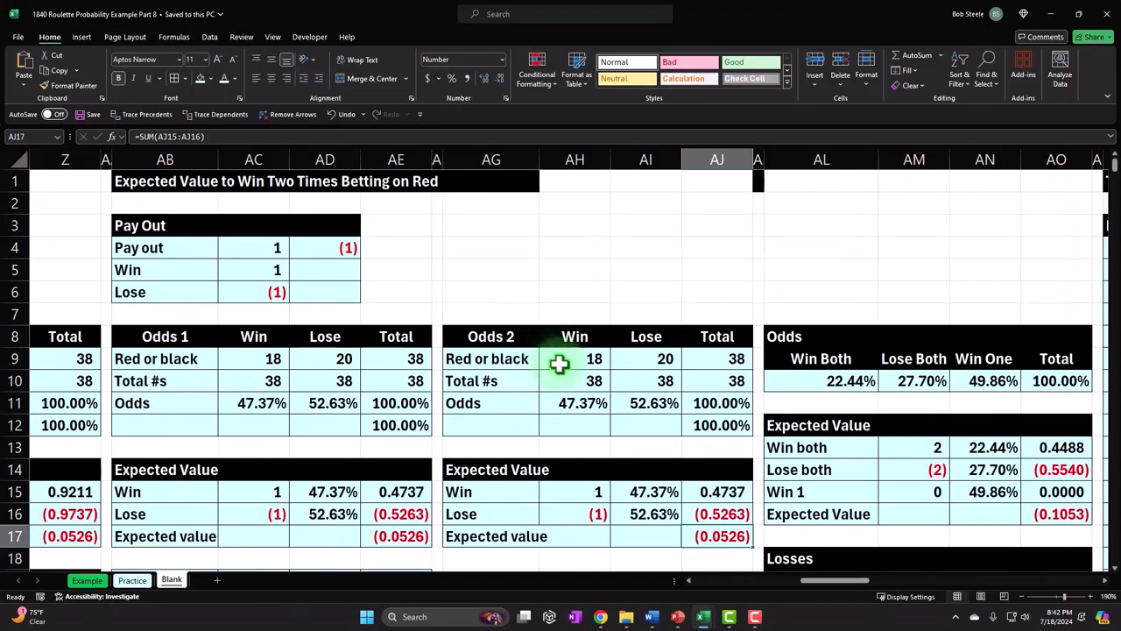
{"action": "scroll", "coordinate": [560, 363], "scroll_direction": "down", "scroll_amount": 2}
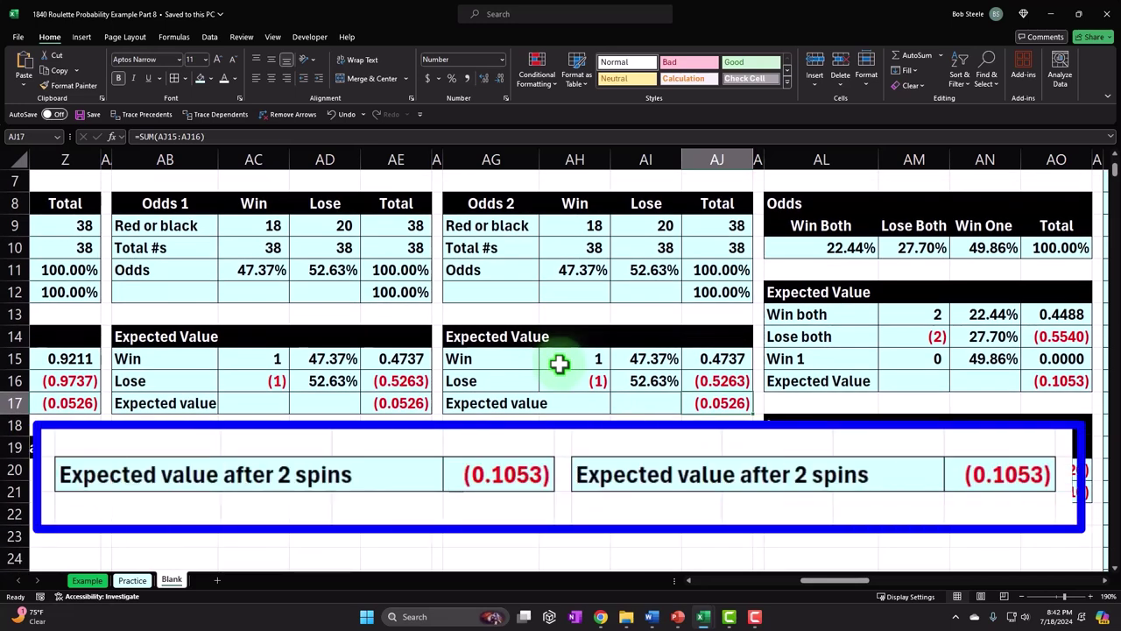
Step: Check the after-2-spins values: AE21 =AE17*AE19 and AJ21 =AE17+AJ17, both (0.1053)
{"action": "left_click", "coordinate": [540, 453]}
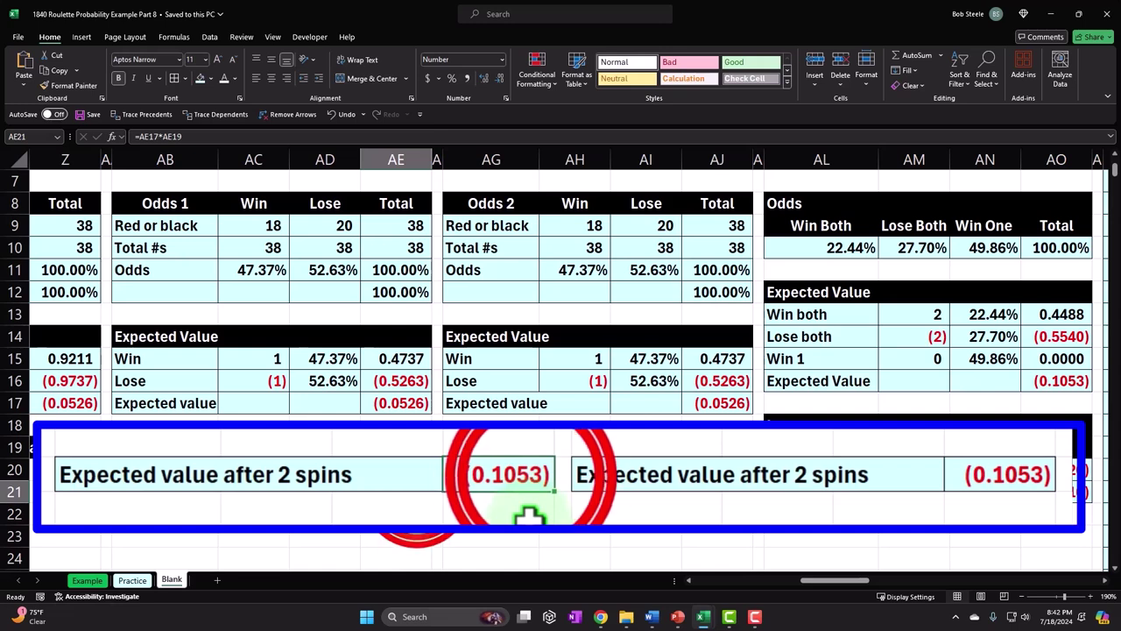
{"action": "double_click", "coordinate": [530, 489]}
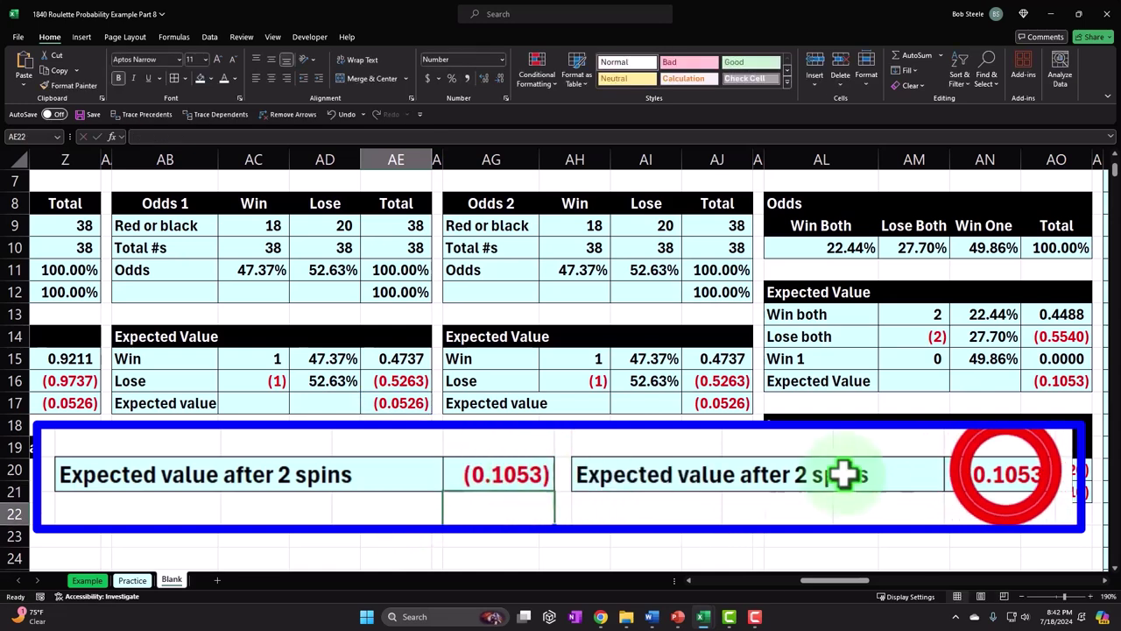
{"action": "double_click", "coordinate": [1004, 474]}
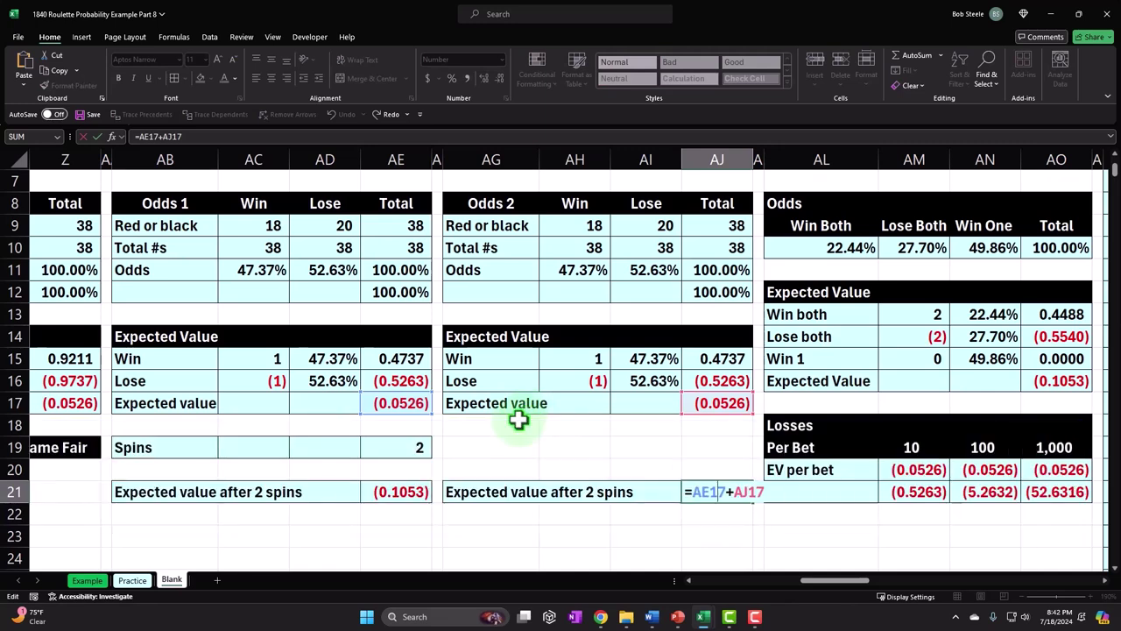
{"action": "key", "text": "Return"}
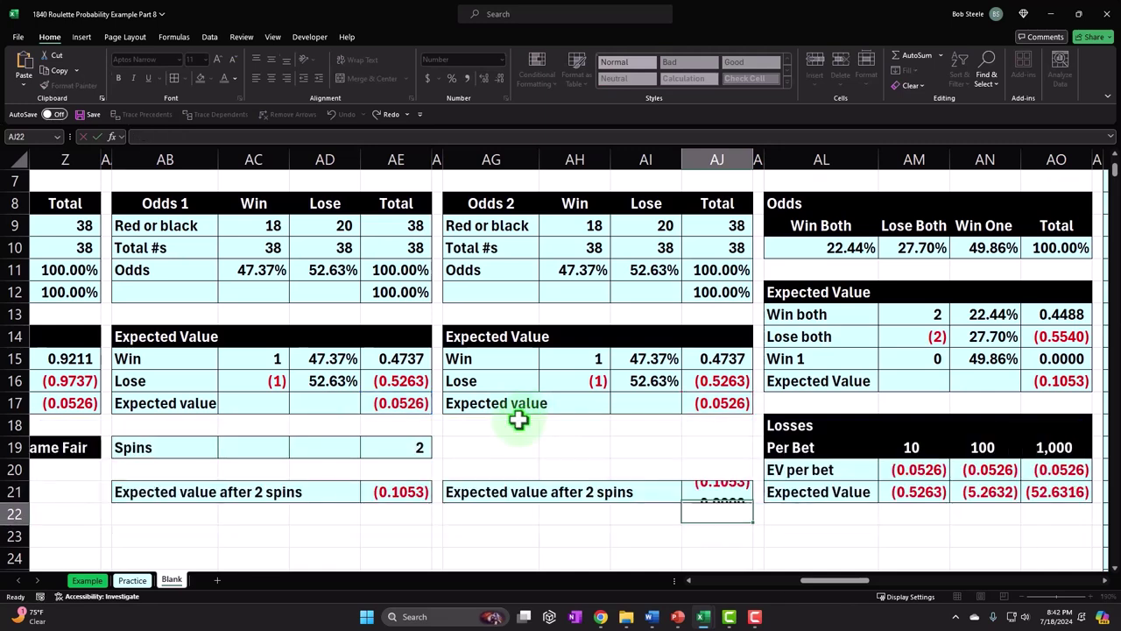
{"action": "scroll", "coordinate": [519, 420], "scroll_direction": "up", "scroll_amount": 2}
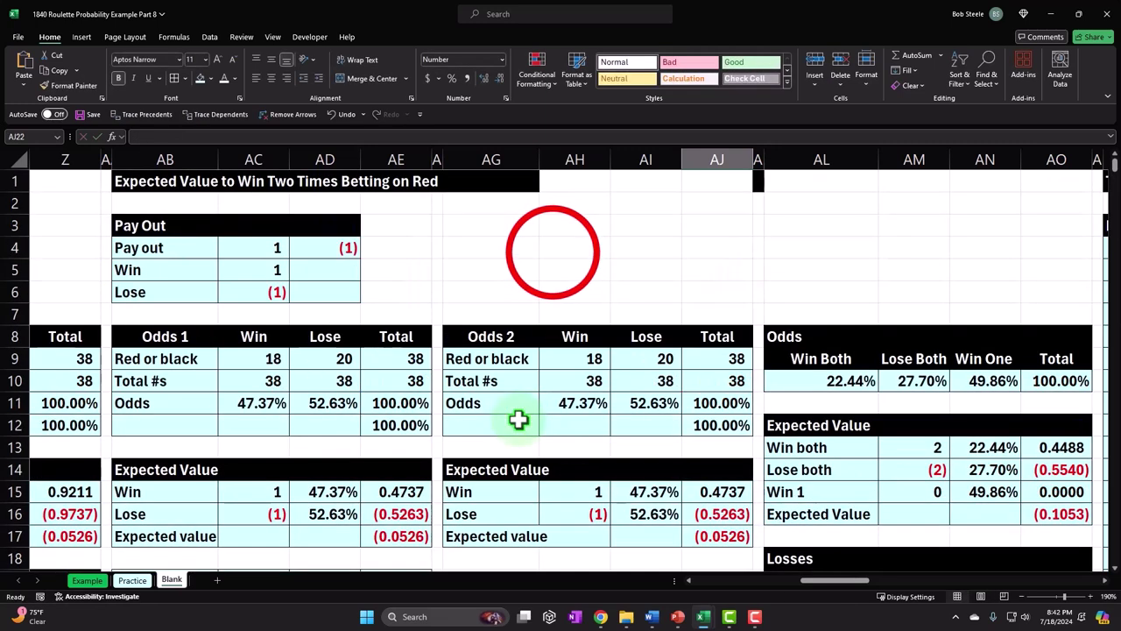
Step: Jump across the row-4 tables, then scroll back to the American Roulette image at column A
{"action": "left_click", "coordinate": [552, 250]}
{"action": "key", "text": "Right"}
{"action": "key", "text": "Right"}
{"action": "key", "text": "Right"}
{"action": "key", "text": "Right"}
{"action": "key", "text": "Right"}
{"action": "key", "text": "Right"}
{"action": "key", "text": "Right"}
{"action": "key", "text": "Right"}
{"action": "key", "text": "Right"}
{"action": "key", "text": "Right"}
{"action": "key", "text": "Right"}
{"action": "key", "text": "Right"}
{"action": "key", "text": "Right"}
{"action": "key", "text": "Right"}
{"action": "key", "text": "Right"}
{"action": "key", "text": "Right"}
{"action": "key", "text": "Right"}
{"action": "key", "text": "Right"}
{"action": "key", "text": "Right"}
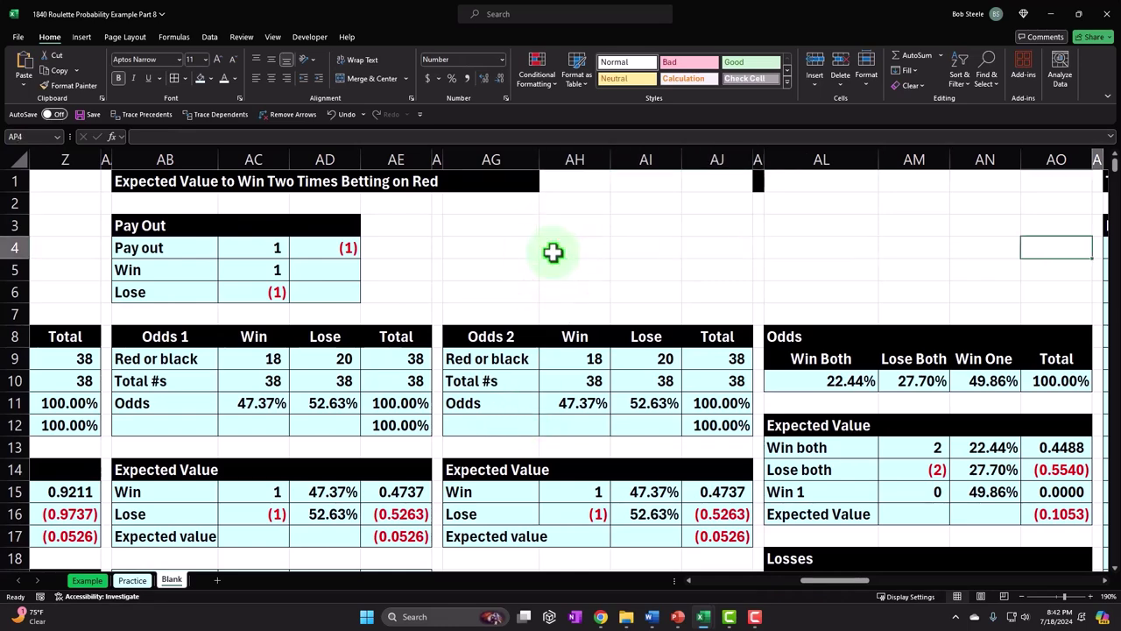
{"action": "key", "text": "Right"}
{"action": "key", "text": "Right"}
{"action": "key", "text": "Right"}
{"action": "key", "text": "Right"}
{"action": "key", "text": "Right"}
{"action": "key", "text": "Right"}
{"action": "key", "text": "Right"}
{"action": "key", "text": "Right"}
{"action": "key", "text": "Right"}
{"action": "key", "text": "Right"}
{"action": "key", "text": "Right"}
{"action": "key", "text": "Right"}
{"action": "key", "text": "Right"}
{"action": "key", "text": "Right"}
{"action": "key", "text": "Right"}
{"action": "key", "text": "Right"}
{"action": "key", "text": "Right"}
{"action": "key", "text": "Right"}
{"action": "key", "text": "Right"}
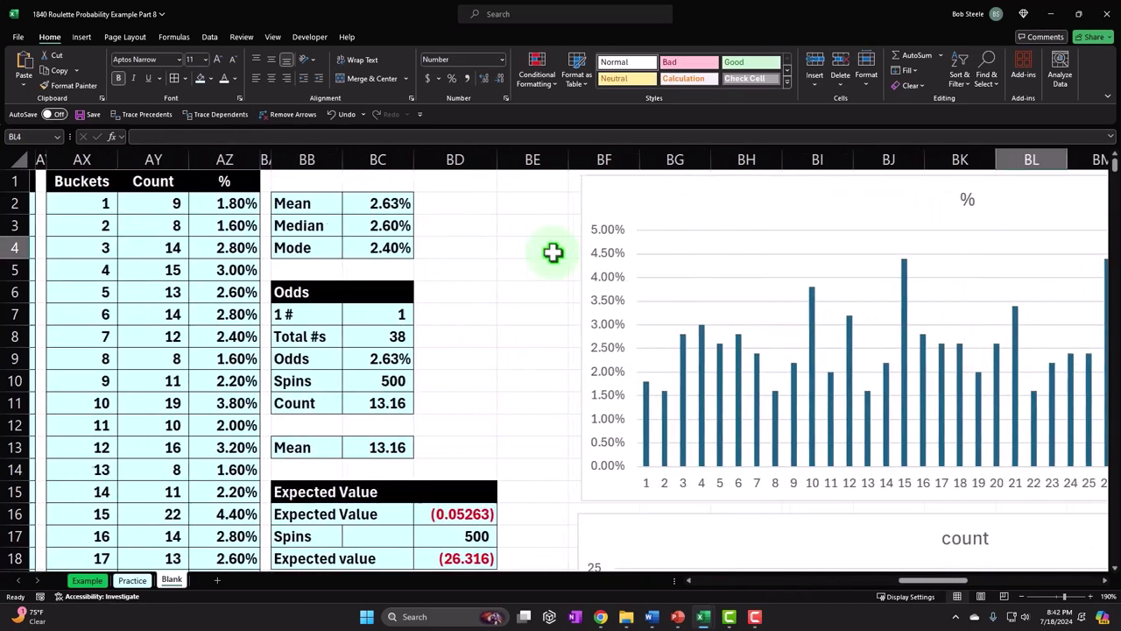
{"action": "key", "text": "Right"}
{"action": "key", "text": "Right"}
{"action": "key", "text": "Right"}
{"action": "key", "text": "Right"}
{"action": "key", "text": "Right"}
{"action": "key", "text": "Right"}
{"action": "key", "text": "Right"}
{"action": "key", "text": "Right"}
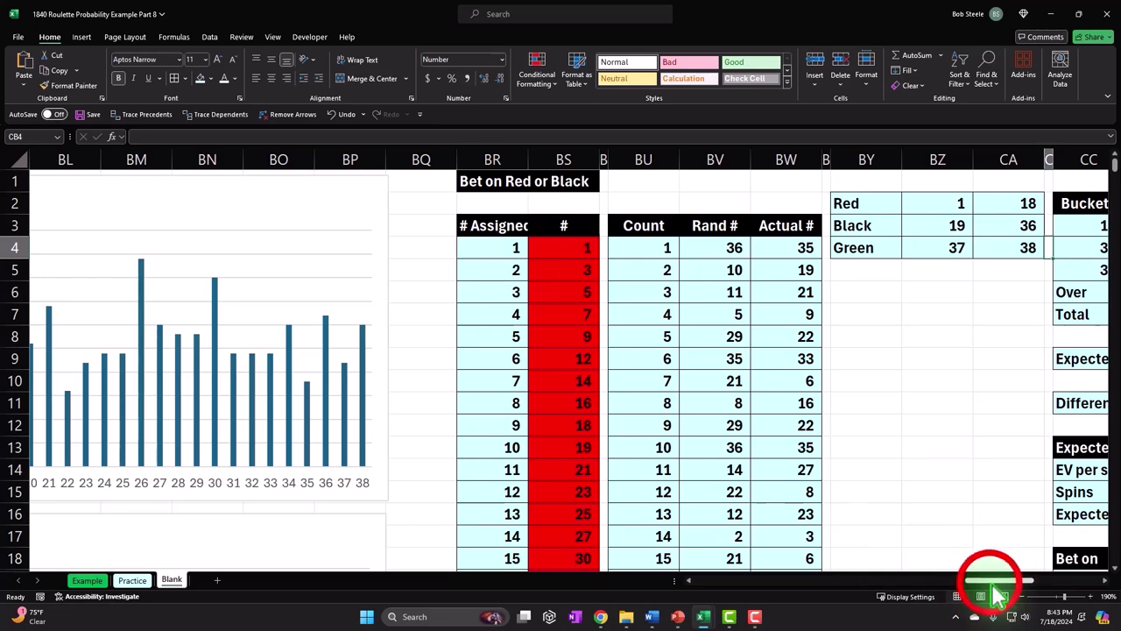
{"action": "left_click_drag", "start_coordinate": [998, 588], "coordinate": [566, 595]}
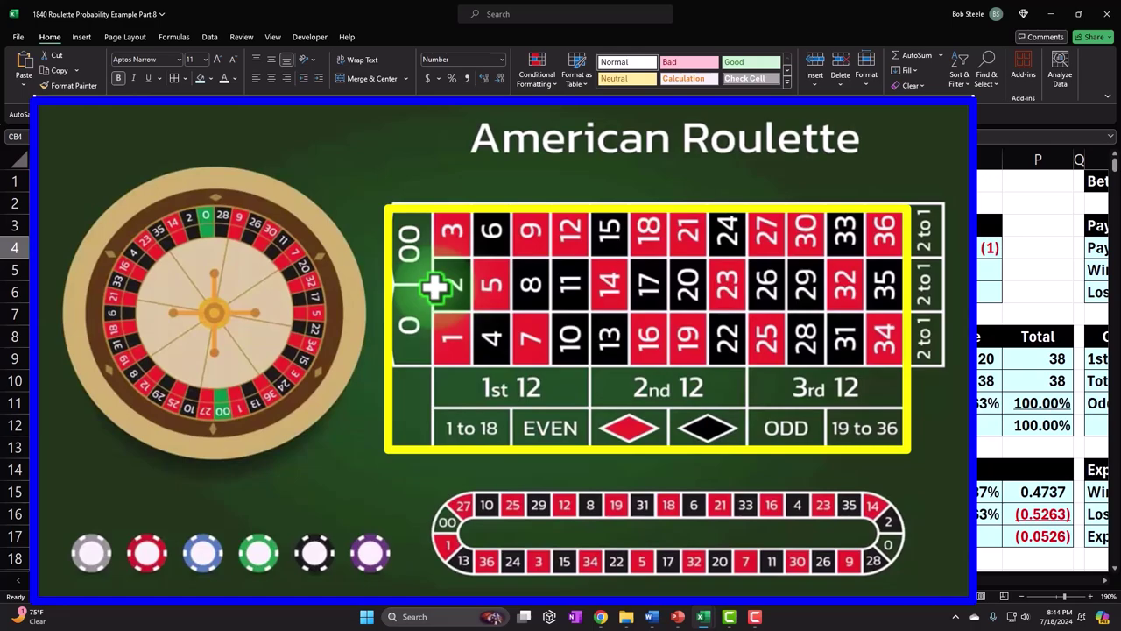
Step: Jump across row 3 through the Bet on Red or Black table and its count summary
{"action": "key", "text": "Right"}
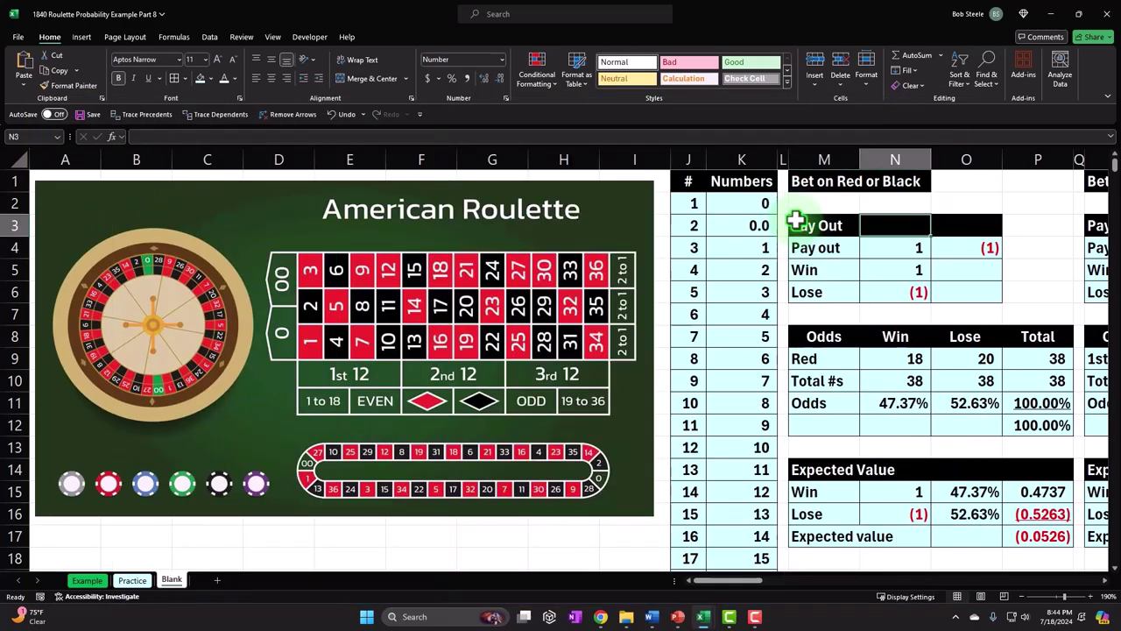
{"action": "key", "text": "Right"}
{"action": "key", "text": "Right"}
{"action": "key", "text": "Right"}
{"action": "key", "text": "Right"}
{"action": "key", "text": "Right"}
{"action": "key", "text": "Right"}
{"action": "key", "text": "Right"}
{"action": "key", "text": "Right"}
{"action": "key", "text": "Right"}
{"action": "key", "text": "Right"}
{"action": "key", "text": "Right"}
{"action": "key", "text": "Right"}
{"action": "key", "text": "Right"}
{"action": "key", "text": "Right"}
{"action": "key", "text": "Right"}
{"action": "key", "text": "Right"}
{"action": "key", "text": "Right"}
{"action": "key", "text": "Right"}
{"action": "key", "text": "Right"}
{"action": "key", "text": "Right"}
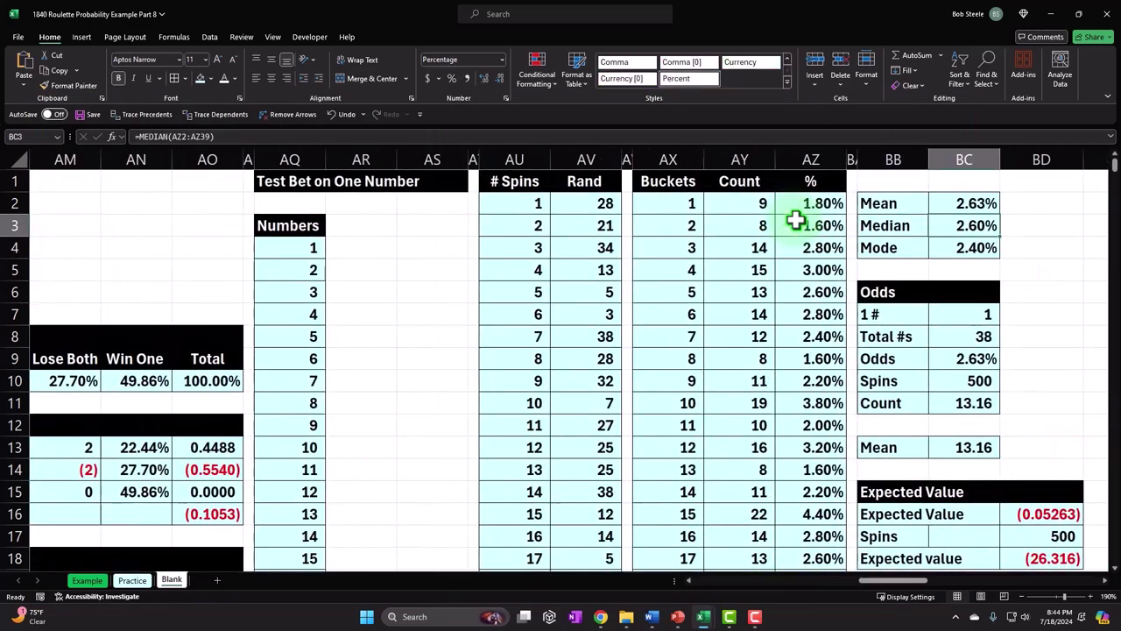
{"action": "key", "text": "Right"}
{"action": "key", "text": "Right"}
{"action": "key", "text": "Right"}
{"action": "key", "text": "Right"}
{"action": "key", "text": "Right"}
{"action": "key", "text": "Right"}
{"action": "key", "text": "Right"}
{"action": "key", "text": "Right"}
{"action": "key", "text": "Right"}
{"action": "key", "text": "Right"}
{"action": "key", "text": "Right"}
{"action": "key", "text": "Right"}
{"action": "key", "text": "Right"}
{"action": "key", "text": "Right"}
{"action": "key", "text": "Right"}
{"action": "key", "text": "Right"}
{"action": "key", "text": "Right"}
{"action": "key", "text": "Right"}
{"action": "key", "text": "Right"}
{"action": "key", "text": "Right"}
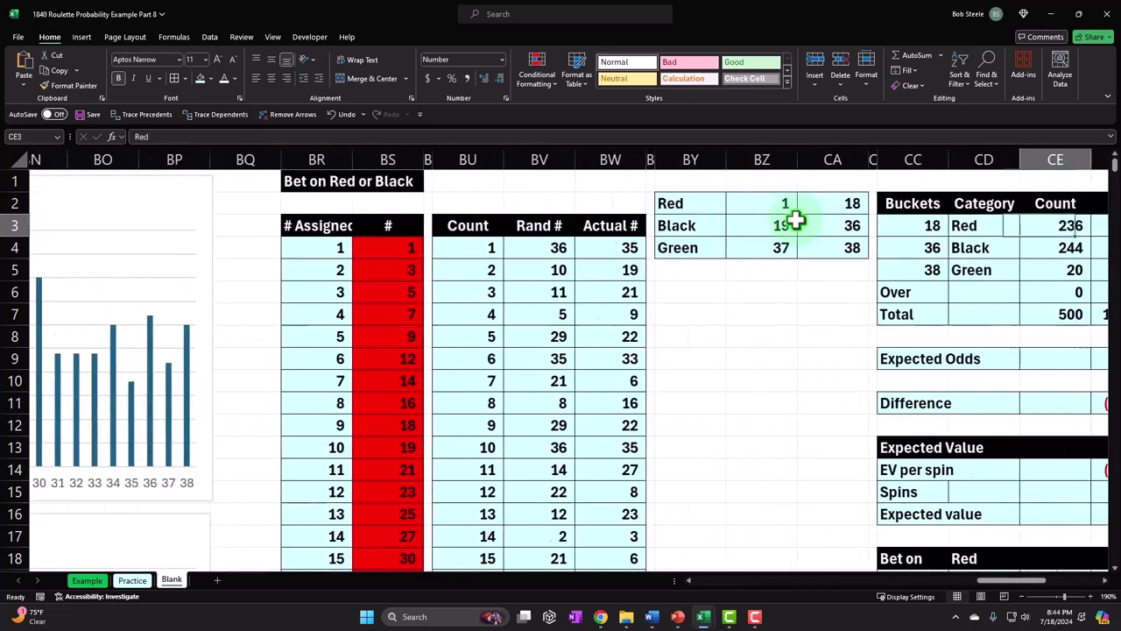
{"action": "key", "text": "Right"}
{"action": "key", "text": "Right"}
{"action": "key", "text": "Right"}
{"action": "key", "text": "Right"}
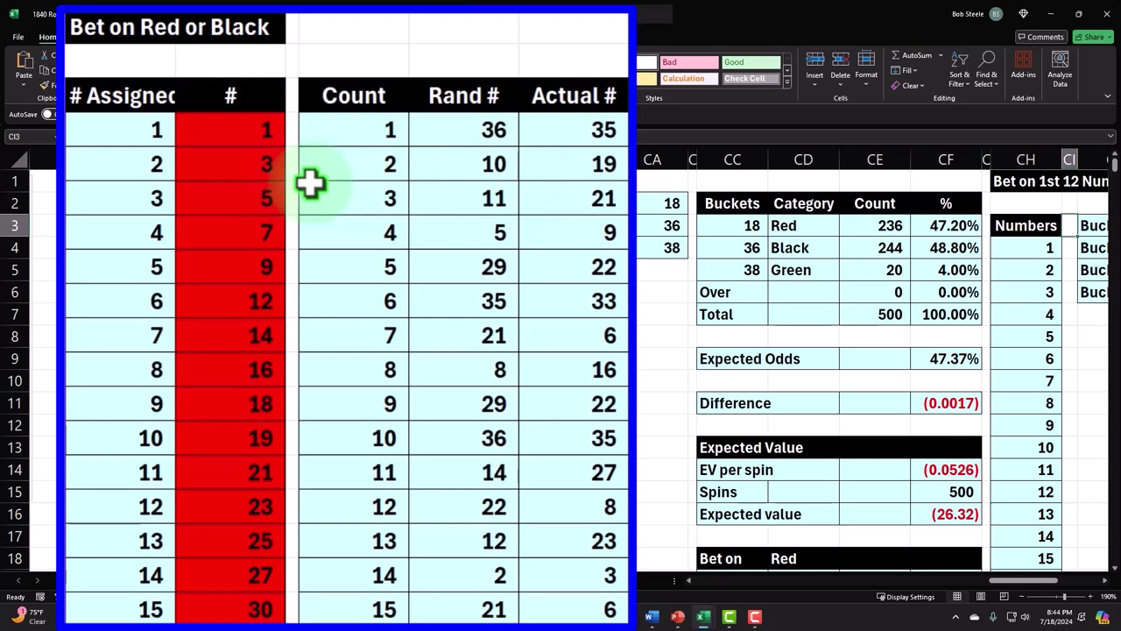
Step: Step through the # column's red numbers from 1 down to 36
{"action": "left_click", "coordinate": [139, 149]}
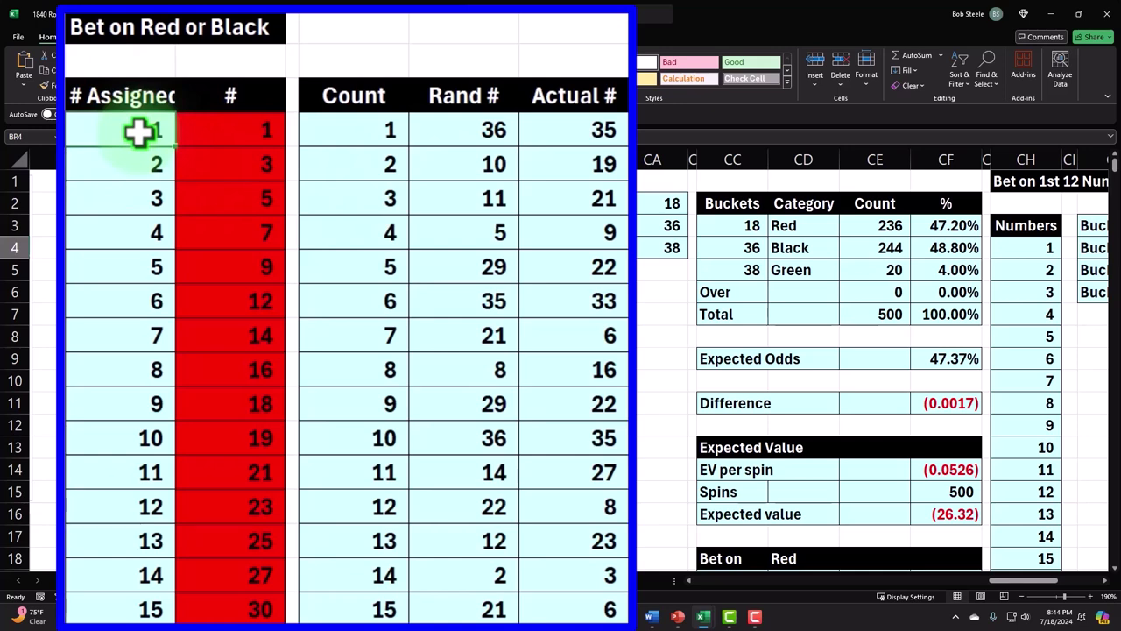
{"action": "key", "text": "Right"}
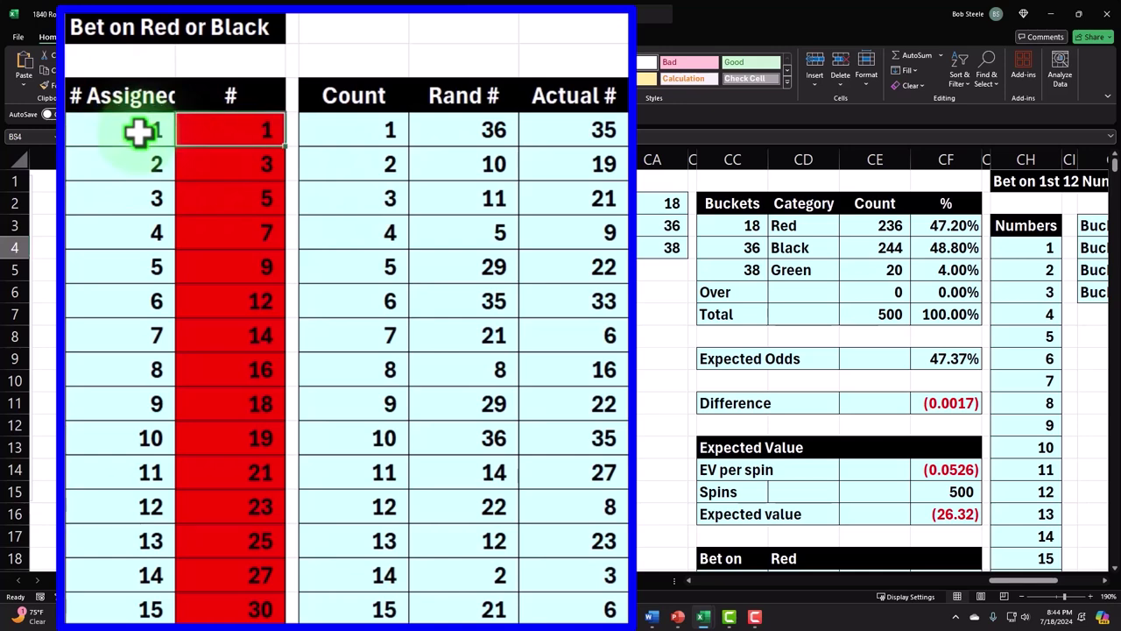
{"action": "key", "text": "Down"}
{"action": "key", "text": "Down"}
{"action": "key", "text": "Down"}
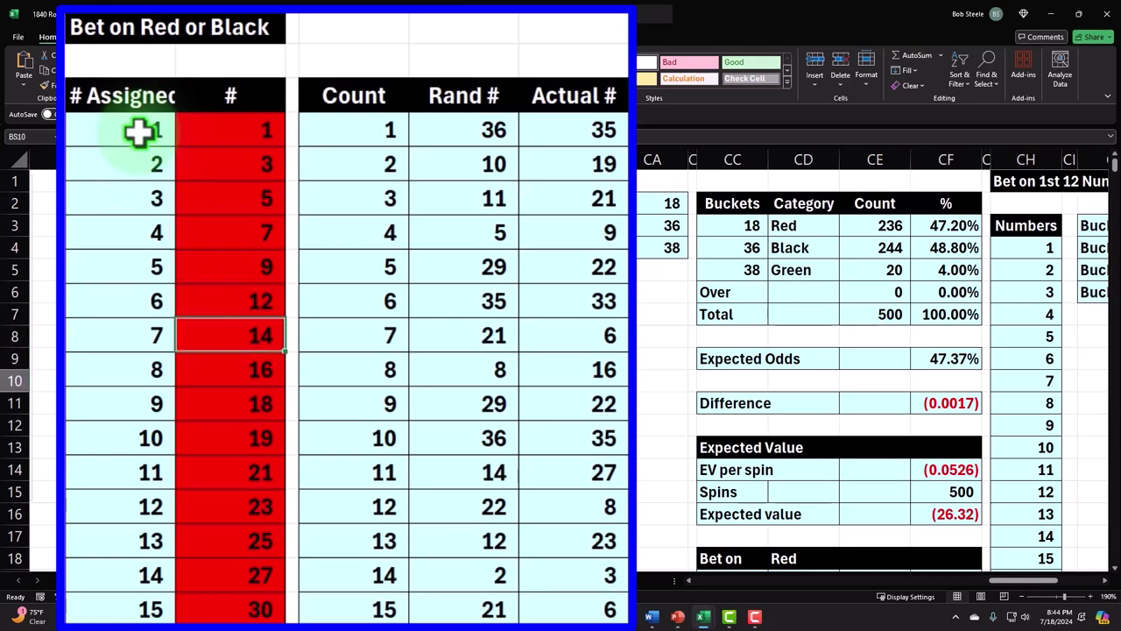
{"action": "key", "text": "Up"}
{"action": "key", "text": "Up"}
{"action": "key", "text": "Down"}
{"action": "key", "text": "Down"}
{"action": "key", "text": "Down"}
{"action": "key", "text": "Down"}
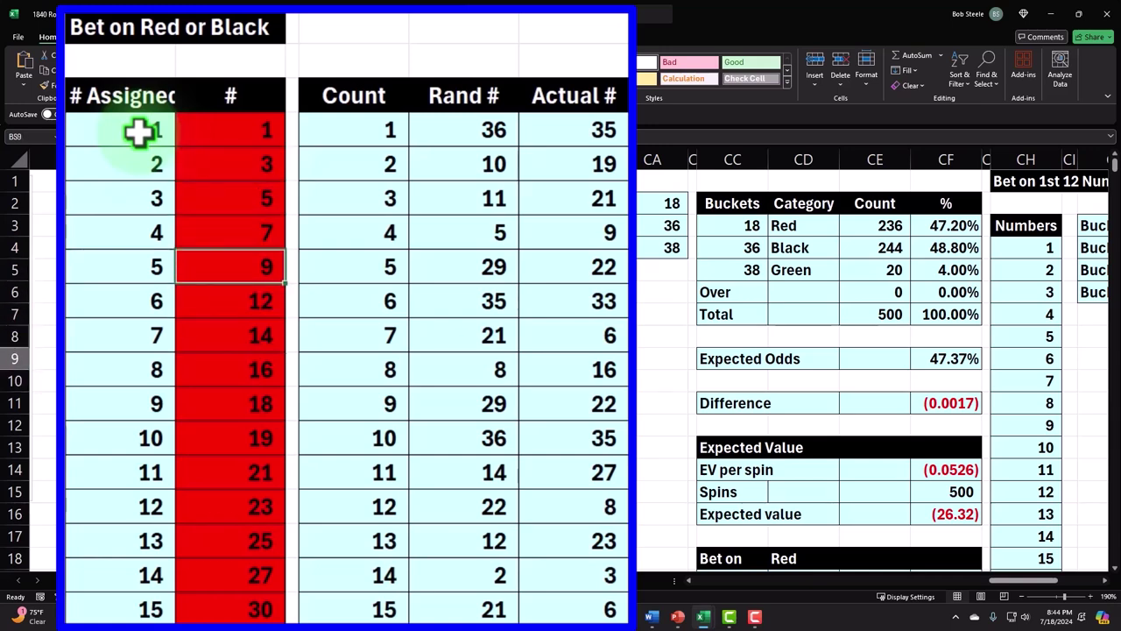
{"action": "key", "text": "Down"}
{"action": "key", "text": "Down"}
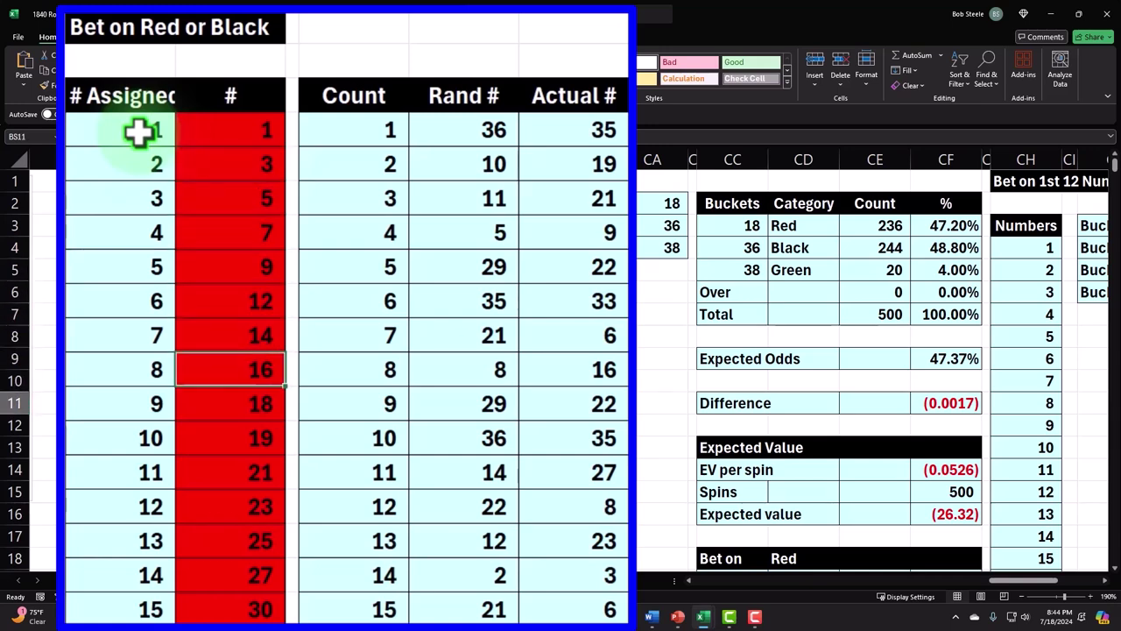
{"action": "key", "text": "Down"}
{"action": "key", "text": "Down"}
{"action": "key", "text": "Down"}
{"action": "key", "text": "Down"}
{"action": "key", "text": "Down"}
{"action": "key", "text": "Down"}
{"action": "key", "text": "Down"}
{"action": "key", "text": "Down"}
{"action": "key", "text": "Down"}
{"action": "key", "text": "Down"}
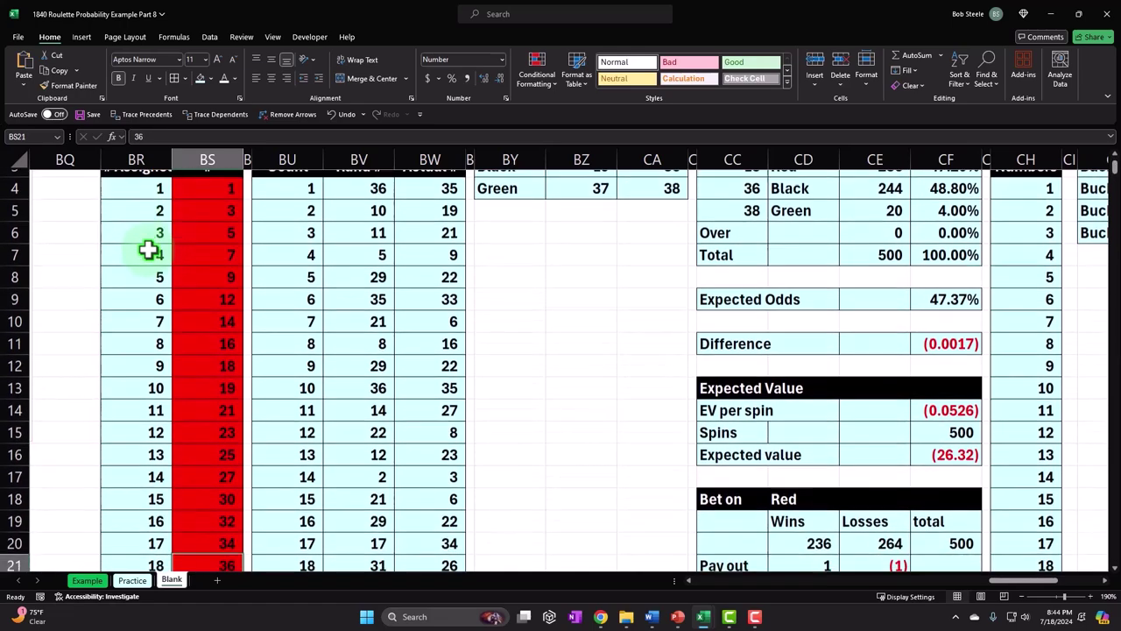
{"action": "key", "text": "Down"}
{"action": "key", "text": "Down"}
{"action": "key", "text": "Down"}
{"action": "key", "text": "Down"}
{"action": "key", "text": "Down"}
{"action": "key", "text": "Down"}
{"action": "key", "text": "Down"}
{"action": "key", "text": "Down"}
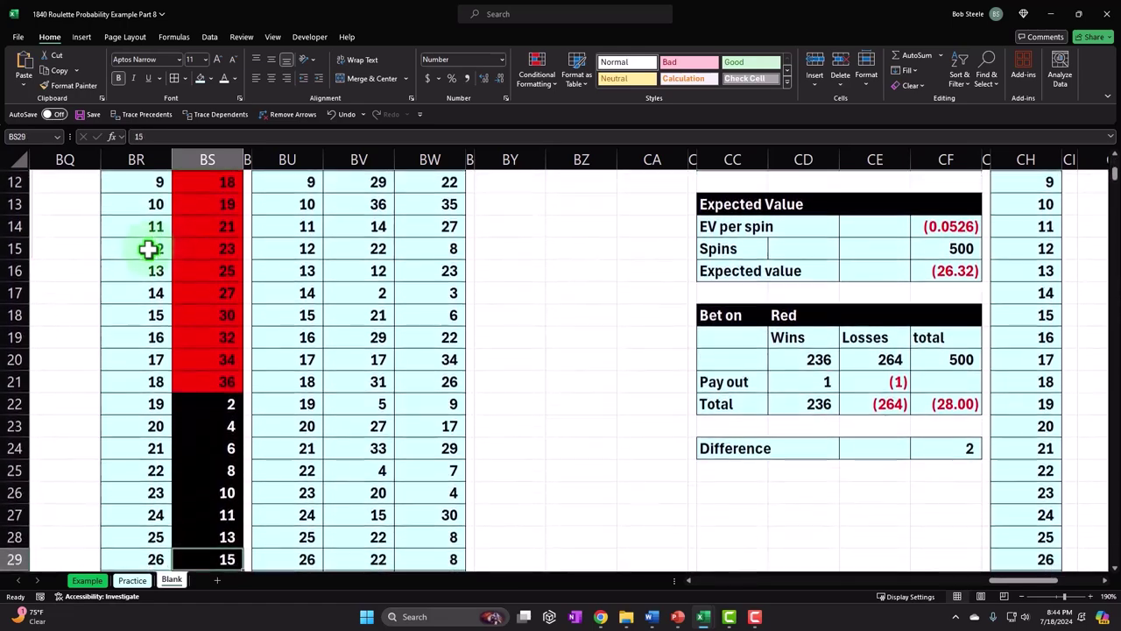
Step: Scan the black numbers to green 37, then select the 18 red numbers, totalling 332
{"action": "scroll", "coordinate": [149, 249], "scroll_direction": "down", "scroll_amount": 3}
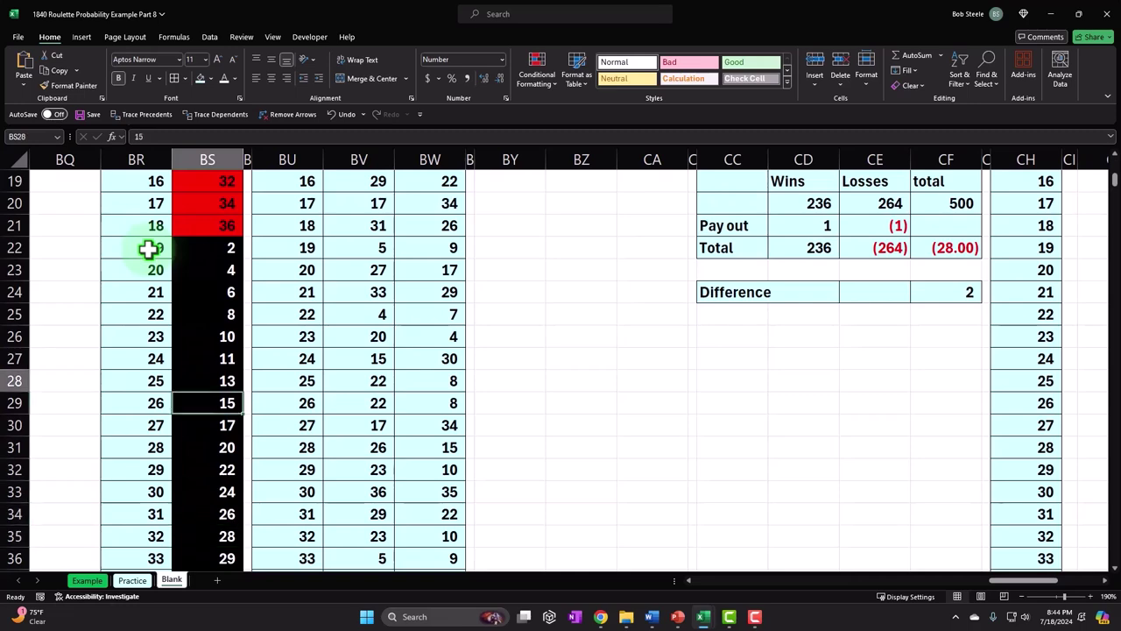
{"action": "key", "text": "Up"}
{"action": "key", "text": "Up"}
{"action": "key", "text": "Up"}
{"action": "key", "text": "Up"}
{"action": "key", "text": "Up"}
{"action": "key", "text": "Up"}
{"action": "key", "text": "Down"}
{"action": "key", "text": "Down"}
{"action": "key", "text": "Down"}
{"action": "key", "text": "Down"}
{"action": "key", "text": "Down"}
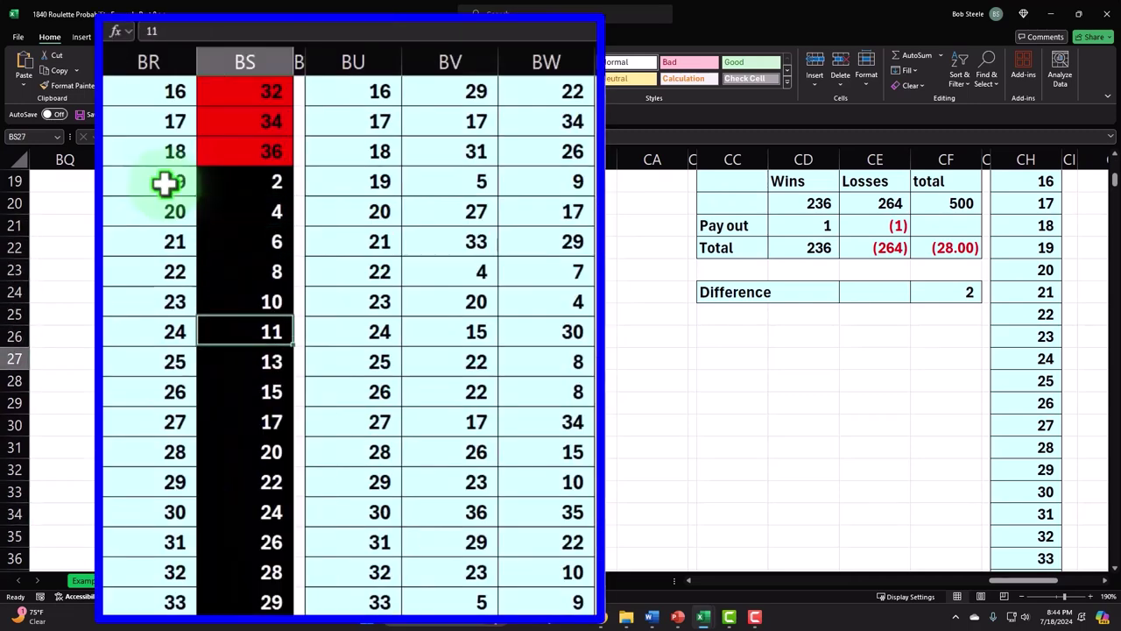
{"action": "key", "text": "Down"}
{"action": "key", "text": "Down"}
{"action": "key", "text": "Down"}
{"action": "key", "text": "Down"}
{"action": "key", "text": "Down"}
{"action": "key", "text": "Down"}
{"action": "key", "text": "Down"}
{"action": "key", "text": "Down"}
{"action": "key", "text": "Down"}
{"action": "key", "text": "Down"}
{"action": "key", "text": "Down"}
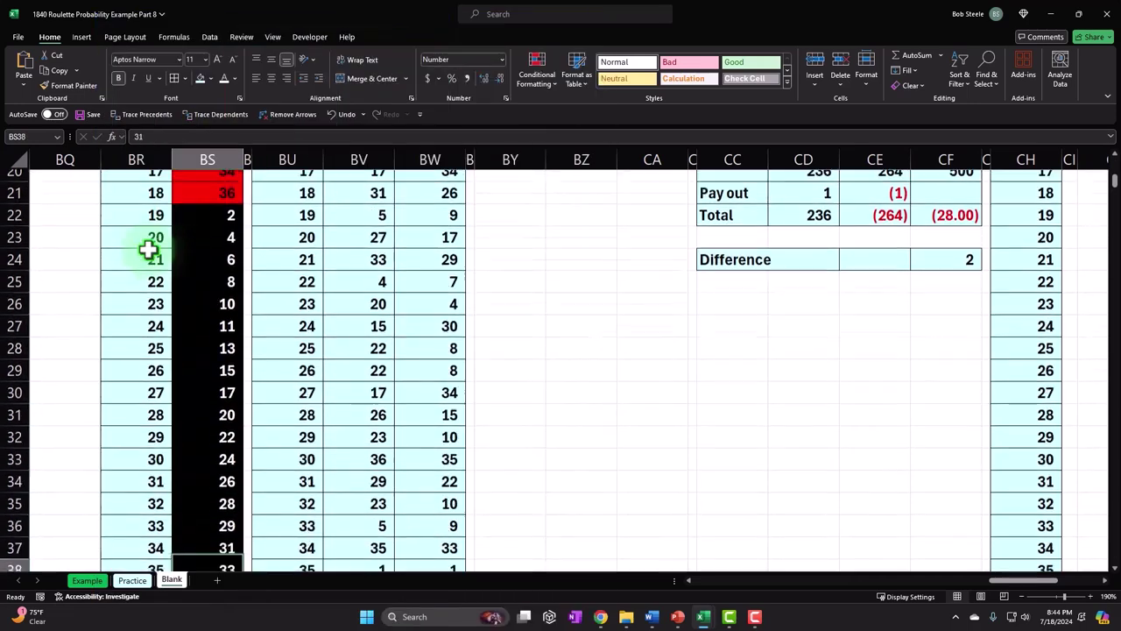
{"action": "key", "text": "Down"}
{"action": "key", "text": "Down"}
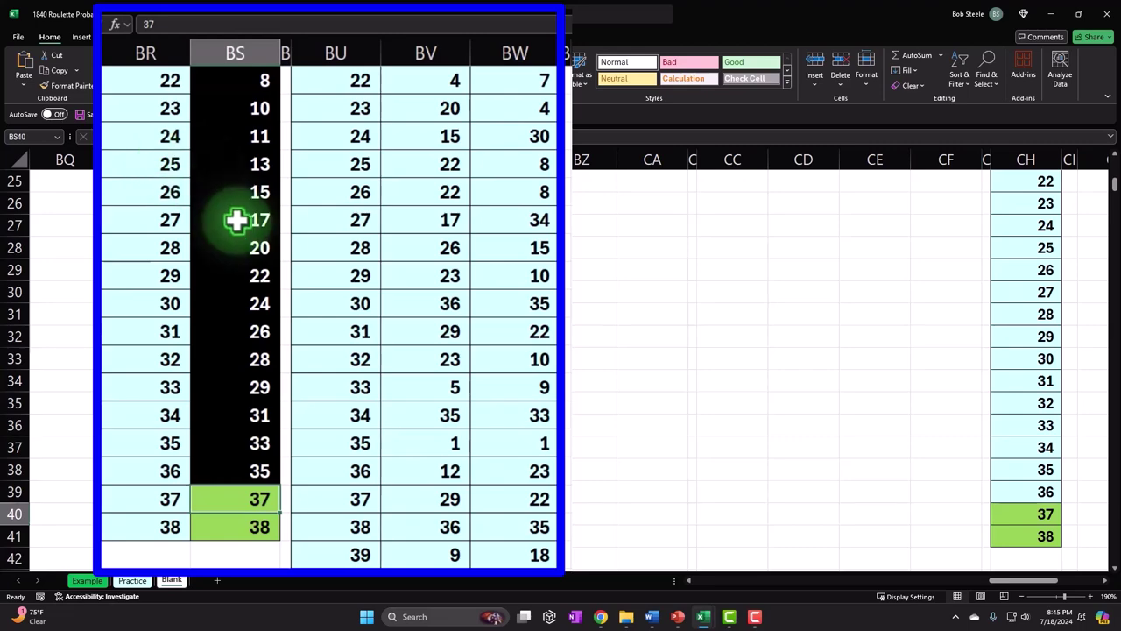
{"action": "scroll", "coordinate": [241, 232], "scroll_direction": "up", "scroll_amount": 8}
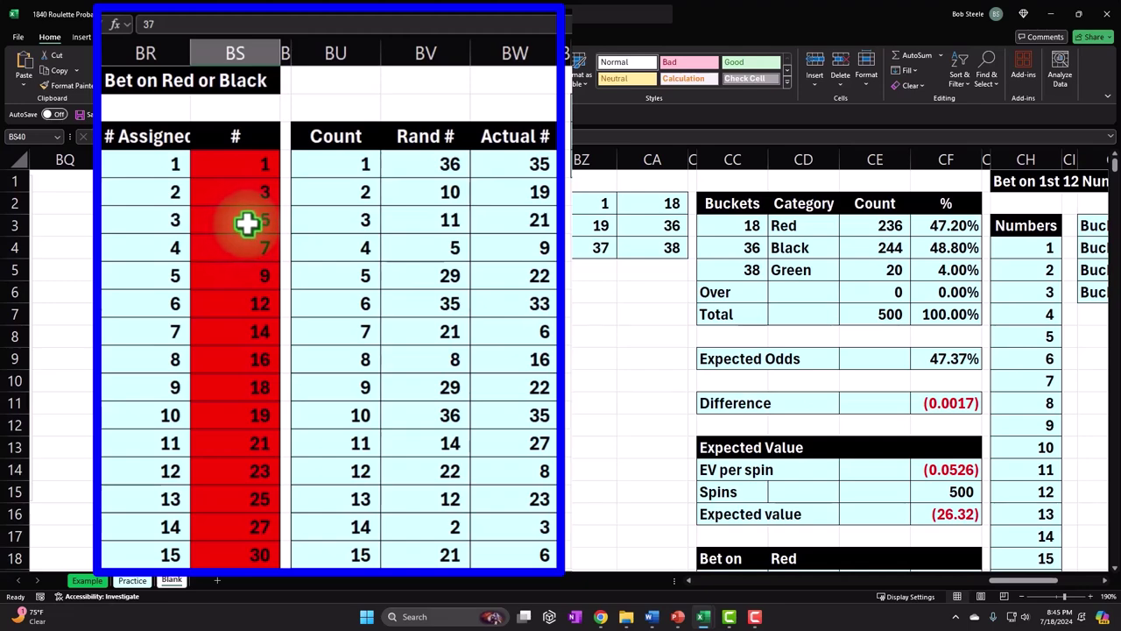
{"action": "left_click_drag", "start_coordinate": [258, 162], "coordinate": [216, 548]}
{"action": "scroll", "coordinate": [230, 526], "scroll_direction": "up", "scroll_amount": 1}
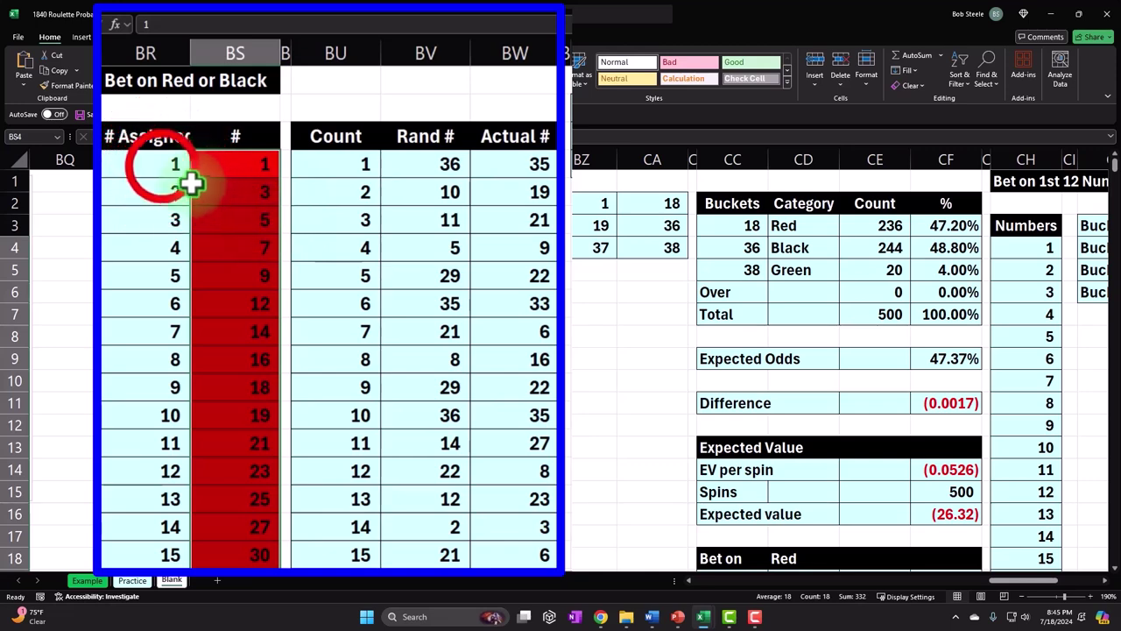
Step: Compare the first # Assigned numbers with the red numbers beside them
{"action": "left_click_drag", "start_coordinate": [175, 248], "coordinate": [160, 165]}
{"action": "left_click", "coordinate": [162, 167]}
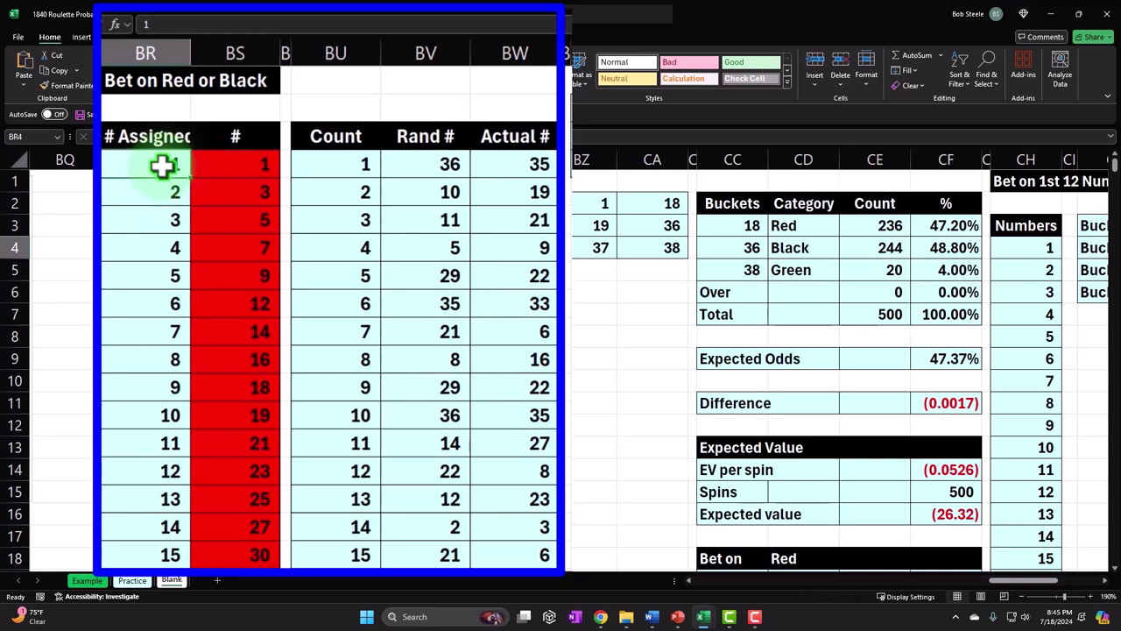
{"action": "key", "text": "Right"}
{"action": "key", "text": "Left"}
{"action": "key", "text": "Down"}
{"action": "key", "text": "Right"}
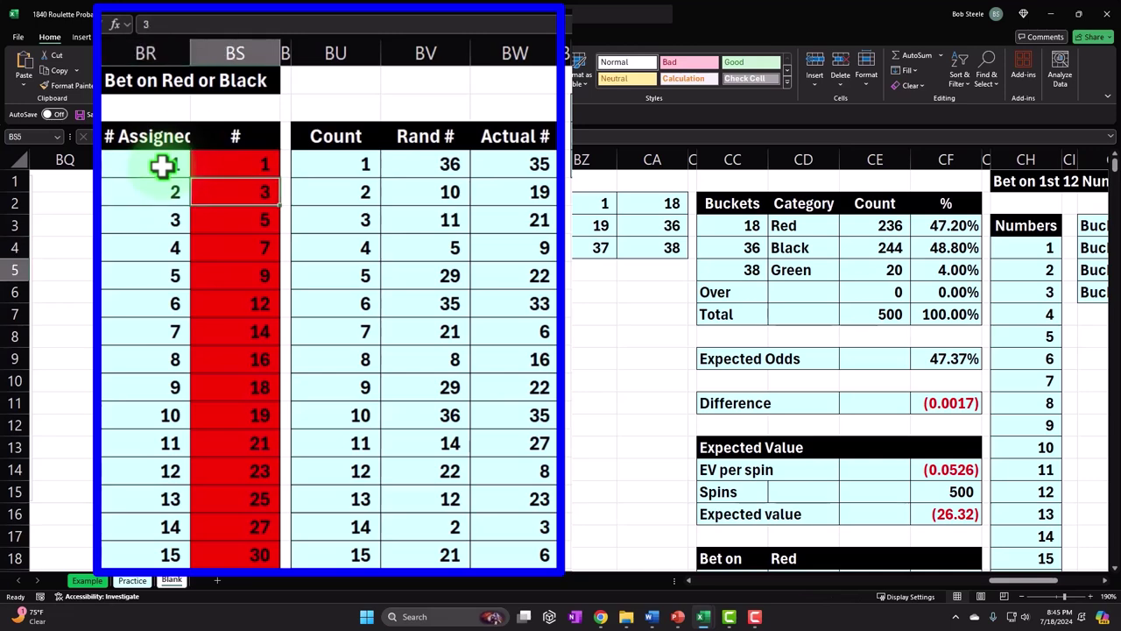
{"action": "key", "text": "Left"}
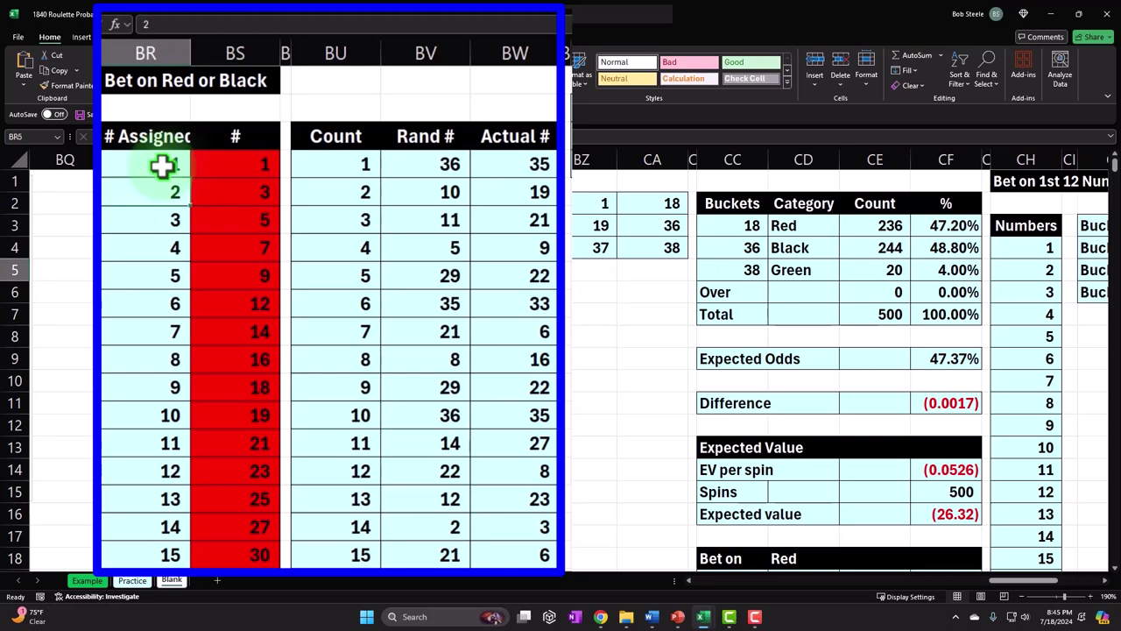
{"action": "key", "text": "Down"}
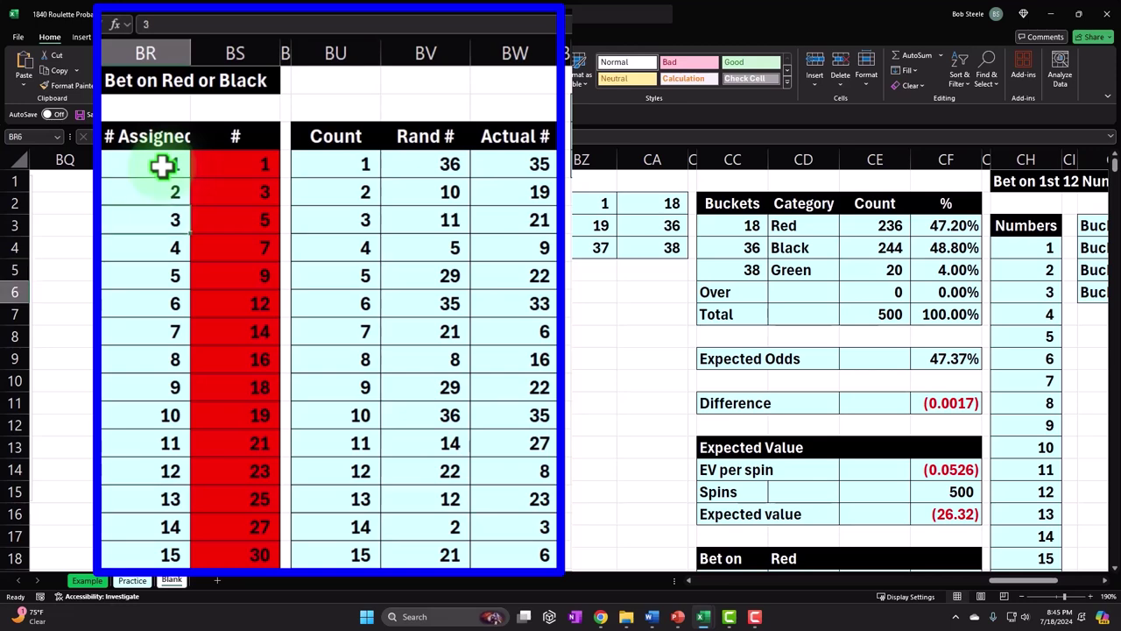
{"action": "key", "text": "Right"}
{"action": "key", "text": "Left"}
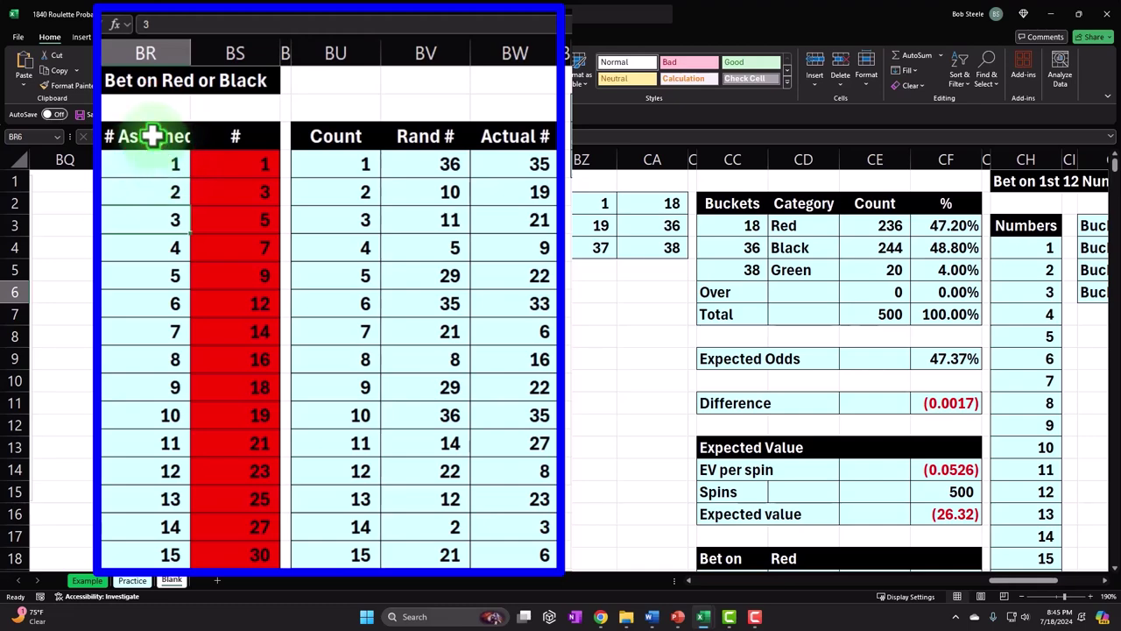
Step: Copy the # Assigned and # table in BR:BS down to row 40
{"action": "left_click_drag", "start_coordinate": [155, 137], "coordinate": [218, 482]}
{"action": "key", "text": "ctrl+c"}
{"action": "scroll", "coordinate": [351, 473], "scroll_direction": "up", "scroll_amount": 9}
Step: Paste the copied number table at CU3 beside the 1st 12 buckets summary
{"action": "left_click_drag", "start_coordinate": [535, 282], "coordinate": [580, 270]}
{"action": "key", "text": "Right"}
{"action": "key", "text": "Right"}
{"action": "key", "text": "Right"}
{"action": "key", "text": "Right"}
{"action": "key", "text": "Right"}
{"action": "key", "text": "Right"}
{"action": "key", "text": "Right"}
{"action": "key", "text": "Right"}
{"action": "key", "text": "Right"}
{"action": "key", "text": "Right"}
{"action": "key", "text": "Right"}
{"action": "key", "text": "Right"}
{"action": "key", "text": "Right"}
{"action": "key", "text": "Right"}
{"action": "key", "text": "Right"}
{"action": "key", "text": "Right"}
{"action": "key", "text": "Right"}
{"action": "key", "text": "Right"}
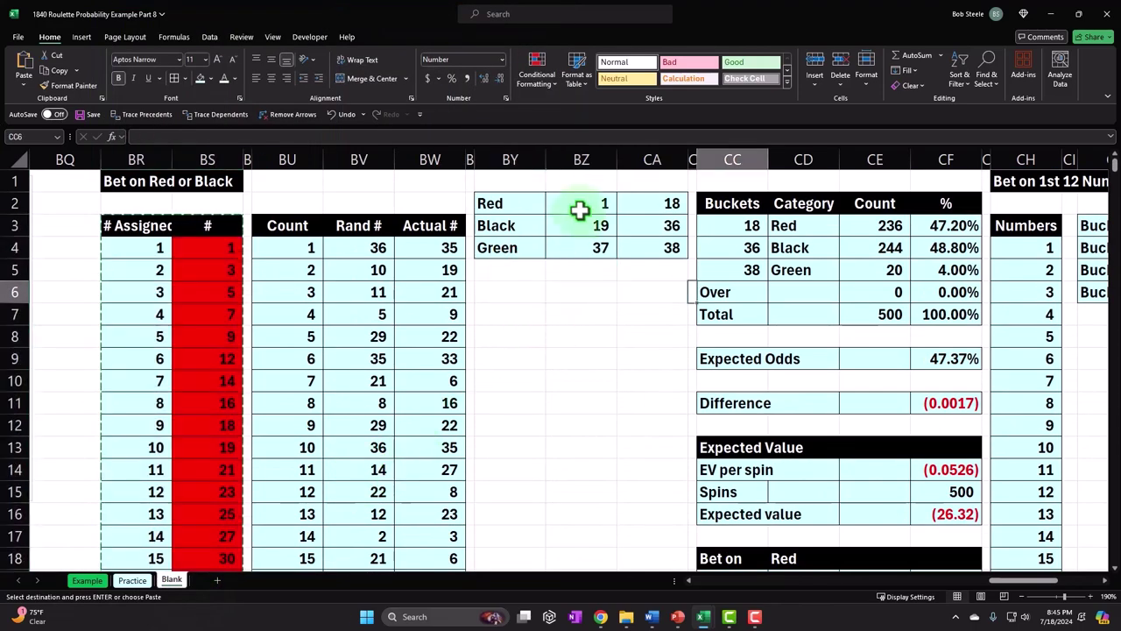
{"action": "key", "text": "Right"}
{"action": "key", "text": "Right"}
{"action": "key", "text": "Right"}
{"action": "key", "text": "Right"}
{"action": "key", "text": "Right"}
{"action": "key", "text": "Right"}
{"action": "key", "text": "Right"}
{"action": "key", "text": "Right"}
{"action": "key", "text": "Right"}
{"action": "key", "text": "Right"}
{"action": "key", "text": "Right"}
{"action": "key", "text": "Right"}
{"action": "key", "text": "Right"}
{"action": "key", "text": "Right"}
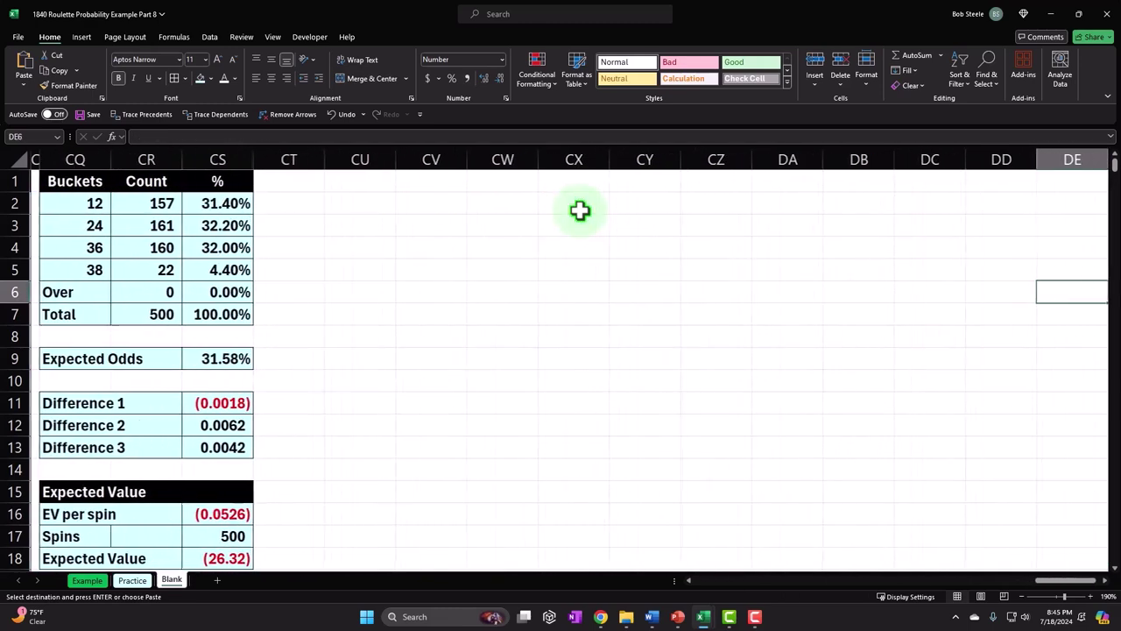
{"action": "left_click", "coordinate": [374, 210]}
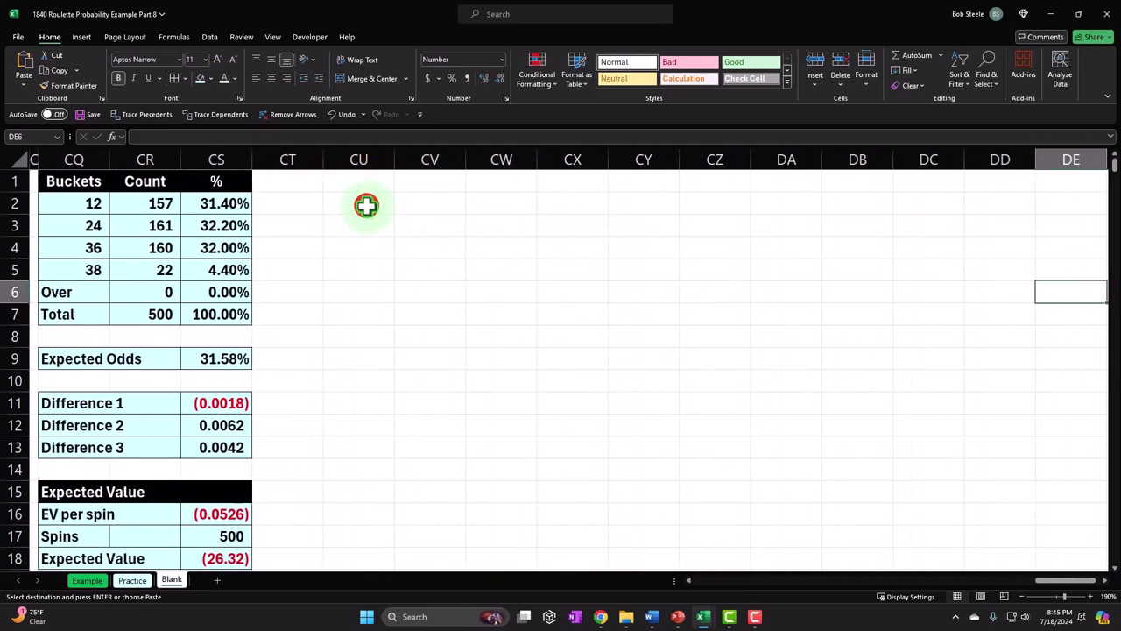
{"action": "left_click", "coordinate": [353, 224]}
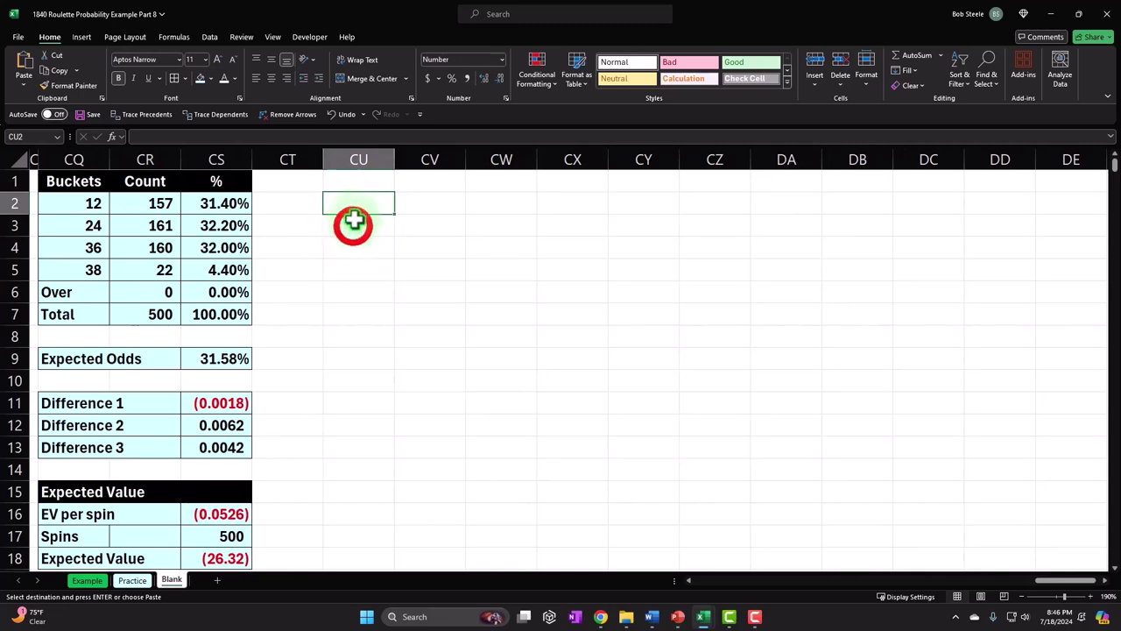
{"action": "key", "text": "ctrl+v"}
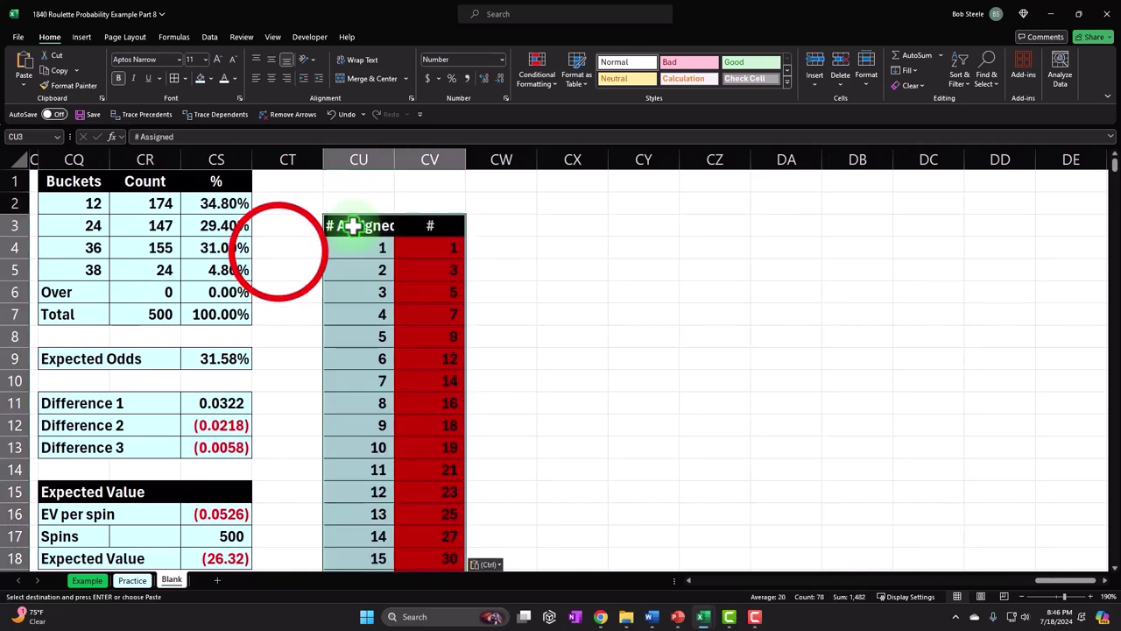
Step: Select the narrow spacer column CP beside the Count and Rand columns
{"action": "left_click", "coordinate": [273, 249]}
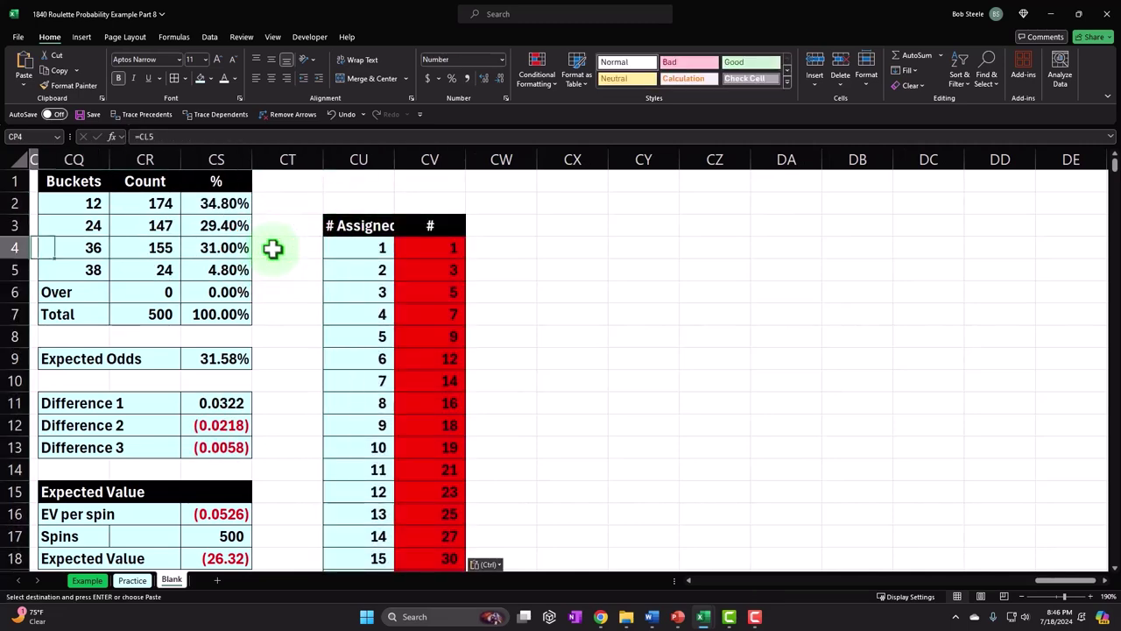
{"action": "key", "text": "Left"}
{"action": "key", "text": "Left"}
{"action": "key", "text": "Left"}
{"action": "key", "text": "Left"}
{"action": "key", "text": "Left"}
{"action": "left_click", "coordinate": [156, 165]}
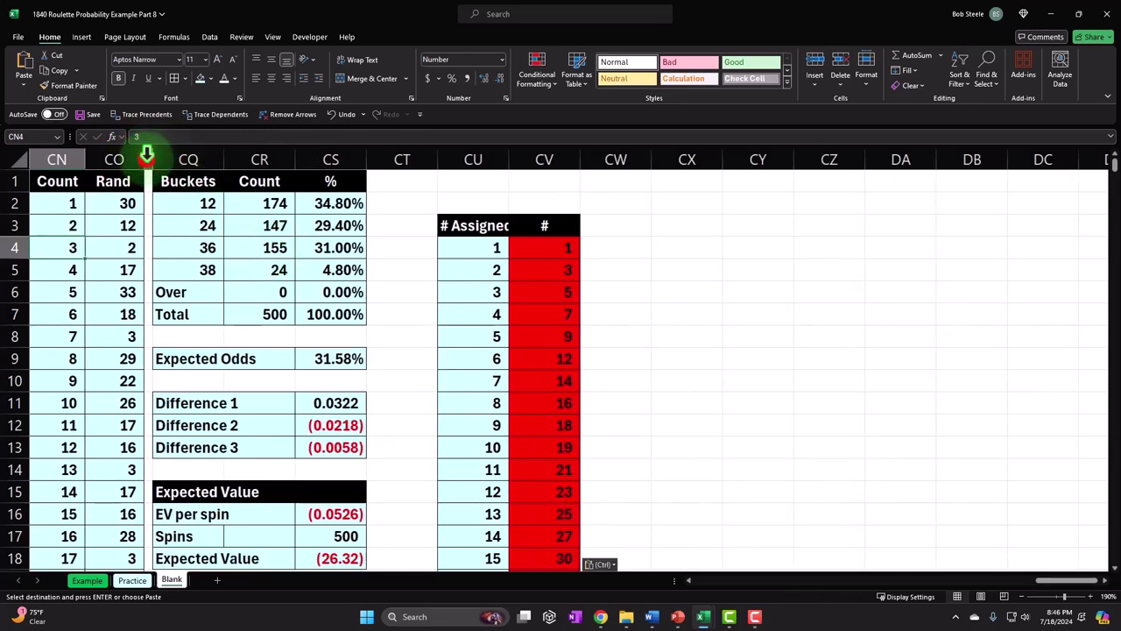
{"action": "left_click", "coordinate": [147, 162]}
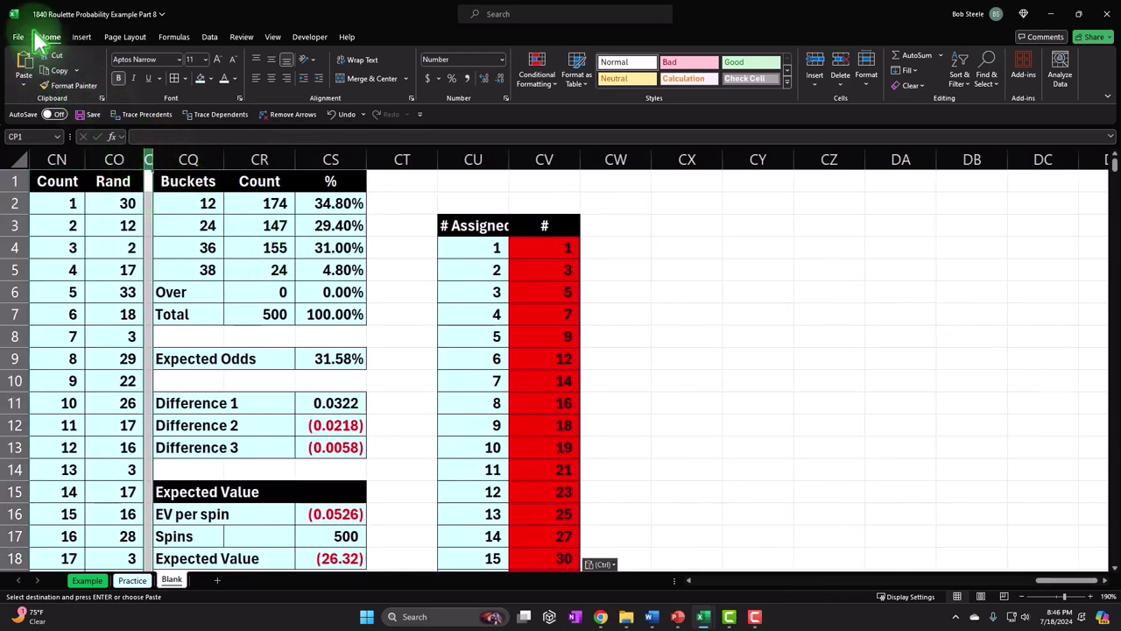
Step: Copy column CP's narrow spacer format onto column CT with Format Painter
{"action": "left_click", "coordinate": [69, 85]}
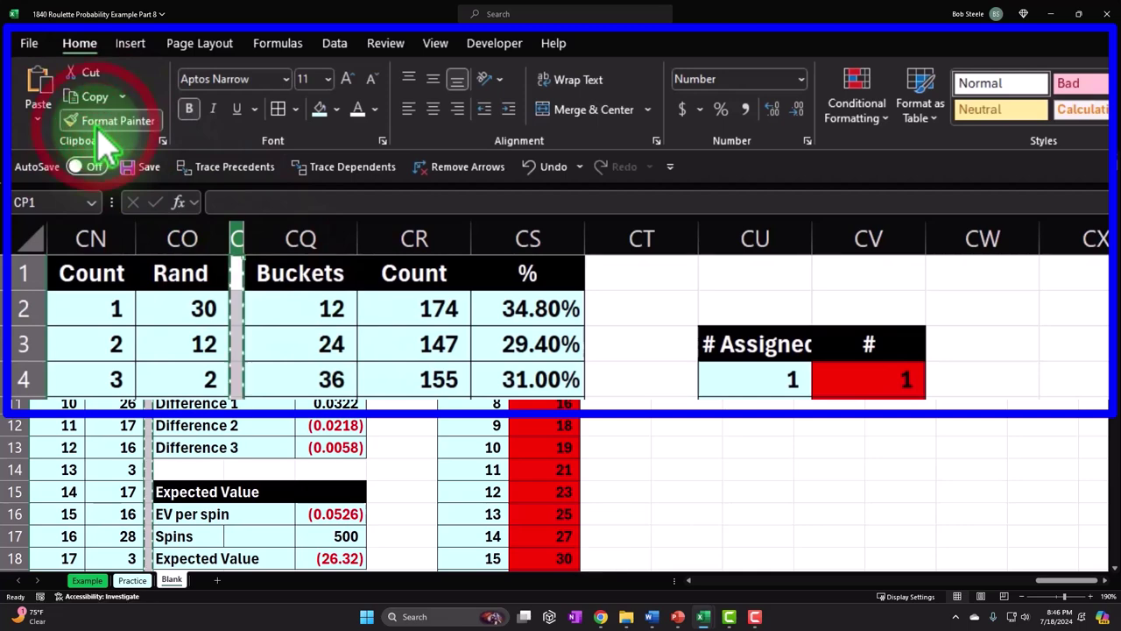
{"action": "left_click", "coordinate": [644, 241]}
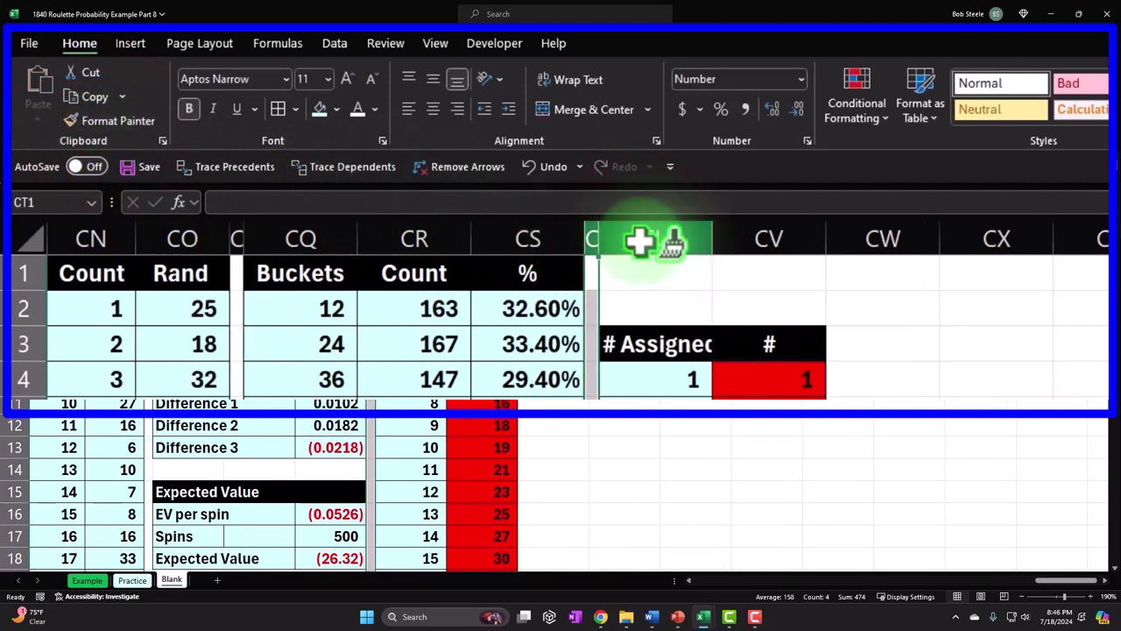
{"action": "left_click", "coordinate": [964, 408]}
Step: Enter the title 'Expected Value to Win Two Times Betting on Red' in CU1 and select CU1:CY1
{"action": "left_click", "coordinate": [690, 272]}
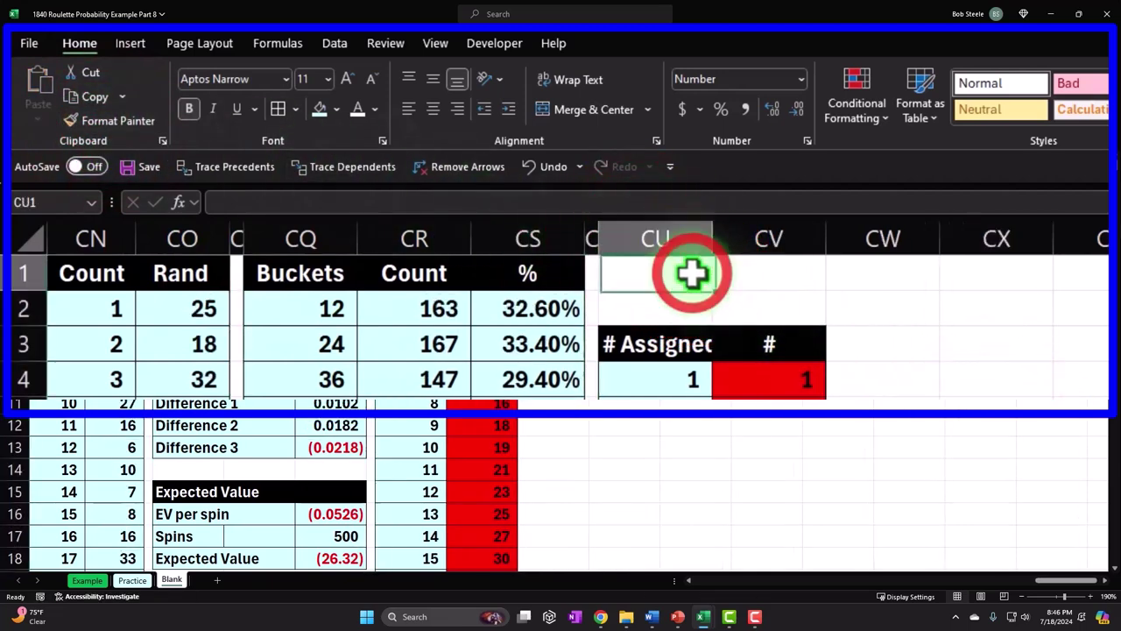
{"action": "type", "text": "Expected"}
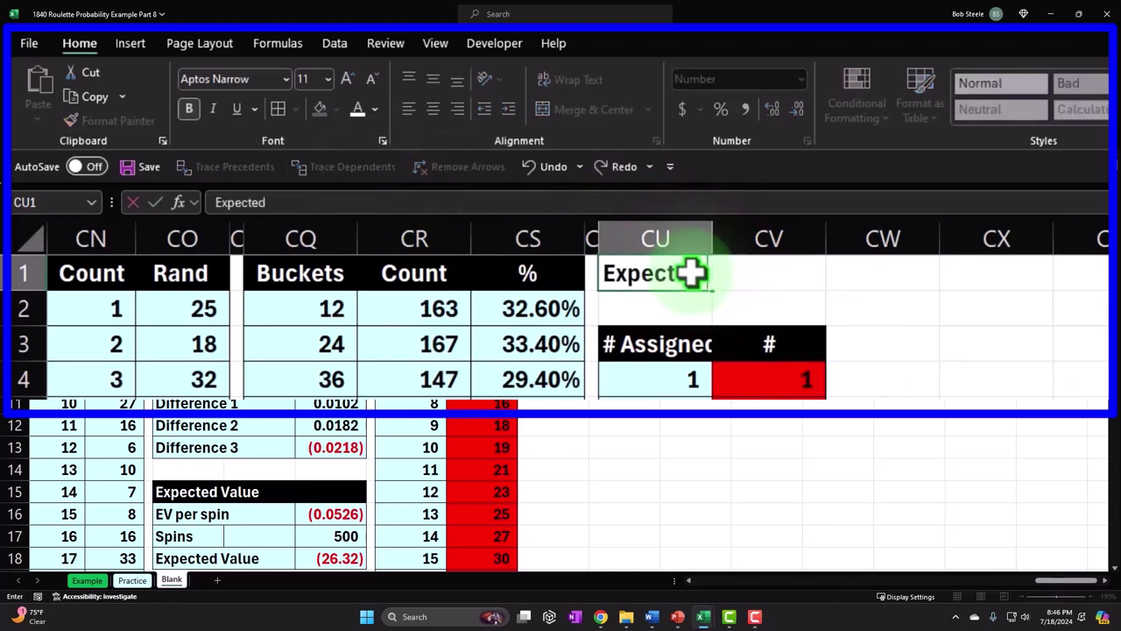
{"action": "type", "text": " Value to Win Two Times Betting on R"}
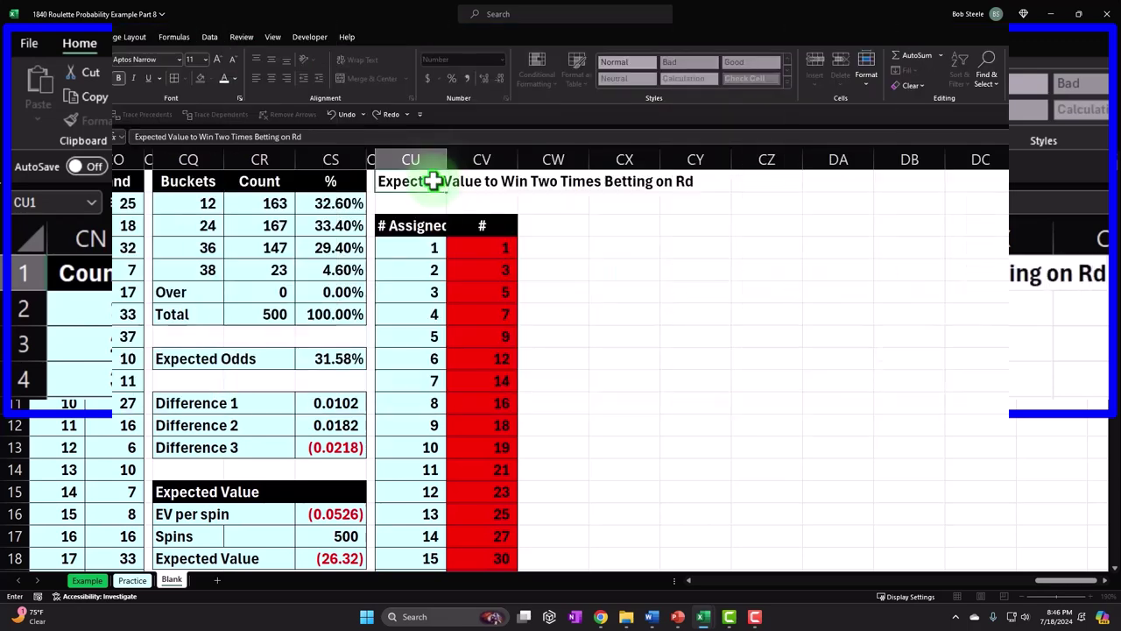
{"action": "type", "text": "d"}
{"action": "left_click_drag", "start_coordinate": [433, 181], "coordinate": [663, 179]}
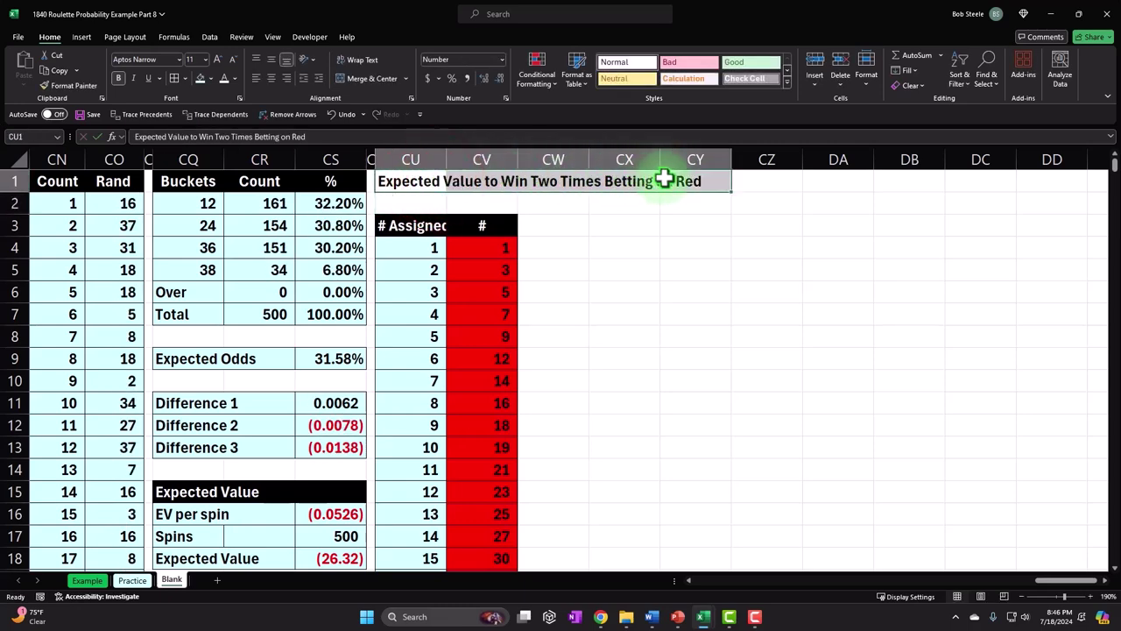
Step: Give CU1:CY1 a black fill with white text and narrow column CW into a spacer
{"action": "left_click", "coordinate": [201, 79]}
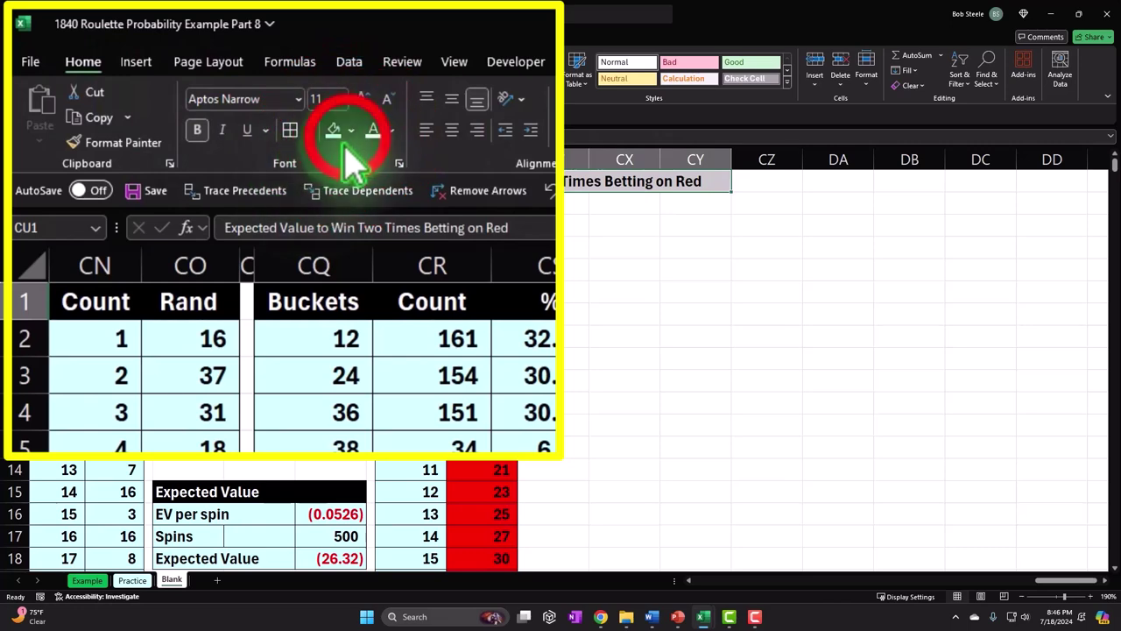
{"action": "left_click", "coordinate": [351, 130]}
{"action": "left_click", "coordinate": [350, 194]}
{"action": "left_click", "coordinate": [372, 131]}
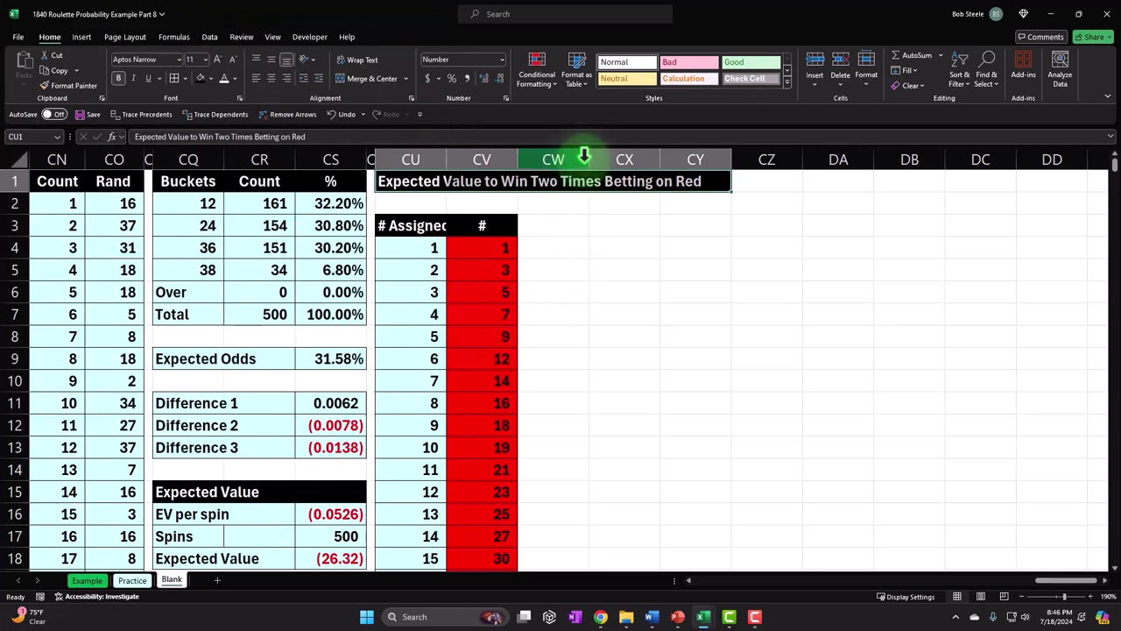
{"action": "left_click_drag", "start_coordinate": [588, 154], "coordinate": [530, 158]}
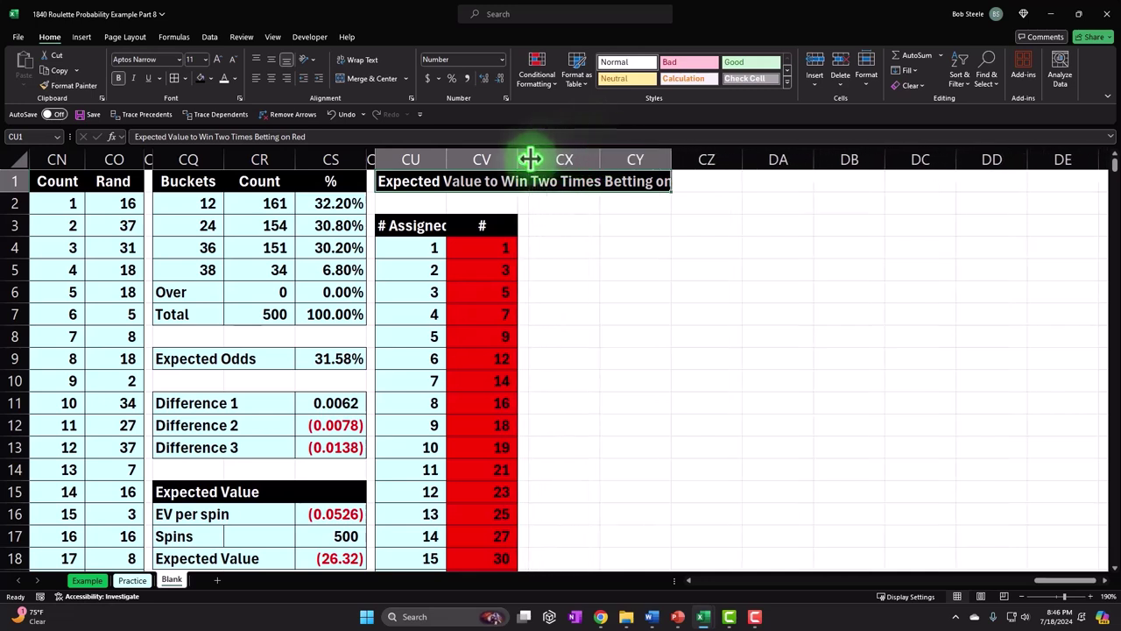
{"action": "left_click", "coordinate": [565, 225]}
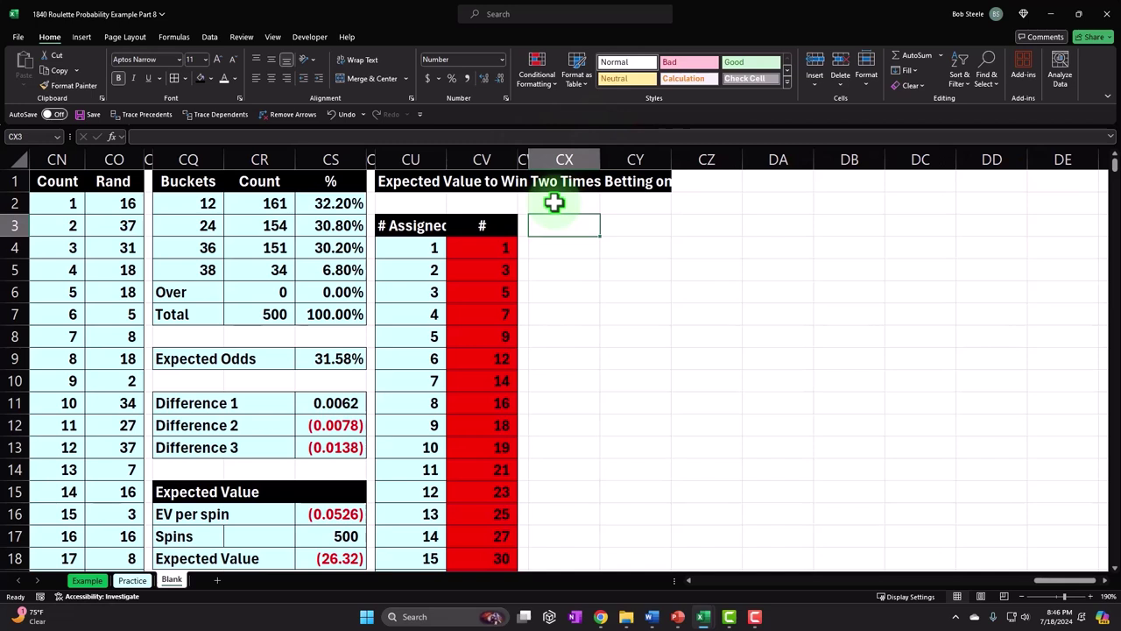
Step: Enter the Red row in CX3:CZ3: Red, 1, 18
{"action": "type", "text": "R"}
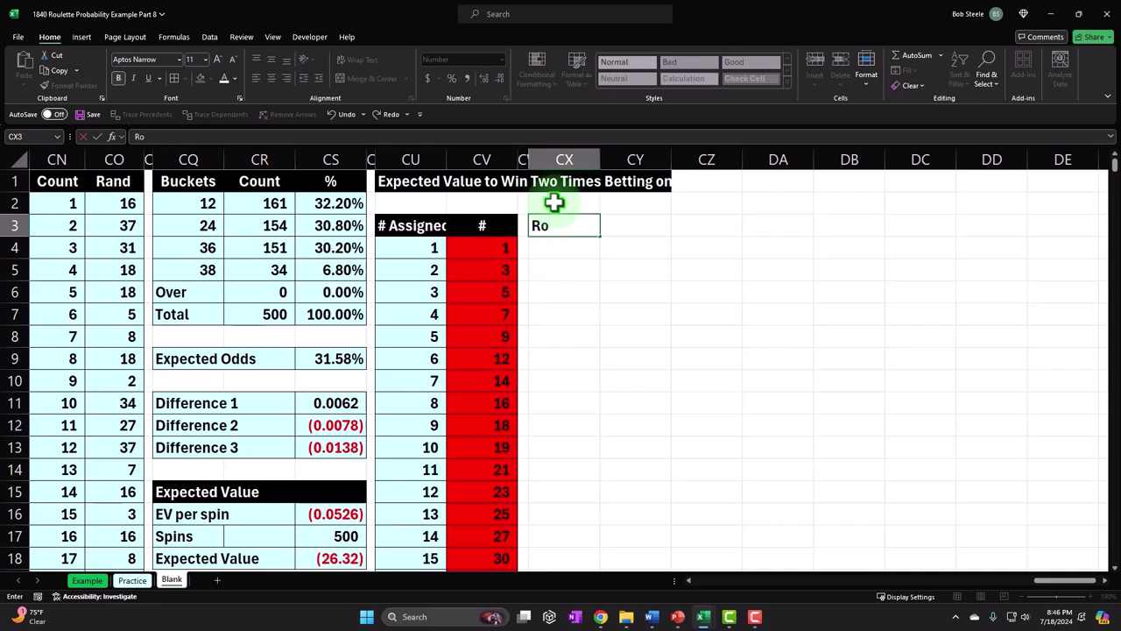
{"action": "type", "text": "ed"}
{"action": "key", "text": "Tab"}
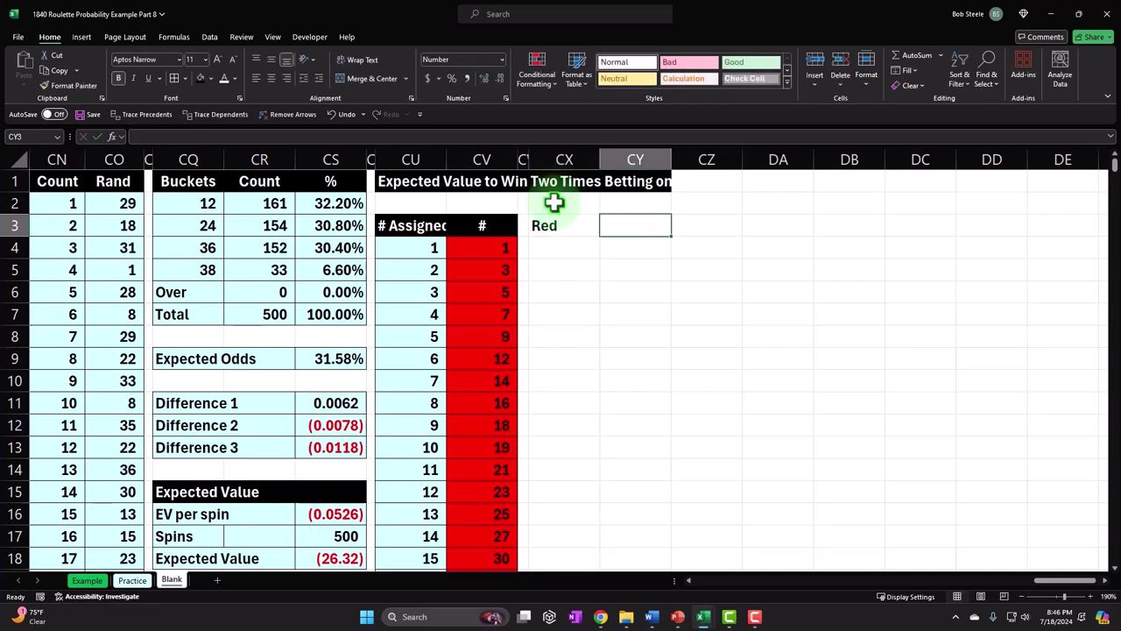
{"action": "type", "text": "1"}
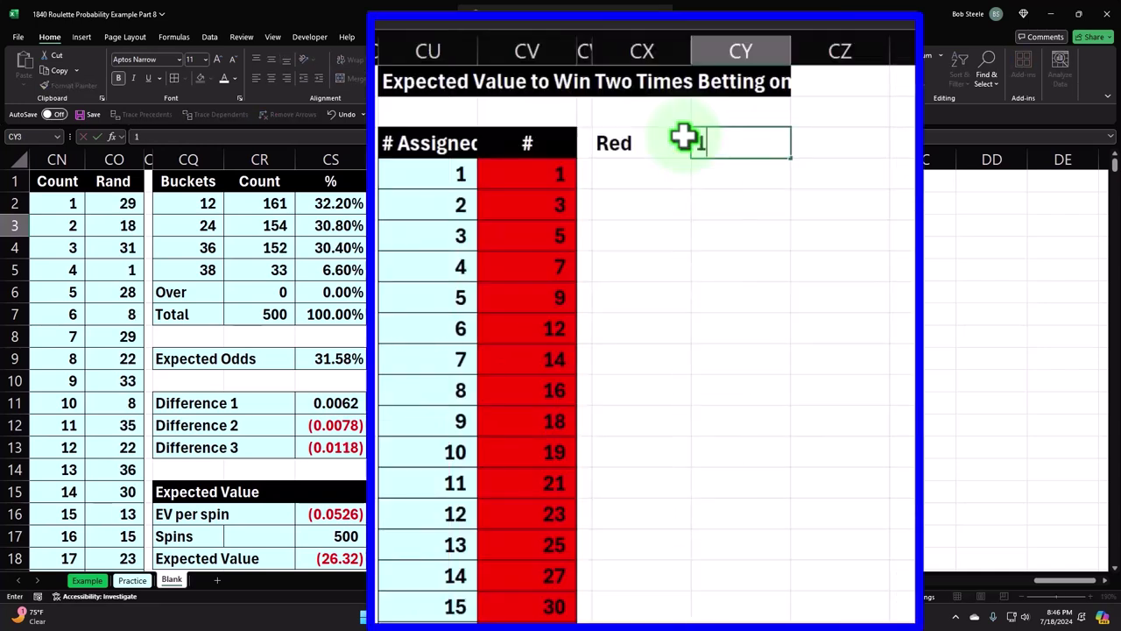
{"action": "key", "text": "Tab"}
{"action": "type", "text": "18"}
{"action": "key", "text": "Return"}
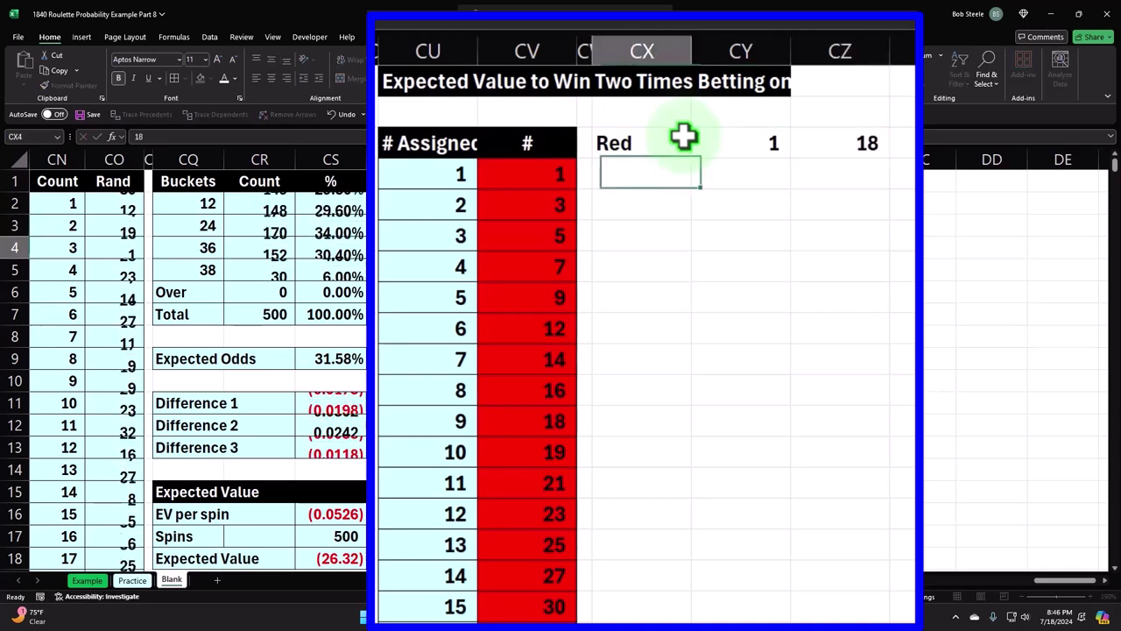
Step: Compare the assigned positions with their red numbers, e.g. position 7 holding 14
{"action": "left_click_drag", "start_coordinate": [450, 172], "coordinate": [473, 538]}
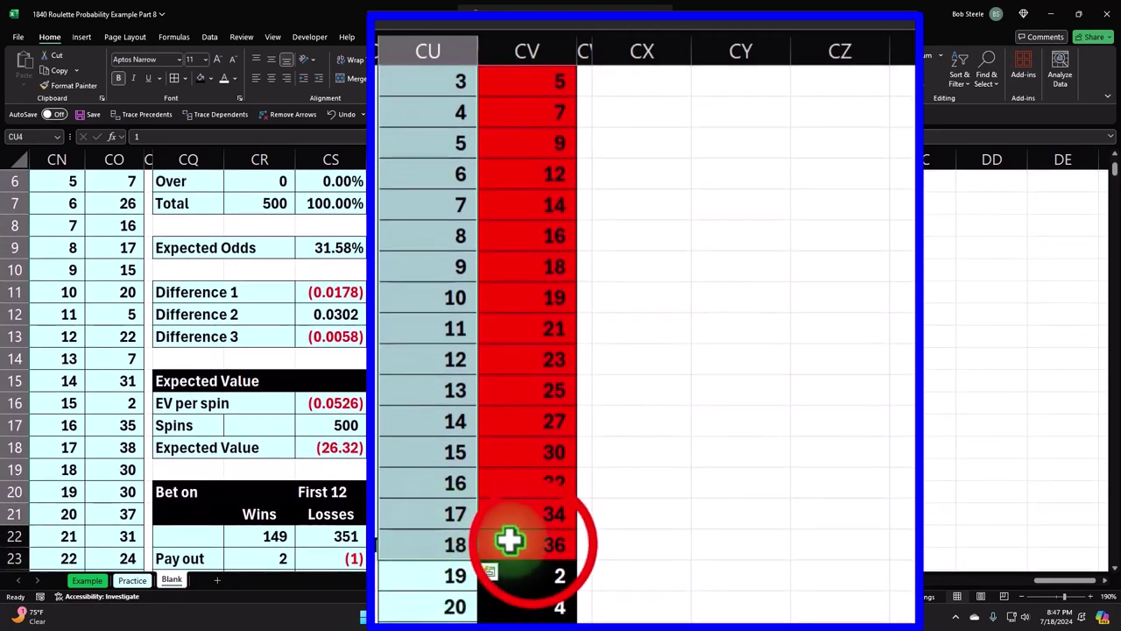
{"action": "left_click_drag", "start_coordinate": [531, 543], "coordinate": [500, 302]}
{"action": "left_click", "coordinate": [440, 370]}
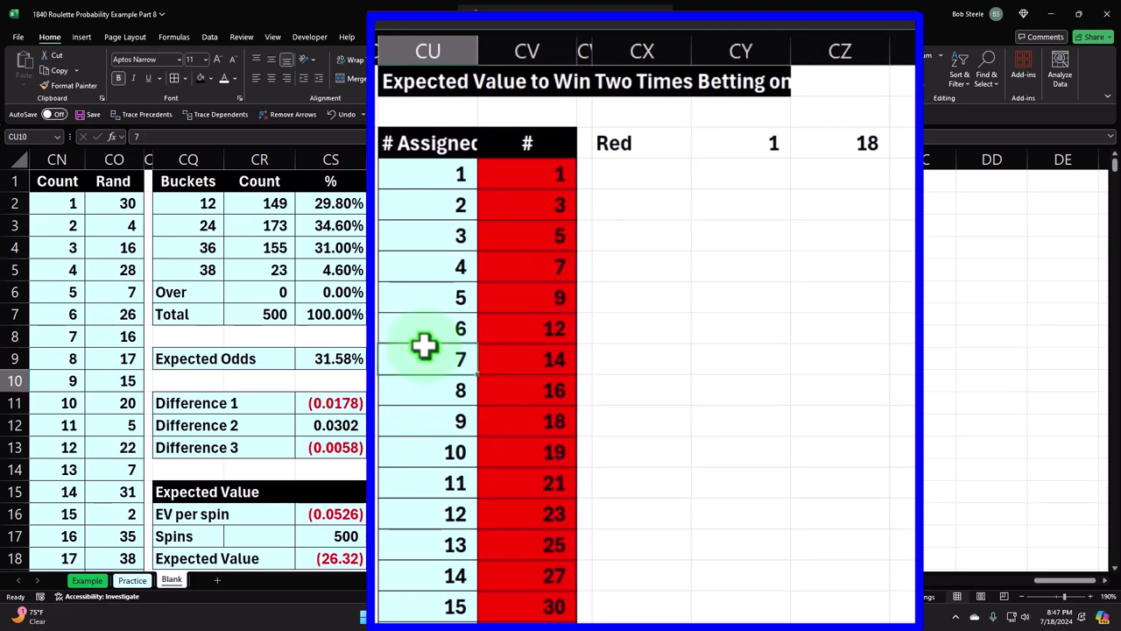
{"action": "left_click", "coordinate": [499, 354]}
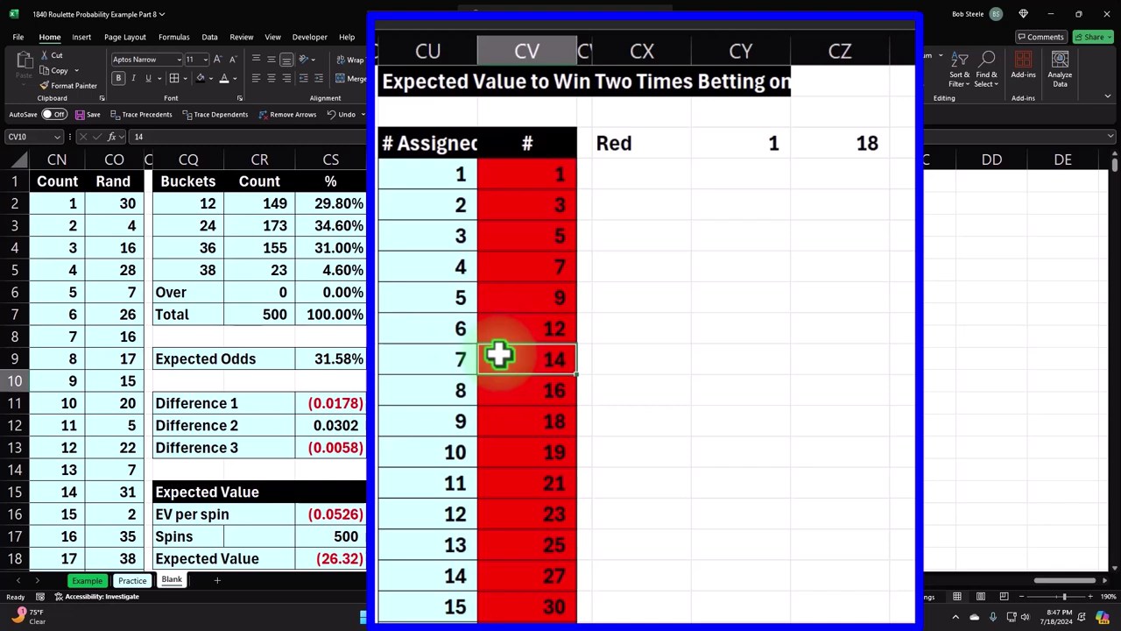
Step: Label CX4 Black and enter =CZ3+1 in CY4, giving 19
{"action": "left_click", "coordinate": [627, 172]}
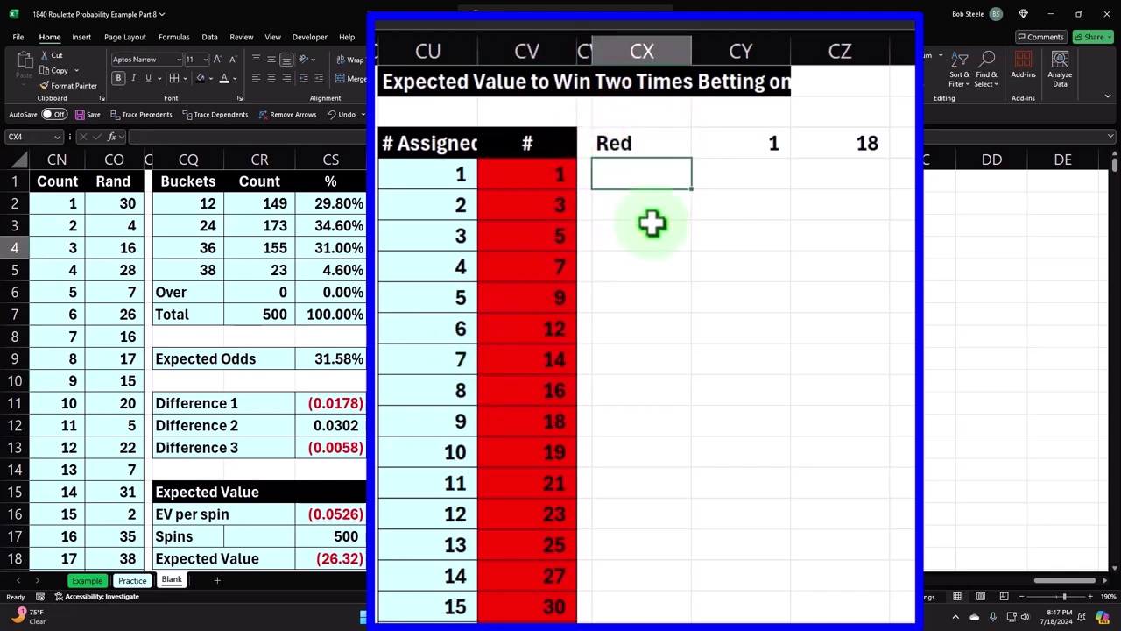
{"action": "type", "text": "Black"}
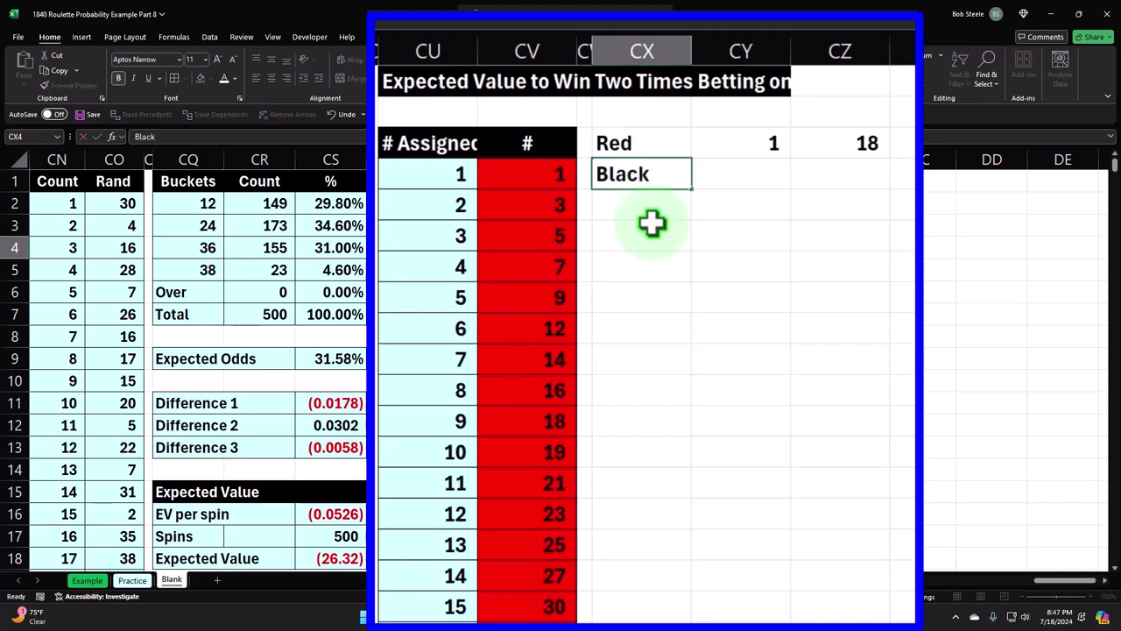
{"action": "key", "text": "Tab"}
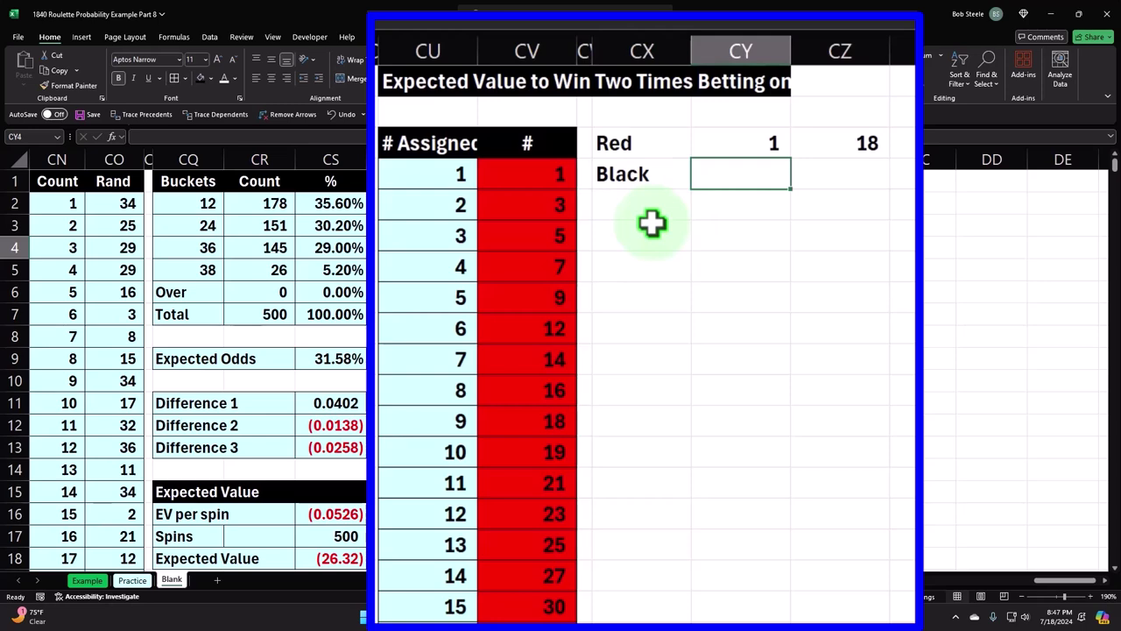
{"action": "type", "text": "="}
{"action": "key", "text": "Right"}
{"action": "key", "text": "Right"}
{"action": "key", "text": "Up"}
{"action": "key", "text": "Left"}
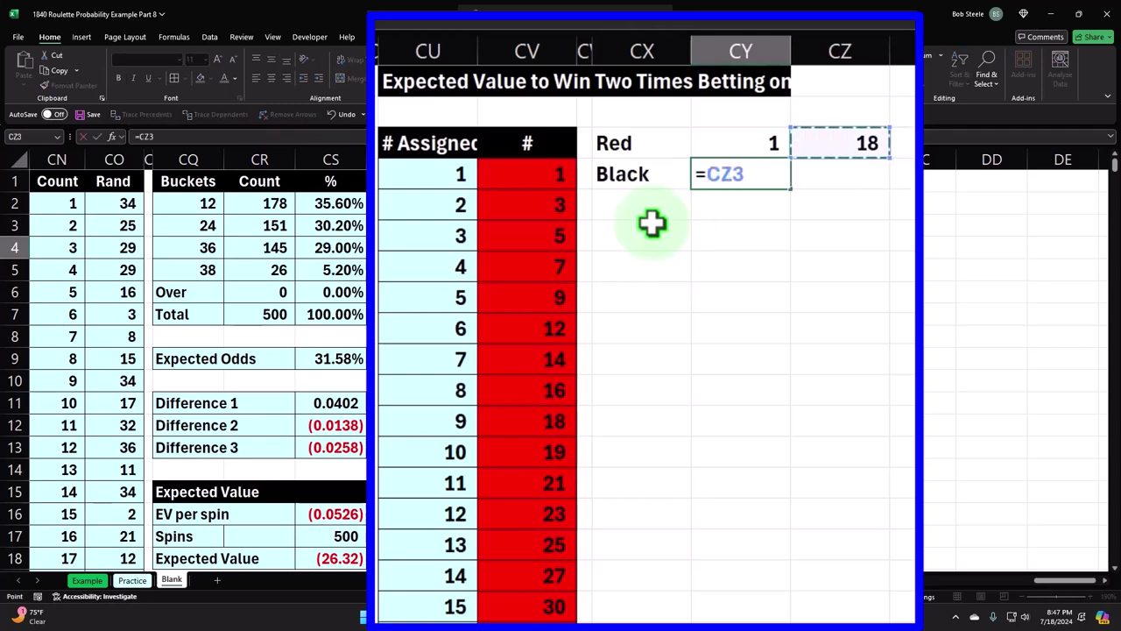
{"action": "type", "text": "+1"}
{"action": "key", "text": "Return"}
Step: Enter =CY4+18-1 in CZ4 so the Black range ends at 36
{"action": "scroll", "coordinate": [613, 298], "scroll_direction": "down", "scroll_amount": 3}
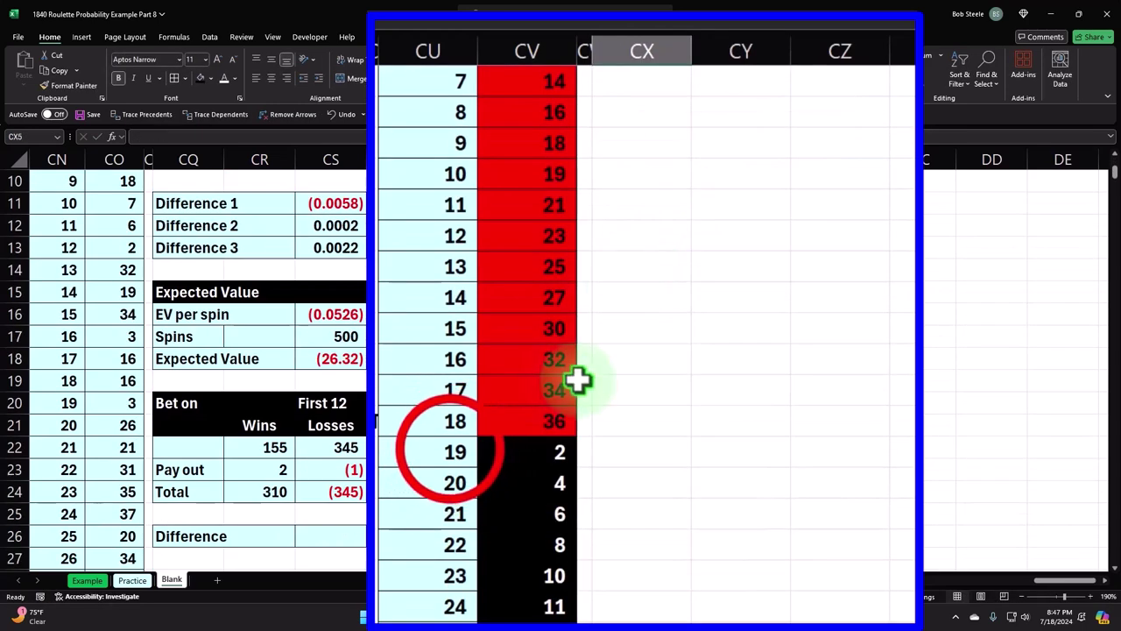
{"action": "left_click", "coordinate": [449, 449]}
{"action": "scroll", "coordinate": [514, 468], "scroll_direction": "down", "scroll_amount": 3}
{"action": "scroll", "coordinate": [513, 467], "scroll_direction": "up", "scroll_amount": 7}
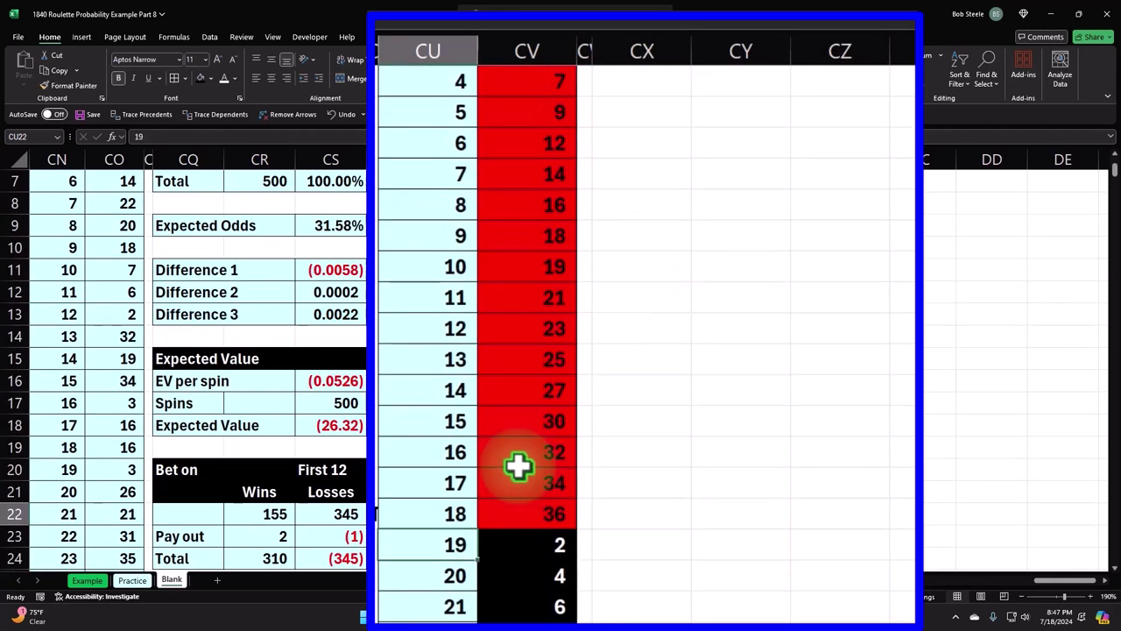
{"action": "left_click", "coordinate": [846, 172]}
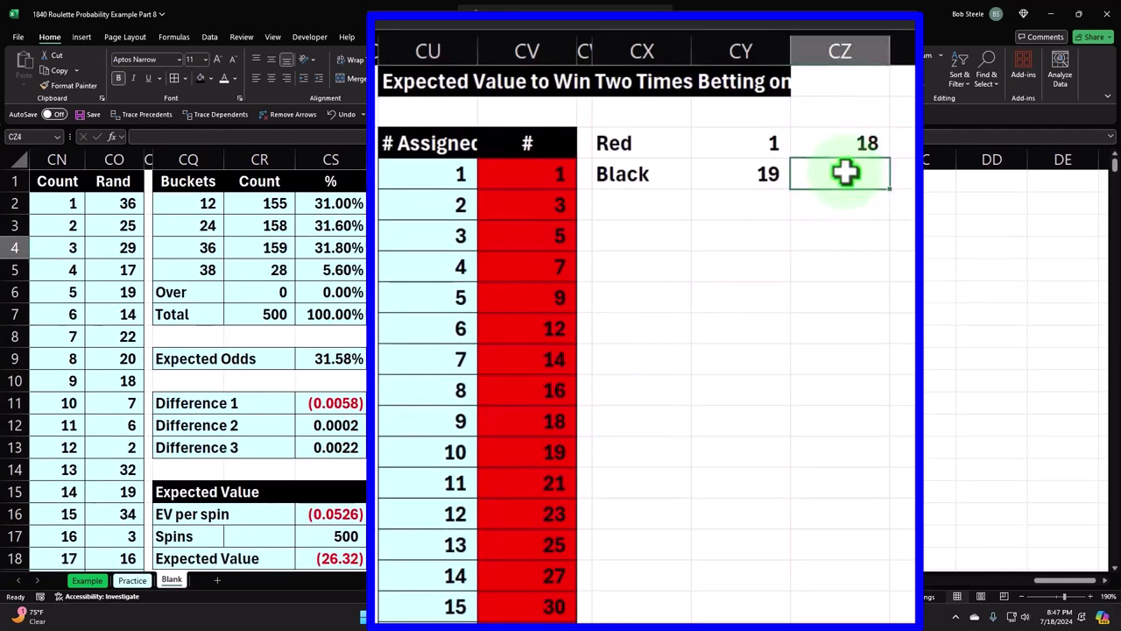
{"action": "type", "text": "="}
{"action": "key", "text": "Left"}
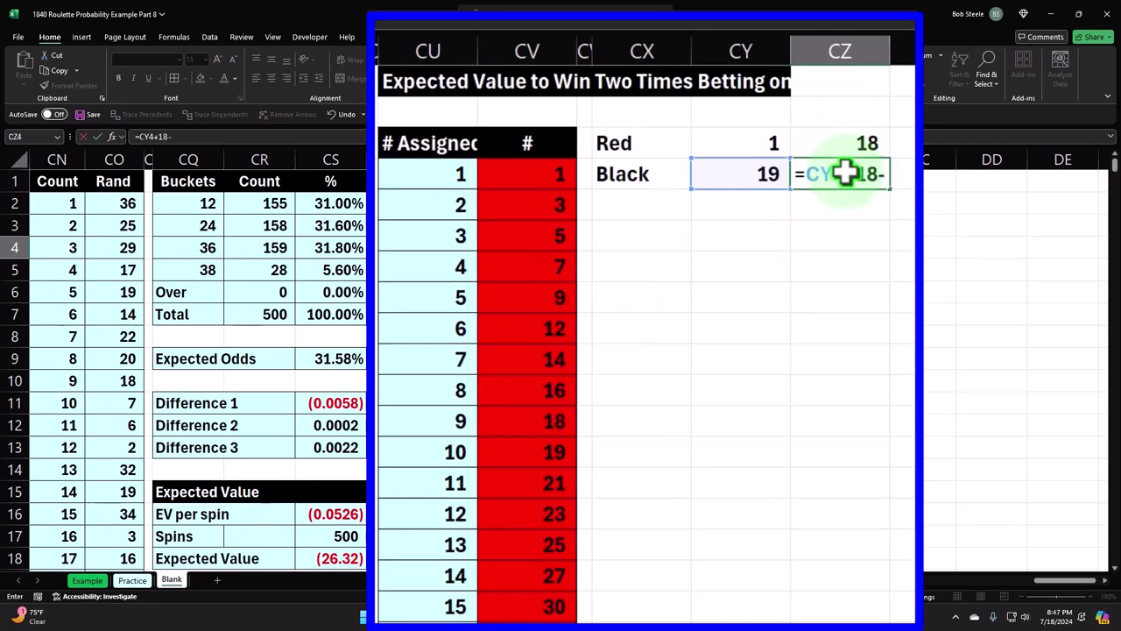
{"action": "type", "text": "+18-1"}
{"action": "left_click", "coordinate": [823, 200]}
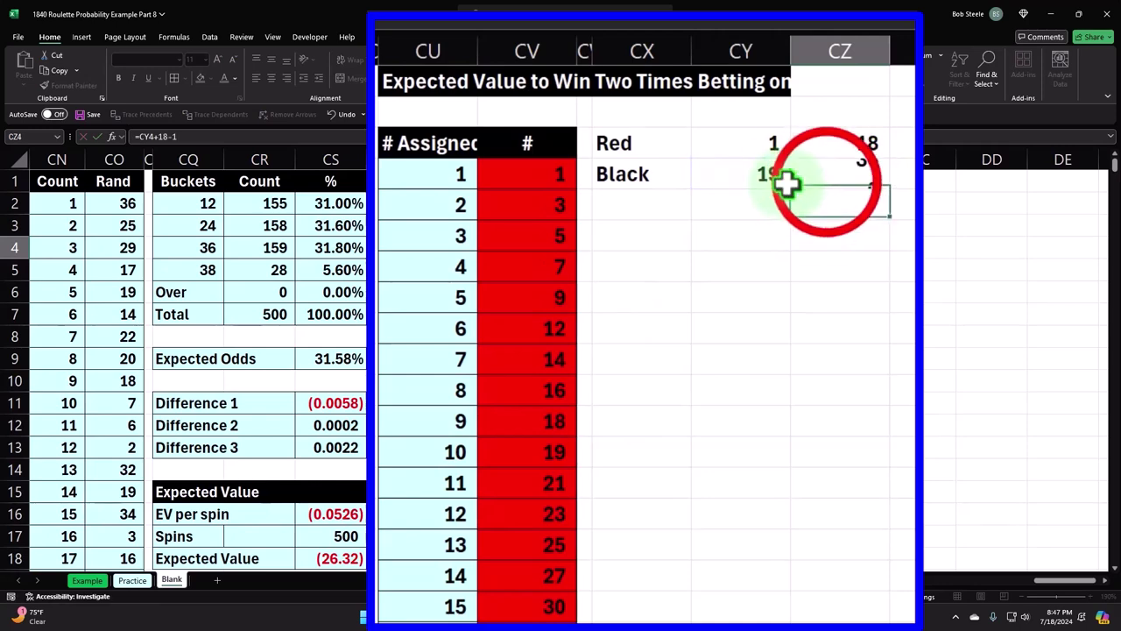
{"action": "left_click", "coordinate": [695, 250]}
Step: Check position 36 in CU39 and select the green positions 37 and 38
{"action": "scroll", "coordinate": [689, 273], "scroll_direction": "down", "scroll_amount": 9}
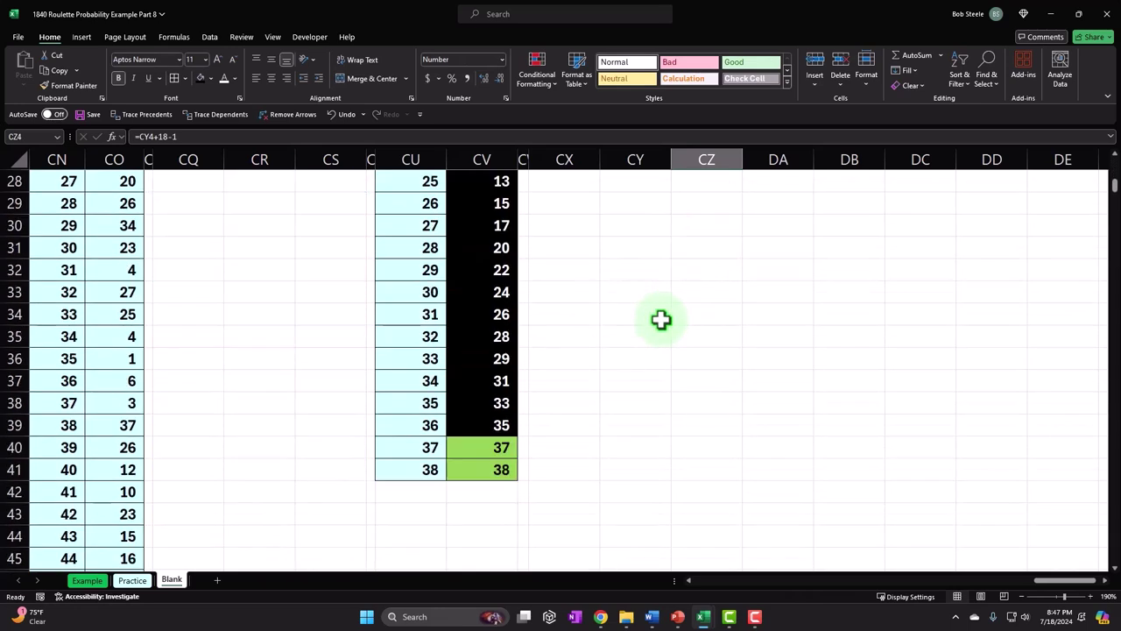
{"action": "left_click", "coordinate": [483, 425]}
{"action": "left_click", "coordinate": [411, 424]}
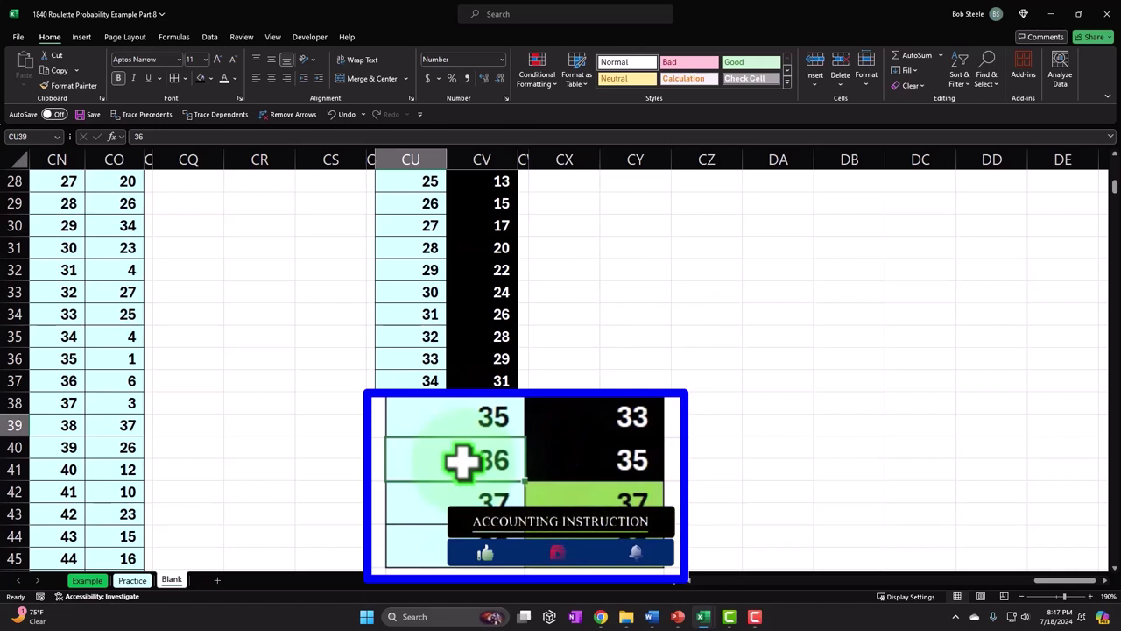
{"action": "left_click_drag", "start_coordinate": [411, 446], "coordinate": [482, 469]}
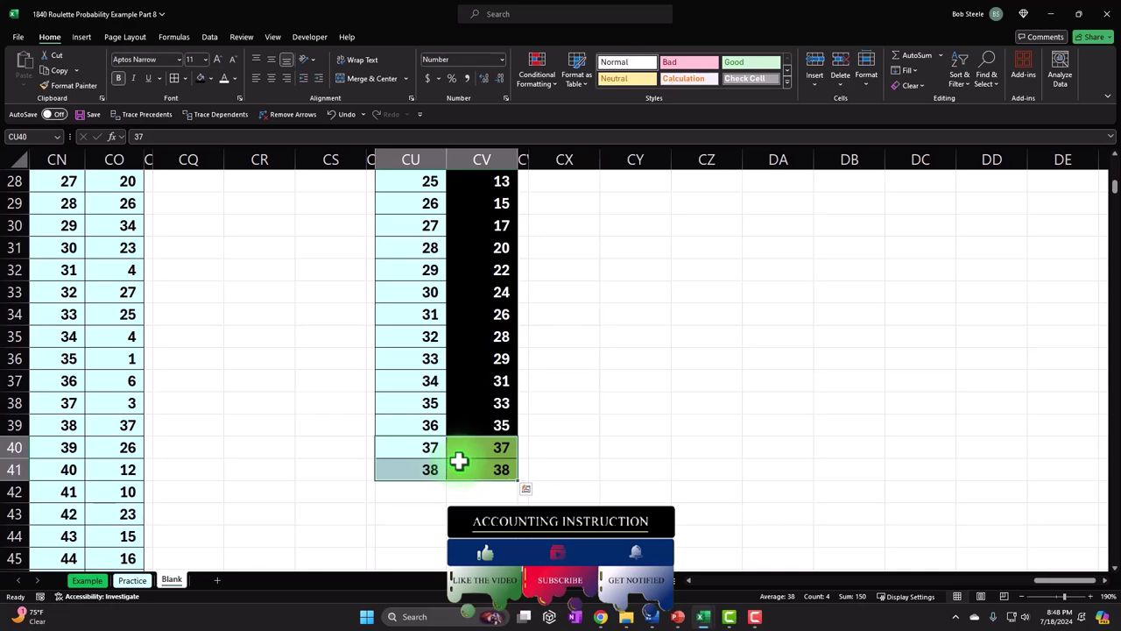
{"action": "scroll", "coordinate": [655, 432], "scroll_direction": "up", "scroll_amount": 9}
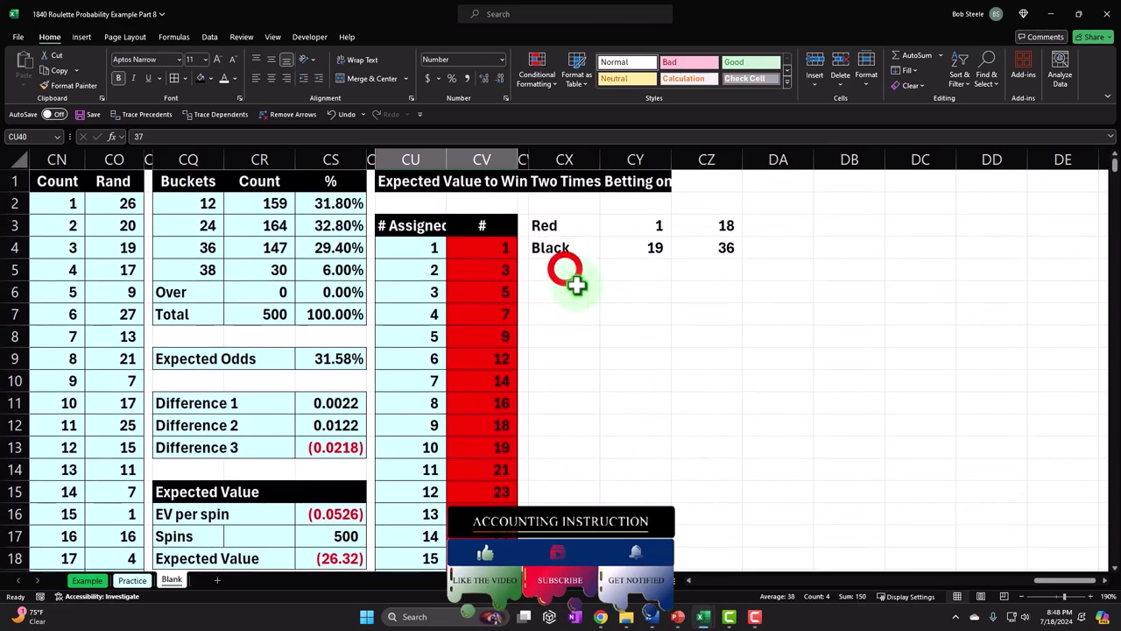
Step: Label CX5 'Green' and give it a start value of =CZ4+1, giving 37
{"action": "left_click", "coordinate": [567, 271]}
{"action": "type", "text": "G"}
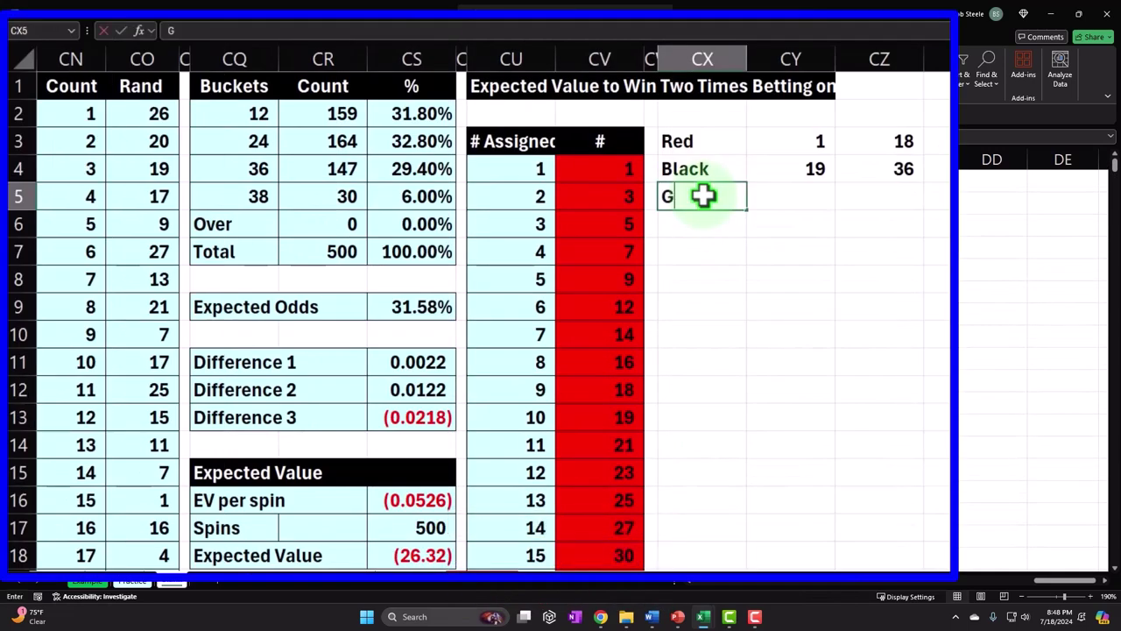
{"action": "type", "text": "reen"}
{"action": "key", "text": "Tab"}
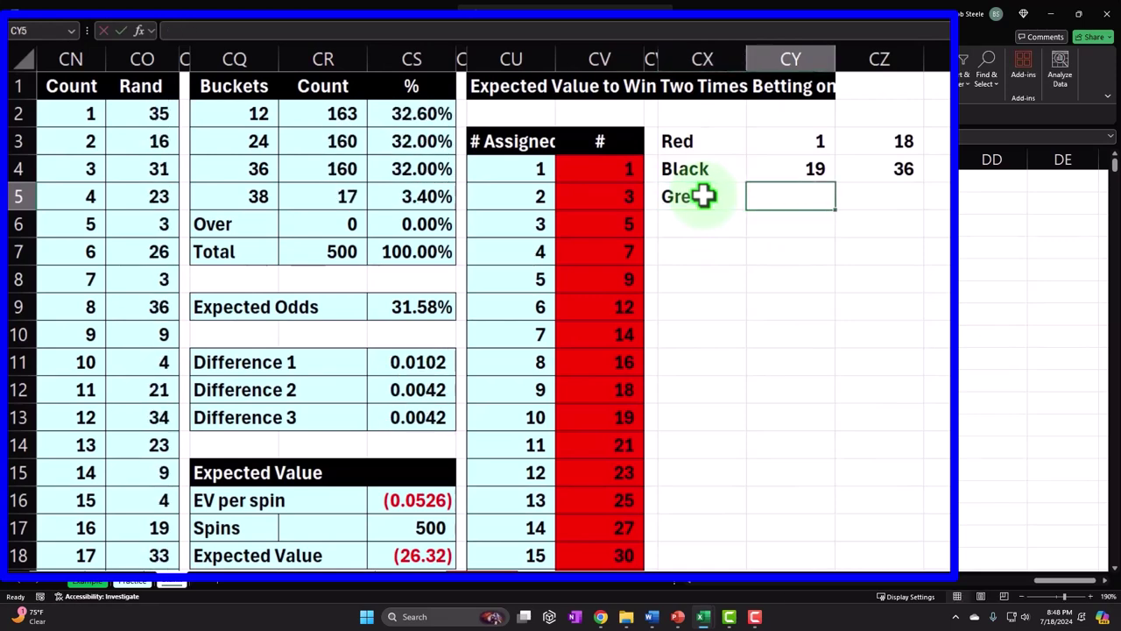
{"action": "type", "text": "="}
{"action": "key", "text": "Up"}
{"action": "key", "text": "Right"}
{"action": "type", "text": "+1"}
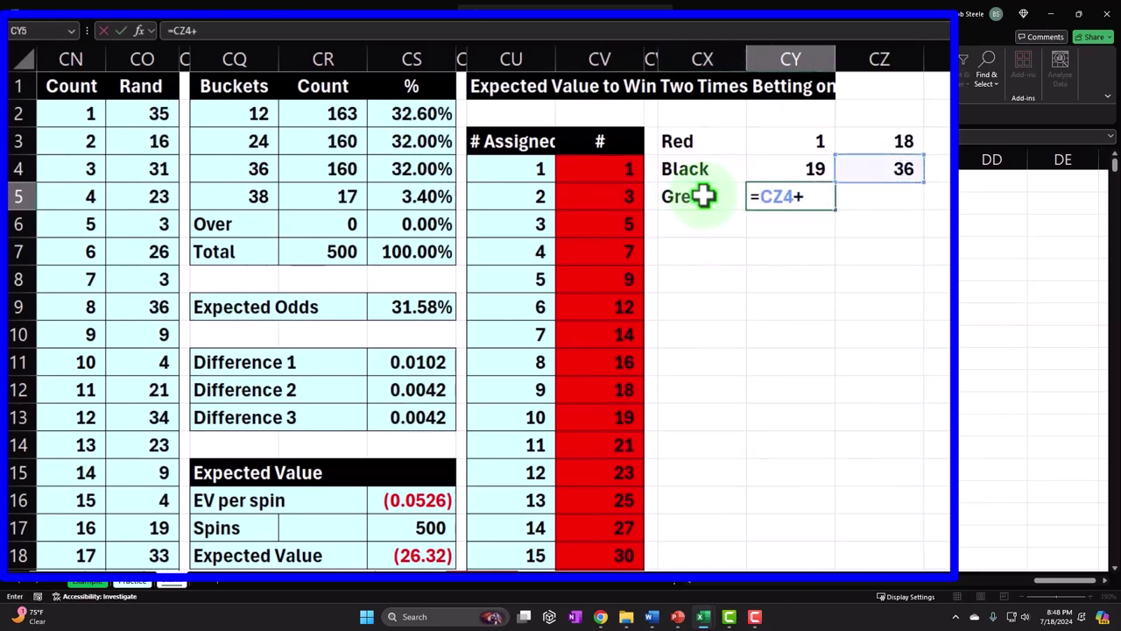
{"action": "key", "text": "Return"}
Step: Set the Green end value in CZ5 to =CY5+1, giving 38
{"action": "key", "text": "Up"}
{"action": "key", "text": "Right"}
{"action": "key", "text": "Right"}
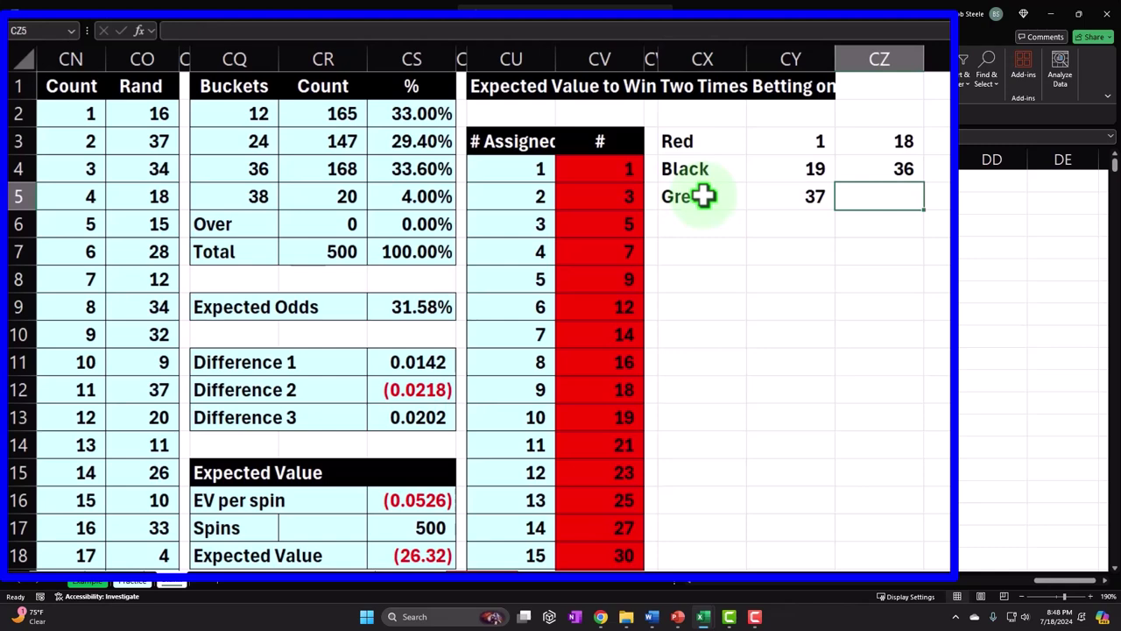
{"action": "type", "text": "+"}
{"action": "key", "text": "Left"}
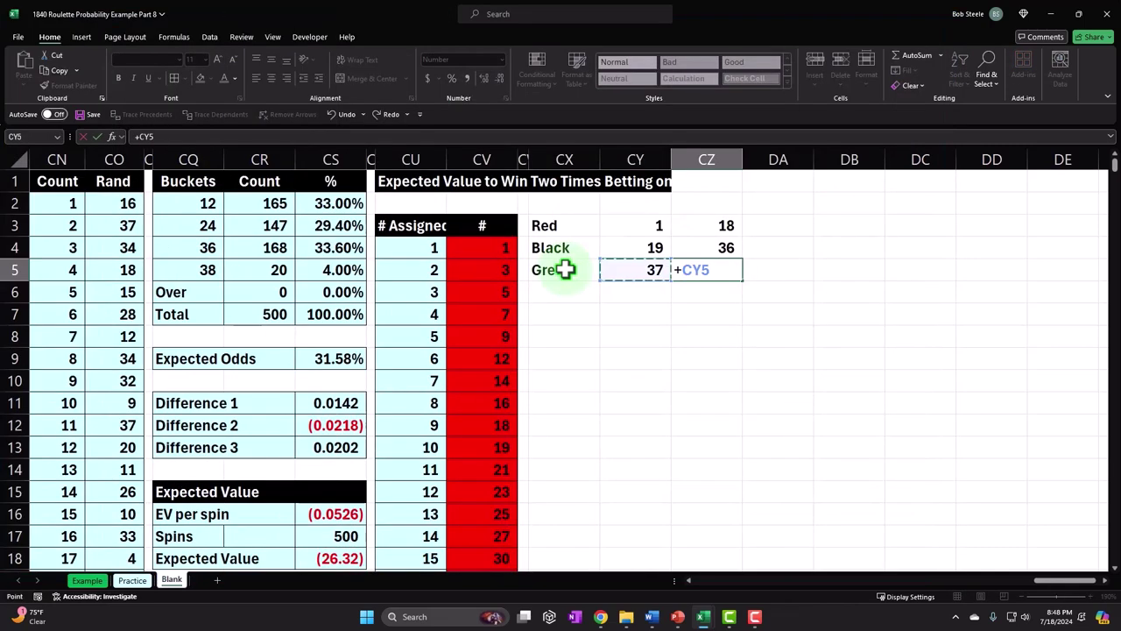
{"action": "type", "text": "+1"}
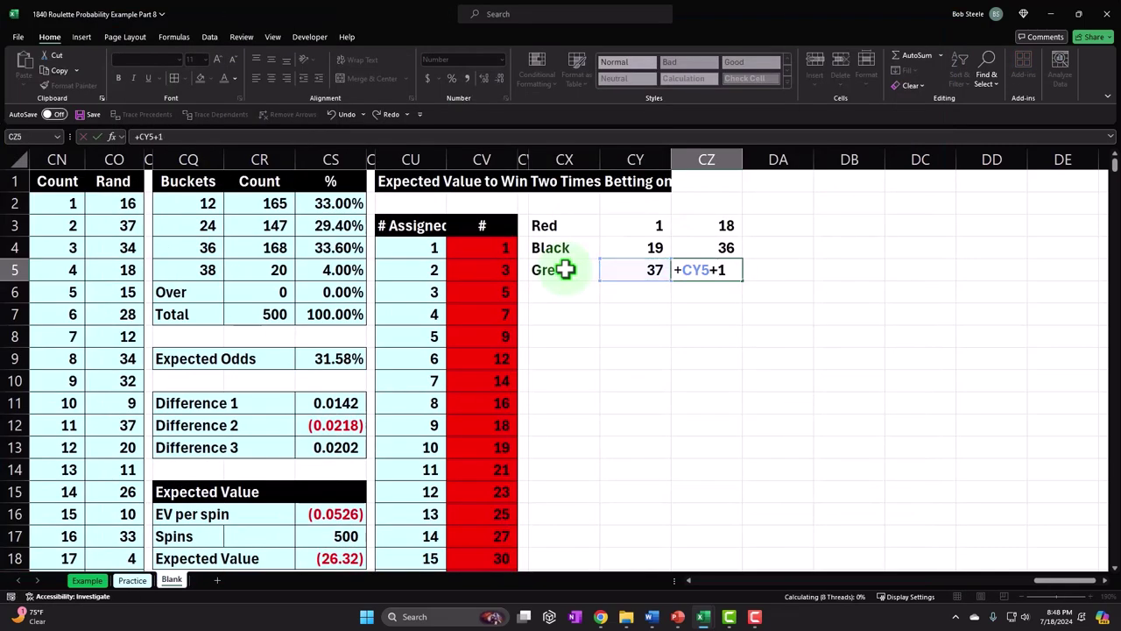
{"action": "key", "text": "Return"}
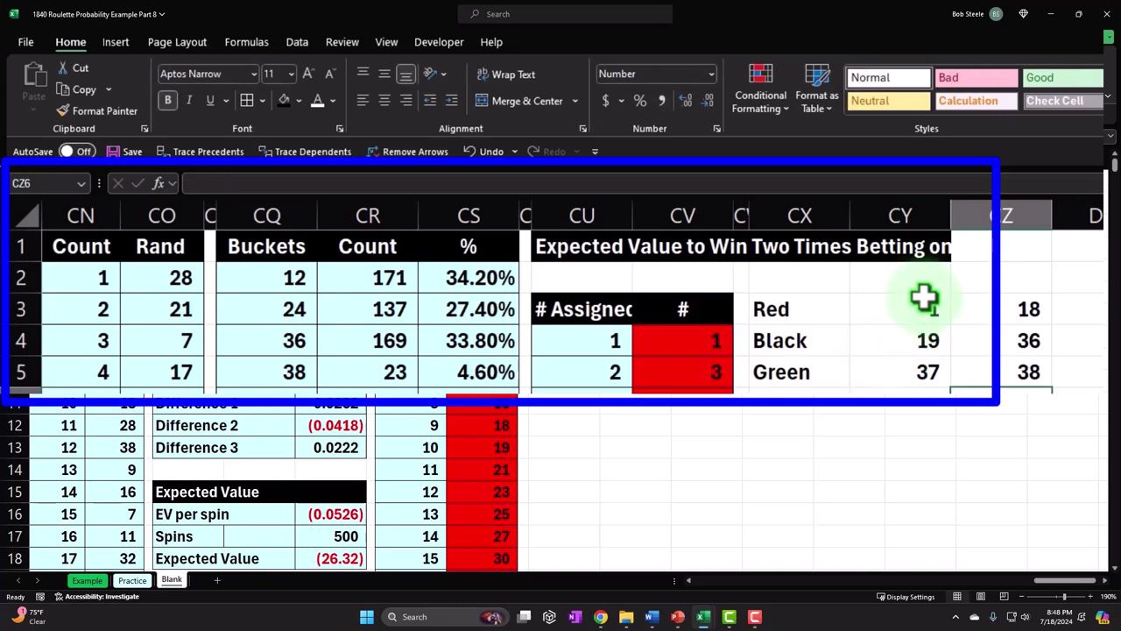
Step: Extend the black title fill over CY1:CZ1 and narrow columns CY:CZ to fit the numbers
{"action": "left_click", "coordinate": [918, 251]}
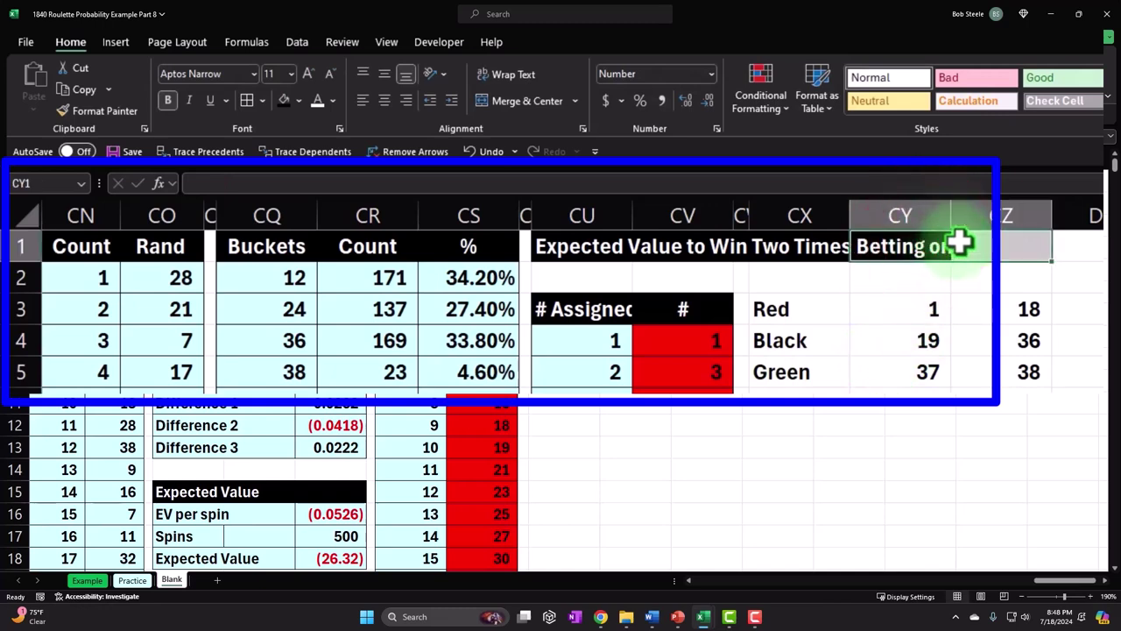
{"action": "left_click", "coordinate": [290, 118]}
{"action": "left_click", "coordinate": [1051, 390]}
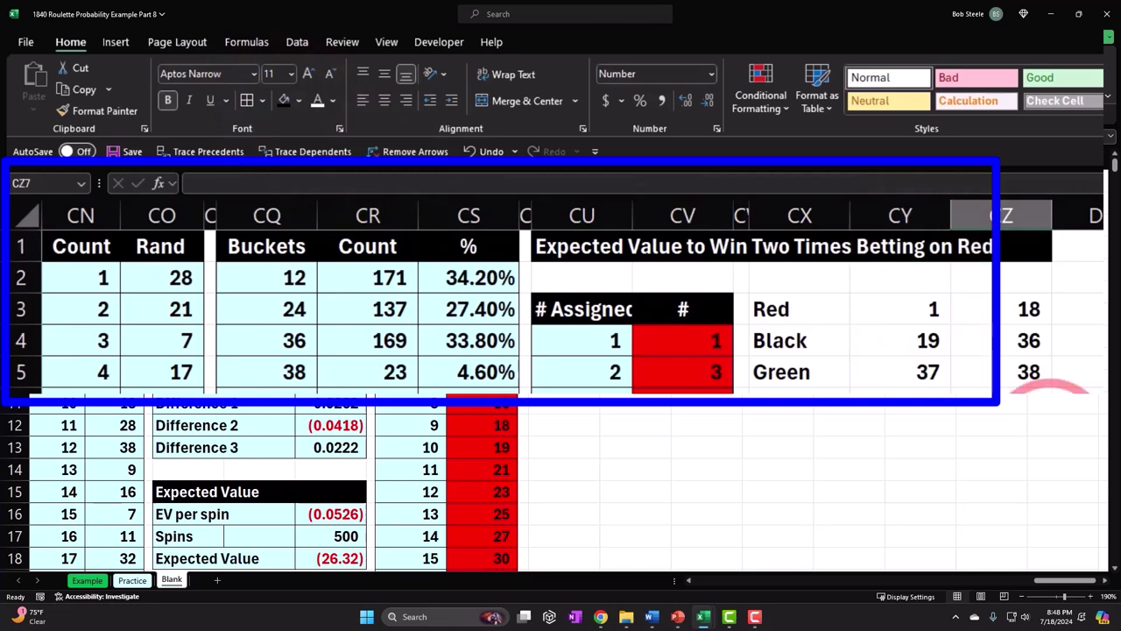
{"action": "left_click_drag", "start_coordinate": [933, 219], "coordinate": [905, 225]}
{"action": "left_click_drag", "start_coordinate": [783, 315], "coordinate": [914, 357]}
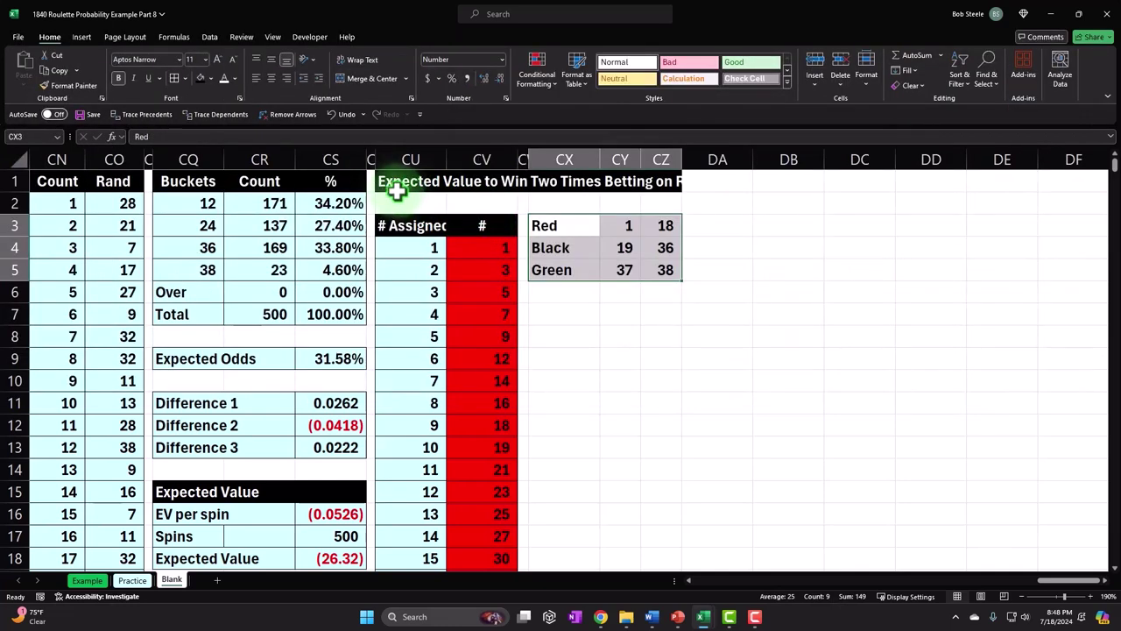
Step: Give the colour table CX3:CZ5 all borders and a pale cyan fill from More Colors
{"action": "left_click", "coordinate": [272, 117]}
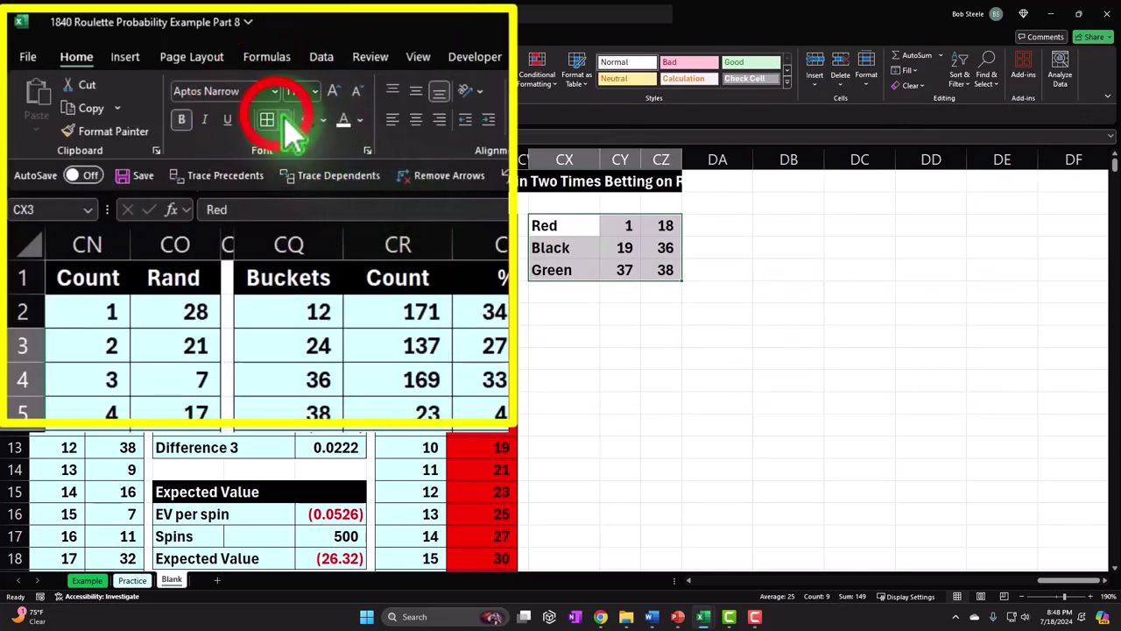
{"action": "left_click", "coordinate": [326, 120]}
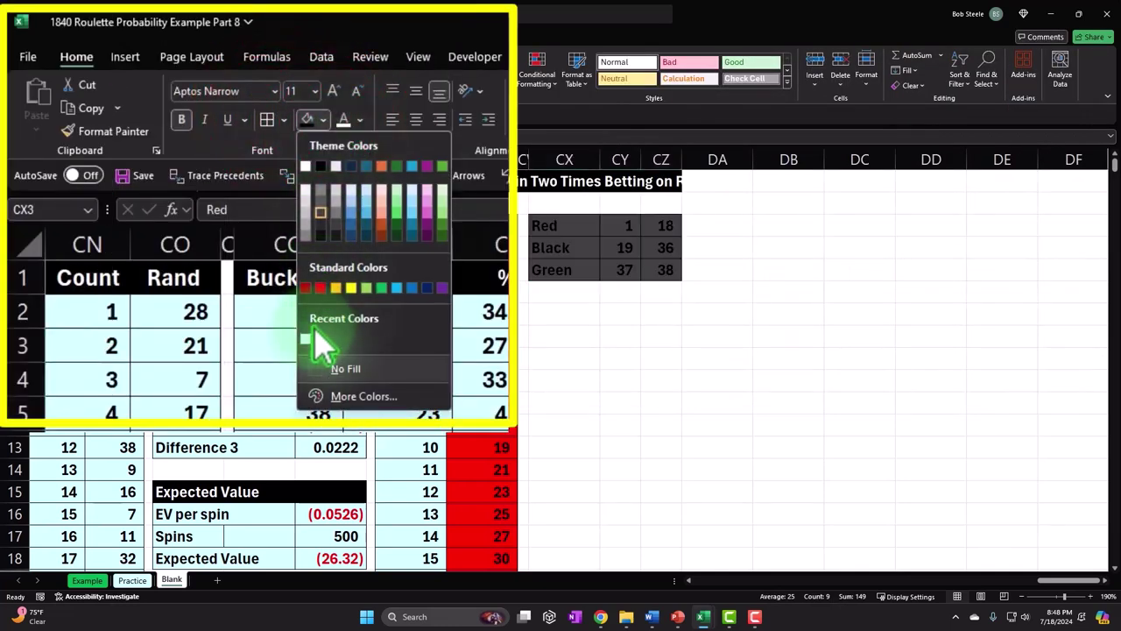
{"action": "left_click", "coordinate": [315, 350]}
{"action": "left_click", "coordinate": [331, 395]}
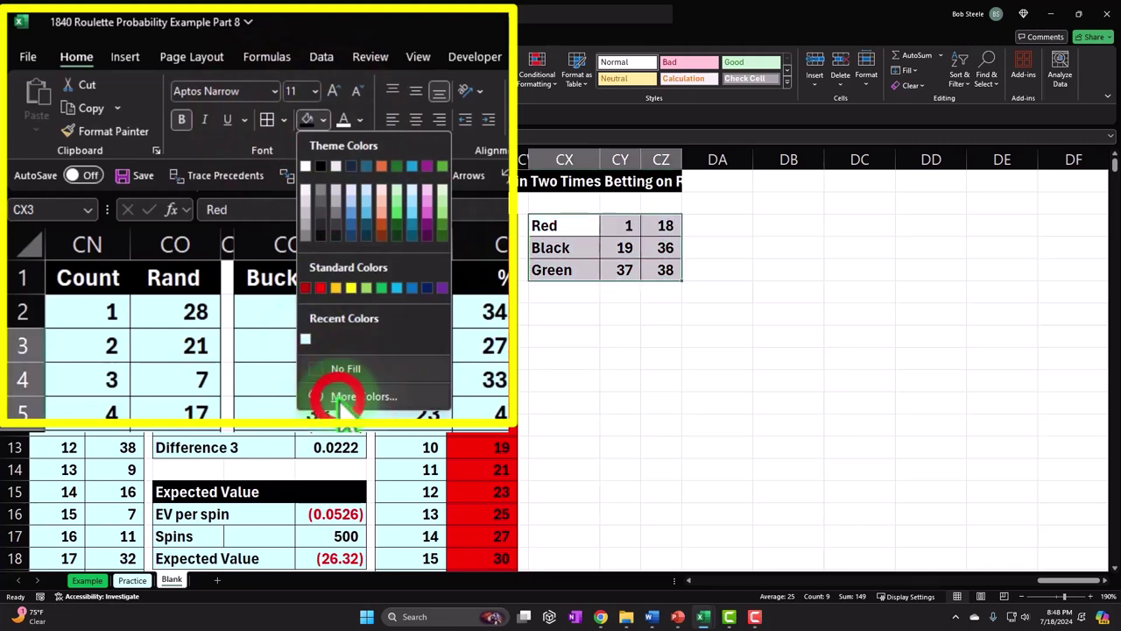
{"action": "left_click", "coordinate": [506, 234]}
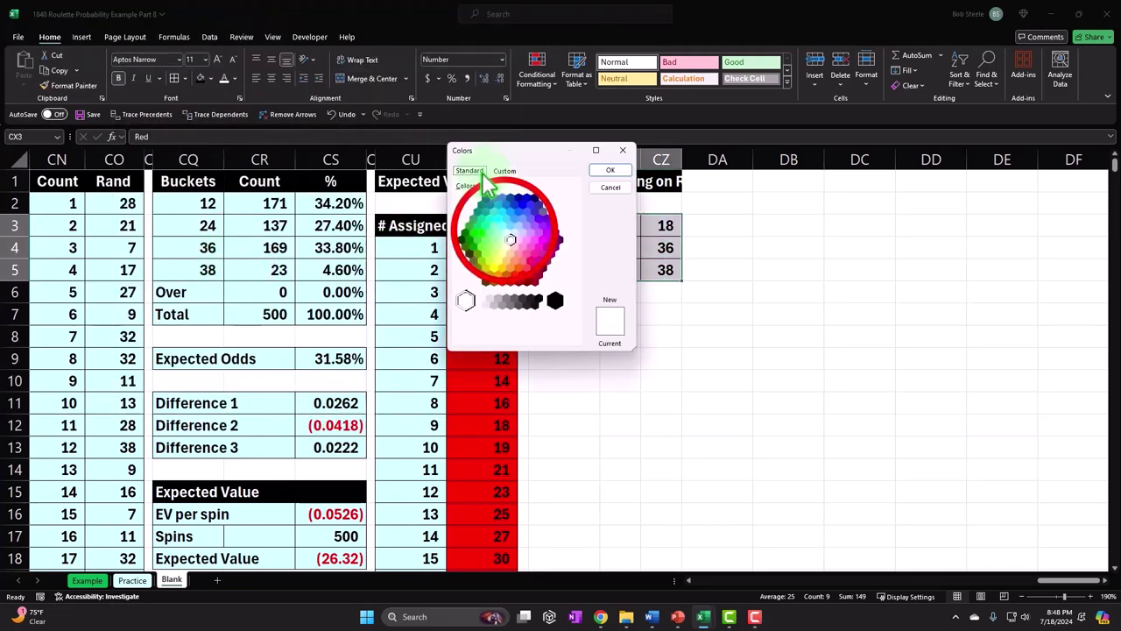
{"action": "left_click", "coordinate": [617, 170]}
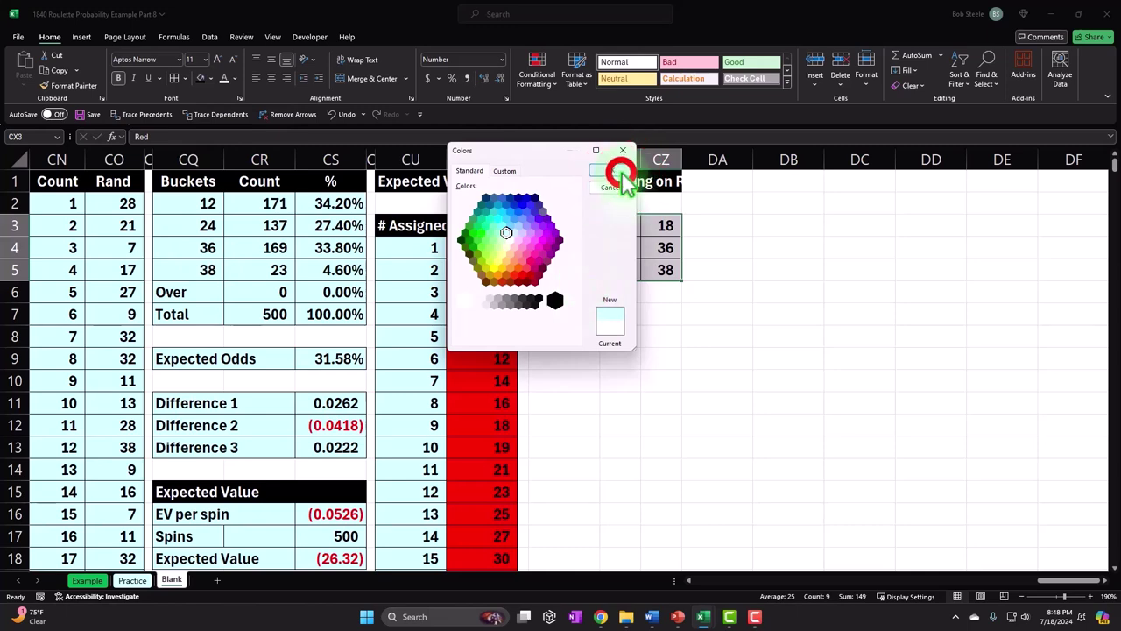
{"action": "left_click", "coordinate": [661, 343]}
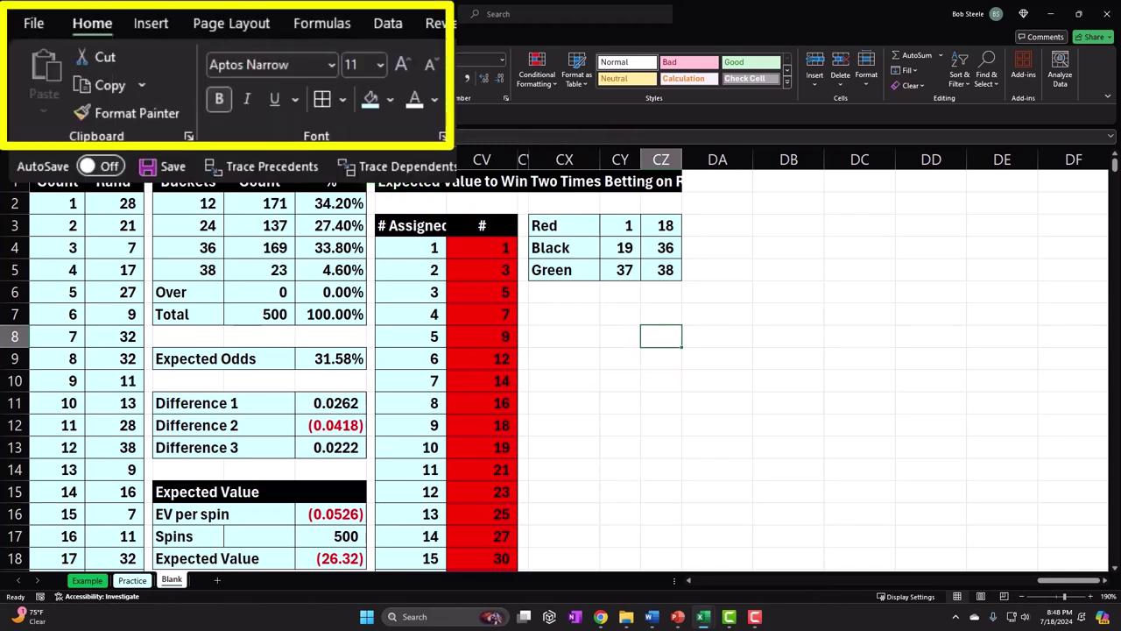
Step: Format Painter an existing spacer column onto column DA to make it narrow
{"action": "left_click", "coordinate": [372, 377]}
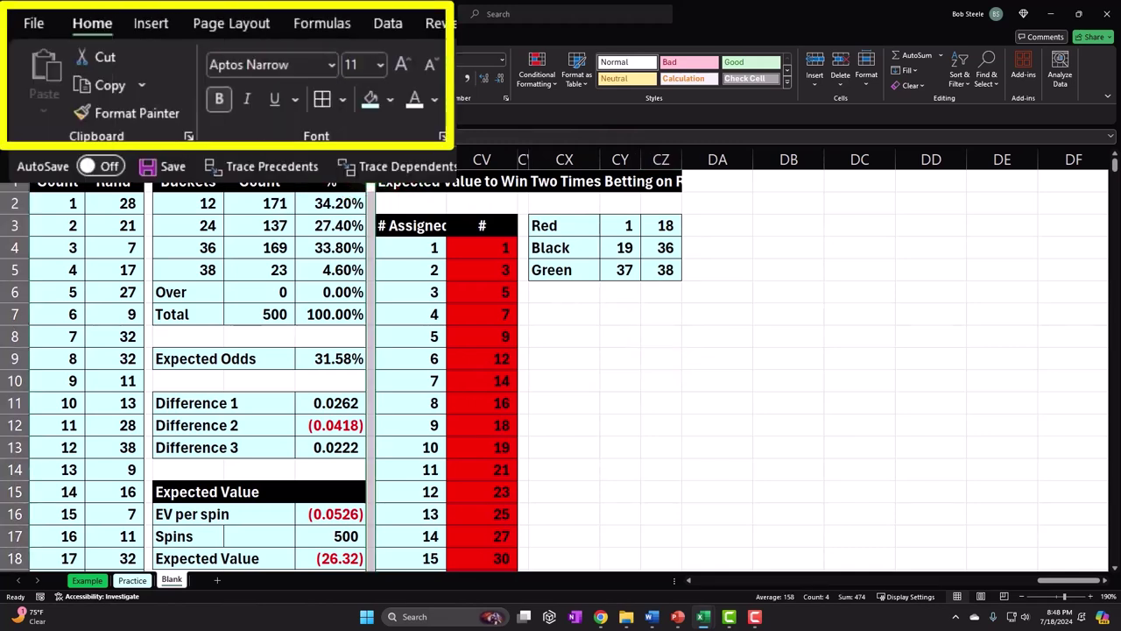
{"action": "left_click", "coordinate": [68, 85]}
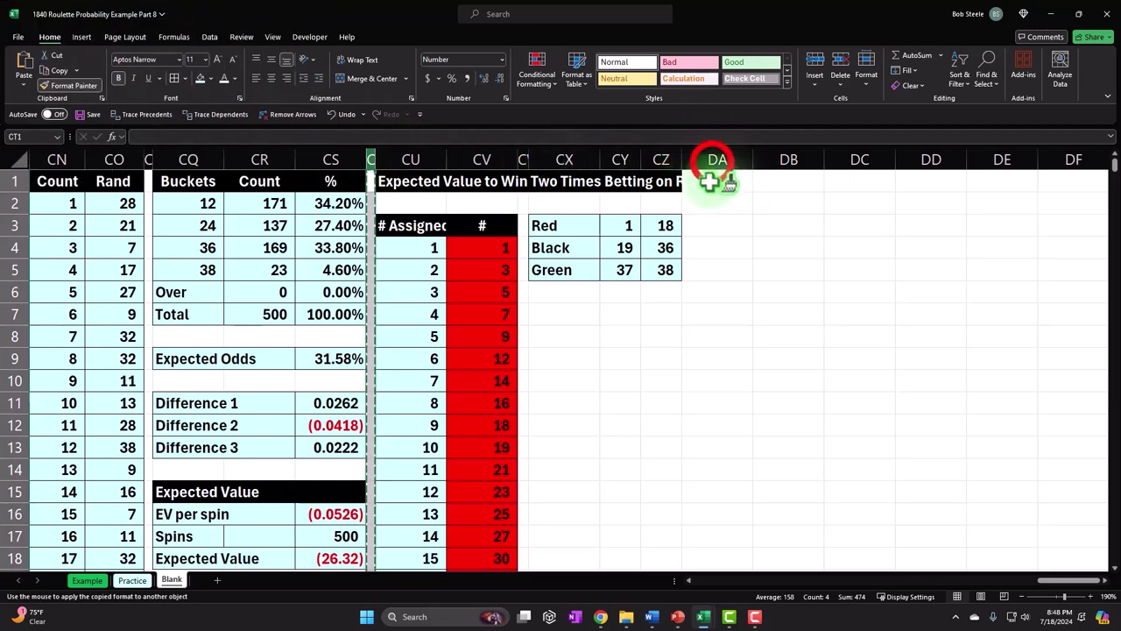
{"action": "left_click", "coordinate": [717, 160]}
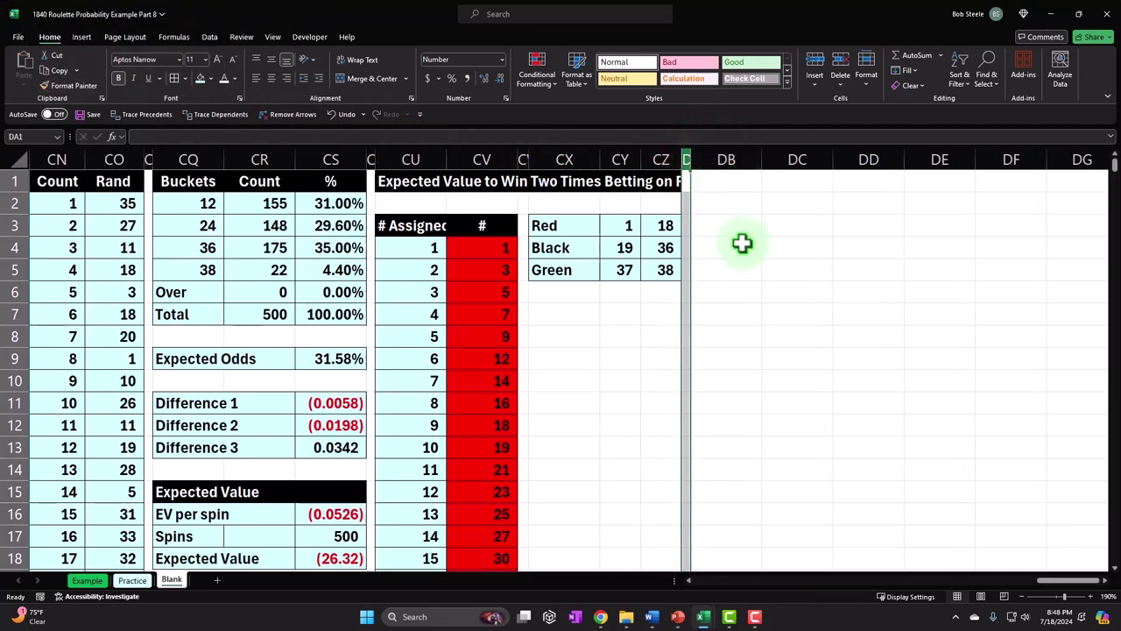
Step: Fill the title cells CZ1:DB1 black to complete the 'Betting on Red' banner
{"action": "left_click_drag", "start_coordinate": [671, 179], "coordinate": [726, 181]}
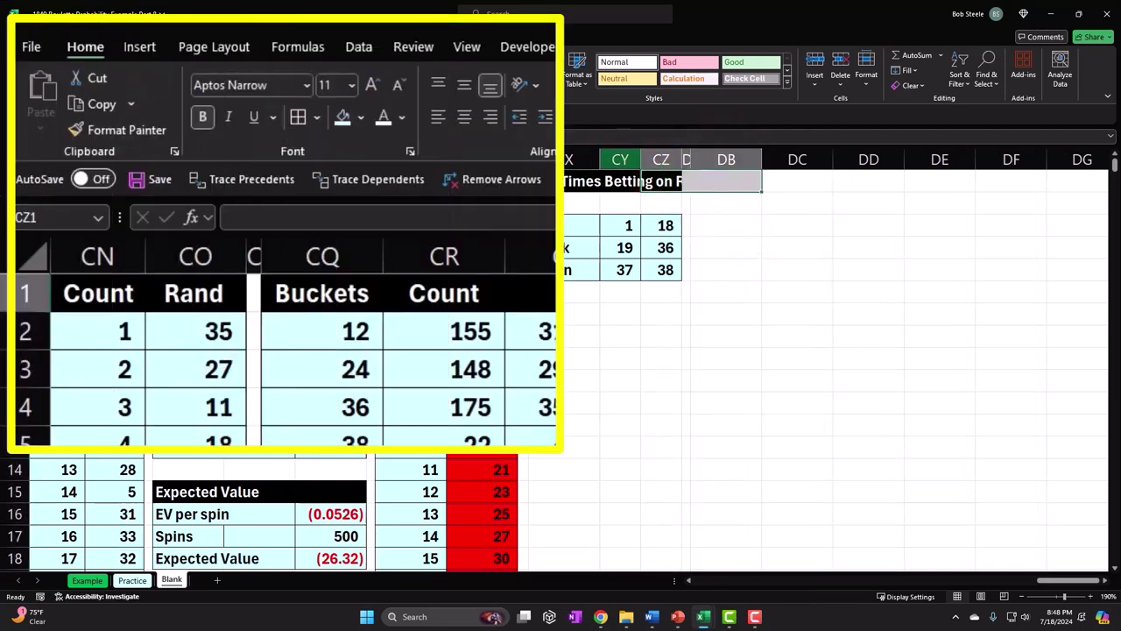
{"action": "left_click", "coordinate": [360, 114]}
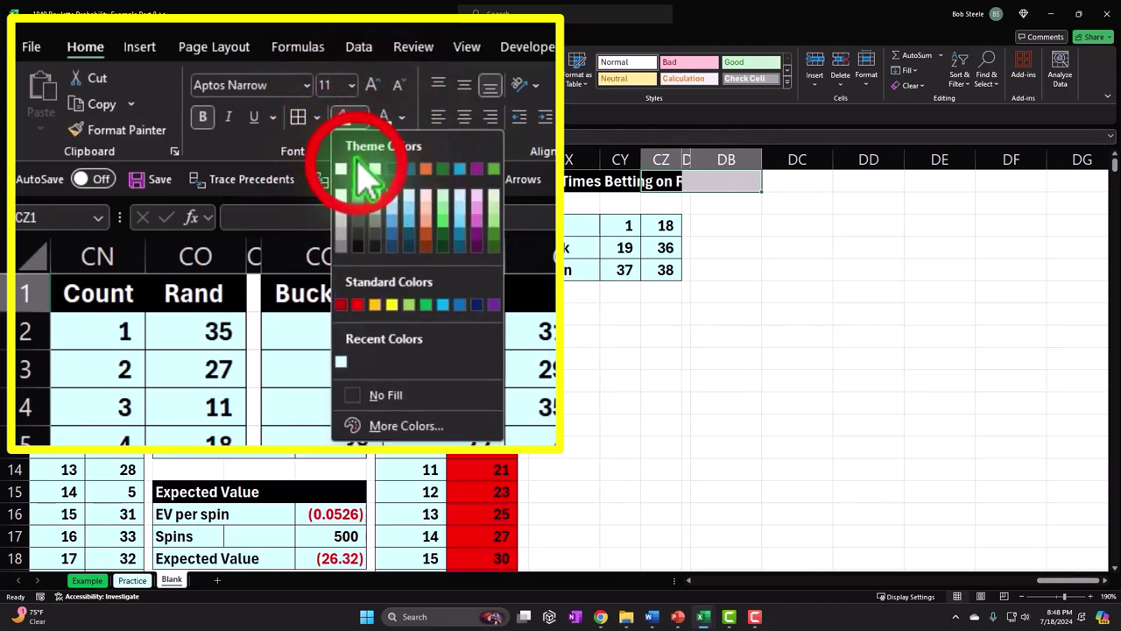
{"action": "left_click", "coordinate": [366, 171]}
{"action": "left_click", "coordinate": [726, 225]}
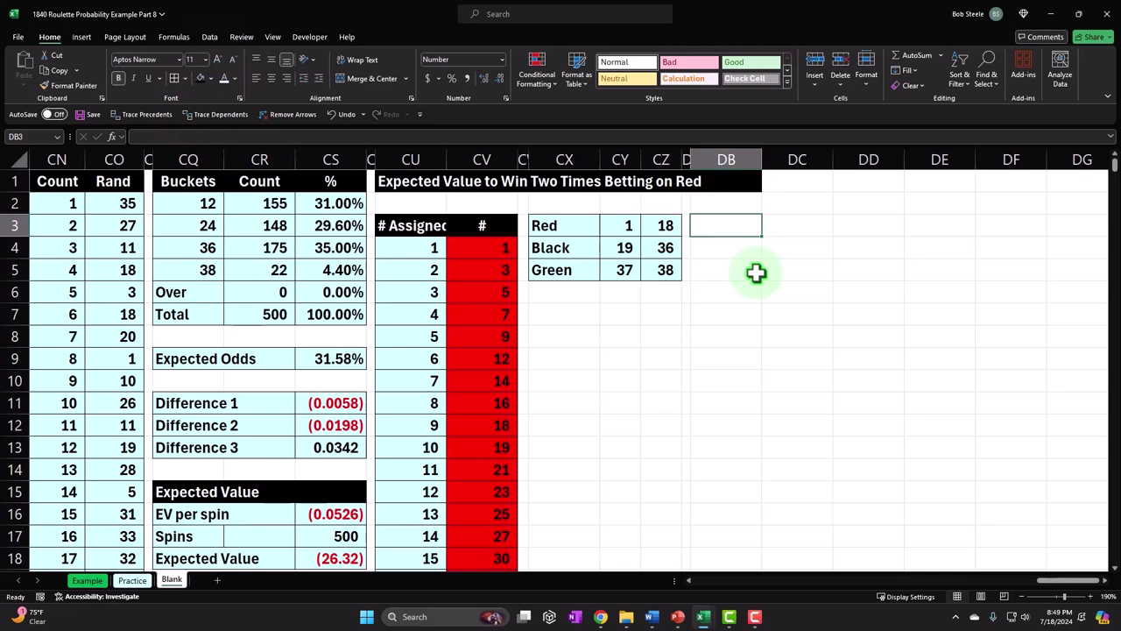
Step: Add a 'Count' header in DB3 with black fill and white text
{"action": "type", "text": "Doun"}
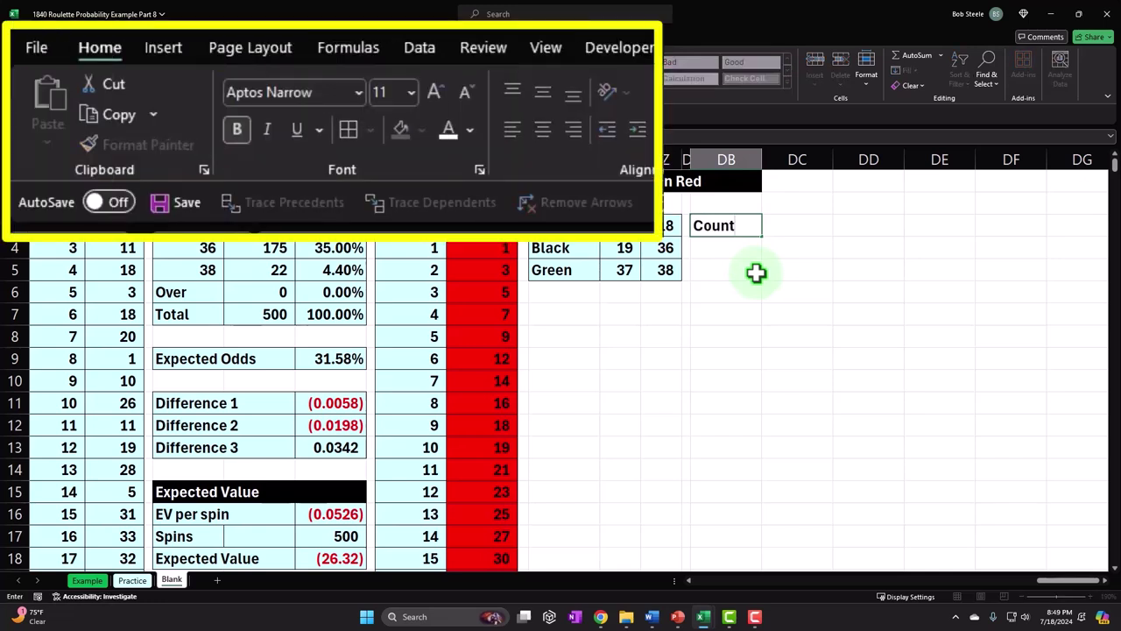
{"action": "type", "text": "t"}
{"action": "key", "text": "Return"}
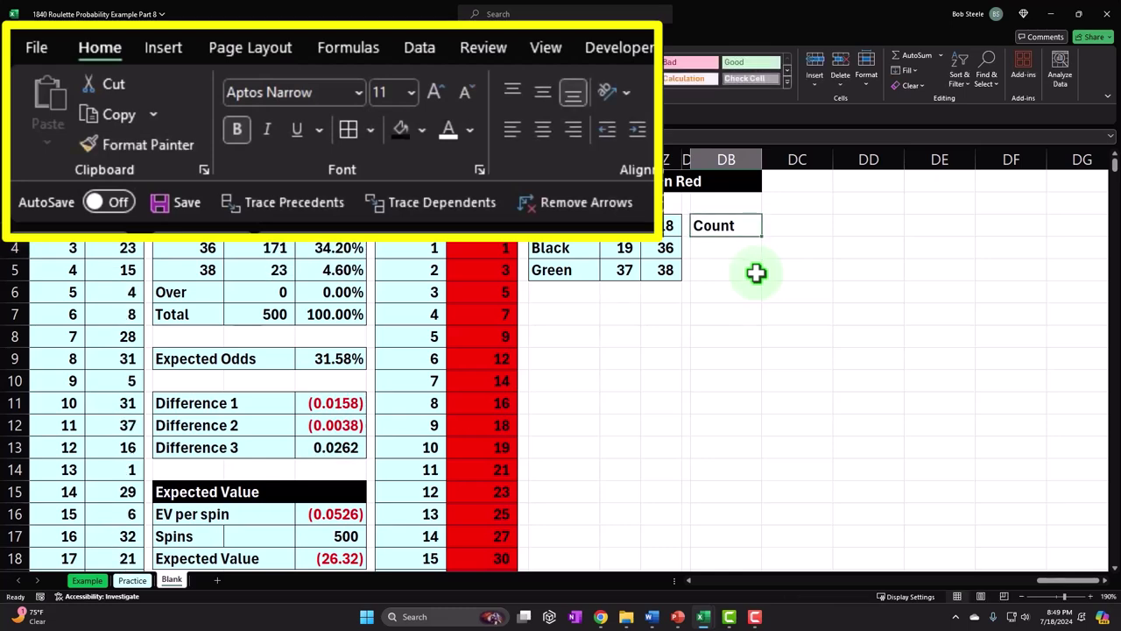
{"action": "left_click", "coordinate": [401, 130]}
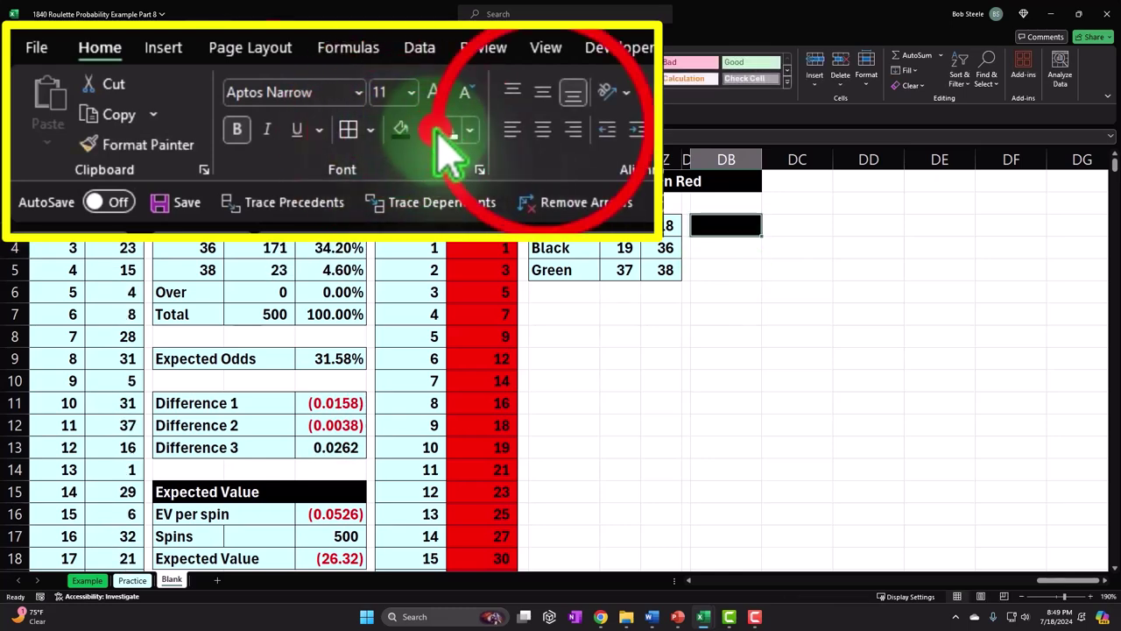
{"action": "left_click", "coordinate": [445, 129]}
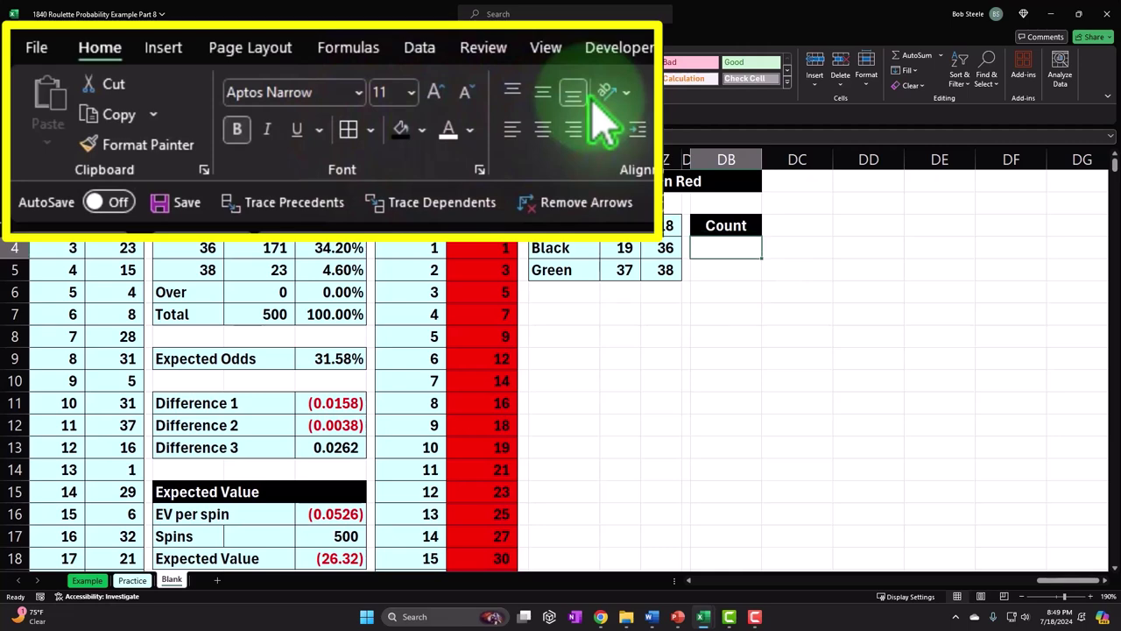
Step: Enter 1 and 2 below Count and fill the spin numbers down to 500
{"action": "type", "text": "1"}
{"action": "key", "text": "Return"}
{"action": "type", "text": "2"}
{"action": "key", "text": "Return"}
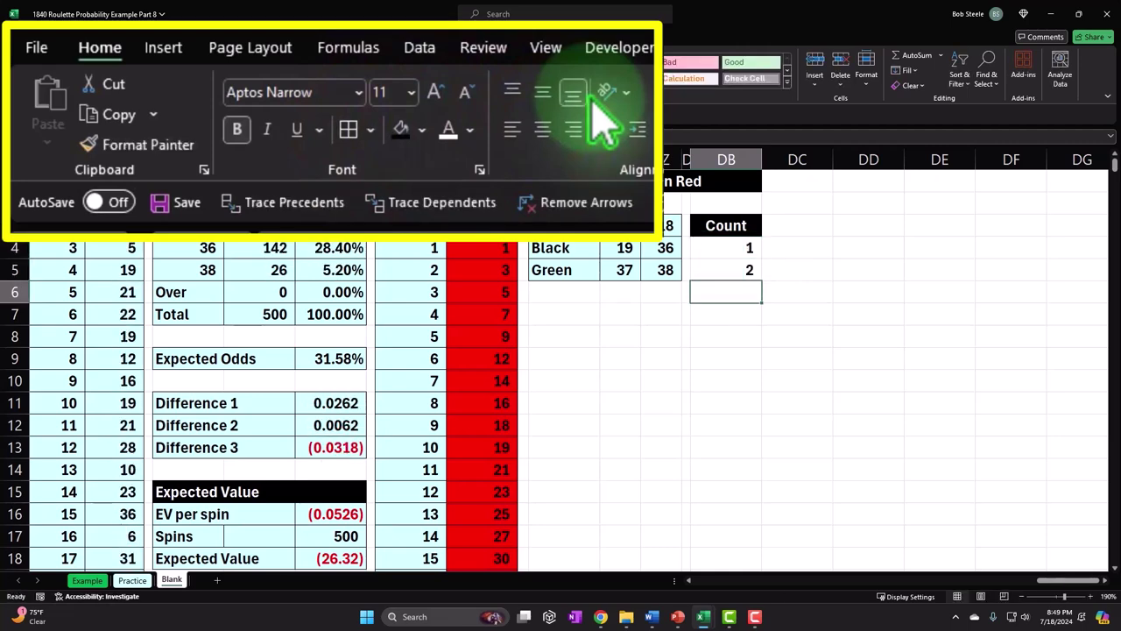
{"action": "left_click_drag", "start_coordinate": [756, 246], "coordinate": [762, 610]}
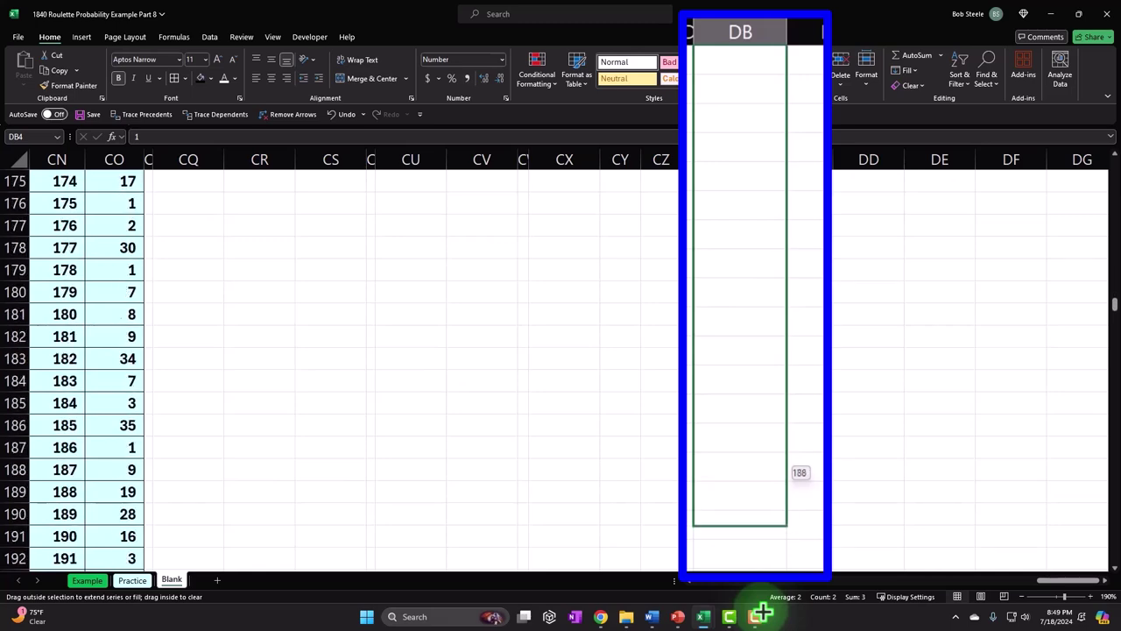
{"action": "mouse_move", "coordinate": [762, 610]}
{"action": "left_mouse_down"}
{"action": "mouse_move", "coordinate": [758, 598]}
{"action": "mouse_move", "coordinate": [763, 607]}
{"action": "left_mouse_up"}
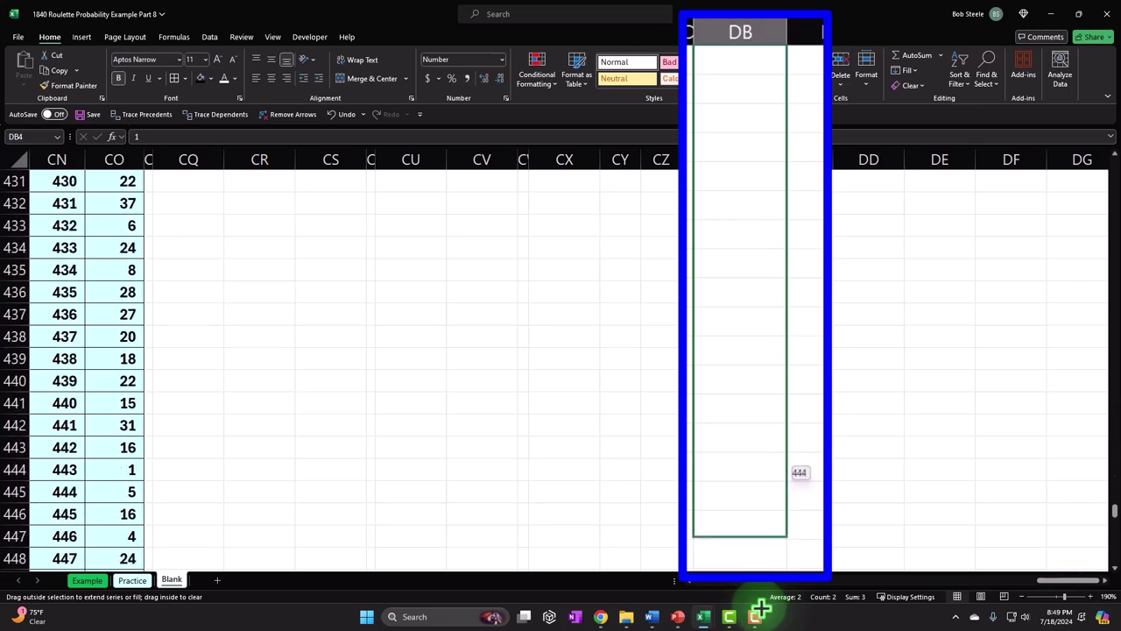
{"action": "left_click_drag", "start_coordinate": [760, 610], "coordinate": [756, 531]}
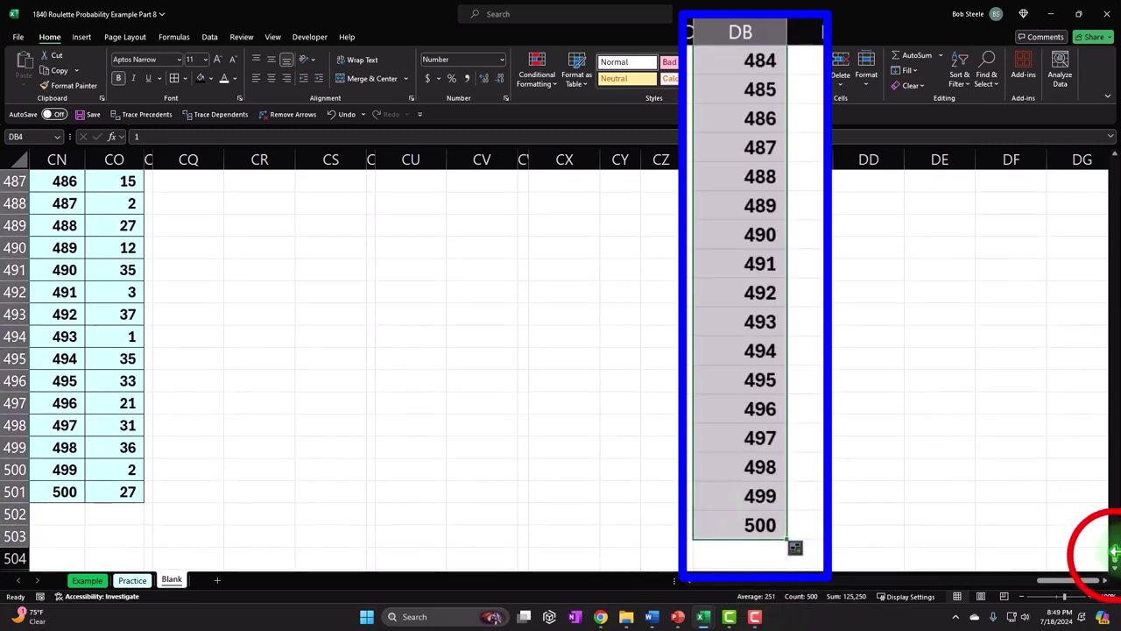
{"action": "left_click_drag", "start_coordinate": [1114, 551], "coordinate": [965, 160]}
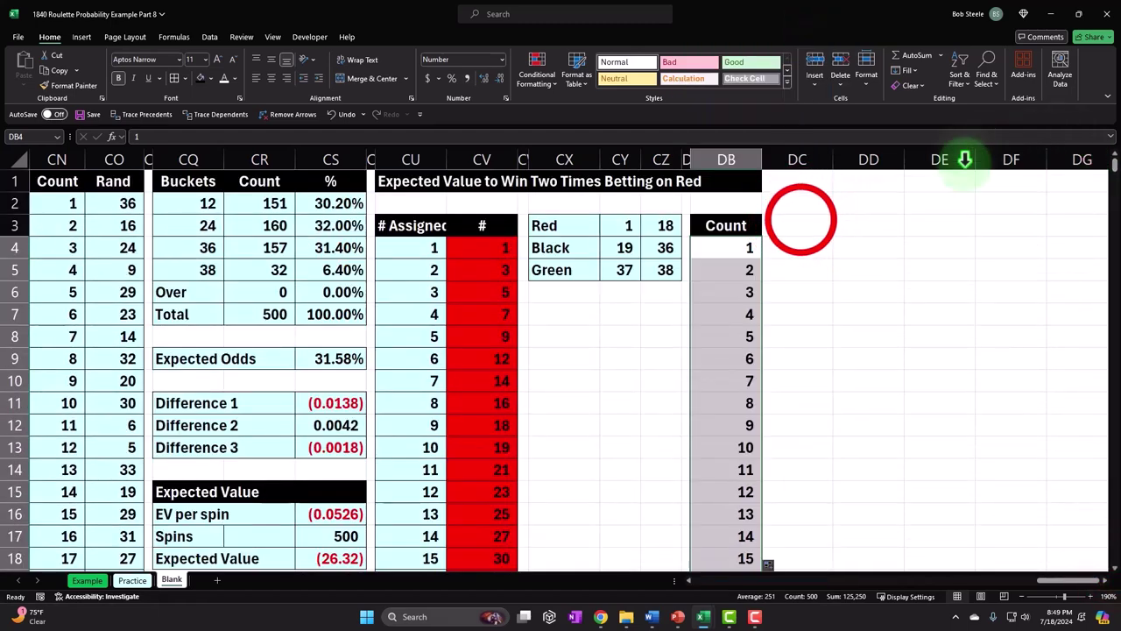
Step: Add 'Rand 1' and 'Rand 2' headers in DC3:DD3 with black fill and white, centred text
{"action": "left_click", "coordinate": [801, 220]}
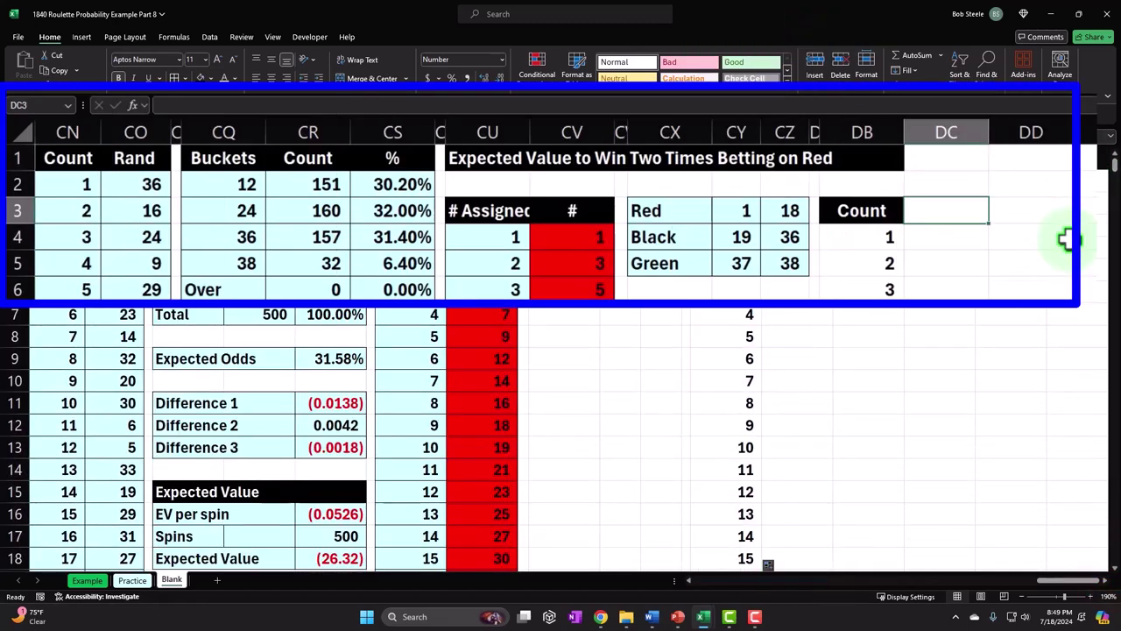
{"action": "type", "text": "Rand 1"}
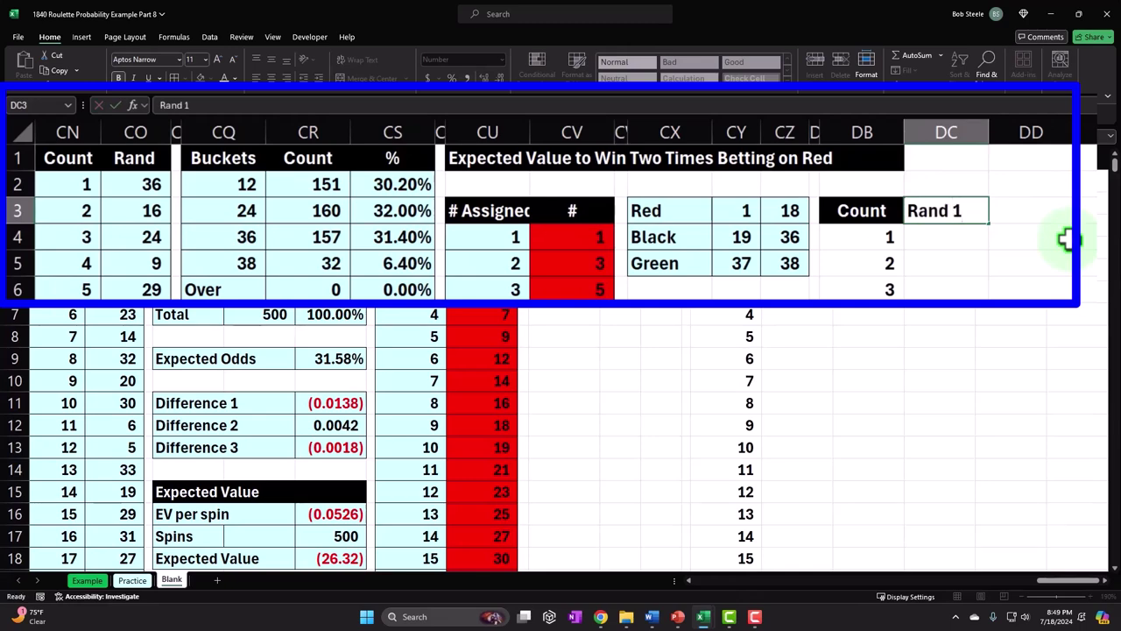
{"action": "key", "text": "Tab"}
{"action": "type", "text": "R"}
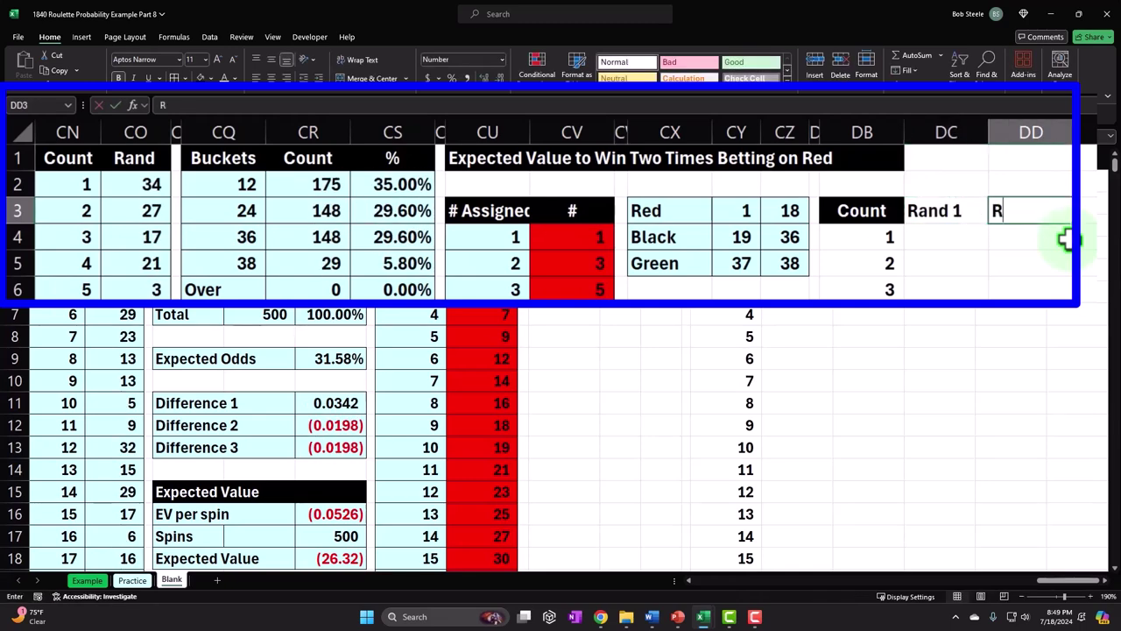
{"action": "type", "text": "an"}
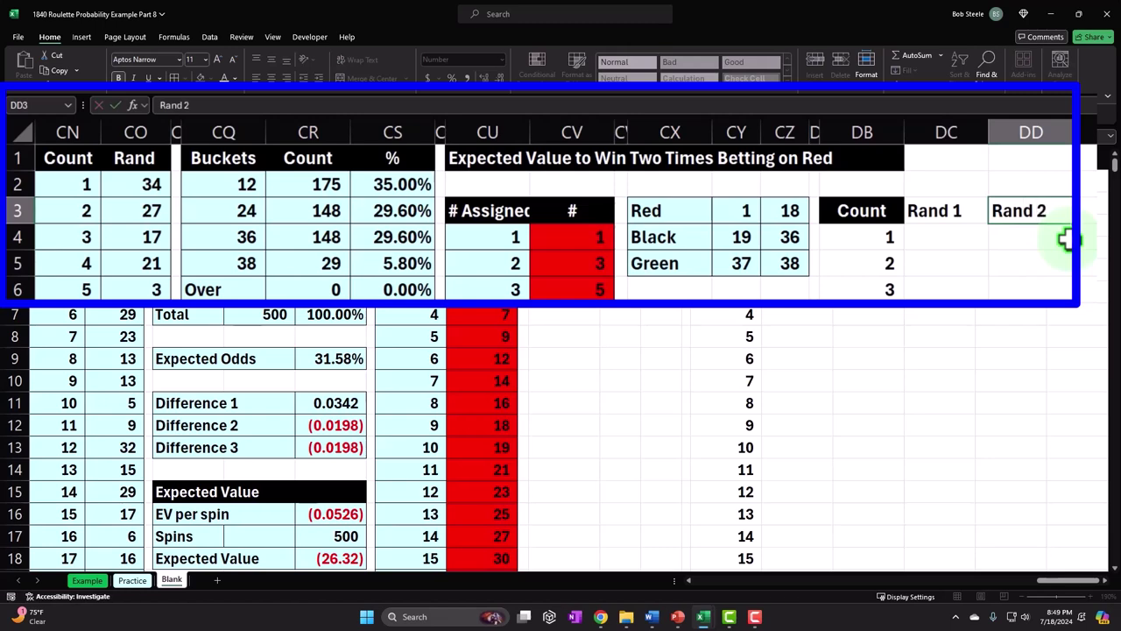
{"action": "type", "text": "d 2"}
{"action": "key", "text": "shift+Tab"}
{"action": "key", "text": "shift+Right"}
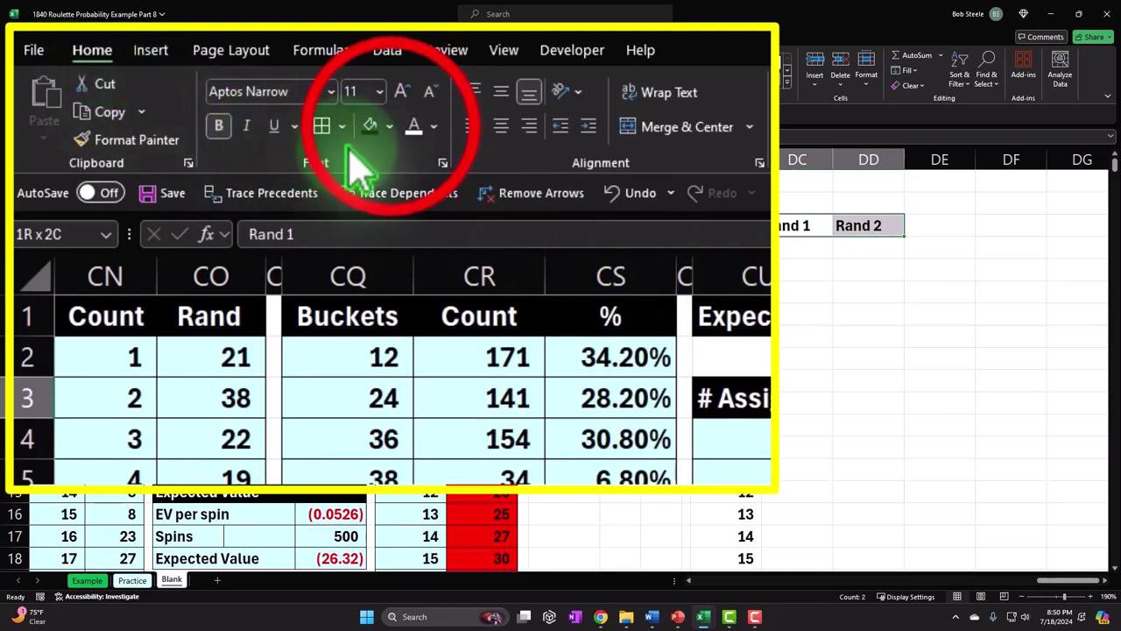
{"action": "left_click", "coordinate": [388, 127]}
{"action": "left_click", "coordinate": [385, 181]}
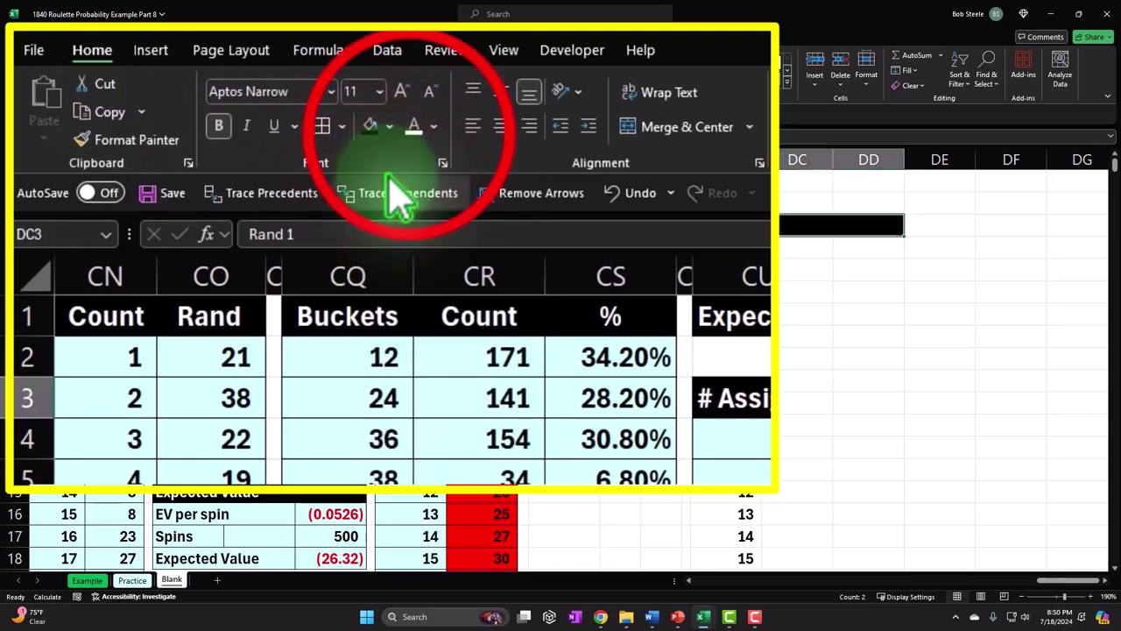
{"action": "left_click", "coordinate": [415, 125]}
{"action": "left_click", "coordinate": [497, 127]}
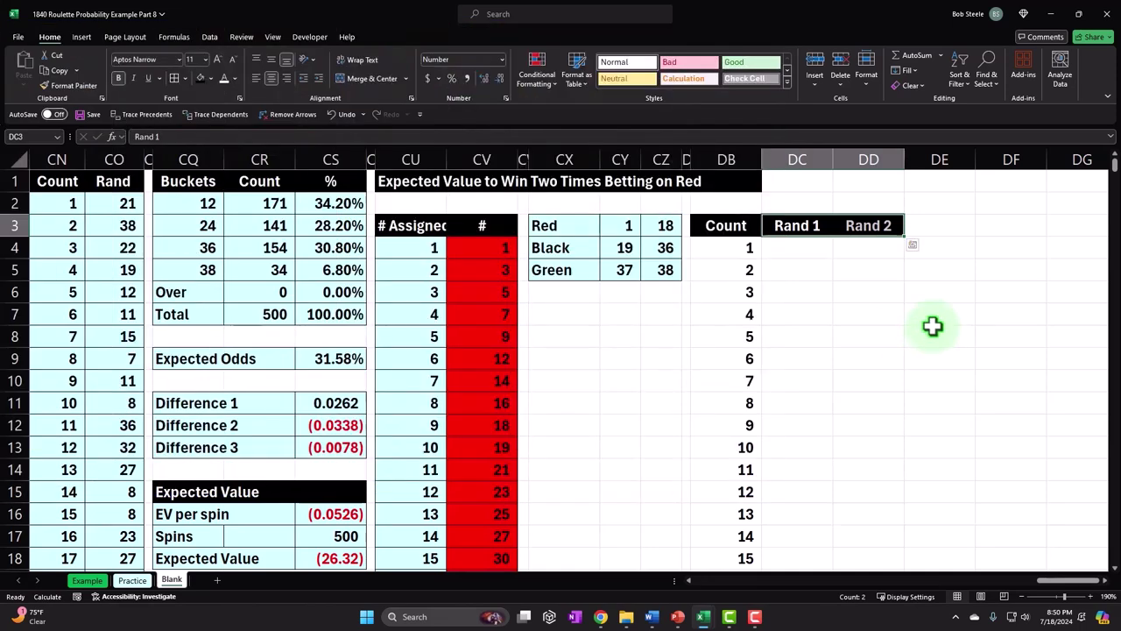
Step: Enter =RANDBETWEEN(1,38) in DC4 as the first Rand 1 spin
{"action": "key", "text": "Down"}
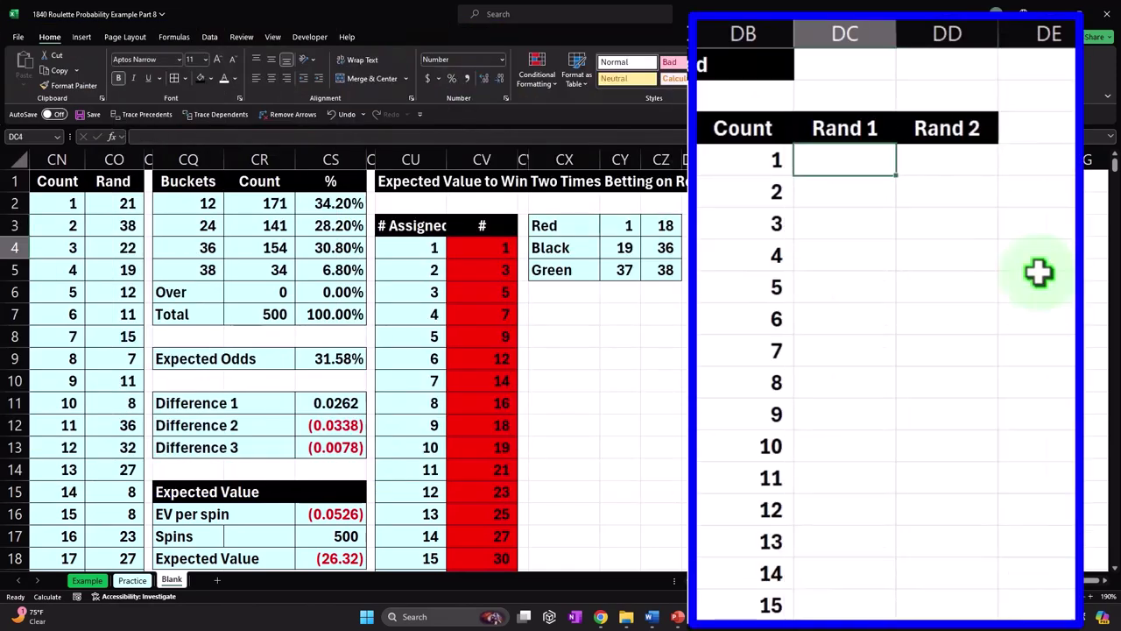
{"action": "key", "text": "Right"}
{"action": "key", "text": "Left"}
{"action": "key", "text": "Right"}
{"action": "key", "text": "Left"}
{"action": "key", "text": "Right"}
{"action": "key", "text": "Left"}
{"action": "key", "text": "Right"}
{"action": "key", "text": "Left"}
{"action": "type", "text": "=rand"}
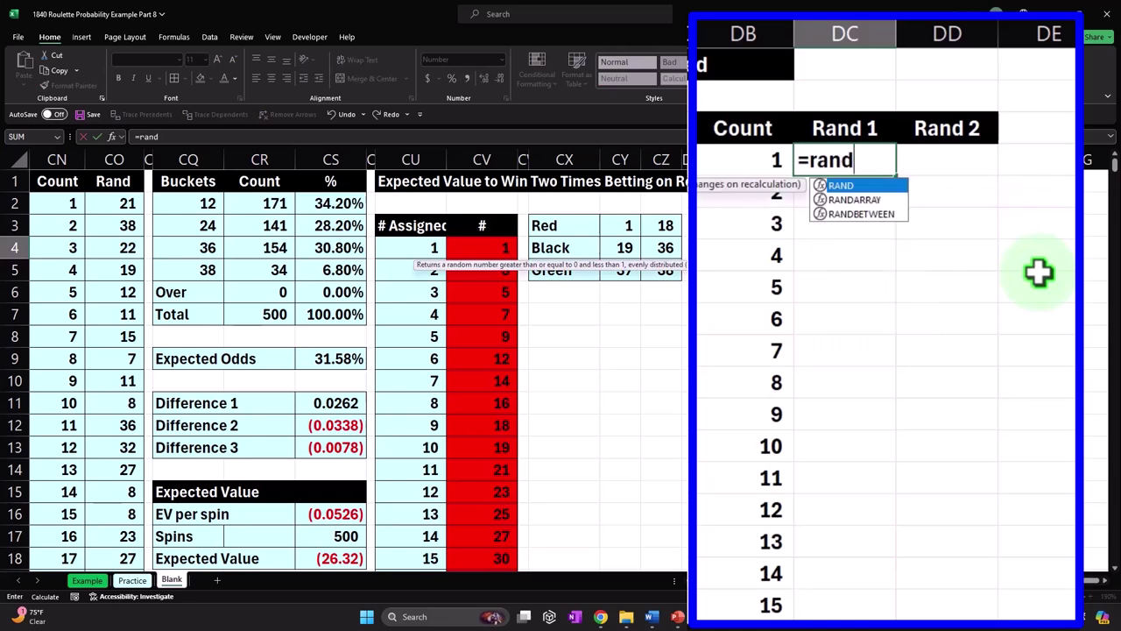
{"action": "key", "text": "Down"}
{"action": "key", "text": "Down"}
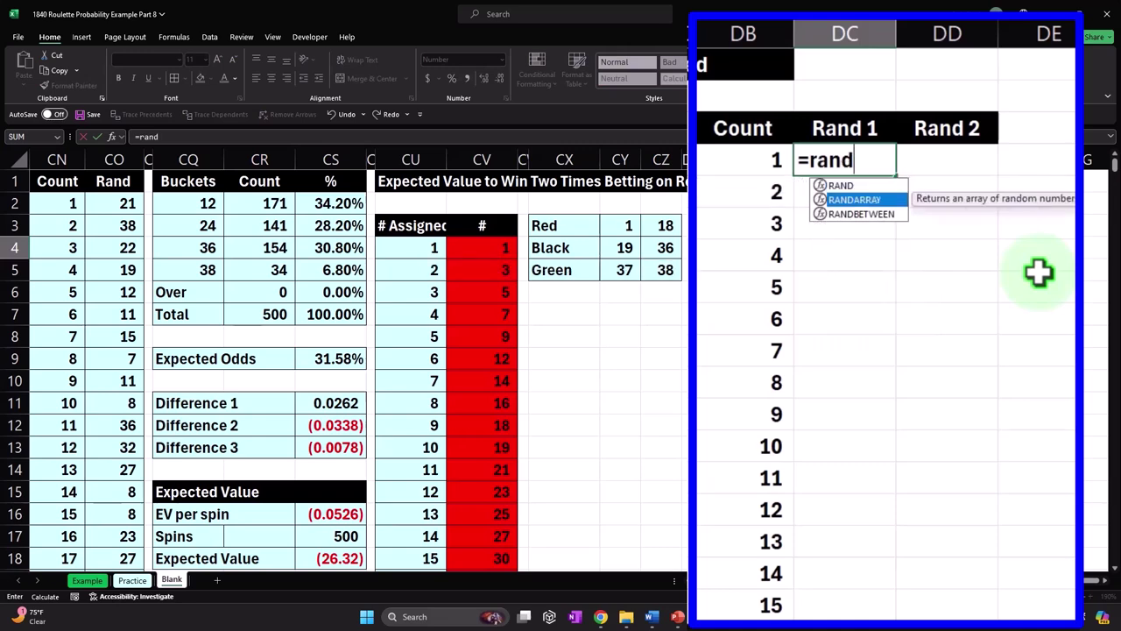
{"action": "key", "text": "Tab"}
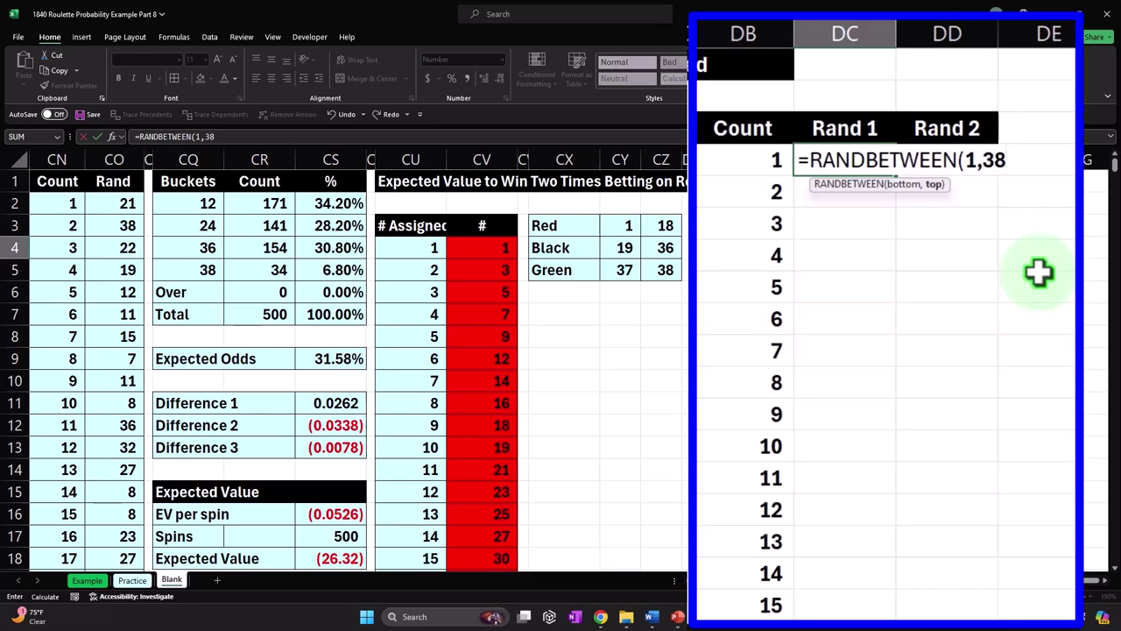
{"action": "key", "text": "Return"}
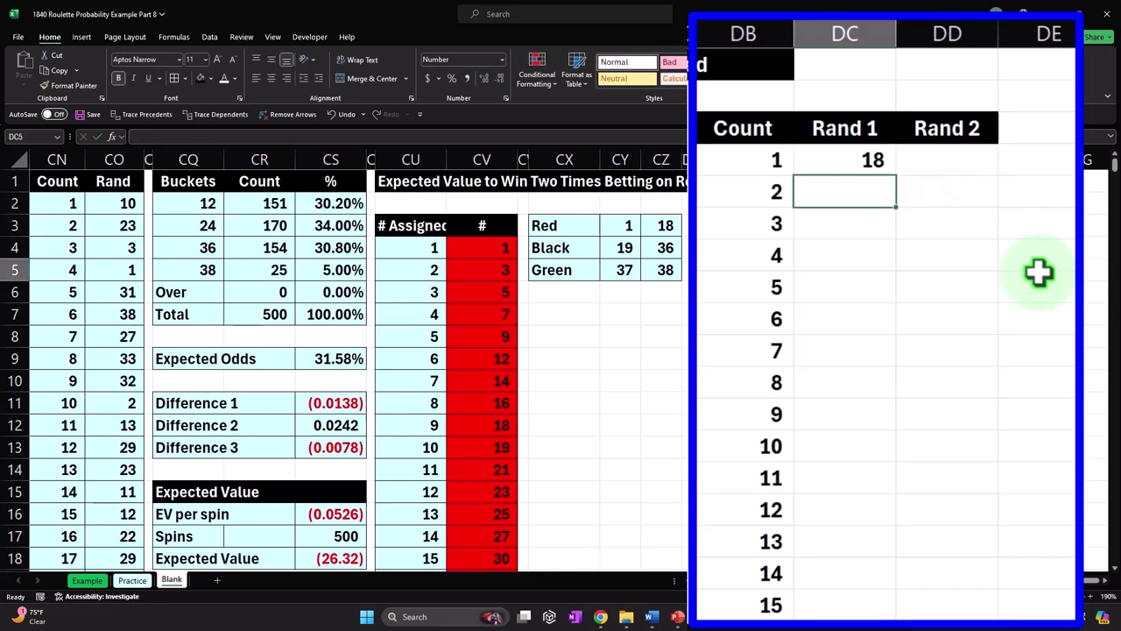
Step: Copy the formula into DD4 and fill both columns down to row 503, checking the last spin
{"action": "left_click", "coordinate": [881, 166]}
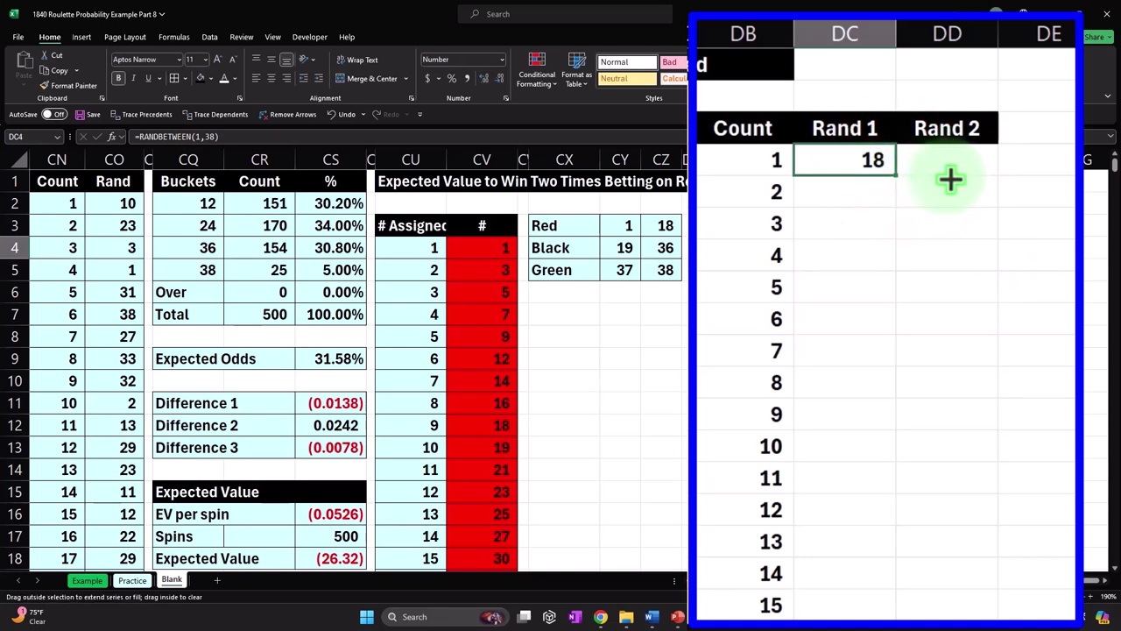
{"action": "left_click_drag", "start_coordinate": [954, 178], "coordinate": [975, 206]}
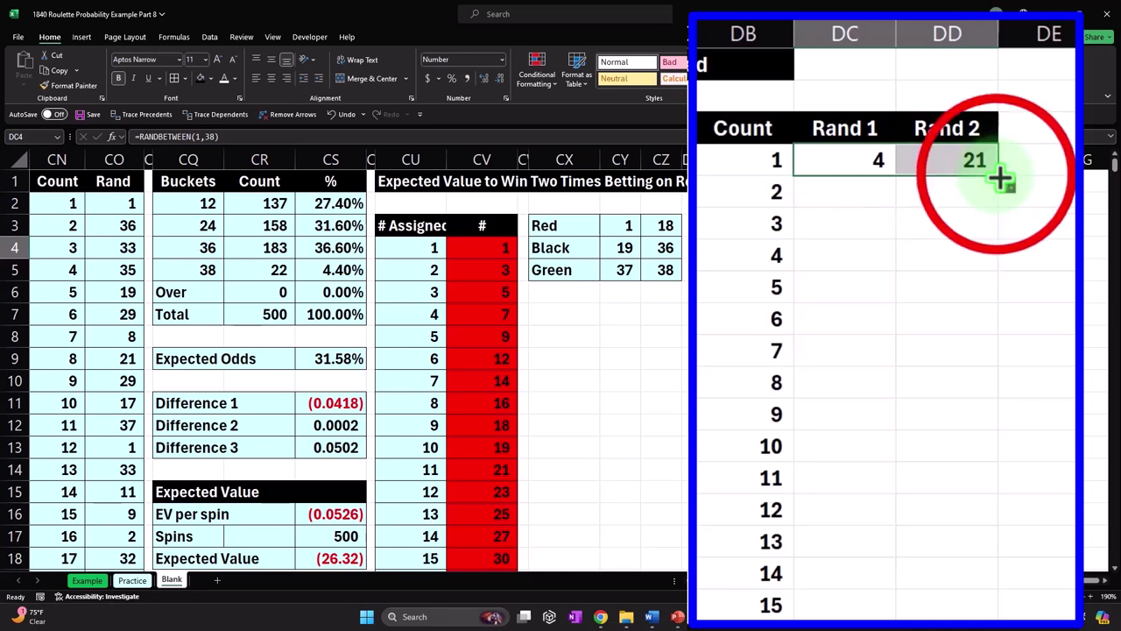
{"action": "double_click", "coordinate": [997, 177]}
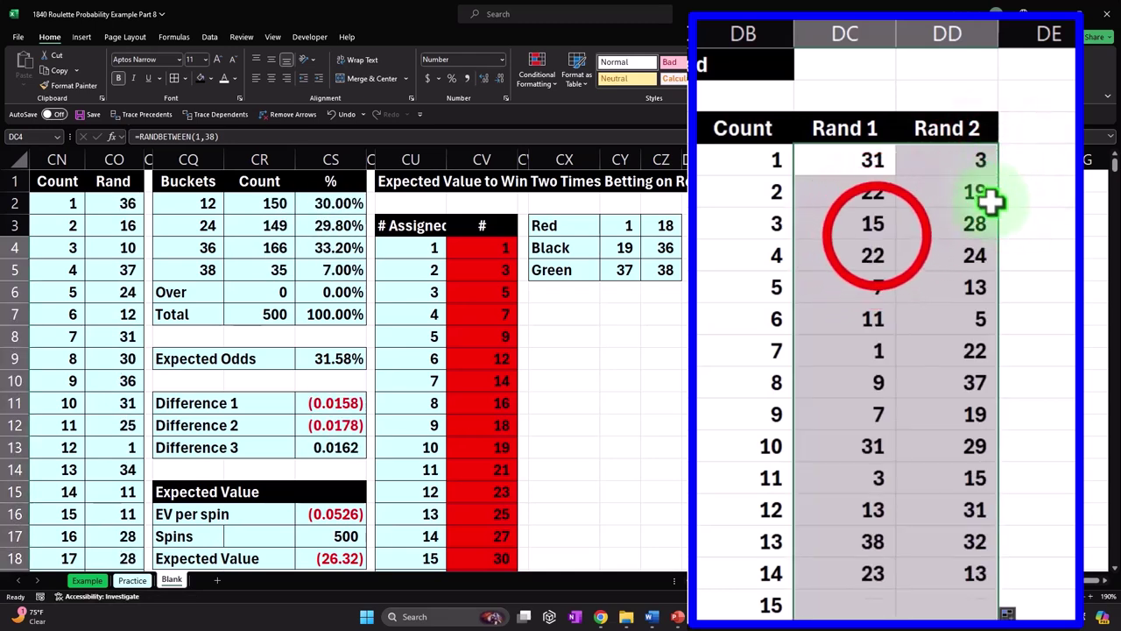
{"action": "left_click", "coordinate": [876, 229]}
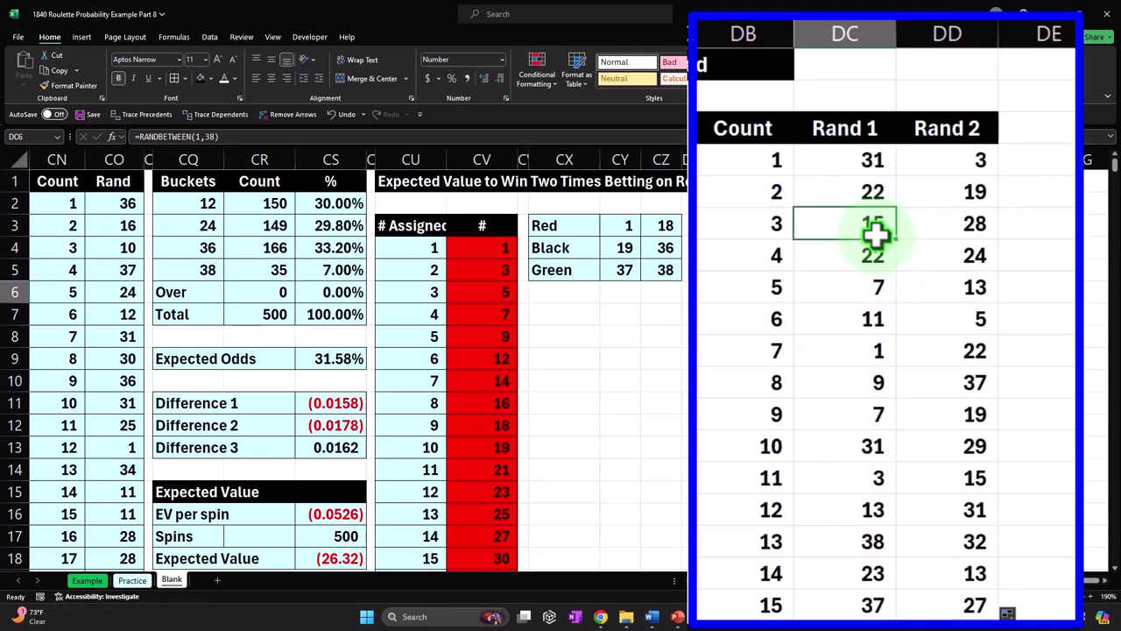
{"action": "key", "text": "ctrl+shift+Down"}
{"action": "scroll", "coordinate": [876, 229], "scroll_direction": "down", "scroll_amount": 2}
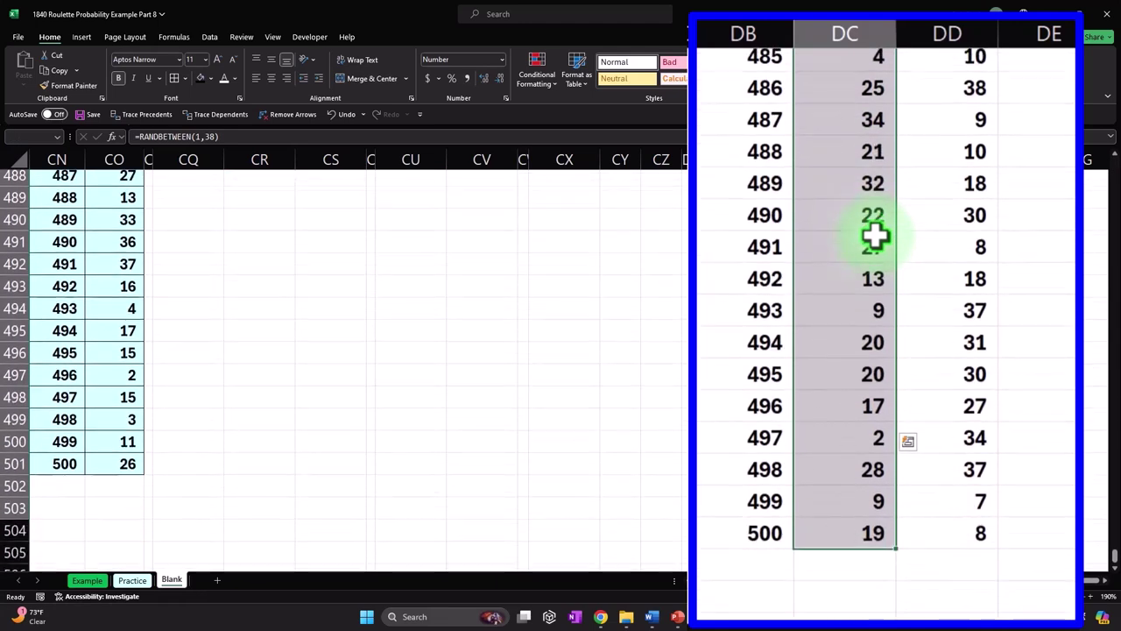
{"action": "left_click_drag", "start_coordinate": [761, 410], "coordinate": [900, 412]}
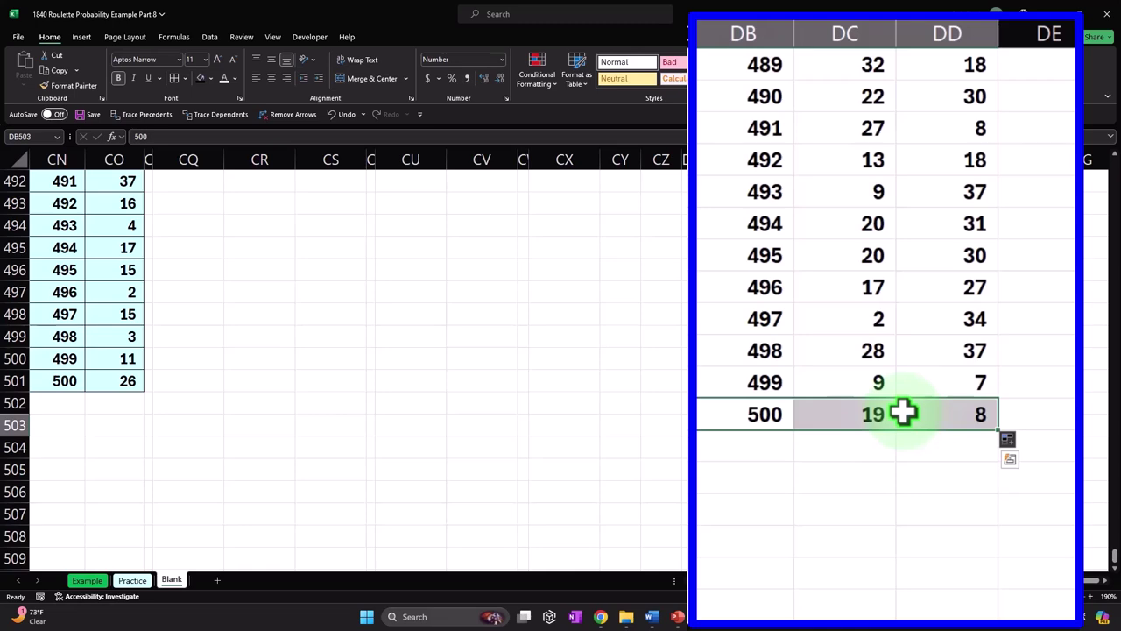
Step: Select the Count, Rand 1 and Rand 2 block for all 500 spins and shade it light blue
{"action": "key", "text": "ctrl+shift+Up"}
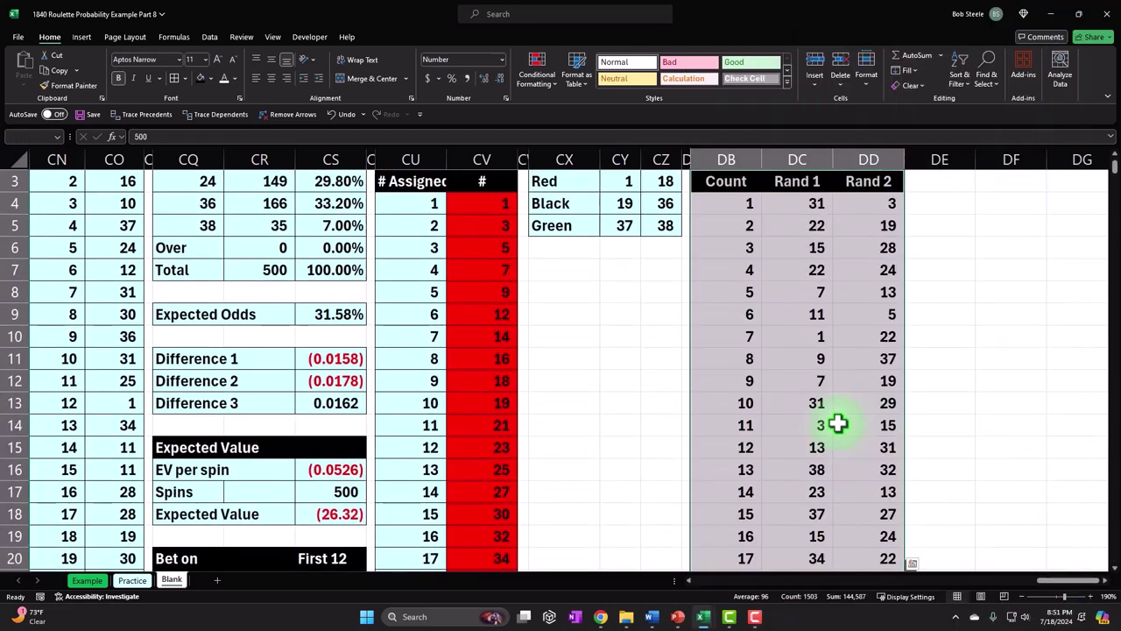
{"action": "key", "text": "ctrl+Down"}
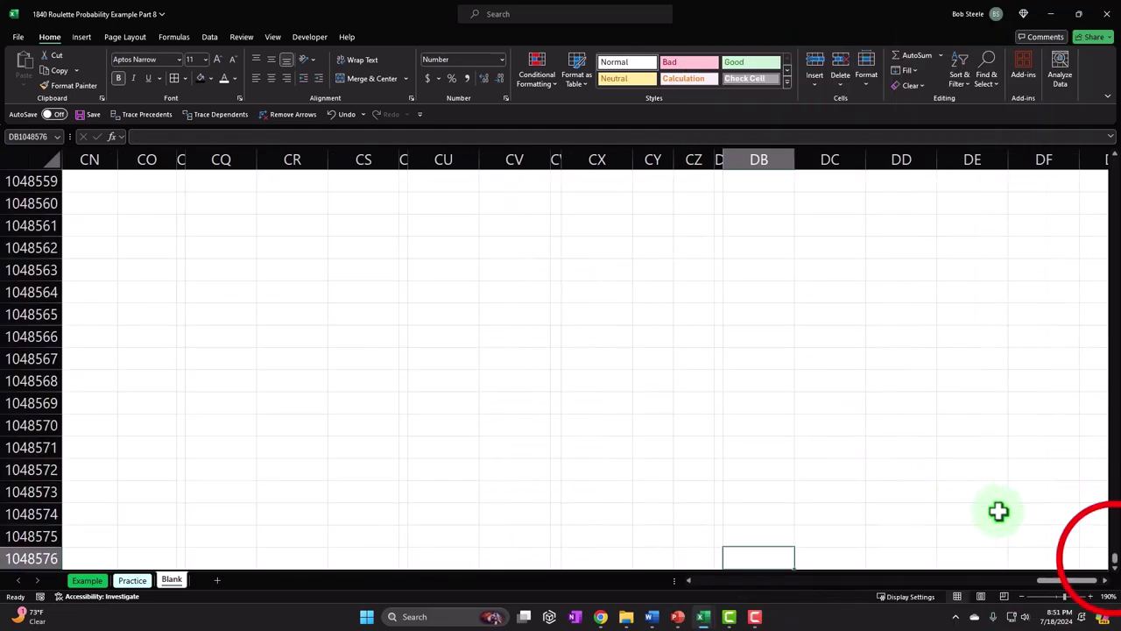
{"action": "left_click_drag", "start_coordinate": [1114, 558], "coordinate": [1110, 168]}
{"action": "left_click_drag", "start_coordinate": [727, 251], "coordinate": [853, 247]}
{"action": "key", "text": "ctrl+shift+Down"}
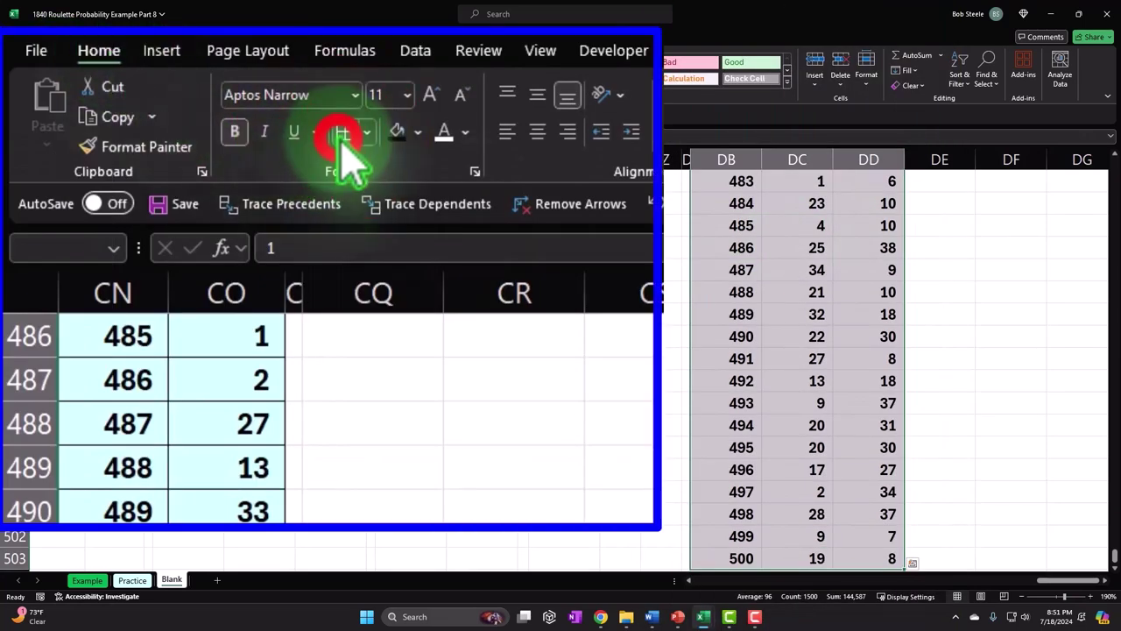
{"action": "key", "text": "ctrl+BackSpace"}
{"action": "left_click", "coordinate": [417, 133]}
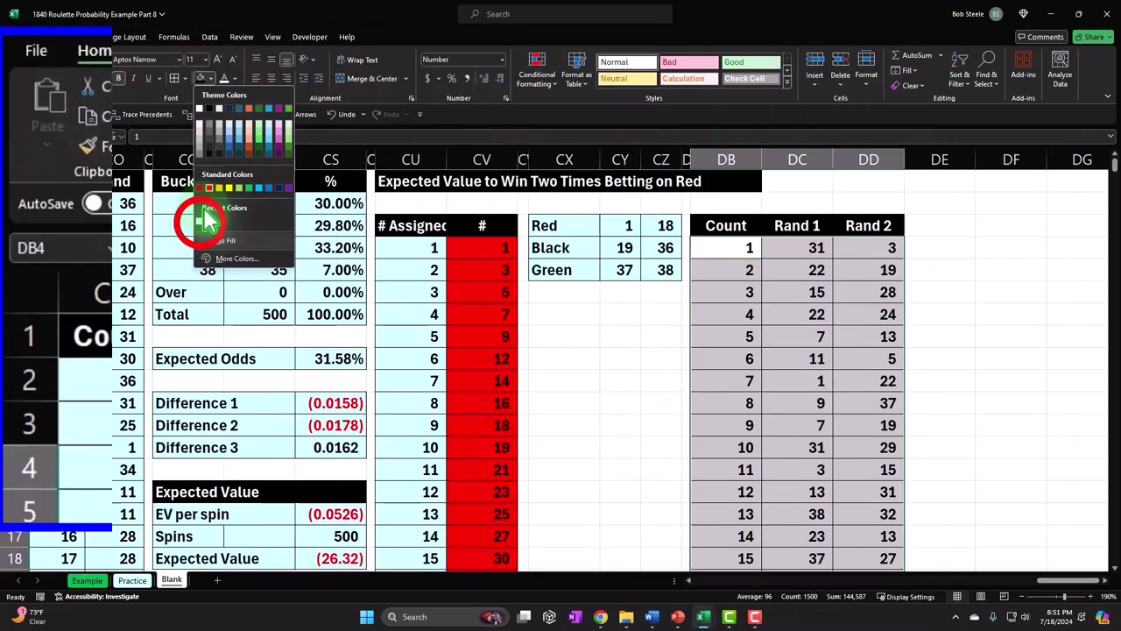
{"action": "left_click", "coordinate": [847, 357]}
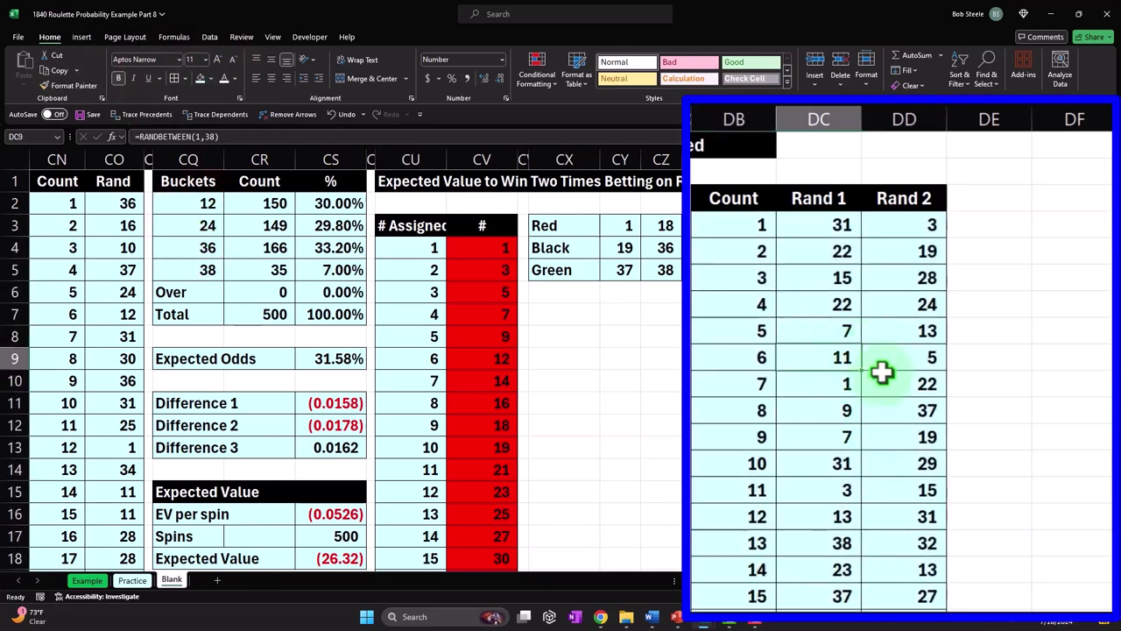
Step: Recalculate Rand 2, then copy its column and paste it as values into column DF
{"action": "double_click", "coordinate": [922, 249]}
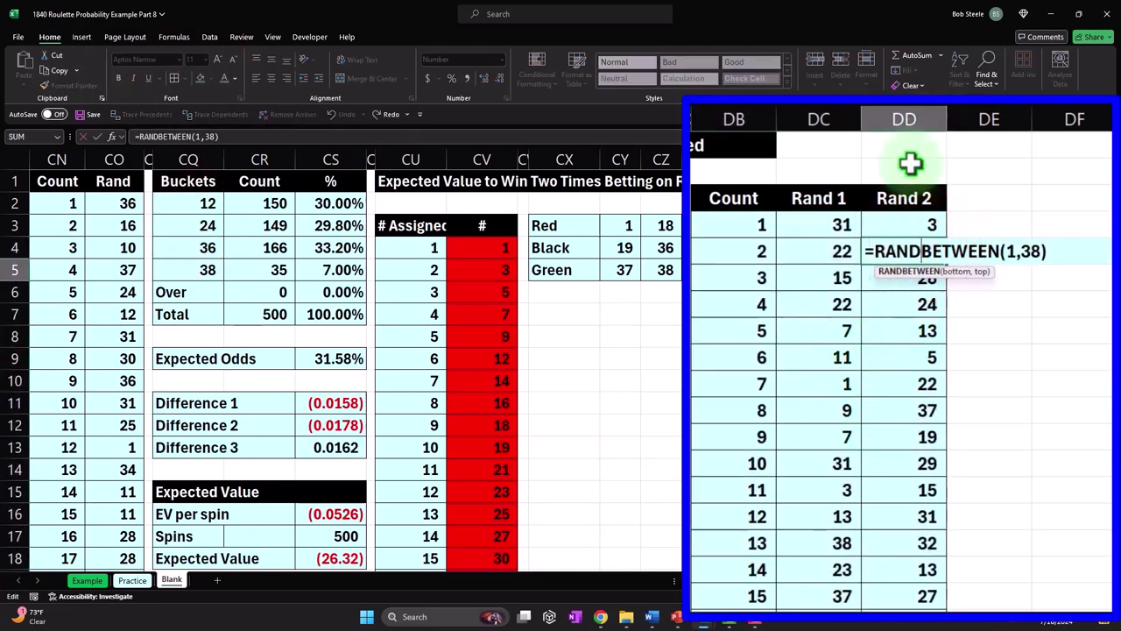
{"action": "key", "text": "Return"}
{"action": "left_click", "coordinate": [915, 118]}
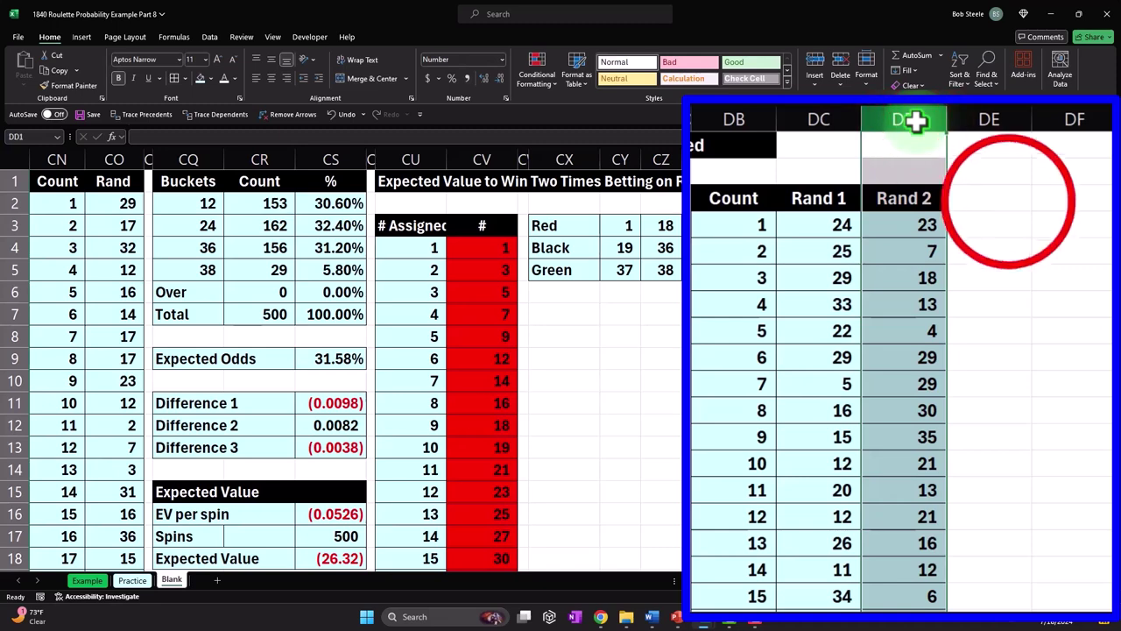
{"action": "key", "text": "ctrl+c"}
{"action": "right_click", "coordinate": [954, 227]}
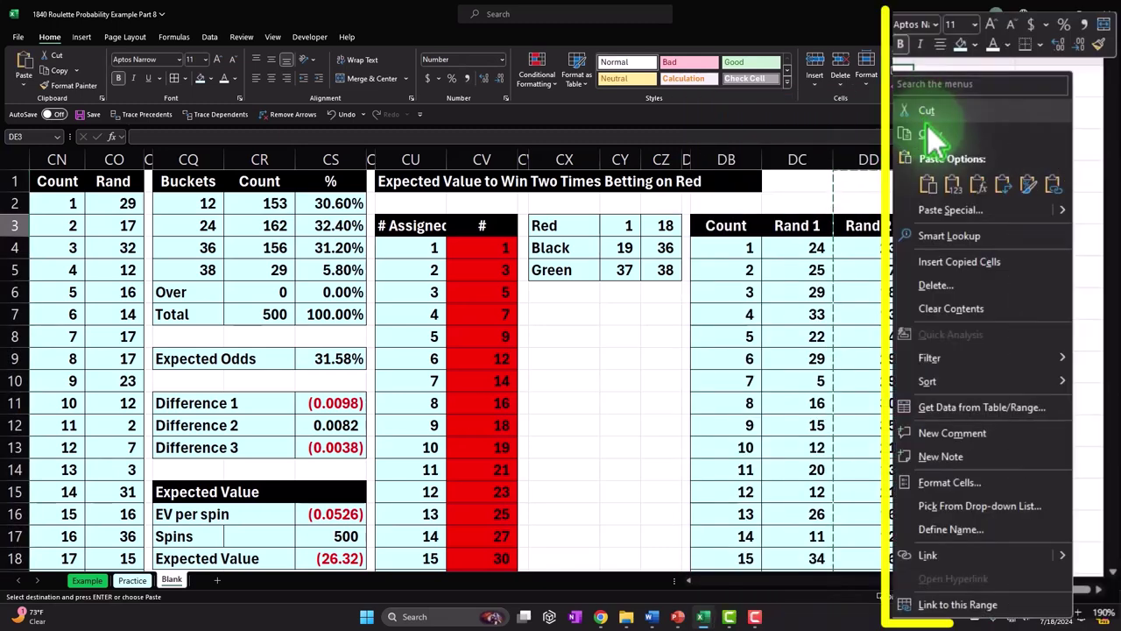
{"action": "left_click", "coordinate": [1003, 297]}
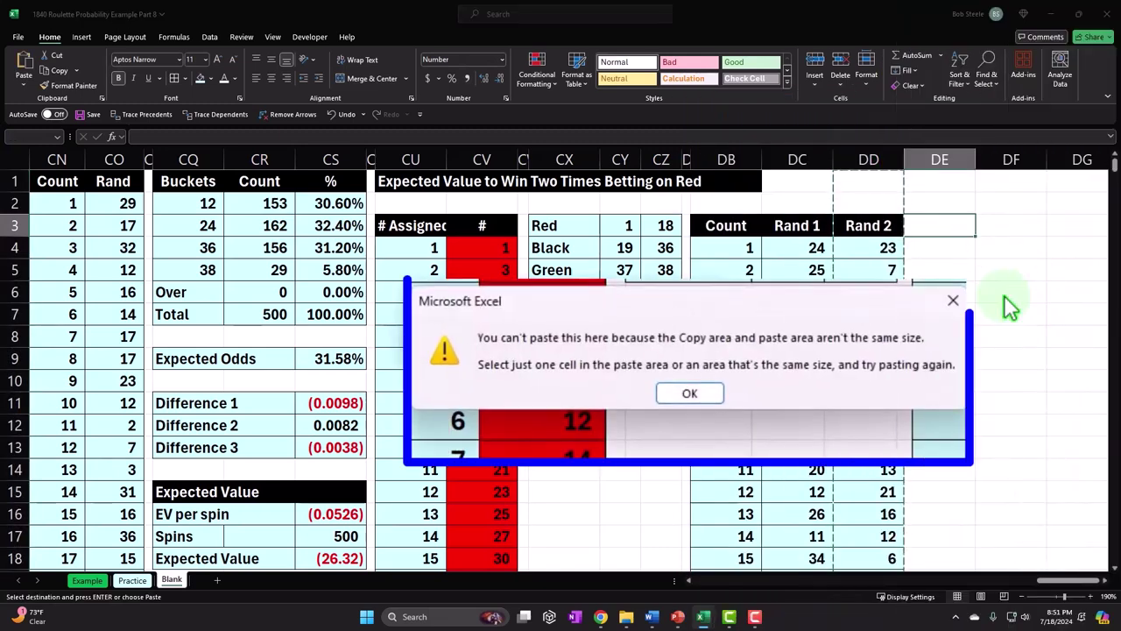
{"action": "left_click", "coordinate": [692, 398]}
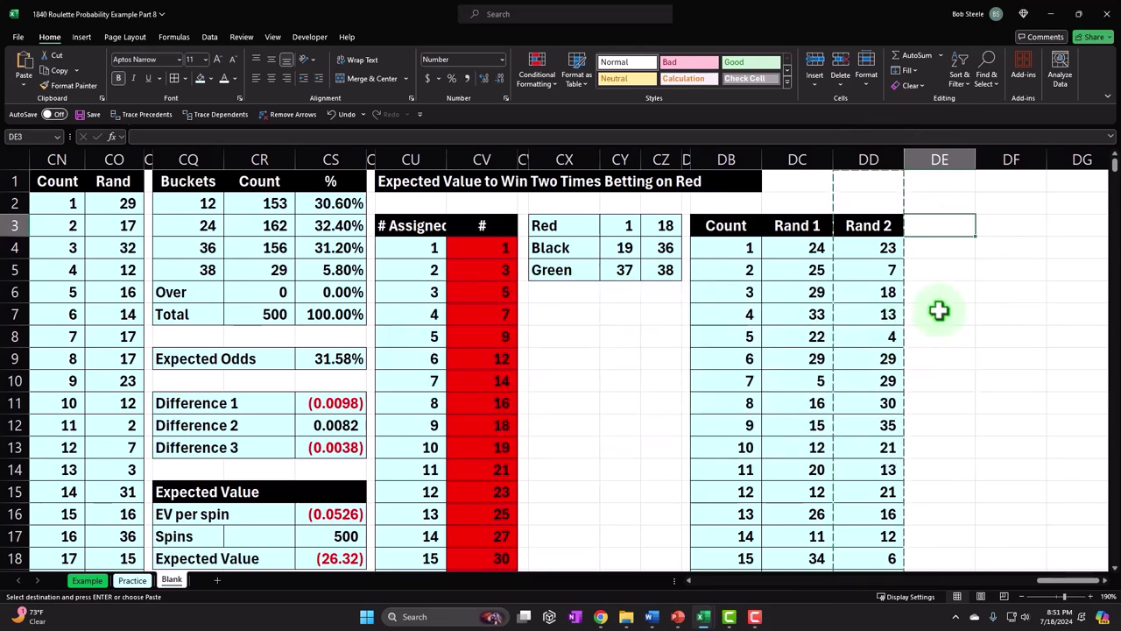
{"action": "right_click", "coordinate": [998, 180]}
{"action": "left_click", "coordinate": [988, 180]}
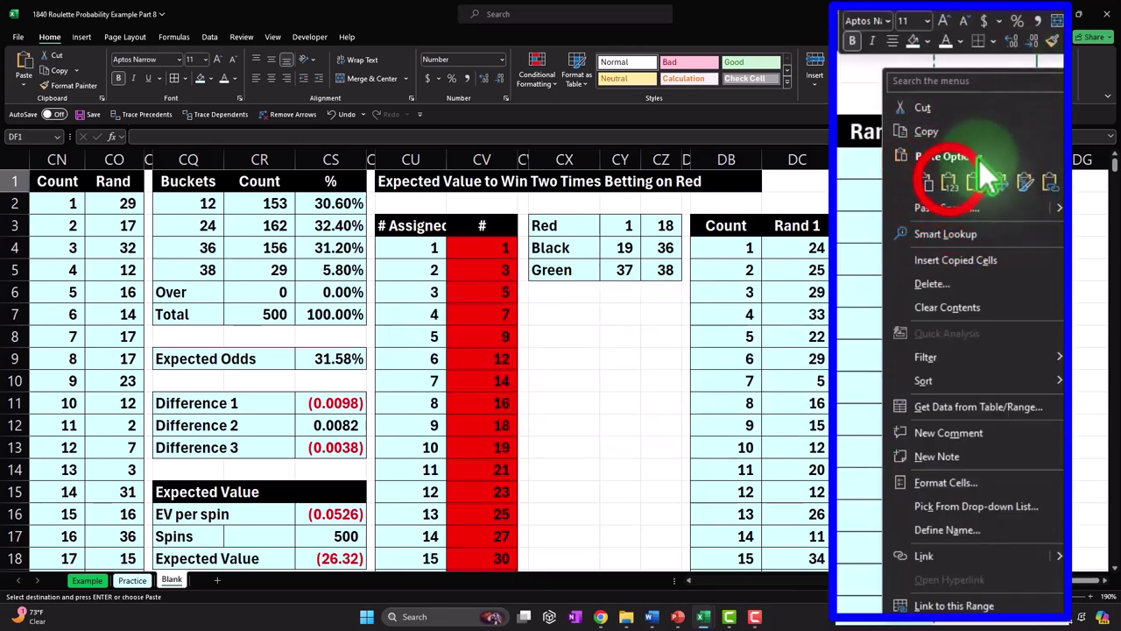
Step: Inspect a pasted value and undo the trial paste into column DF
{"action": "double_click", "coordinate": [994, 277]}
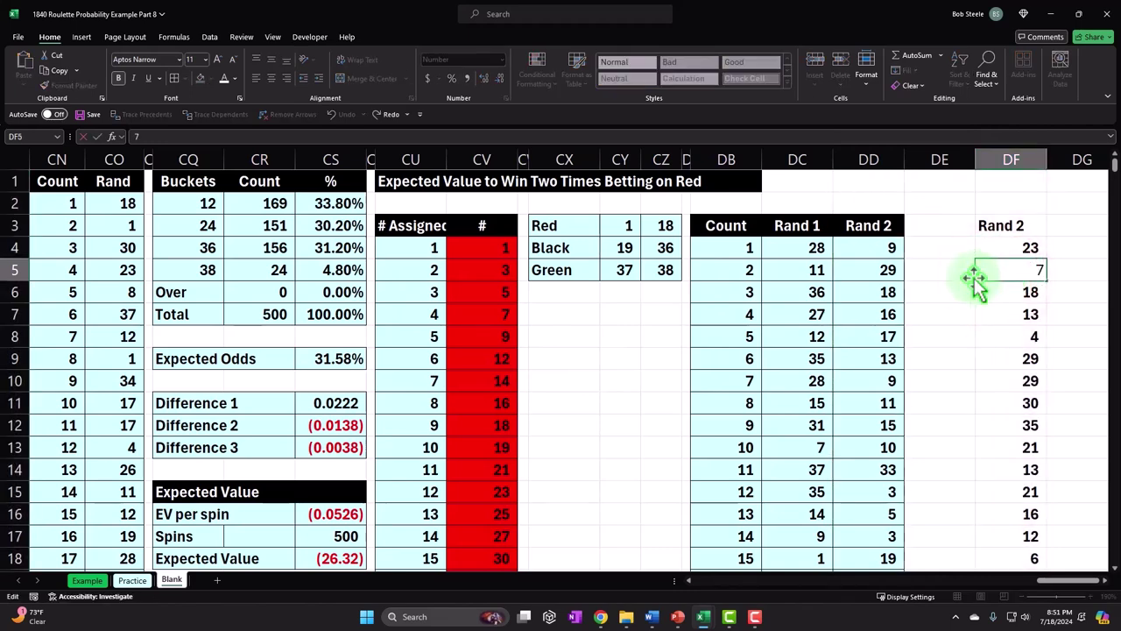
{"action": "left_click", "coordinate": [657, 311]}
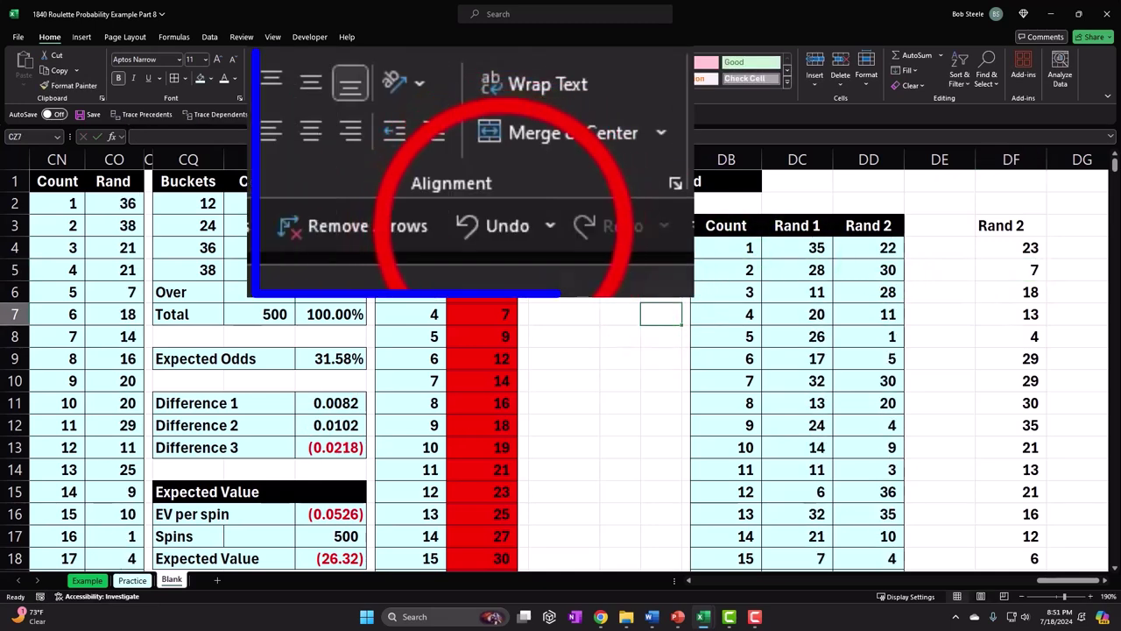
{"action": "left_click", "coordinate": [506, 226]}
{"action": "left_click", "coordinate": [507, 226]}
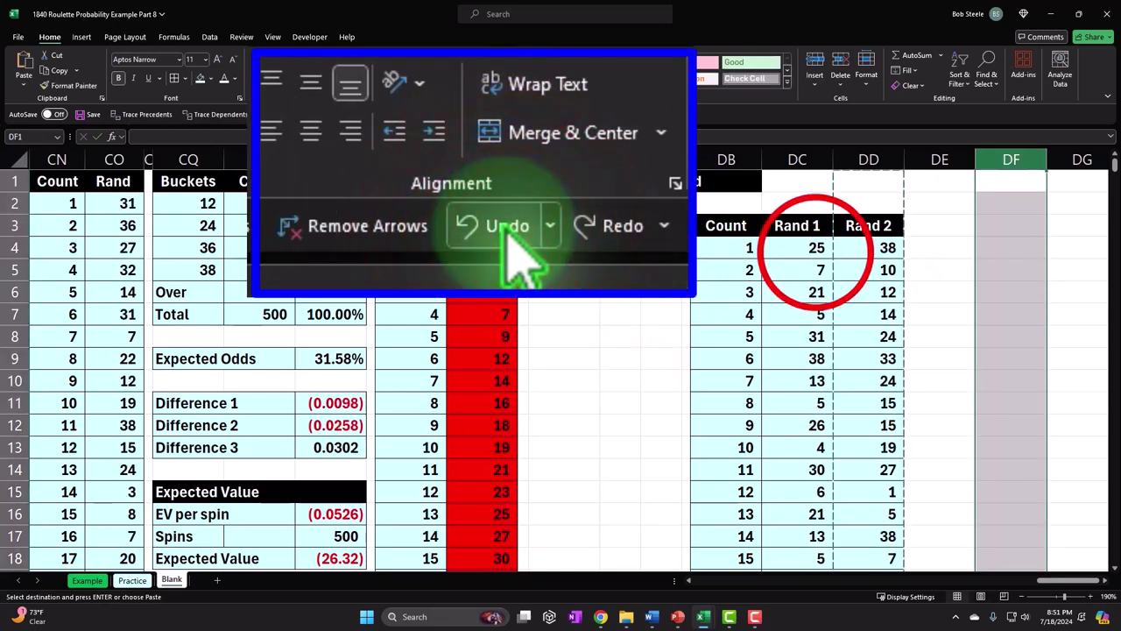
Step: Recalculate the Rand 1 spins and narrow column DB
{"action": "double_click", "coordinate": [814, 249]}
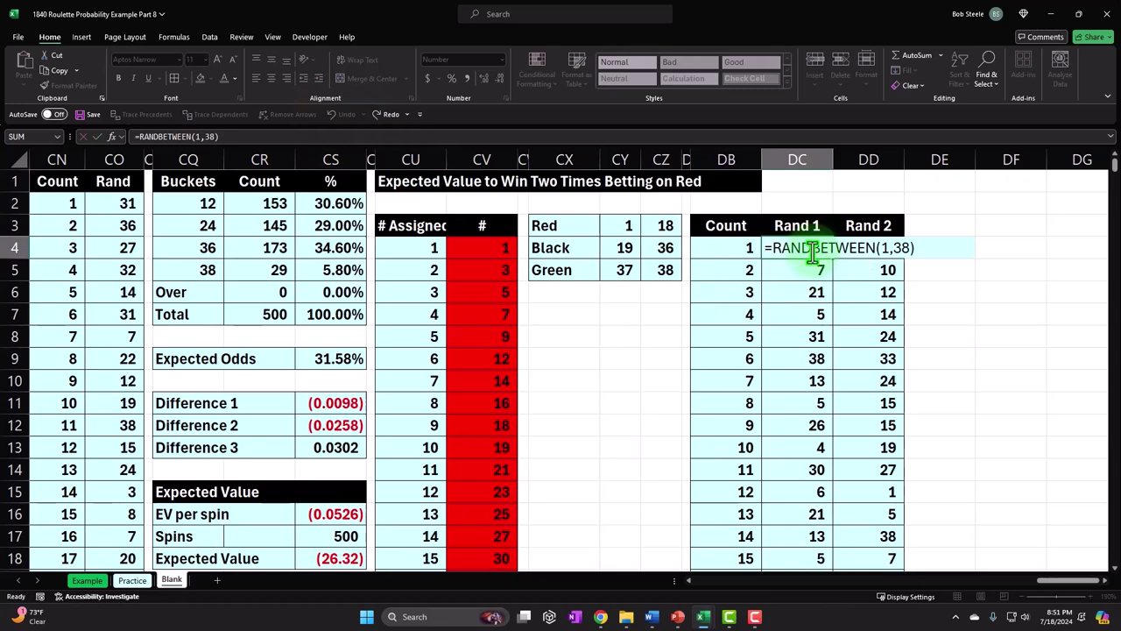
{"action": "key", "text": "Return"}
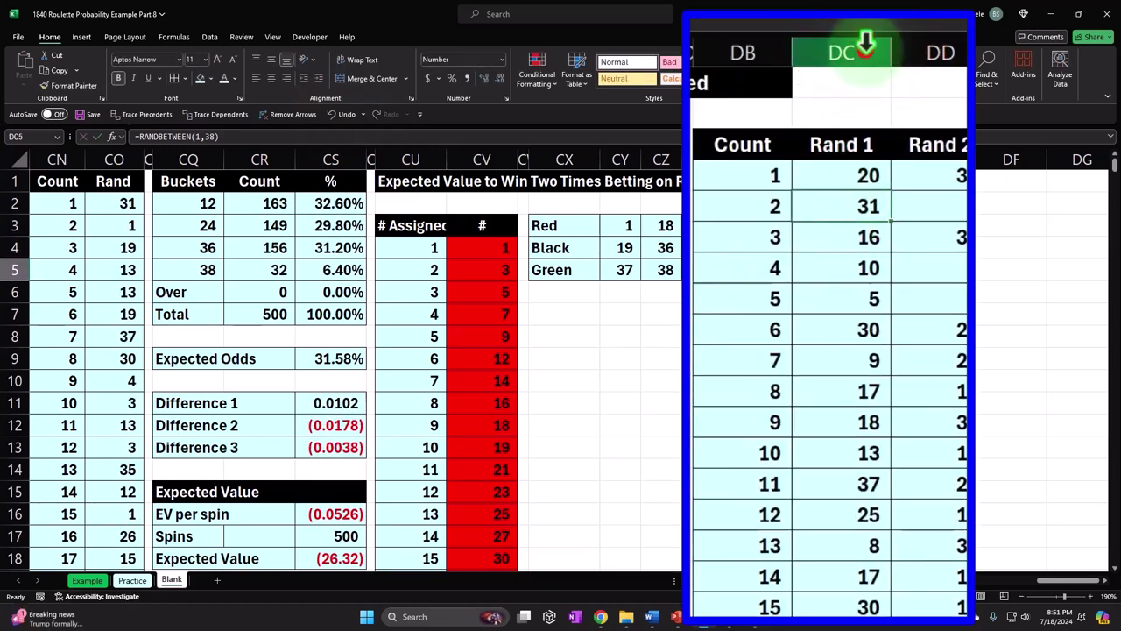
{"action": "mouse_move", "coordinate": [863, 49]}
{"action": "left_mouse_down"}
{"action": "mouse_move", "coordinate": [893, 48]}
{"action": "mouse_move", "coordinate": [879, 51]}
{"action": "left_mouse_up"}
{"action": "left_click", "coordinate": [841, 125]}
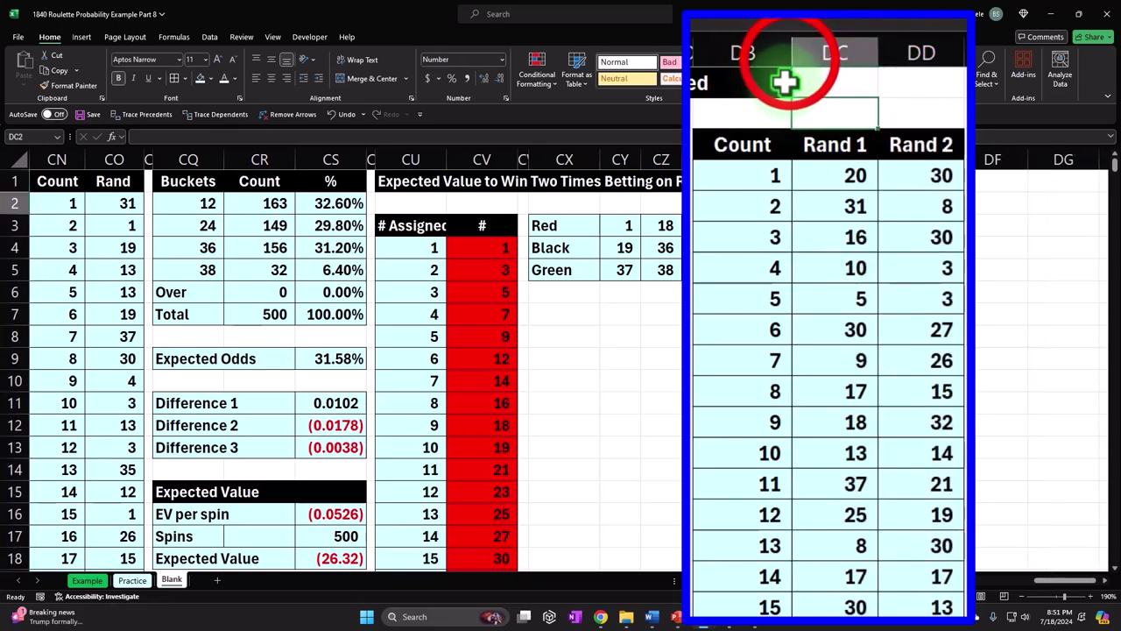
{"action": "left_click_drag", "start_coordinate": [791, 53], "coordinate": [771, 61]}
{"action": "left_click", "coordinate": [807, 180]}
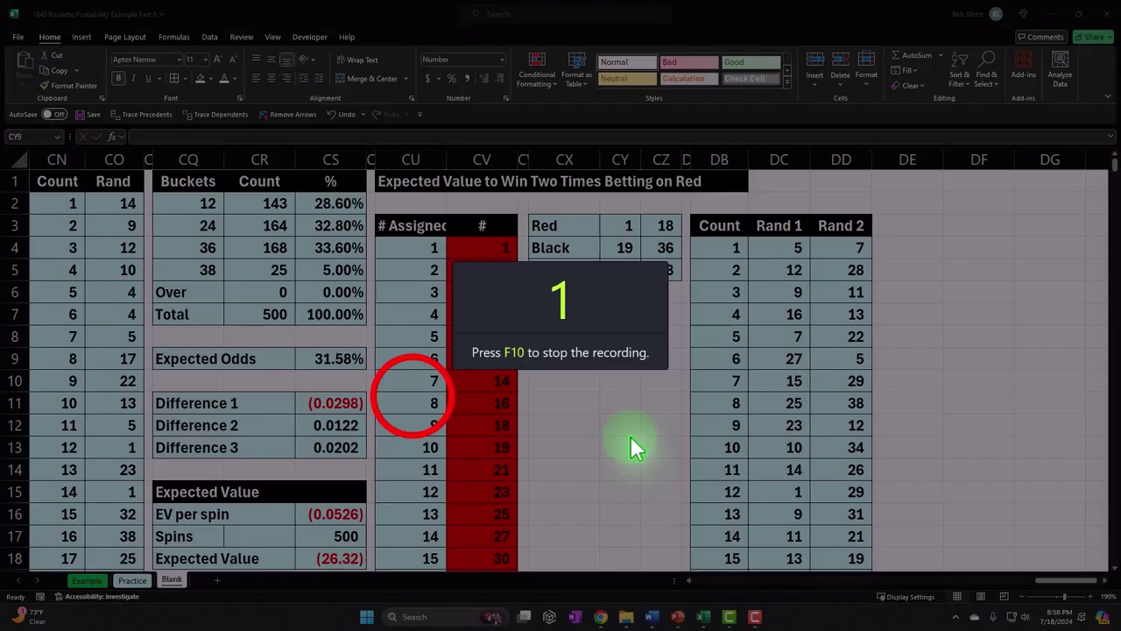
Step: Insert a blank column after the Bet on table's Total column to separate it from the number table
{"action": "scroll", "coordinate": [411, 397], "scroll_direction": "down", "scroll_amount": 5}
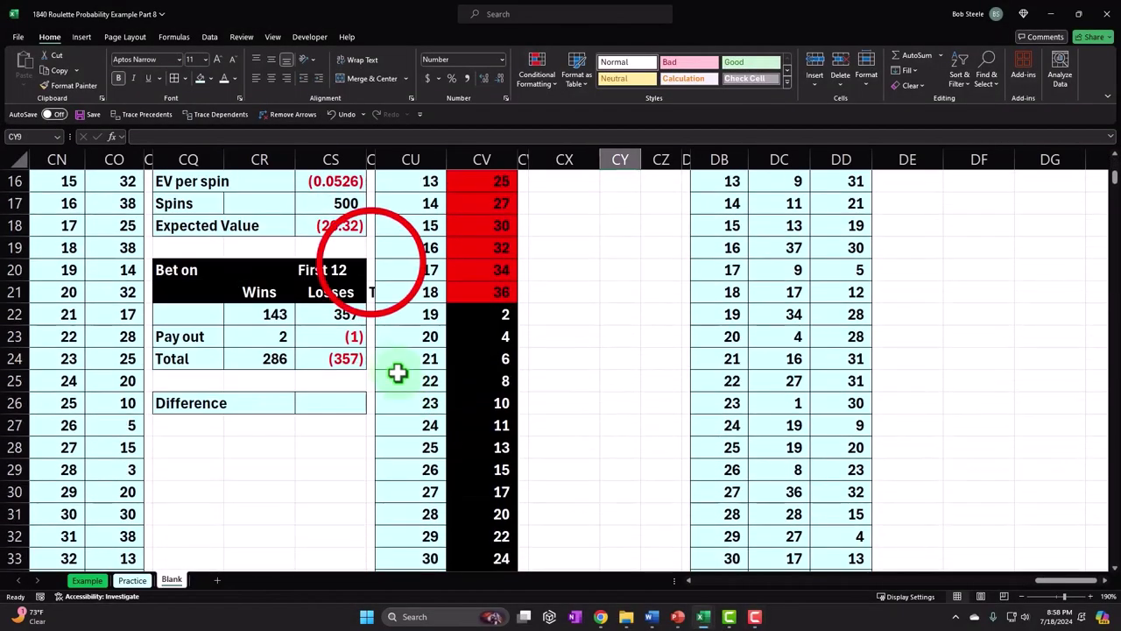
{"action": "left_click", "coordinate": [372, 267]}
{"action": "left_click_drag", "start_coordinate": [378, 377], "coordinate": [364, 357]}
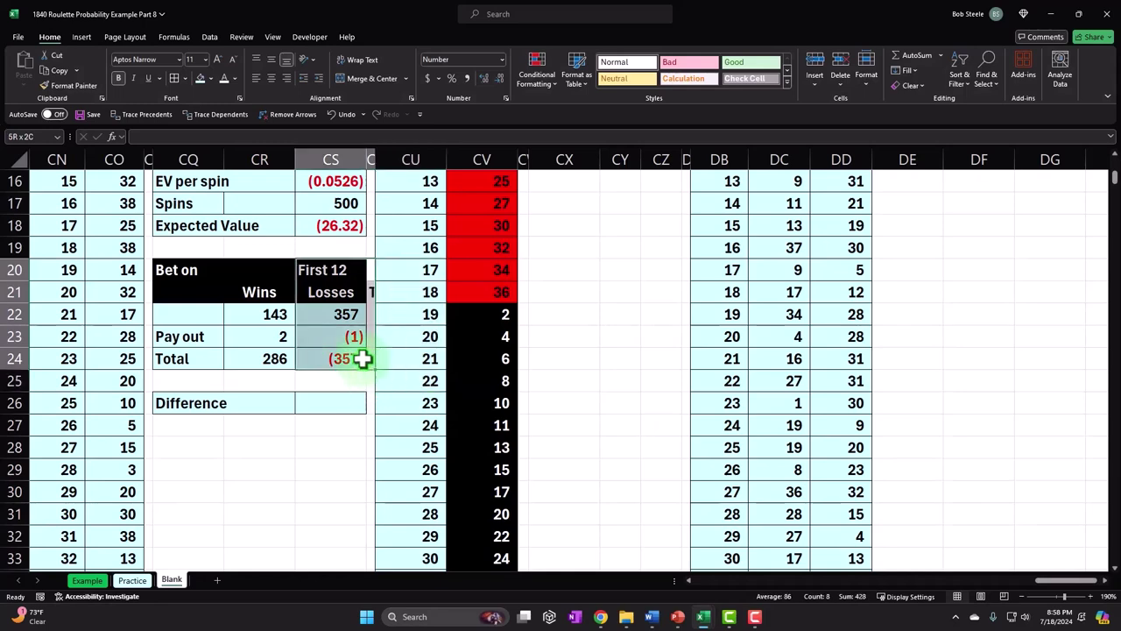
{"action": "left_click", "coordinate": [351, 450]}
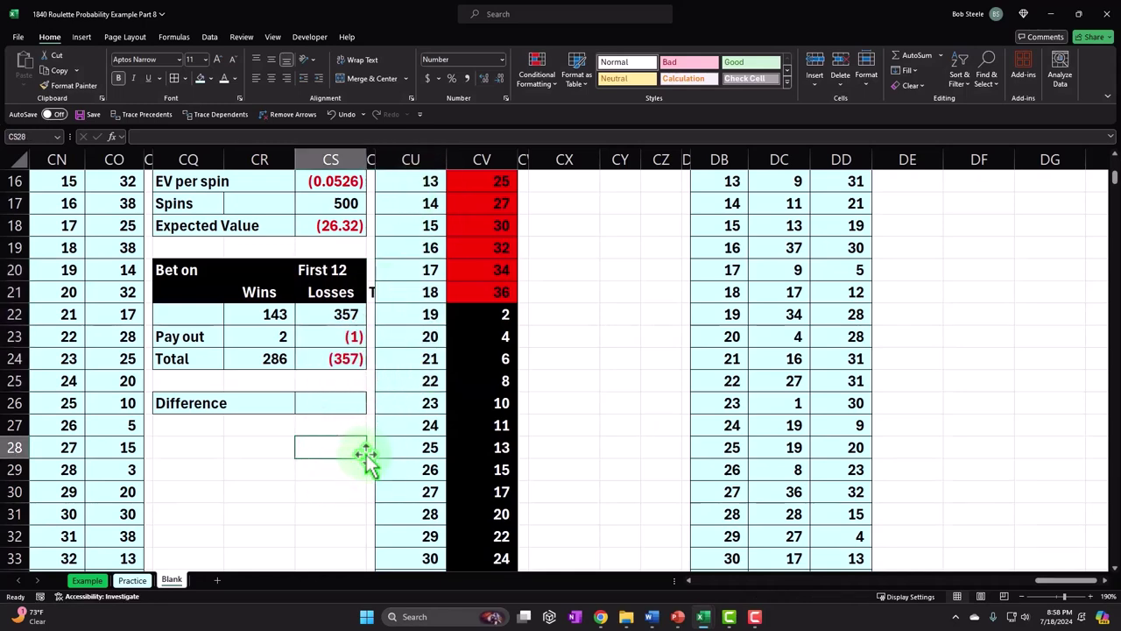
{"action": "left_click", "coordinate": [497, 446]}
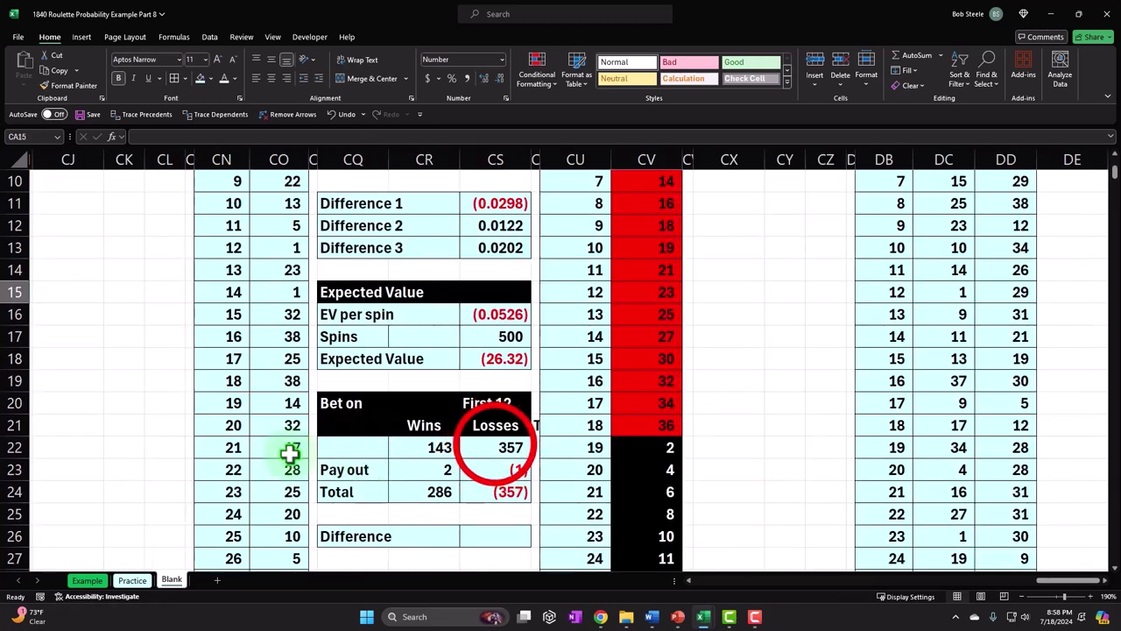
{"action": "left_click", "coordinate": [533, 430]}
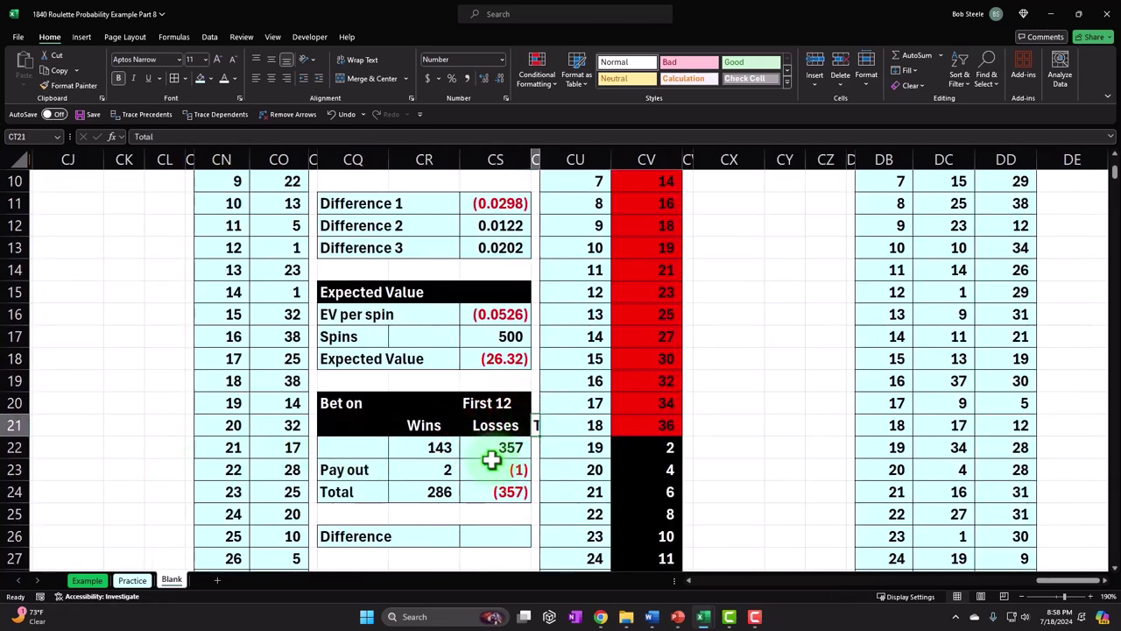
{"action": "left_click", "coordinate": [581, 25]}
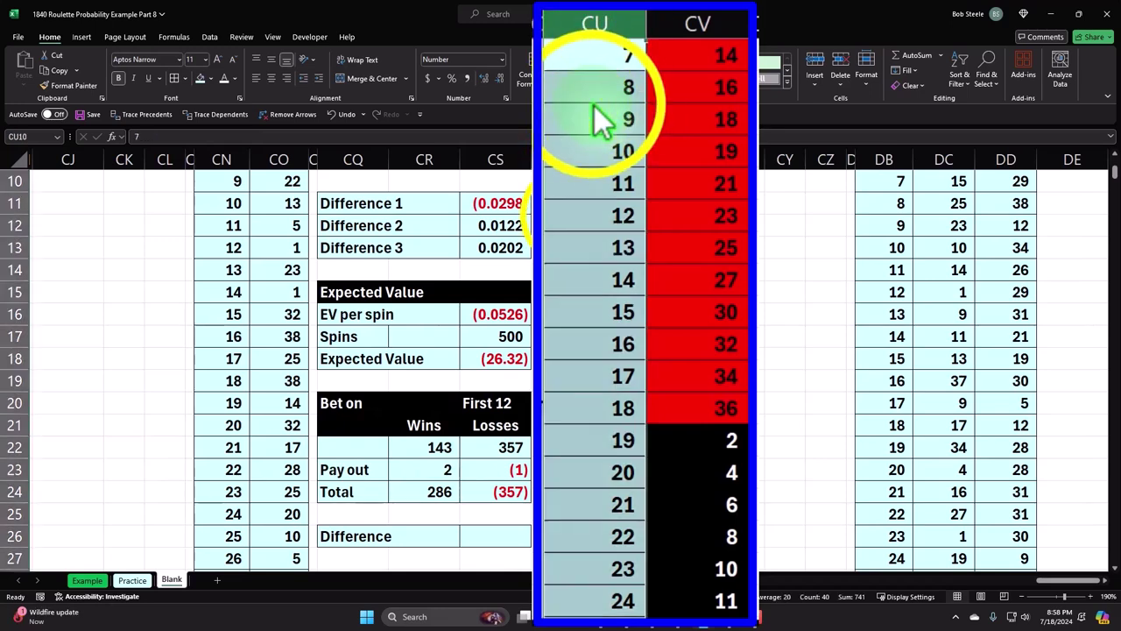
{"action": "right_click", "coordinate": [573, 216]}
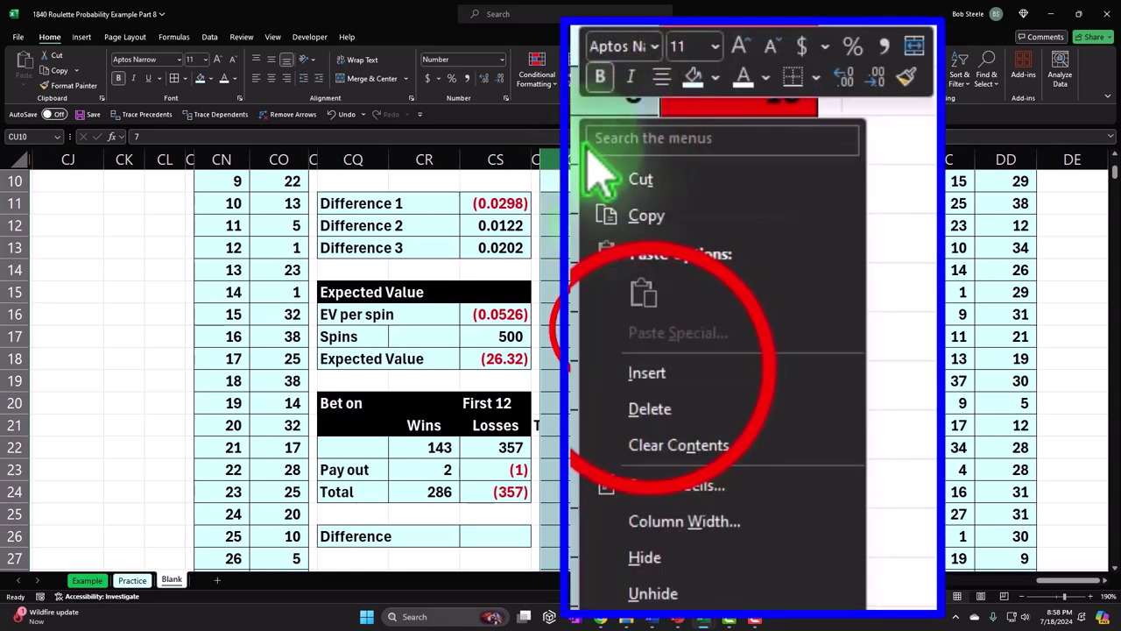
{"action": "left_click", "coordinate": [652, 373]}
{"action": "left_click", "coordinate": [500, 491]}
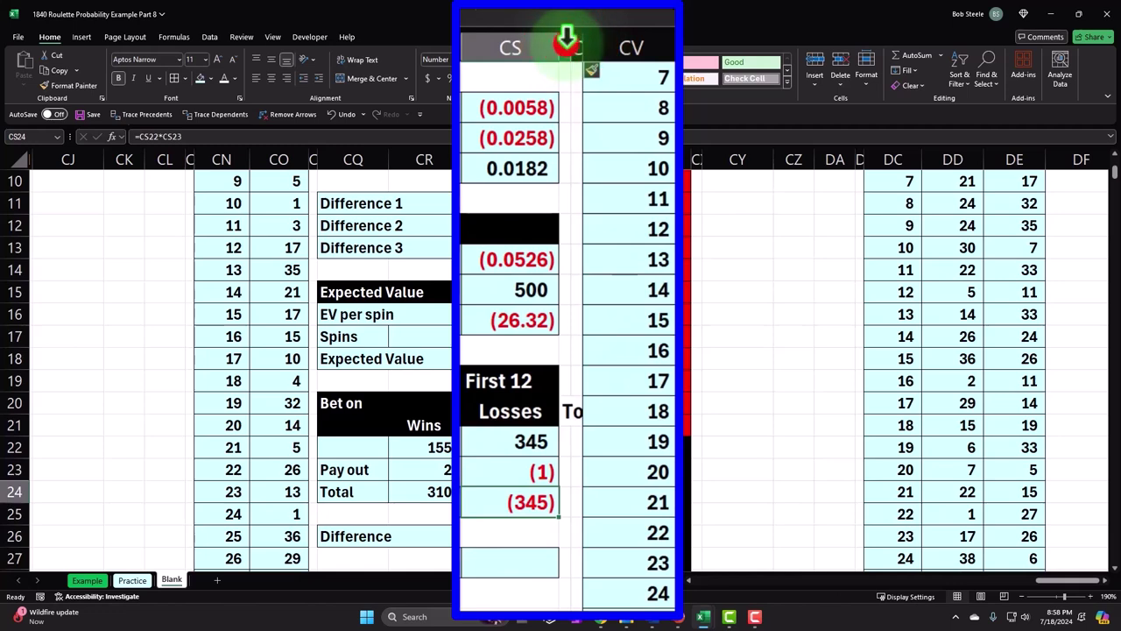
Step: Widen column CT so Total shows 500, and copy the black First 12 Losses header style onto Total
{"action": "left_click", "coordinate": [575, 42]}
{"action": "left_click_drag", "start_coordinate": [582, 42], "coordinate": [637, 44]}
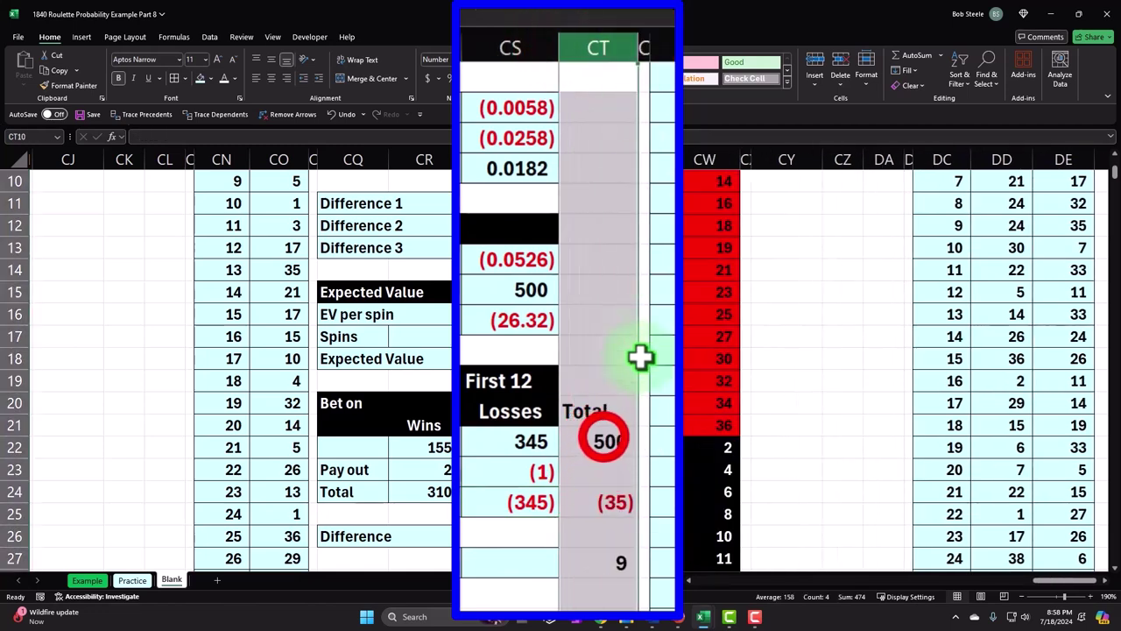
{"action": "left_click", "coordinate": [604, 440]}
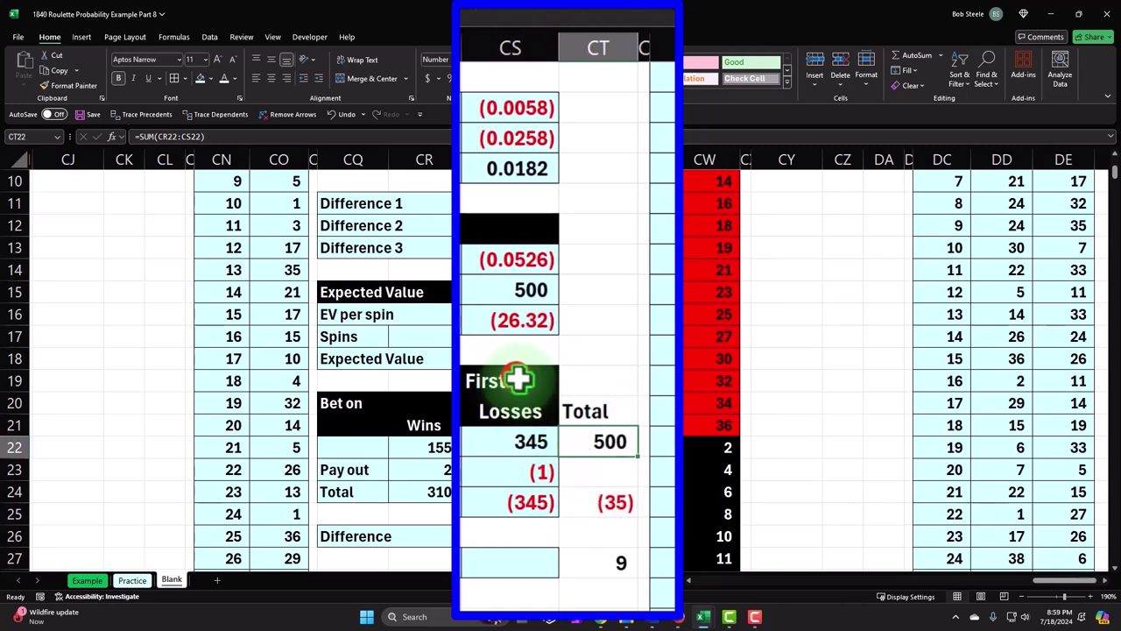
{"action": "left_click", "coordinate": [517, 403]}
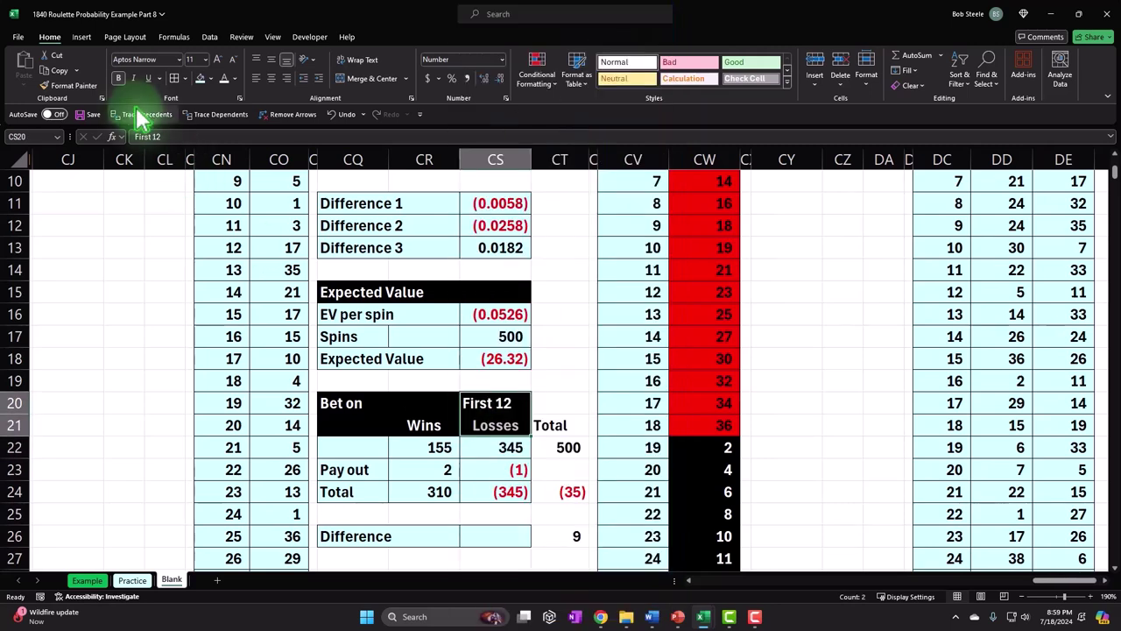
{"action": "left_click", "coordinate": [68, 85]}
{"action": "left_click", "coordinate": [551, 408]}
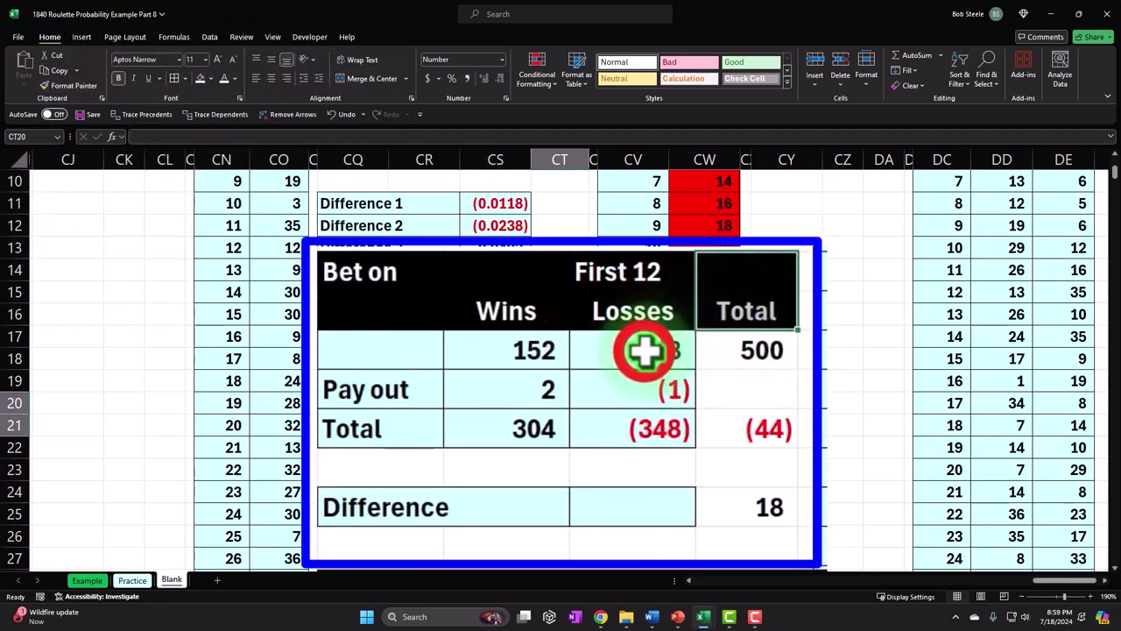
{"action": "left_click_drag", "start_coordinate": [503, 448], "coordinate": [569, 492]}
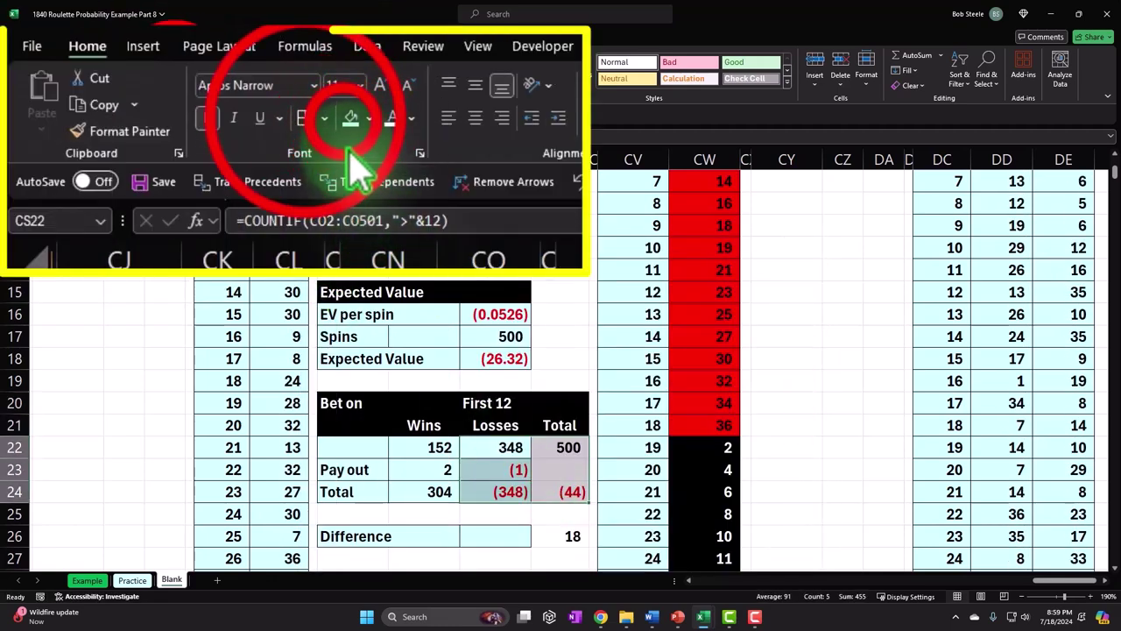
{"action": "left_click", "coordinate": [567, 549]}
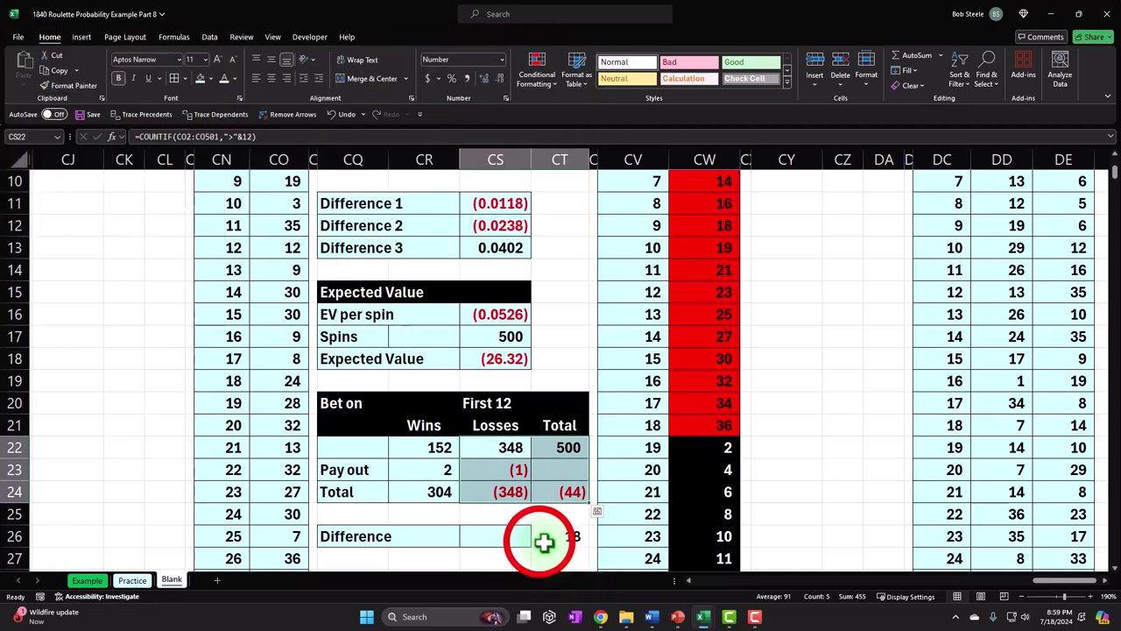
Step: Enter =CS18-CT24 as the Difference between the expected value and the first-12 Total
{"action": "type", "text": "="}
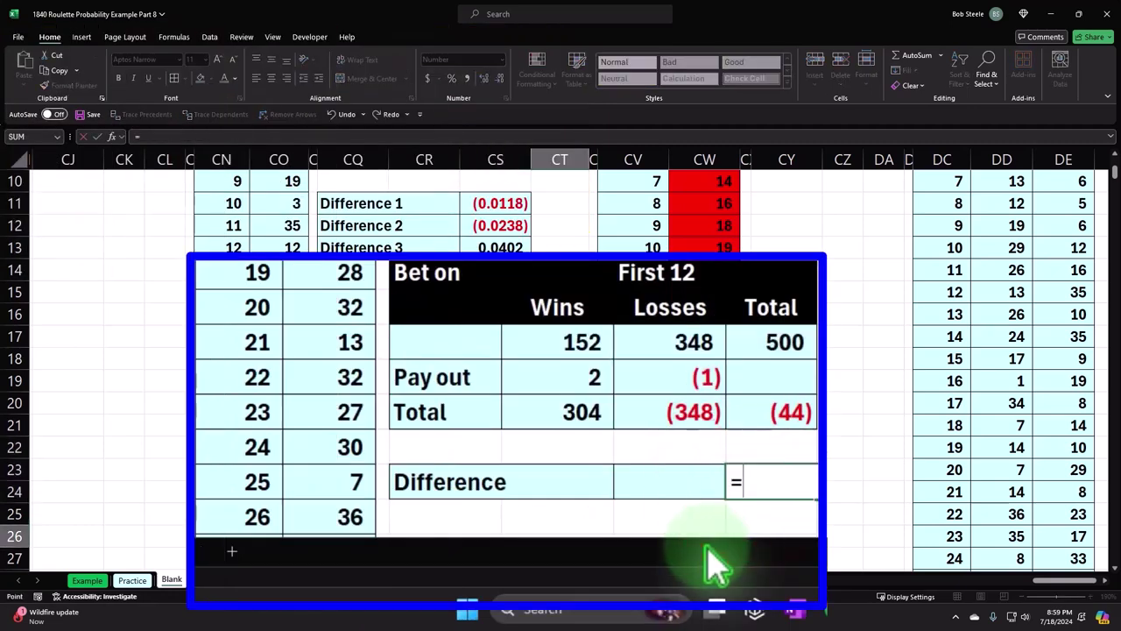
{"action": "key", "text": "Up"}
{"action": "key", "text": "Up"}
{"action": "key", "text": "Up"}
{"action": "key", "text": "Up"}
{"action": "key", "text": "Up"}
{"action": "key", "text": "Up"}
{"action": "key", "text": "Up"}
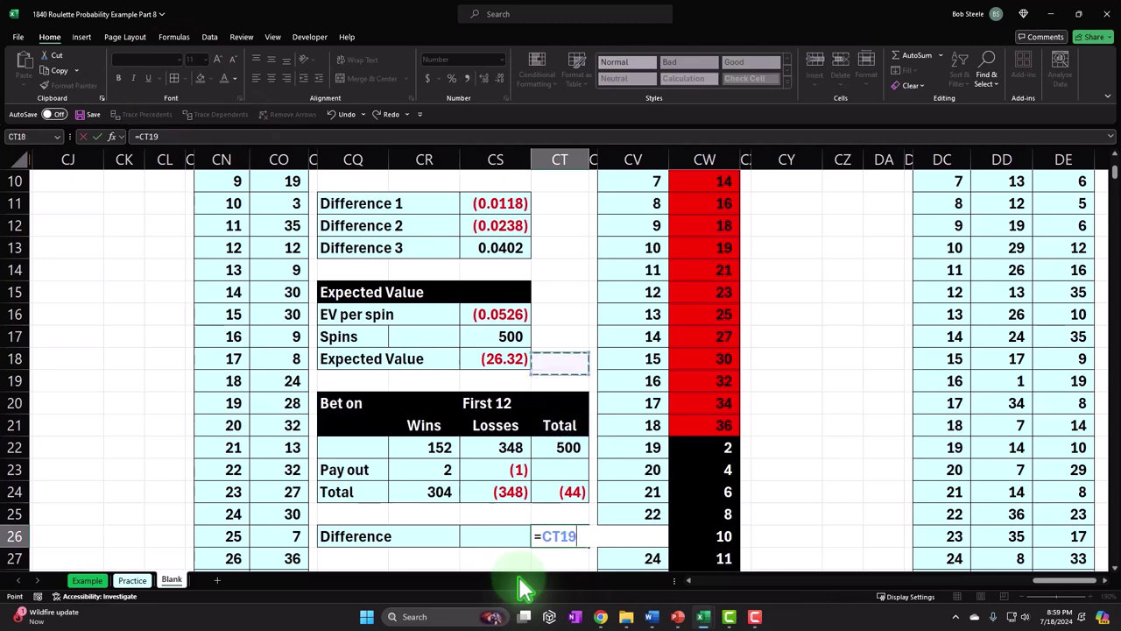
{"action": "key", "text": "Up"}
{"action": "key", "text": "Left"}
{"action": "type", "text": "-"}
{"action": "key", "text": "Up"}
{"action": "key", "text": "Up"}
{"action": "key", "text": "Return"}
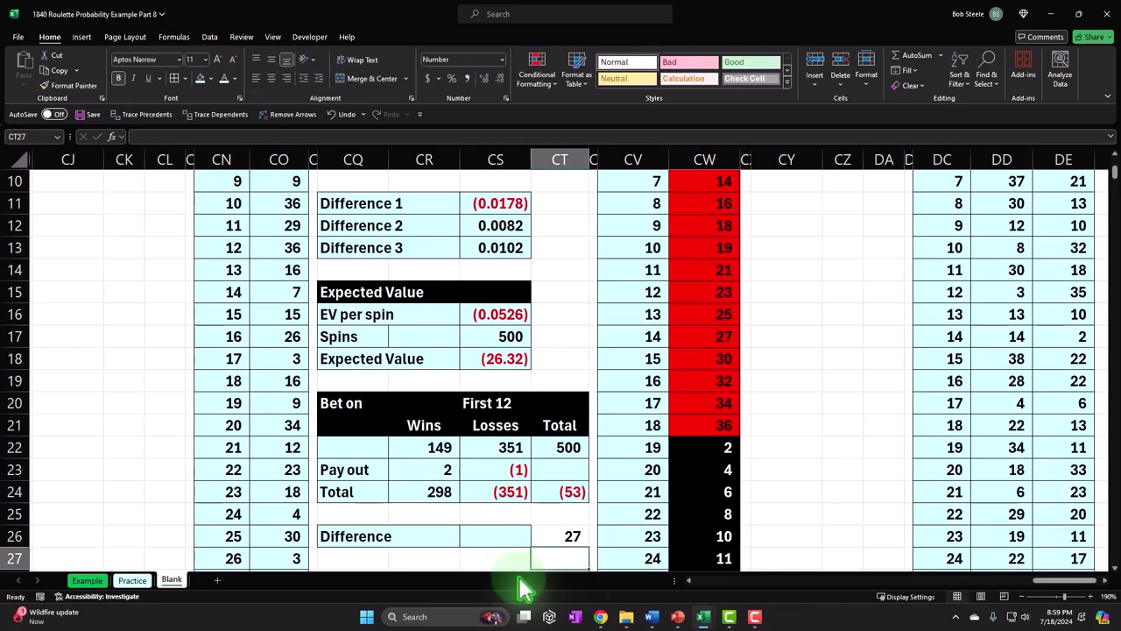
Step: Border the Difference cells CS26:CT26 and re-enter the cell to rerun the random spins
{"action": "left_click_drag", "start_coordinate": [513, 534], "coordinate": [561, 535]}
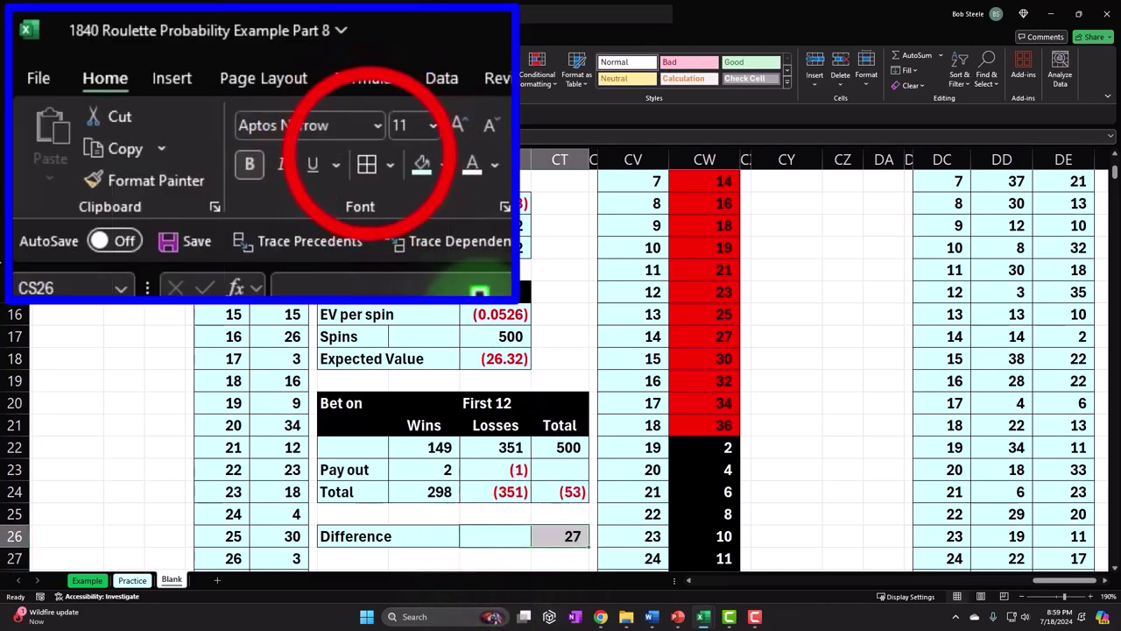
{"action": "left_click", "coordinate": [176, 78]}
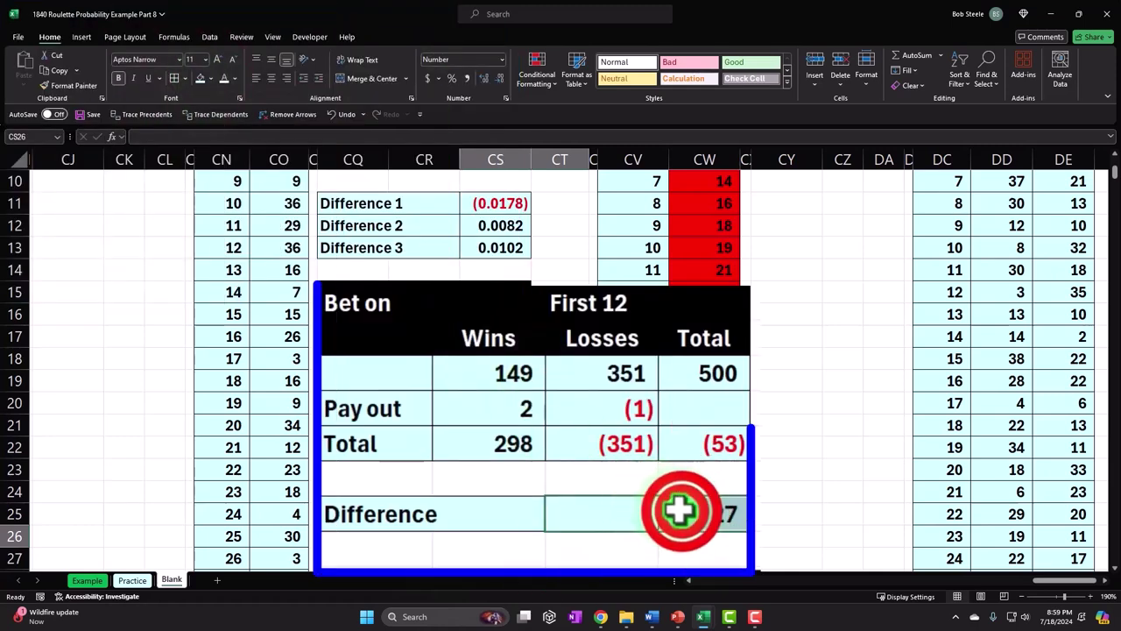
{"action": "double_click", "coordinate": [548, 535]}
{"action": "key", "text": "Return"}
{"action": "double_click", "coordinate": [560, 535]}
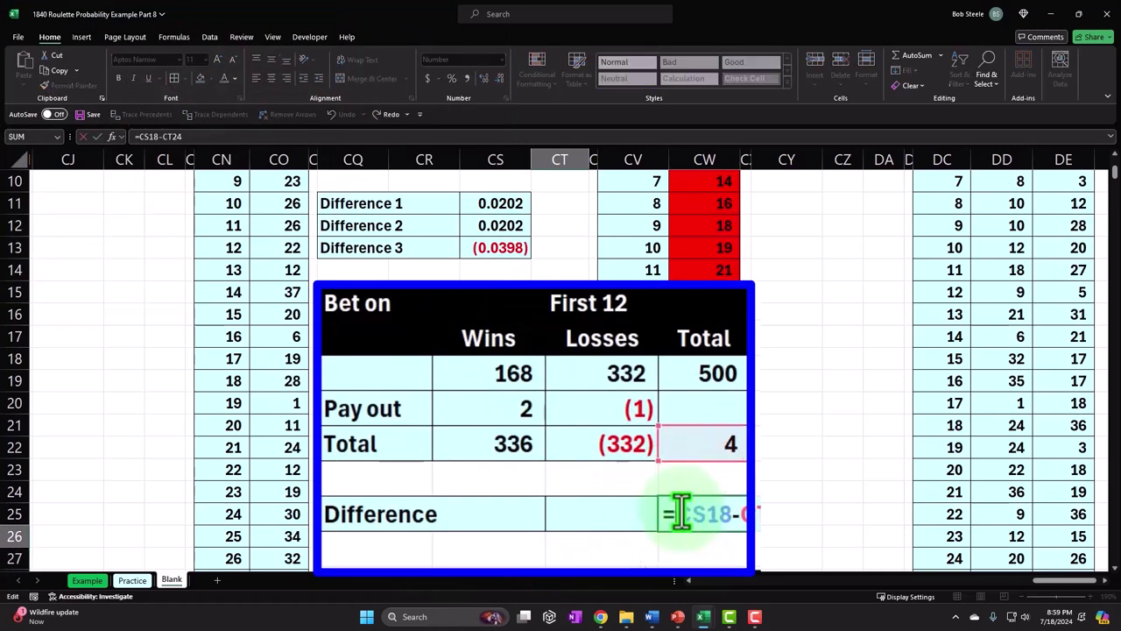
{"action": "key", "text": "Return"}
{"action": "left_click", "coordinate": [561, 535]}
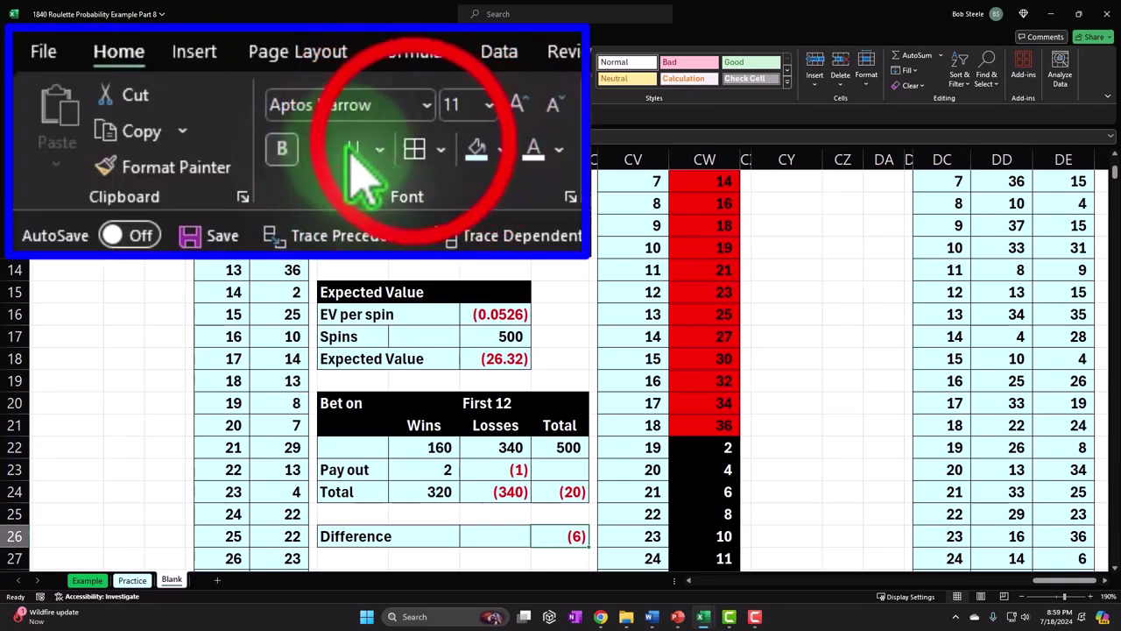
{"action": "scroll", "coordinate": [701, 374], "scroll_direction": "up", "scroll_amount": 3}
Step: Enter the heading Count in DF3, beside the Rand 2 column
{"action": "left_click", "coordinate": [809, 307]}
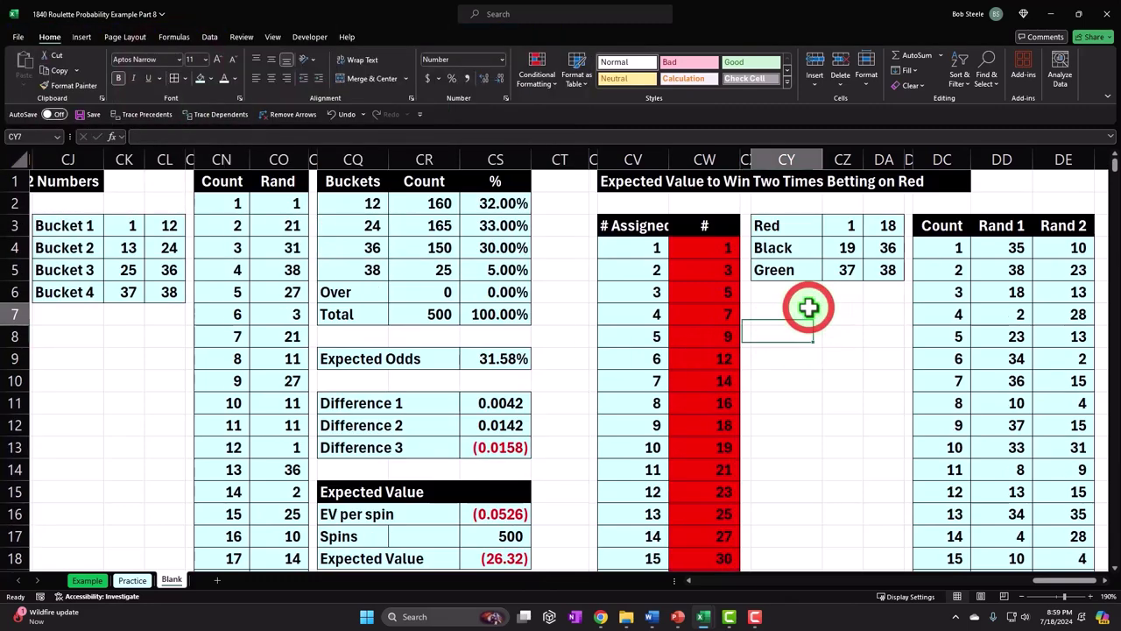
{"action": "key", "text": "Right"}
{"action": "key", "text": "Right"}
{"action": "key", "text": "Right"}
{"action": "key", "text": "Right"}
{"action": "key", "text": "Right"}
{"action": "key", "text": "Right"}
{"action": "key", "text": "Right"}
{"action": "key", "text": "Right"}
{"action": "key", "text": "Right"}
{"action": "key", "text": "Right"}
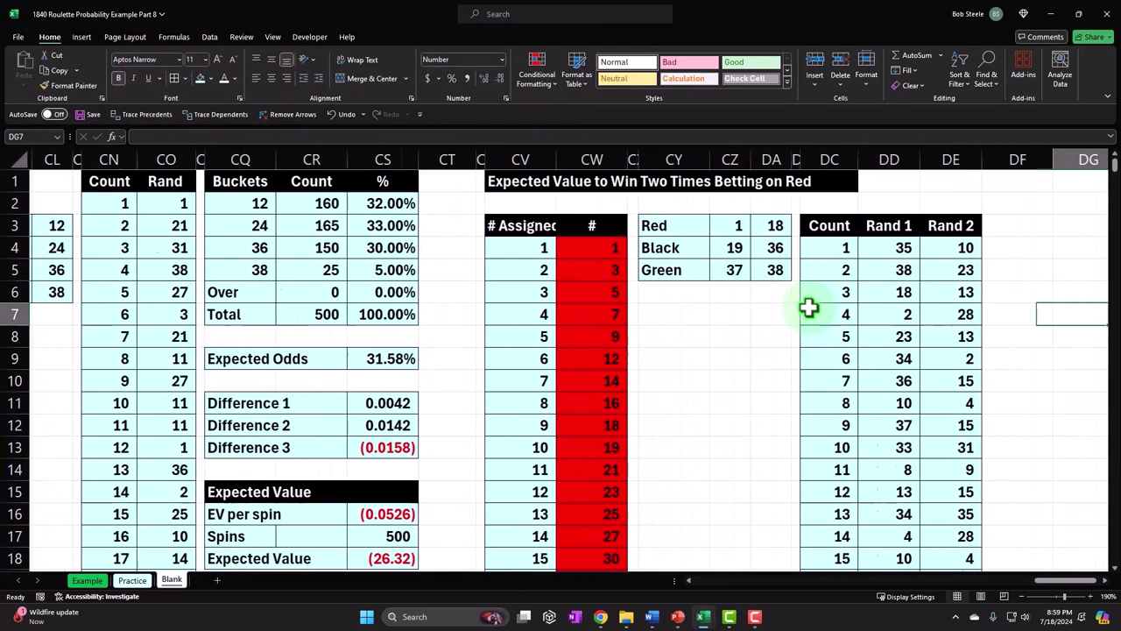
{"action": "key", "text": "Up"}
{"action": "key", "text": "Up"}
{"action": "key", "text": "Up"}
{"action": "key", "text": "Left"}
{"action": "key", "text": "Left"}
{"action": "key", "text": "Up"}
{"action": "key", "text": "Left"}
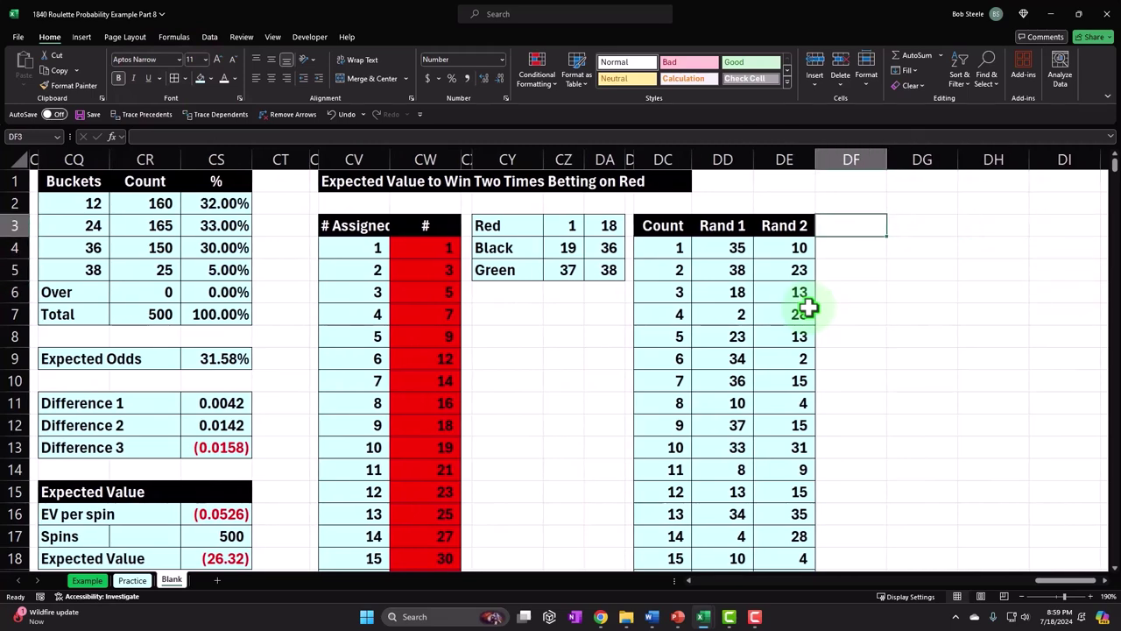
{"action": "type", "text": "Count"}
{"action": "key", "text": "ctrl+Return"}
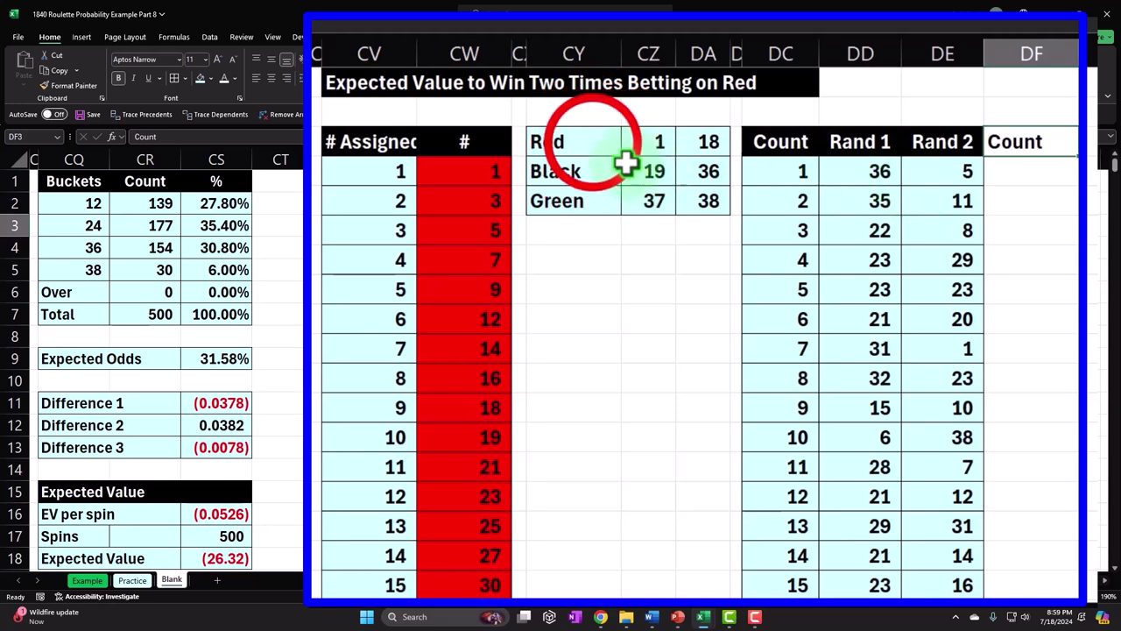
Step: Review the Red 1–18 range and the numbers assigned to red
{"action": "left_click_drag", "start_coordinate": [593, 143], "coordinate": [687, 147]}
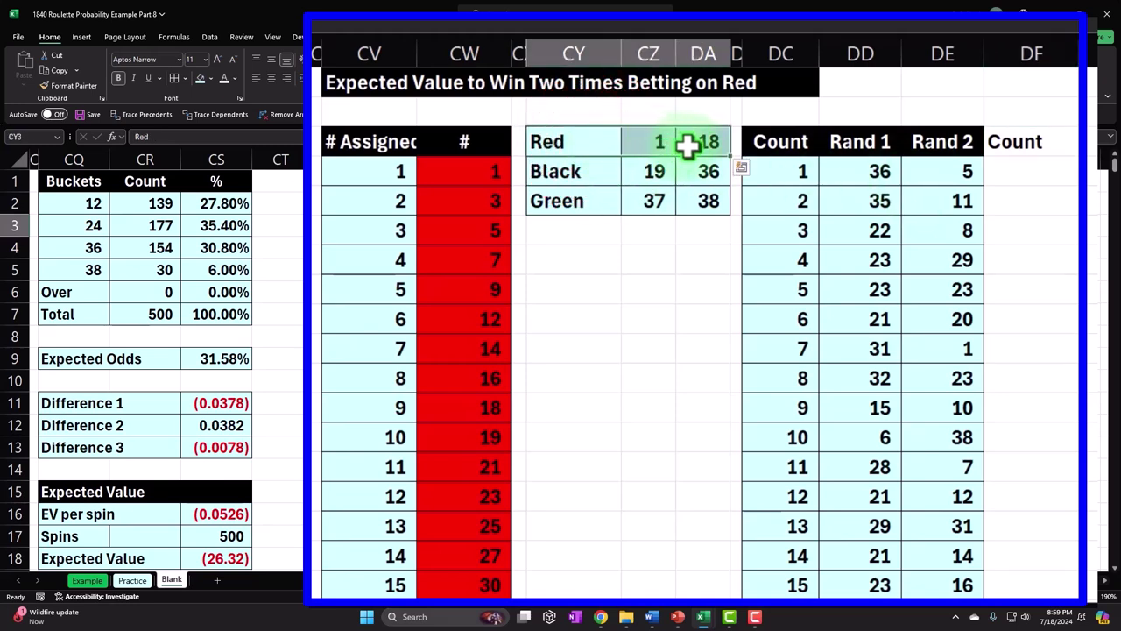
{"action": "left_click", "coordinate": [386, 180]}
{"action": "left_click_drag", "start_coordinate": [386, 180], "coordinate": [350, 388]}
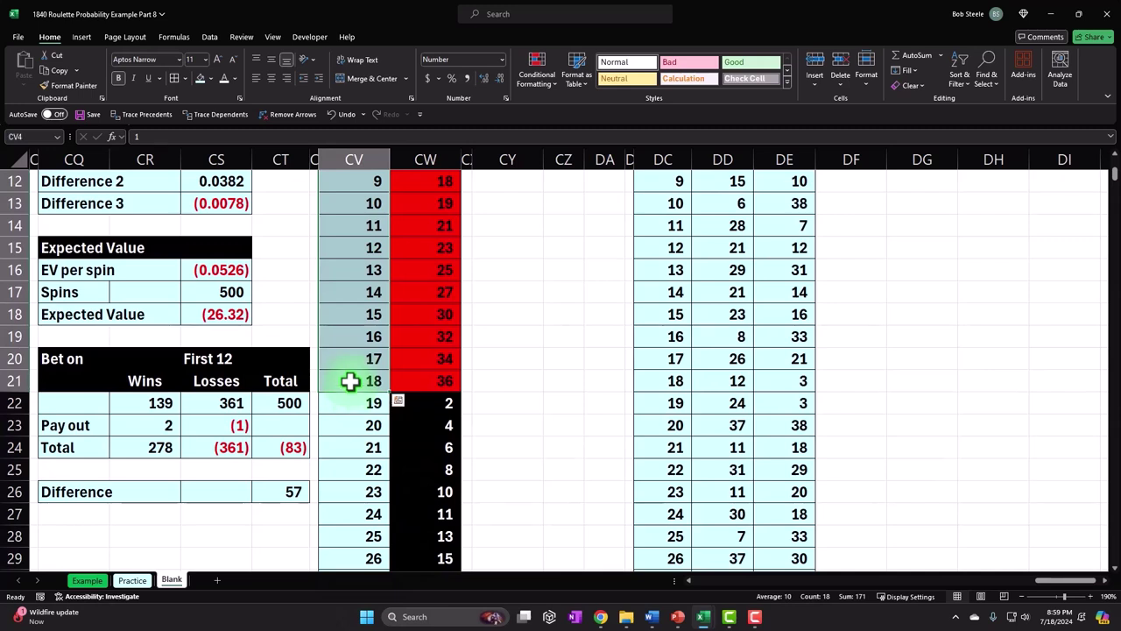
{"action": "left_click", "coordinate": [356, 254]}
{"action": "key", "text": "Right"}
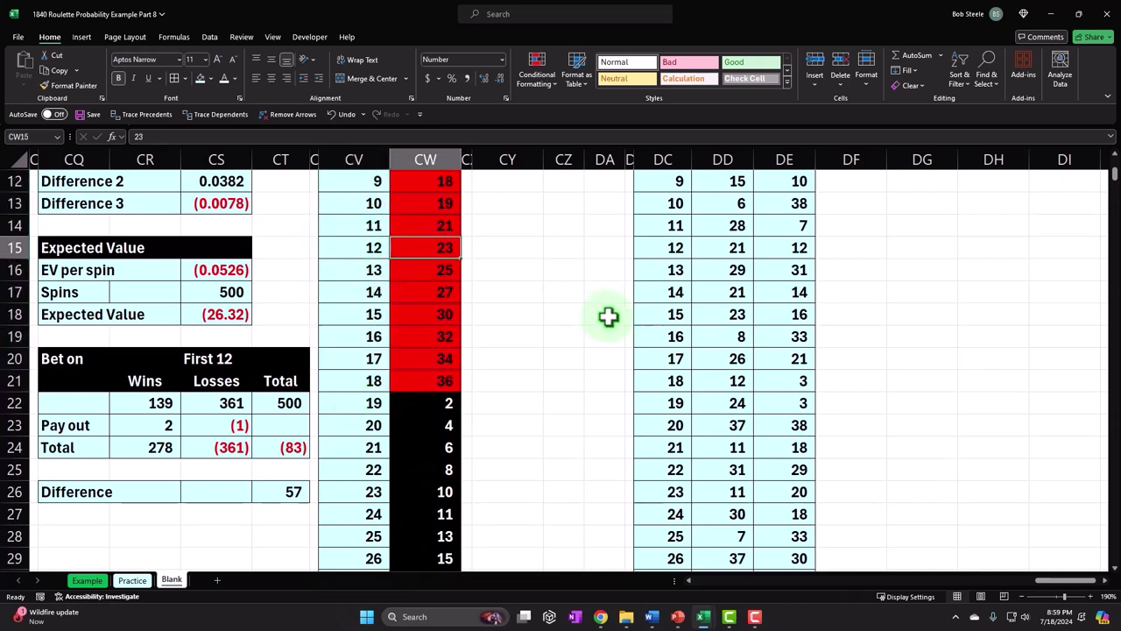
{"action": "scroll", "coordinate": [661, 332], "scroll_direction": "up", "scroll_amount": 4}
Step: Give the Count header a black fill with white text
{"action": "left_click", "coordinate": [845, 225]}
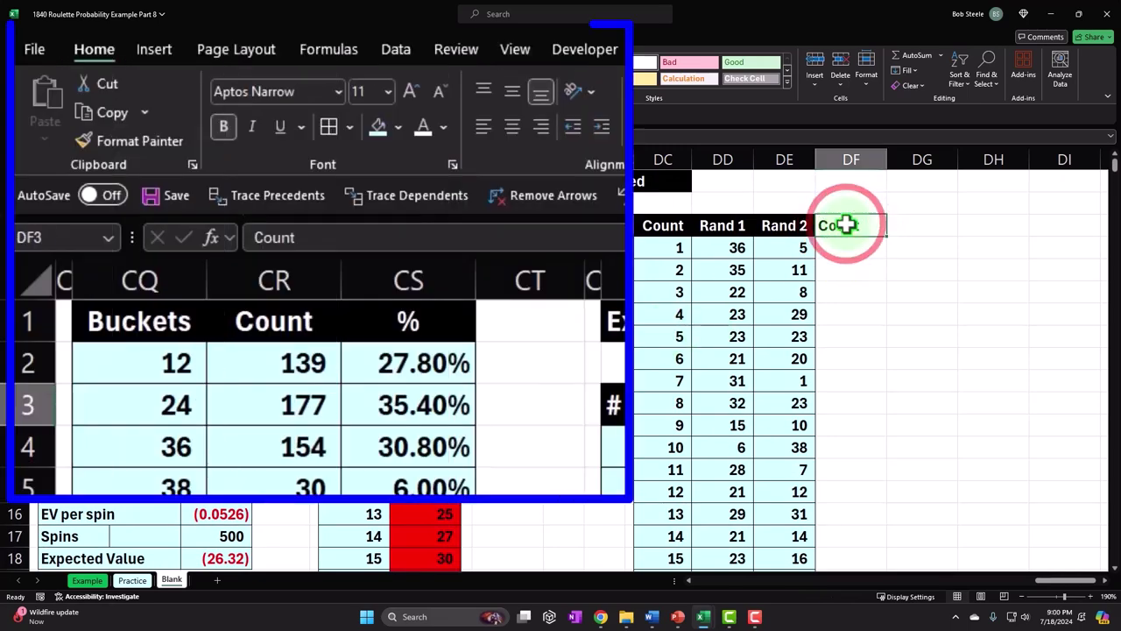
{"action": "left_click", "coordinate": [397, 129]}
{"action": "left_click", "coordinate": [395, 185]}
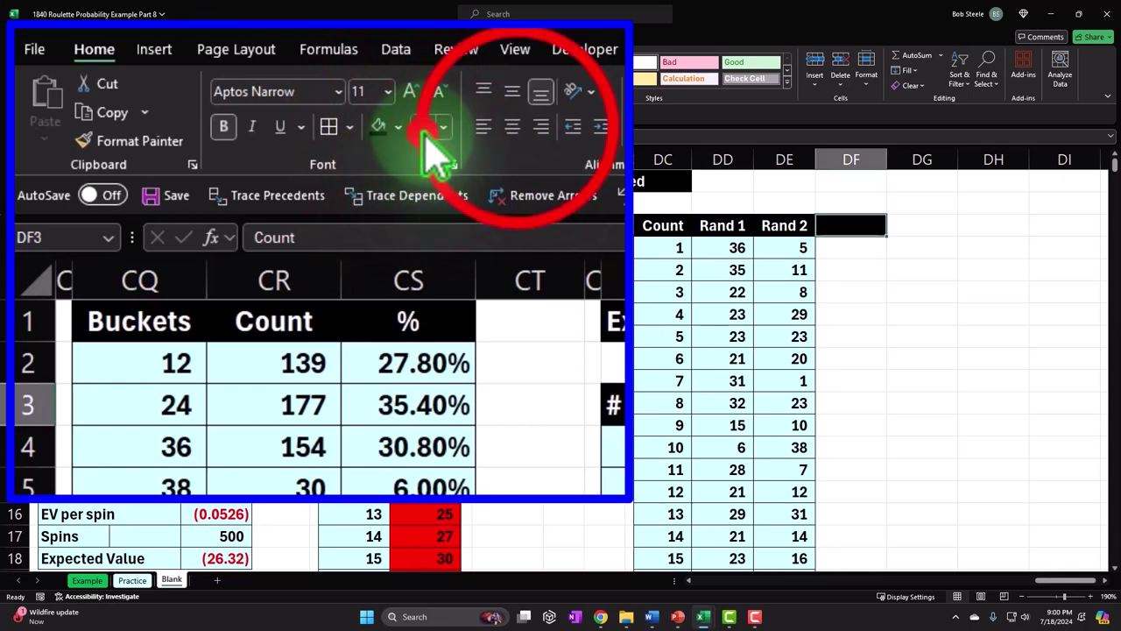
{"action": "left_click", "coordinate": [424, 130]}
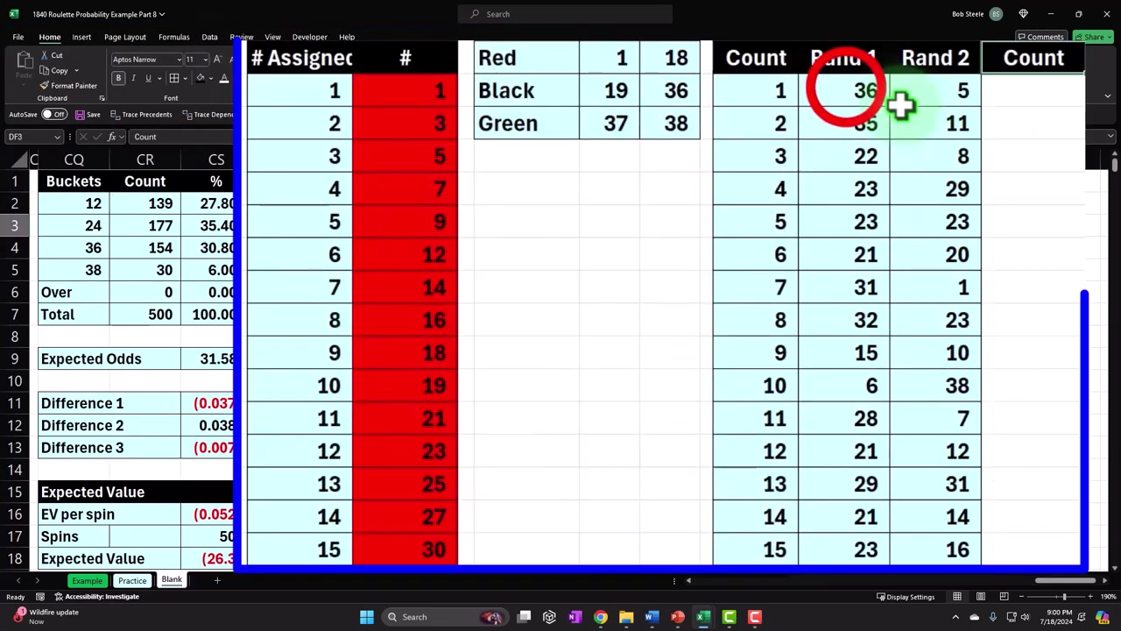
{"action": "left_click_drag", "start_coordinate": [853, 87], "coordinate": [895, 93]}
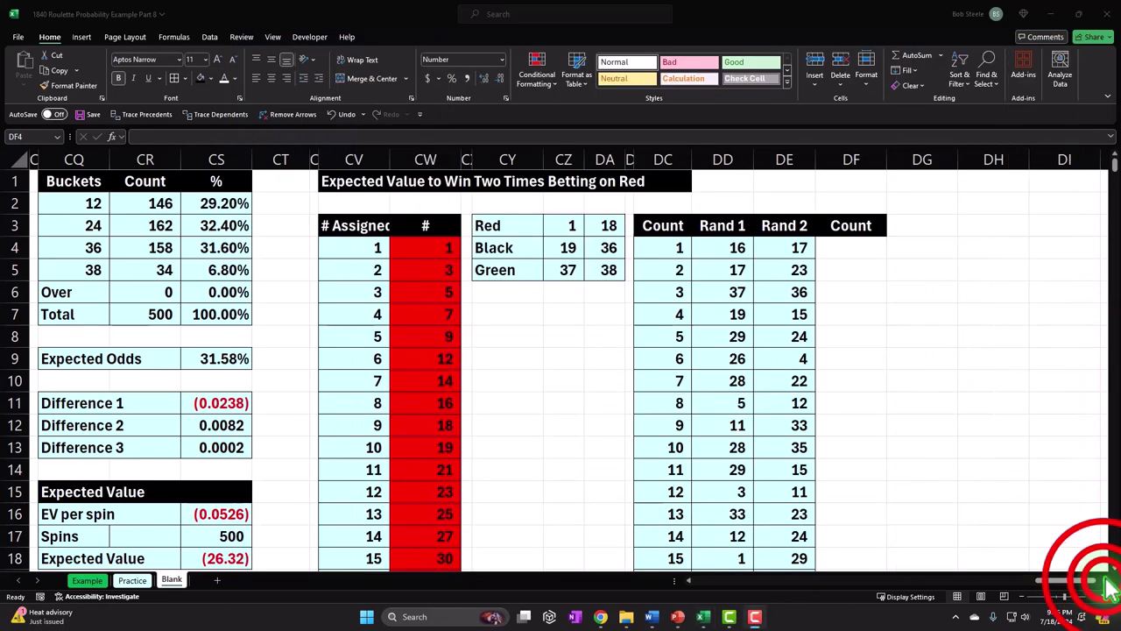
{"action": "left_click", "coordinate": [1104, 580]}
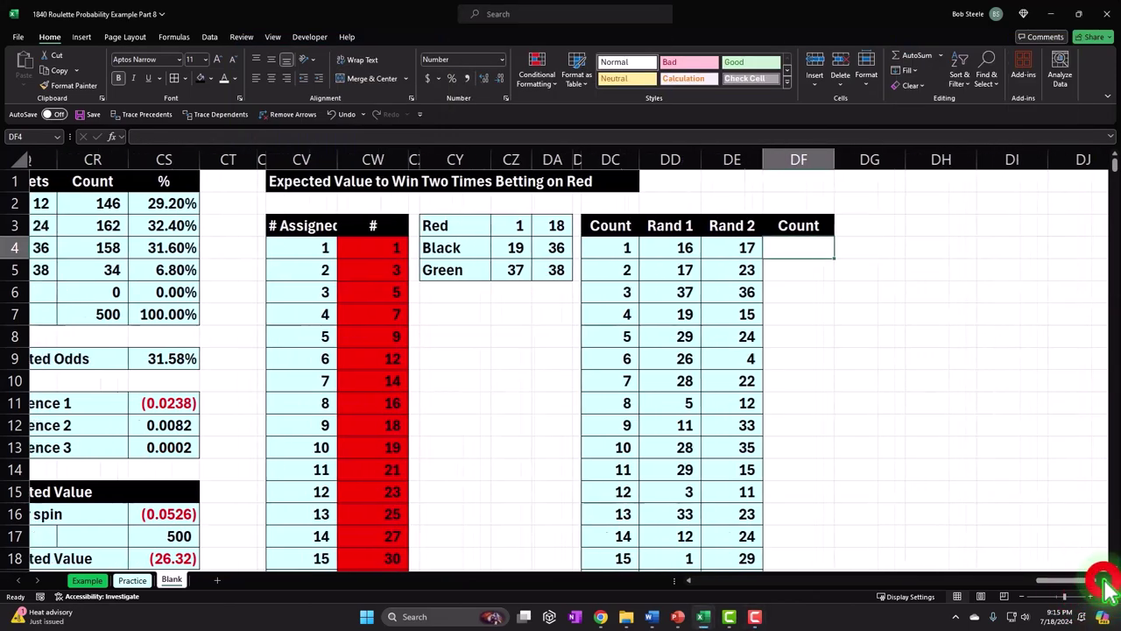
Step: Start a COUNTIFS in DF4 with the first criterion DD4,"<"&CZ4
{"action": "left_click", "coordinate": [1104, 580]}
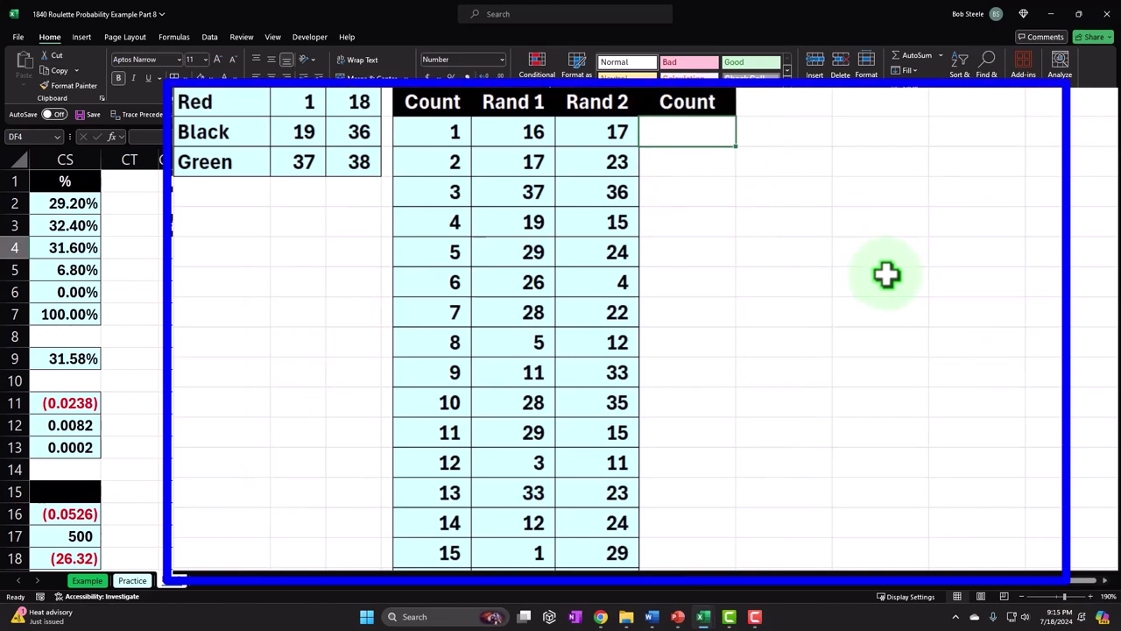
{"action": "type", "text": "=cou"}
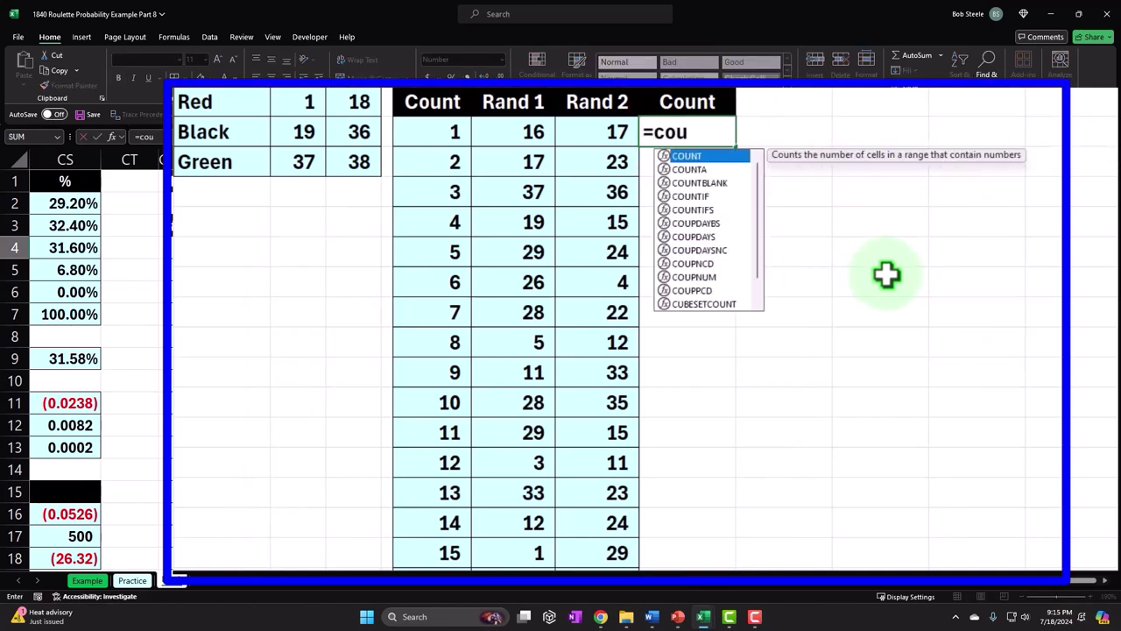
{"action": "type", "text": "ntifs"}
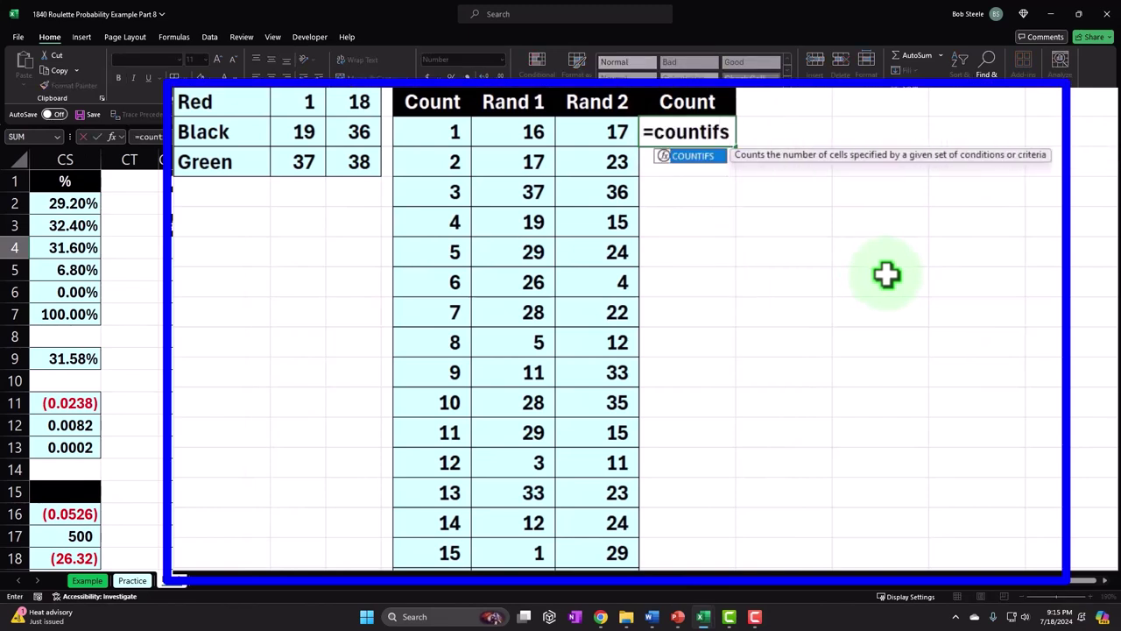
{"action": "key", "text": "Tab"}
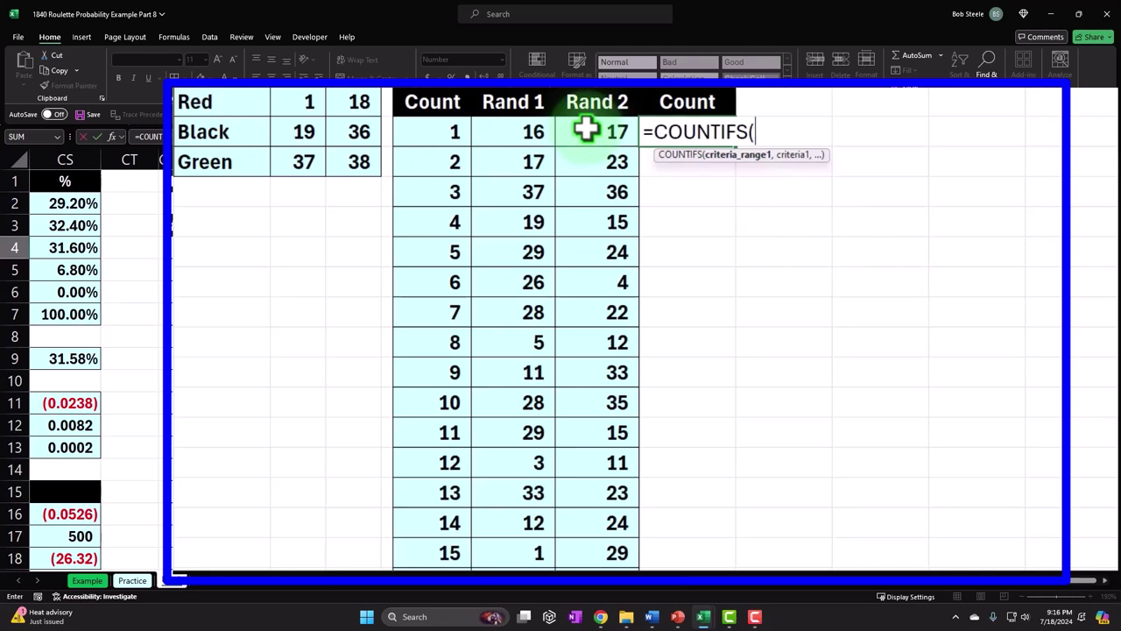
{"action": "left_click", "coordinate": [532, 130]}
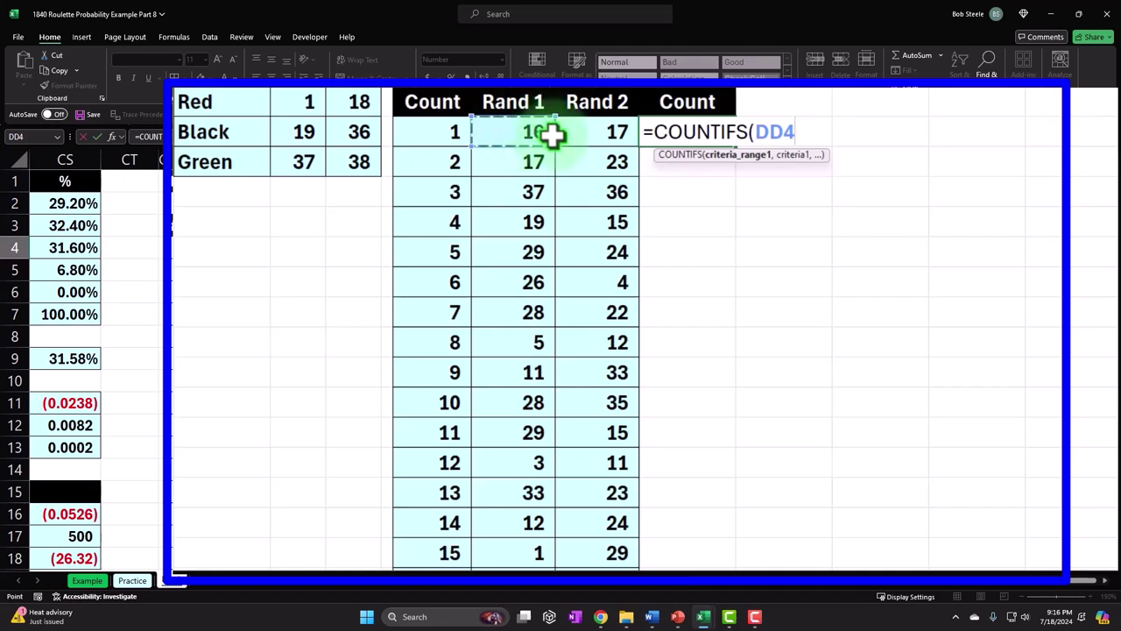
{"action": "type", "text": ","}
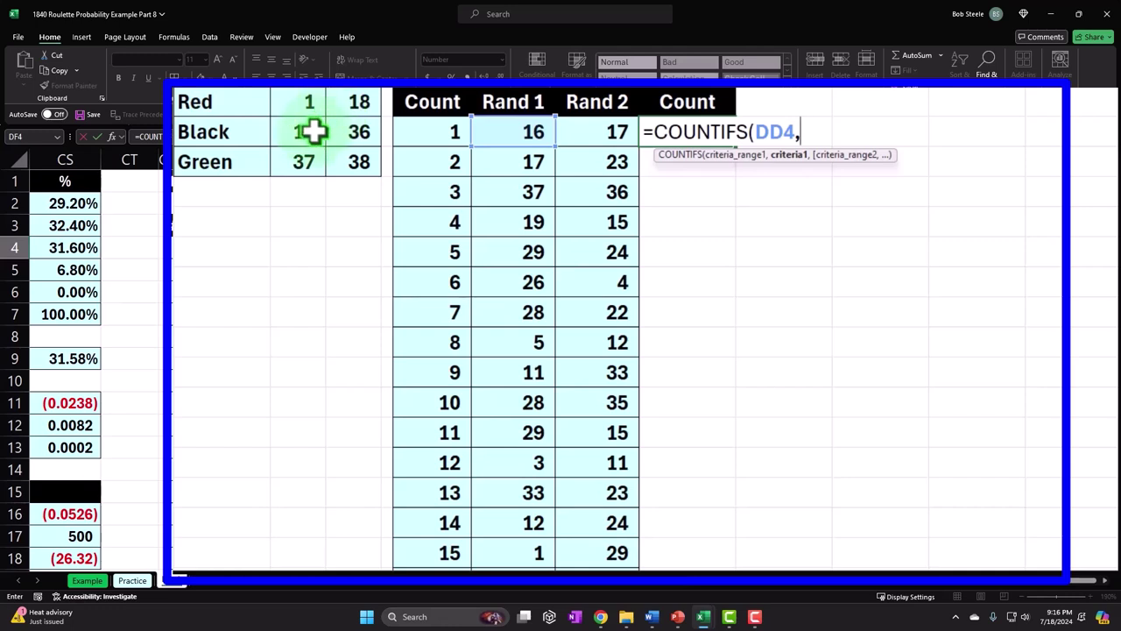
{"action": "type", "text": "<"}
{"action": "left_click", "coordinate": [313, 132]}
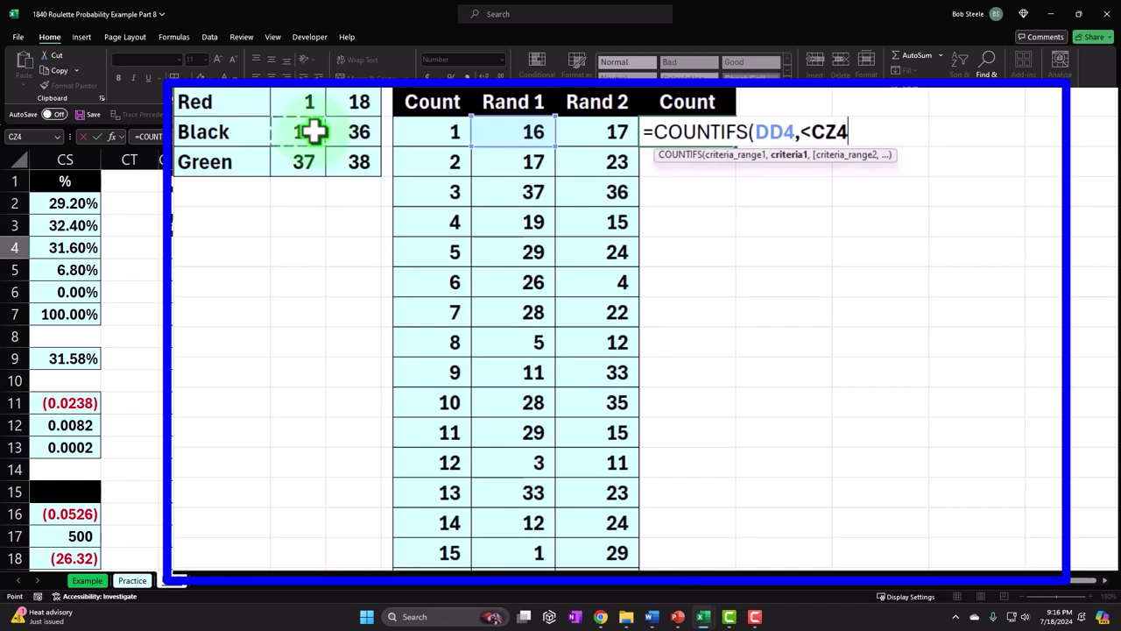
{"action": "left_click", "coordinate": [799, 131]}
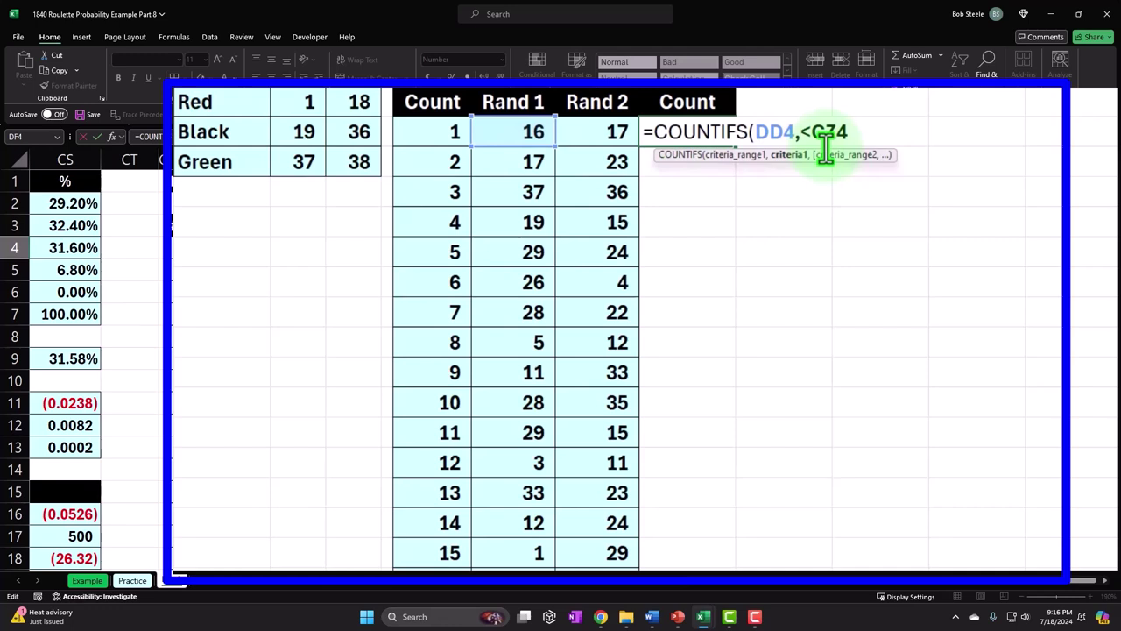
{"action": "type", "text": "\"<\"&CZ4"}
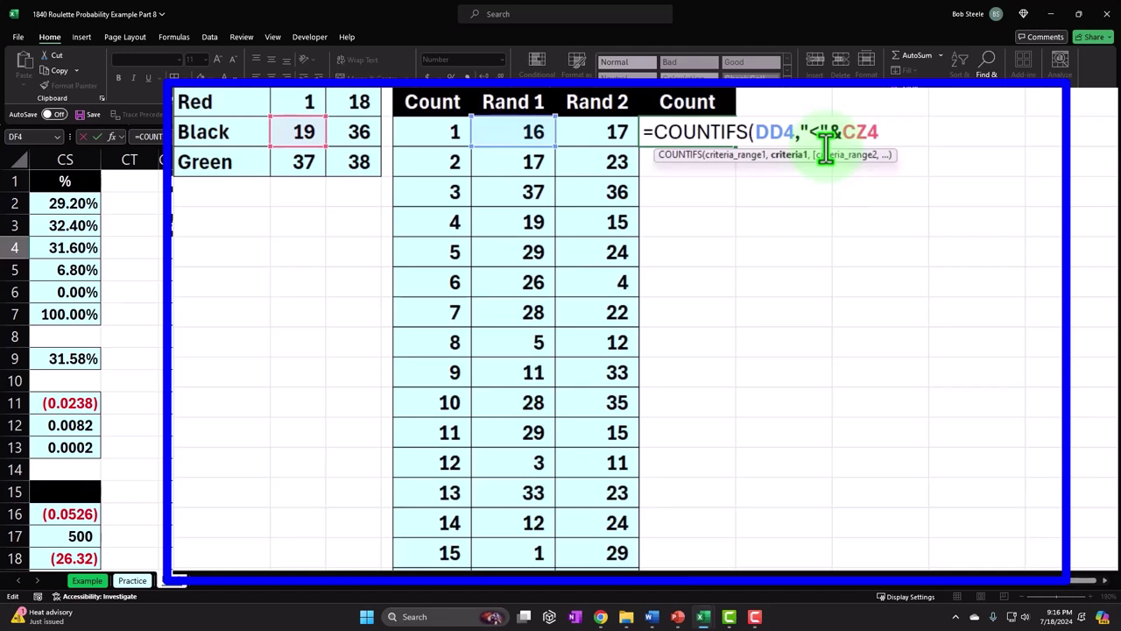
{"action": "type", "text": ","}
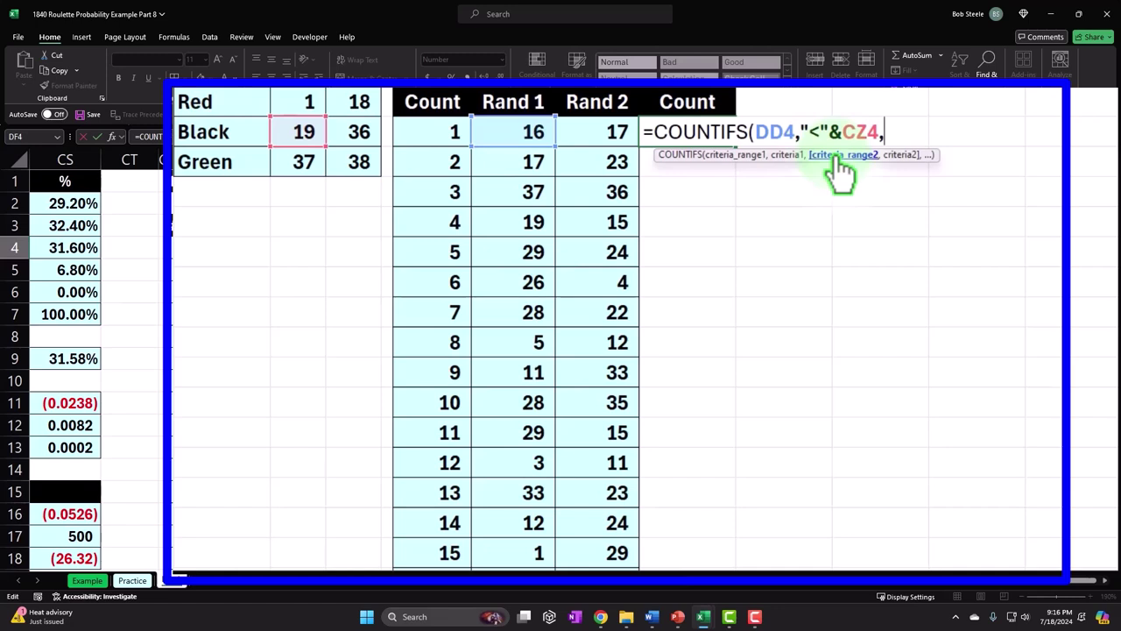
Step: Add the second criterion DE4,"<"&CZ4 and enter the formula, which returns 1
{"action": "left_click", "coordinate": [573, 131]}
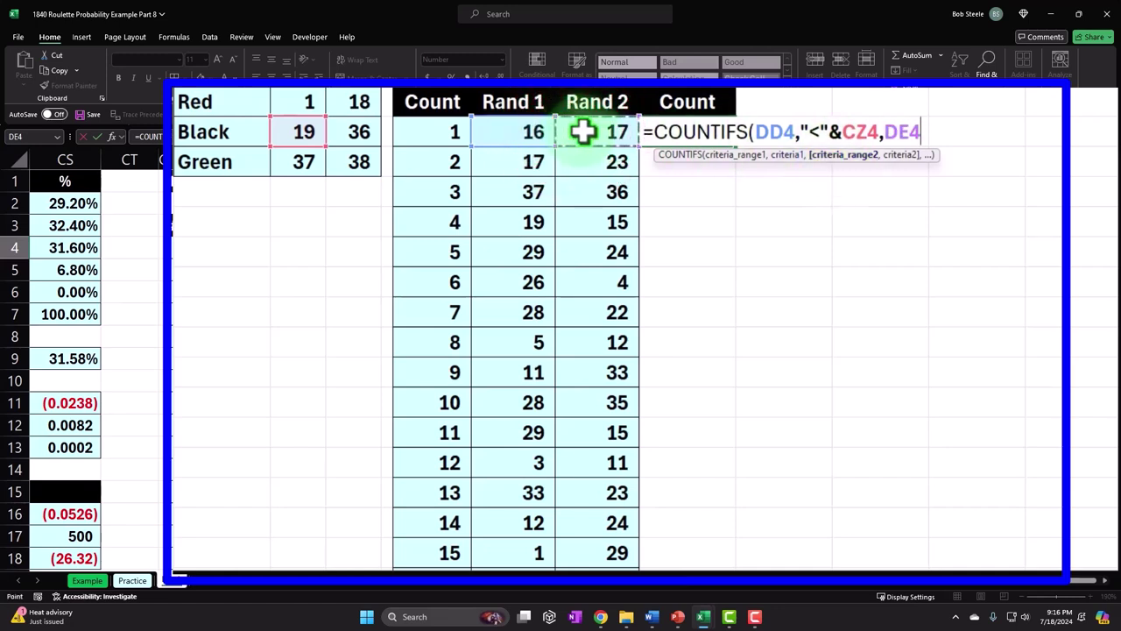
{"action": "type", "text": ","}
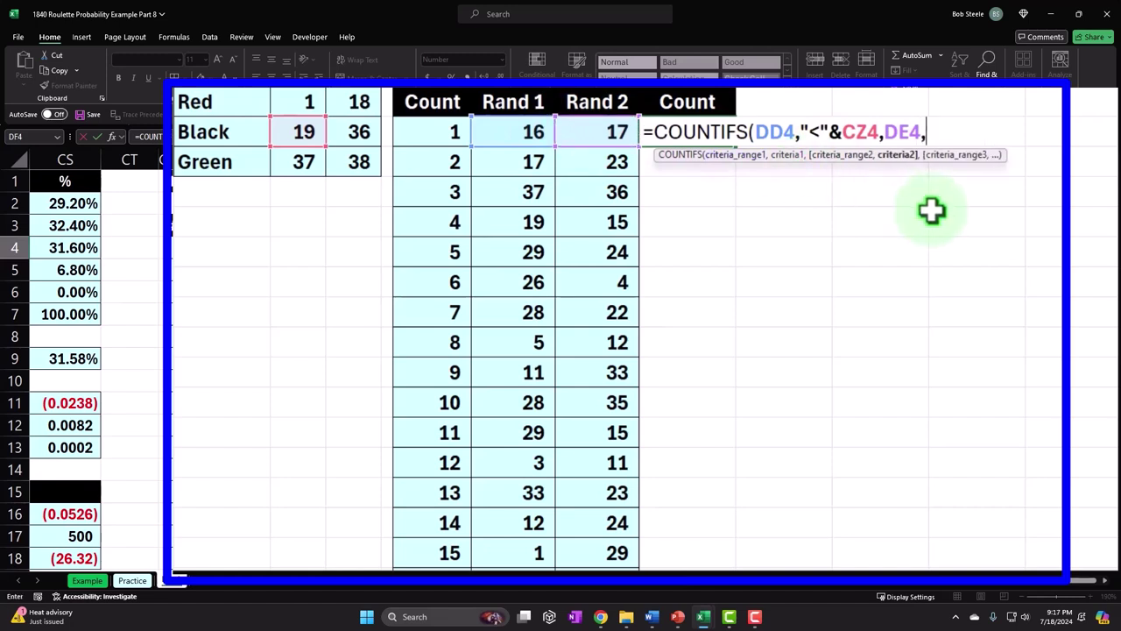
{"action": "type", "text": "<"}
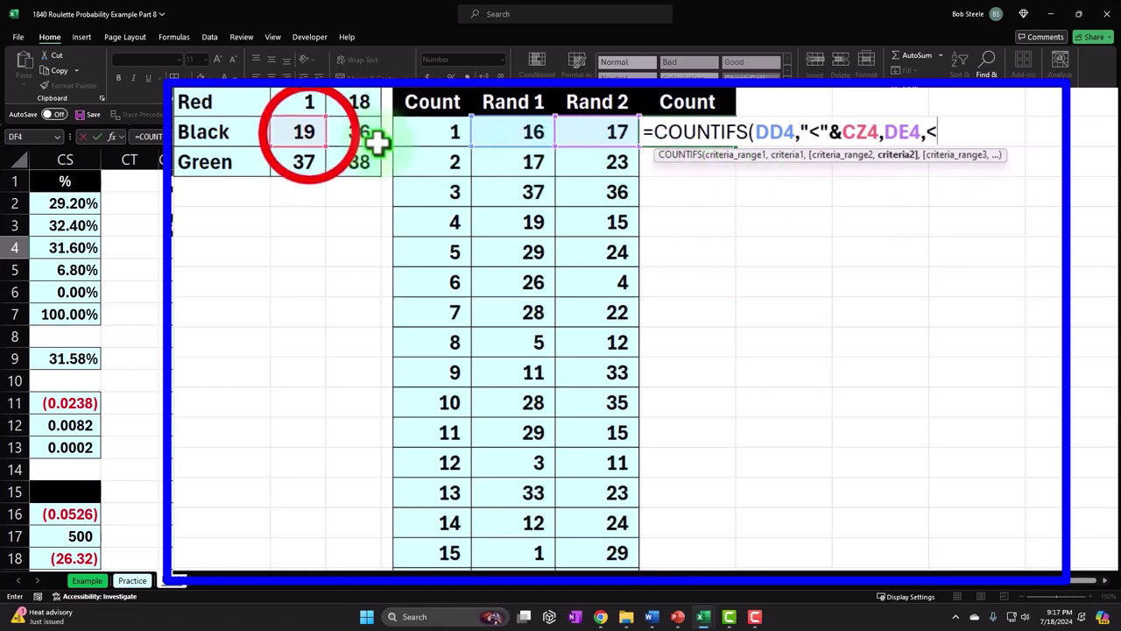
{"action": "left_click", "coordinate": [309, 132]}
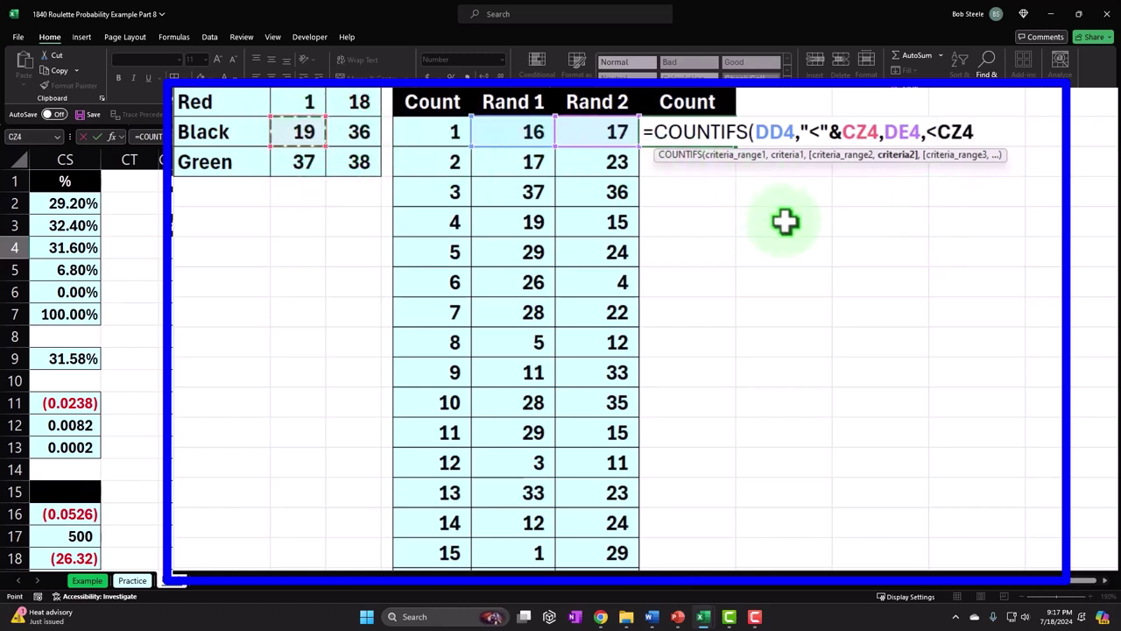
{"action": "key", "text": "Left"}
{"action": "key", "text": "Left"}
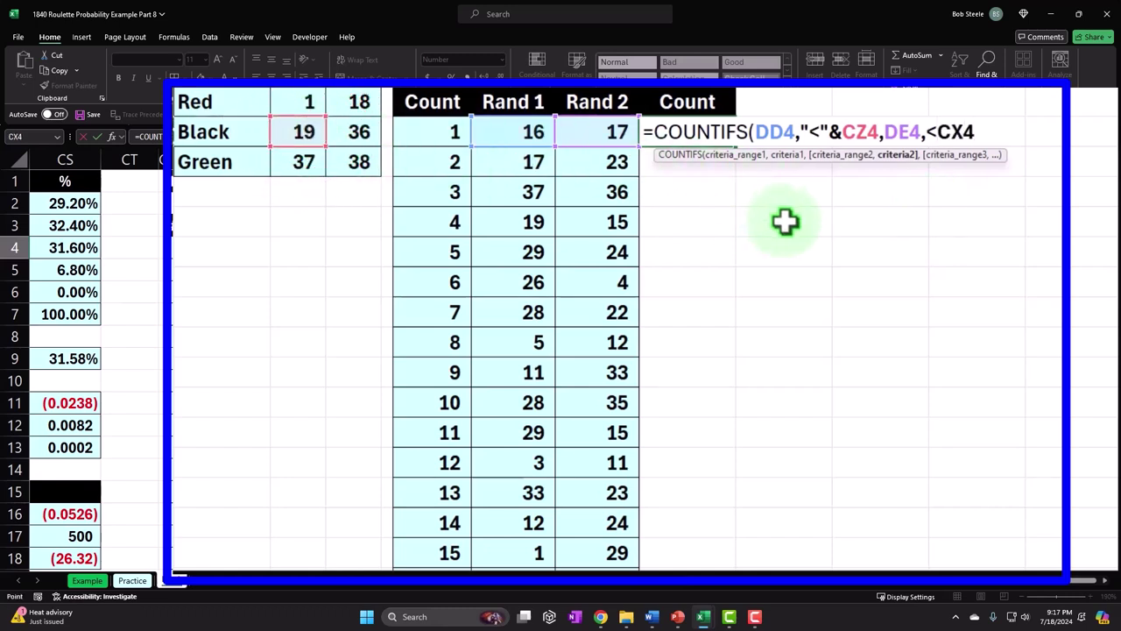
{"action": "left_click", "coordinate": [299, 132]}
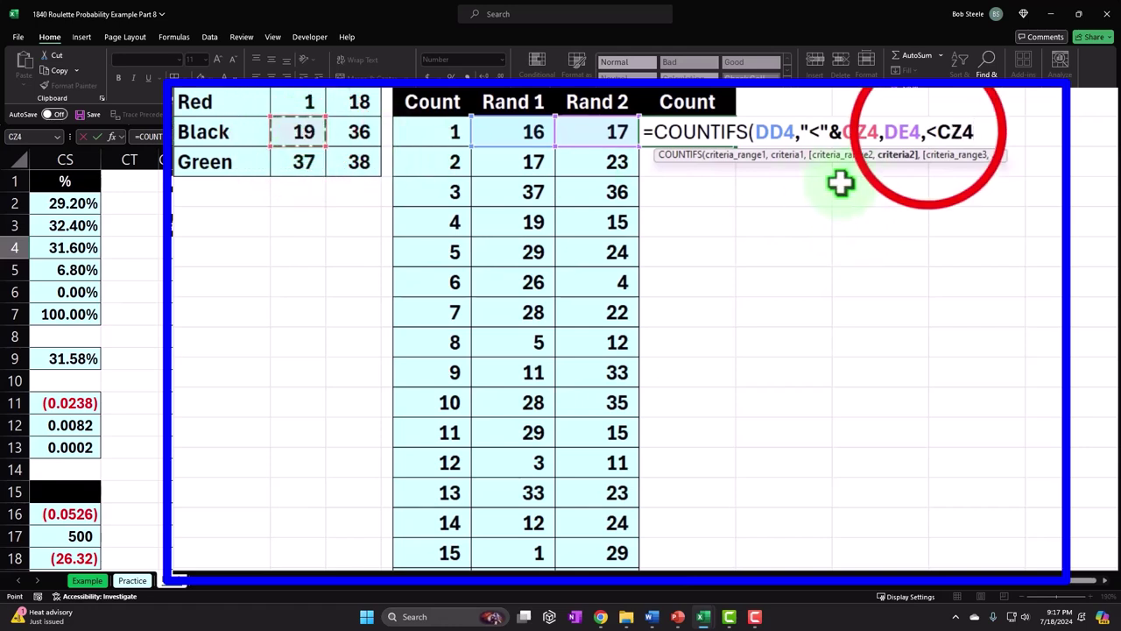
{"action": "left_click", "coordinate": [927, 132]}
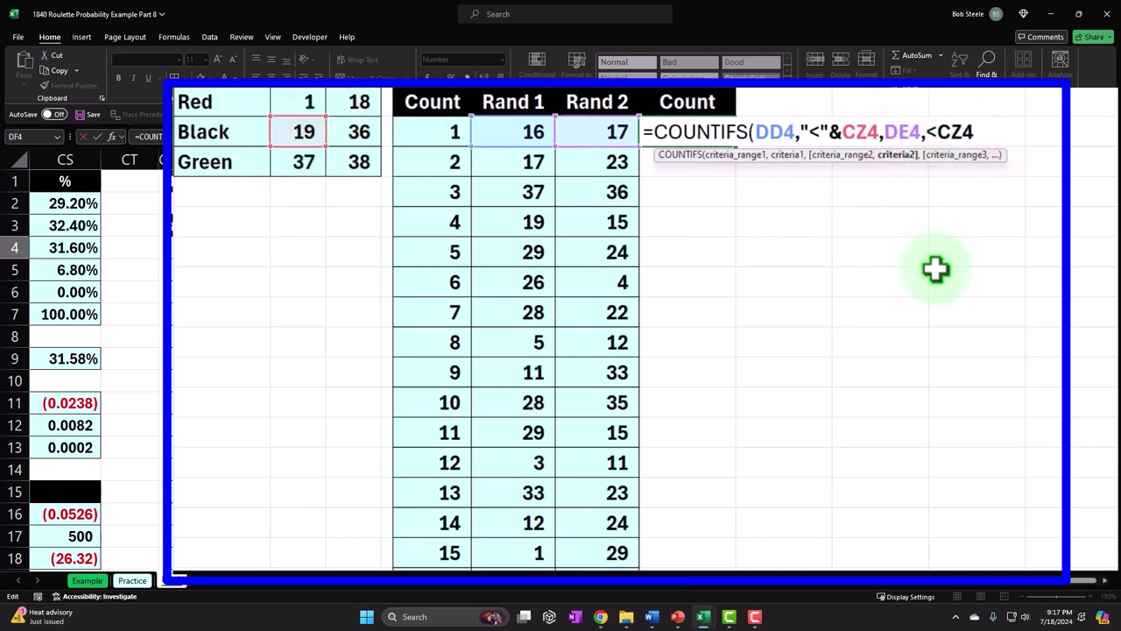
{"action": "type", "text": "\"<"}
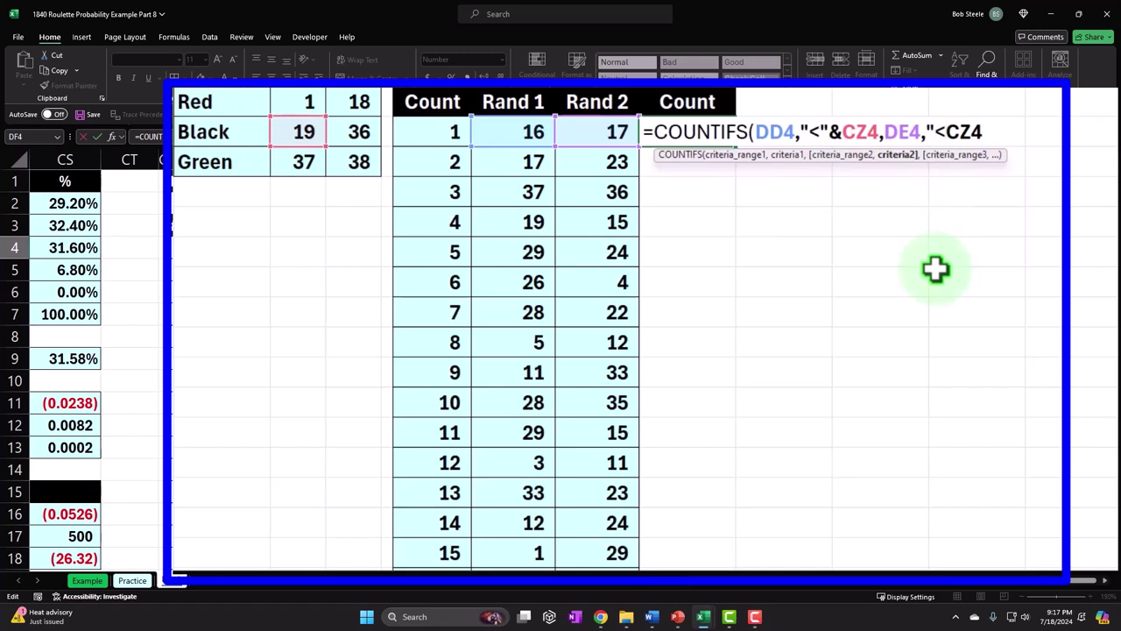
{"action": "type", "text": "\"&CZ4"}
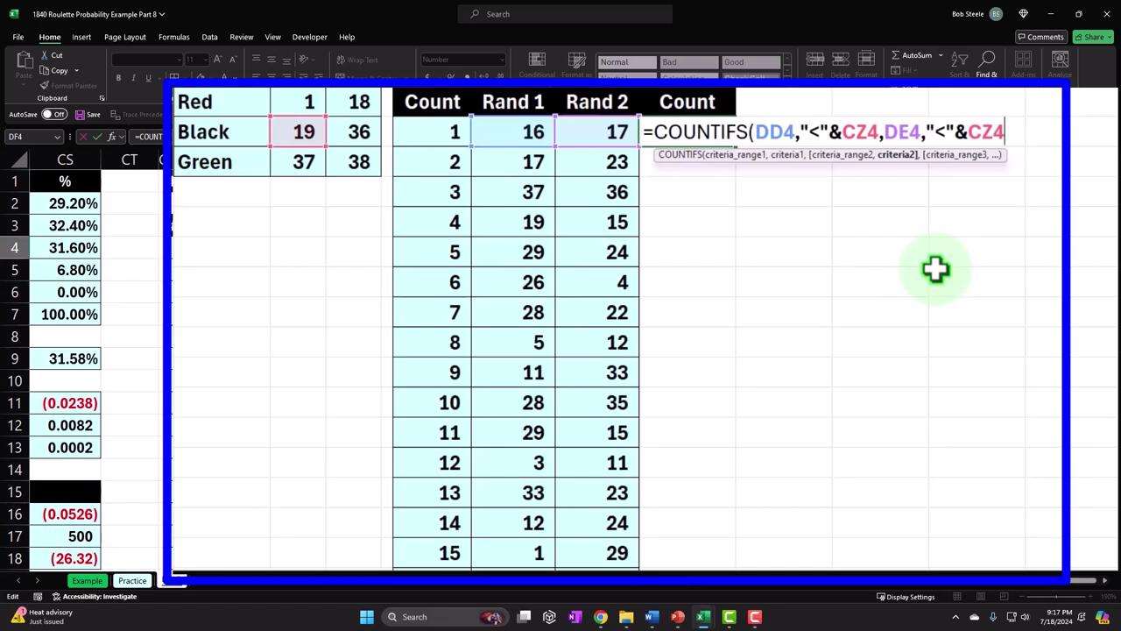
{"action": "type", "text": ")"}
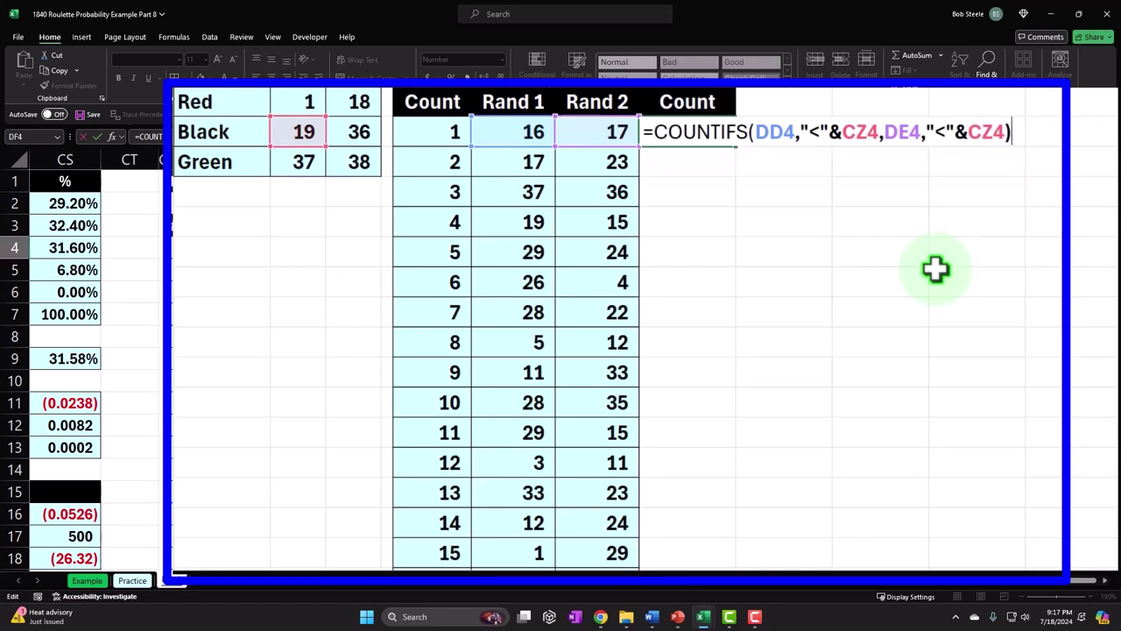
{"action": "key", "text": "Return"}
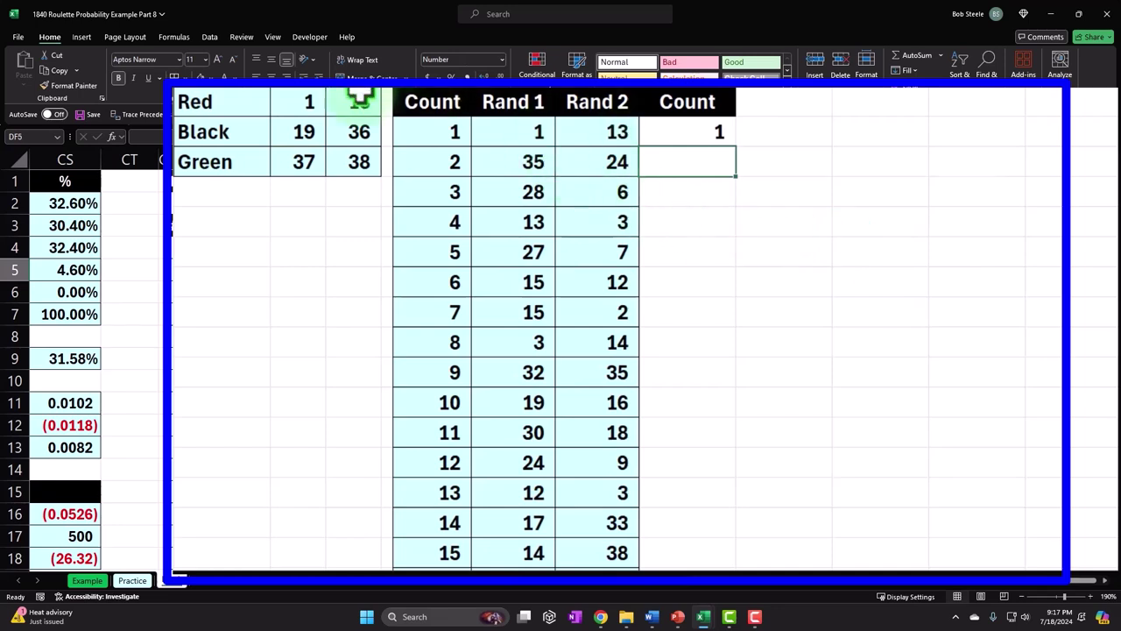
Step: Lock both CZ4 references in DF4's COUNTIFS to $CZ$4 and re-enter it
{"action": "left_click", "coordinate": [543, 133]}
{"action": "double_click", "coordinate": [543, 132]}
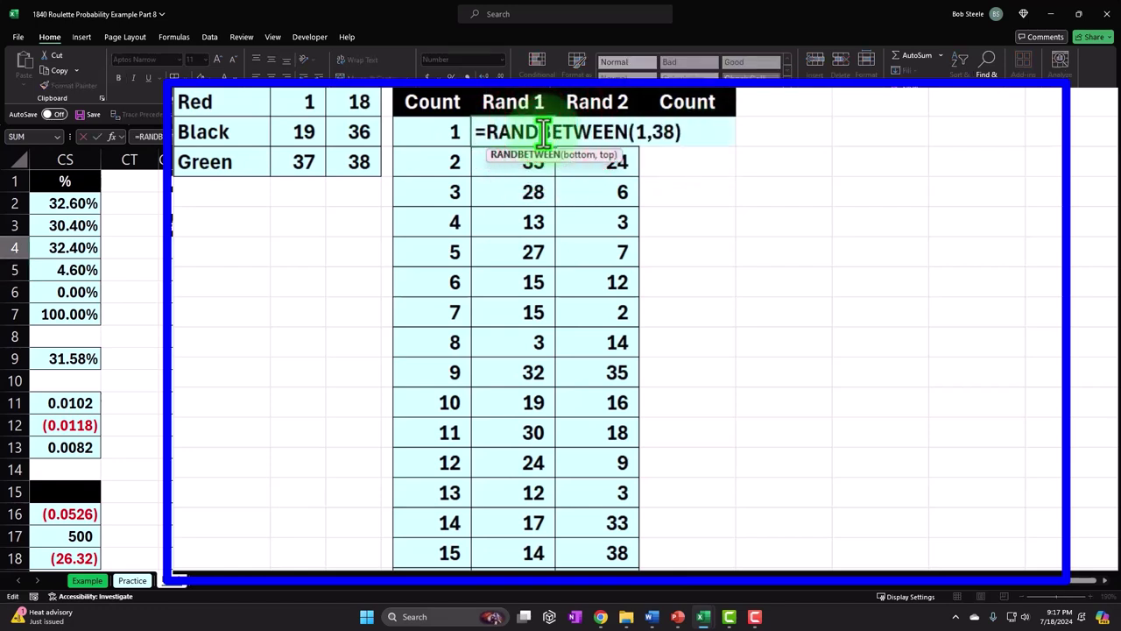
{"action": "key", "text": "Return"}
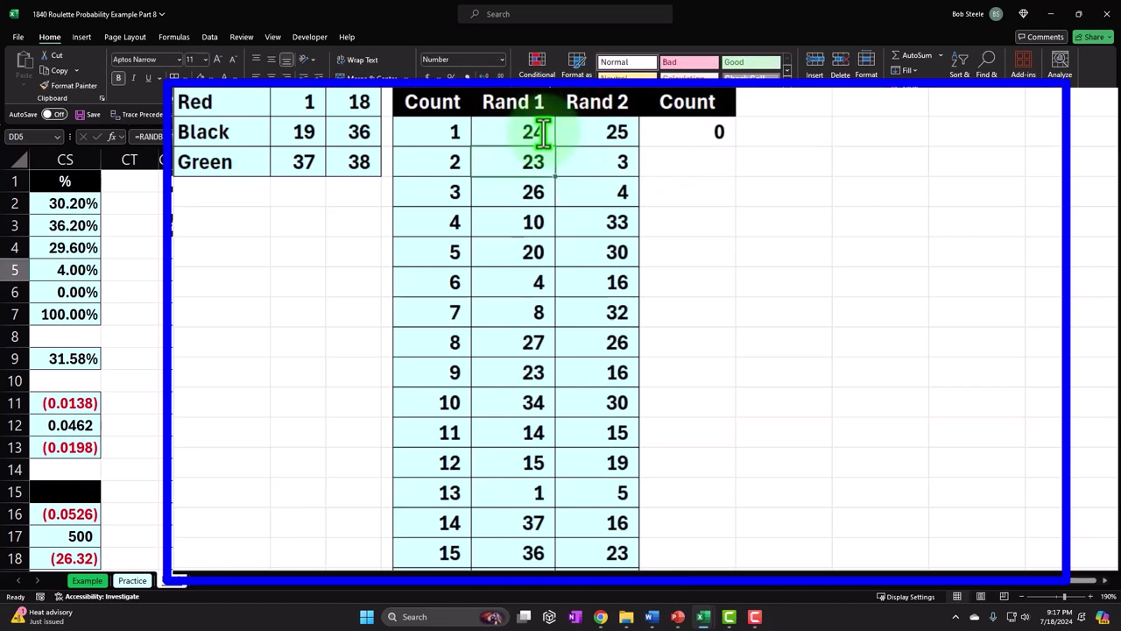
{"action": "left_click", "coordinate": [684, 129]}
{"action": "double_click", "coordinate": [684, 132]}
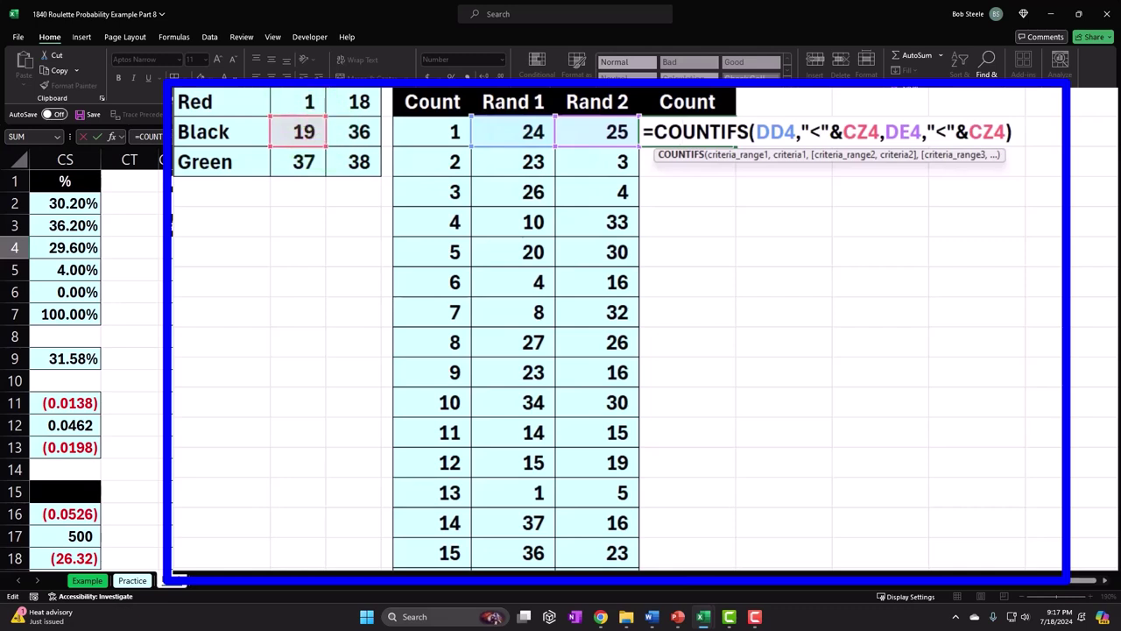
{"action": "left_click", "coordinate": [856, 133]}
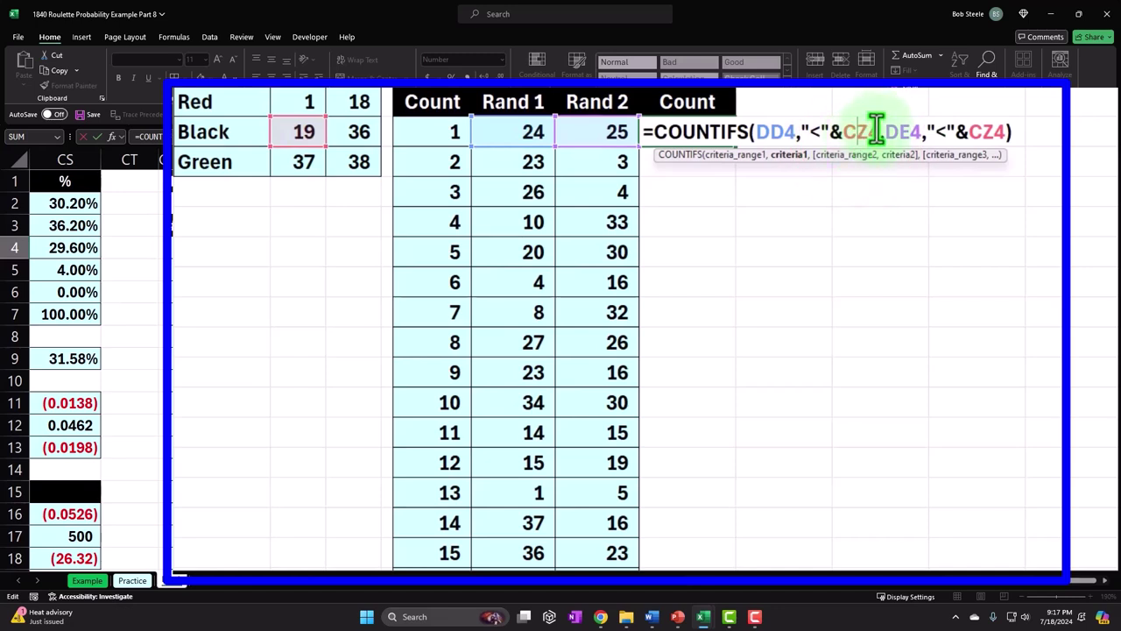
{"action": "key", "text": "F4"}
{"action": "left_click", "coordinate": [1014, 133]}
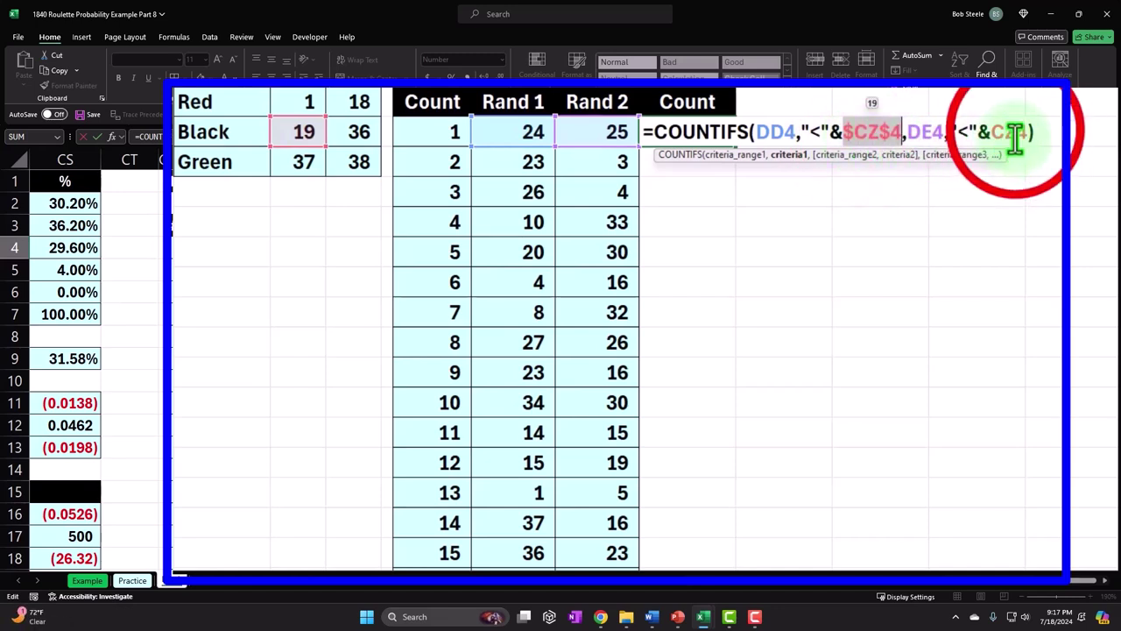
{"action": "left_click", "coordinate": [1032, 124]}
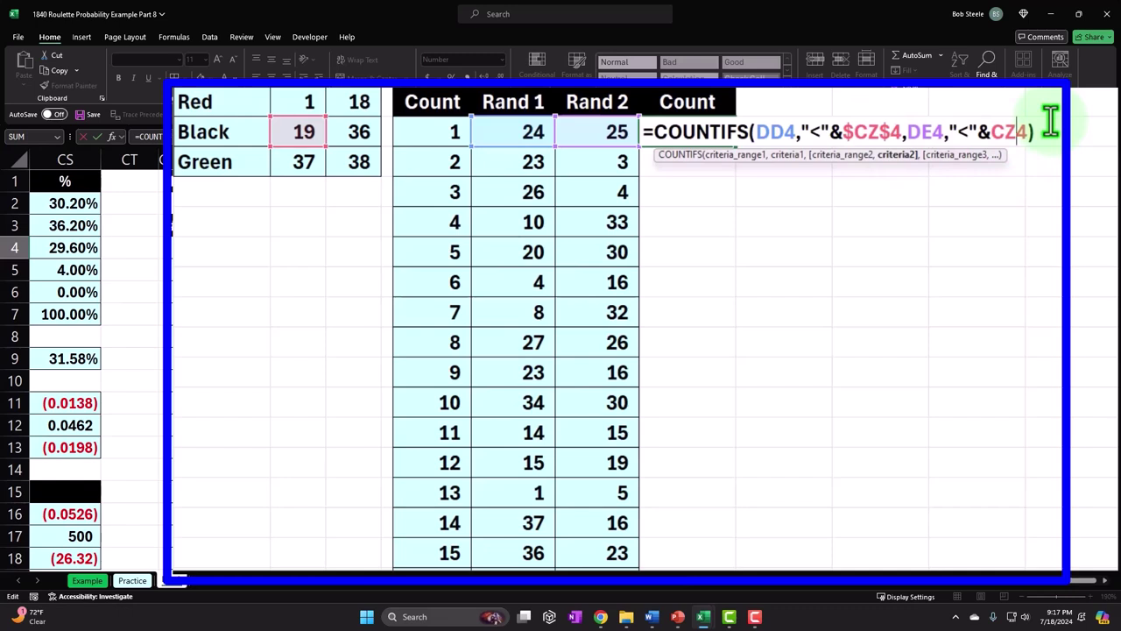
{"action": "type", "text": ")"}
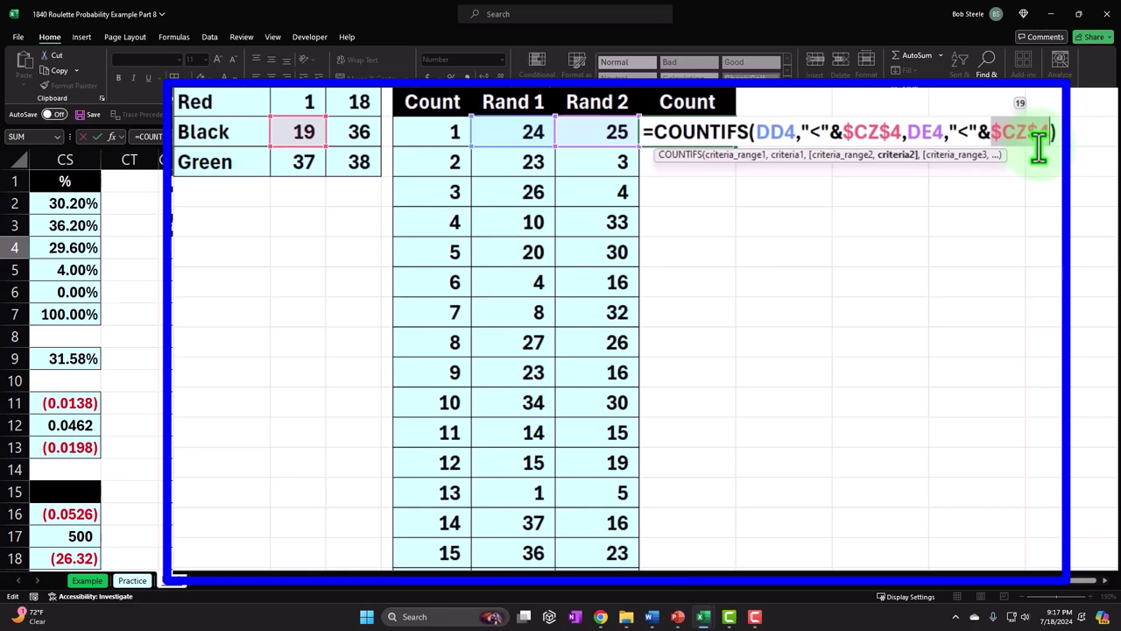
{"action": "key", "text": "Return"}
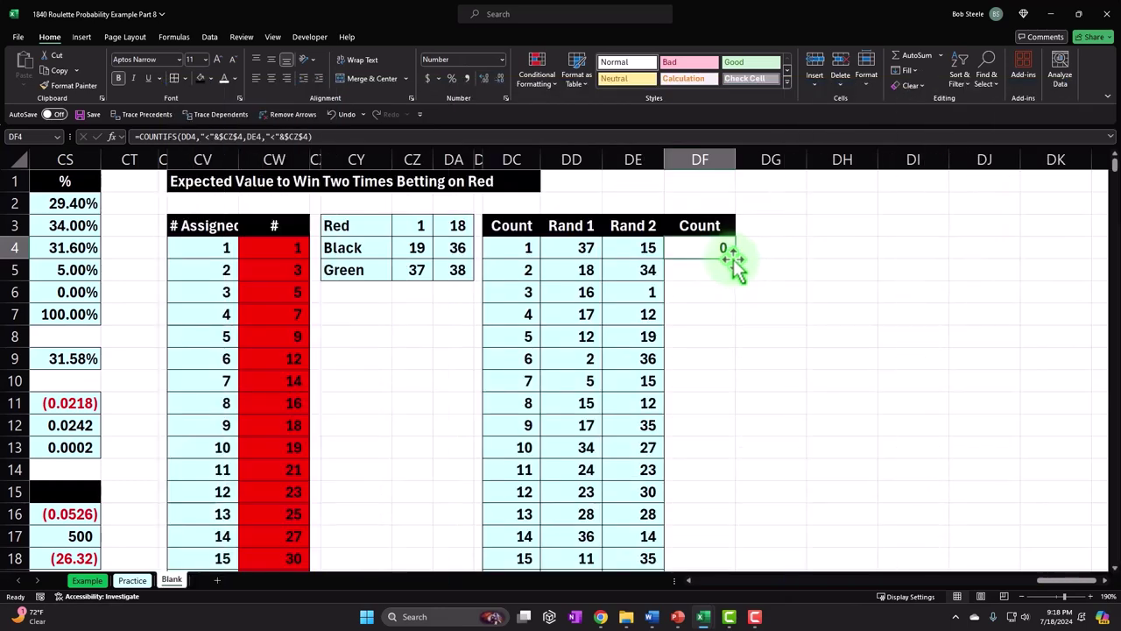
Step: Copy the double-red COUNTIFS down all 500 rows of the Count column
{"action": "left_click", "coordinate": [725, 139]}
{"action": "double_click", "coordinate": [736, 259]}
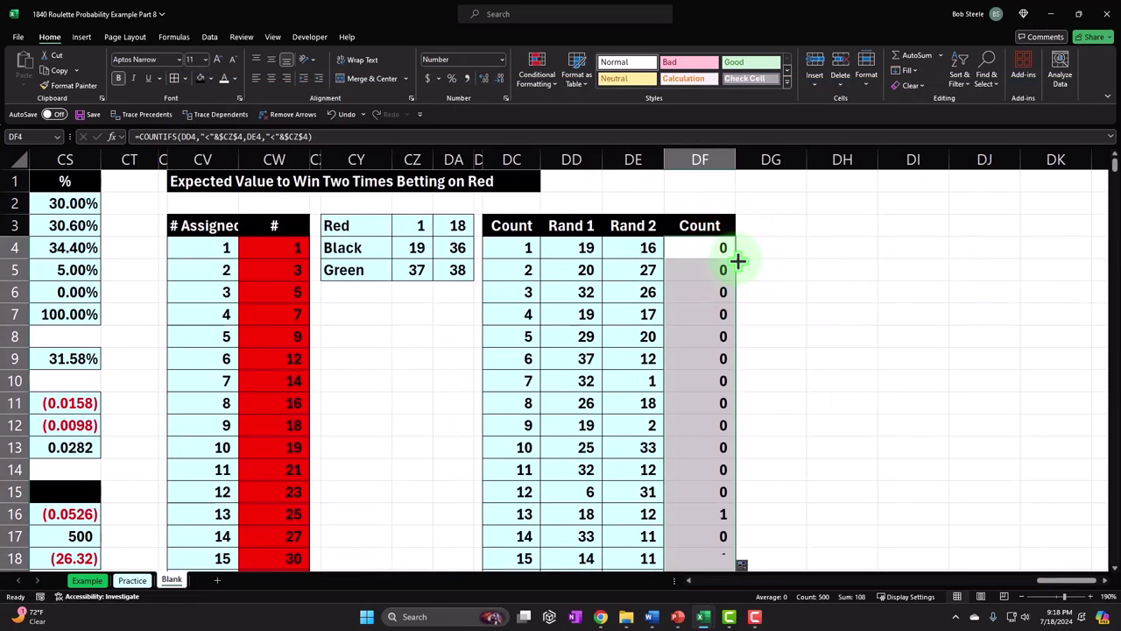
{"action": "left_click", "coordinate": [634, 251]}
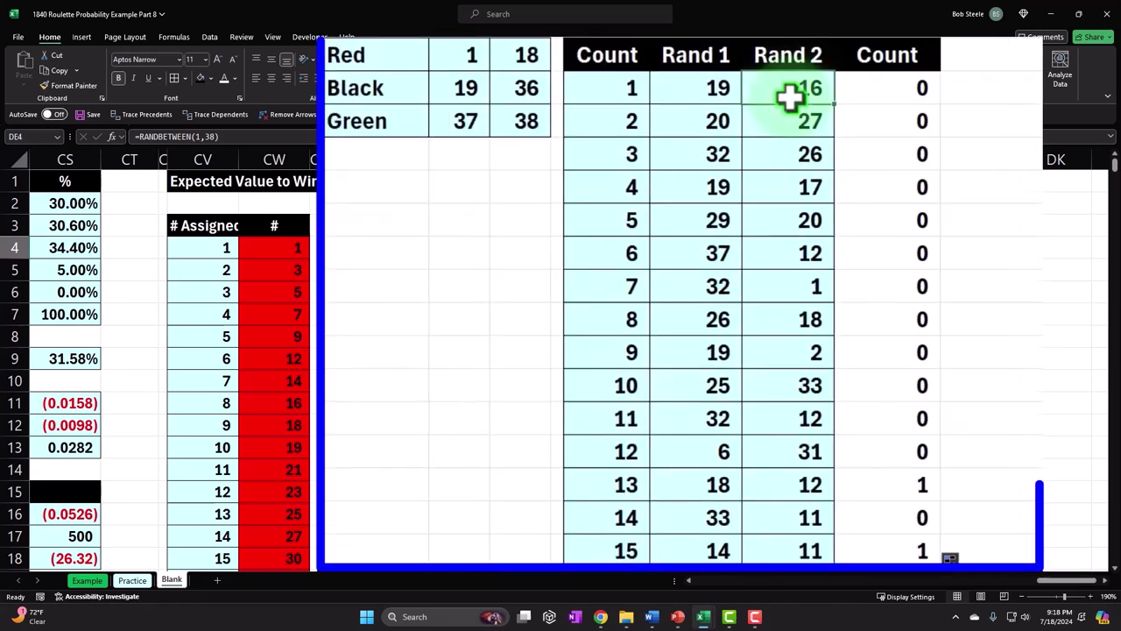
{"action": "key", "text": "Return"}
{"action": "key", "text": "Down"}
{"action": "key", "text": "Down"}
{"action": "key", "text": "Down"}
{"action": "key", "text": "Down"}
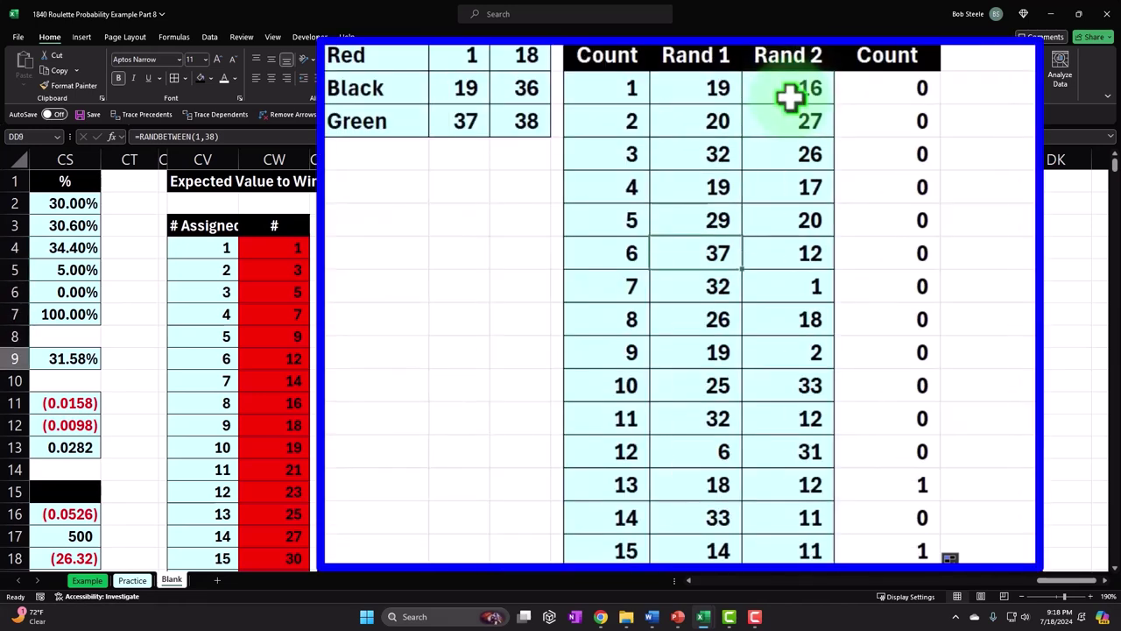
{"action": "key", "text": "Right"}
{"action": "key", "text": "Right"}
{"action": "key", "text": "Down"}
{"action": "key", "text": "Down"}
{"action": "key", "text": "Down"}
{"action": "key", "text": "Down"}
{"action": "key", "text": "Down"}
{"action": "key", "text": "Down"}
{"action": "key", "text": "Down"}
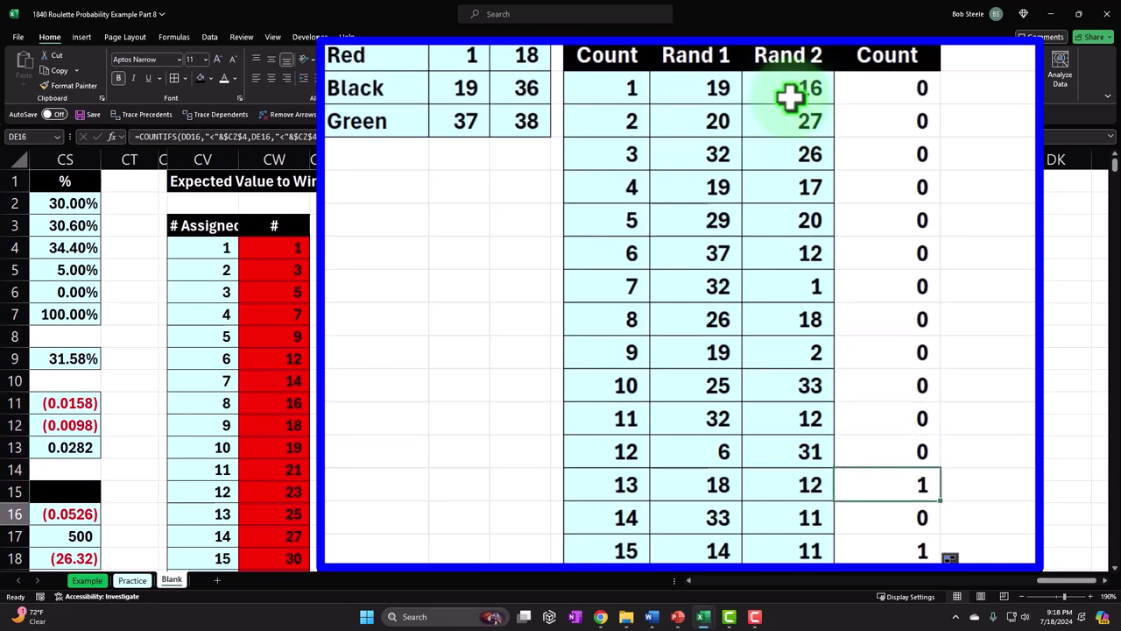
Step: Spot-check Rand 1 and Rand 2 values against the counts, then select DF4:DF503
{"action": "key", "text": "Left"}
{"action": "key", "text": "Left"}
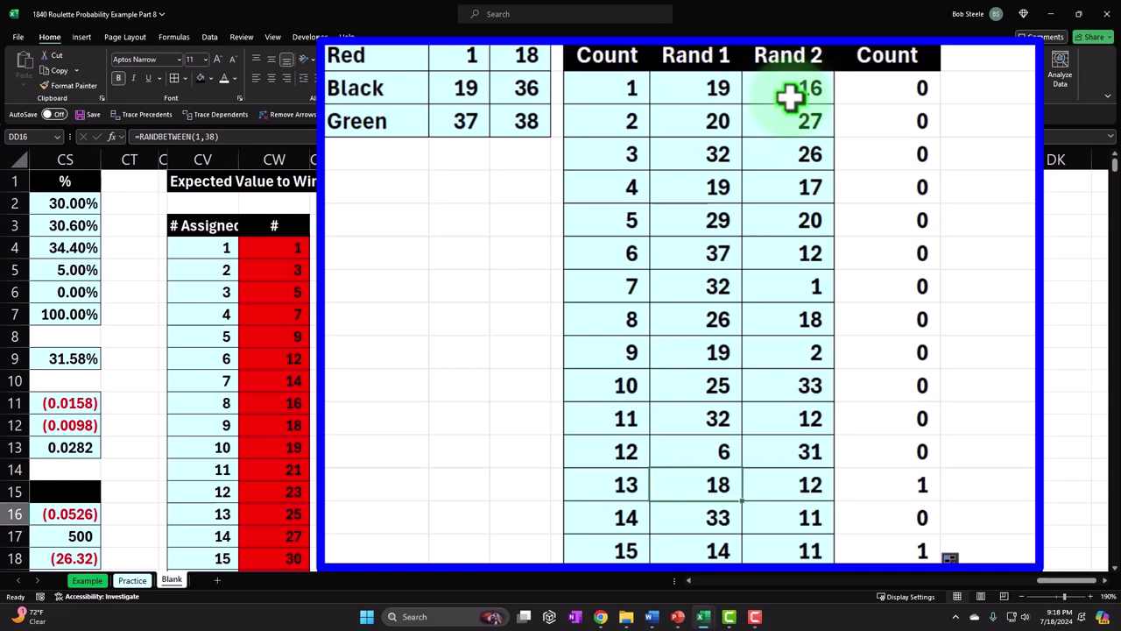
{"action": "key", "text": "Right"}
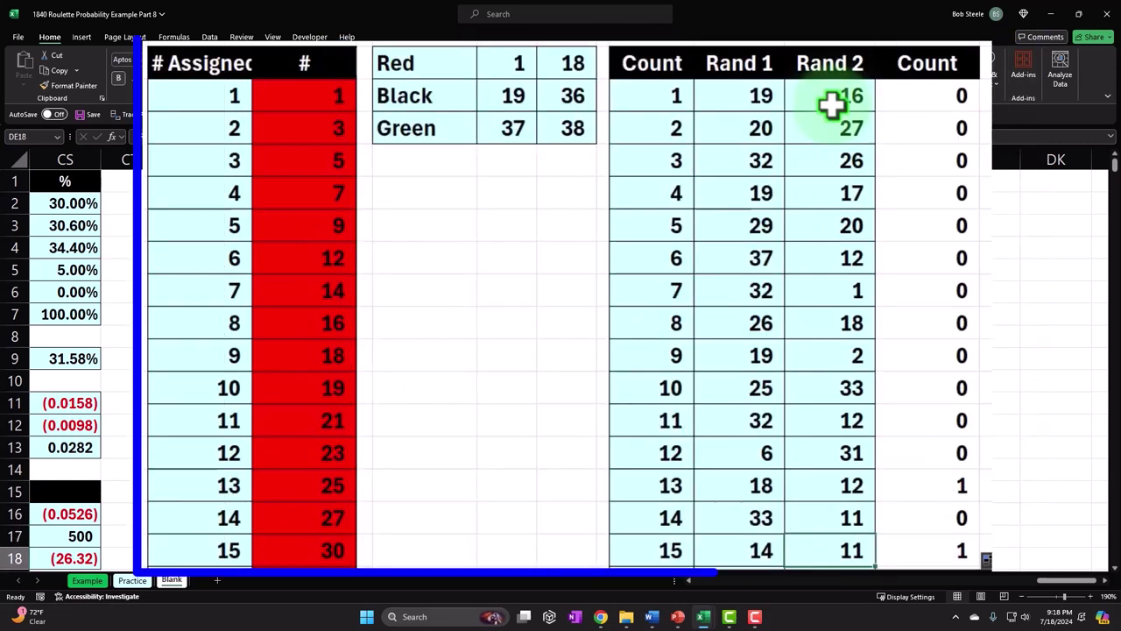
{"action": "key", "text": "Down"}
{"action": "key", "text": "Down"}
{"action": "key", "text": "Left"}
{"action": "key", "text": "Left"}
{"action": "key", "text": "Down"}
{"action": "key", "text": "Down"}
{"action": "key", "text": "Down"}
{"action": "key", "text": "Down"}
{"action": "key", "text": "Down"}
{"action": "key", "text": "Down"}
{"action": "key", "text": "Down"}
{"action": "key", "text": "Down"}
{"action": "key", "text": "Down"}
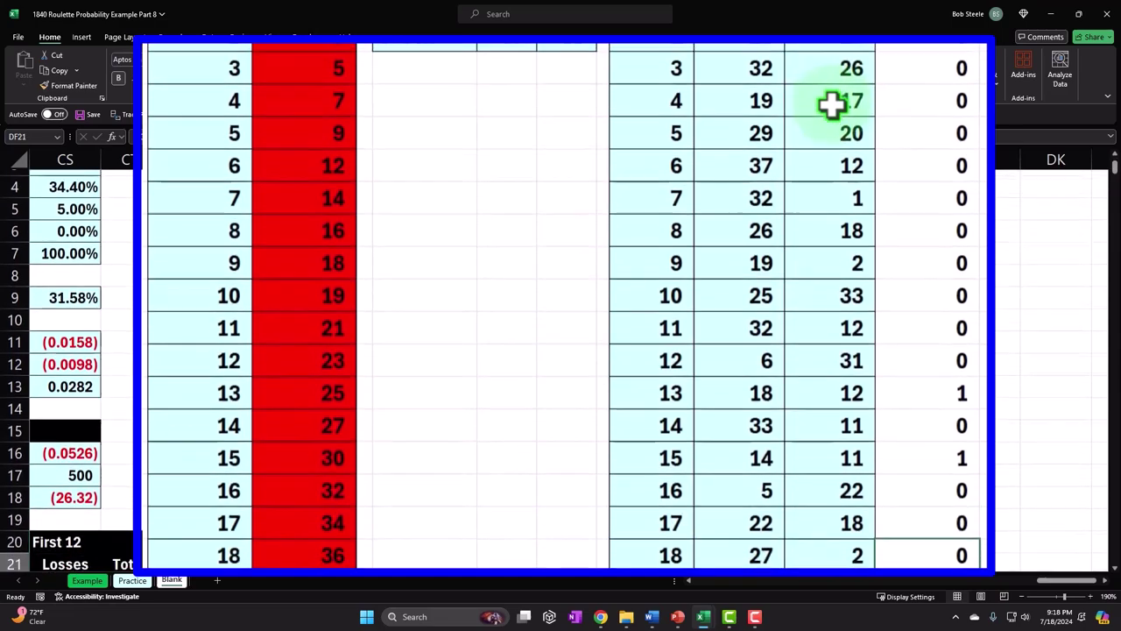
{"action": "key", "text": "Down"}
{"action": "key", "text": "Down"}
{"action": "key", "text": "Down"}
{"action": "key", "text": "Down"}
{"action": "key", "text": "Down"}
{"action": "key", "text": "Down"}
{"action": "key", "text": "Down"}
{"action": "key", "text": "Down"}
{"action": "key", "text": "Down"}
{"action": "key", "text": "Down"}
{"action": "key", "text": "Down"}
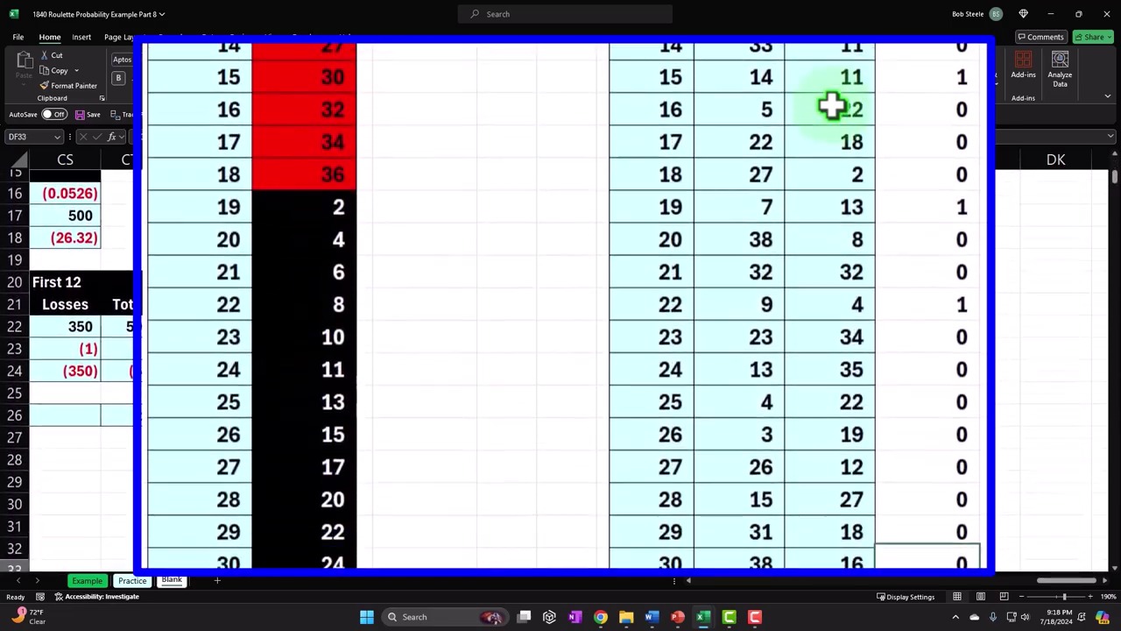
{"action": "key", "text": "Down"}
{"action": "key", "text": "Down"}
{"action": "key", "text": "Down"}
{"action": "key", "text": "Down"}
{"action": "key", "text": "Down"}
{"action": "key", "text": "Down"}
{"action": "key", "text": "Down"}
{"action": "key", "text": "Down"}
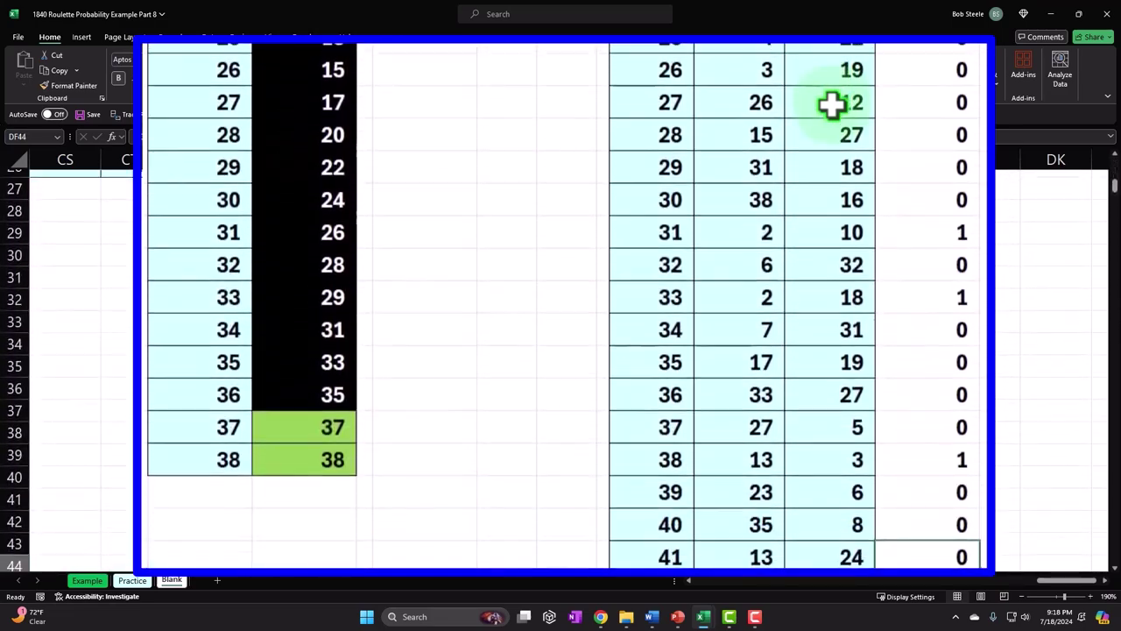
{"action": "key", "text": "ctrl+Up"}
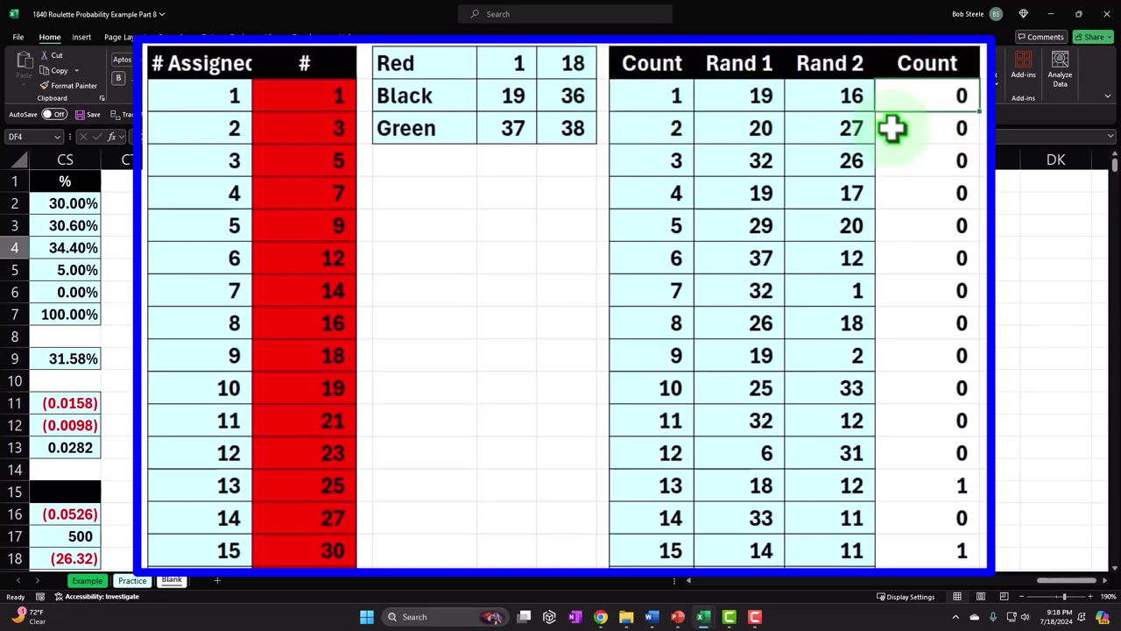
{"action": "key", "text": "ctrl+shift+Down"}
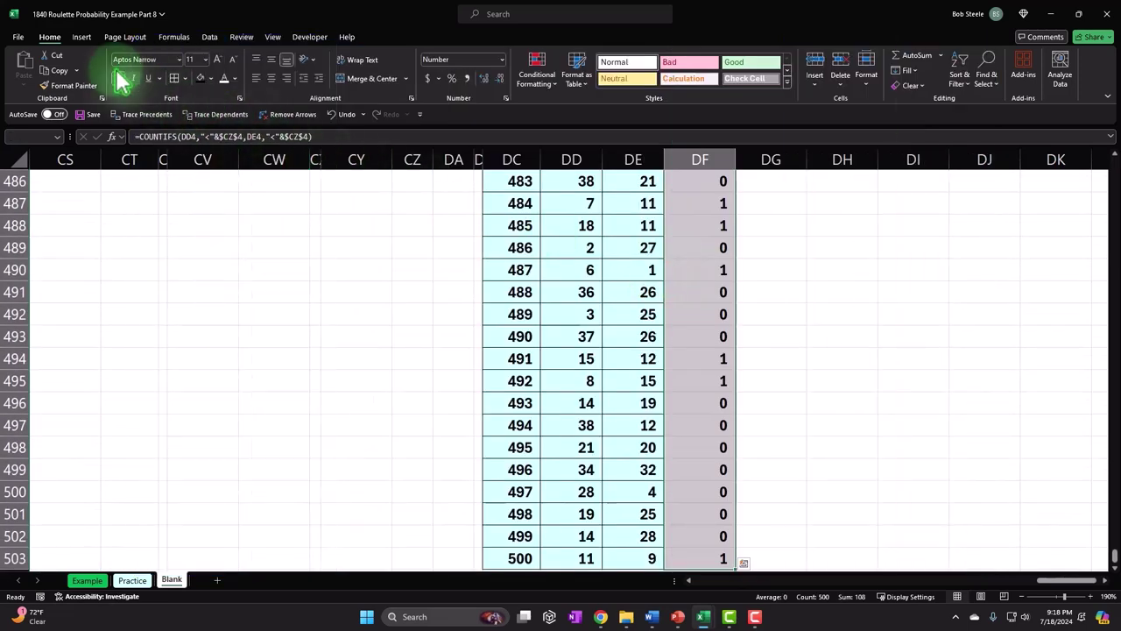
Step: Give the Count results borders and a light blue fill
{"action": "left_click", "coordinate": [174, 78]}
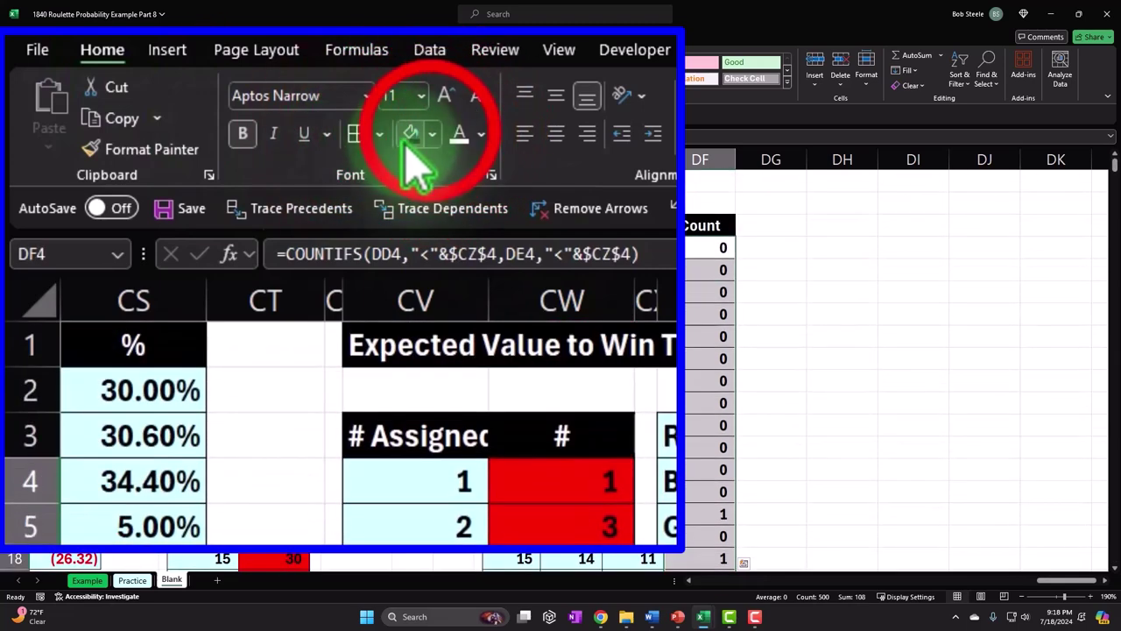
{"action": "left_click", "coordinate": [212, 76]}
{"action": "left_click", "coordinate": [411, 430]}
{"action": "left_click", "coordinate": [880, 318]}
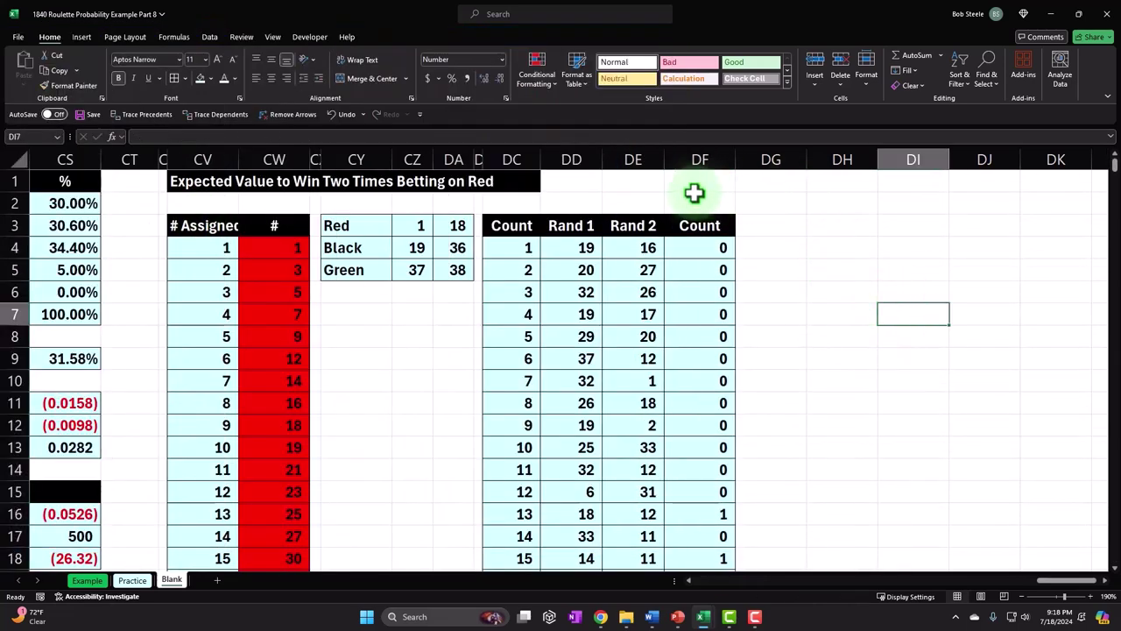
Step: Copy column CU's narrow width onto column DG with Format Painter
{"action": "left_click", "coordinate": [163, 159]}
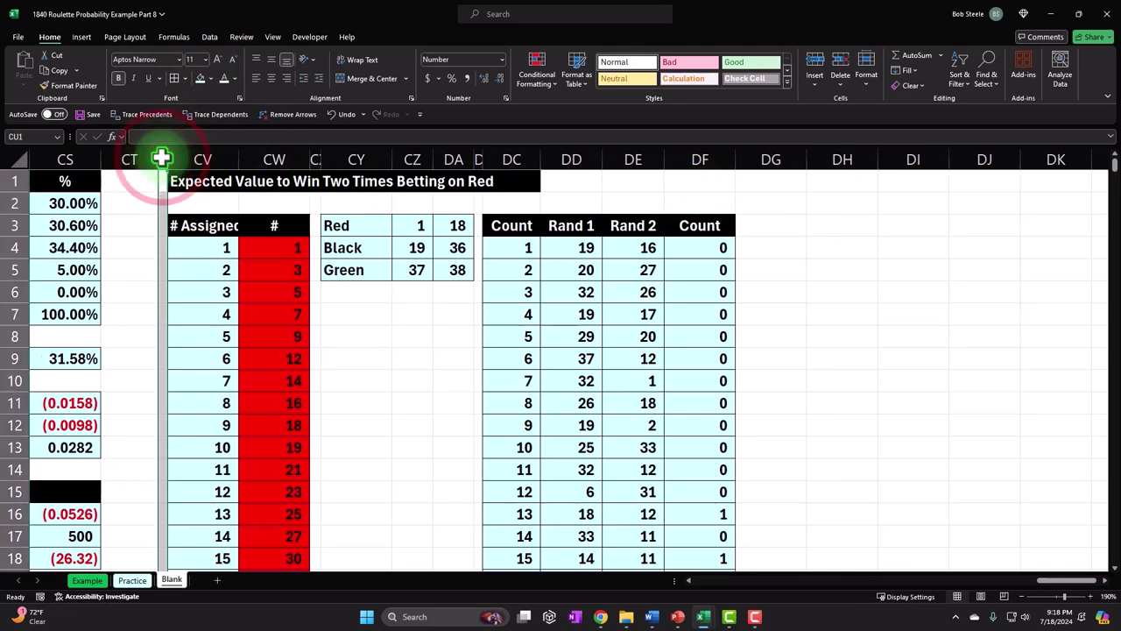
{"action": "left_click", "coordinate": [68, 85]}
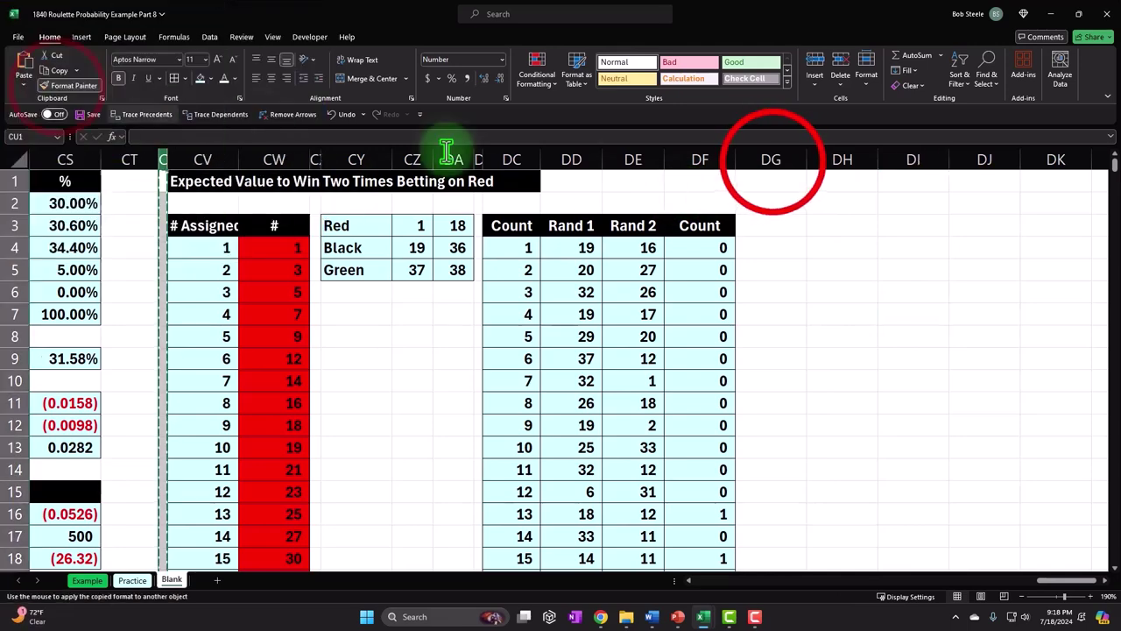
{"action": "left_click", "coordinate": [772, 162]}
{"action": "left_click", "coordinate": [781, 230]}
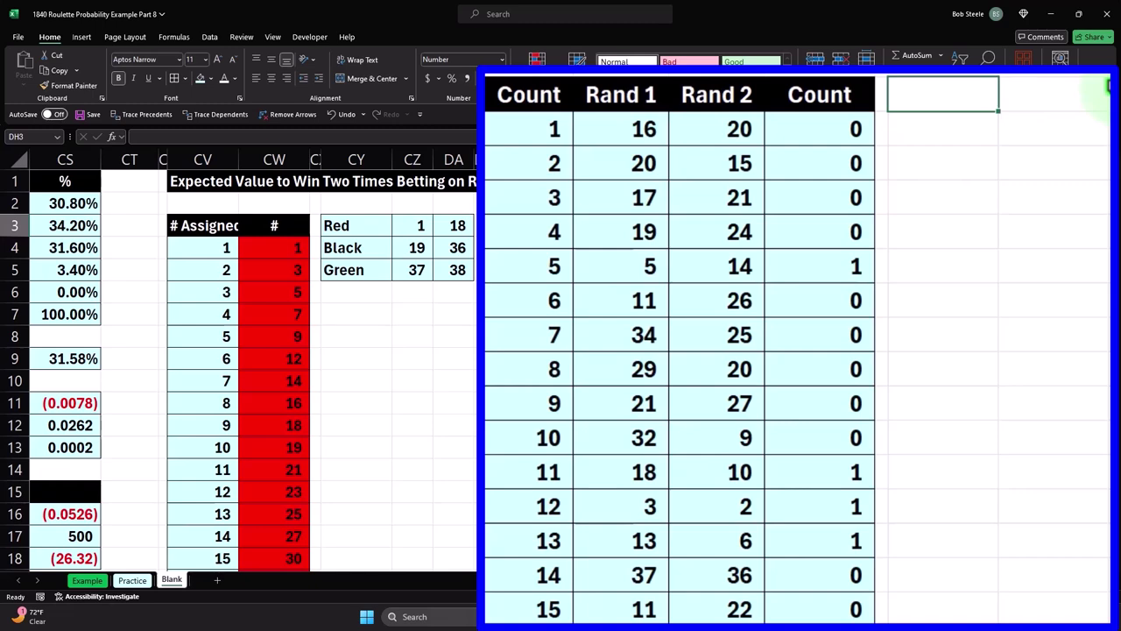
Step: Add a Count label with =SUM(DF4:DF503) totalling the double-red hits
{"action": "type", "text": "C"}
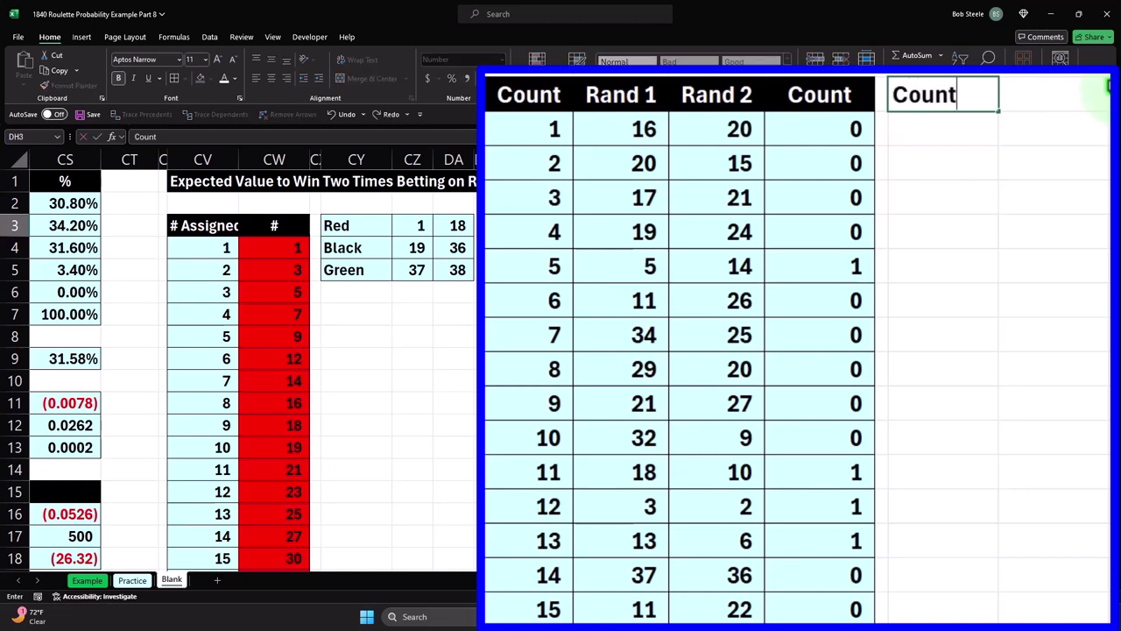
{"action": "type", "text": "ount"}
{"action": "key", "text": "Tab"}
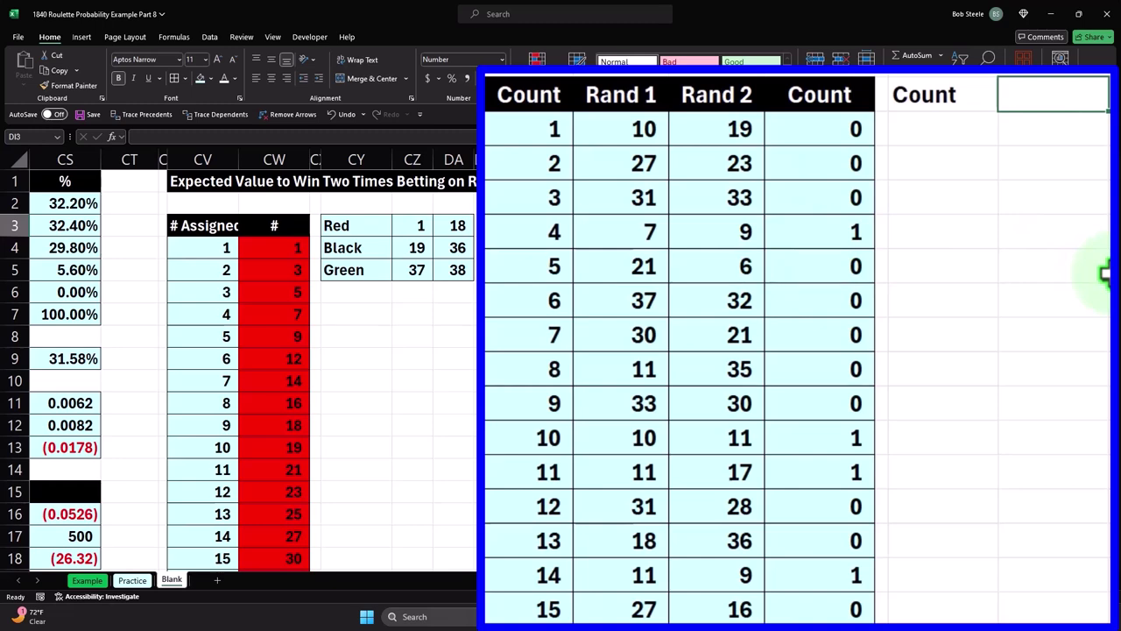
{"action": "type", "text": "=sum"}
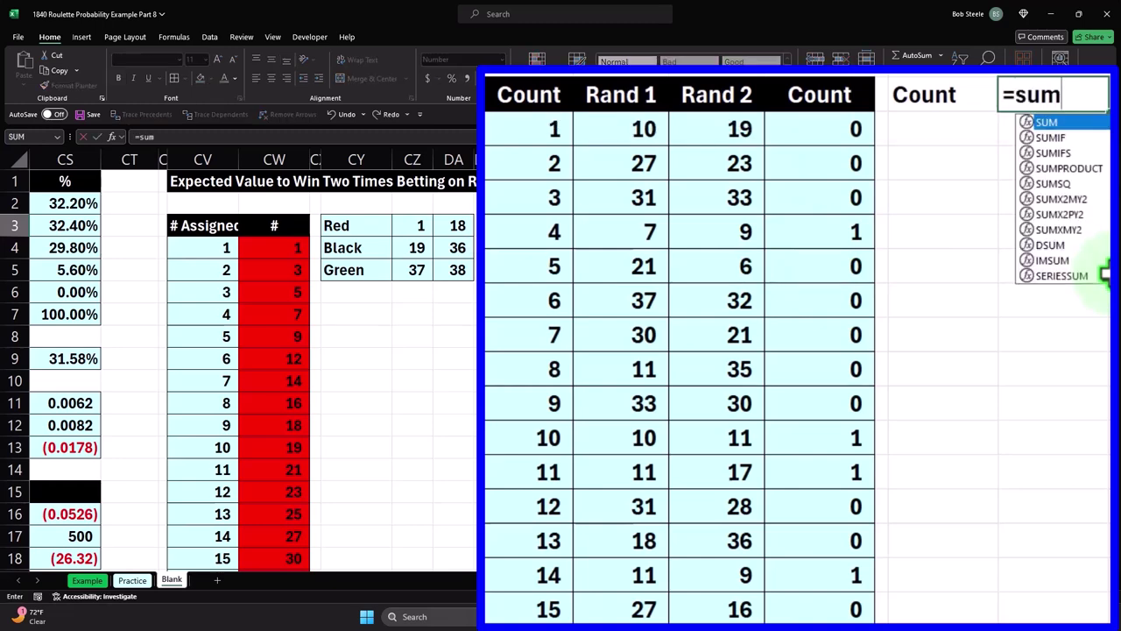
{"action": "type", "text": "("}
{"action": "key", "text": "Left"}
{"action": "key", "text": "Left"}
{"action": "key", "text": "Down"}
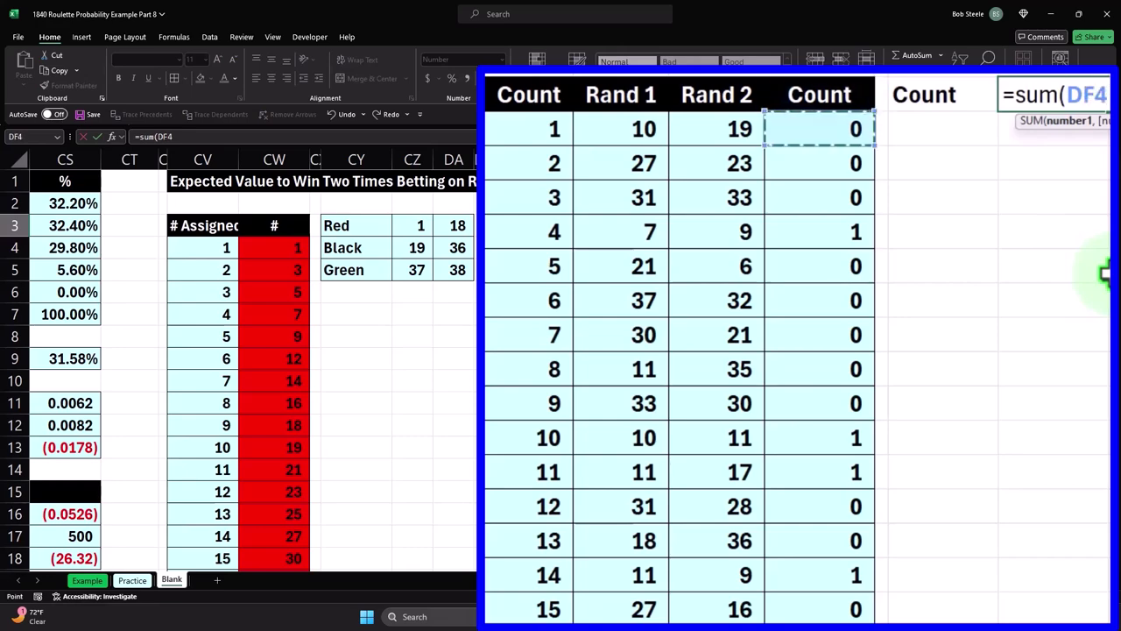
{"action": "key", "text": "ctrl+shift+Down"}
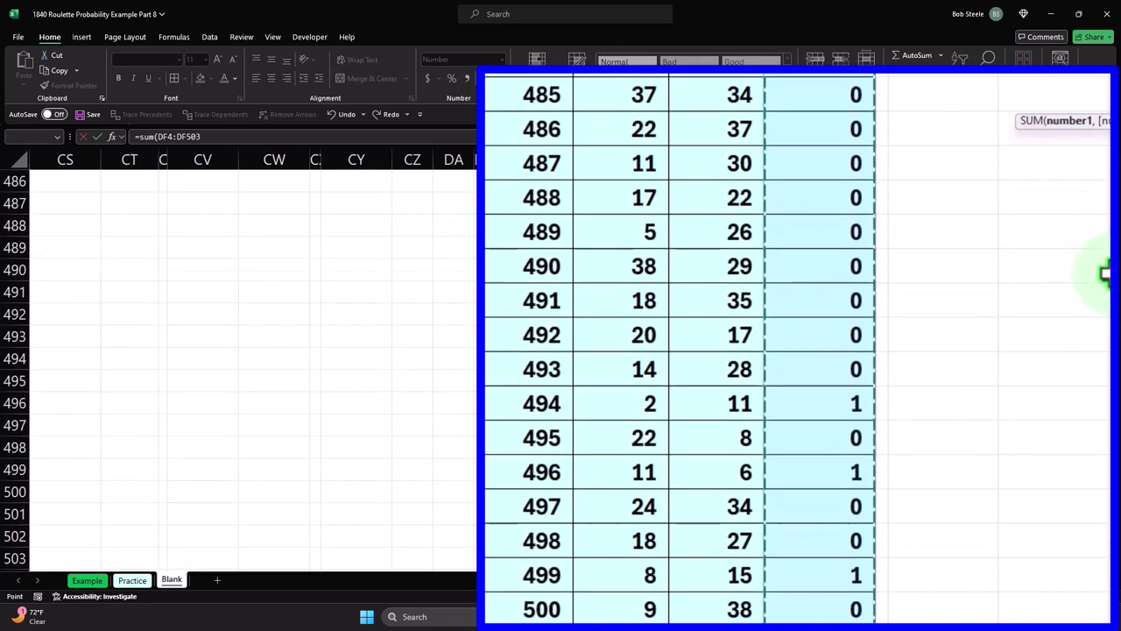
{"action": "key", "text": "Return"}
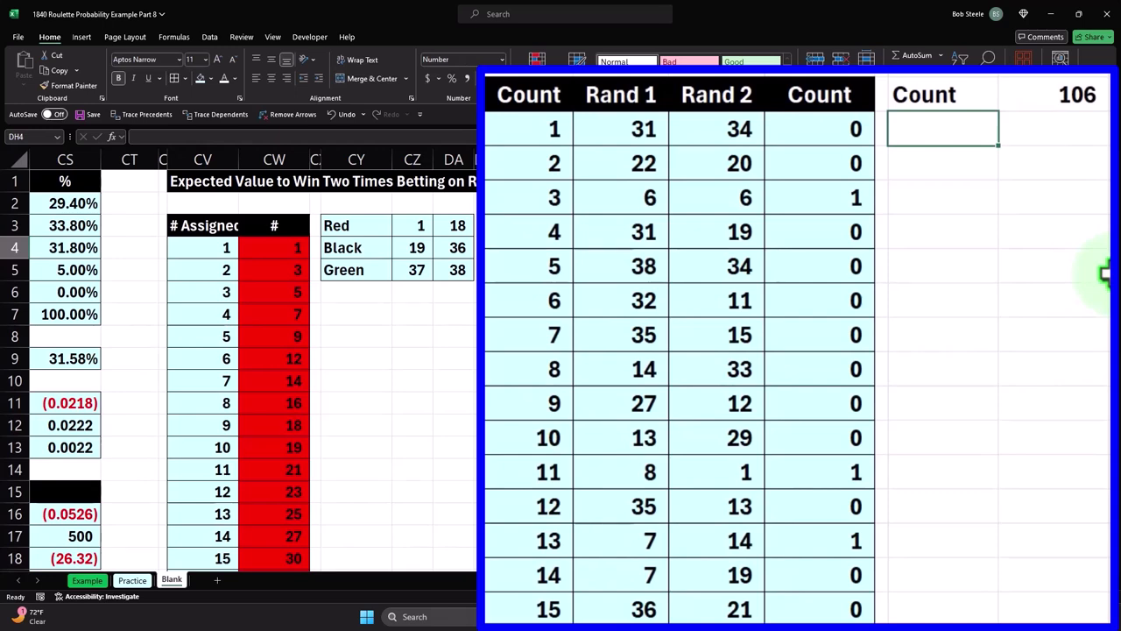
Step: Add a Total label with the value 500
{"action": "type", "text": "Total"}
{"action": "key", "text": "Tab"}
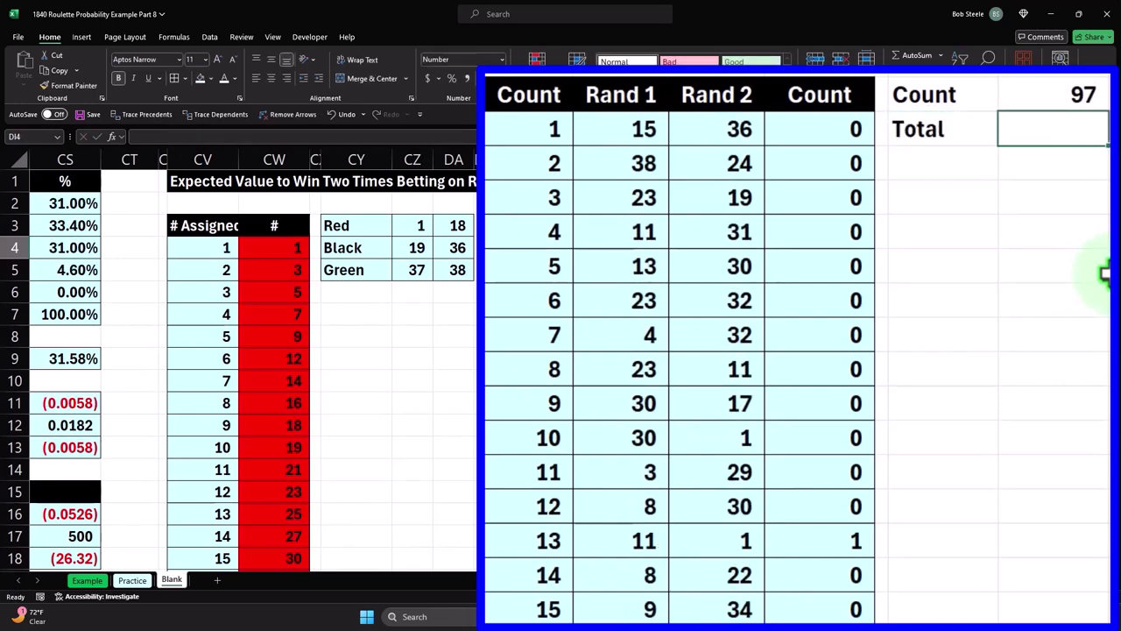
{"action": "type", "text": "500"}
{"action": "key", "text": "Return"}
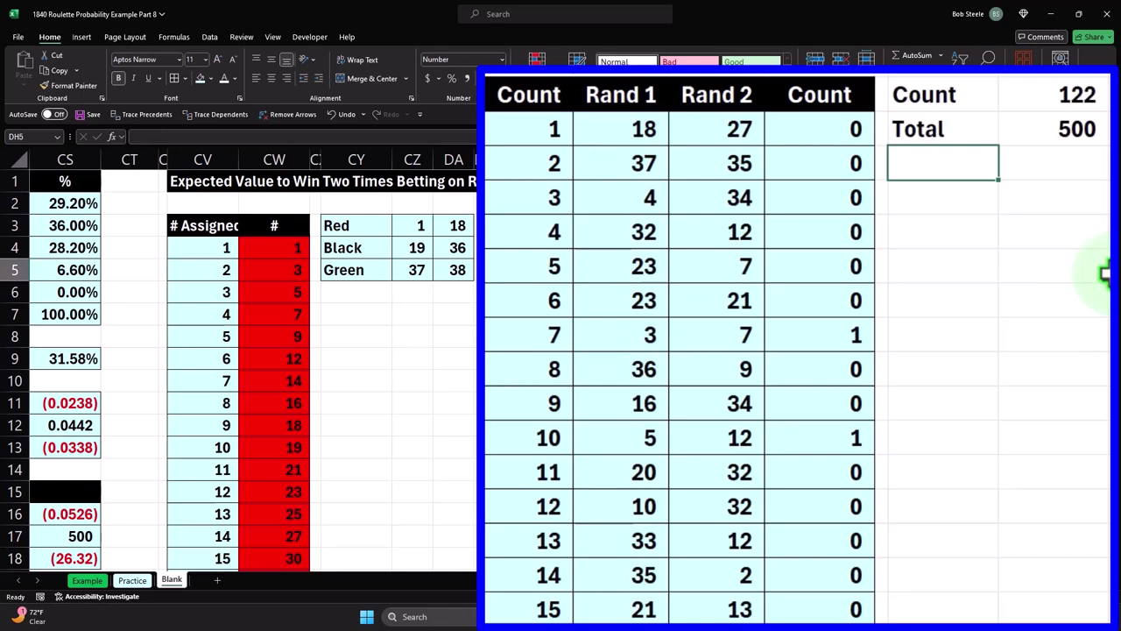
Step: Add a % label with =DI3/DI4, formatted as a percentage with two decimals
{"action": "type", "text": "%"}
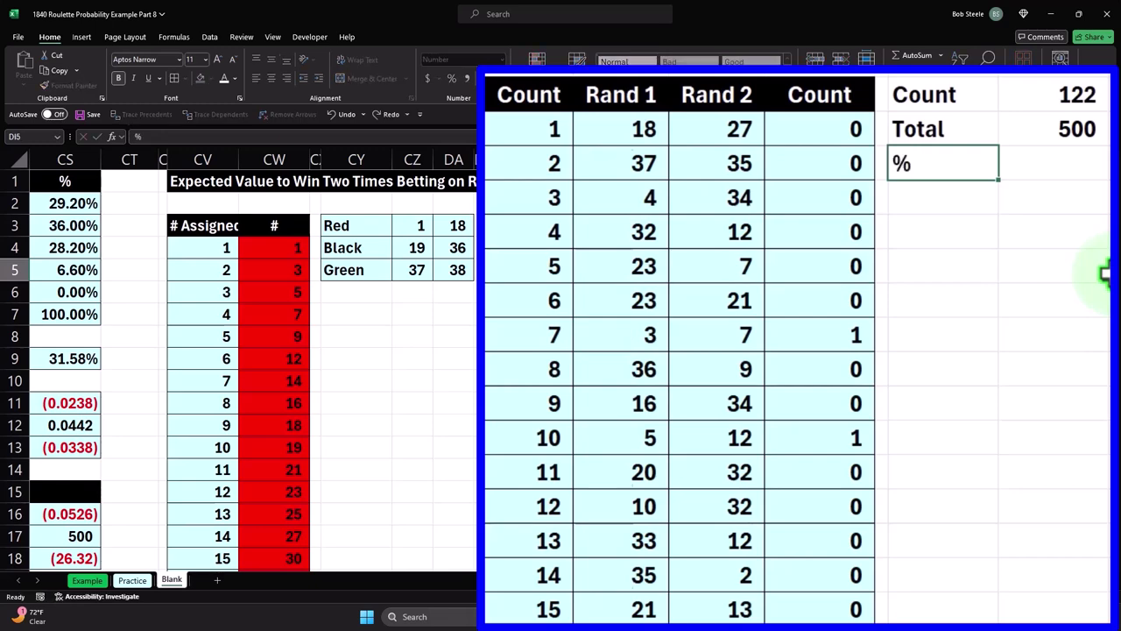
{"action": "key", "text": "Tab"}
{"action": "type", "text": "="}
{"action": "key", "text": "Up"}
{"action": "key", "text": "Up"}
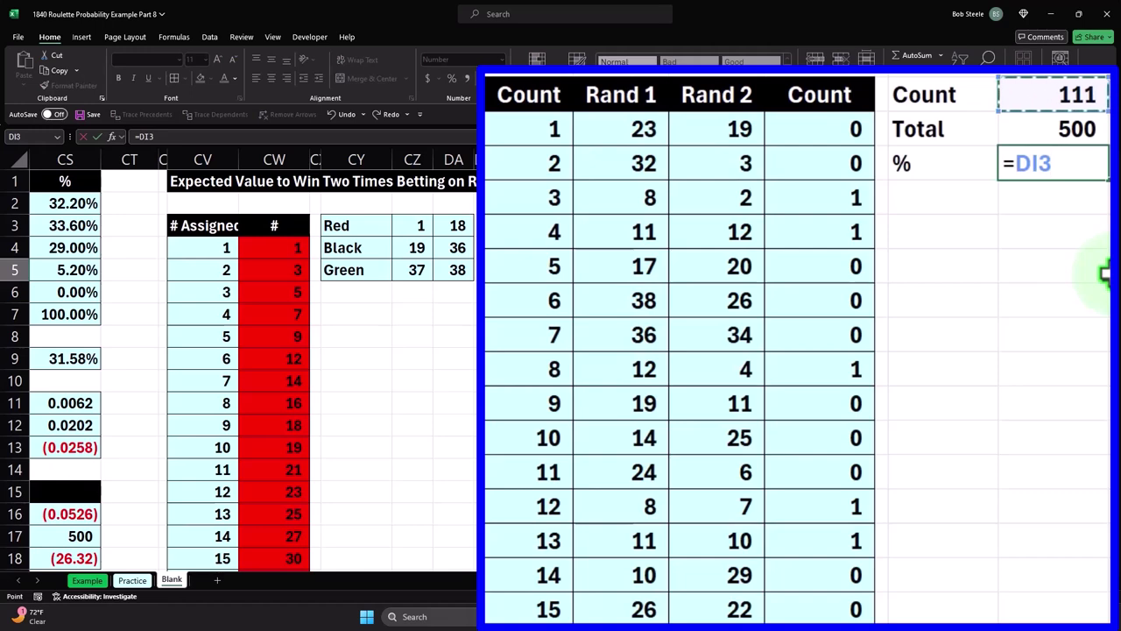
{"action": "type", "text": "/"}
{"action": "key", "text": "Up"}
{"action": "key", "text": "ctrl+Return"}
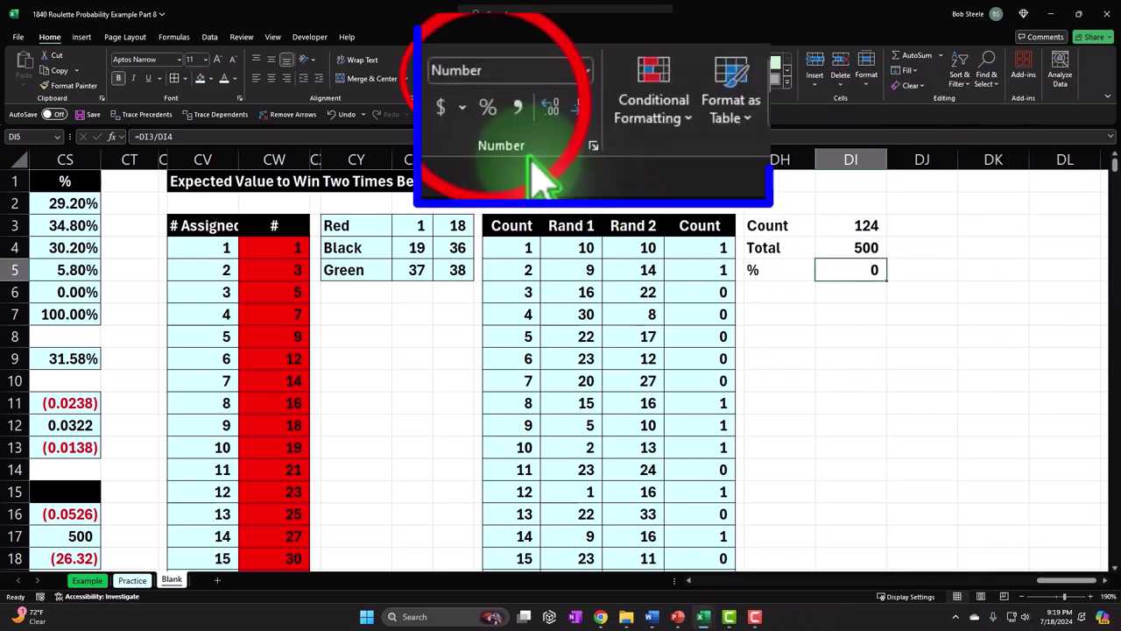
{"action": "left_click", "coordinate": [452, 78]}
{"action": "left_click", "coordinate": [482, 78]}
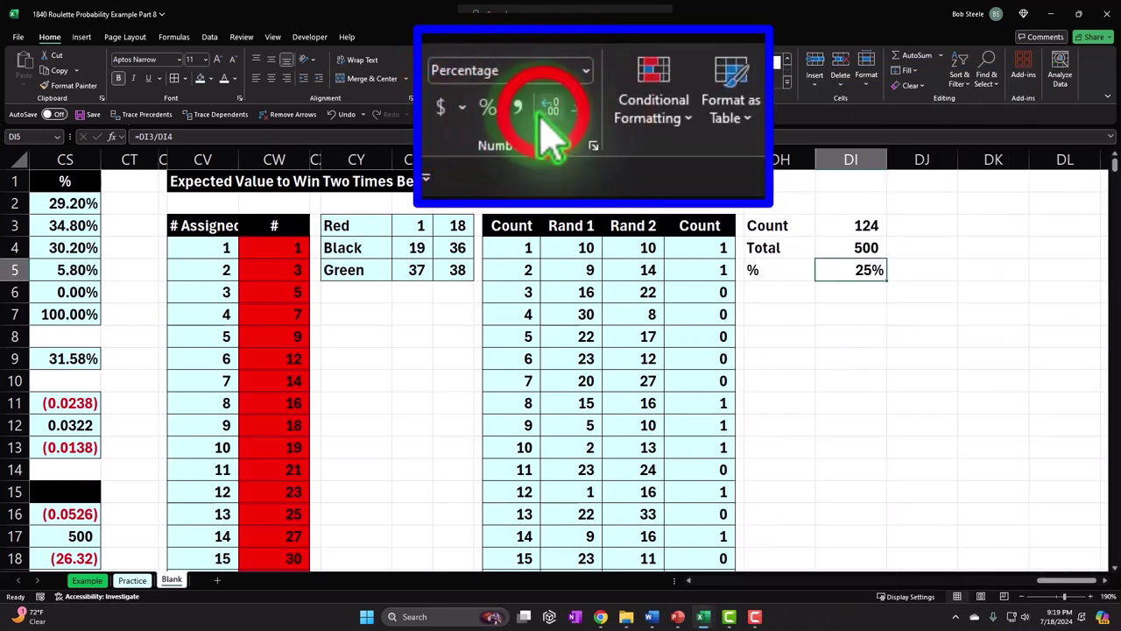
{"action": "left_click", "coordinate": [482, 79]}
Step: Type the Odds label in DH7 and begin its formula
{"action": "left_click", "coordinate": [779, 315]}
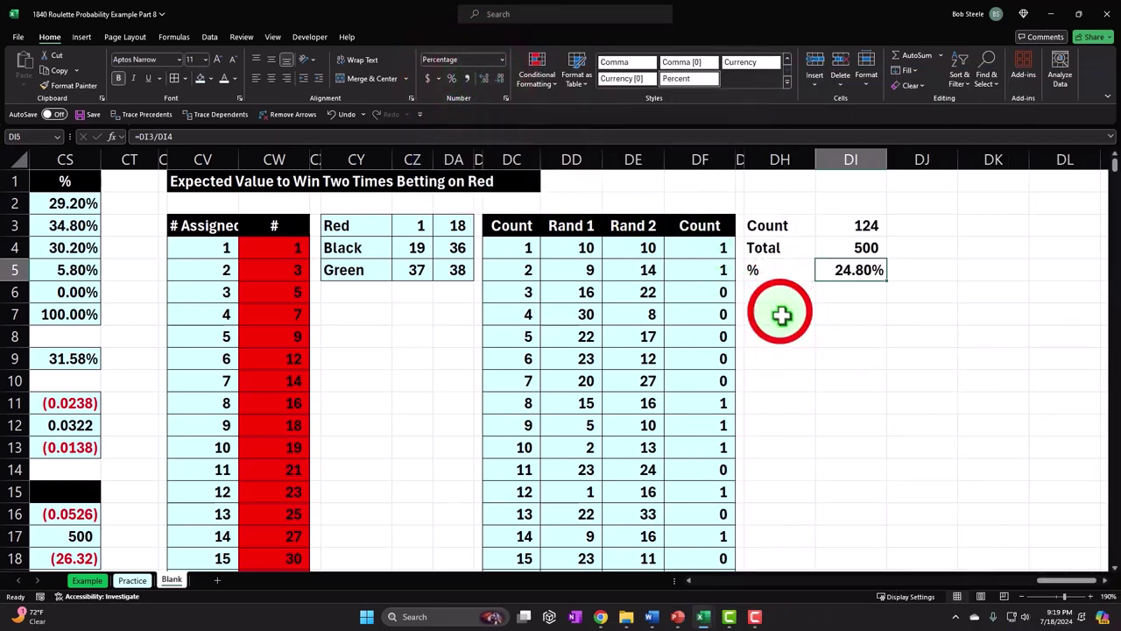
{"action": "type", "text": "Odds"}
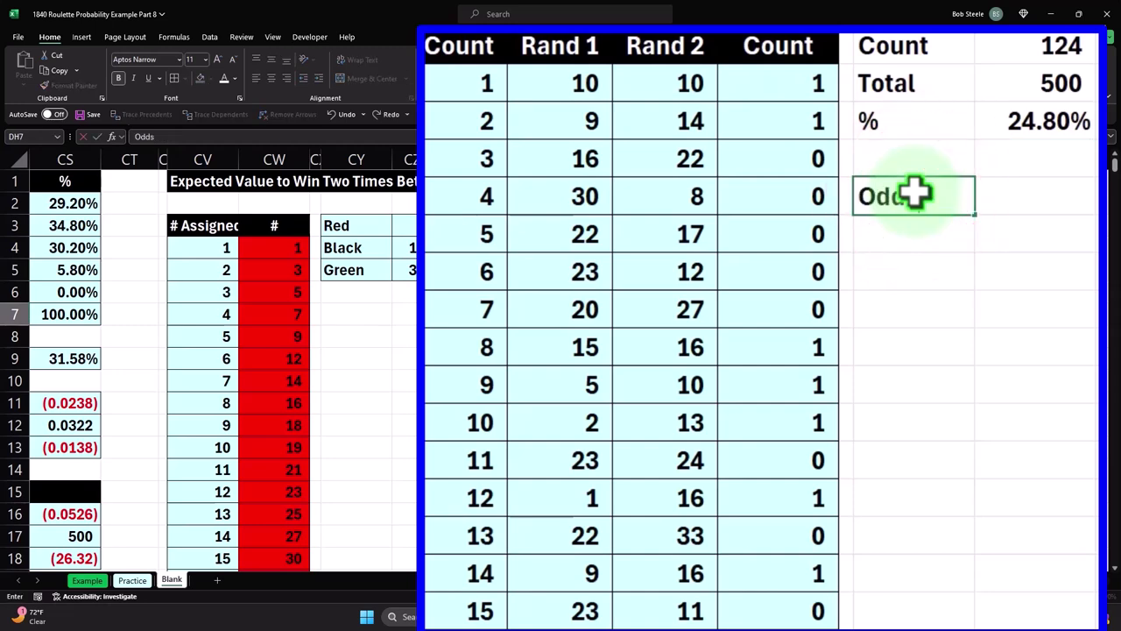
{"action": "key", "text": "Tab"}
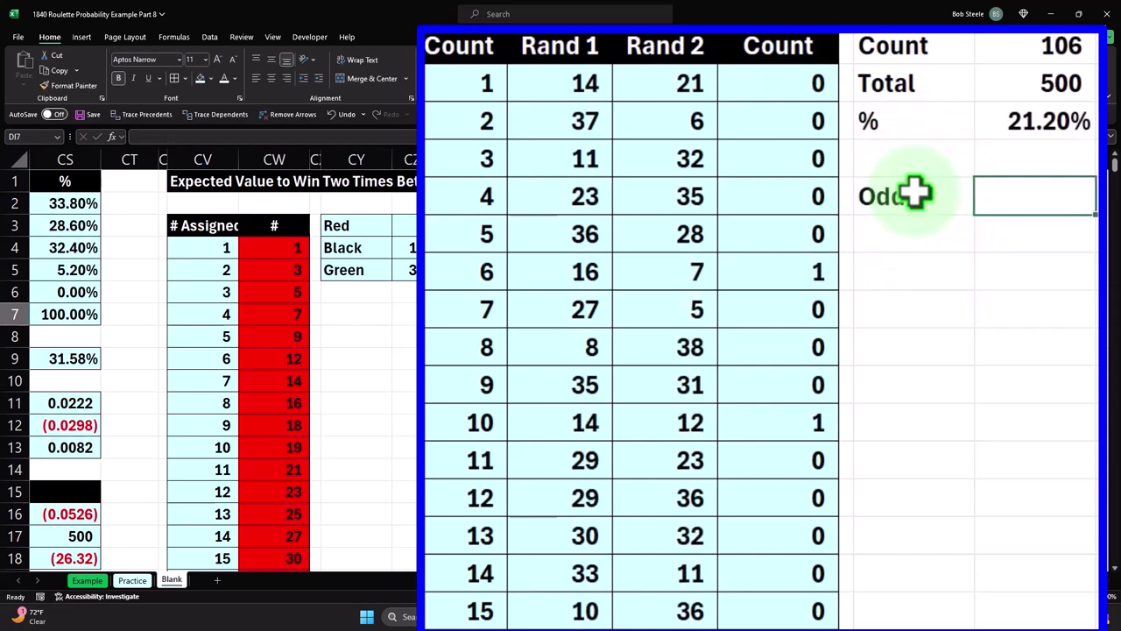
{"action": "type", "text": "="}
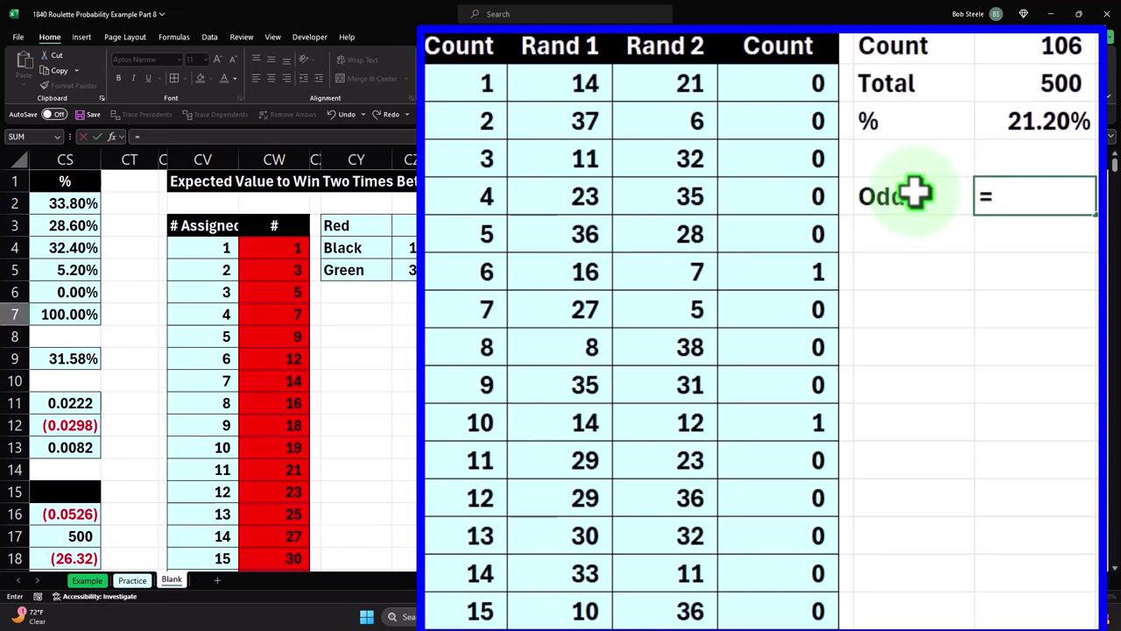
{"action": "key", "text": "Left"}
{"action": "key", "text": "Left"}
{"action": "key", "text": "Left"}
{"action": "key", "text": "Left"}
{"action": "key", "text": "Left"}
{"action": "key", "text": "Left"}
{"action": "key", "text": "Left"}
{"action": "key", "text": "Left"}
{"action": "key", "text": "Left"}
{"action": "key", "text": "Left"}
{"action": "key", "text": "Left"}
{"action": "key", "text": "Left"}
{"action": "key", "text": "Left"}
{"action": "key", "text": "Left"}
{"action": "key", "text": "Left"}
{"action": "key", "text": "Left"}
{"action": "key", "text": "Left"}
{"action": "key", "text": "Left"}
{"action": "key", "text": "Left"}
{"action": "key", "text": "Left"}
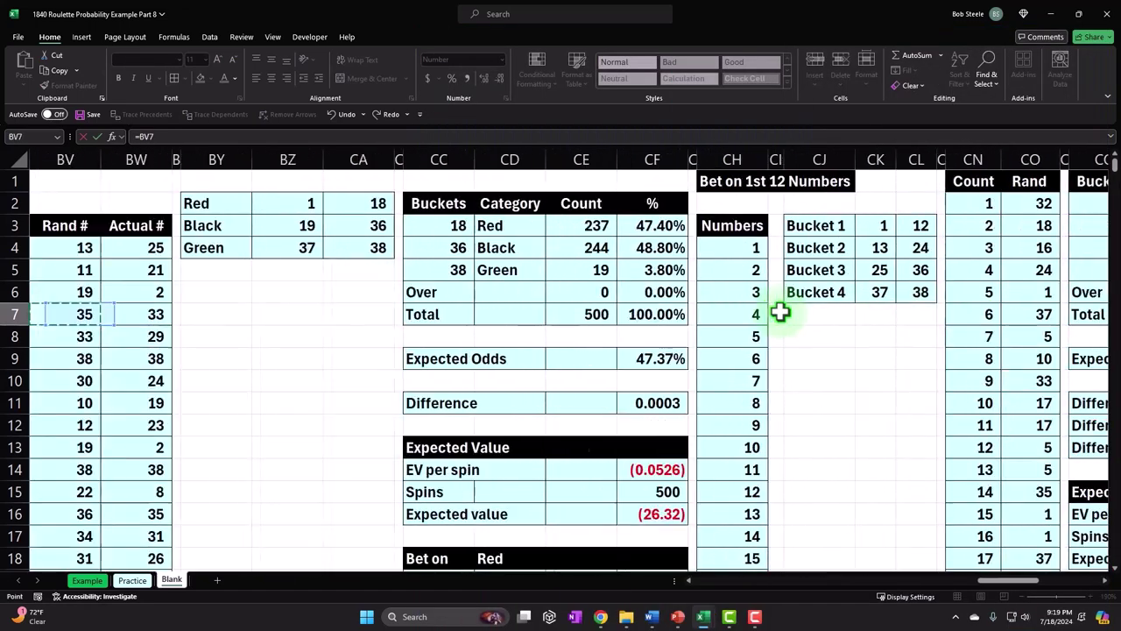
Step: Point the Odds formula back to cell AA7 in the earlier two-spin Odds table
{"action": "key", "text": "Left"}
{"action": "key", "text": "Left"}
{"action": "key", "text": "Left"}
{"action": "key", "text": "Left"}
{"action": "key", "text": "Left"}
{"action": "key", "text": "Left"}
{"action": "key", "text": "Left"}
{"action": "key", "text": "Left"}
{"action": "key", "text": "Left"}
{"action": "key", "text": "Left"}
{"action": "key", "text": "Left"}
{"action": "key", "text": "Left"}
{"action": "key", "text": "Left"}
{"action": "key", "text": "Left"}
{"action": "key", "text": "Left"}
{"action": "key", "text": "Left"}
{"action": "key", "text": "Left"}
{"action": "key", "text": "Left"}
{"action": "key", "text": "Left"}
{"action": "key", "text": "Left"}
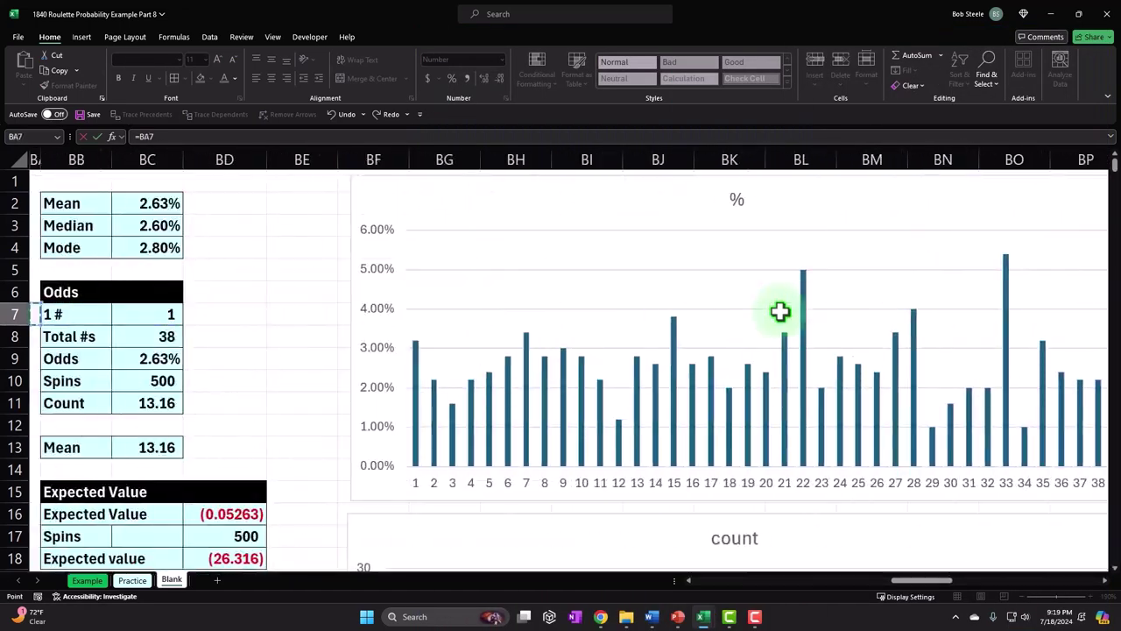
{"action": "key", "text": "Left"}
{"action": "key", "text": "Left"}
{"action": "key", "text": "Left"}
{"action": "key", "text": "Left"}
{"action": "key", "text": "Left"}
{"action": "key", "text": "Left"}
{"action": "key", "text": "Left"}
{"action": "key", "text": "Left"}
{"action": "key", "text": "Left"}
{"action": "key", "text": "Left"}
{"action": "key", "text": "Left"}
{"action": "key", "text": "Left"}
{"action": "key", "text": "Left"}
{"action": "key", "text": "Left"}
{"action": "key", "text": "Left"}
{"action": "key", "text": "Left"}
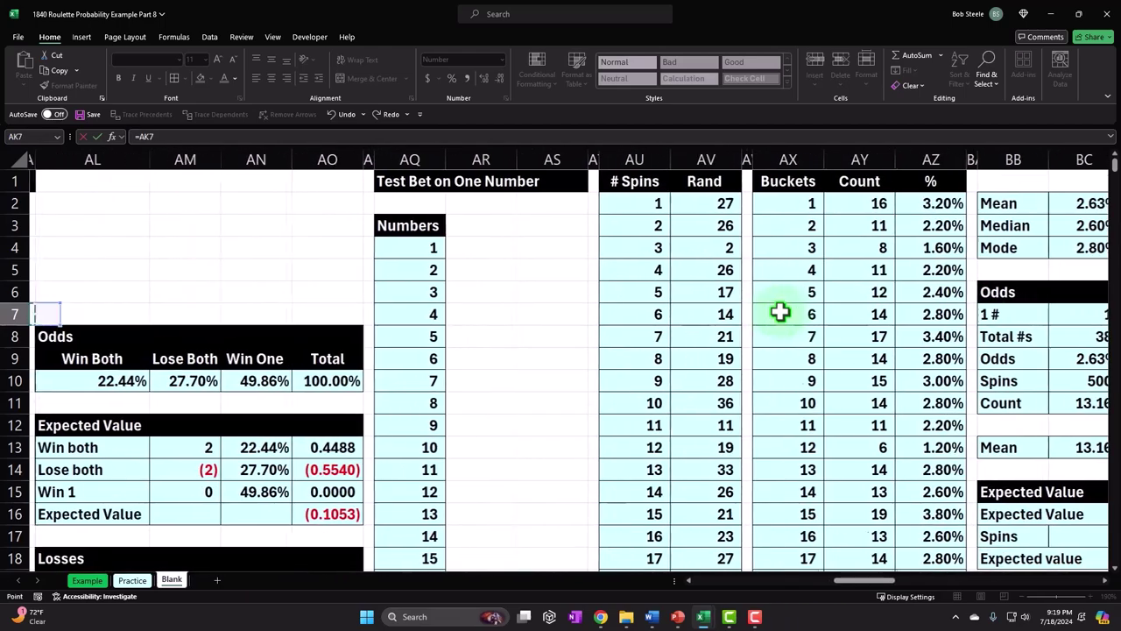
{"action": "key", "text": "Left"}
{"action": "key", "text": "Left"}
{"action": "key", "text": "Left"}
{"action": "key", "text": "Left"}
{"action": "key", "text": "Left"}
{"action": "key", "text": "Left"}
{"action": "key", "text": "Left"}
{"action": "key", "text": "Left"}
{"action": "key", "text": "Left"}
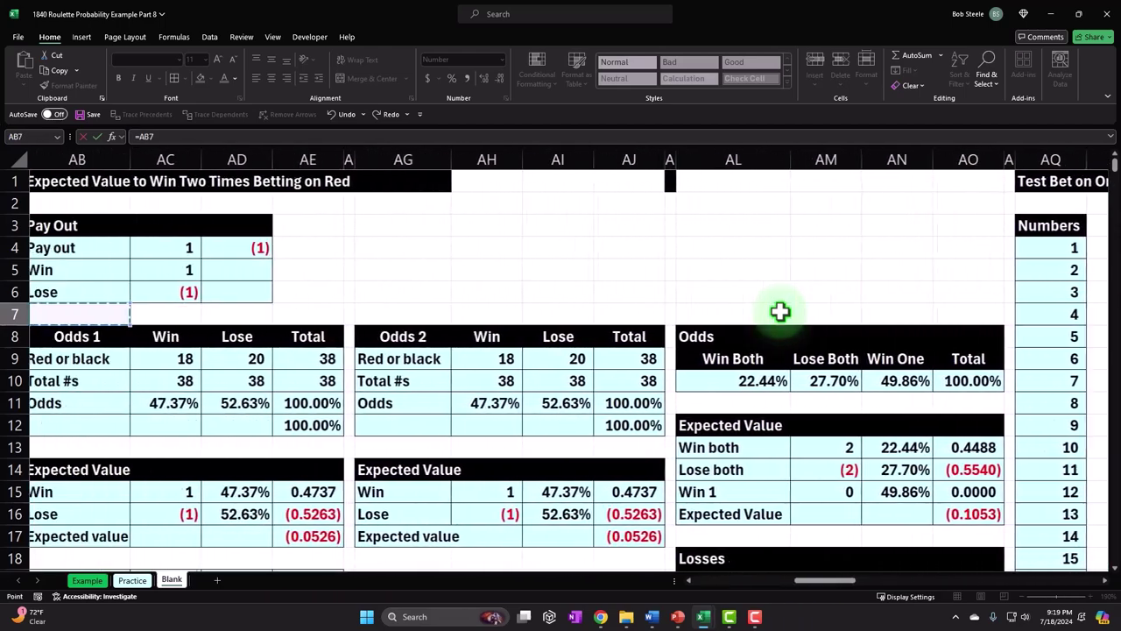
{"action": "key", "text": "Left"}
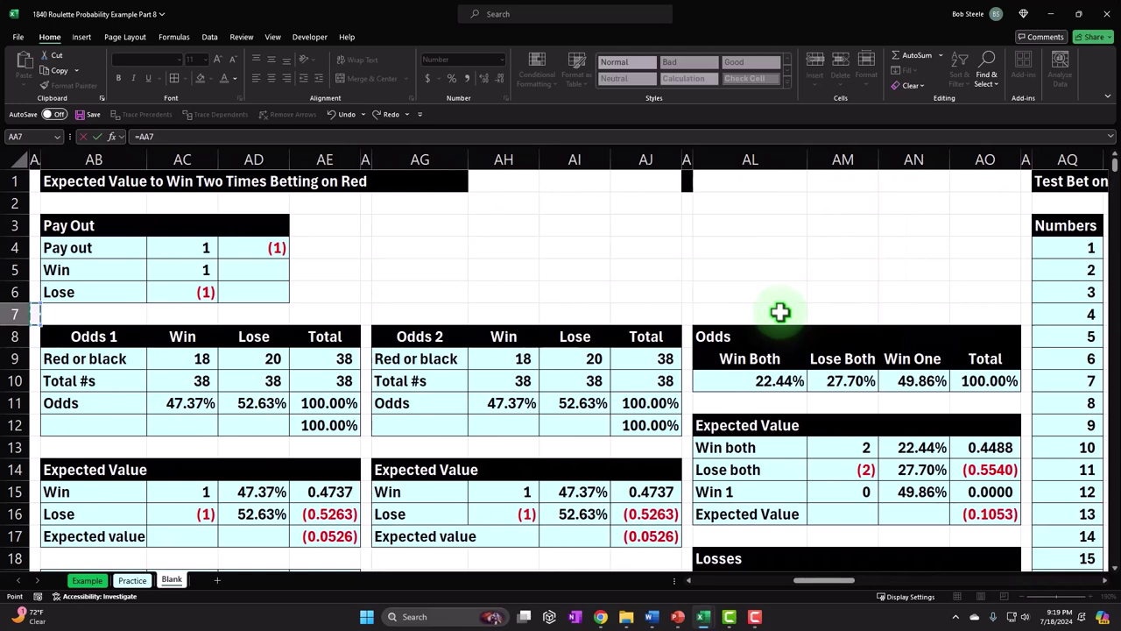
{"action": "scroll", "coordinate": [831, 436], "scroll_direction": "down", "scroll_amount": 1}
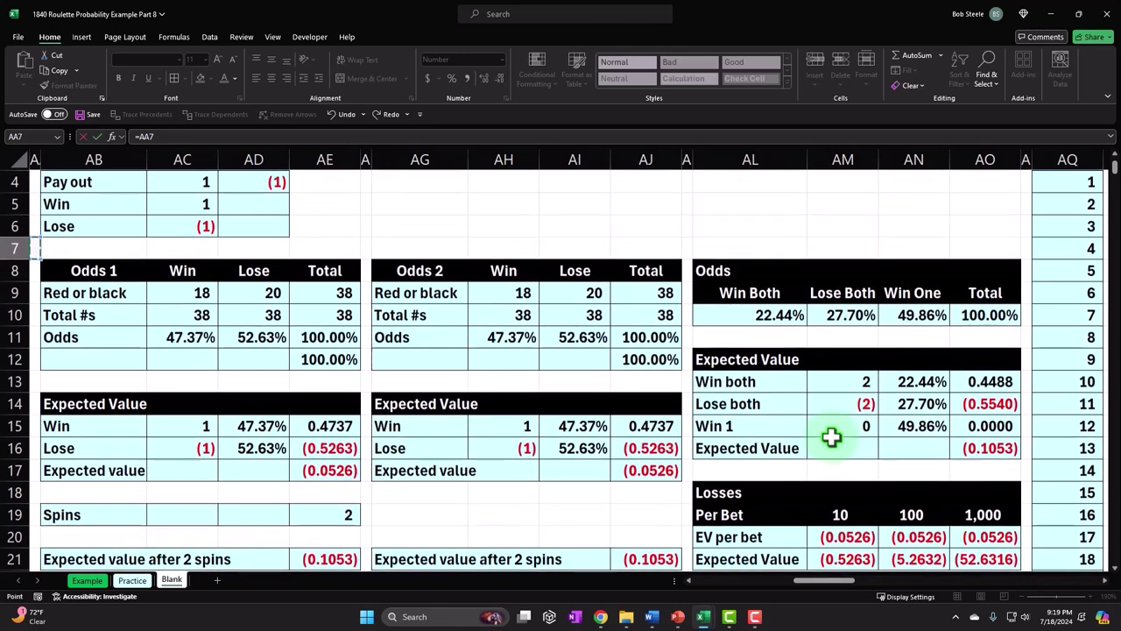
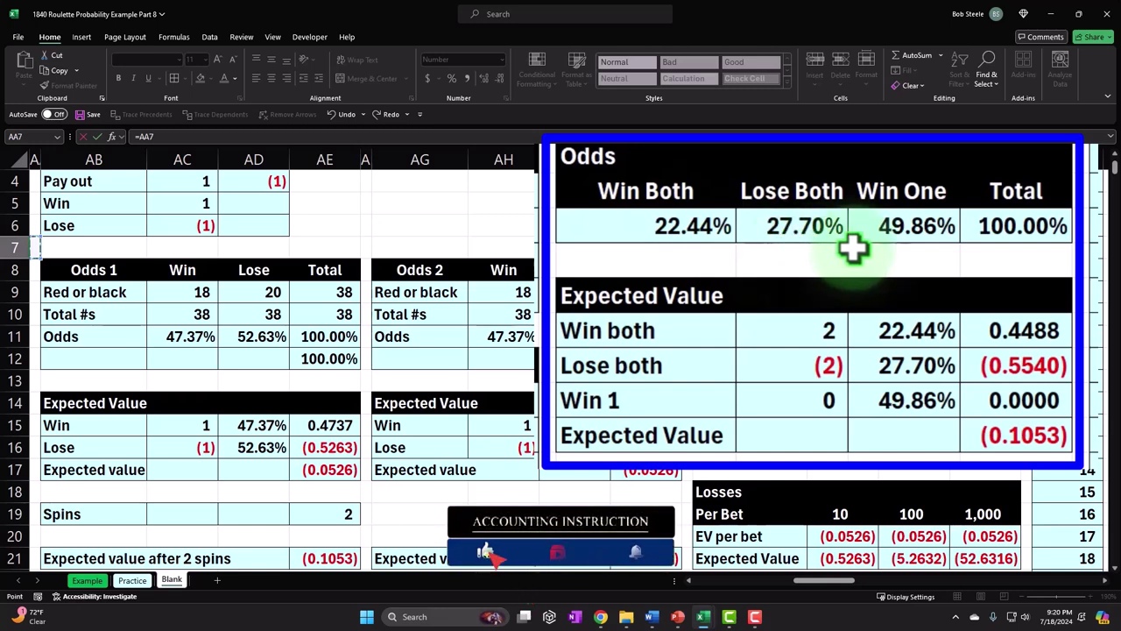
Step: Link the Odds cell DI7 to the Win Both probability in AL10
{"action": "left_click", "coordinate": [688, 225]}
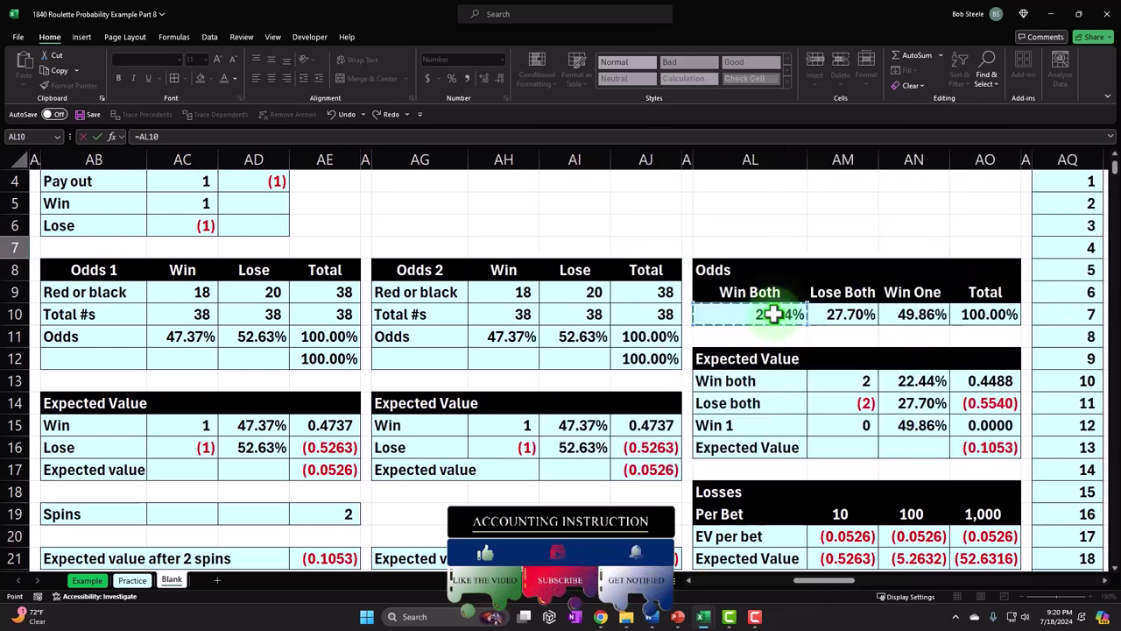
{"action": "key", "text": "Return"}
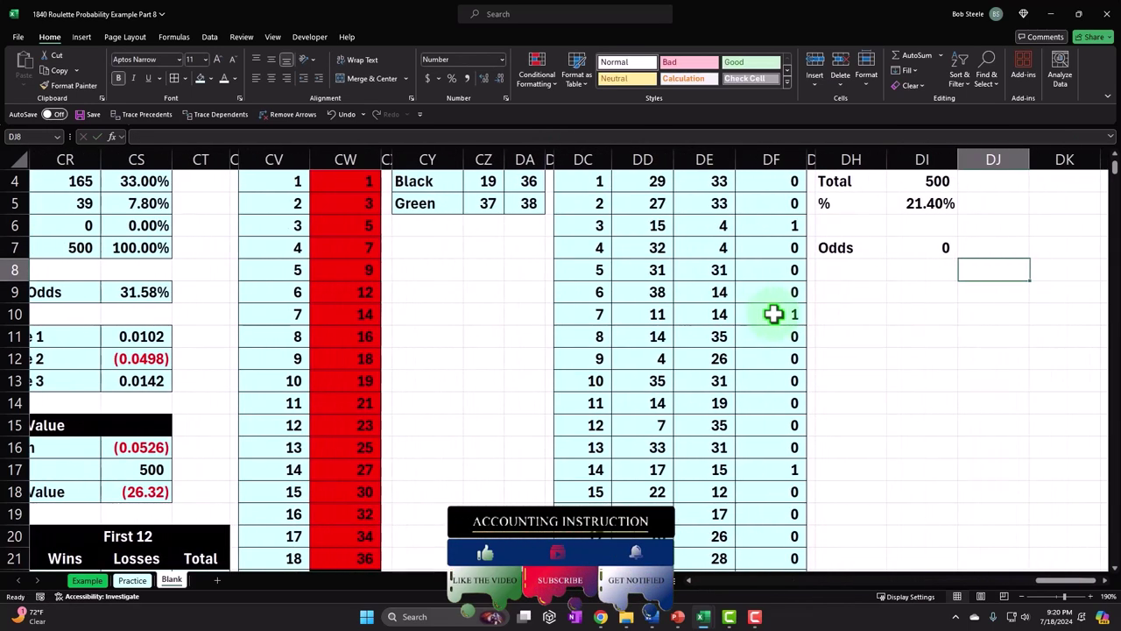
{"action": "key", "text": "Left"}
{"action": "key", "text": "Left"}
{"action": "key", "text": "Left"}
{"action": "key", "text": "Left"}
{"action": "key", "text": "Left"}
{"action": "key", "text": "Left"}
{"action": "key", "text": "Left"}
{"action": "key", "text": "Left"}
{"action": "key", "text": "Left"}
{"action": "key", "text": "Left"}
{"action": "key", "text": "Left"}
{"action": "key", "text": "Left"}
{"action": "key", "text": "Left"}
{"action": "key", "text": "Left"}
{"action": "key", "text": "Left"}
{"action": "key", "text": "Left"}
{"action": "key", "text": "Left"}
{"action": "key", "text": "Left"}
{"action": "key", "text": "Left"}
{"action": "key", "text": "Left"}
{"action": "key", "text": "Left"}
{"action": "key", "text": "Left"}
{"action": "key", "text": "Left"}
{"action": "key", "text": "Left"}
{"action": "key", "text": "Left"}
{"action": "key", "text": "Left"}
{"action": "key", "text": "Left"}
{"action": "key", "text": "Left"}
{"action": "key", "text": "Left"}
{"action": "key", "text": "Left"}
{"action": "key", "text": "Left"}
{"action": "key", "text": "Left"}
{"action": "key", "text": "Left"}
{"action": "key", "text": "Left"}
{"action": "key", "text": "Left"}
{"action": "key", "text": "Left"}
{"action": "key", "text": "Left"}
{"action": "key", "text": "Left"}
{"action": "key", "text": "Left"}
{"action": "key", "text": "Left"}
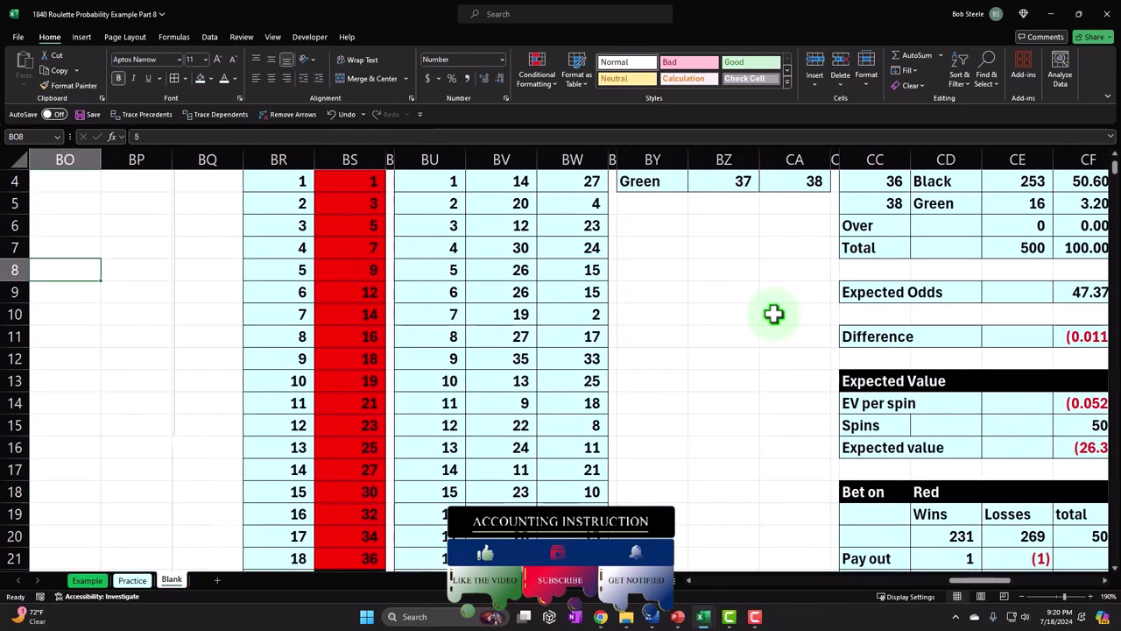
{"action": "key", "text": "Left"}
{"action": "key", "text": "Left"}
{"action": "key", "text": "Left"}
{"action": "key", "text": "Left"}
{"action": "key", "text": "Left"}
{"action": "key", "text": "Left"}
{"action": "key", "text": "Left"}
{"action": "key", "text": "Left"}
{"action": "key", "text": "Left"}
{"action": "key", "text": "Left"}
{"action": "key", "text": "Left"}
{"action": "key", "text": "Left"}
{"action": "key", "text": "Left"}
{"action": "key", "text": "Left"}
{"action": "key", "text": "Left"}
{"action": "key", "text": "Left"}
{"action": "key", "text": "Left"}
{"action": "key", "text": "Left"}
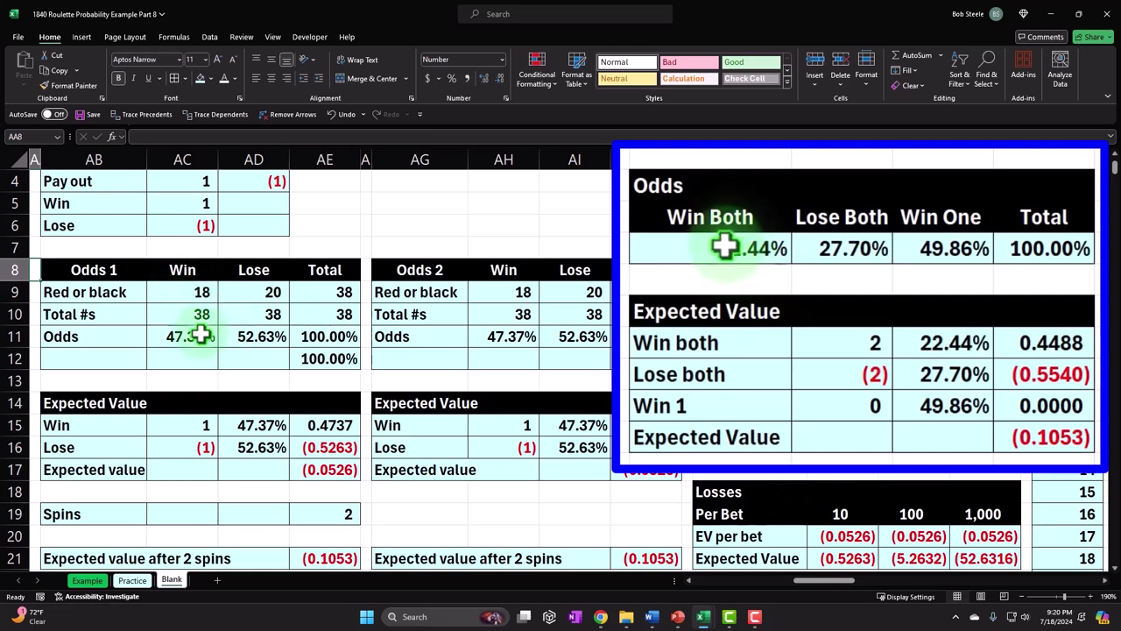
{"action": "double_click", "coordinate": [198, 337]}
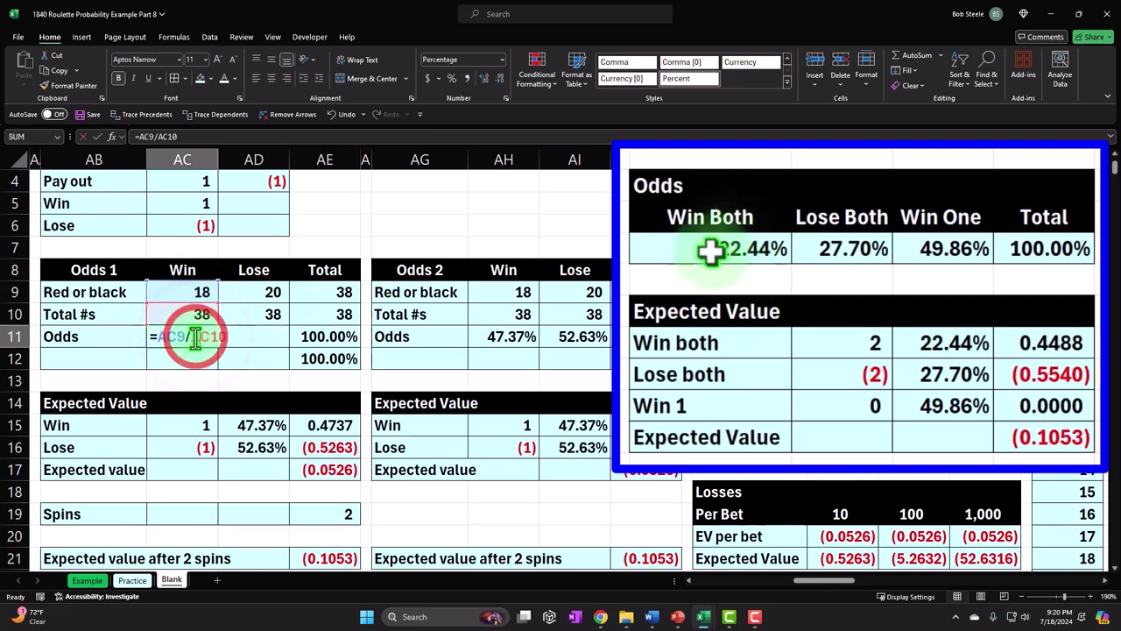
{"action": "key", "text": "Return"}
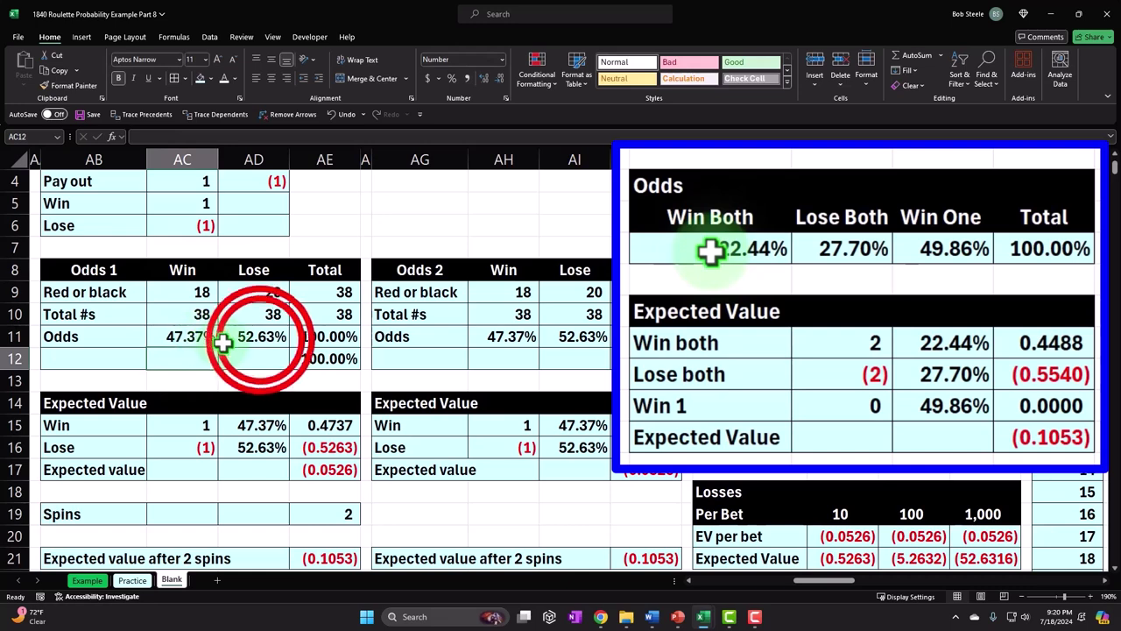
{"action": "double_click", "coordinate": [258, 340]}
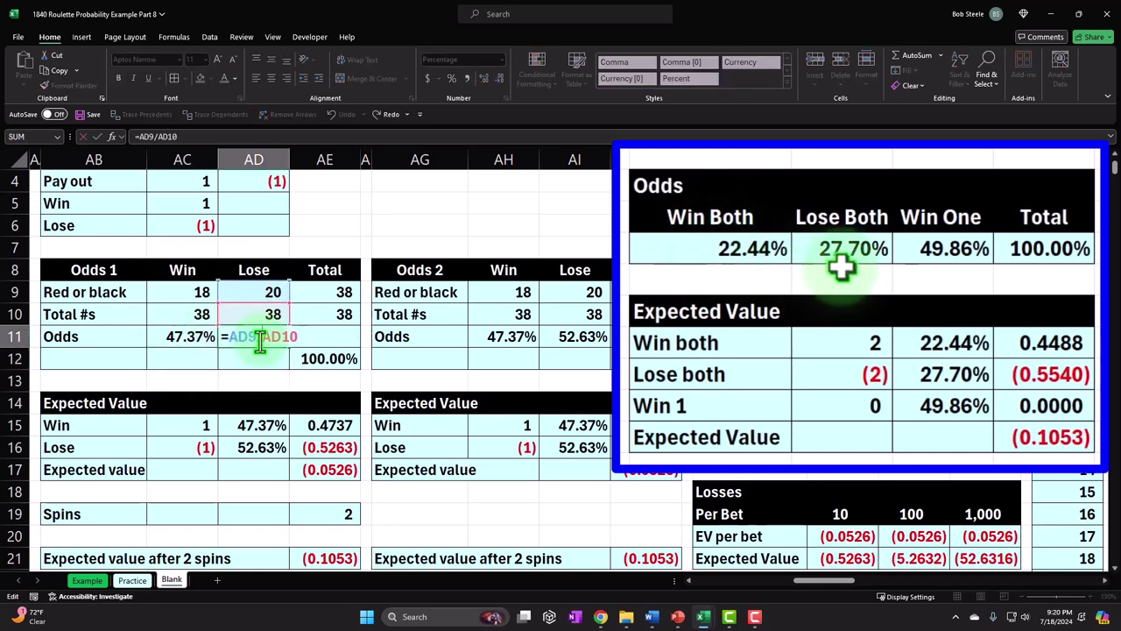
{"action": "key", "text": "Return"}
{"action": "double_click", "coordinate": [521, 338]}
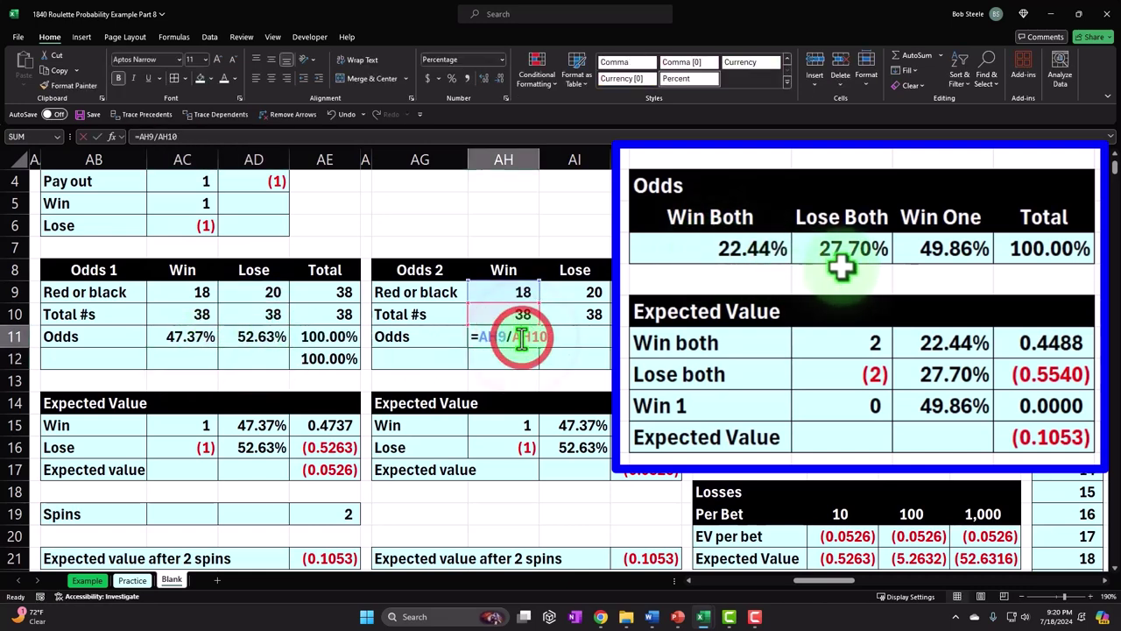
{"action": "key", "text": "Return"}
{"action": "double_click", "coordinate": [591, 338]}
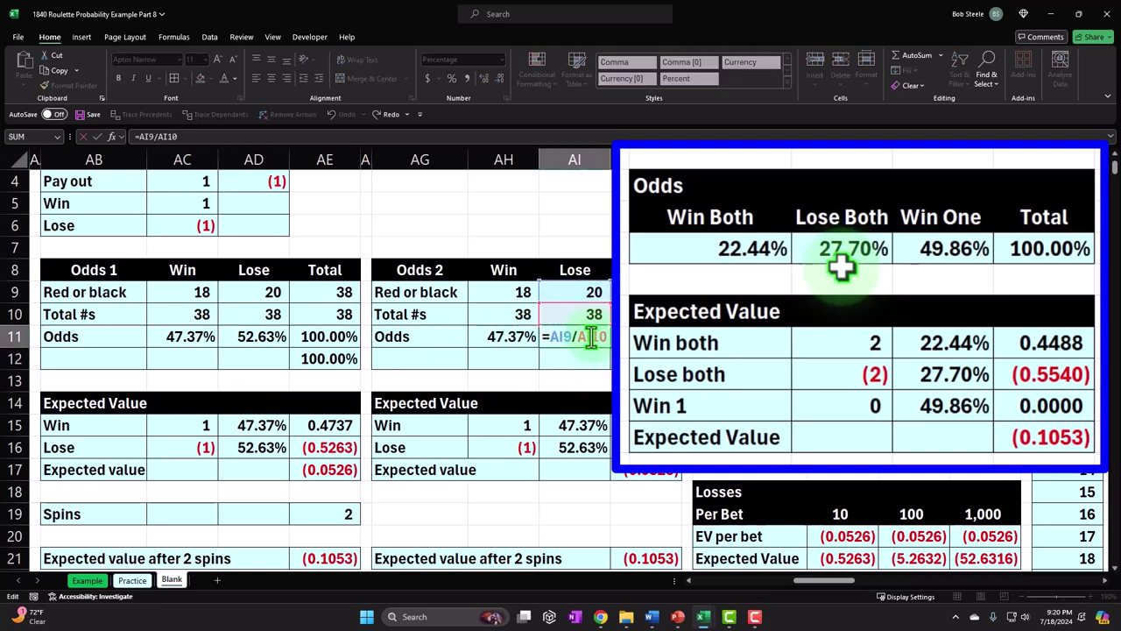
{"action": "key", "text": "Return"}
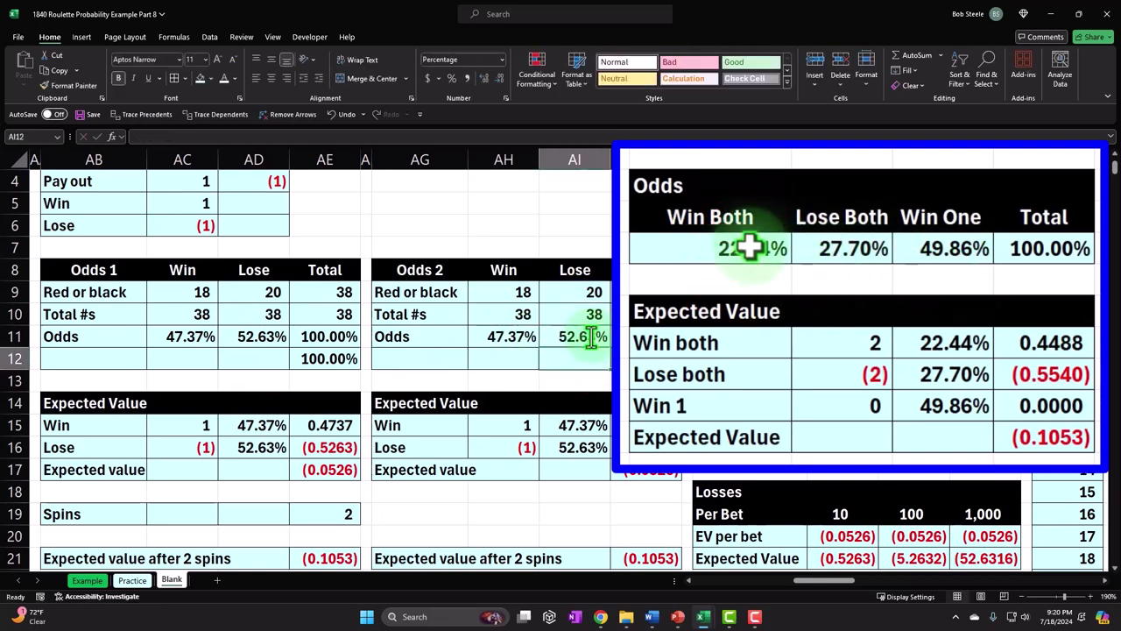
{"action": "key", "text": "ctrl+c"}
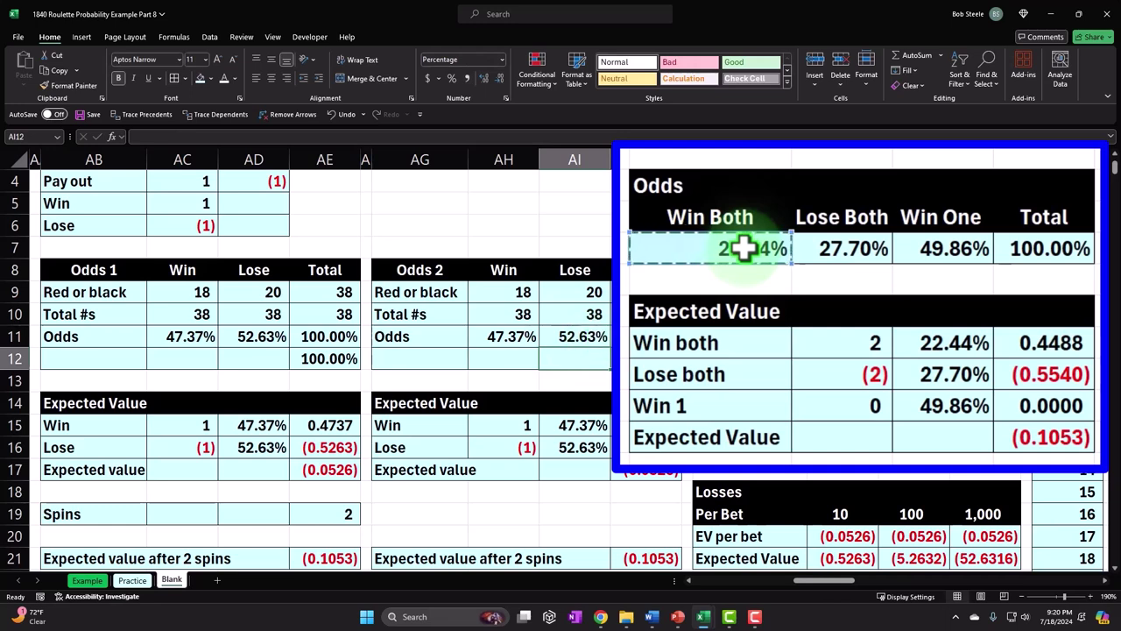
{"action": "double_click", "coordinate": [753, 316]}
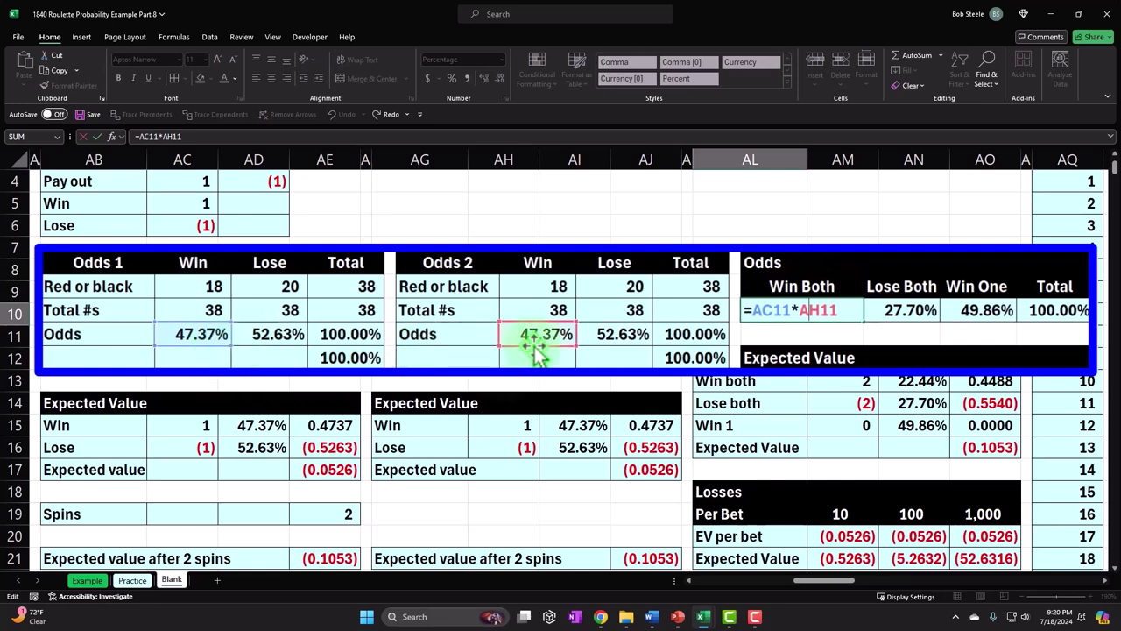
{"action": "key", "text": "ctrl+Return"}
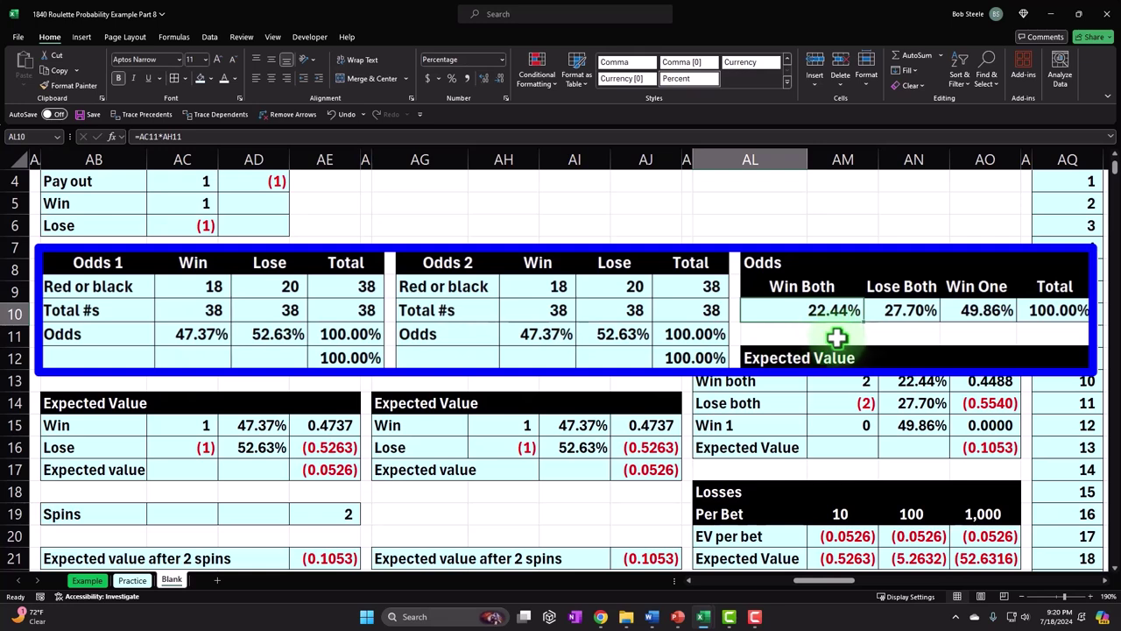
{"action": "double_click", "coordinate": [915, 312]}
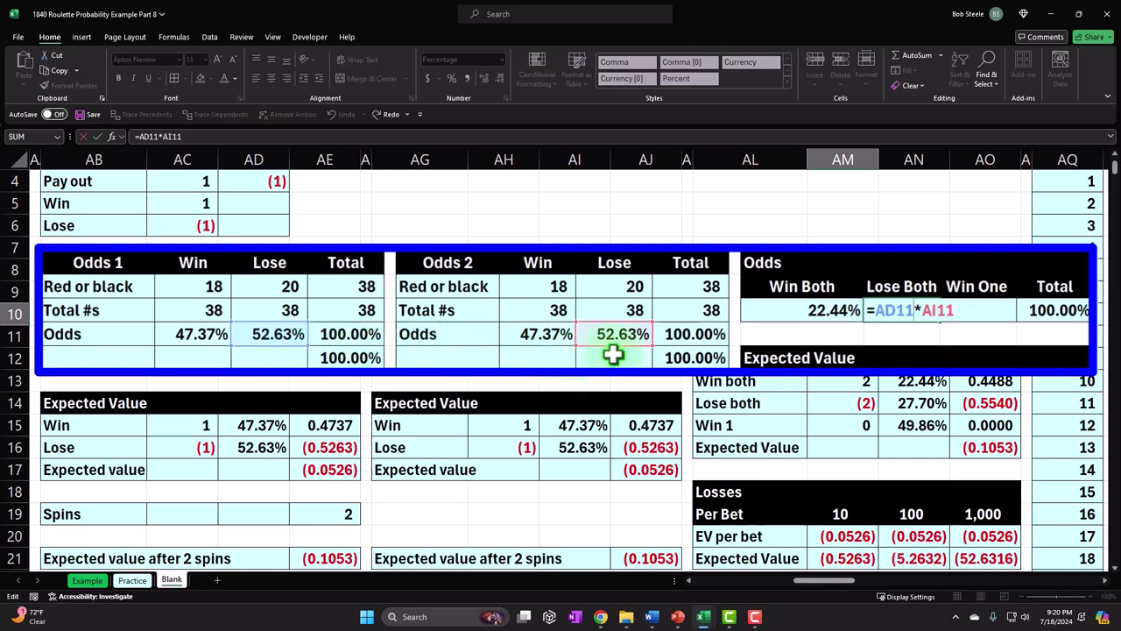
{"action": "key", "text": "Return"}
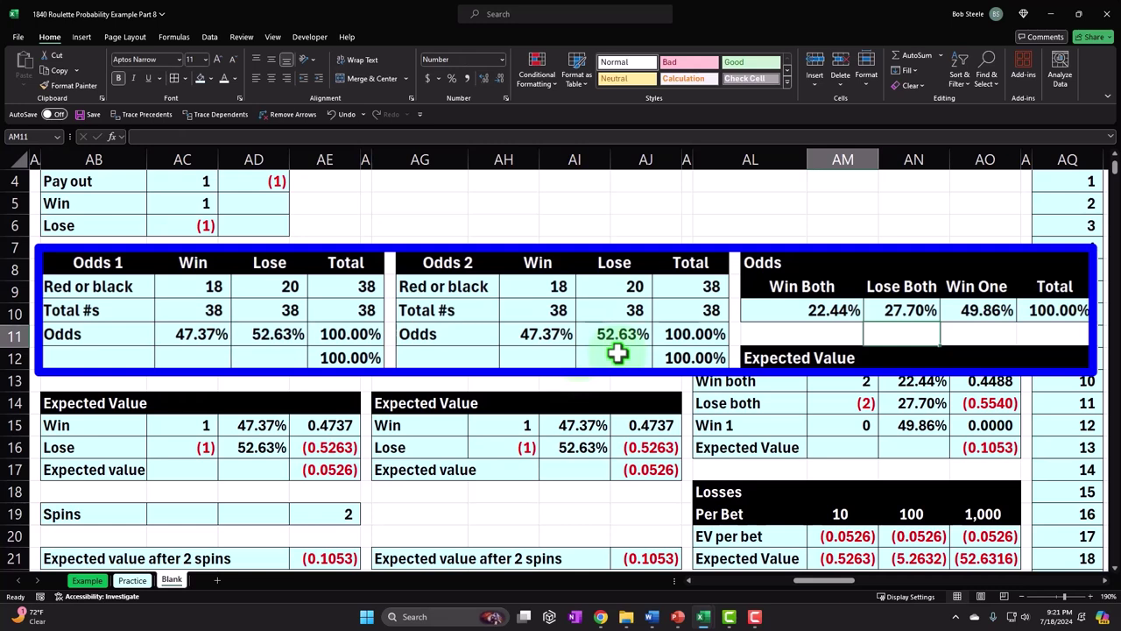
{"action": "double_click", "coordinate": [982, 311]}
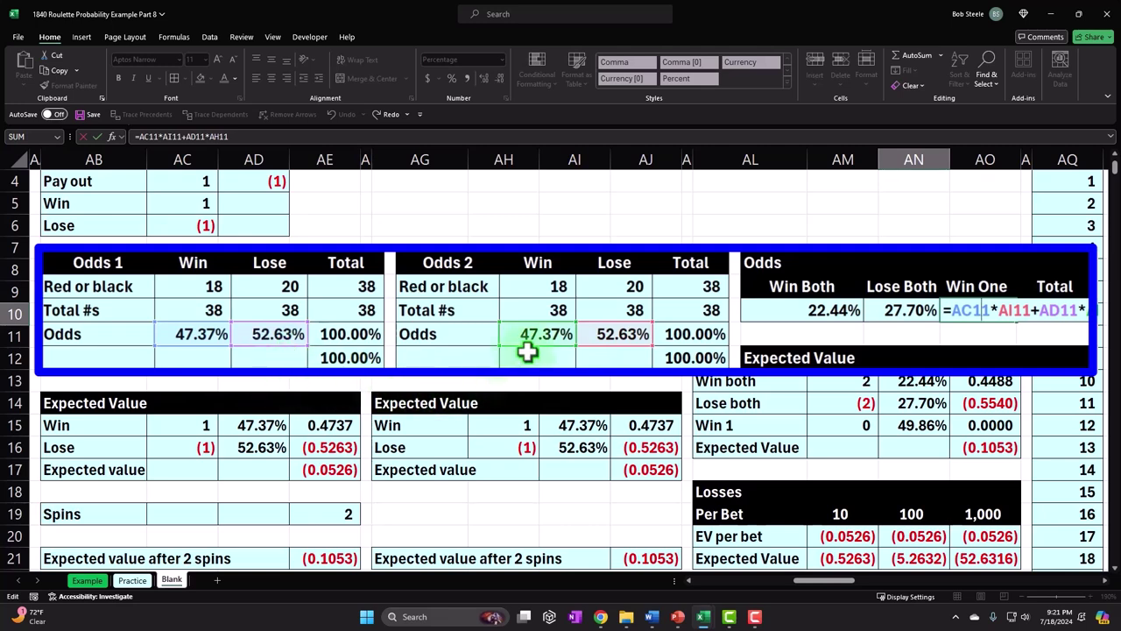
{"action": "key", "text": "Return"}
{"action": "key", "text": "Up"}
{"action": "key", "text": "Left"}
{"action": "key", "text": "Left"}
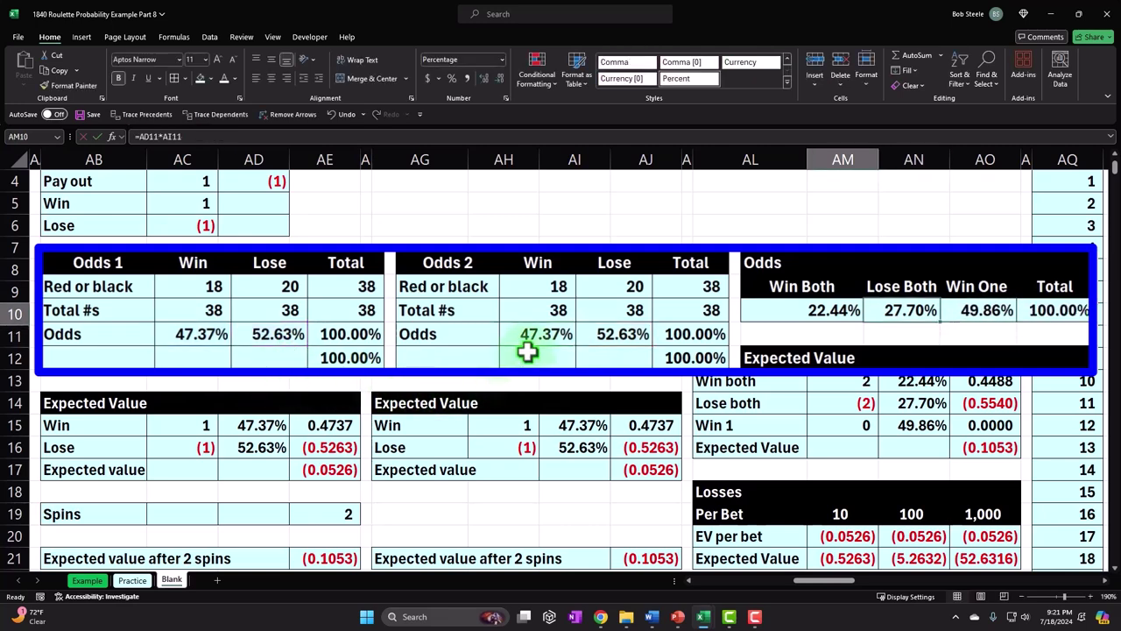
{"action": "key", "text": "Right"}
{"action": "key", "text": "Right"}
{"action": "key", "text": "Right"}
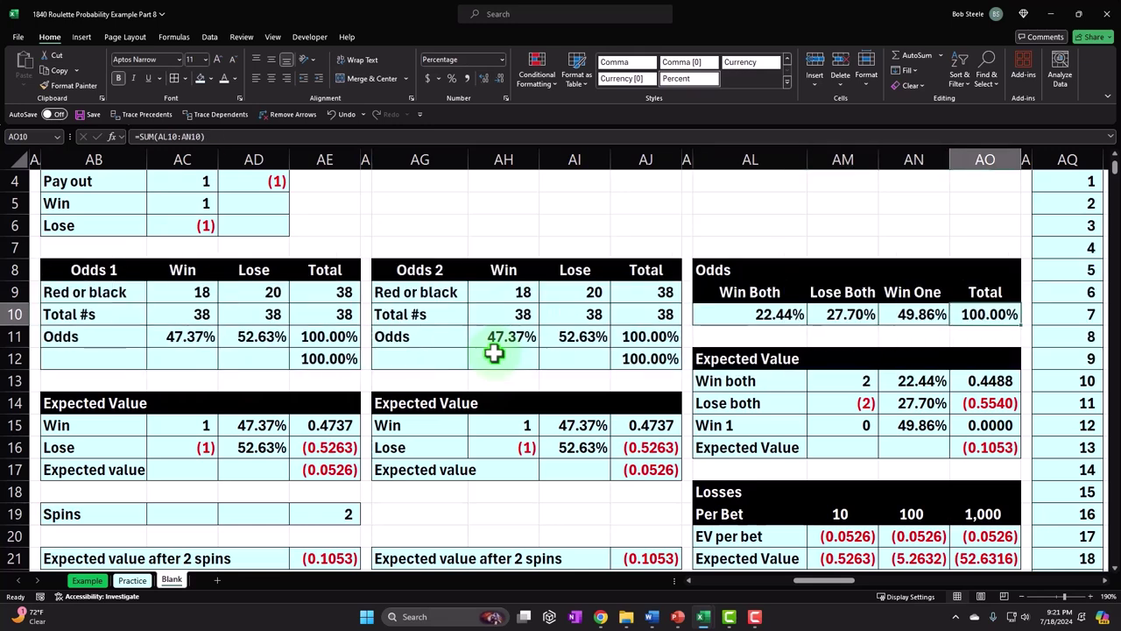
{"action": "key", "text": "Right"}
{"action": "key", "text": "Right"}
{"action": "key", "text": "Right"}
{"action": "key", "text": "Right"}
{"action": "key", "text": "Right"}
{"action": "key", "text": "Right"}
{"action": "key", "text": "Right"}
{"action": "key", "text": "Right"}
{"action": "key", "text": "Right"}
{"action": "key", "text": "Right"}
{"action": "key", "text": "Right"}
{"action": "key", "text": "Right"}
{"action": "key", "text": "Right"}
{"action": "key", "text": "Right"}
{"action": "key", "text": "Right"}
{"action": "key", "text": "Right"}
{"action": "key", "text": "Right"}
{"action": "key", "text": "Right"}
{"action": "key", "text": "Right"}
{"action": "key", "text": "Right"}
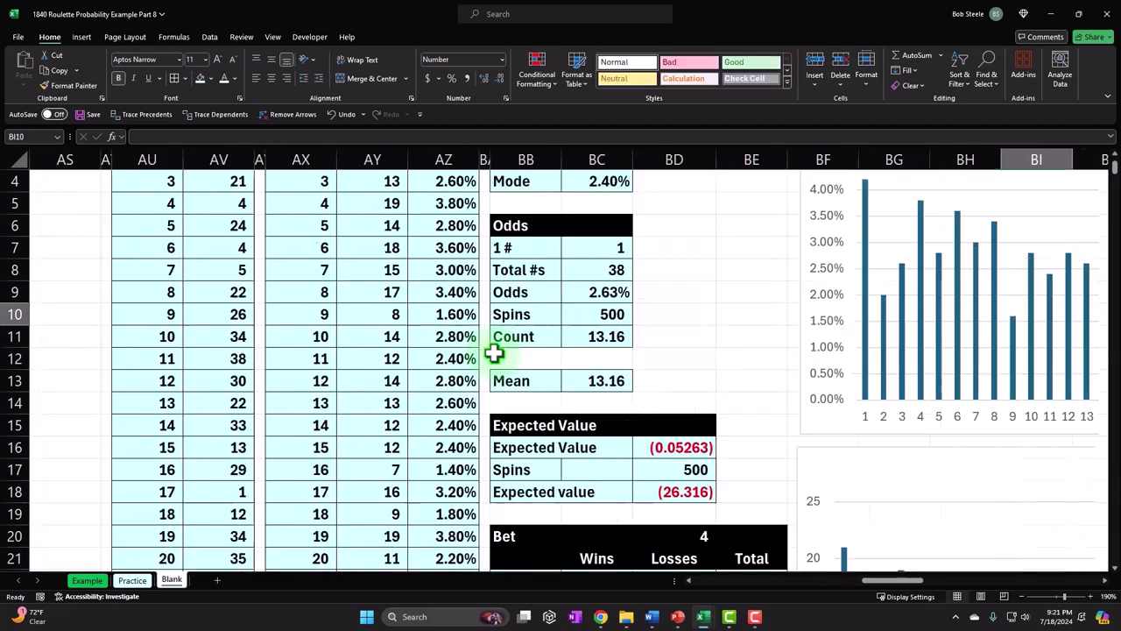
Step: Format the linked Odds value as a percentage with two decimal places
{"action": "key", "text": "Right"}
{"action": "key", "text": "Right"}
{"action": "key", "text": "Right"}
{"action": "key", "text": "Right"}
{"action": "key", "text": "Right"}
{"action": "key", "text": "Right"}
{"action": "key", "text": "Right"}
{"action": "key", "text": "Right"}
{"action": "key", "text": "Right"}
{"action": "key", "text": "Right"}
{"action": "key", "text": "Right"}
{"action": "key", "text": "Right"}
{"action": "key", "text": "Right"}
{"action": "key", "text": "Right"}
{"action": "key", "text": "Right"}
{"action": "key", "text": "Right"}
{"action": "key", "text": "Right"}
{"action": "key", "text": "Right"}
{"action": "key", "text": "Right"}
{"action": "key", "text": "Right"}
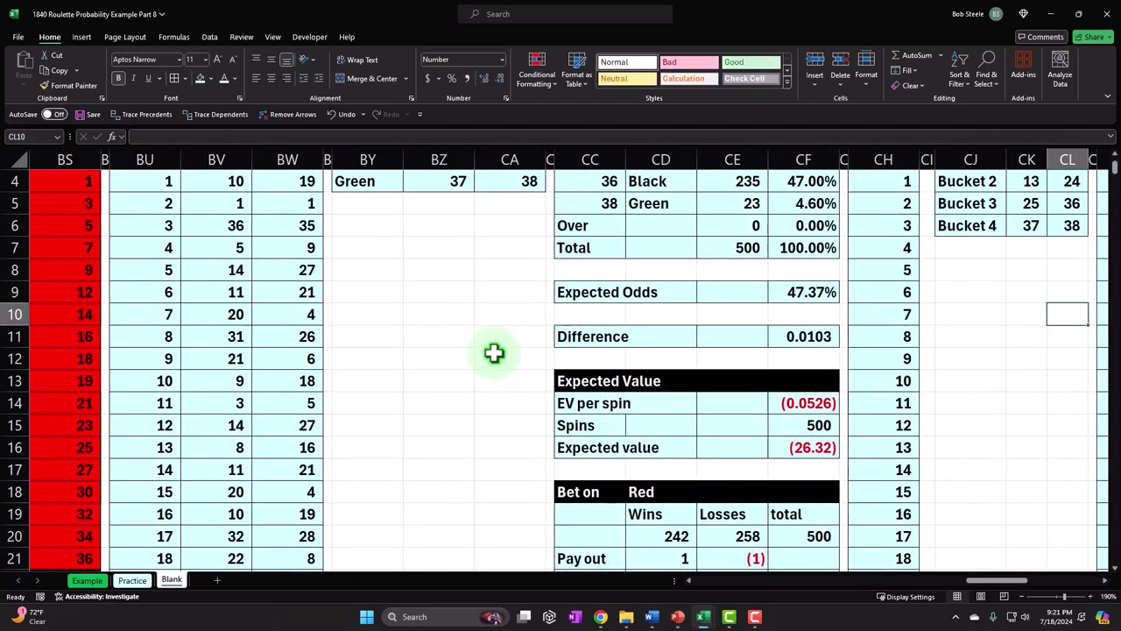
{"action": "key", "text": "Right"}
{"action": "key", "text": "Right"}
{"action": "key", "text": "Right"}
{"action": "key", "text": "Right"}
{"action": "key", "text": "Right"}
{"action": "key", "text": "Right"}
{"action": "key", "text": "Right"}
{"action": "key", "text": "Right"}
{"action": "key", "text": "Right"}
{"action": "key", "text": "Right"}
{"action": "key", "text": "Right"}
{"action": "key", "text": "Right"}
{"action": "key", "text": "Right"}
{"action": "key", "text": "Right"}
{"action": "key", "text": "Right"}
{"action": "key", "text": "Right"}
{"action": "key", "text": "Right"}
{"action": "key", "text": "Right"}
{"action": "key", "text": "Right"}
{"action": "key", "text": "Right"}
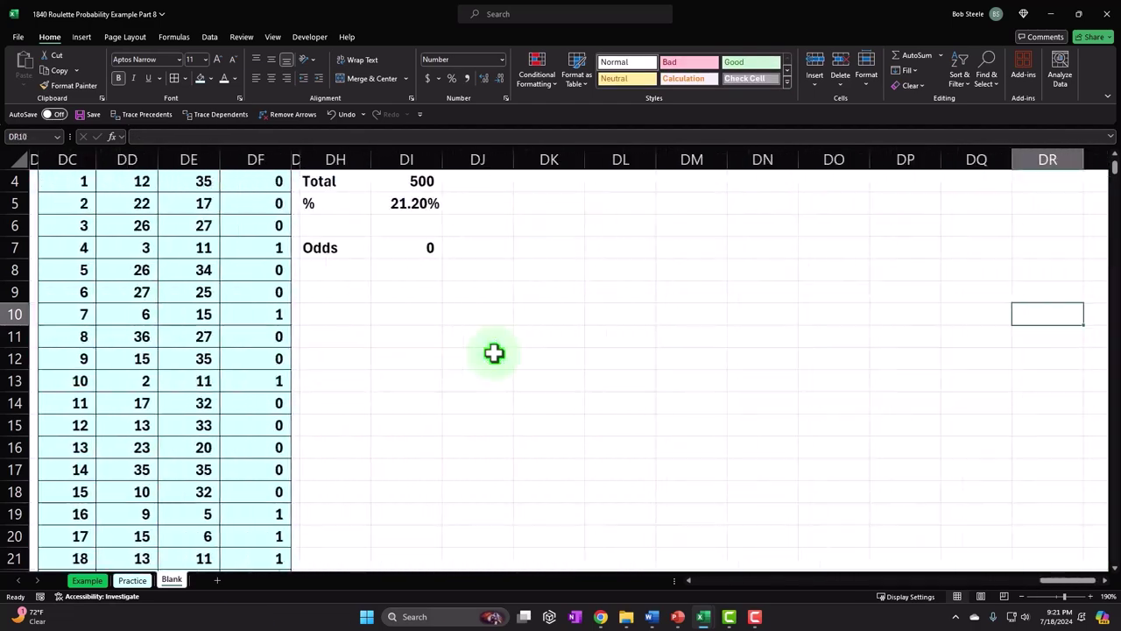
{"action": "scroll", "coordinate": [370, 360], "scroll_direction": "up", "scroll_amount": 1}
{"action": "left_click", "coordinate": [342, 313]}
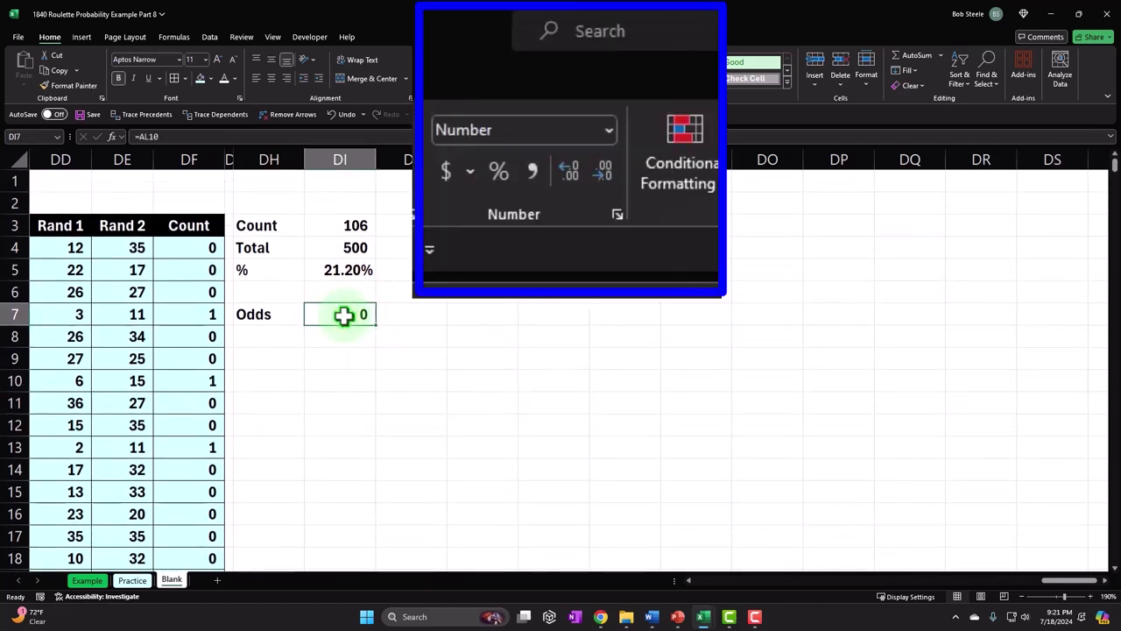
{"action": "left_click", "coordinate": [441, 78]}
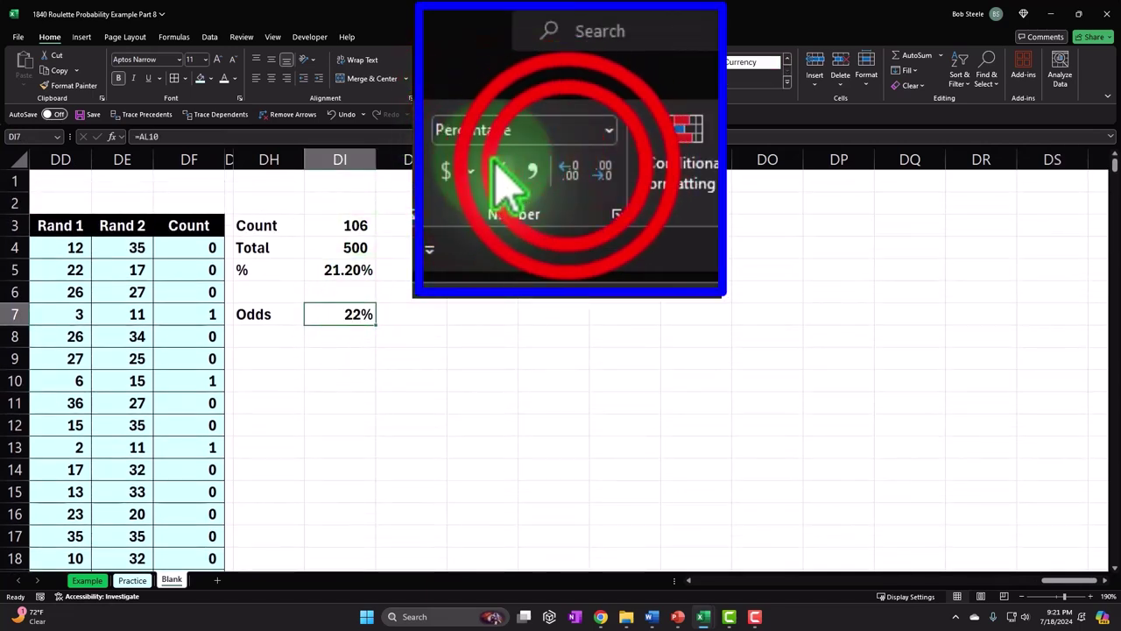
{"action": "left_click", "coordinate": [483, 78]}
{"action": "left_click", "coordinate": [483, 78]}
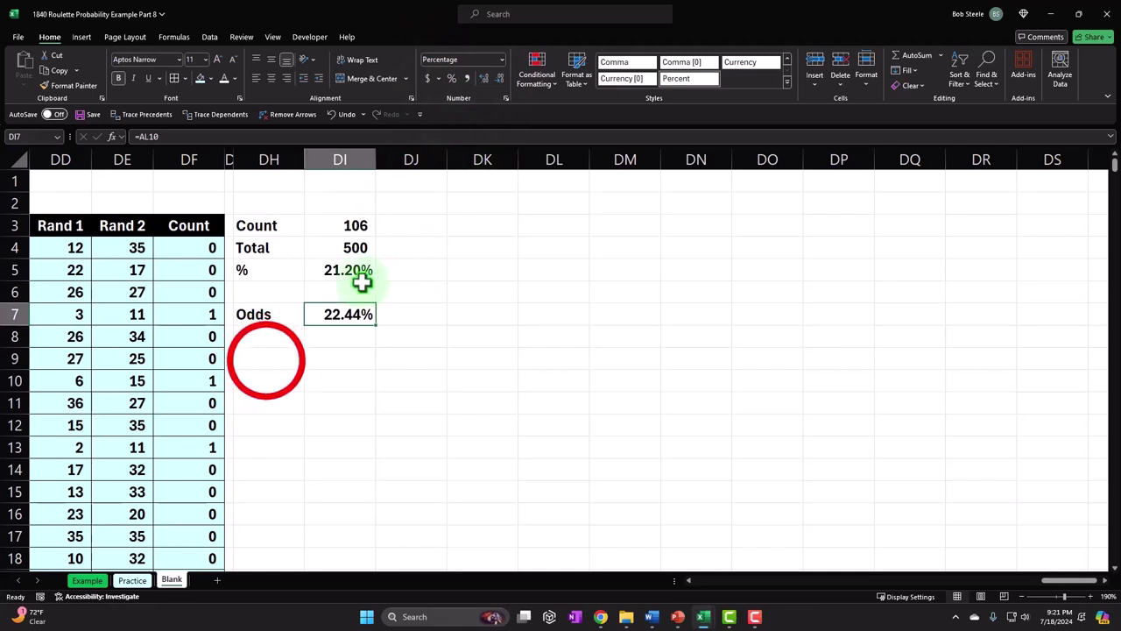
Step: Add a Difference row with =DI5-DI7 and extra decimal places
{"action": "left_click", "coordinate": [267, 360]}
{"action": "type", "text": "Dif"}
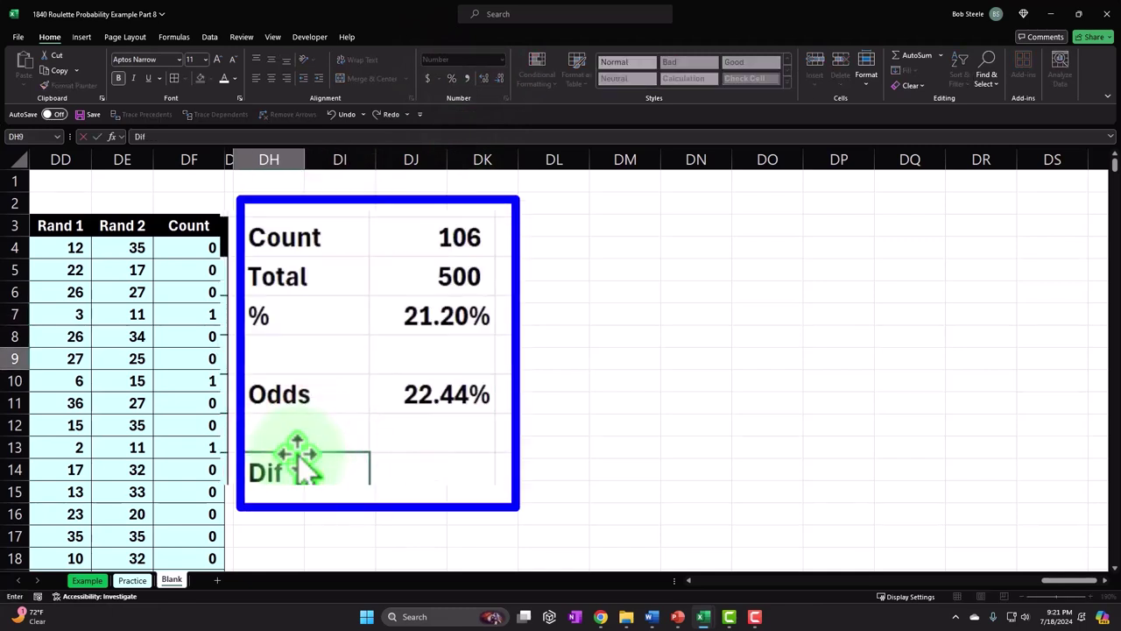
{"action": "type", "text": "ference"}
{"action": "key", "text": "Tab"}
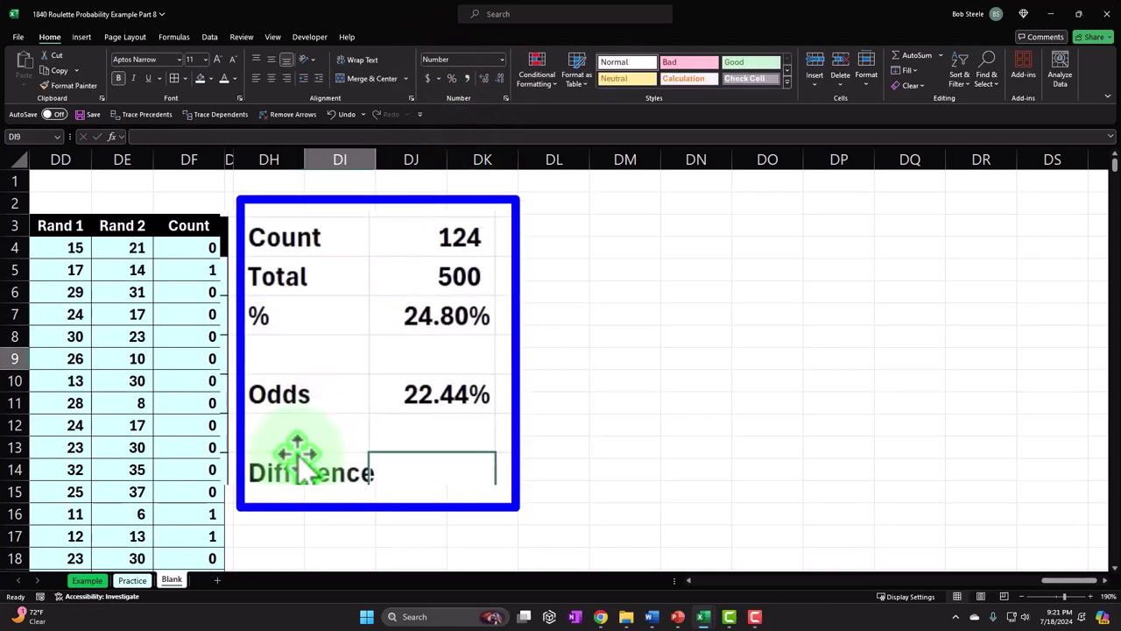
{"action": "type", "text": "="}
{"action": "key", "text": "Up"}
{"action": "key", "text": "Up"}
{"action": "key", "text": "Up"}
{"action": "key", "text": "Up"}
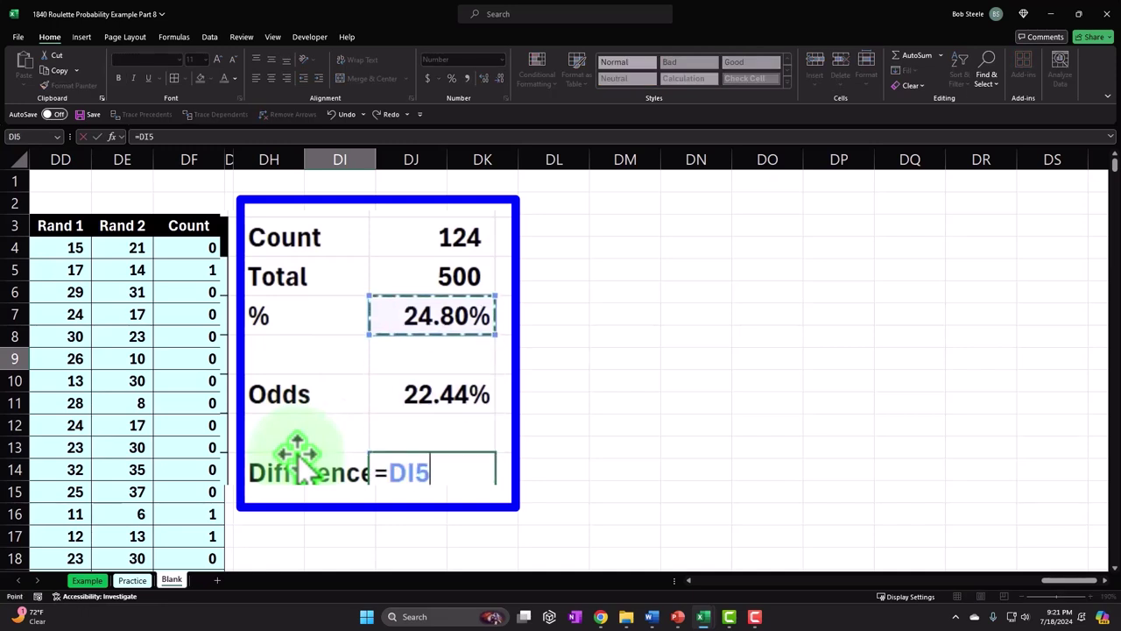
{"action": "type", "text": "-"}
{"action": "key", "text": "Up"}
{"action": "key", "text": "Up"}
{"action": "key", "text": "ctrl+Return"}
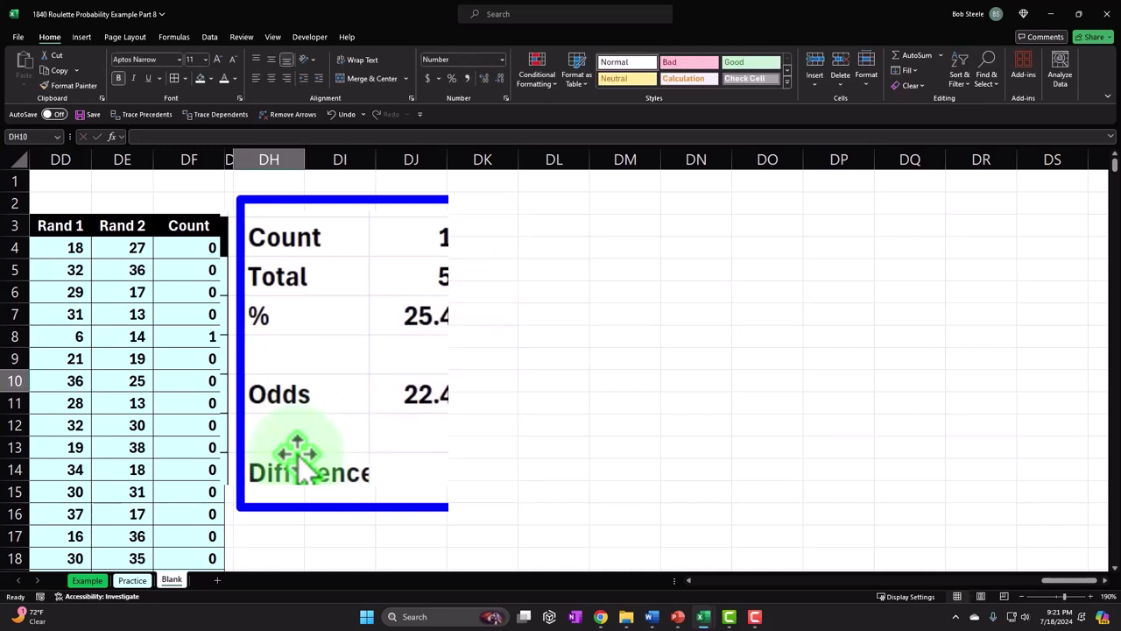
{"action": "left_click", "coordinate": [485, 78]}
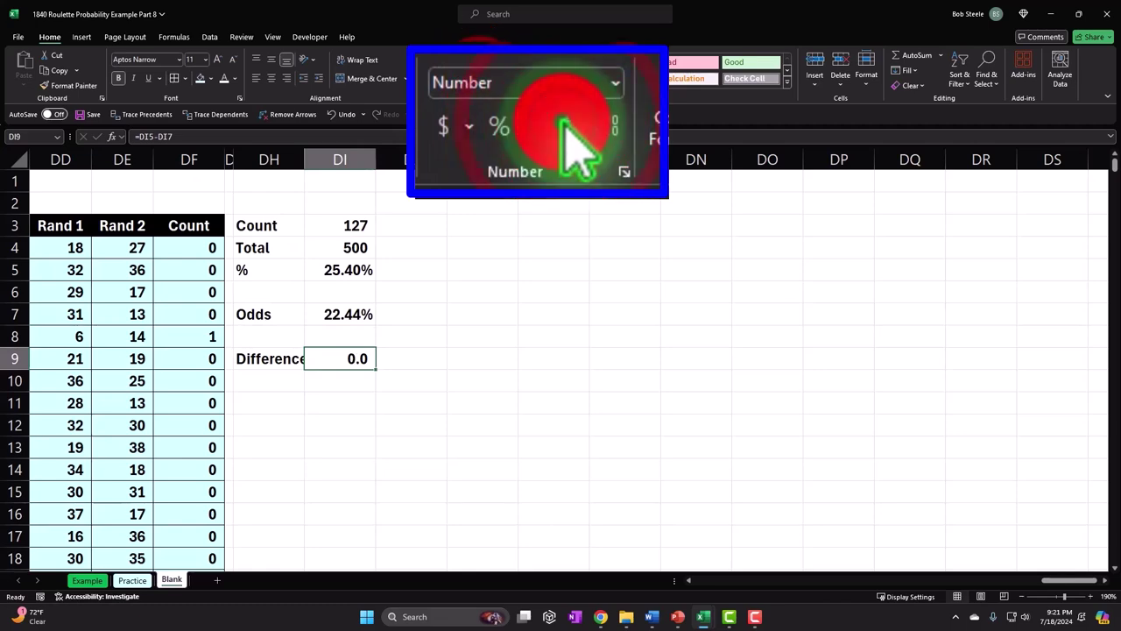
{"action": "left_click", "coordinate": [484, 78]}
{"action": "left_click", "coordinate": [484, 78]}
{"action": "left_click", "coordinate": [484, 78]}
Step: Recheck the Difference formula =DI5-DI7 in DI9 and commit it unchanged
{"action": "double_click", "coordinate": [361, 358]}
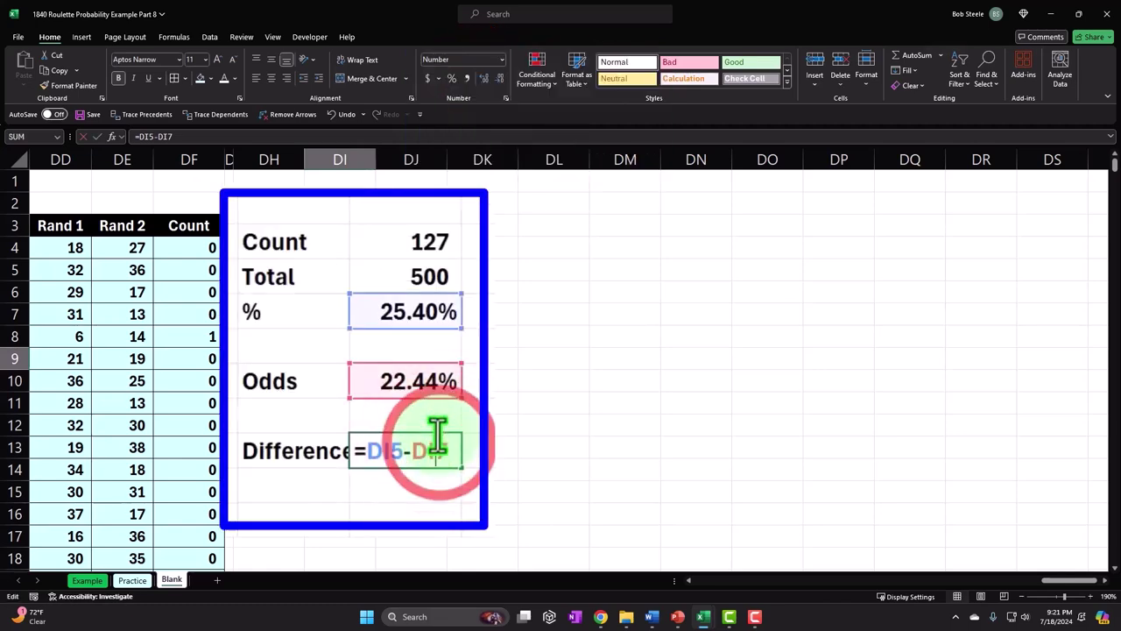
{"action": "double_click", "coordinate": [400, 454]}
{"action": "key", "text": "ctrl+Return"}
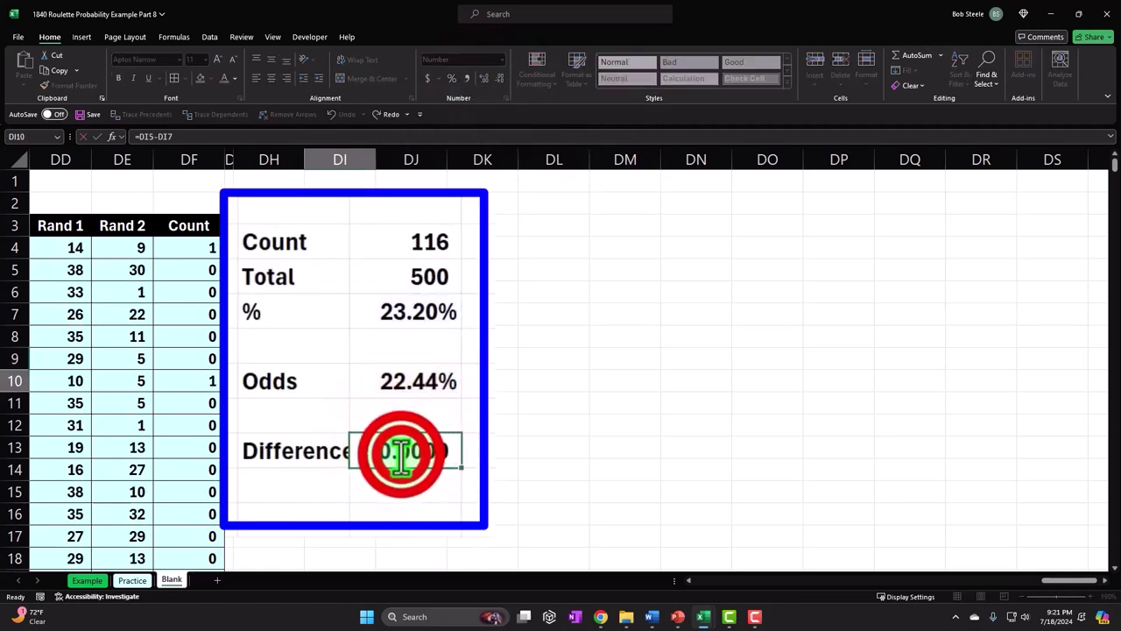
{"action": "double_click", "coordinate": [400, 451]}
{"action": "key", "text": "Return"}
{"action": "double_click", "coordinate": [338, 359]}
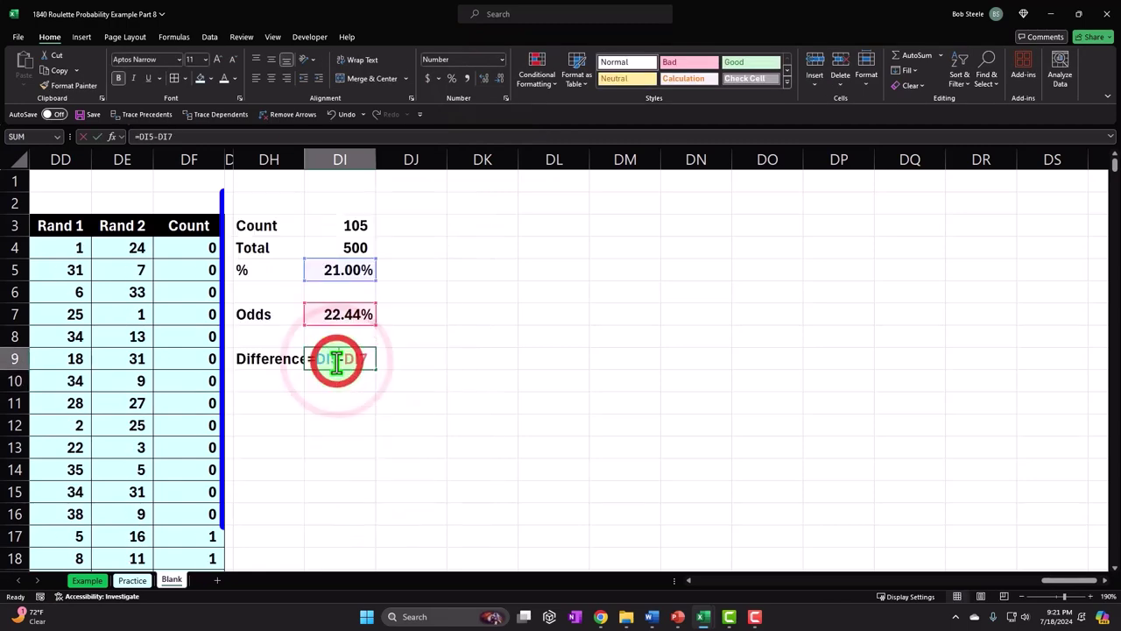
{"action": "key", "text": "Return"}
{"action": "key", "text": "Left"}
{"action": "key", "text": "Left"}
{"action": "key", "text": "Left"}
{"action": "key", "text": "Left"}
{"action": "key", "text": "Left"}
{"action": "key", "text": "Left"}
{"action": "key", "text": "Left"}
{"action": "key", "text": "Left"}
{"action": "key", "text": "Left"}
{"action": "key", "text": "Left"}
{"action": "key", "text": "Left"}
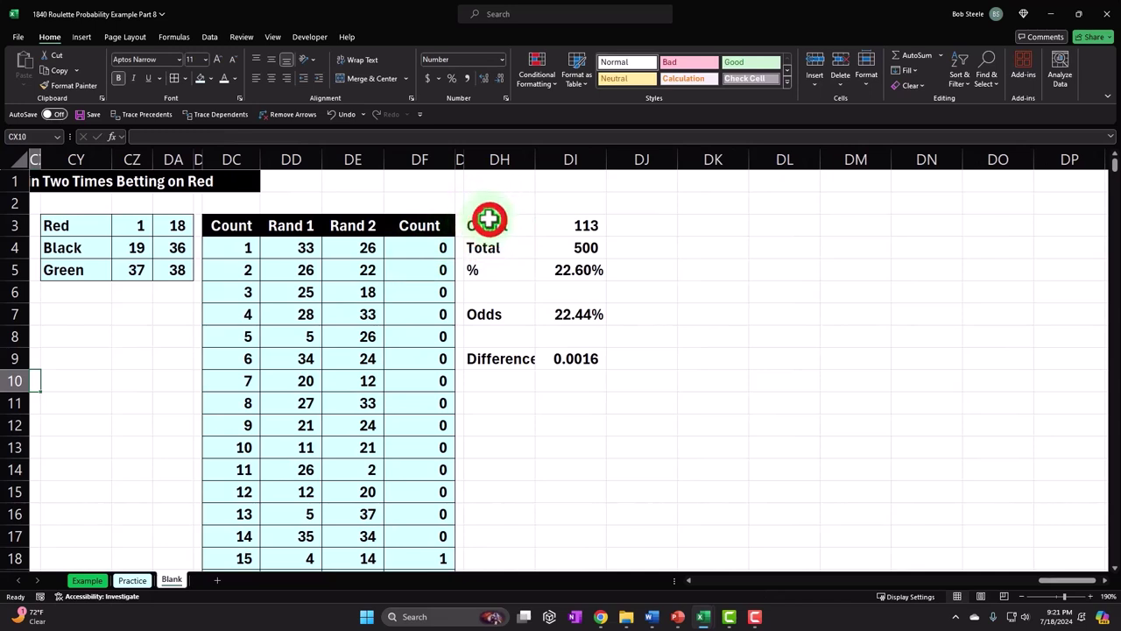
Step: Border and shade the Count, Total, %, Odds and Difference rows, and widen column DH
{"action": "left_click_drag", "start_coordinate": [486, 221], "coordinate": [546, 274]}
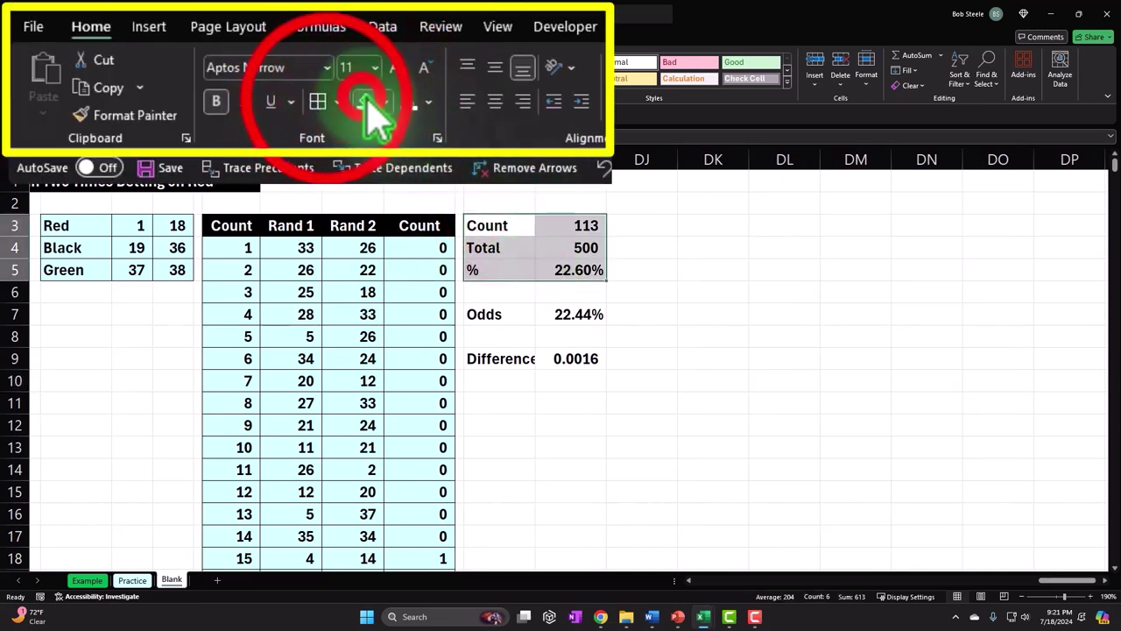
{"action": "left_click", "coordinate": [318, 101]}
{"action": "left_click_drag", "start_coordinate": [500, 317], "coordinate": [548, 318]}
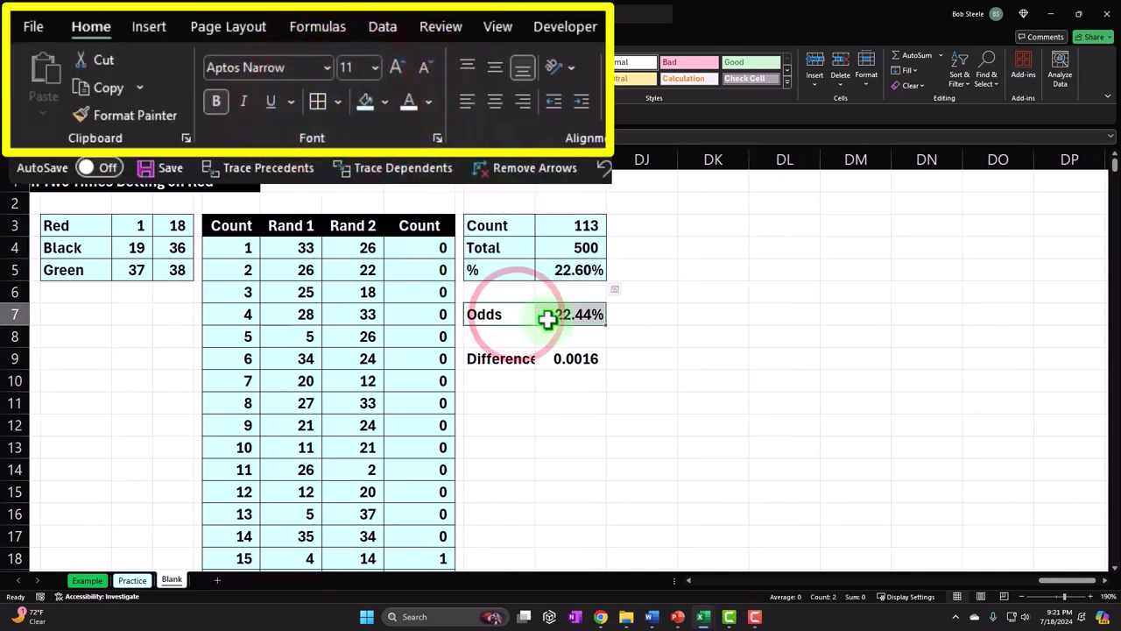
{"action": "left_click", "coordinate": [364, 100]}
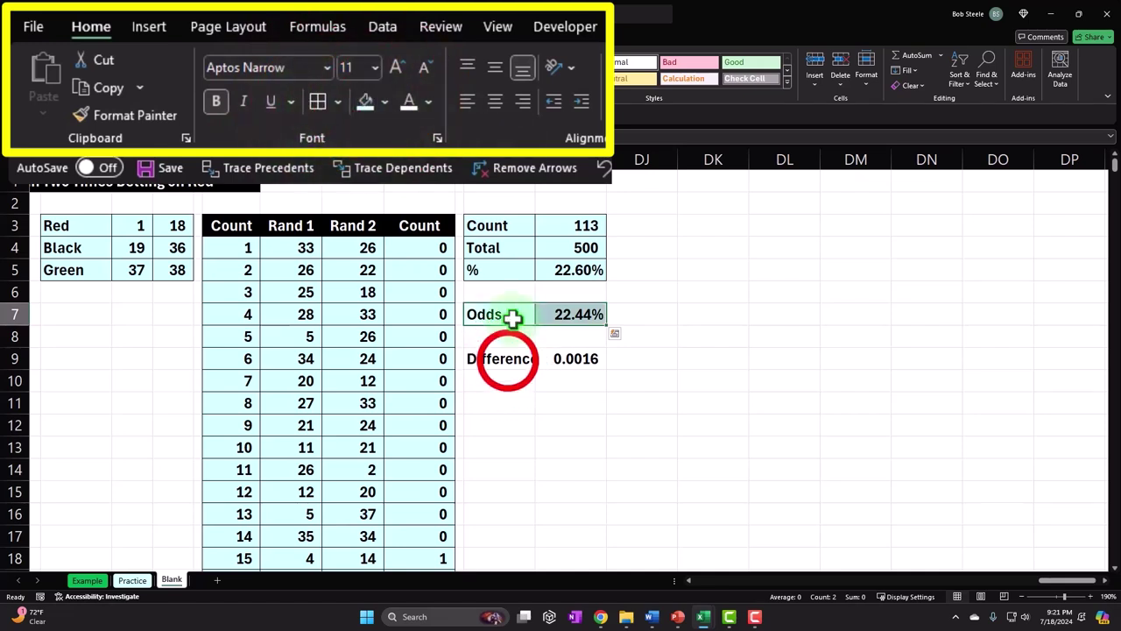
{"action": "left_click_drag", "start_coordinate": [508, 360], "coordinate": [573, 360]}
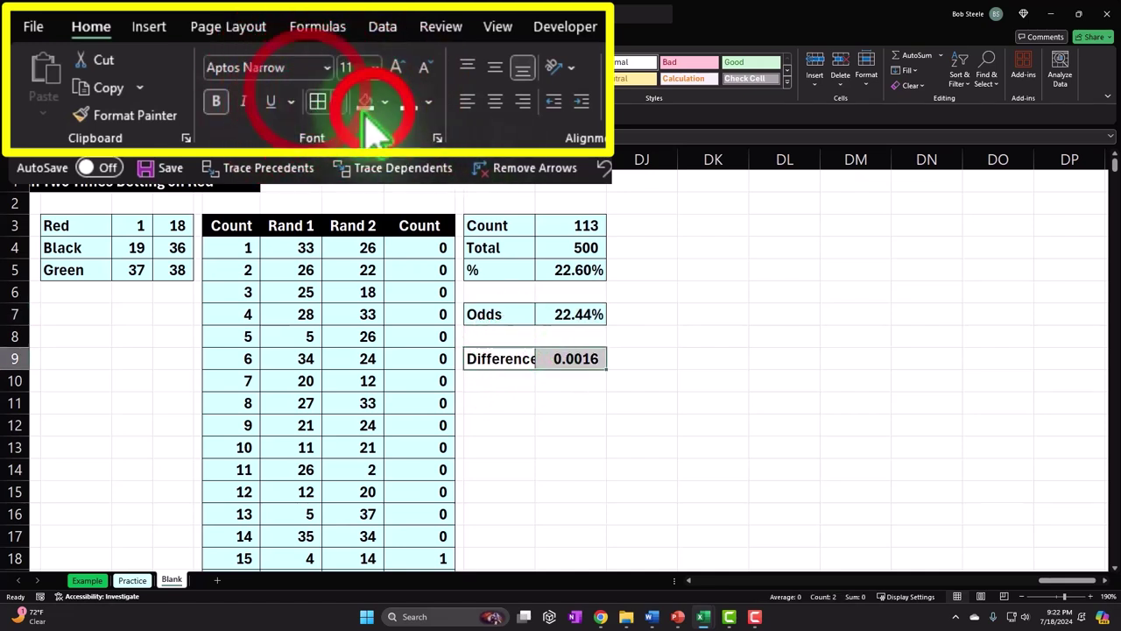
{"action": "left_click", "coordinate": [692, 287]}
{"action": "left_click_drag", "start_coordinate": [531, 166], "coordinate": [568, 159]}
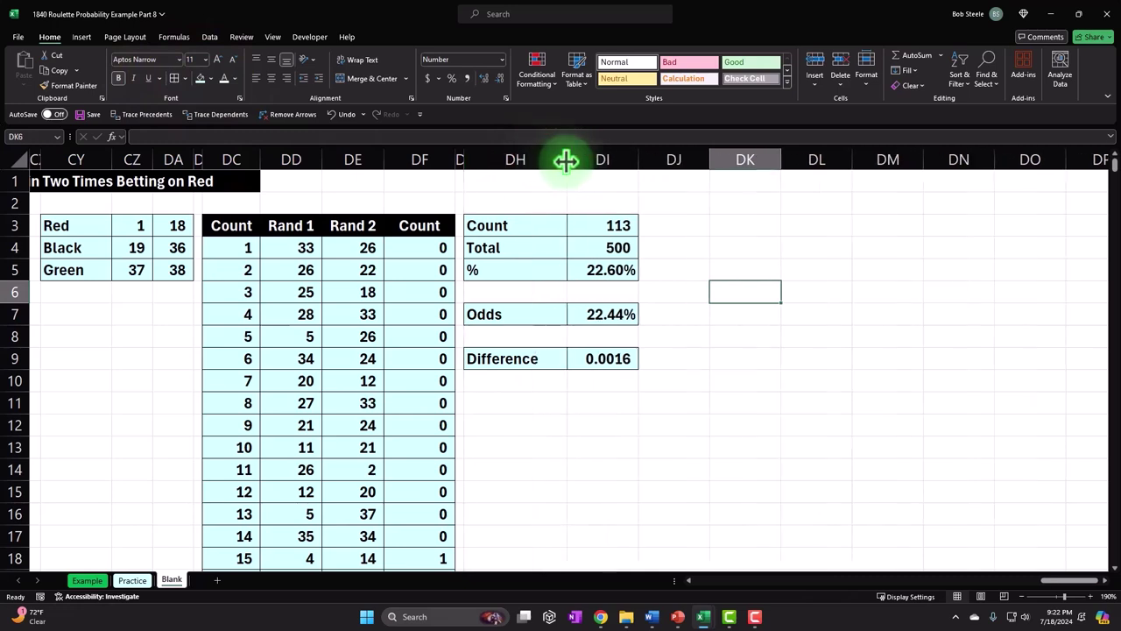
Step: Add an Expected Value heading across three columns with black fill and white text
{"action": "left_click", "coordinate": [566, 405]}
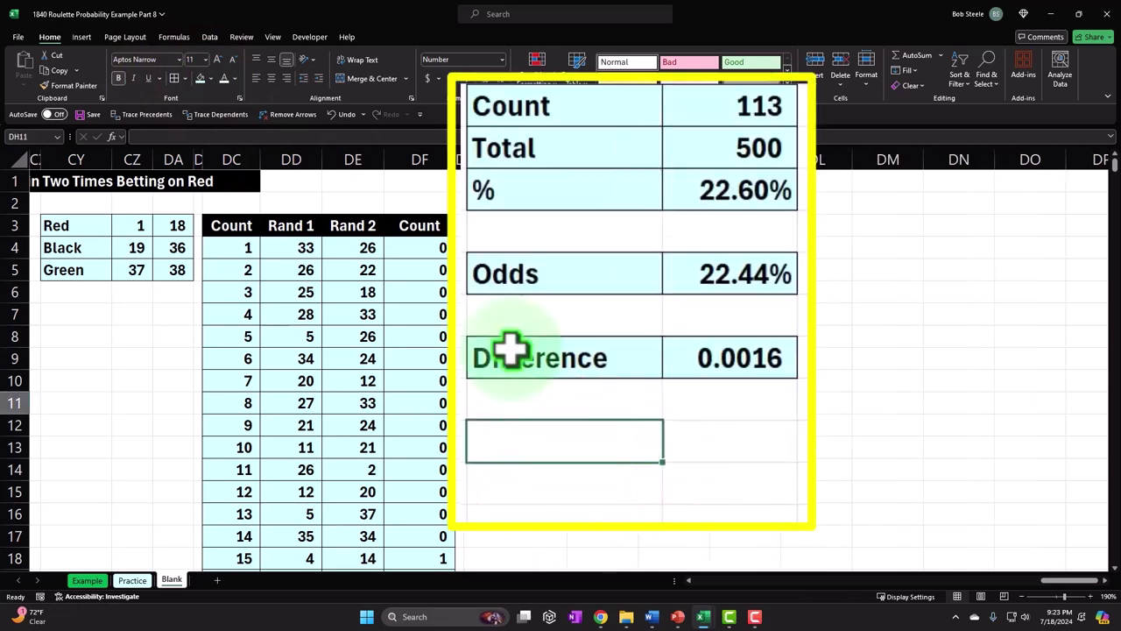
{"action": "type", "text": "Expected Value"}
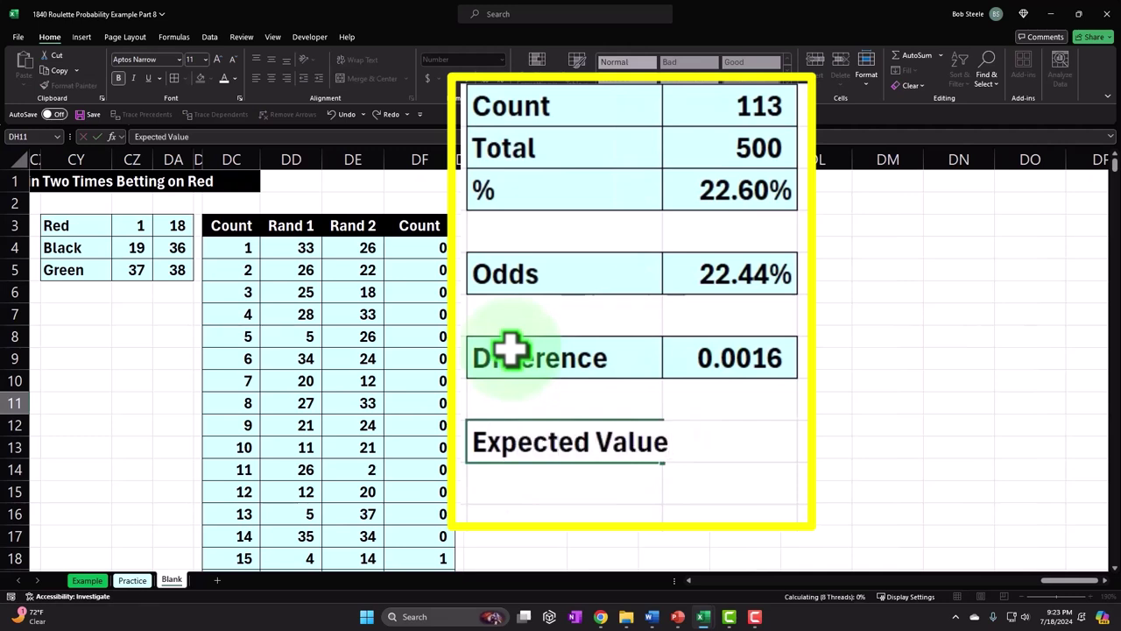
{"action": "key", "text": "Return"}
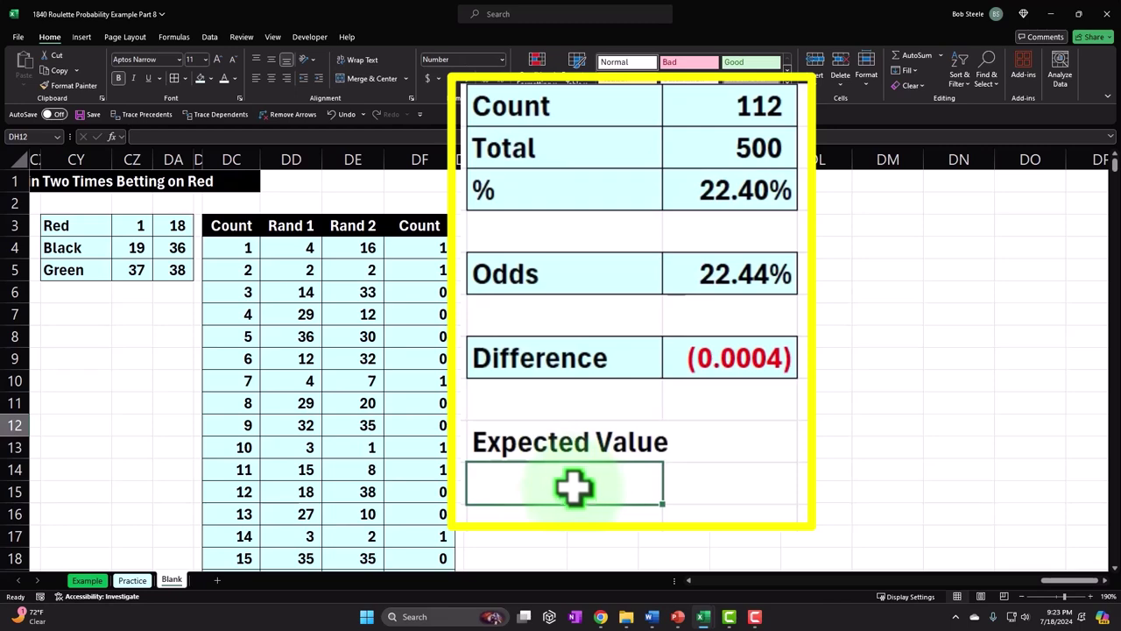
{"action": "left_click_drag", "start_coordinate": [555, 443], "coordinate": [770, 443]}
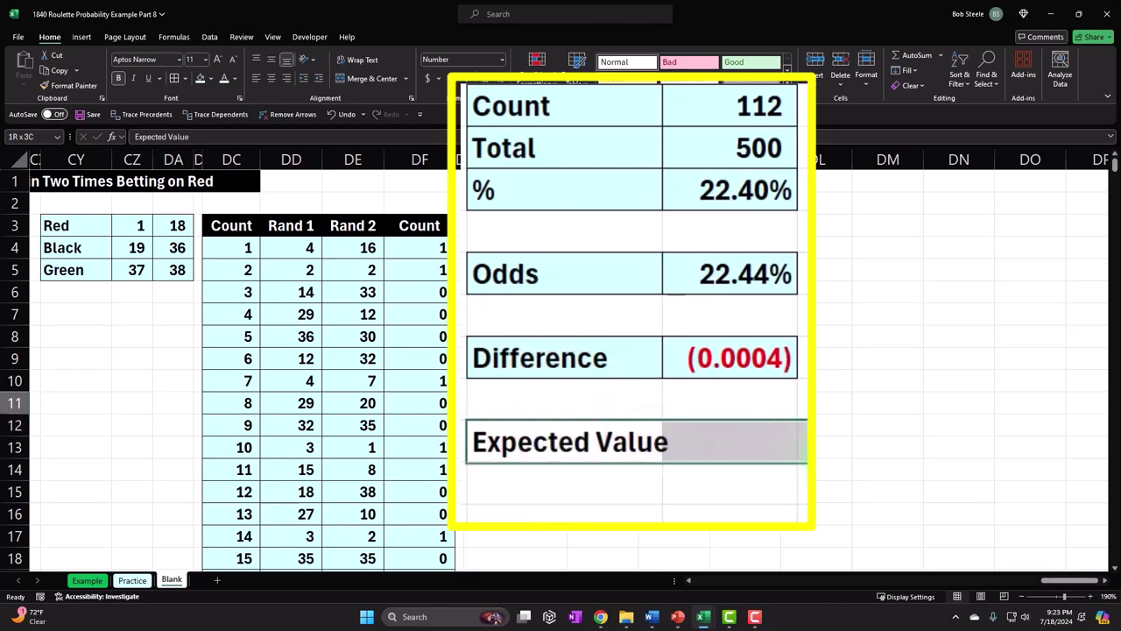
{"action": "left_click", "coordinate": [207, 78]}
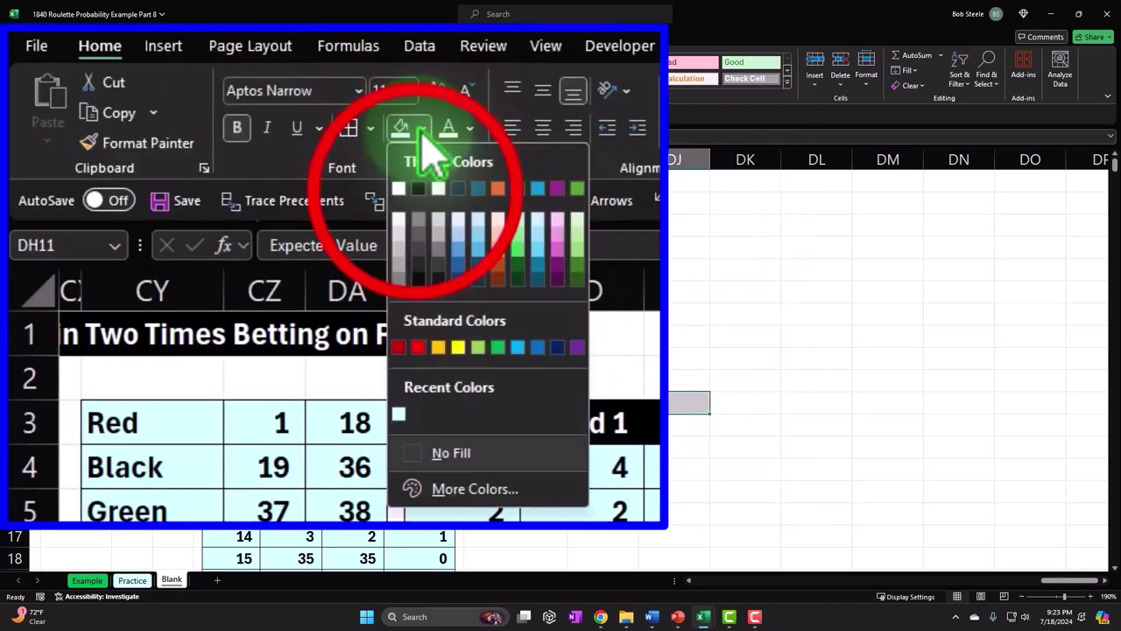
{"action": "left_click", "coordinate": [419, 190]}
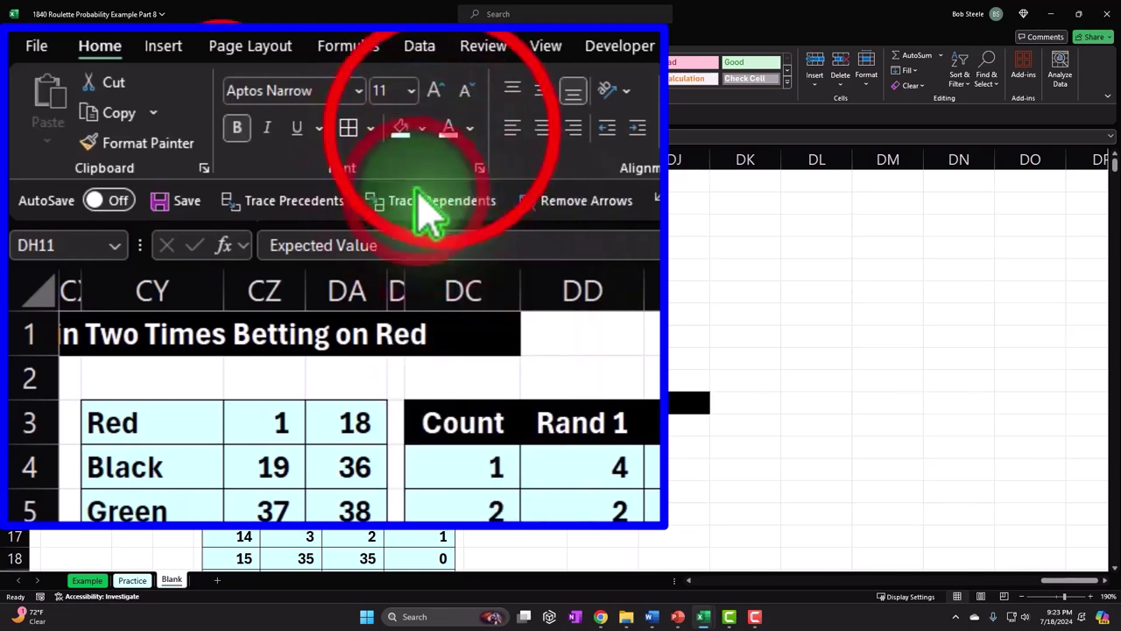
{"action": "left_click", "coordinate": [449, 128]}
Step: Add Each Spin and Two Spins column headings and an Expected Value row label
{"action": "left_click", "coordinate": [600, 426]}
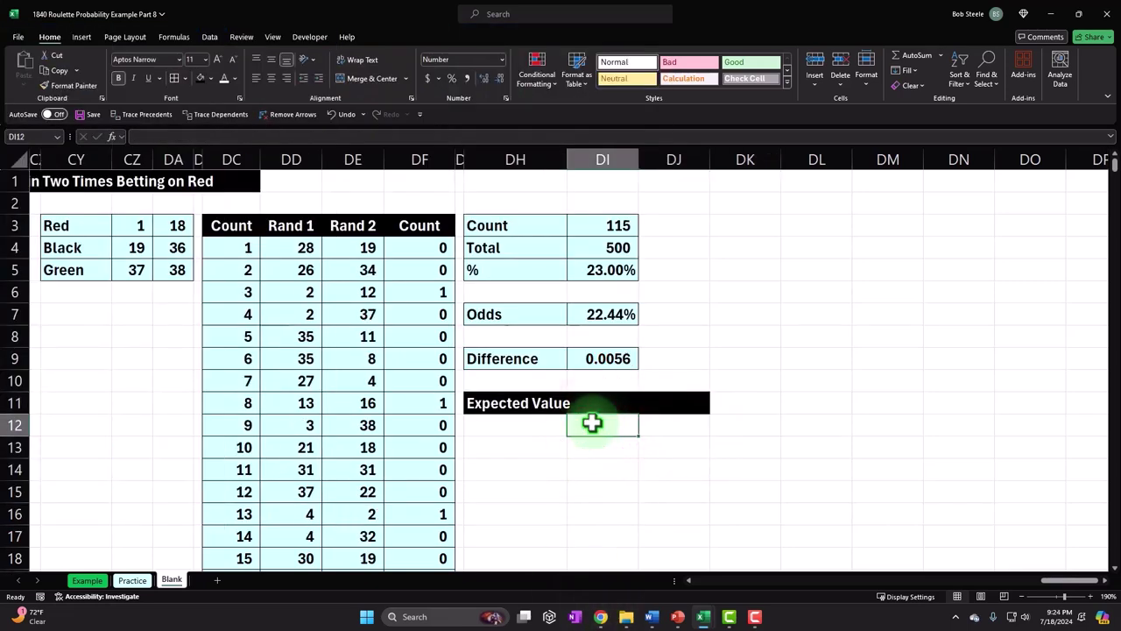
{"action": "type", "text": "e"}
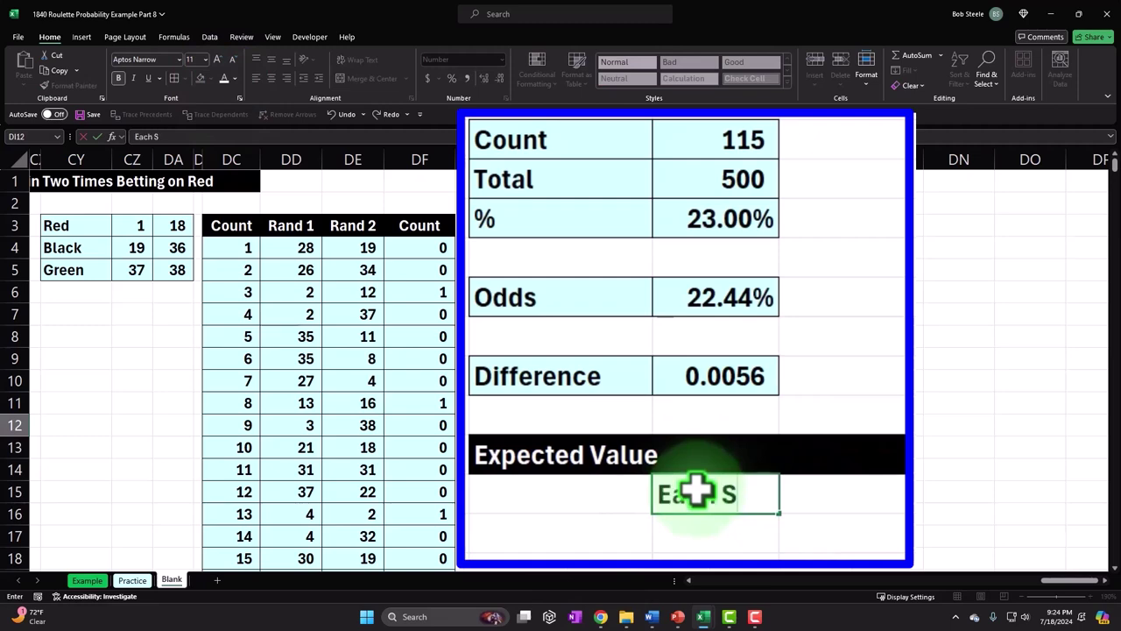
{"action": "key", "text": "Tab"}
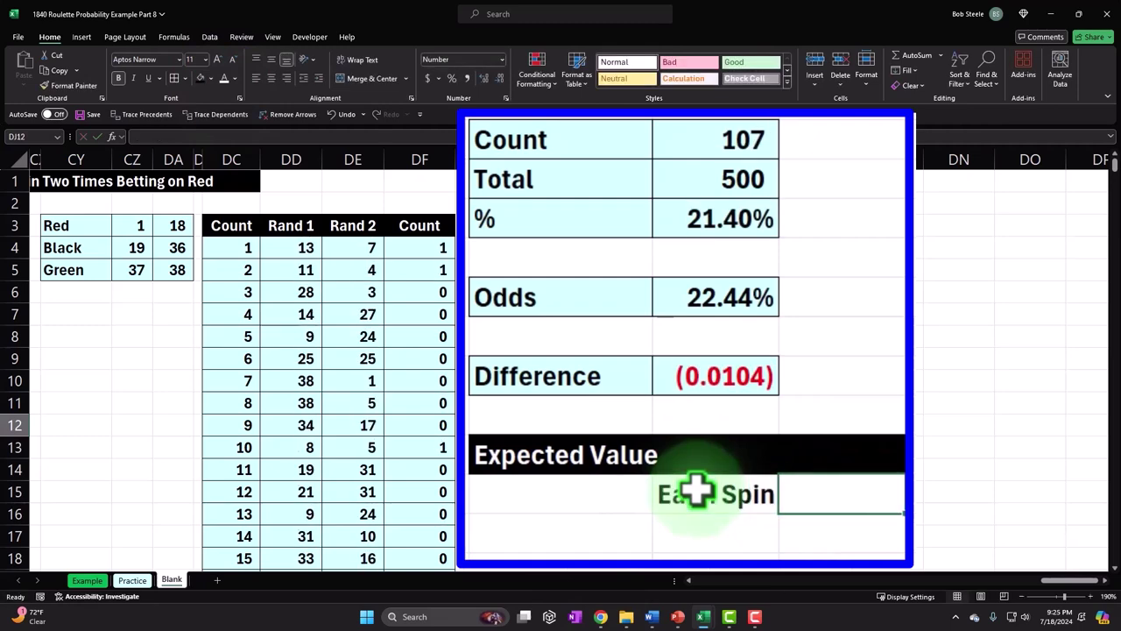
{"action": "type", "text": "Two"}
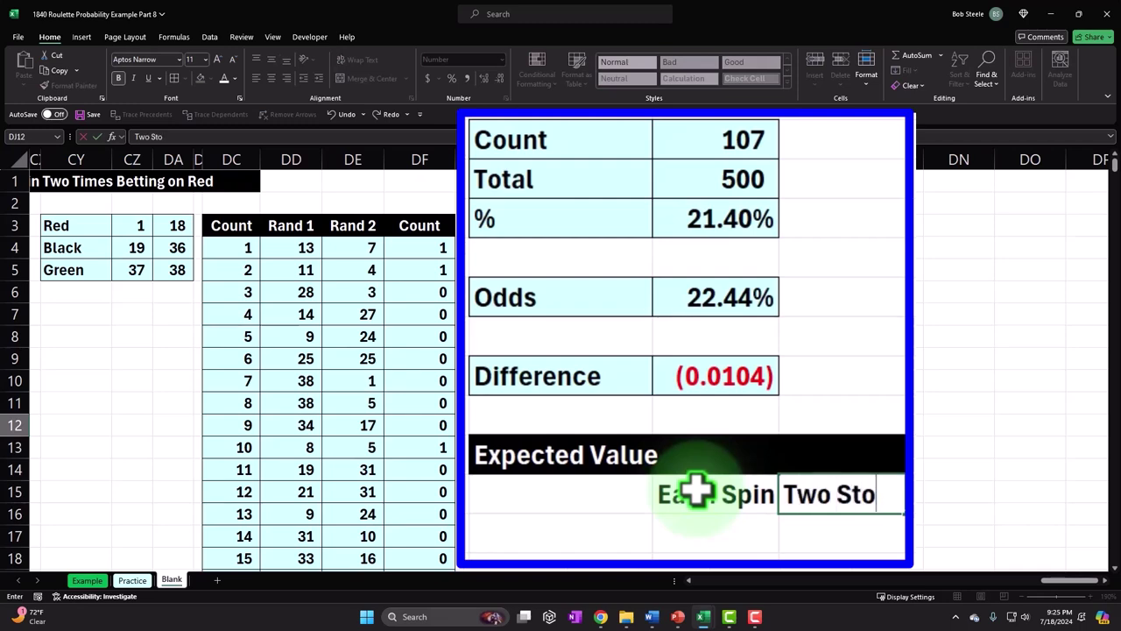
{"action": "type", "text": " Spins"}
{"action": "key", "text": "Return"}
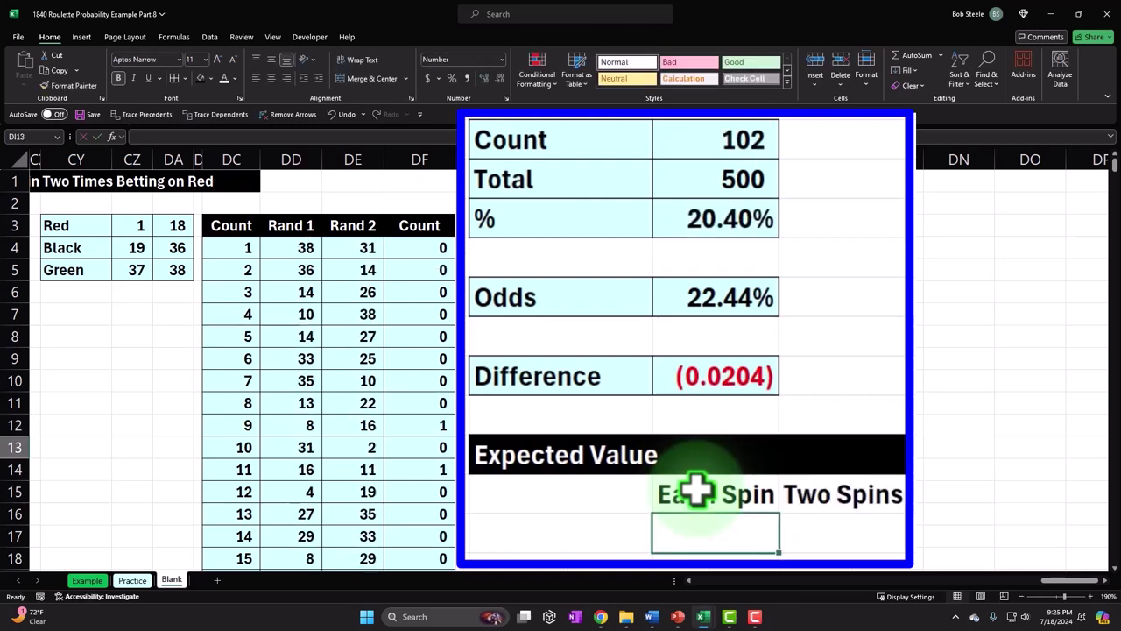
{"action": "type", "text": "Exp"}
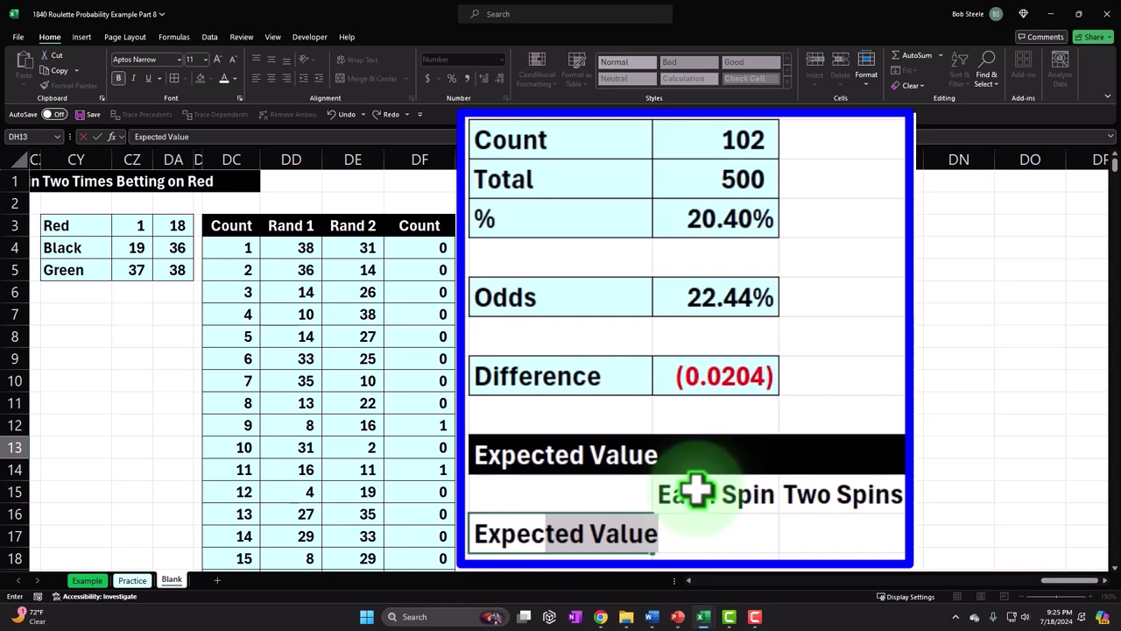
{"action": "key", "text": "Delete"}
{"action": "type", "text": "EV"}
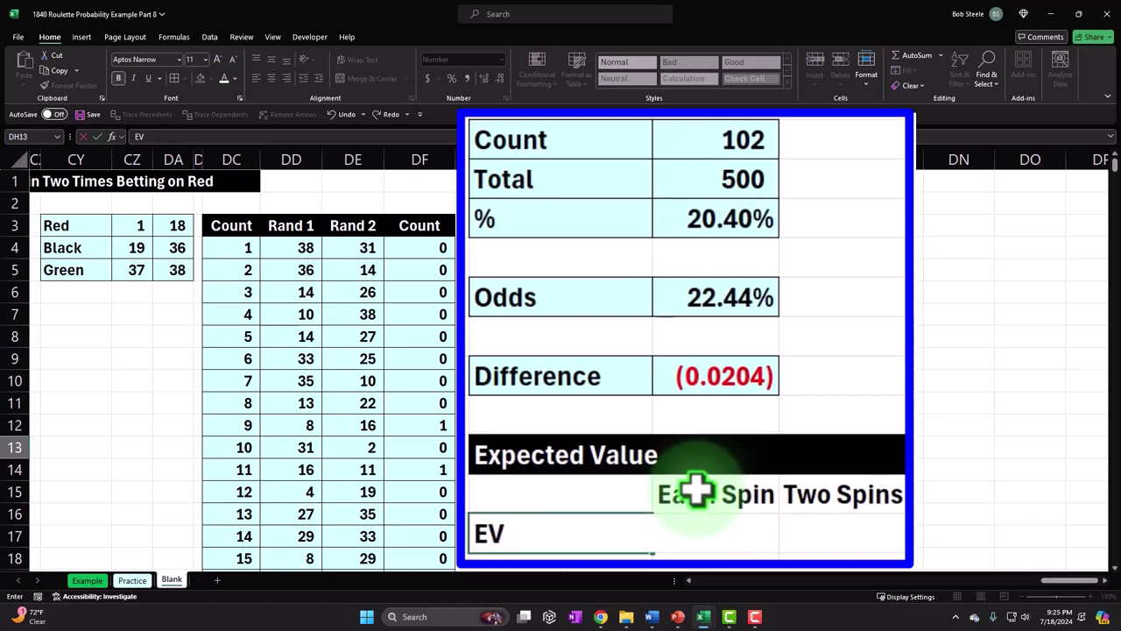
{"action": "key", "text": "BackSpace"}
{"action": "type", "text": "E"}
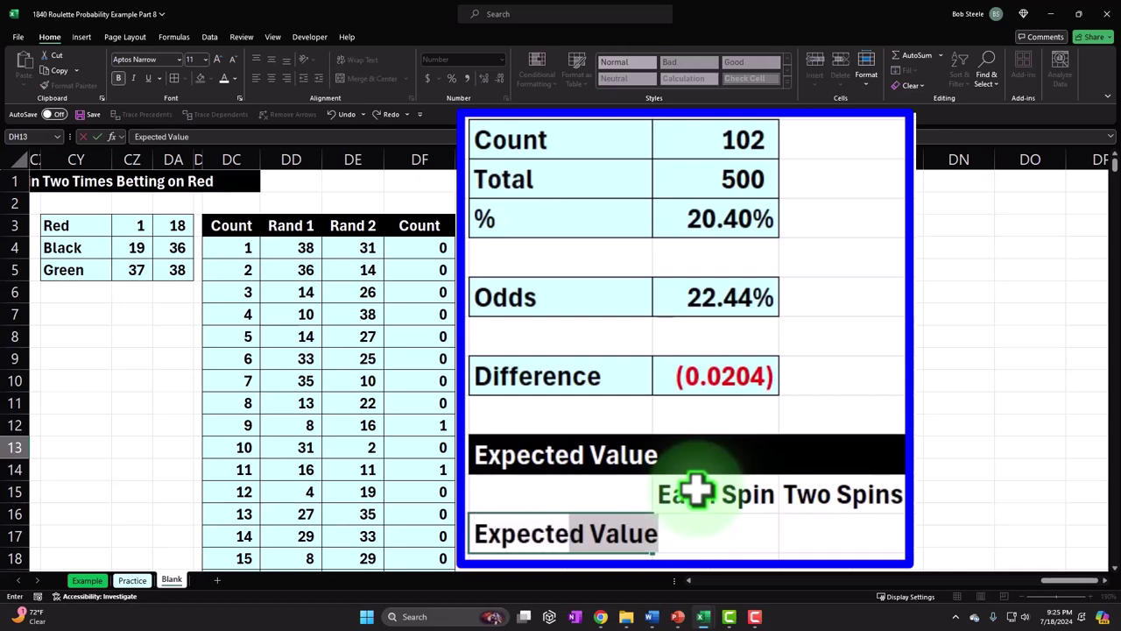
{"action": "key", "text": "Return"}
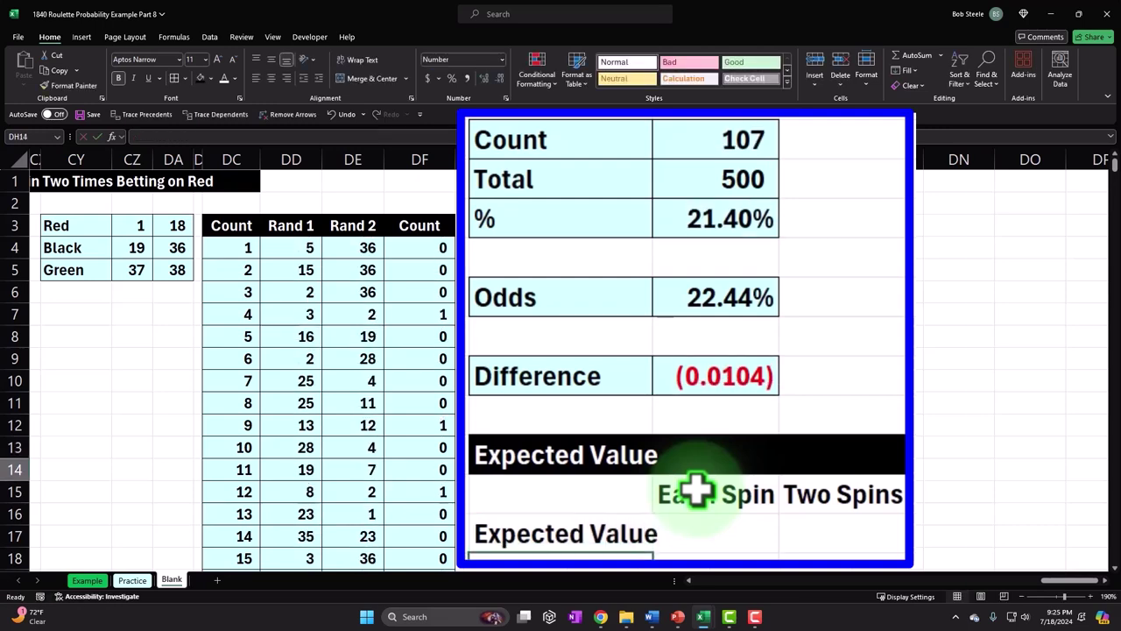
{"action": "left_click", "coordinate": [747, 513]}
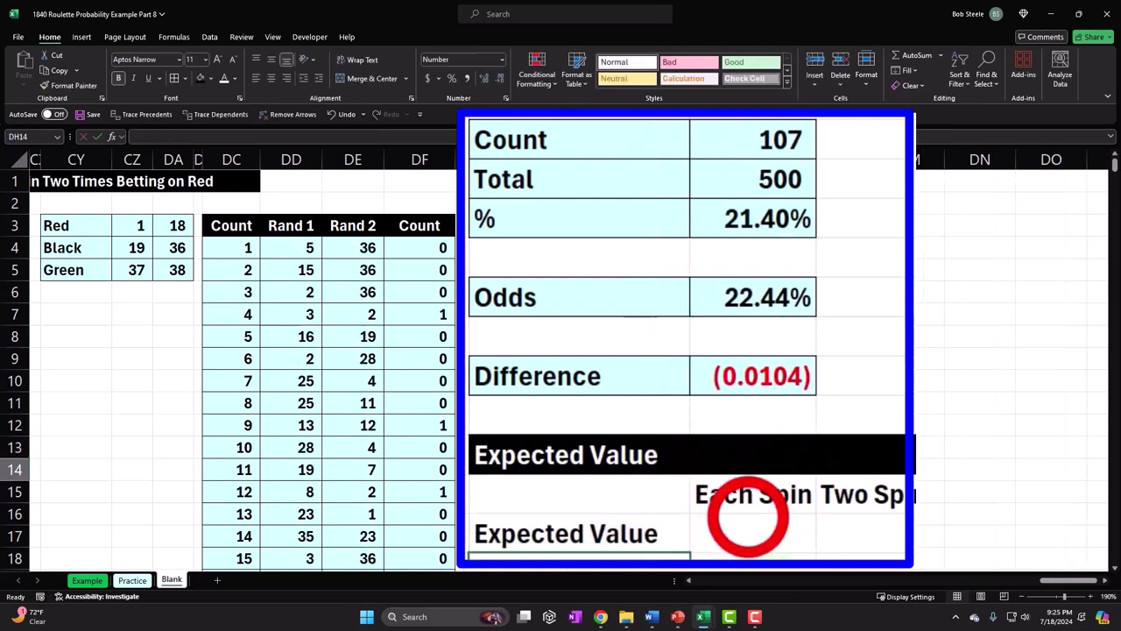
Step: Link the Each Spin expected value in DI13 to the Odds 1 value in AE17 (-0.0526)
{"action": "type", "text": "="}
{"action": "key", "text": "Left"}
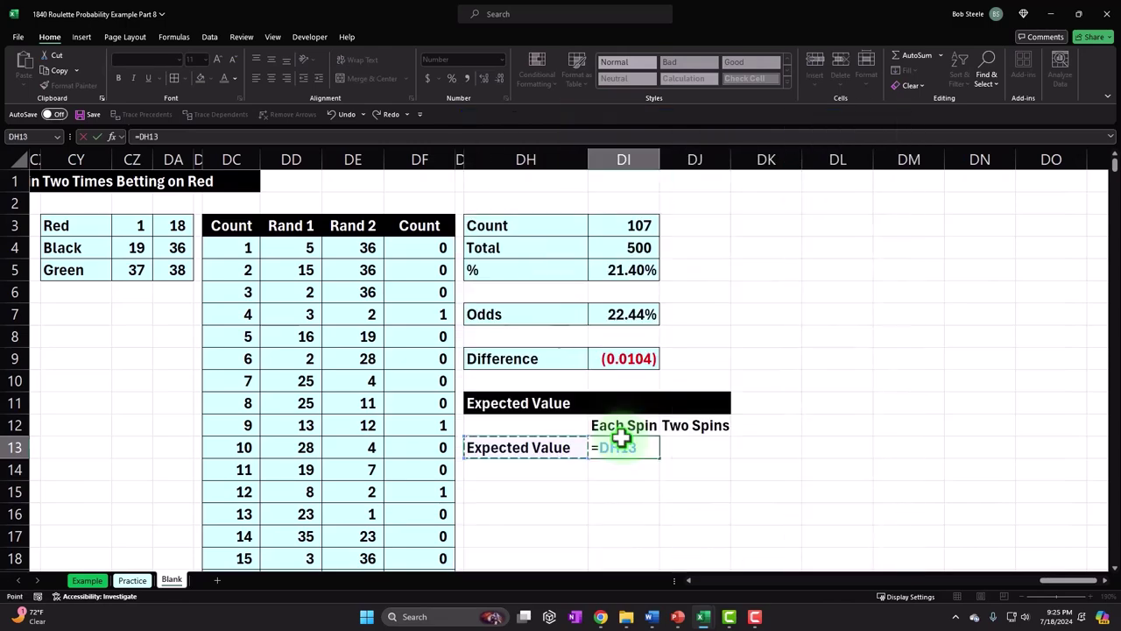
{"action": "key", "text": "Left"}
{"action": "key", "text": "Left"}
{"action": "key", "text": "Left"}
{"action": "key", "text": "Left"}
{"action": "key", "text": "Left"}
{"action": "key", "text": "Left"}
{"action": "key", "text": "Left"}
{"action": "key", "text": "Left"}
{"action": "key", "text": "Left"}
{"action": "key", "text": "Left"}
{"action": "key", "text": "Left"}
{"action": "key", "text": "Left"}
{"action": "key", "text": "Left"}
{"action": "key", "text": "Left"}
{"action": "key", "text": "Left"}
{"action": "key", "text": "Left"}
{"action": "key", "text": "Left"}
{"action": "key", "text": "Left"}
{"action": "key", "text": "Left"}
{"action": "key", "text": "Left"}
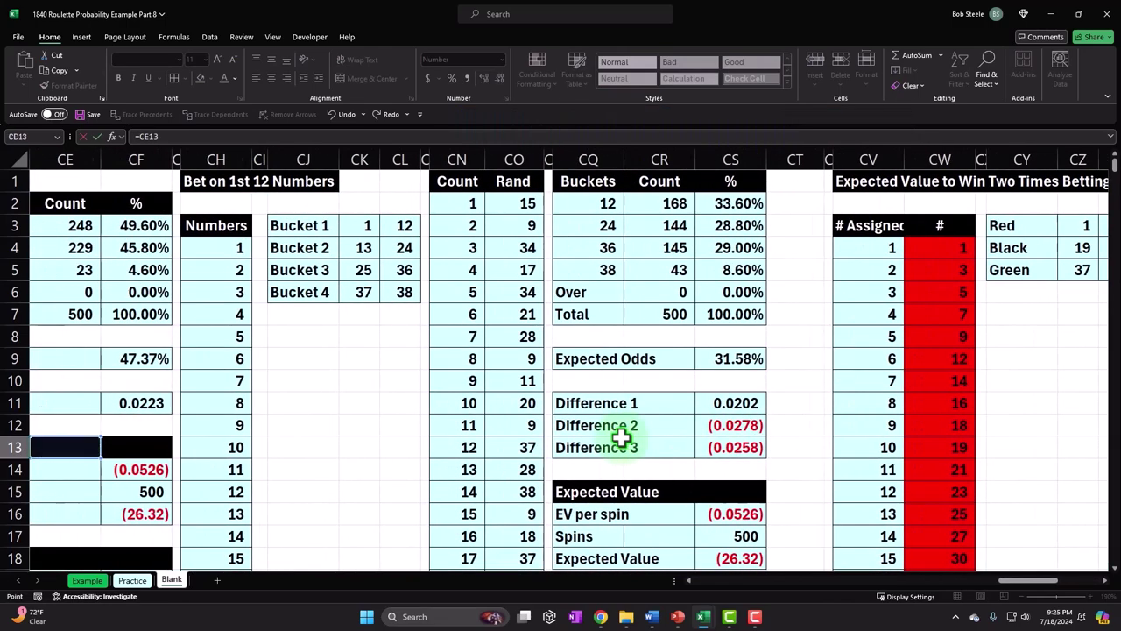
{"action": "key", "text": "Left"}
{"action": "key", "text": "Left"}
{"action": "key", "text": "Left"}
{"action": "key", "text": "Left"}
{"action": "key", "text": "Left"}
{"action": "key", "text": "Left"}
{"action": "key", "text": "Left"}
{"action": "key", "text": "Left"}
{"action": "key", "text": "Left"}
{"action": "key", "text": "Left"}
{"action": "key", "text": "Left"}
{"action": "key", "text": "Left"}
{"action": "key", "text": "Left"}
{"action": "key", "text": "Left"}
{"action": "key", "text": "Left"}
{"action": "key", "text": "Left"}
{"action": "key", "text": "Left"}
{"action": "key", "text": "Left"}
{"action": "key", "text": "Left"}
{"action": "key", "text": "Left"}
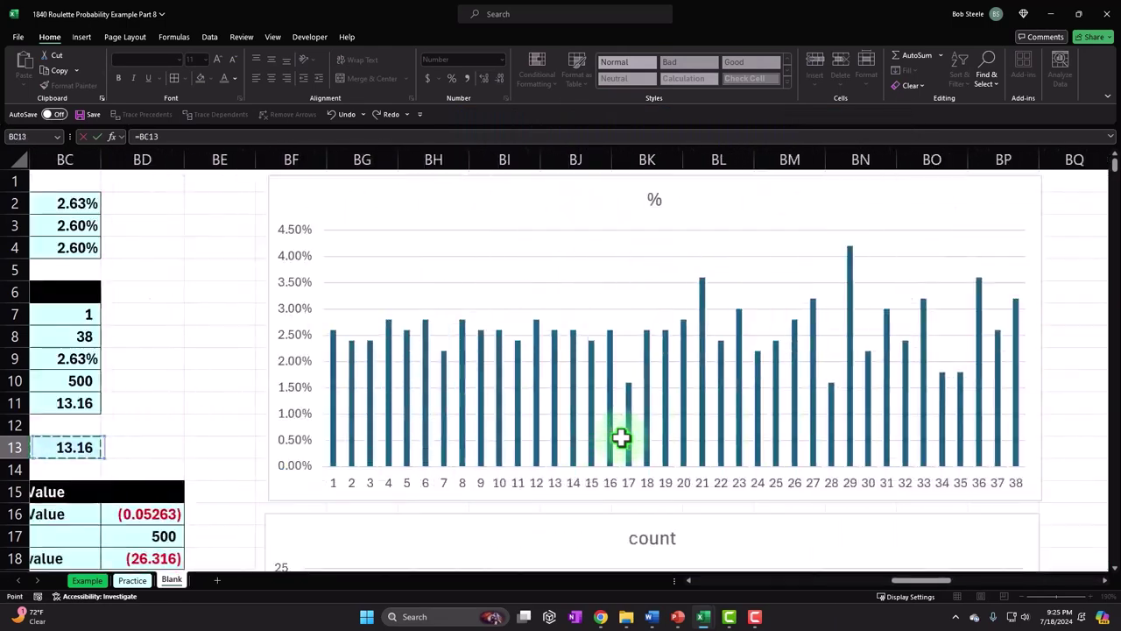
{"action": "key", "text": "Left"}
{"action": "key", "text": "Left"}
{"action": "key", "text": "Left"}
{"action": "key", "text": "Left"}
{"action": "key", "text": "Left"}
{"action": "key", "text": "Left"}
{"action": "key", "text": "Left"}
{"action": "key", "text": "Left"}
{"action": "key", "text": "Left"}
{"action": "key", "text": "Left"}
{"action": "key", "text": "Left"}
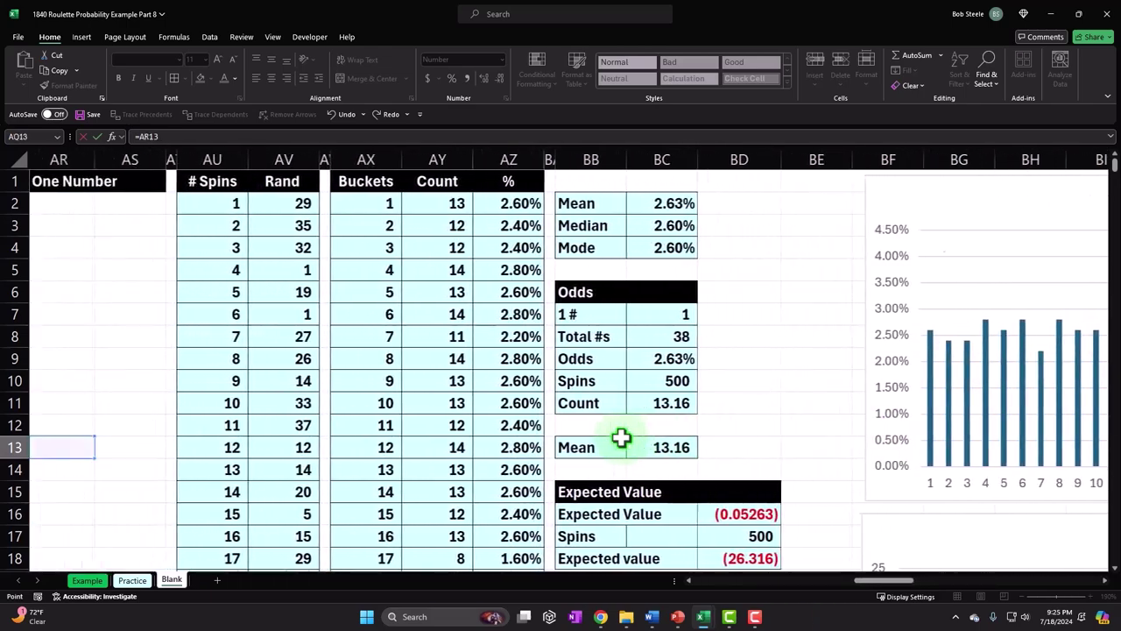
{"action": "key", "text": "Left"}
{"action": "key", "text": "Left"}
{"action": "key", "text": "Left"}
{"action": "key", "text": "Left"}
{"action": "key", "text": "Left"}
{"action": "key", "text": "Left"}
{"action": "key", "text": "Left"}
{"action": "key", "text": "Left"}
{"action": "key", "text": "Left"}
{"action": "key", "text": "Left"}
{"action": "key", "text": "Left"}
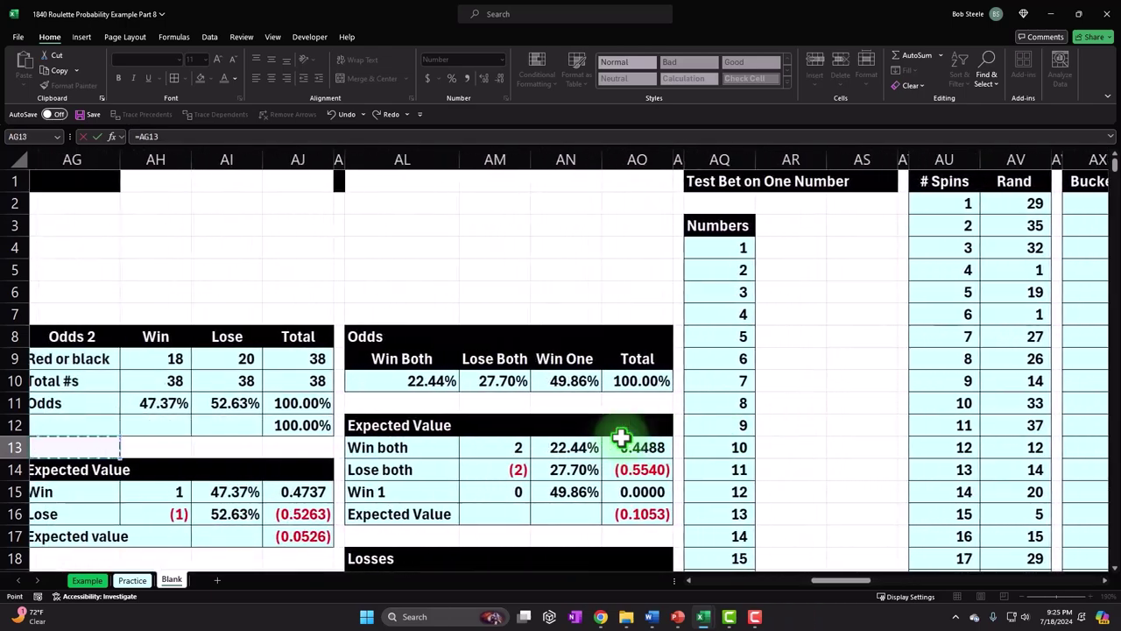
{"action": "key", "text": "Left"}
{"action": "key", "text": "Left"}
{"action": "key", "text": "Left"}
{"action": "key", "text": "Left"}
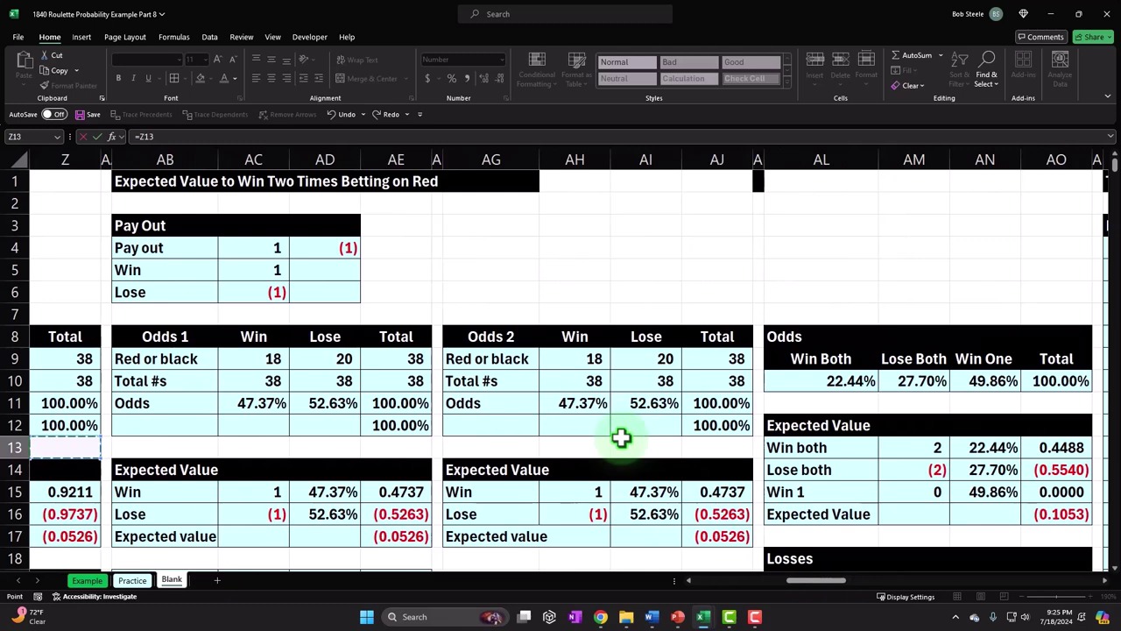
{"action": "left_click", "coordinate": [403, 536]}
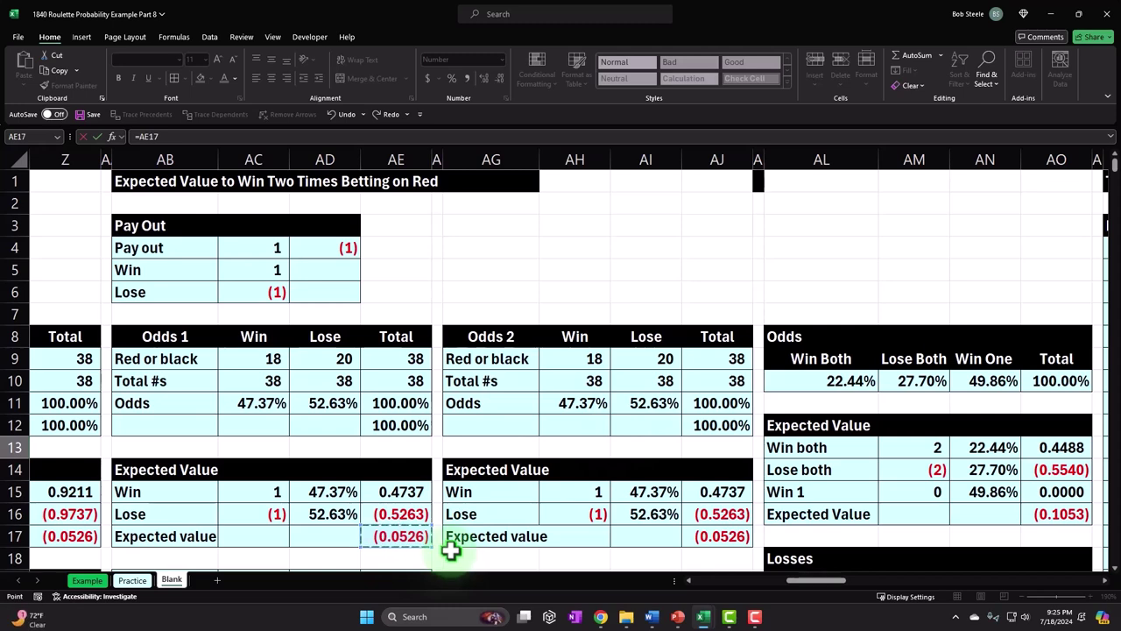
{"action": "scroll", "coordinate": [452, 549], "scroll_direction": "down", "scroll_amount": 1}
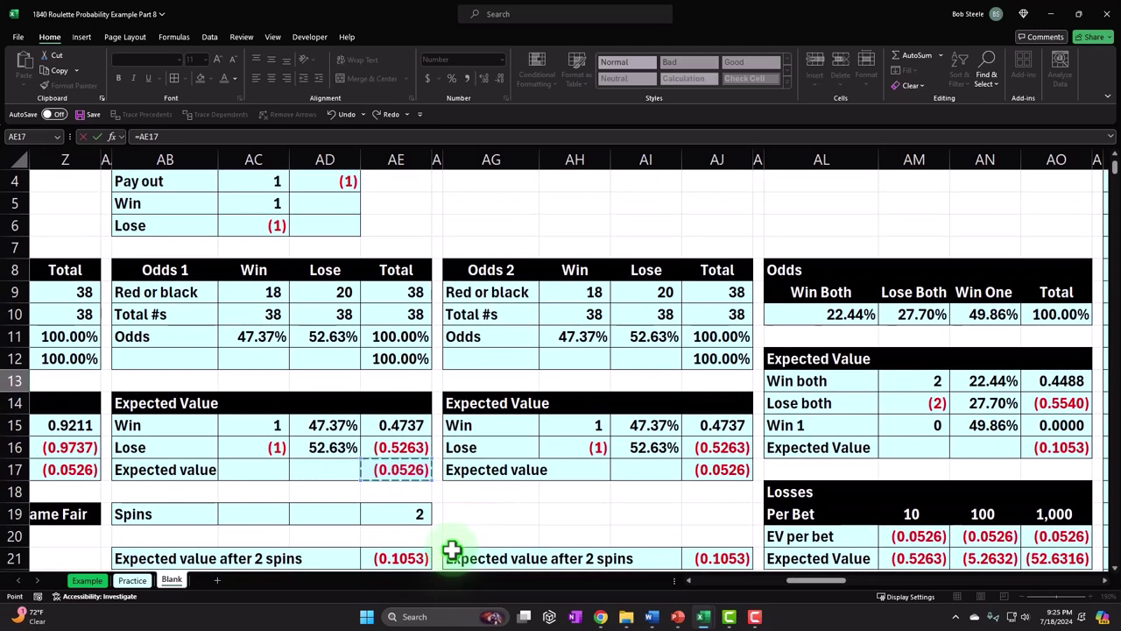
{"action": "scroll", "coordinate": [451, 549], "scroll_direction": "down", "scroll_amount": 1}
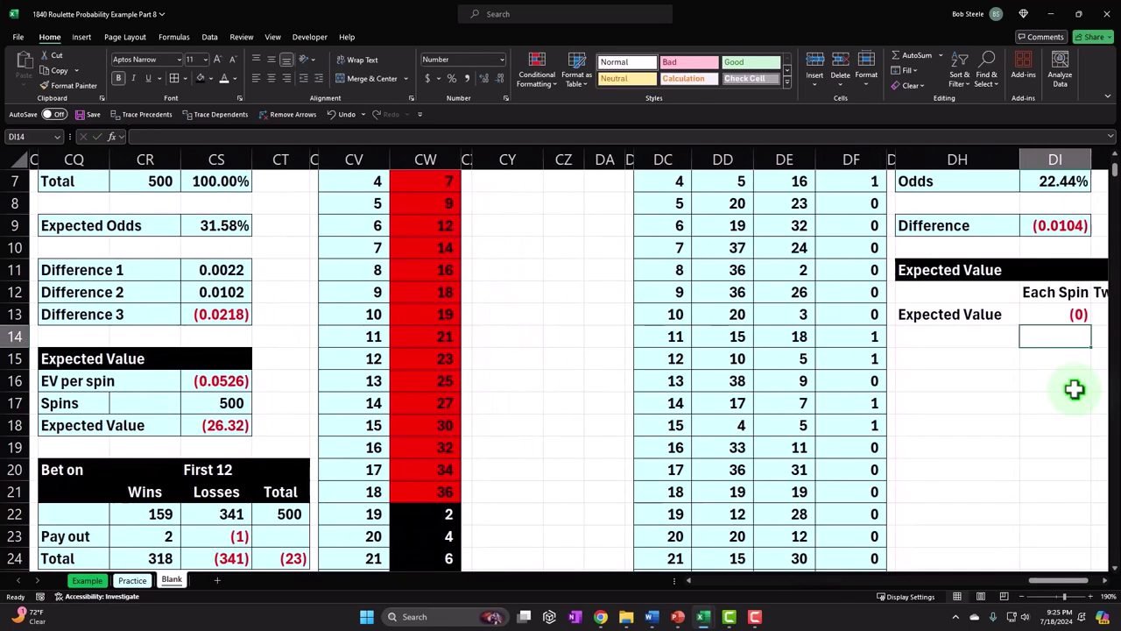
{"action": "key", "text": "Right"}
{"action": "key", "text": "Right"}
{"action": "key", "text": "Right"}
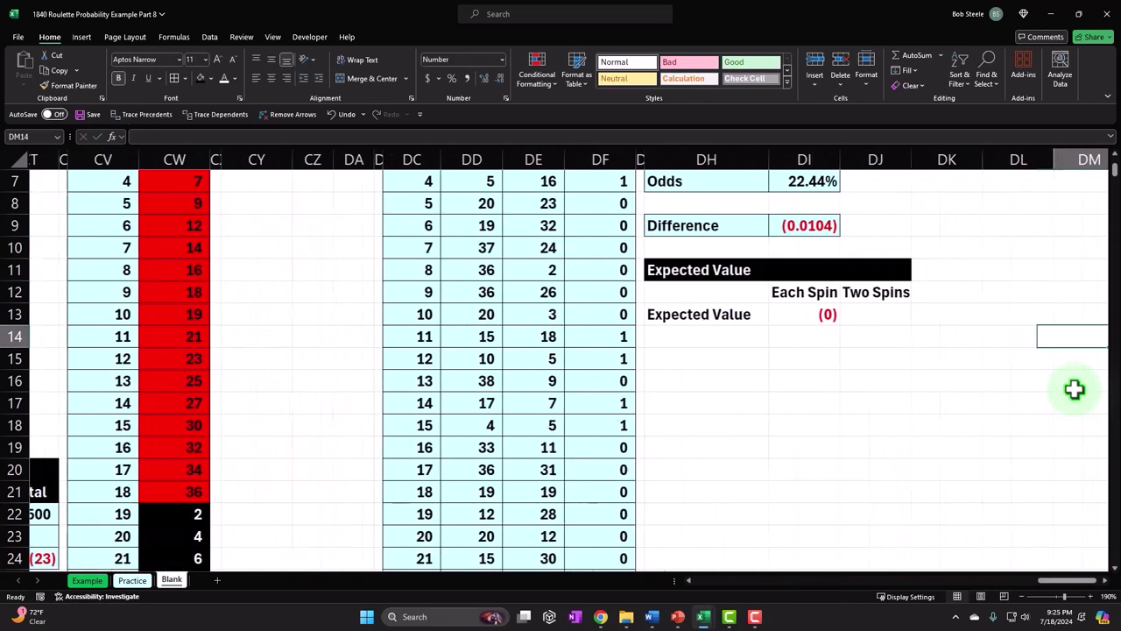
Step: Show the Each Spin expected value to four decimals, (0.0526)
{"action": "key", "text": "Left"}
{"action": "key", "text": "Left"}
{"action": "key", "text": "Left"}
{"action": "key", "text": "Up"}
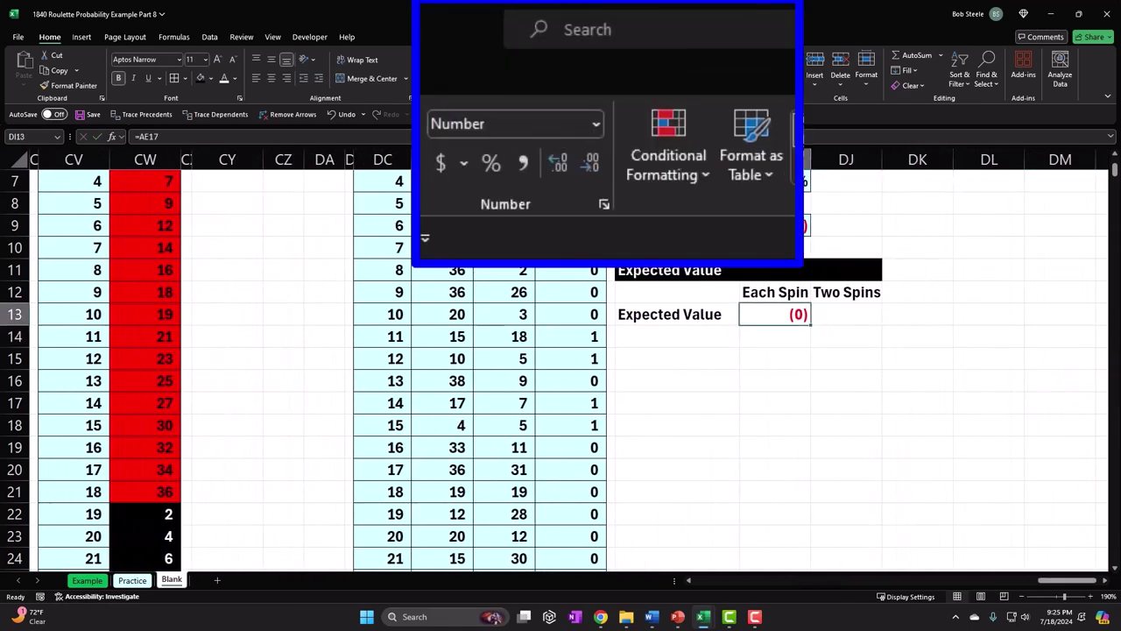
{"action": "left_click", "coordinate": [559, 160]}
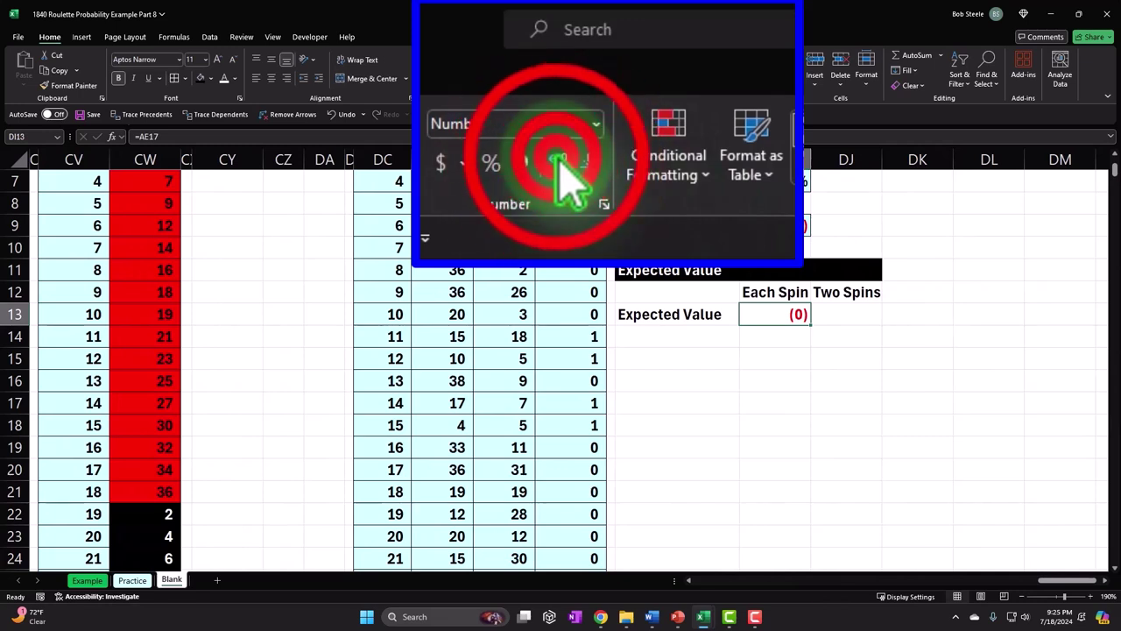
{"action": "left_click", "coordinate": [559, 159]}
{"action": "left_click", "coordinate": [558, 160]}
{"action": "left_click", "coordinate": [559, 160]}
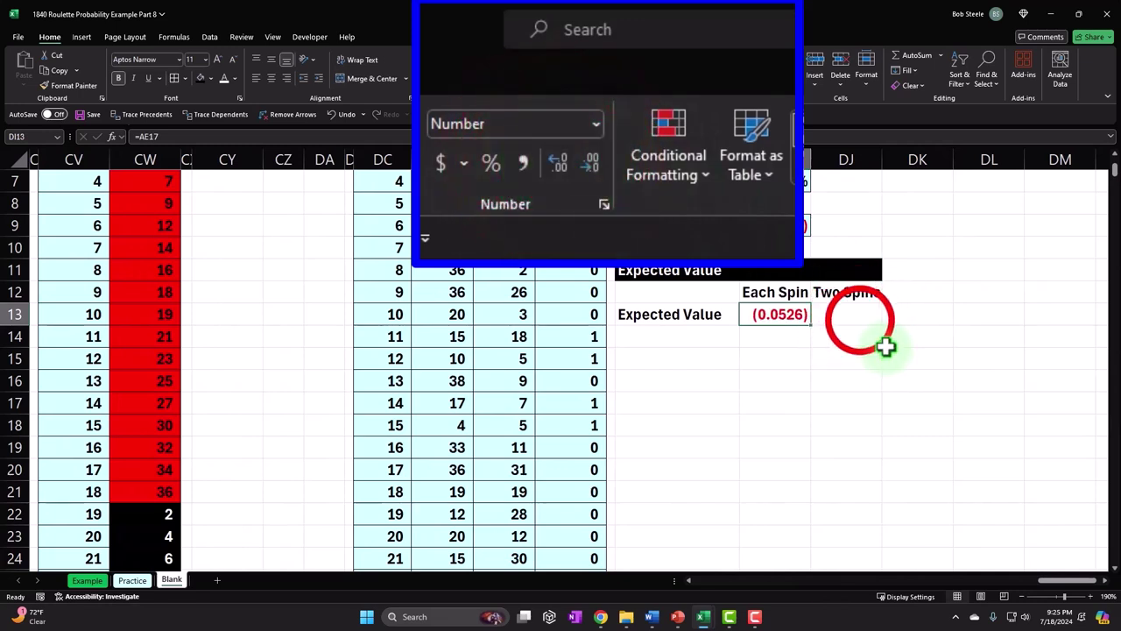
Step: Set Two Spins expected value to =DI13*2, showing (0.1053) with four decimals
{"action": "left_click", "coordinate": [858, 319]}
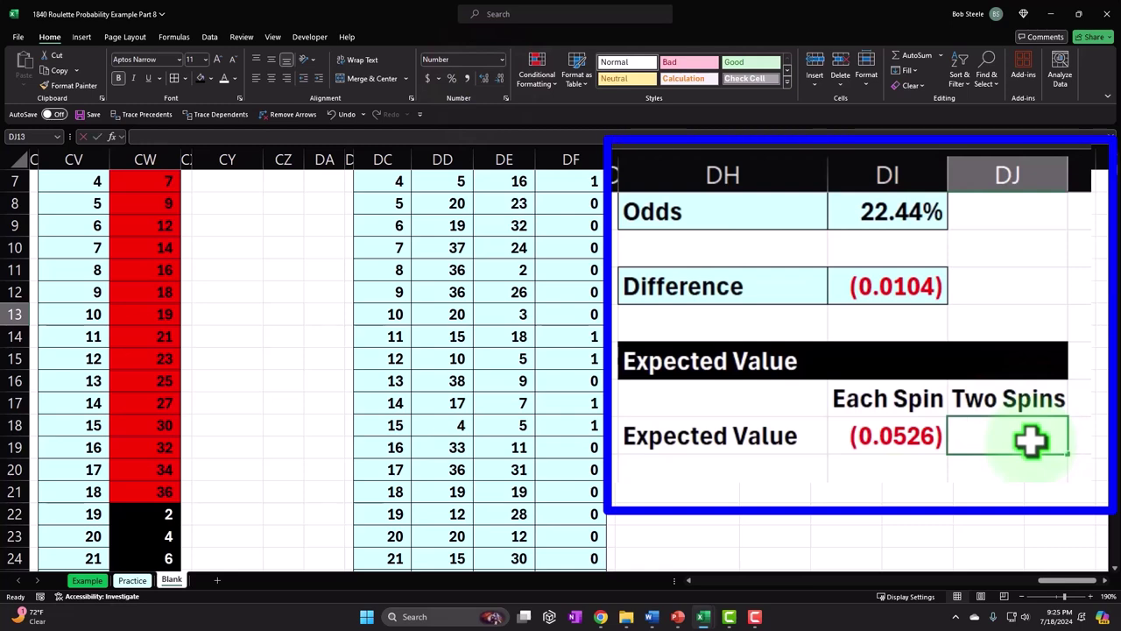
{"action": "type", "text": "="}
{"action": "key", "text": "Left"}
{"action": "type", "text": "*2"}
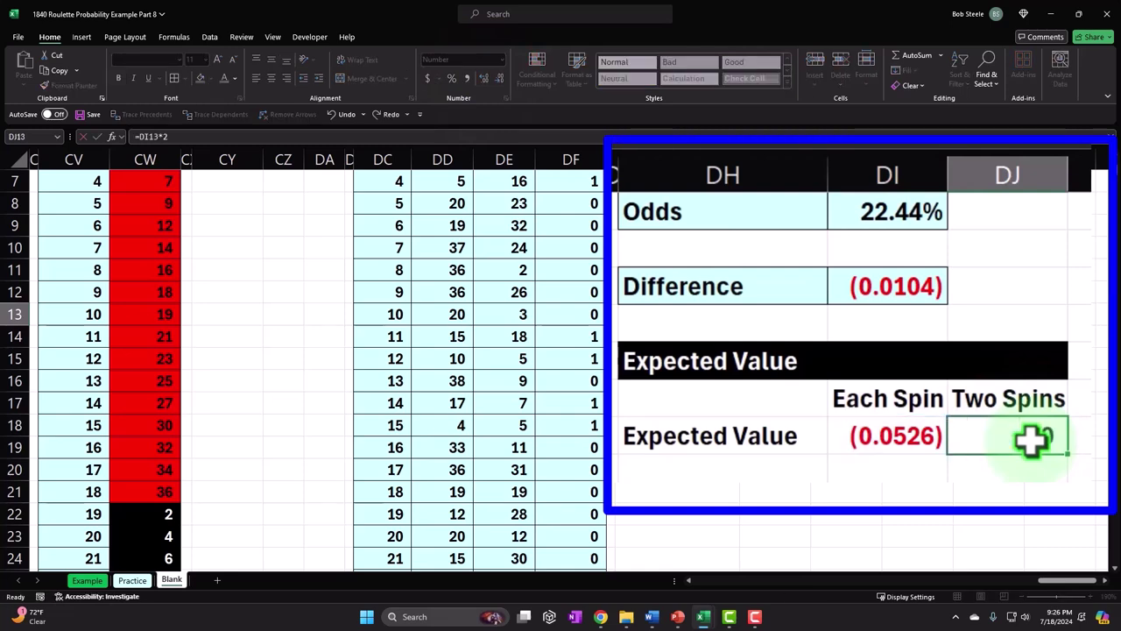
{"action": "key", "text": "Return"}
{"action": "left_click", "coordinate": [854, 316]}
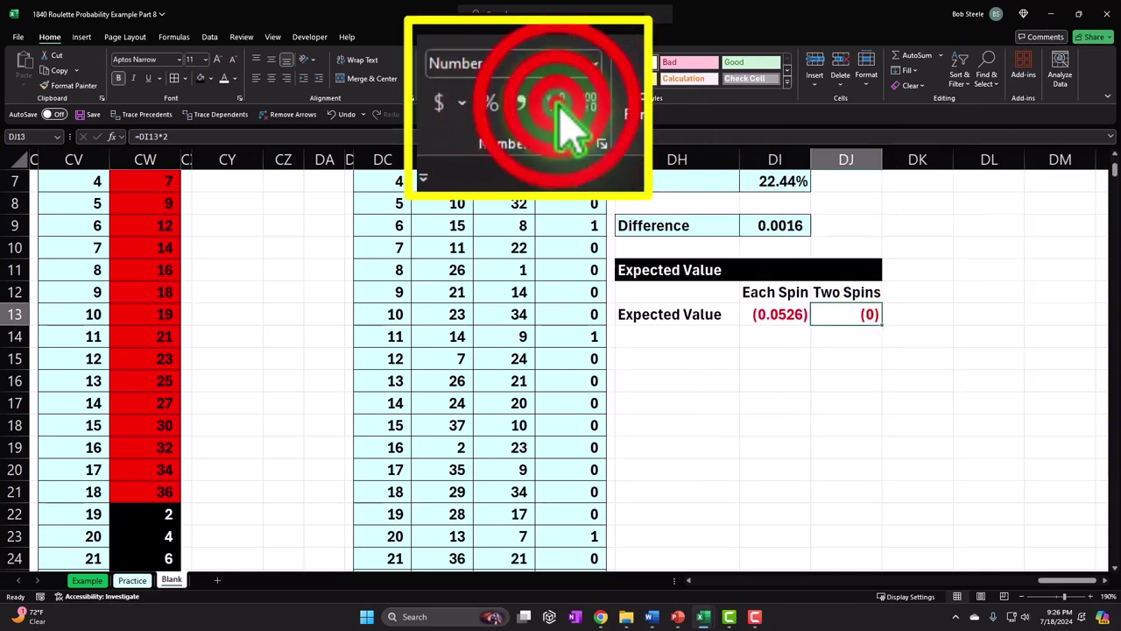
{"action": "left_click", "coordinate": [483, 78]}
{"action": "left_click", "coordinate": [484, 78]}
{"action": "left_click", "coordinate": [484, 78]}
{"action": "left_click", "coordinate": [483, 78]}
Step: Add a Spins row label under the Expected Value row
{"action": "left_click", "coordinate": [824, 357]}
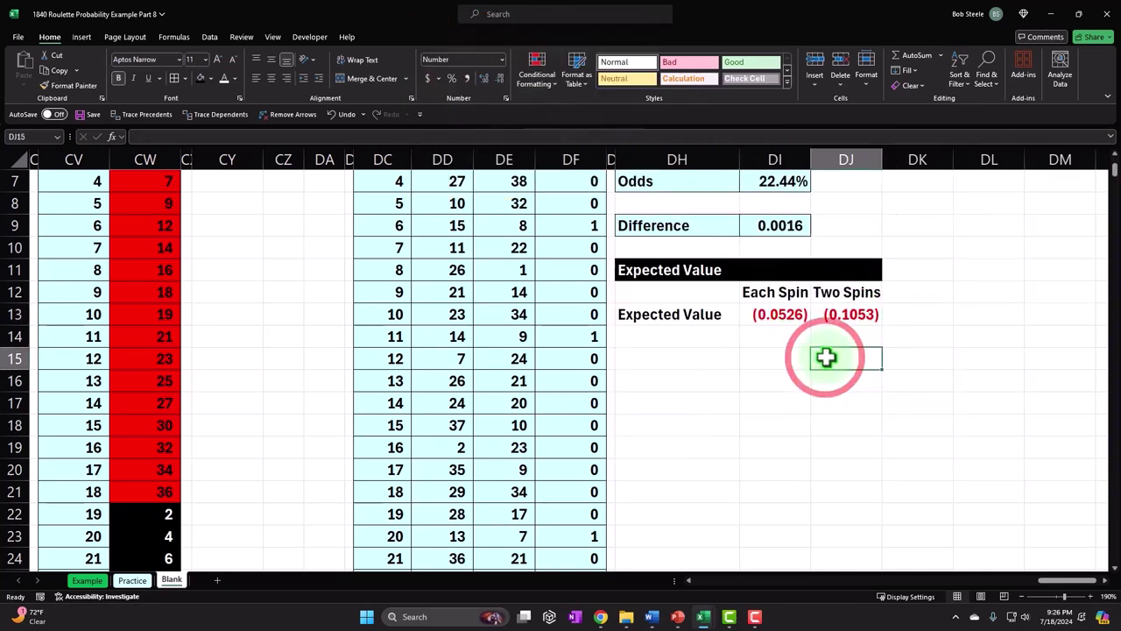
{"action": "scroll", "coordinate": [987, 515], "scroll_direction": "up", "scroll_amount": 1}
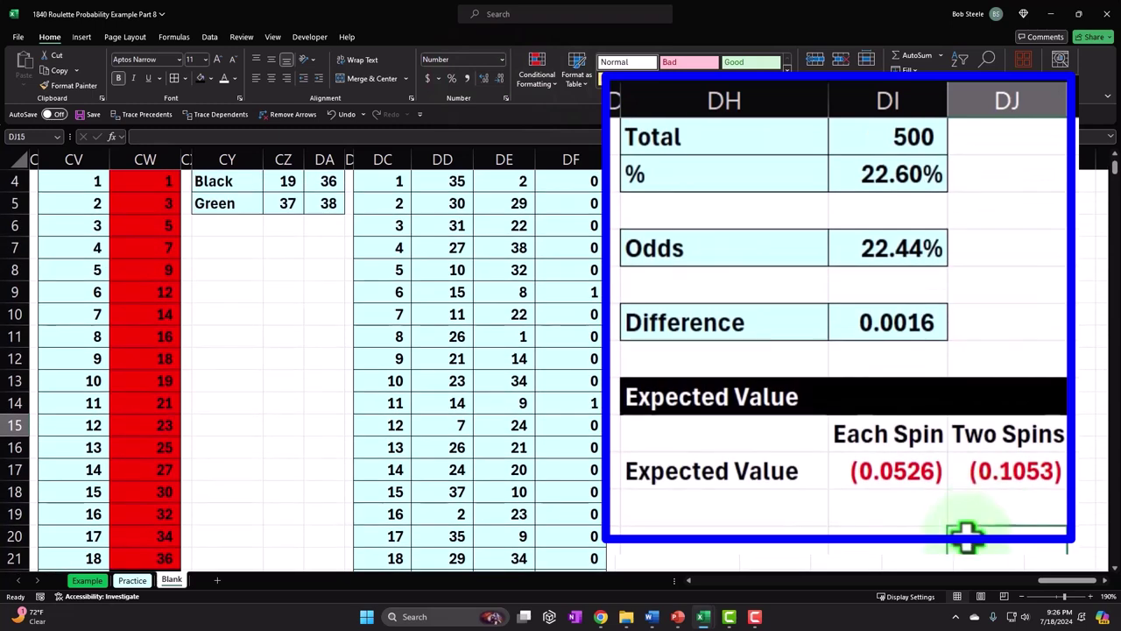
{"action": "left_click", "coordinate": [679, 513]}
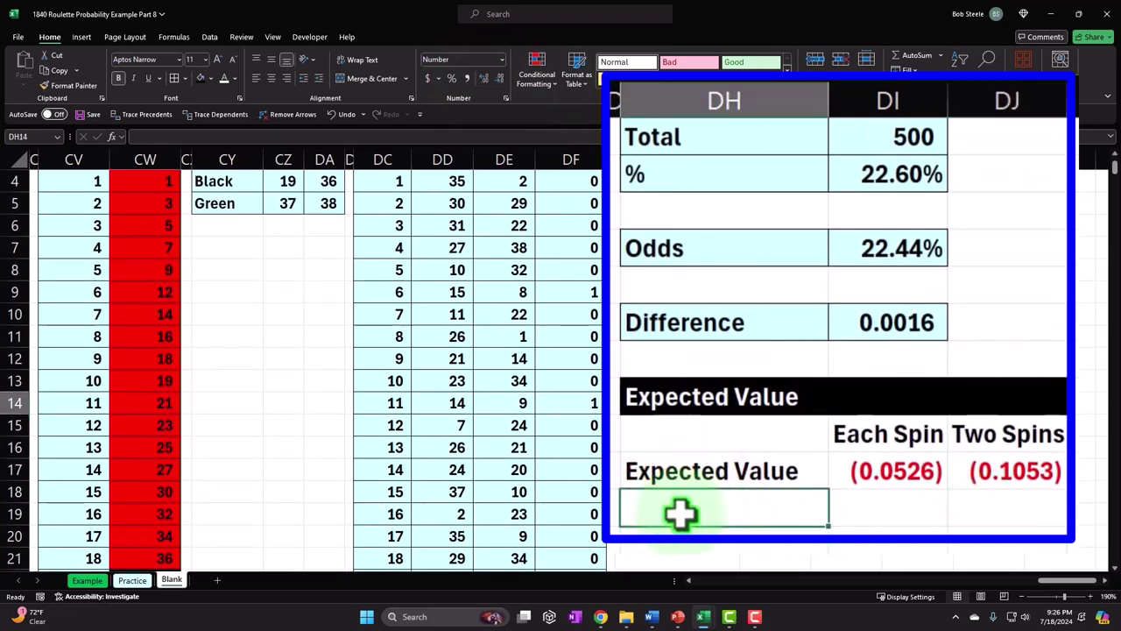
{"action": "type", "text": "S"}
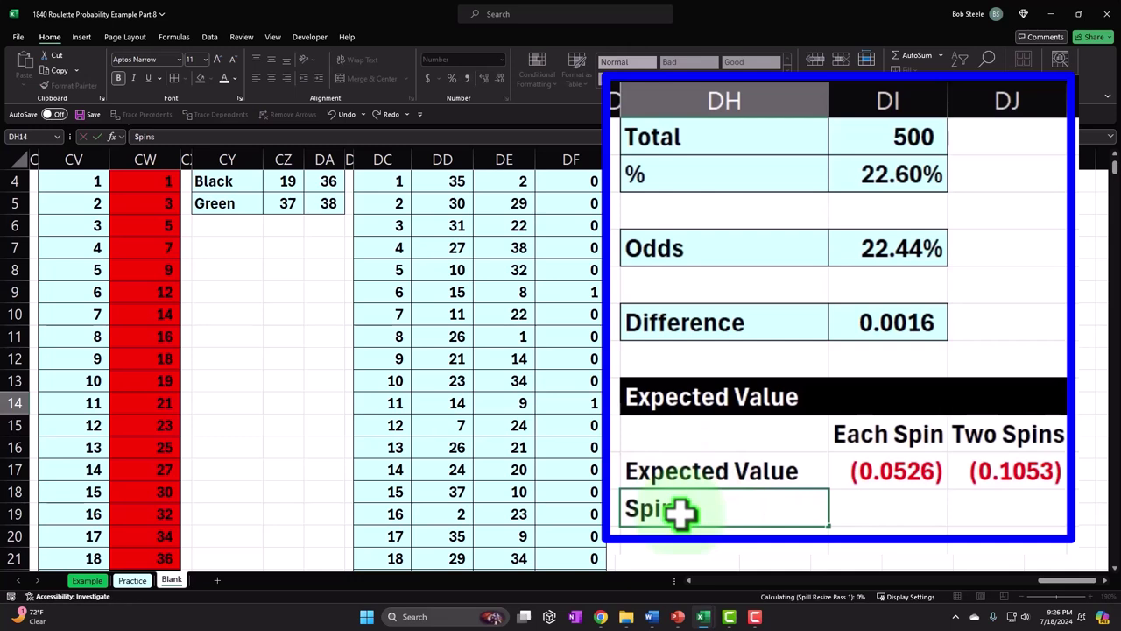
{"action": "type", "text": "pins"}
{"action": "key", "text": "Tab"}
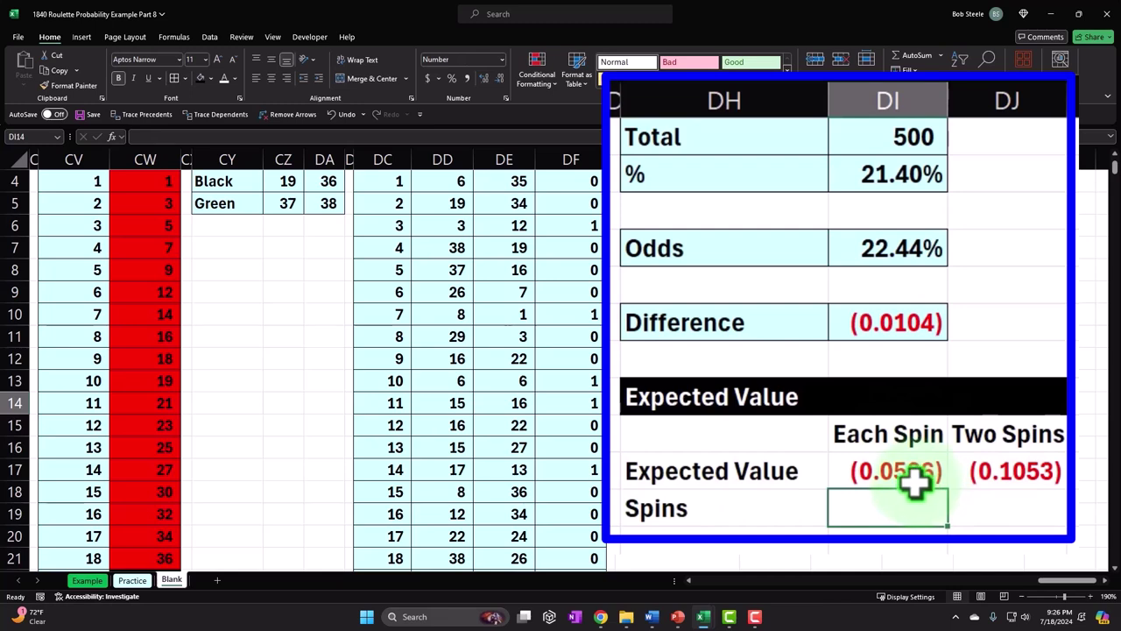
Step: Enter 1,000 spins (=500*2) under Each Spin and 500 (=DI14/2) under Two Spins
{"action": "scroll", "coordinate": [913, 492], "scroll_direction": "up", "scroll_amount": 1}
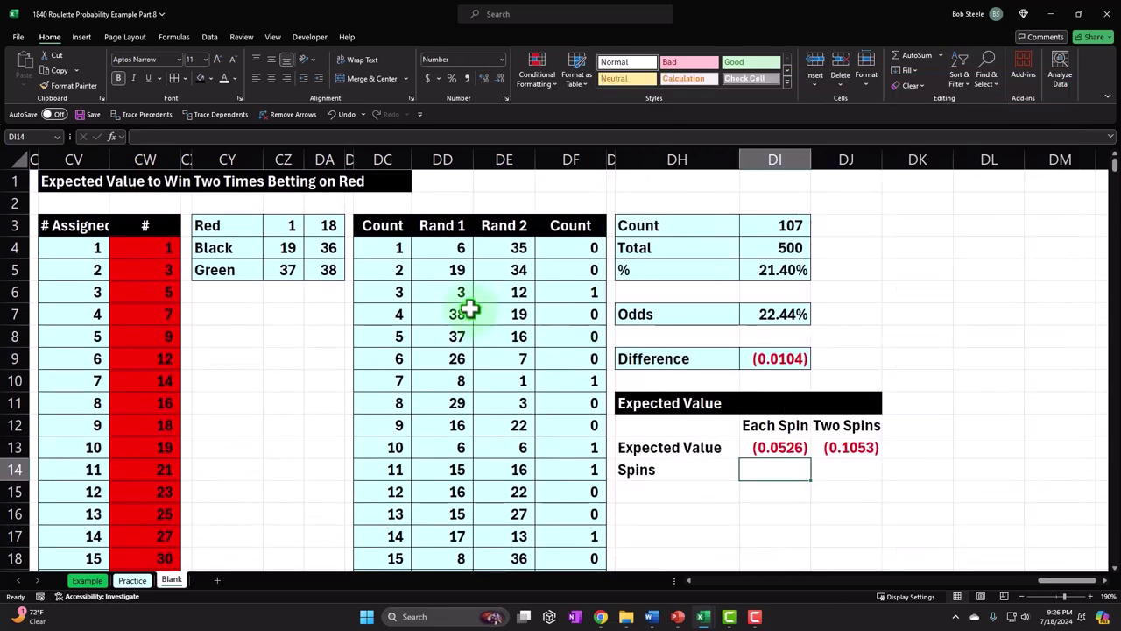
{"action": "left_click_drag", "start_coordinate": [480, 166], "coordinate": [567, 172]}
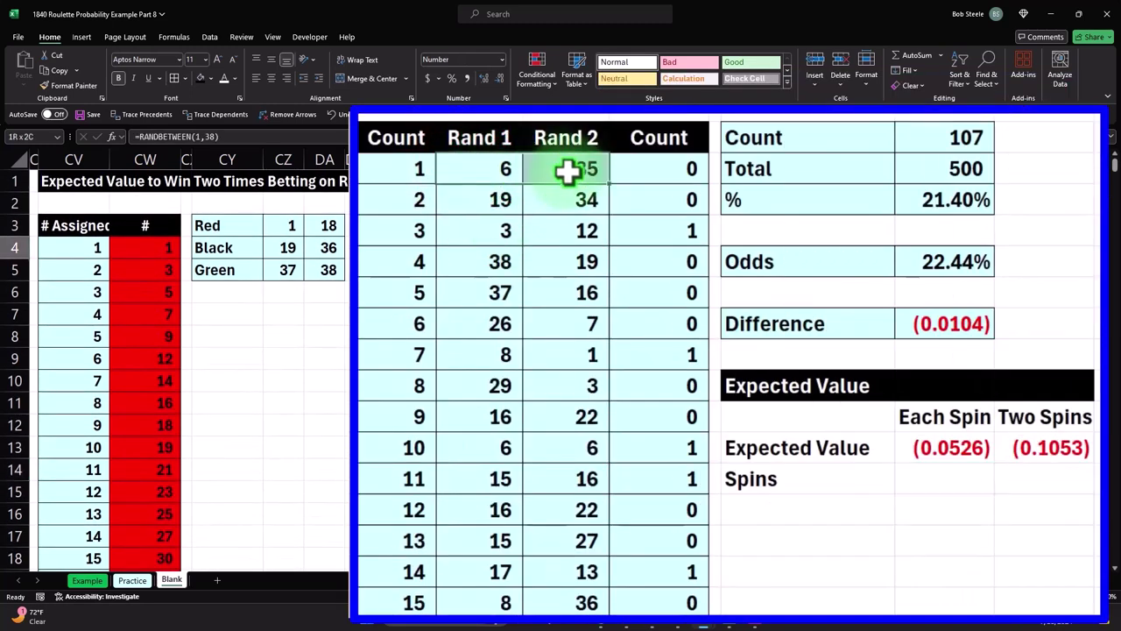
{"action": "left_click", "coordinate": [963, 478]}
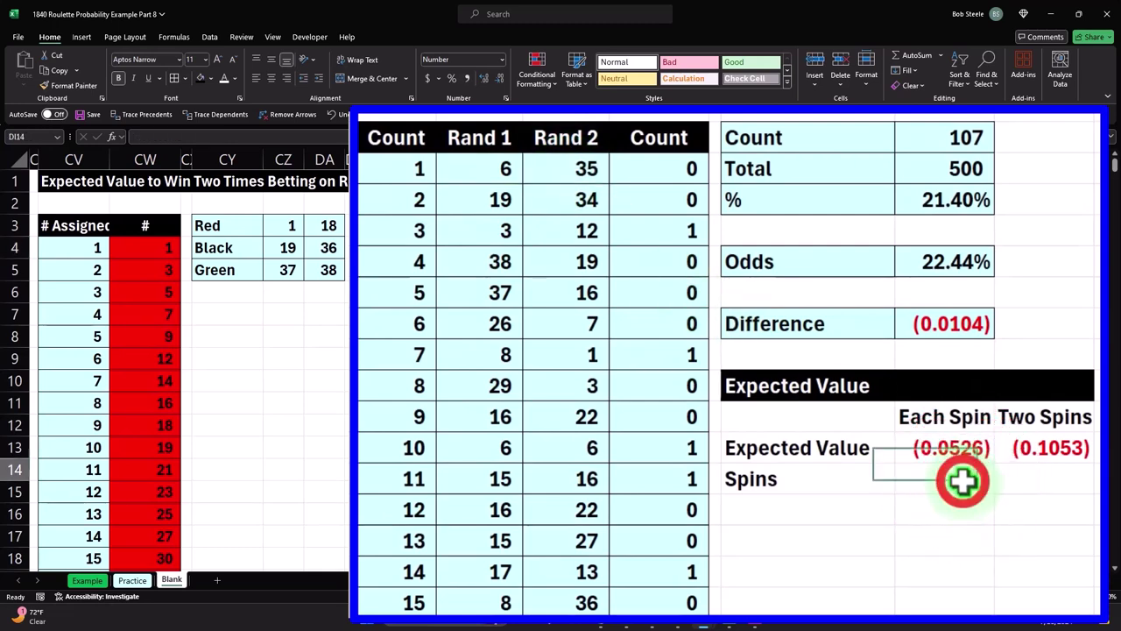
{"action": "type", "text": "=500"}
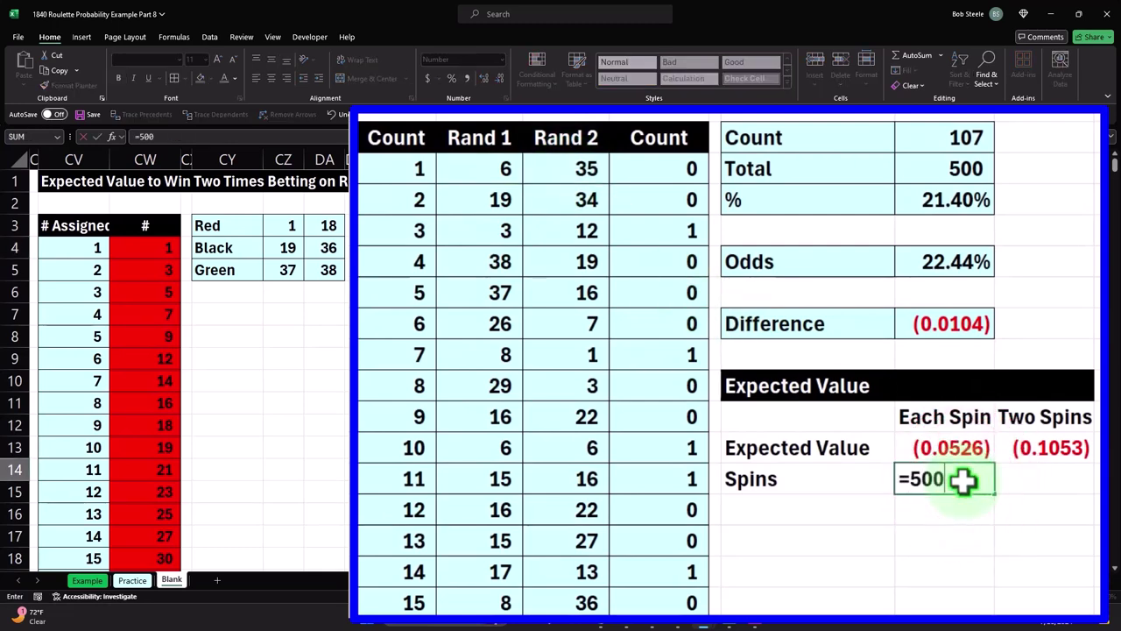
{"action": "type", "text": "*2"}
{"action": "key", "text": "Return"}
{"action": "left_click", "coordinate": [963, 479]}
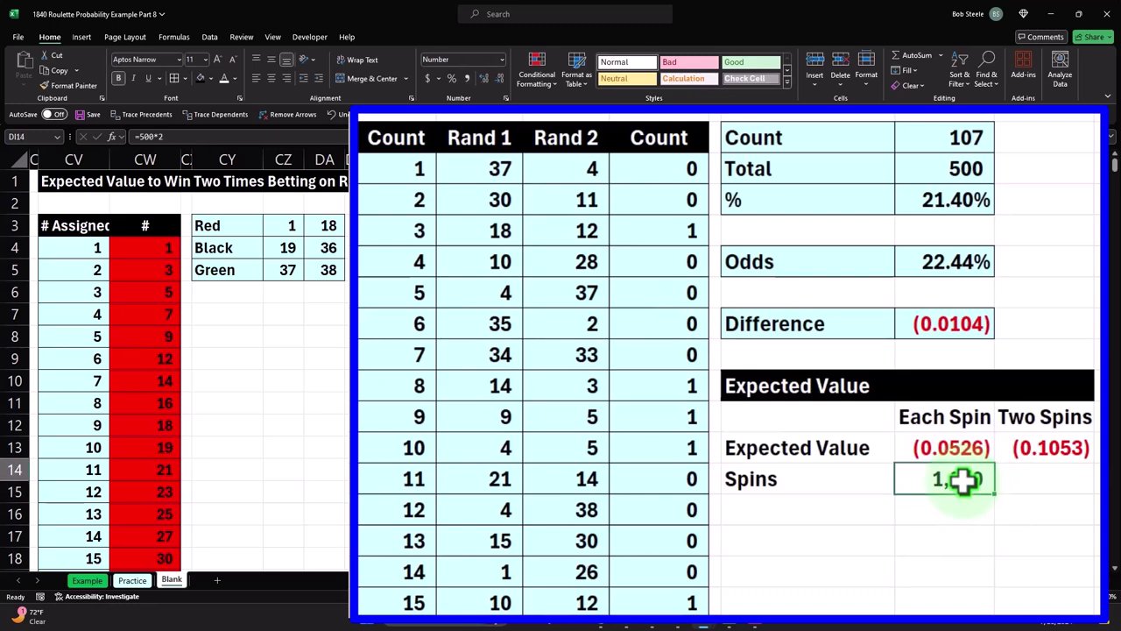
{"action": "left_click", "coordinate": [1041, 482]}
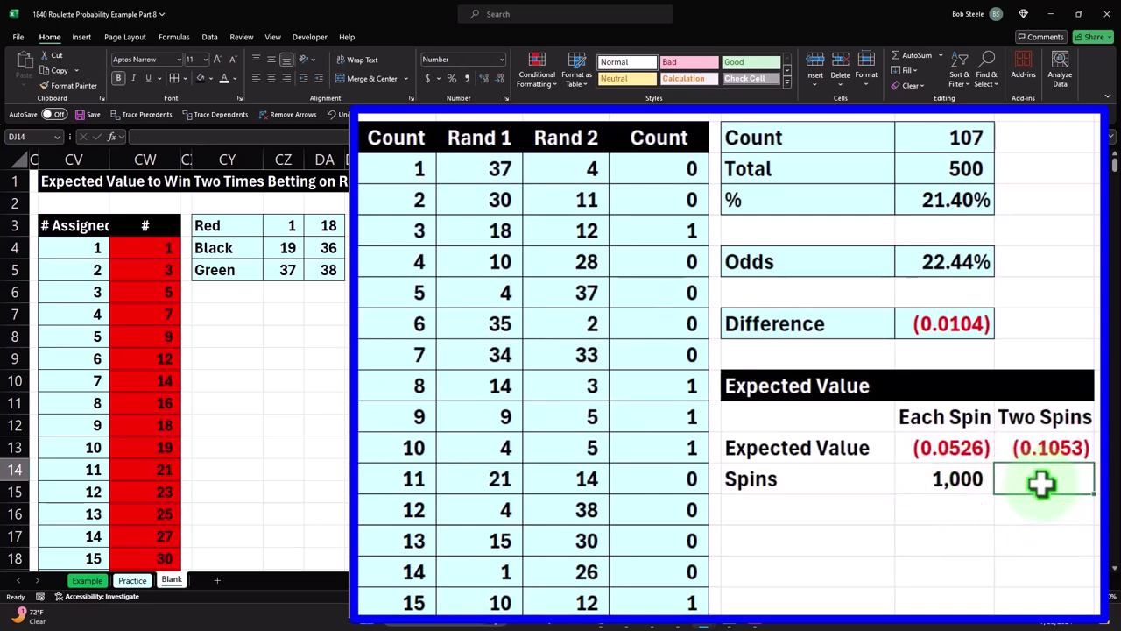
{"action": "left_click_drag", "start_coordinate": [389, 169], "coordinate": [369, 535]}
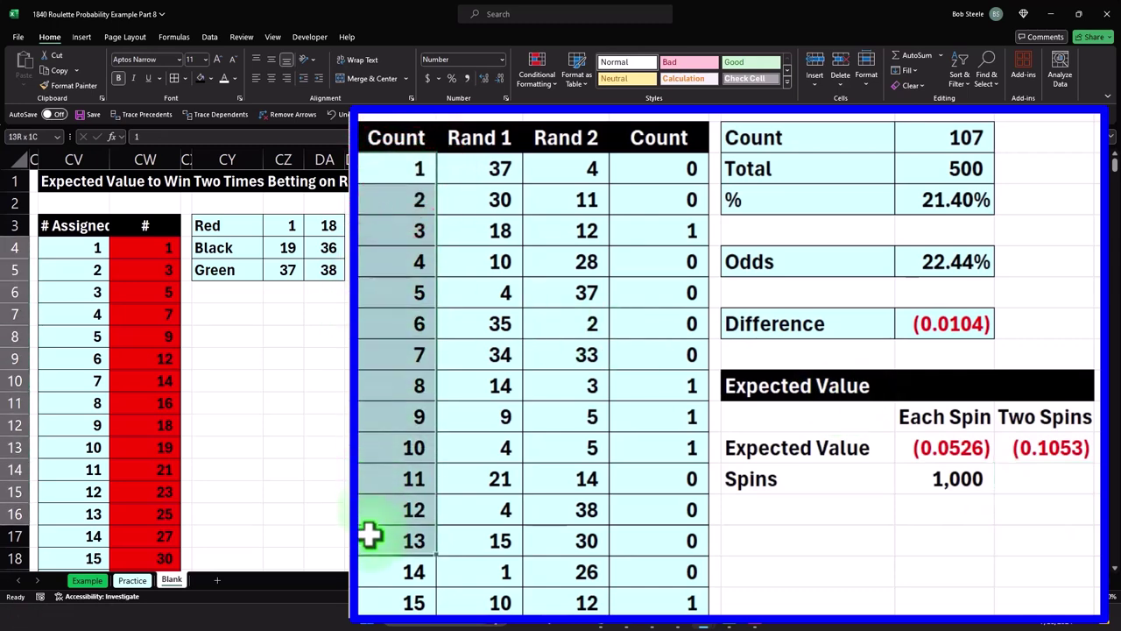
{"action": "left_click", "coordinate": [1051, 477]}
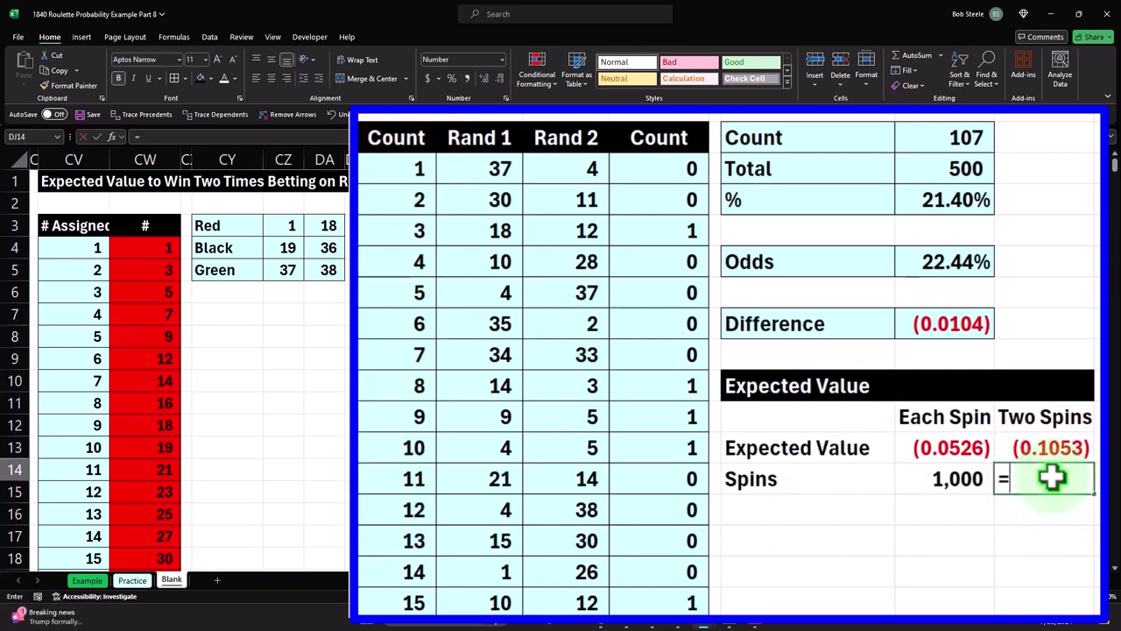
{"action": "type", "text": "="}
{"action": "key", "text": "Left"}
{"action": "type", "text": "2"}
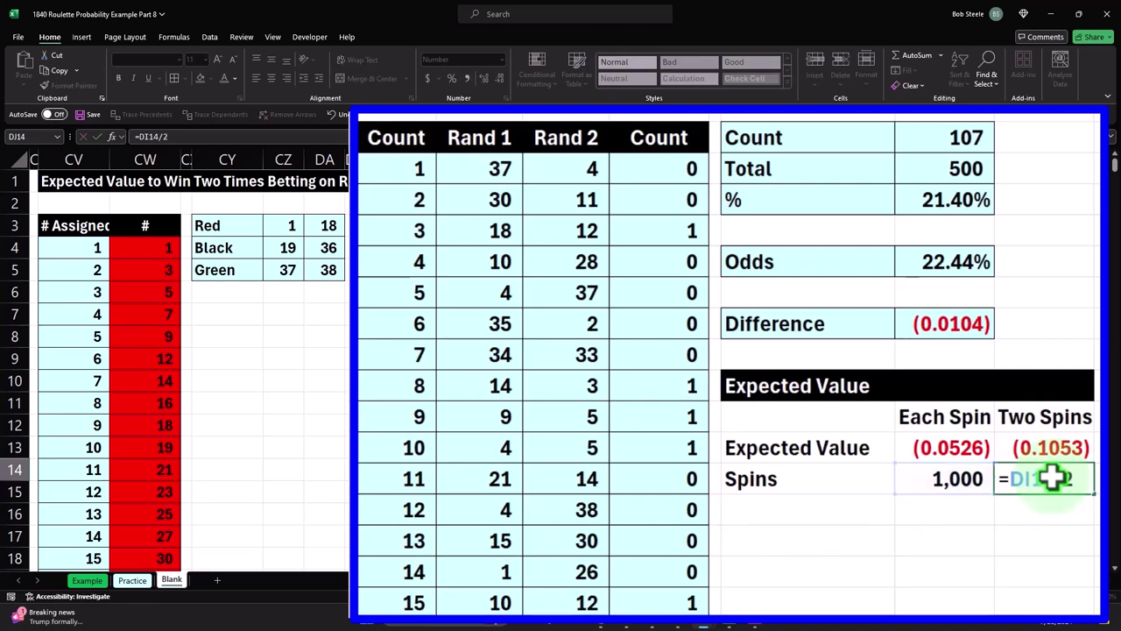
{"action": "key", "text": "ctrl+Return"}
Step: Add an Expected Value row =DI13*DI14, filled right into Two Spins, both showing (53)
{"action": "left_click", "coordinate": [812, 511]}
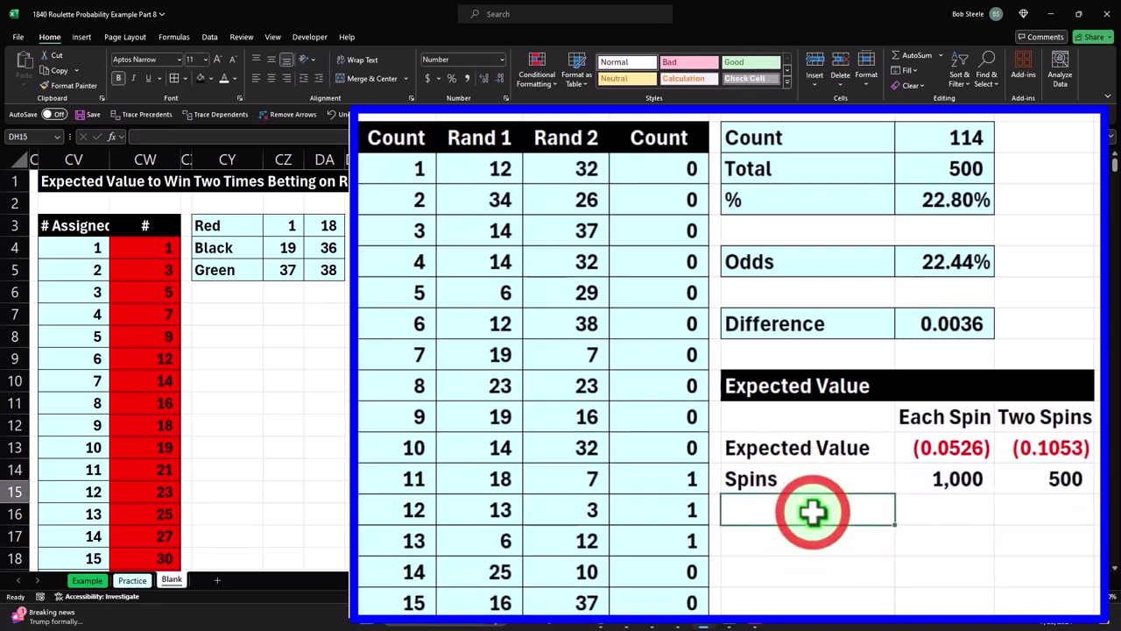
{"action": "type", "text": "Expecte"}
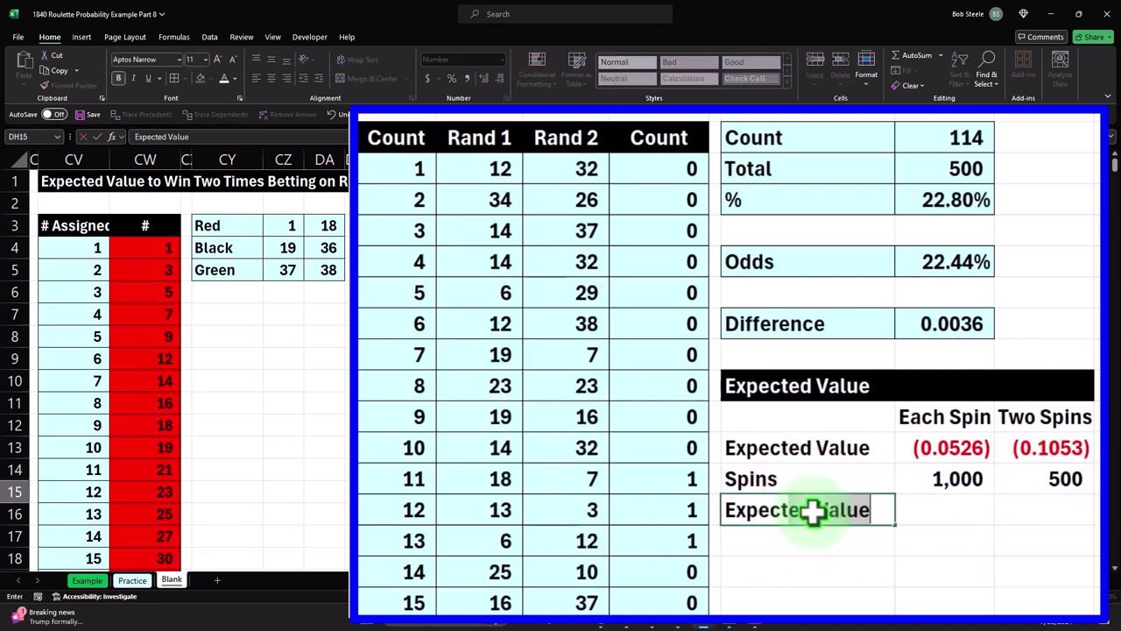
{"action": "type", "text": "d Value"}
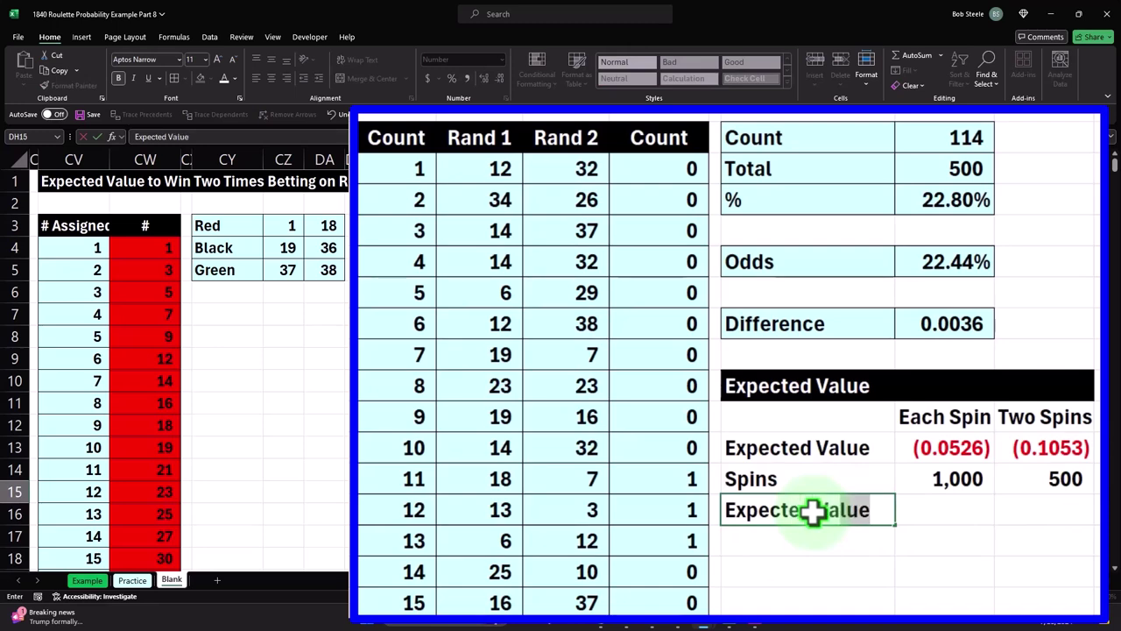
{"action": "key", "text": "Tab"}
{"action": "type", "text": "="}
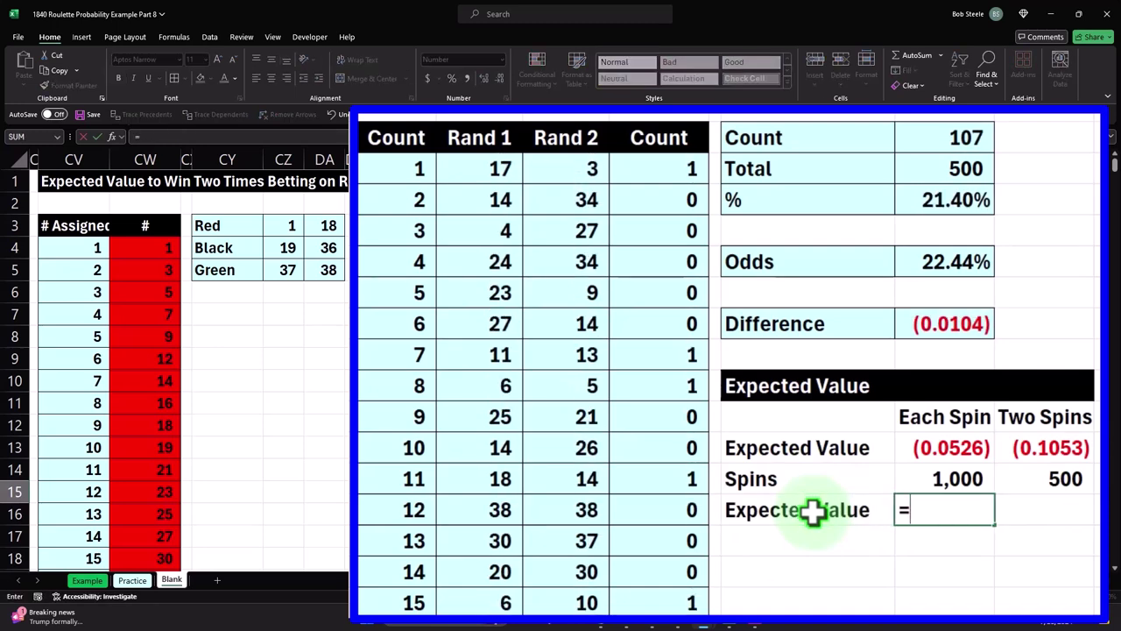
{"action": "key", "text": "Up"}
{"action": "key", "text": "Up"}
{"action": "type", "text": "*"}
{"action": "key", "text": "Up"}
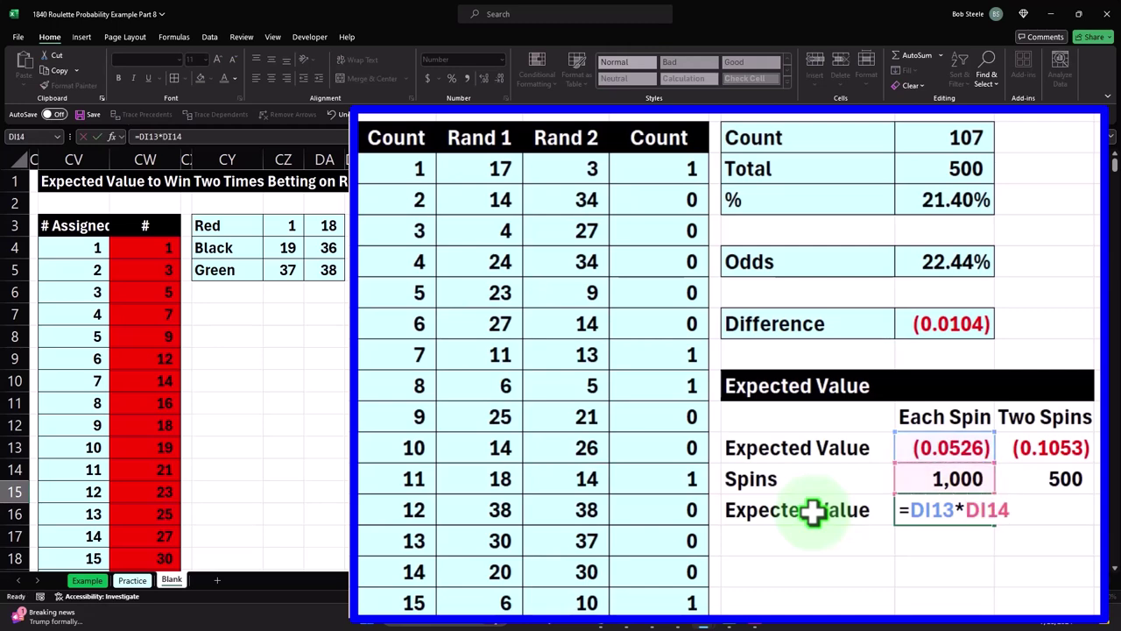
{"action": "key", "text": "Return"}
{"action": "left_click_drag", "start_coordinate": [983, 515], "coordinate": [1075, 524]}
{"action": "key", "text": "ctrl+r"}
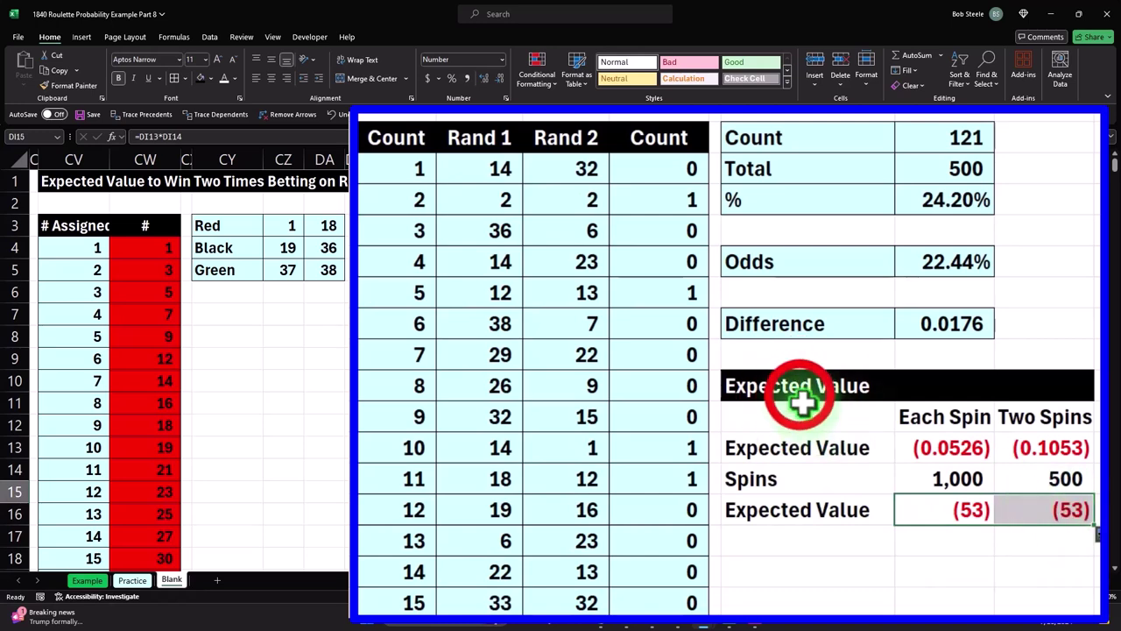
Step: Fill the Expected Value title rows black with white text
{"action": "left_click_drag", "start_coordinate": [795, 394], "coordinate": [826, 431]}
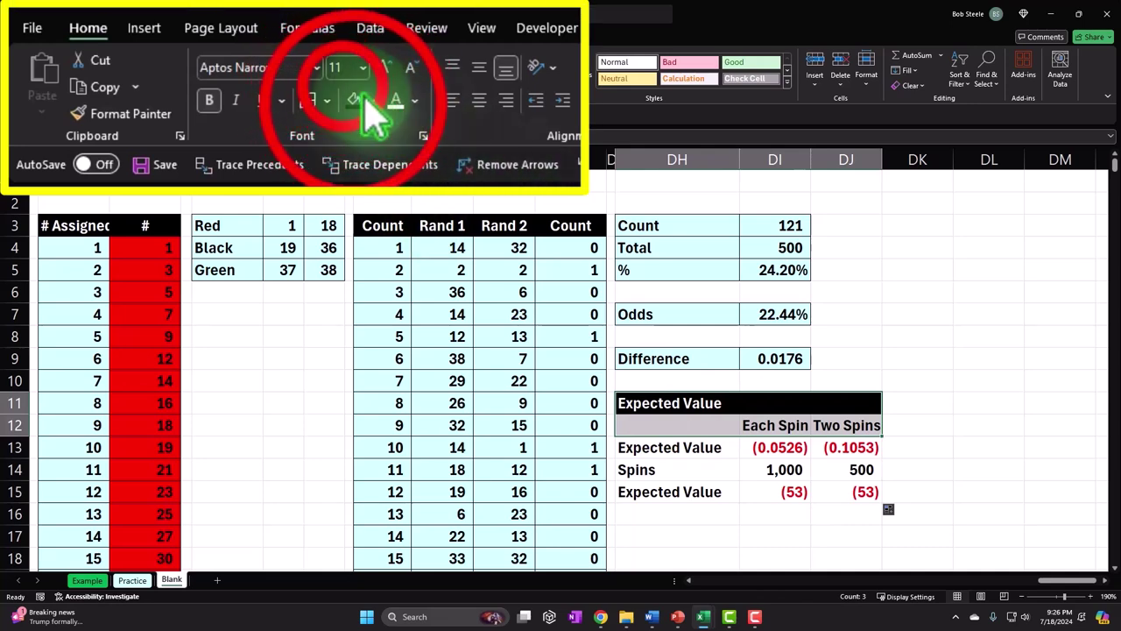
{"action": "left_click", "coordinate": [200, 78]}
{"action": "left_click", "coordinate": [224, 78]}
{"action": "left_click", "coordinate": [659, 335]}
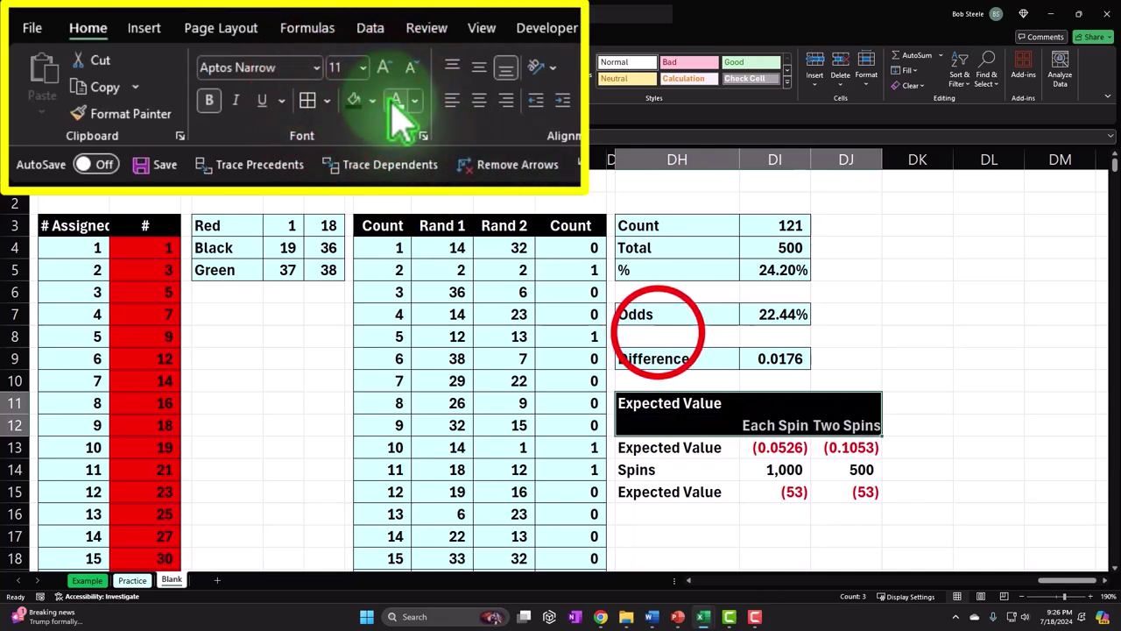
{"action": "left_click", "coordinate": [774, 425]}
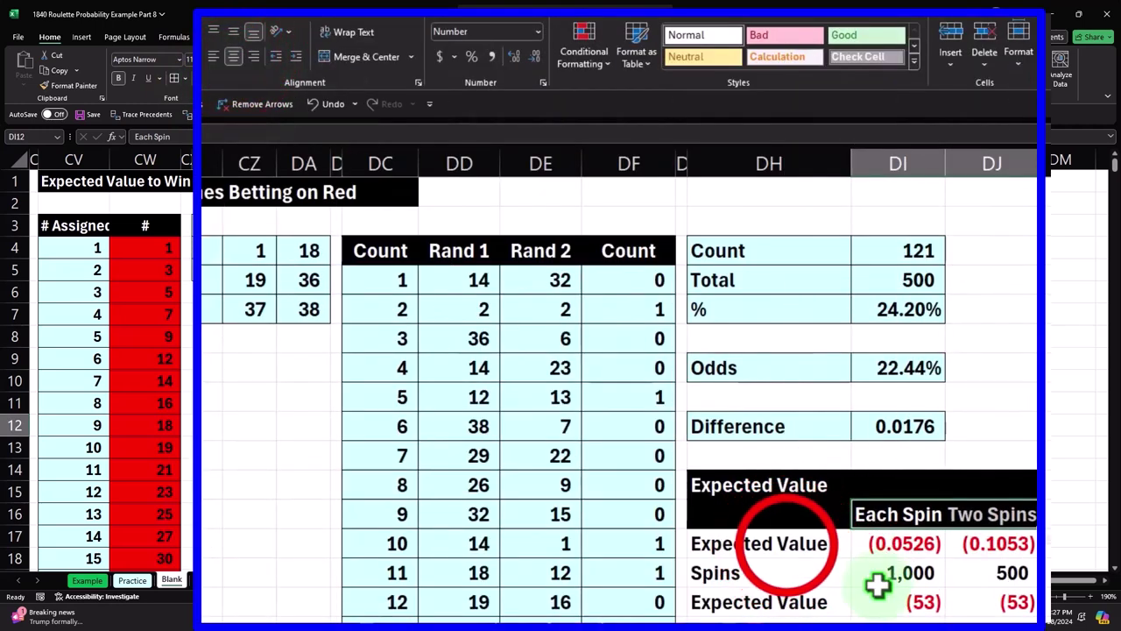
Step: Review fill colours for the Expected Value and Spins rows, keeping the light fill
{"action": "left_click_drag", "start_coordinate": [791, 542], "coordinate": [854, 491]}
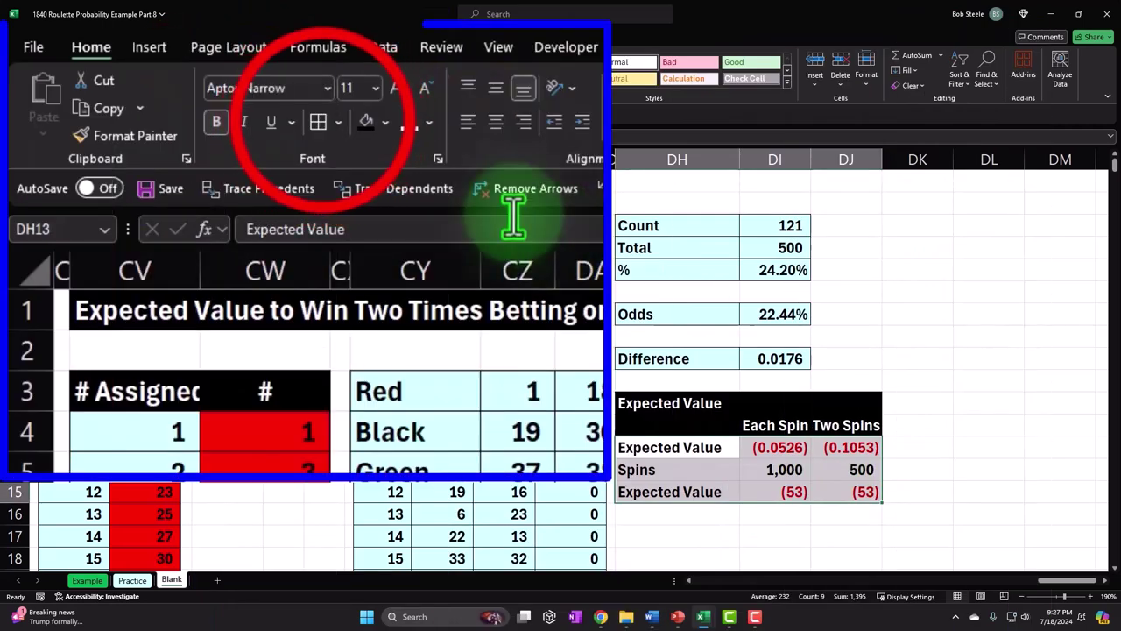
{"action": "left_click", "coordinate": [386, 123]}
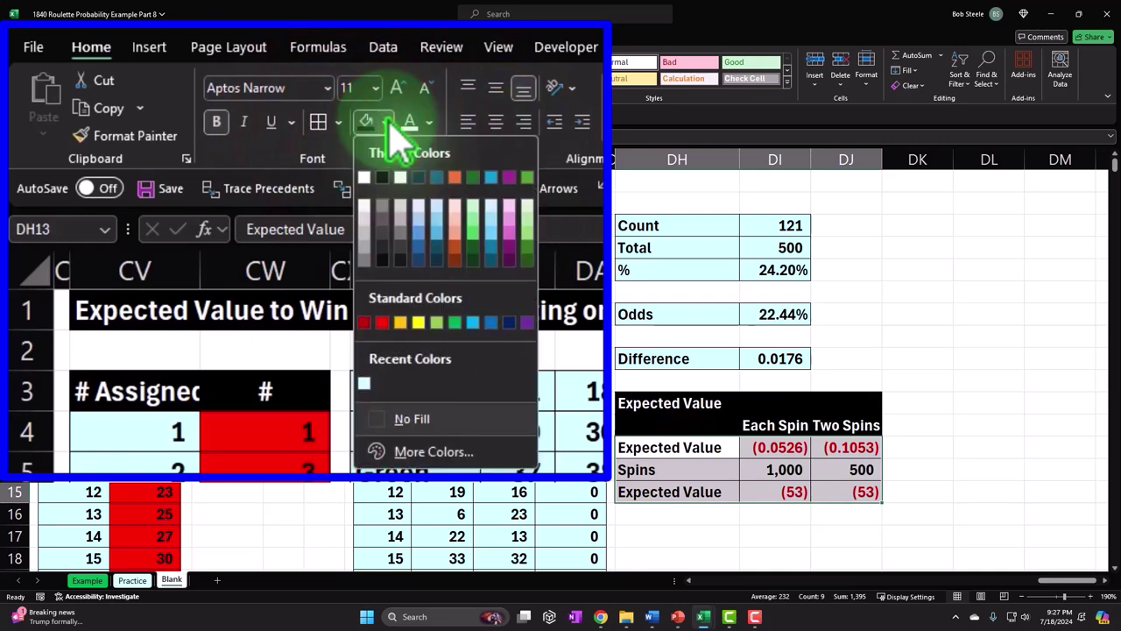
{"action": "left_click", "coordinate": [700, 301]}
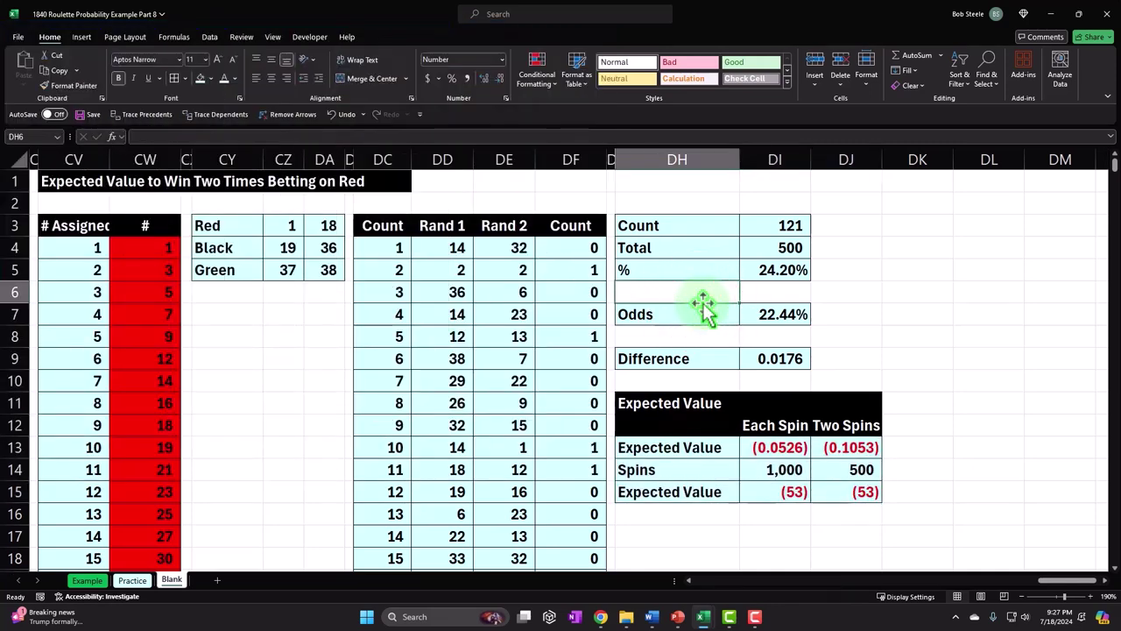
{"action": "left_click", "coordinate": [739, 513]}
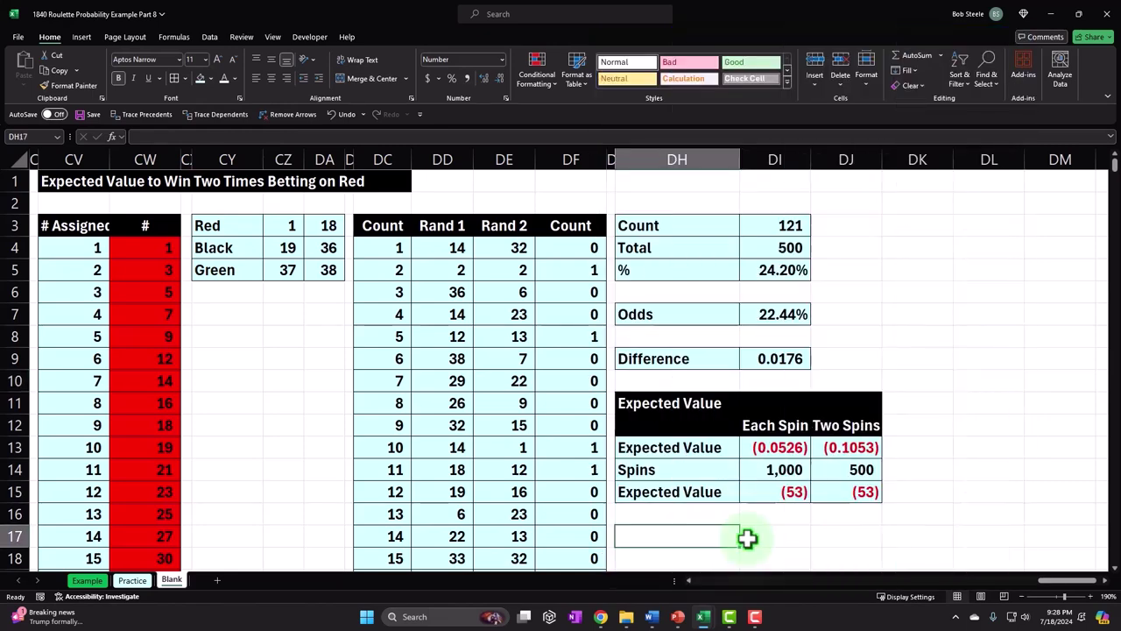
{"action": "scroll", "coordinate": [745, 537], "scroll_direction": "down", "scroll_amount": 1}
{"action": "scroll", "coordinate": [747, 539], "scroll_direction": "up", "scroll_amount": 1}
{"action": "scroll", "coordinate": [748, 539], "scroll_direction": "up", "scroll_amount": 1}
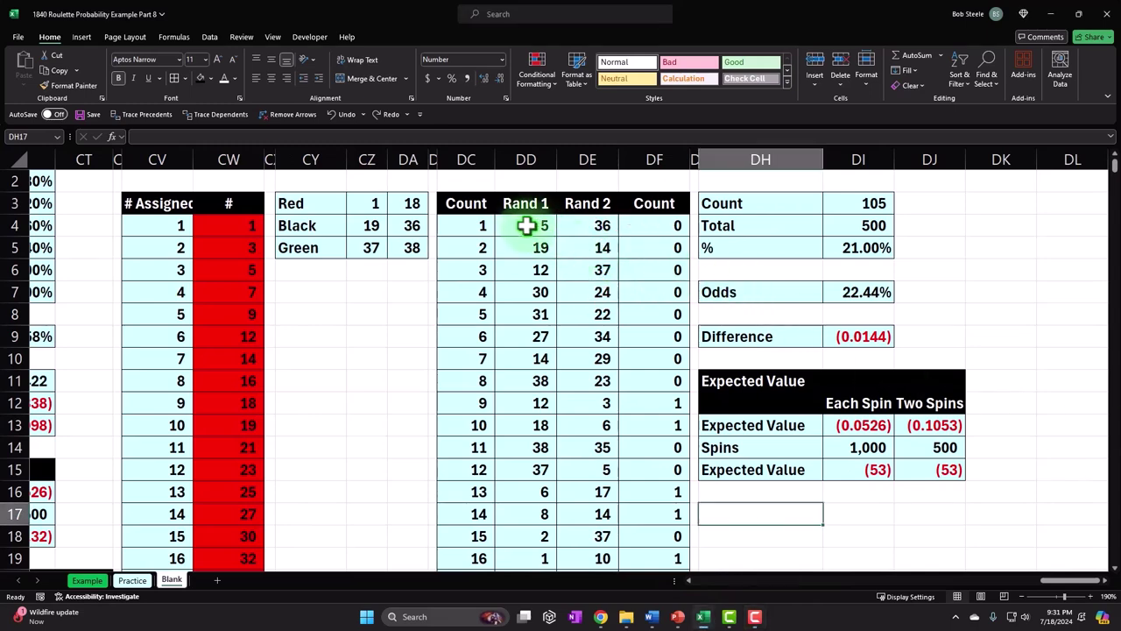
Step: Type the Bet on Red, Win Both, Lose Both and Win One headers in DH17:DK17
{"action": "left_click", "coordinate": [644, 225]}
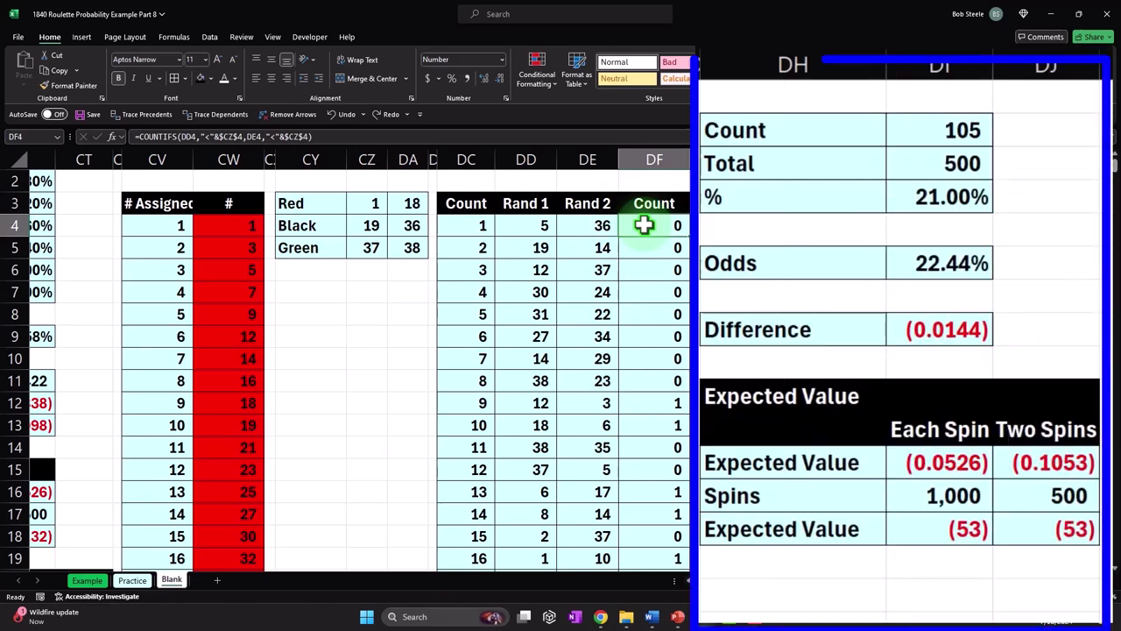
{"action": "left_click", "coordinate": [797, 587]}
{"action": "type", "text": "Bet on Red"}
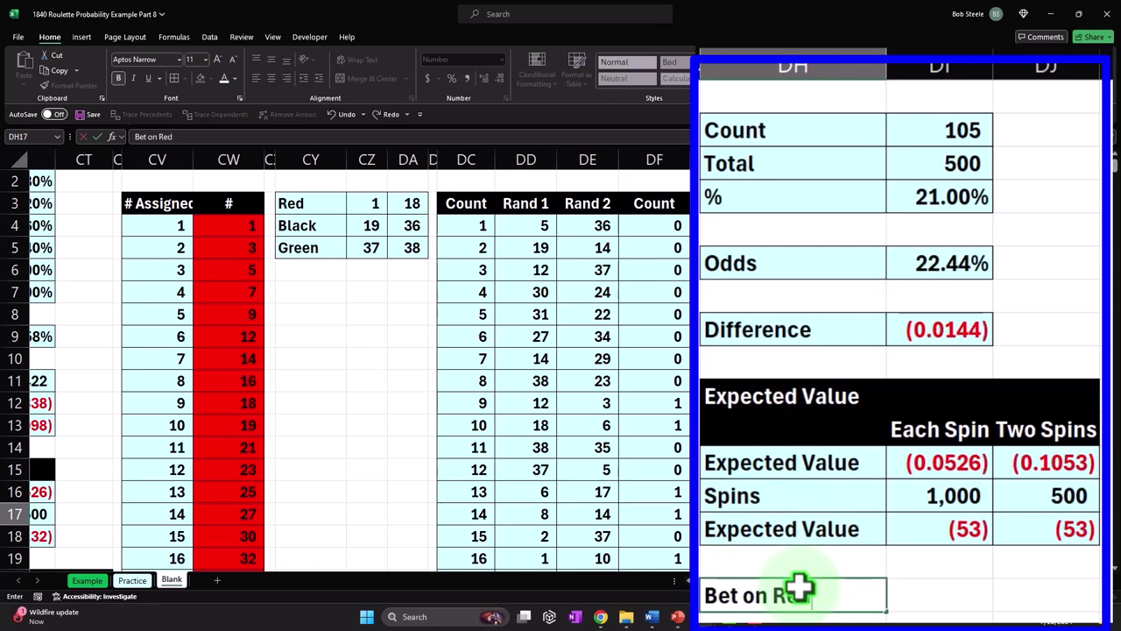
{"action": "key", "text": "Tab"}
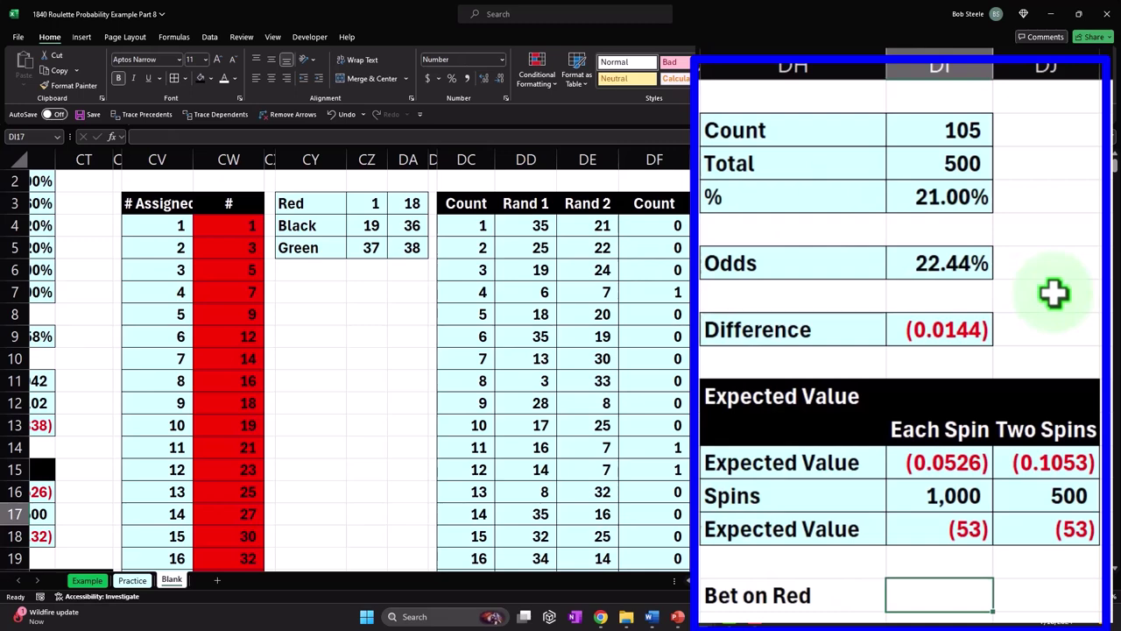
{"action": "type", "text": "Win Both"}
{"action": "key", "text": "Tab"}
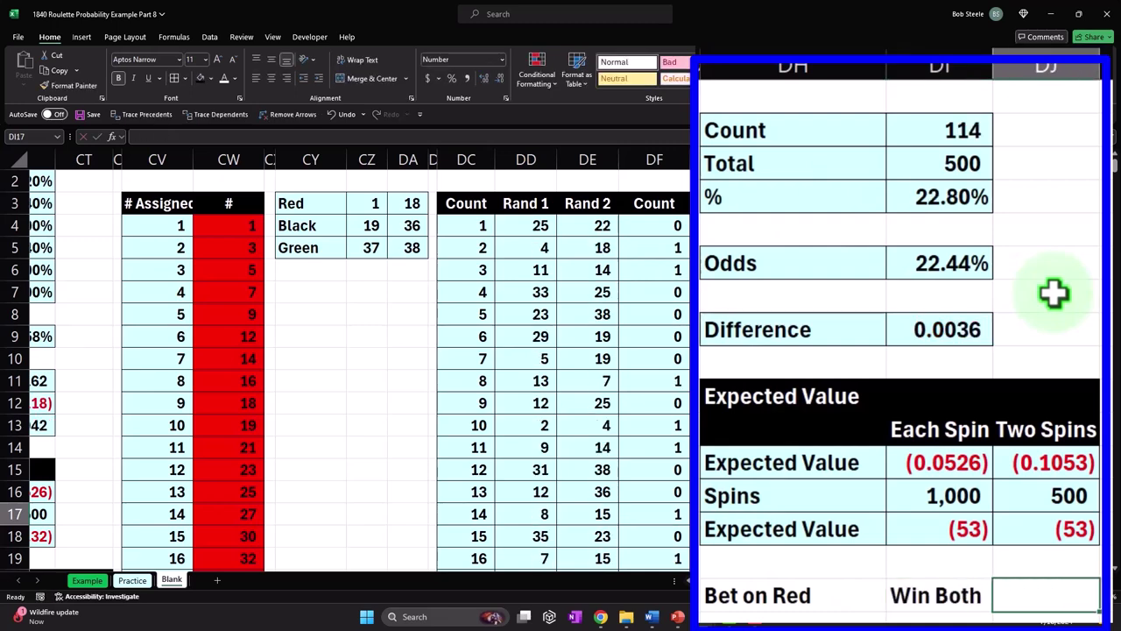
{"action": "type", "text": "Lose Both"}
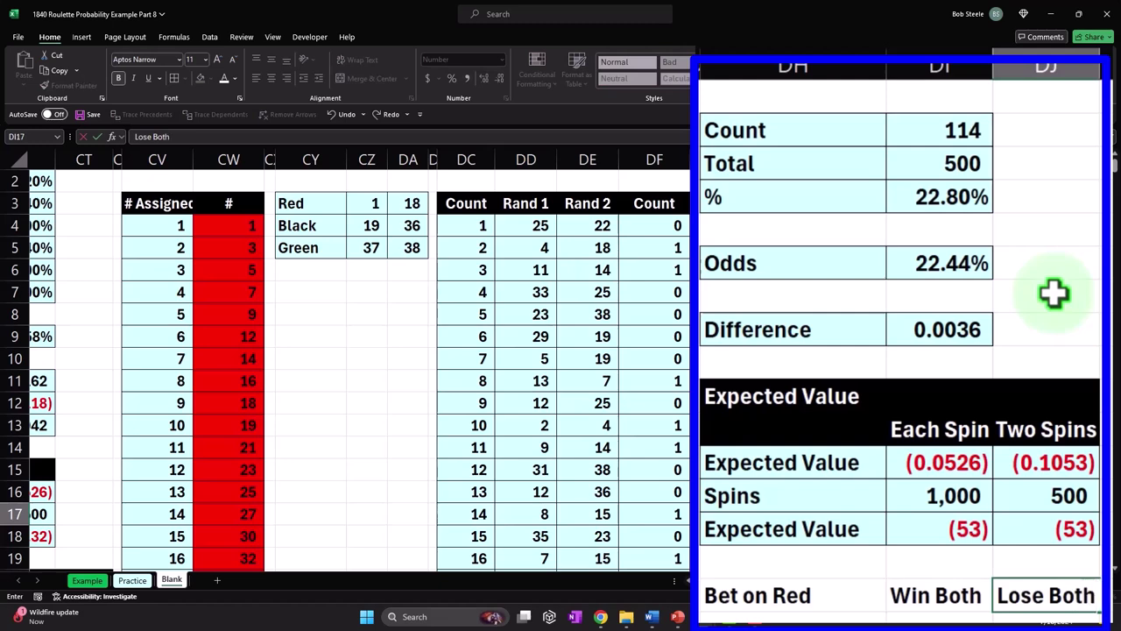
{"action": "key", "text": "Tab"}
{"action": "type", "text": "Win"}
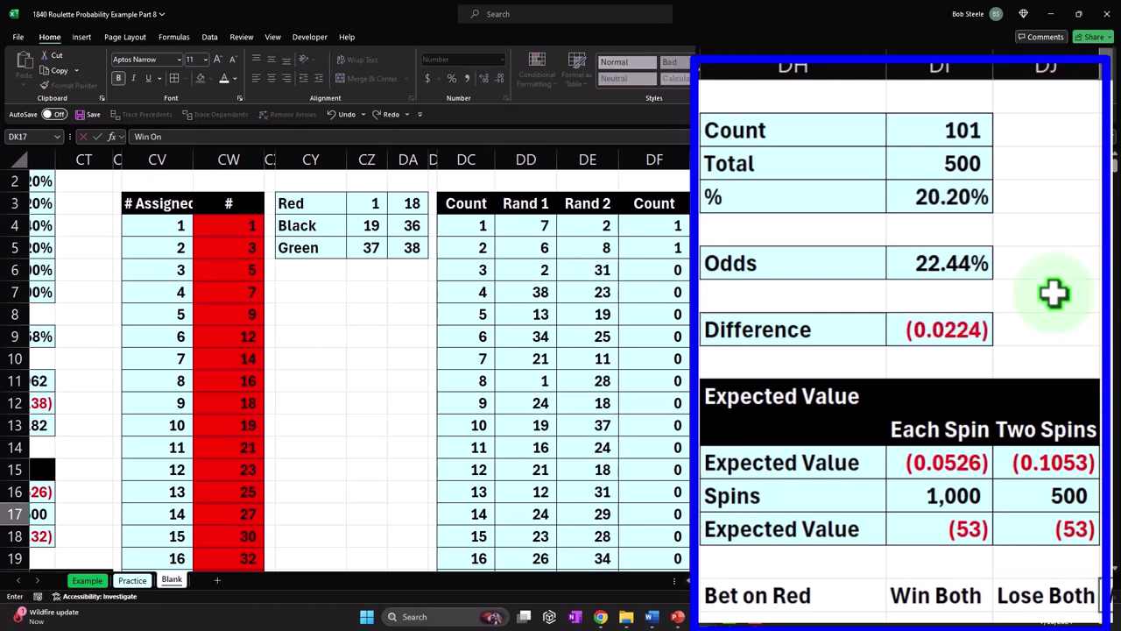
{"action": "key", "text": "Return"}
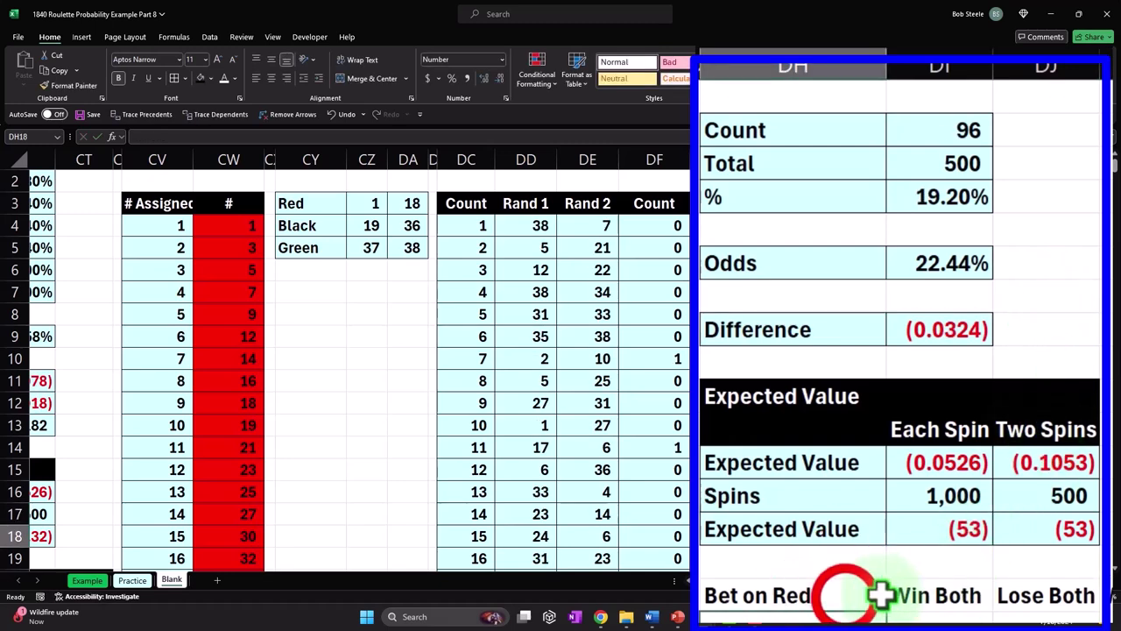
Step: Fill the Bet on Red row black with white text and centre the outcome labels
{"action": "left_click_drag", "start_coordinate": [876, 594], "coordinate": [1108, 596]}
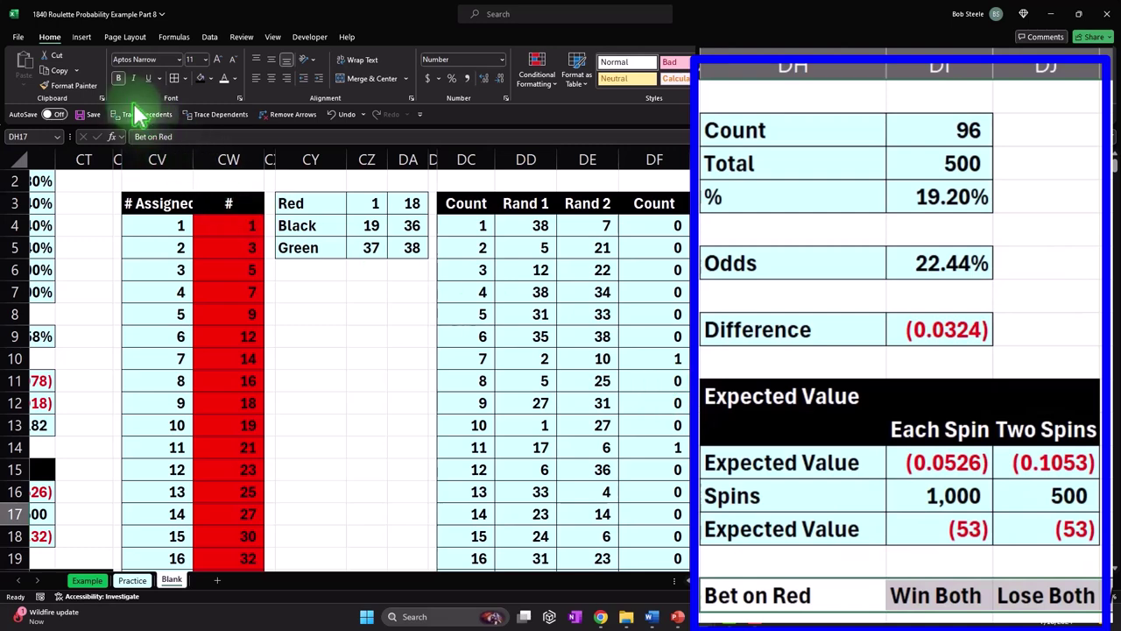
{"action": "left_click", "coordinate": [201, 77]}
{"action": "left_click", "coordinate": [225, 78]}
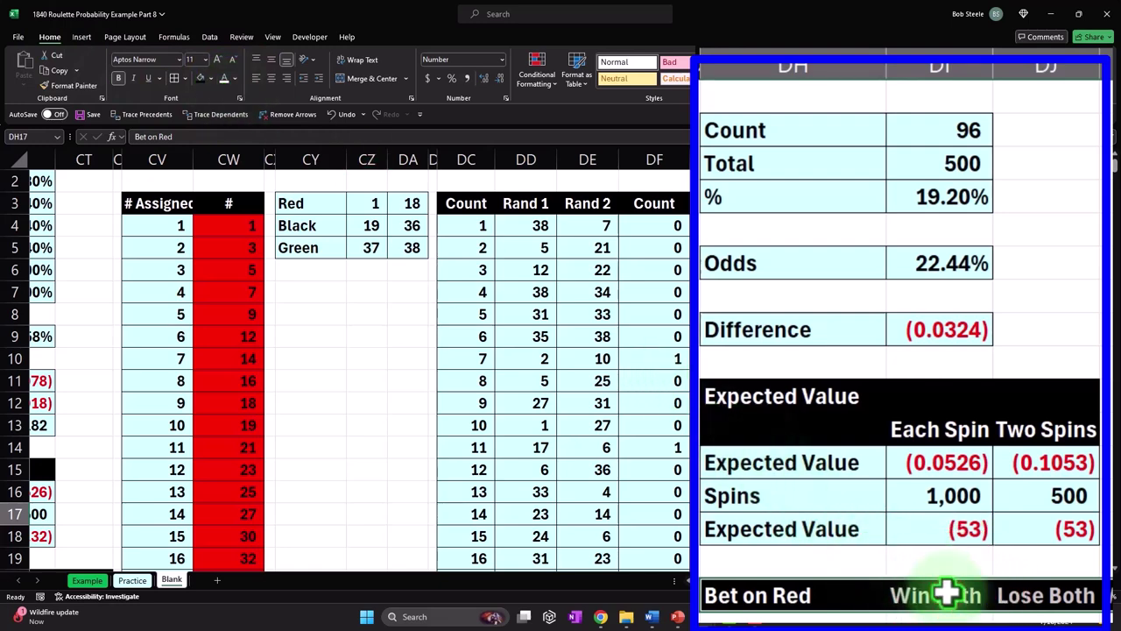
{"action": "left_click_drag", "start_coordinate": [863, 514], "coordinate": [998, 514]}
{"action": "left_click", "coordinate": [272, 78]}
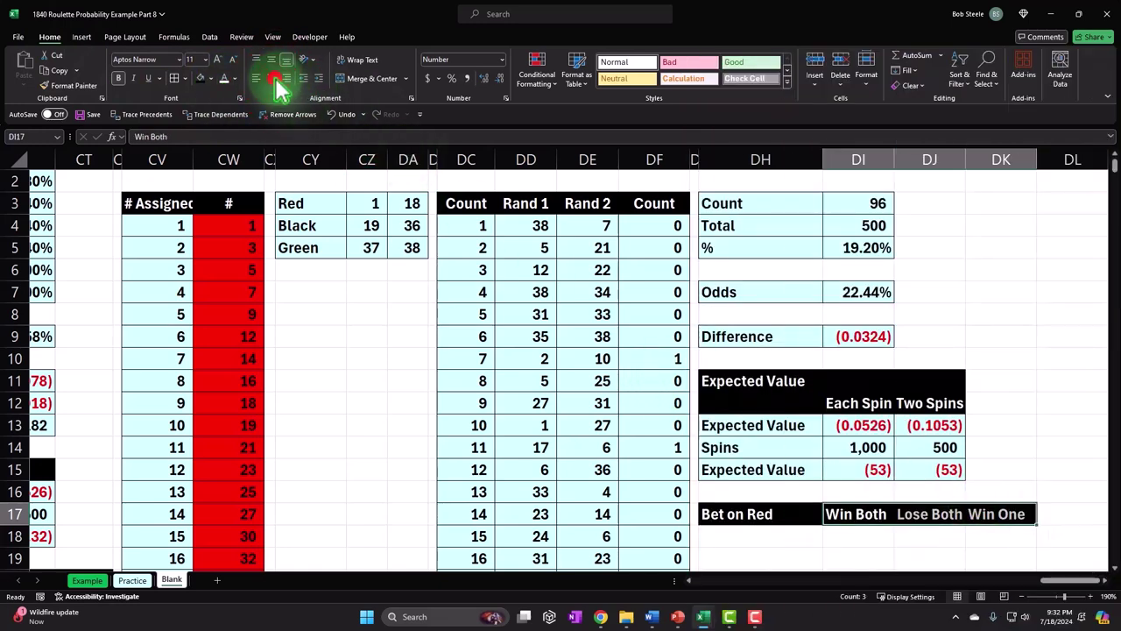
Step: Add a Total label in DL17 and copy the Win One cell's formatting
{"action": "left_click", "coordinate": [1051, 508]}
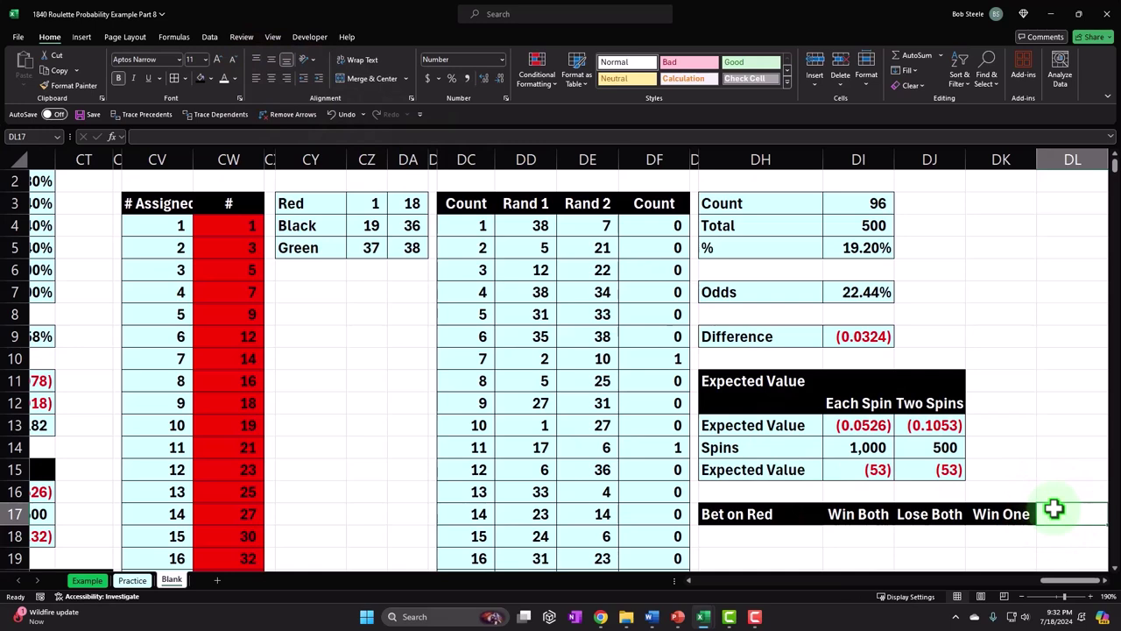
{"action": "type", "text": "Total"}
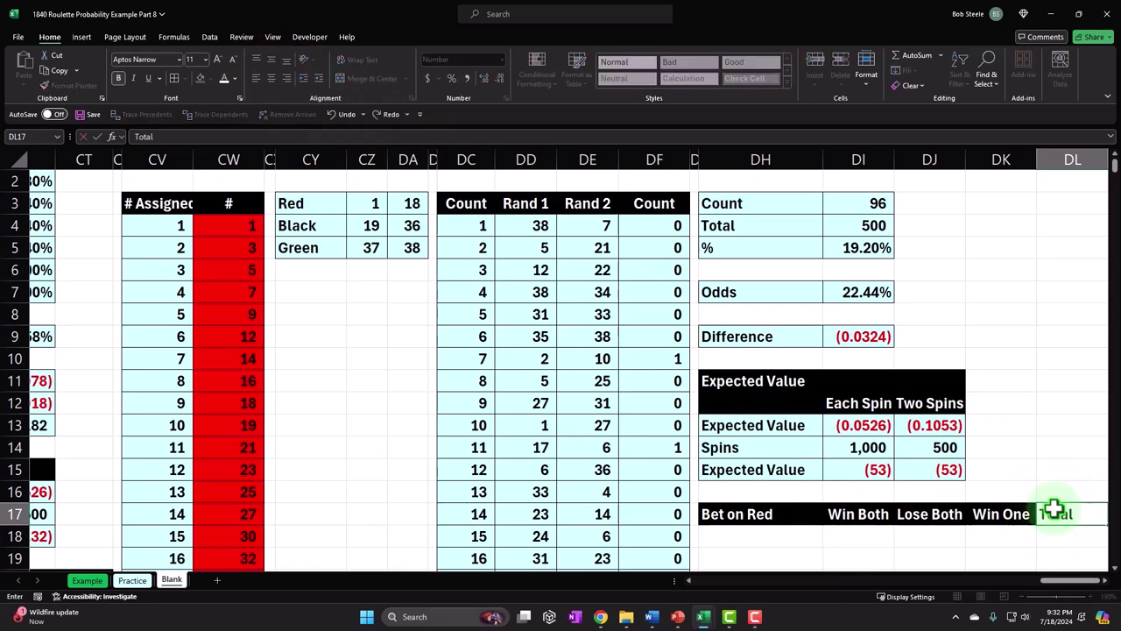
{"action": "key", "text": "Tab"}
{"action": "key", "text": "Left"}
{"action": "key", "text": "Left"}
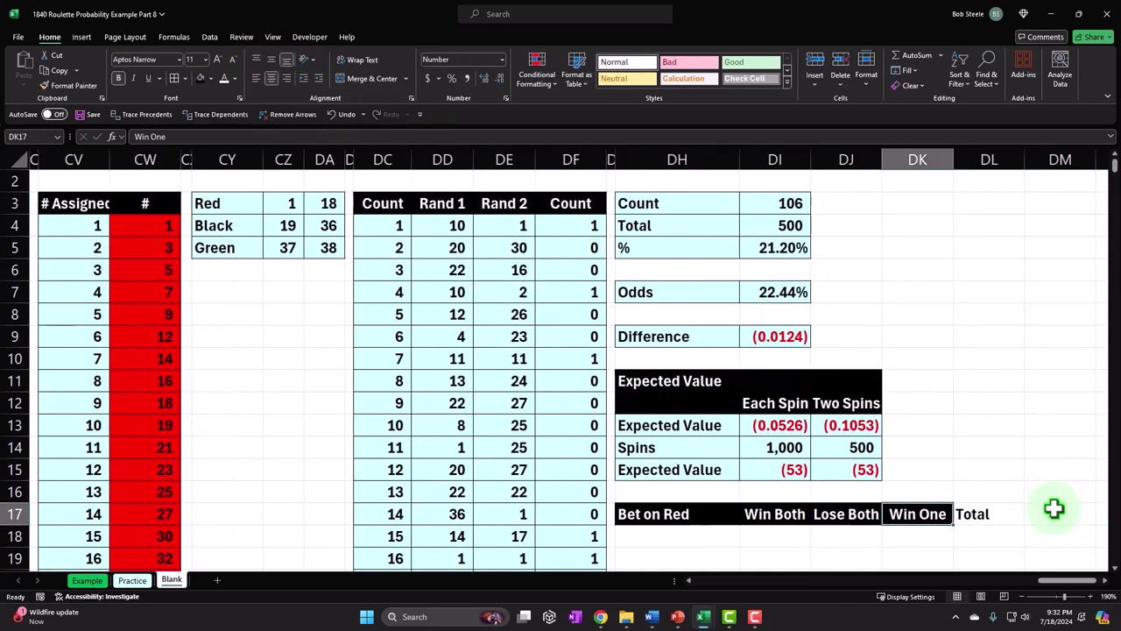
{"action": "left_click", "coordinate": [63, 84]}
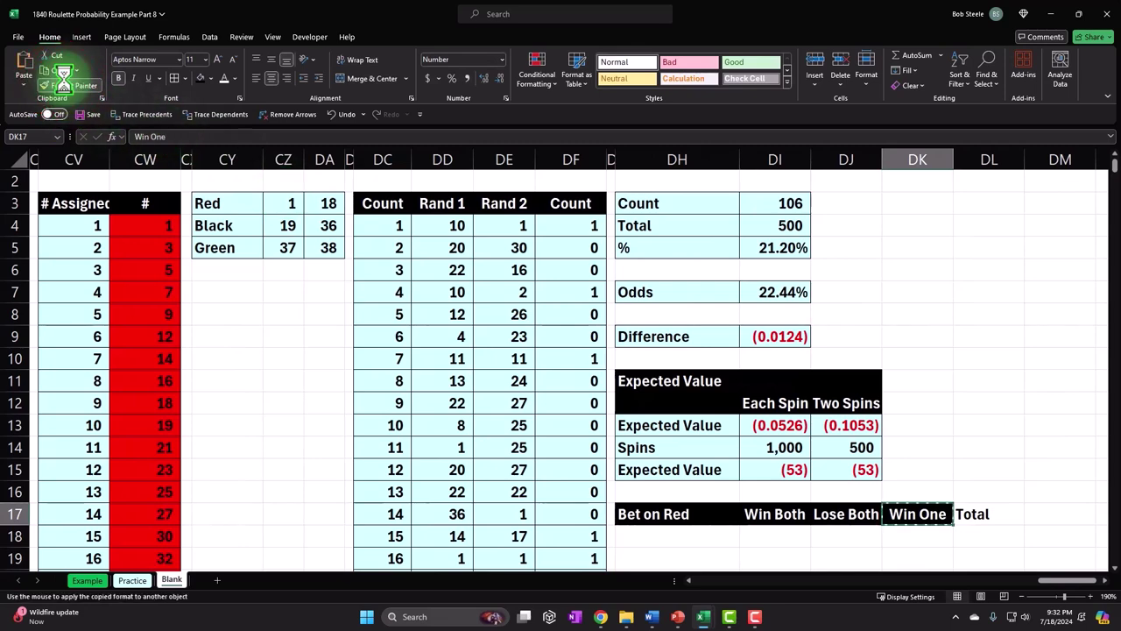
Step: Give Total the black header format and rename the Count header to 'Count < 18'
{"action": "left_click", "coordinate": [988, 515]}
{"action": "left_click", "coordinate": [570, 225]}
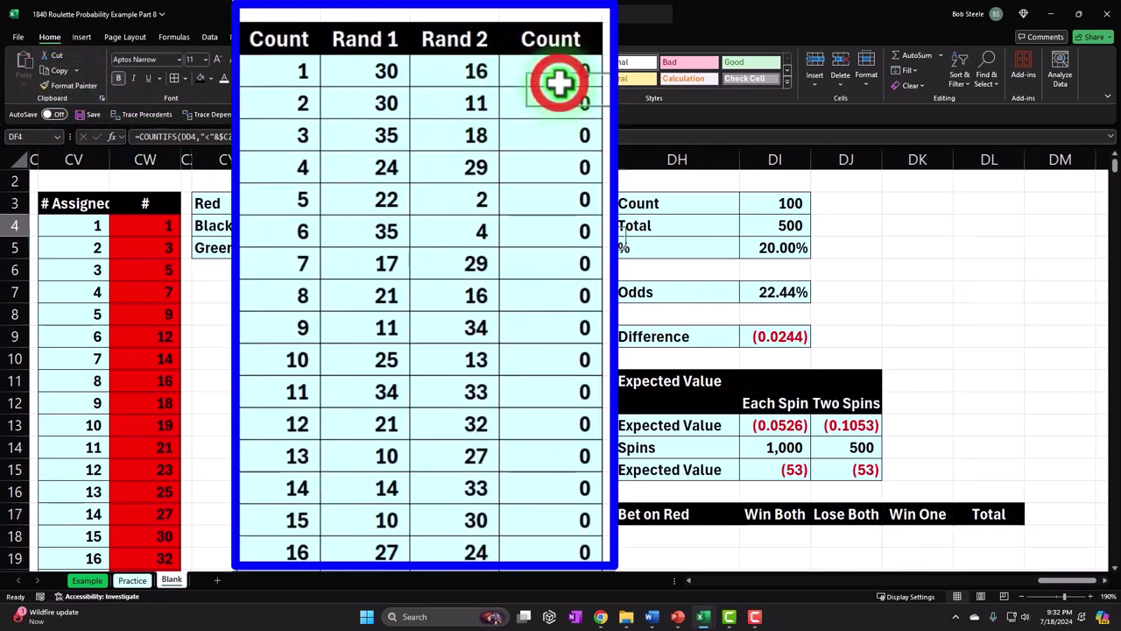
{"action": "double_click", "coordinate": [578, 42]}
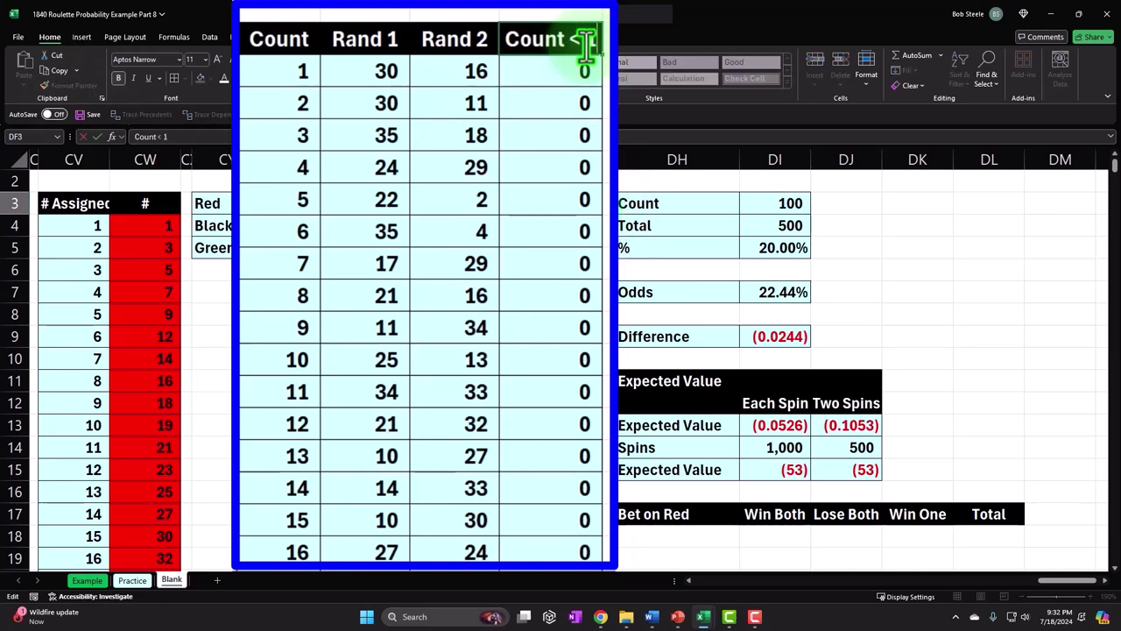
{"action": "key", "text": "Return"}
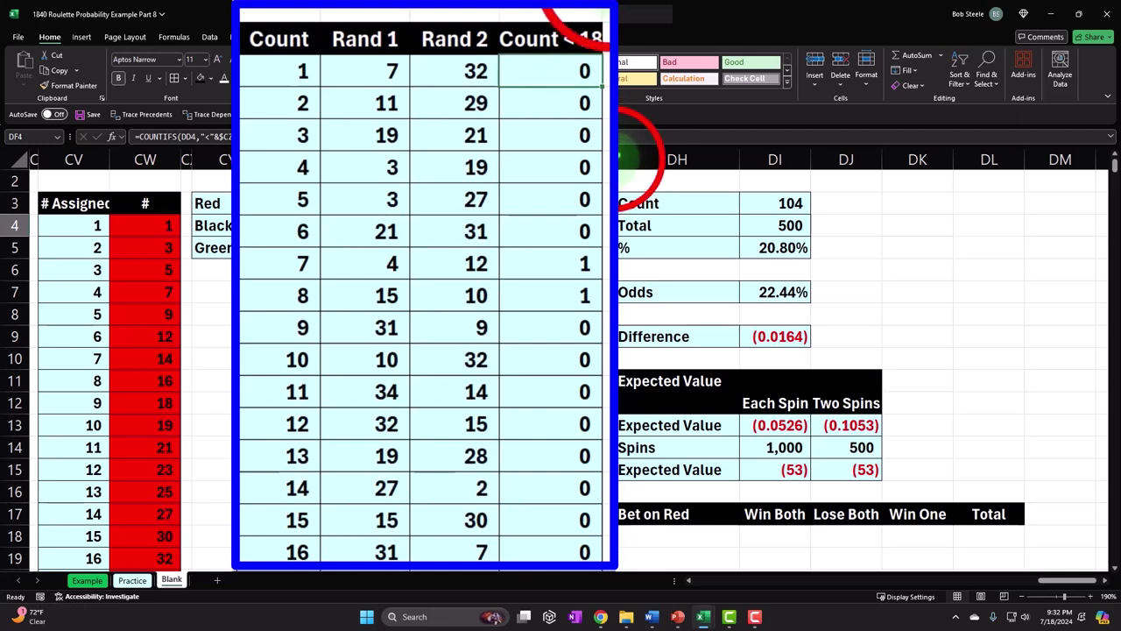
{"action": "left_click", "coordinate": [623, 180]}
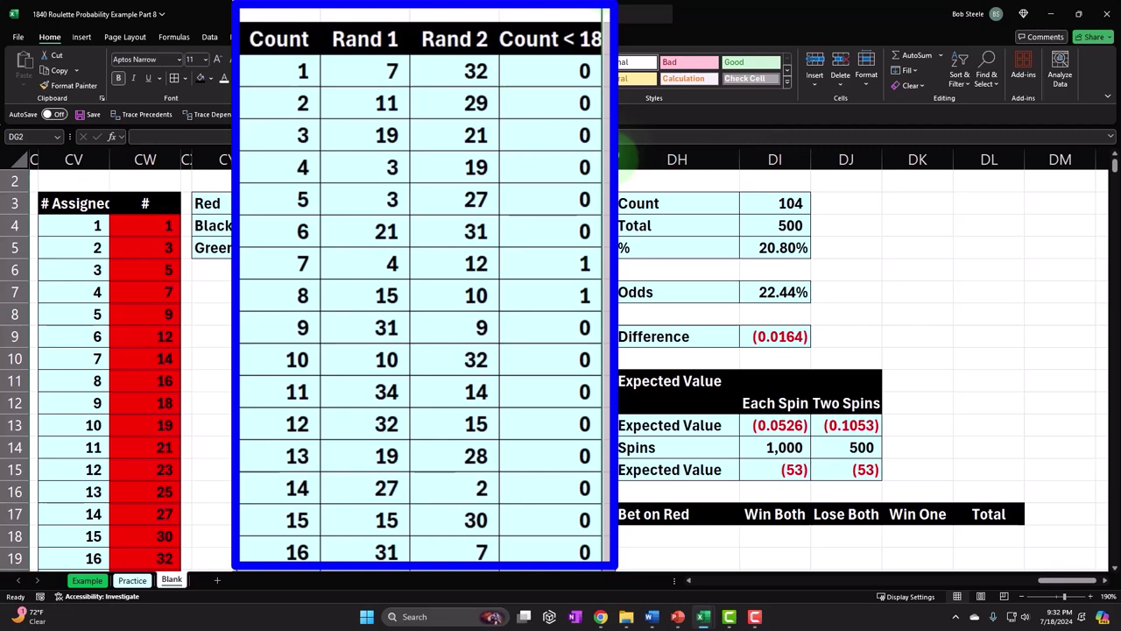
Step: Insert a new column after Count < 18 and give it a Count if header
{"action": "right_click", "coordinate": [612, 225]}
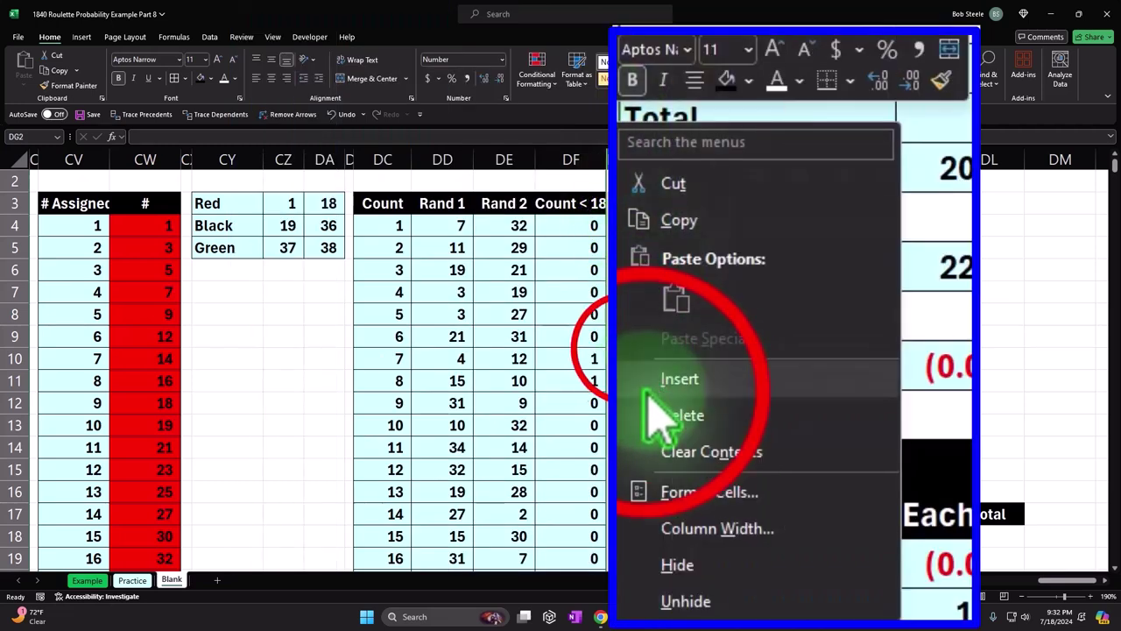
{"action": "left_click", "coordinate": [627, 360]}
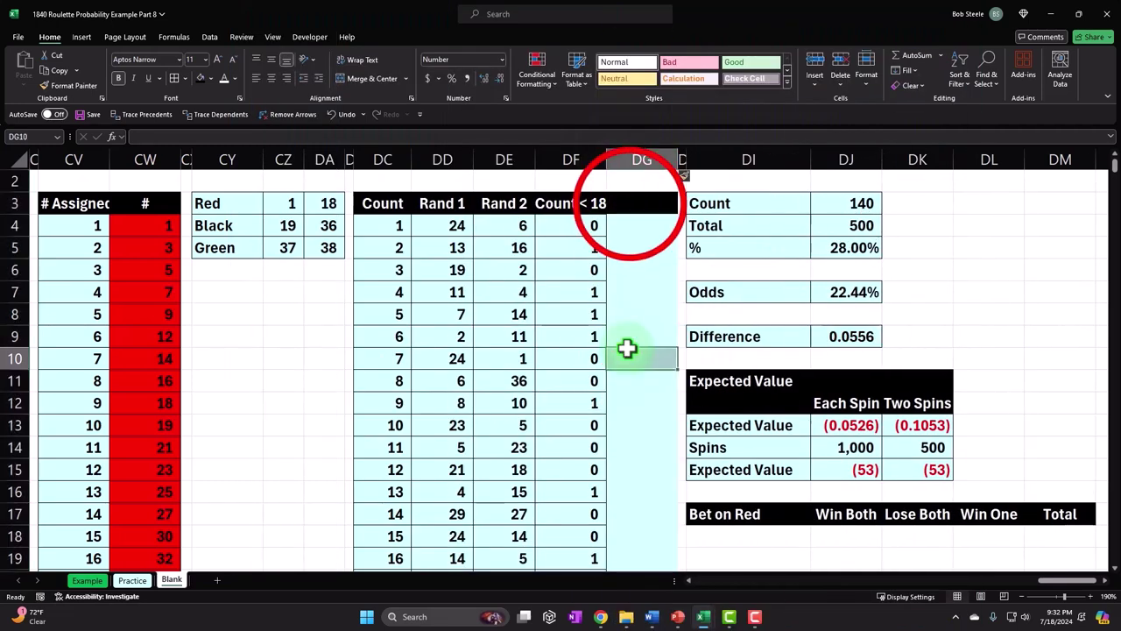
{"action": "left_click", "coordinate": [631, 202]}
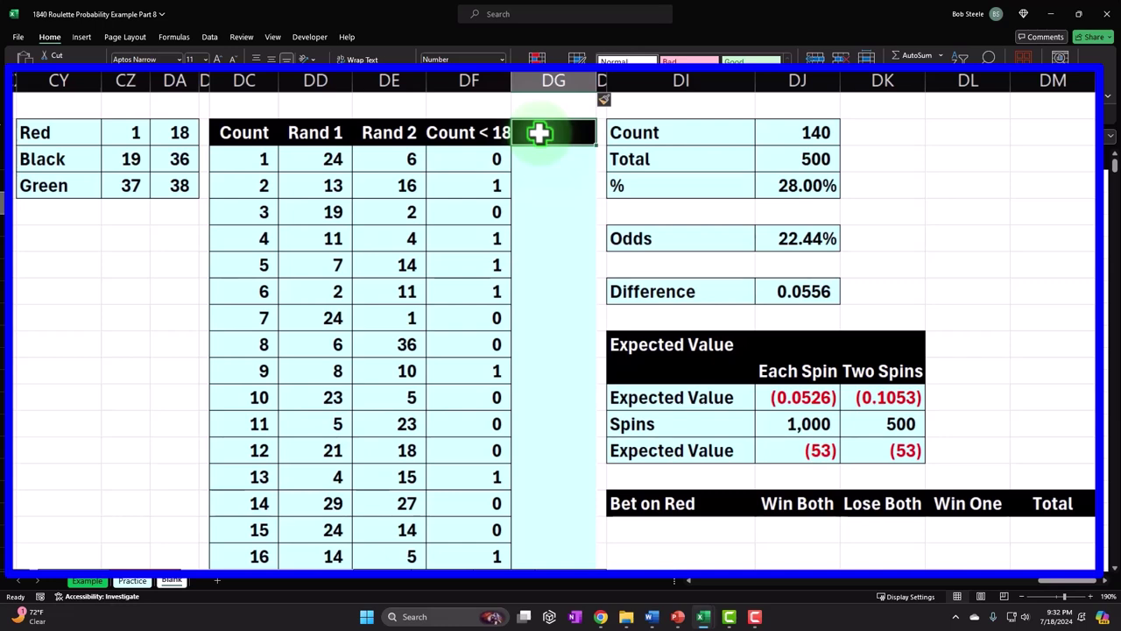
{"action": "type", "text": "Count if <"}
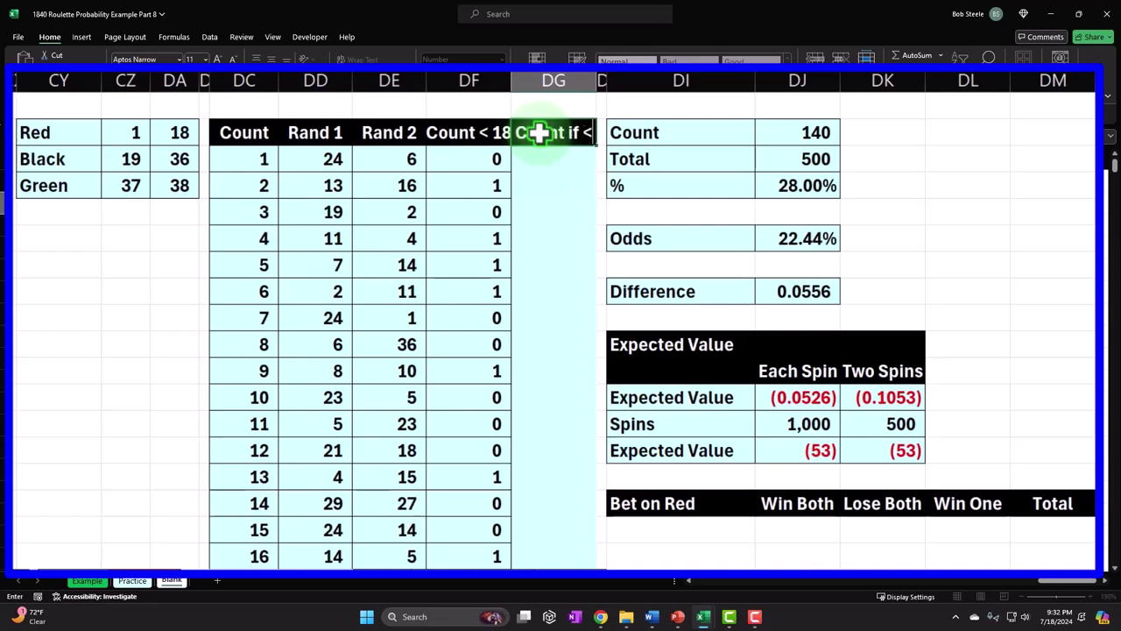
{"action": "type", "text": "18"}
{"action": "key", "text": "Return"}
Step: Correct the header to 'Count if<18', widen column DG, and begin =COUNTIFS in DG4
{"action": "left_click", "coordinate": [538, 132]}
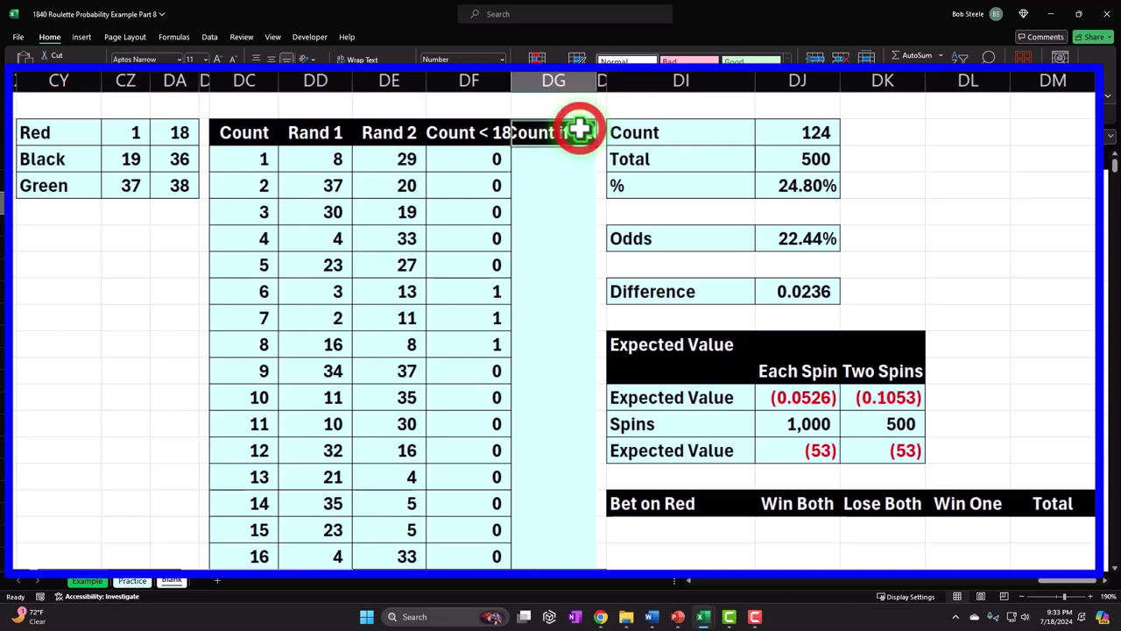
{"action": "double_click", "coordinate": [580, 132]}
{"action": "key", "text": "BackSpace"}
{"action": "key", "text": "Return"}
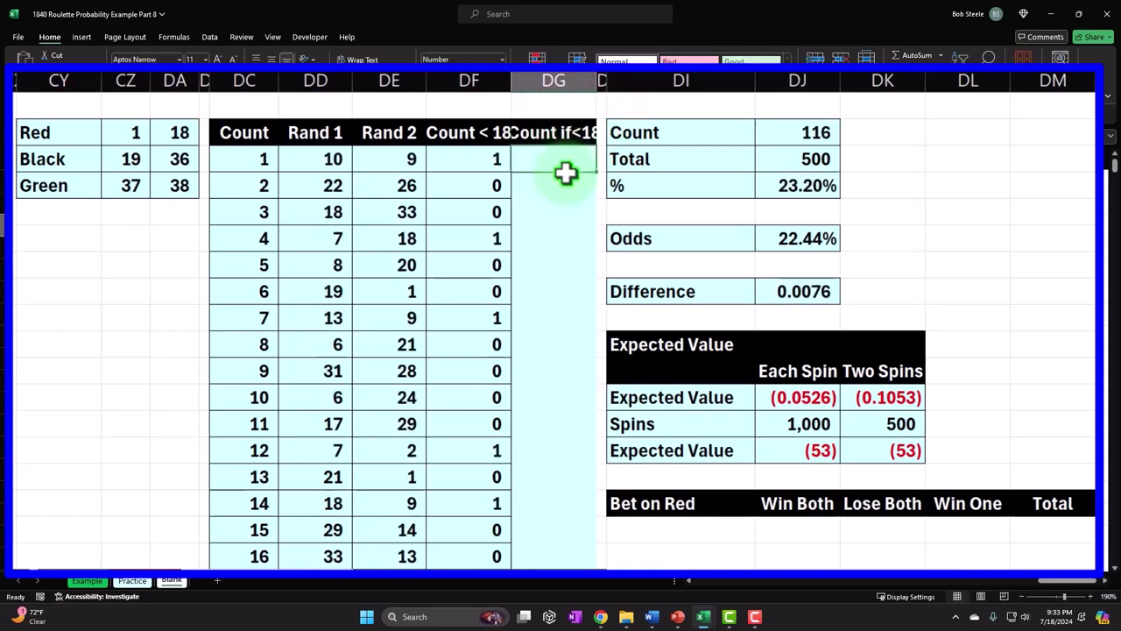
{"action": "left_click_drag", "start_coordinate": [597, 81], "coordinate": [610, 88]}
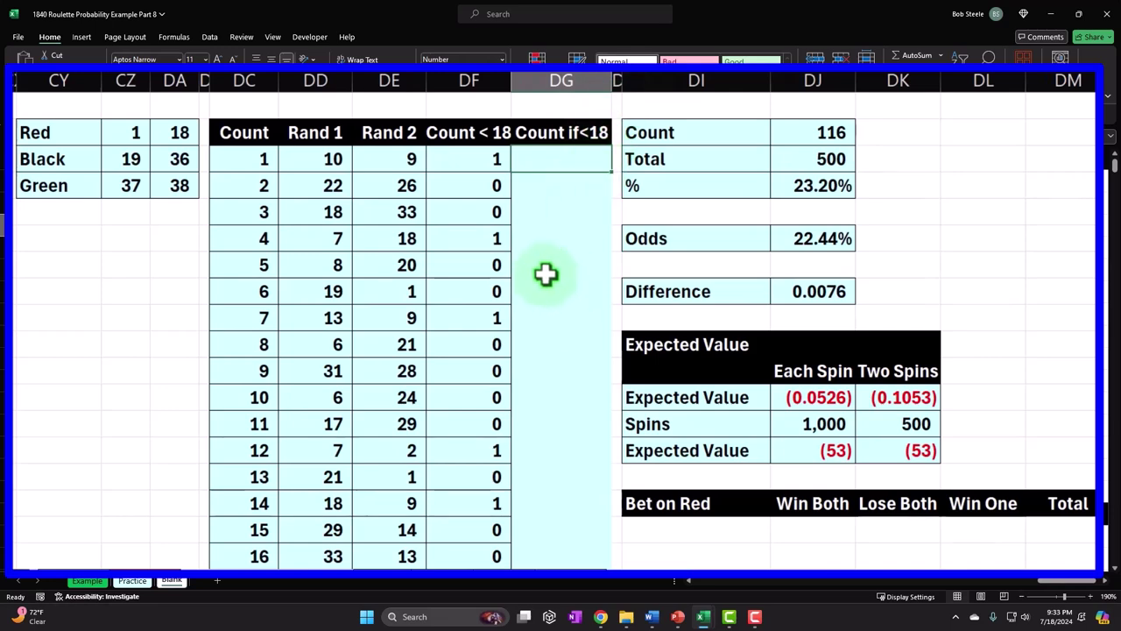
{"action": "type", "text": "=countifs"}
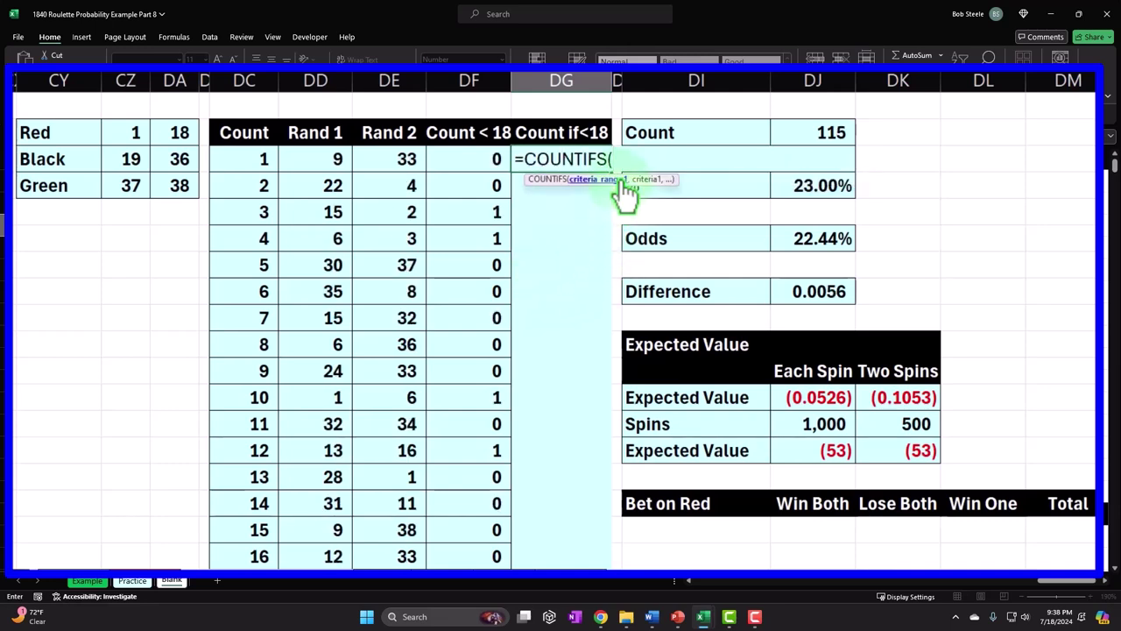
Step: Enter a COUNTIFS formula testing DD4 and DE4 each against ">"&DA3
{"action": "left_click", "coordinate": [329, 162]}
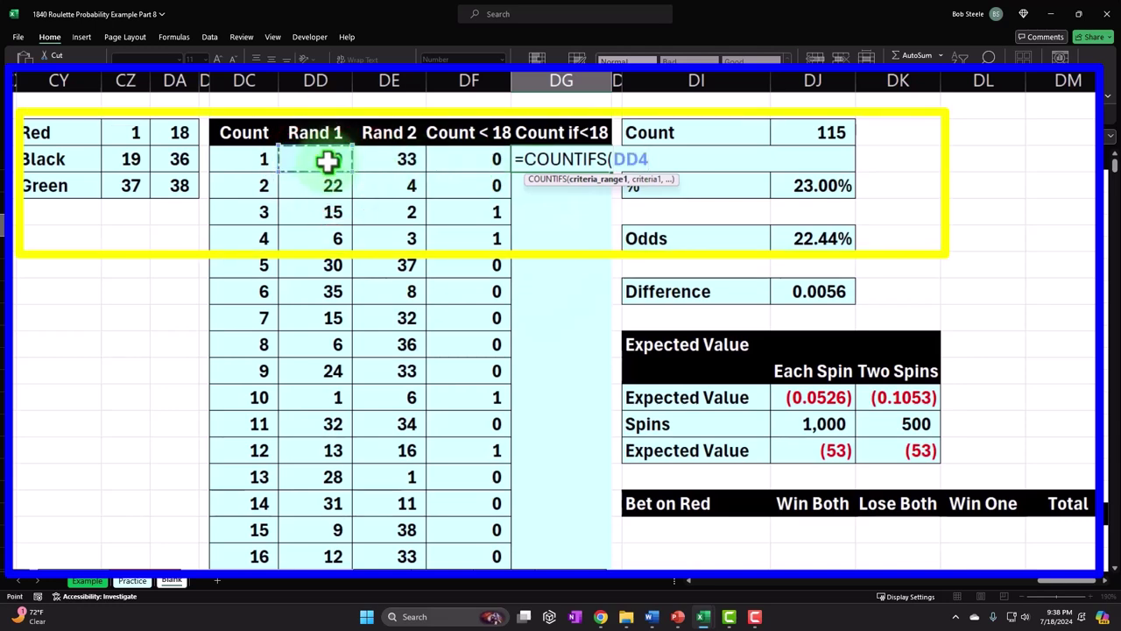
{"action": "type", "text": ","}
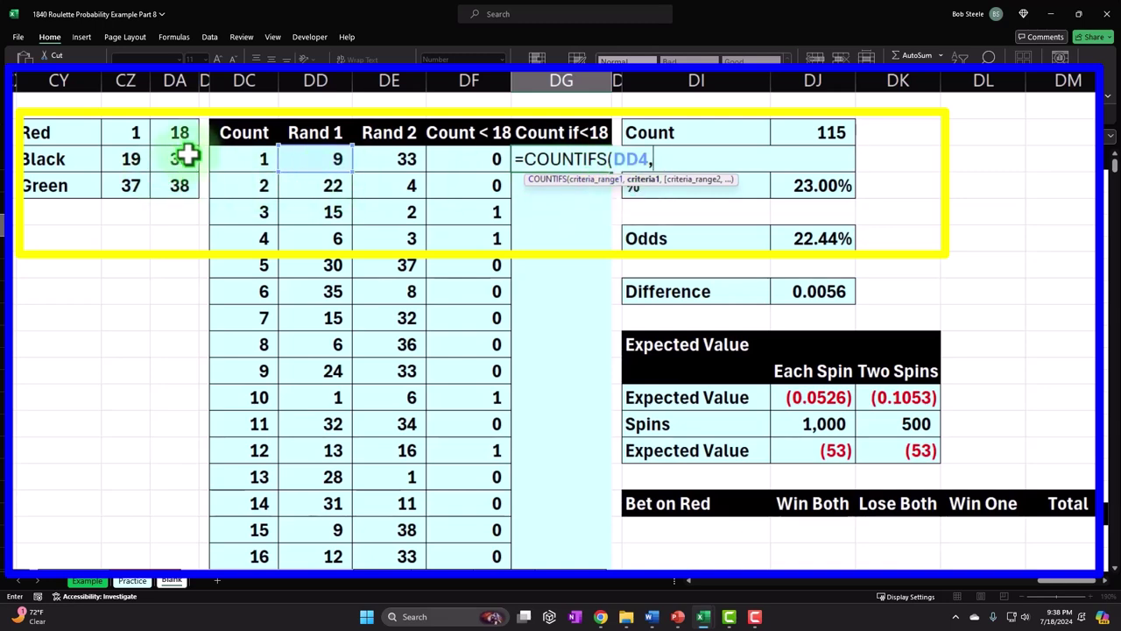
{"action": "type", "text": ">"}
{"action": "left_click", "coordinate": [179, 138]}
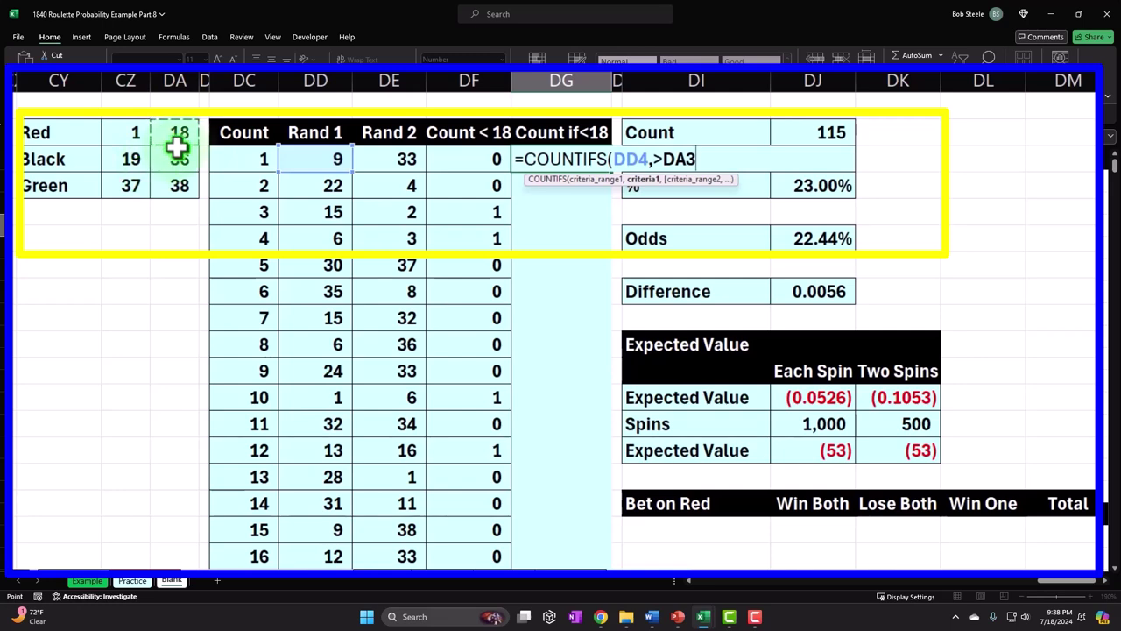
{"action": "left_click", "coordinate": [659, 162]}
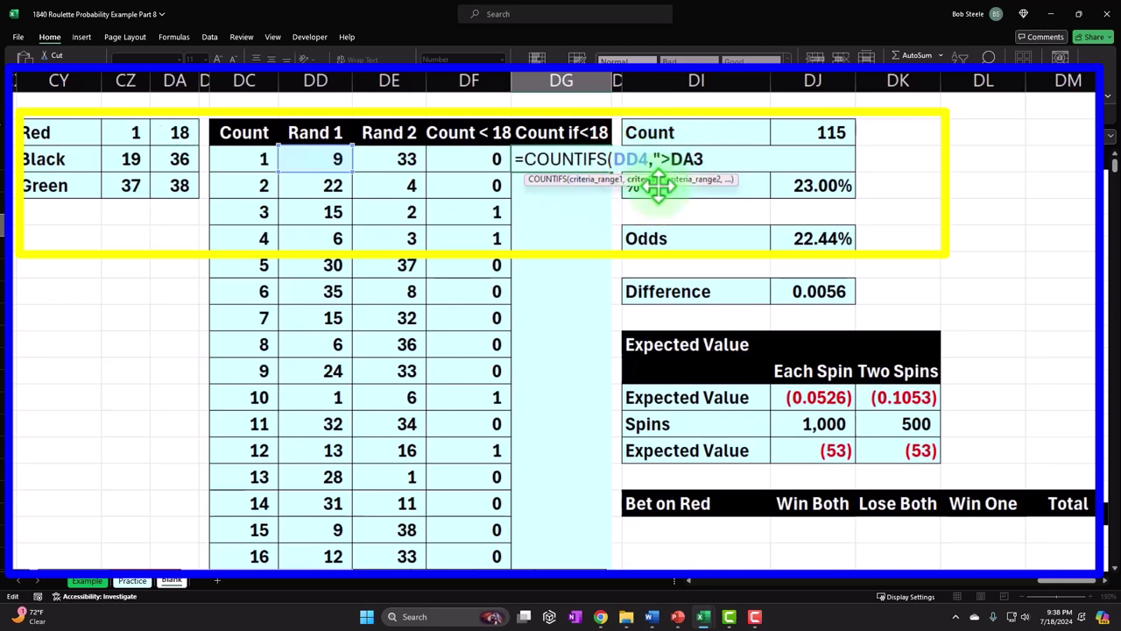
{"action": "type", "text": "&DA3"}
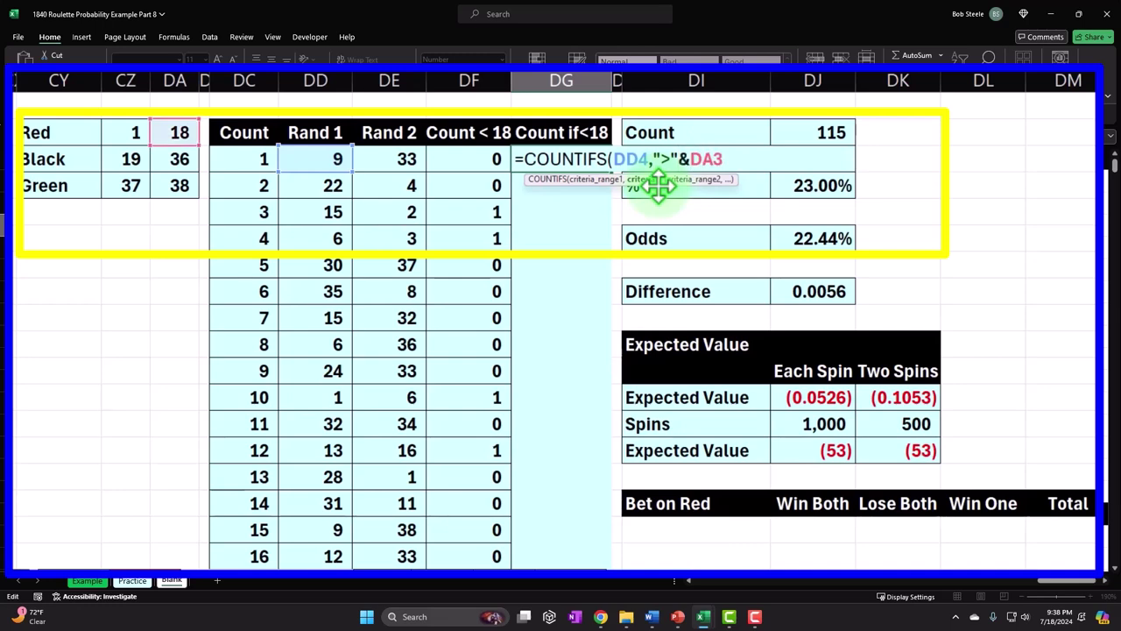
{"action": "type", "text": ","}
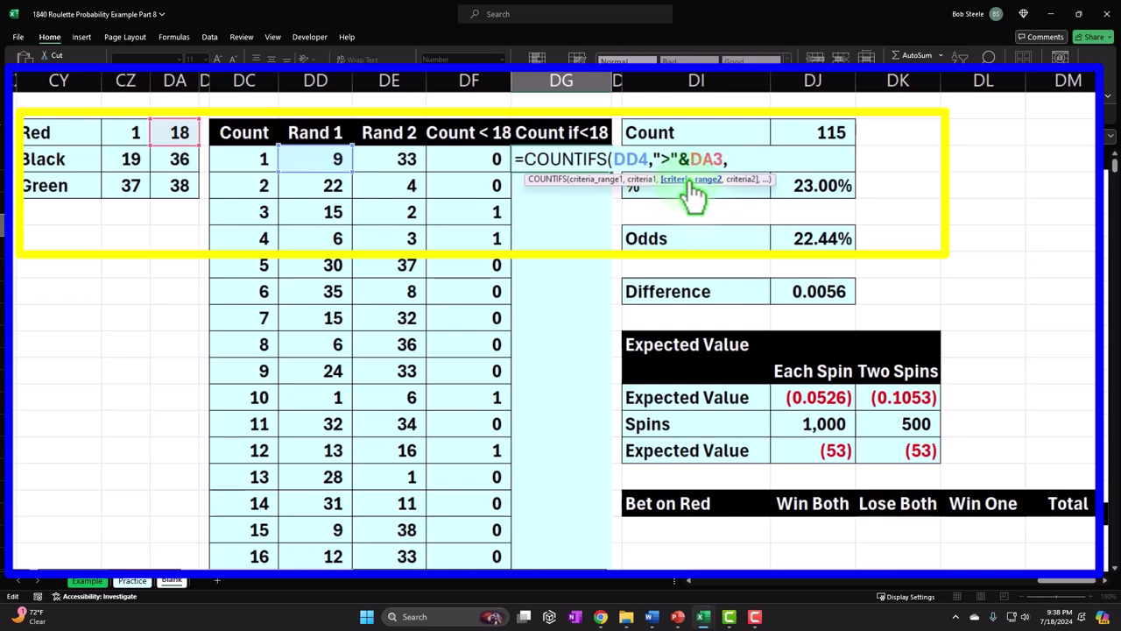
{"action": "left_click", "coordinate": [402, 152]}
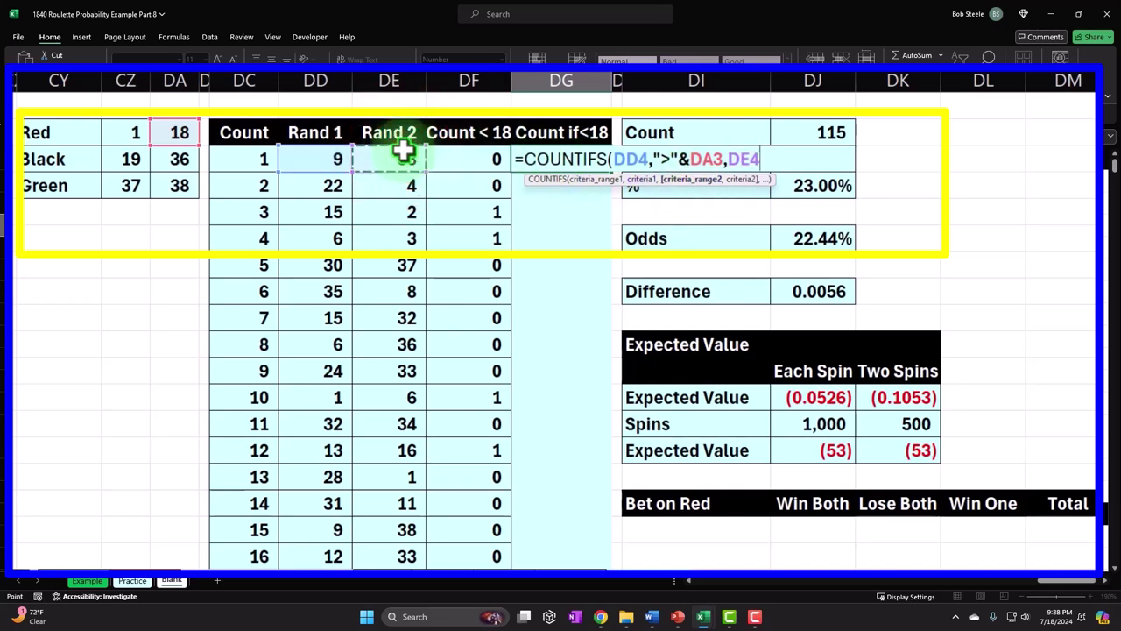
{"action": "type", "text": ","}
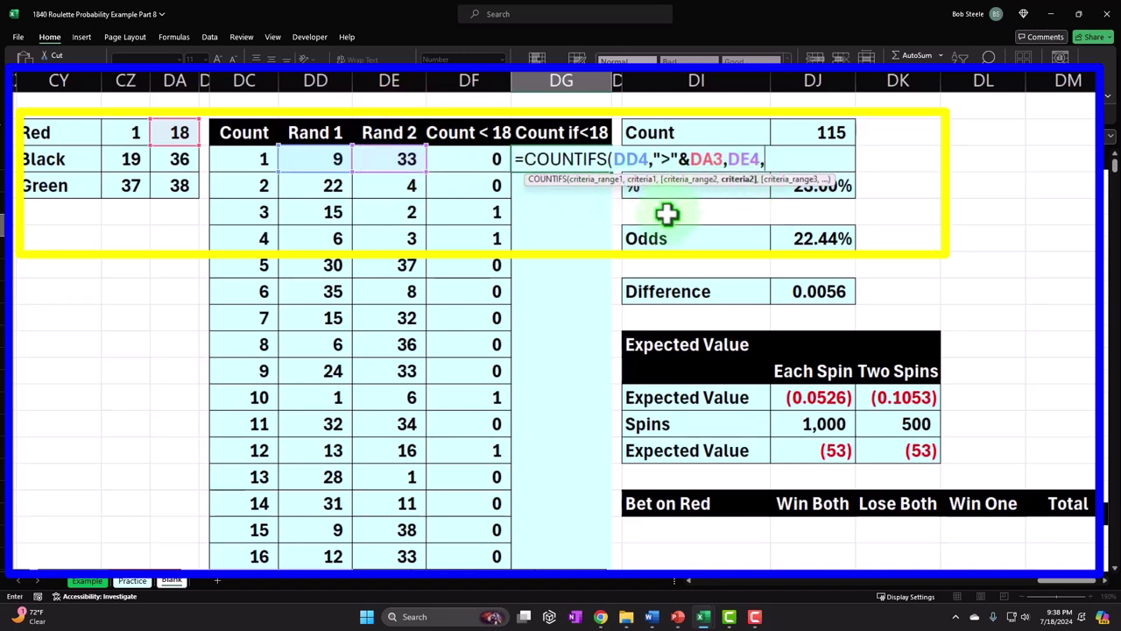
{"action": "type", "text": ">"}
{"action": "left_click", "coordinate": [171, 128]}
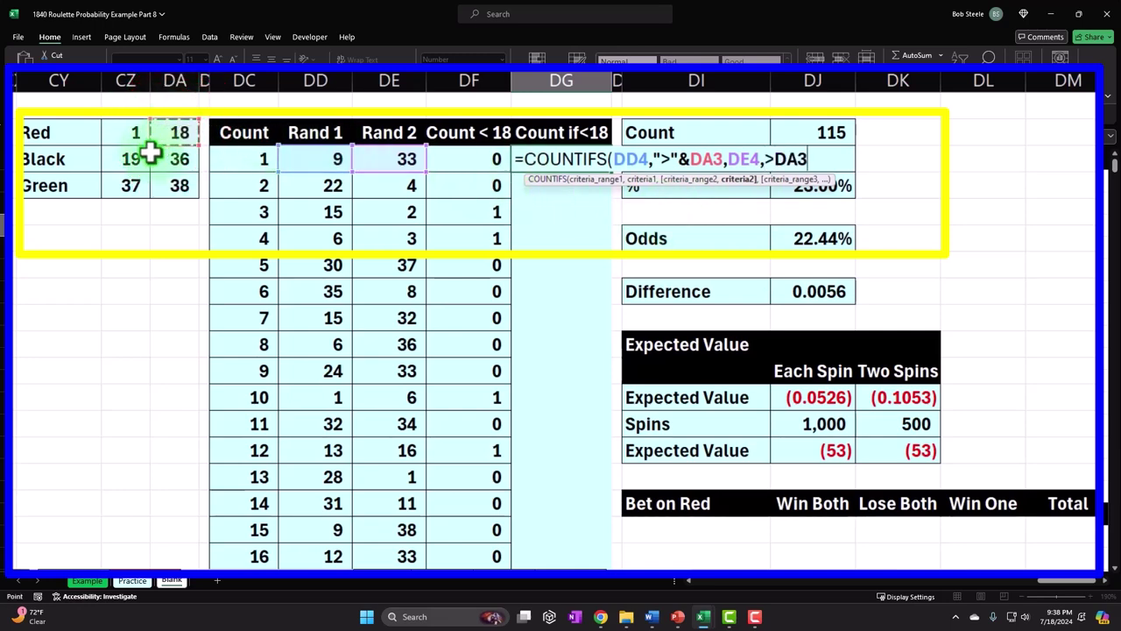
{"action": "left_click", "coordinate": [762, 158]}
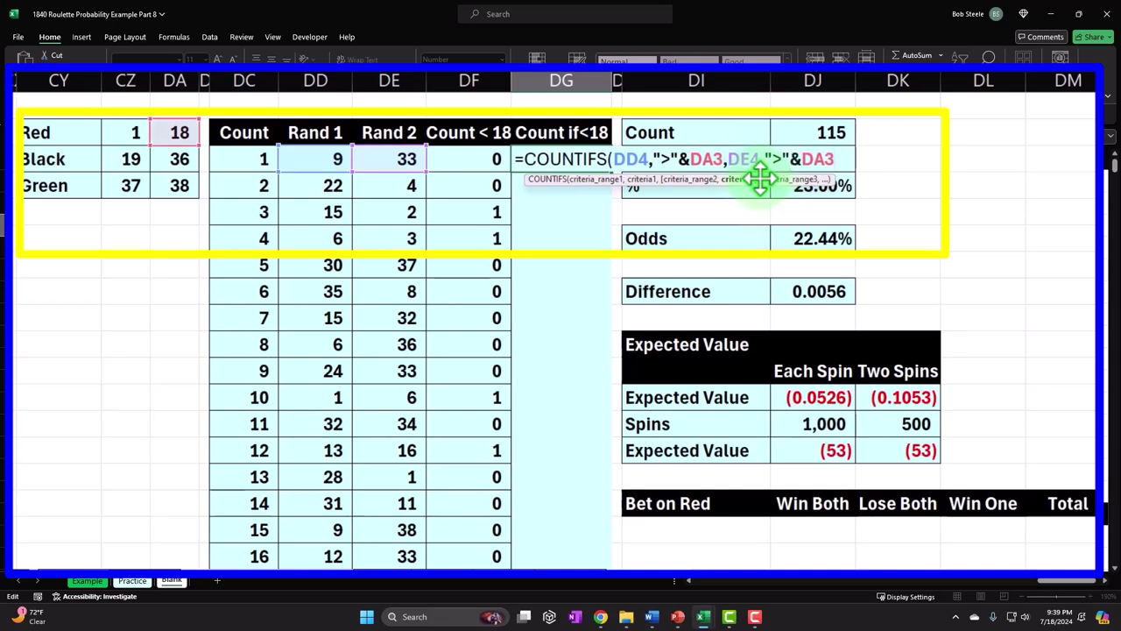
{"action": "key", "text": "Return"}
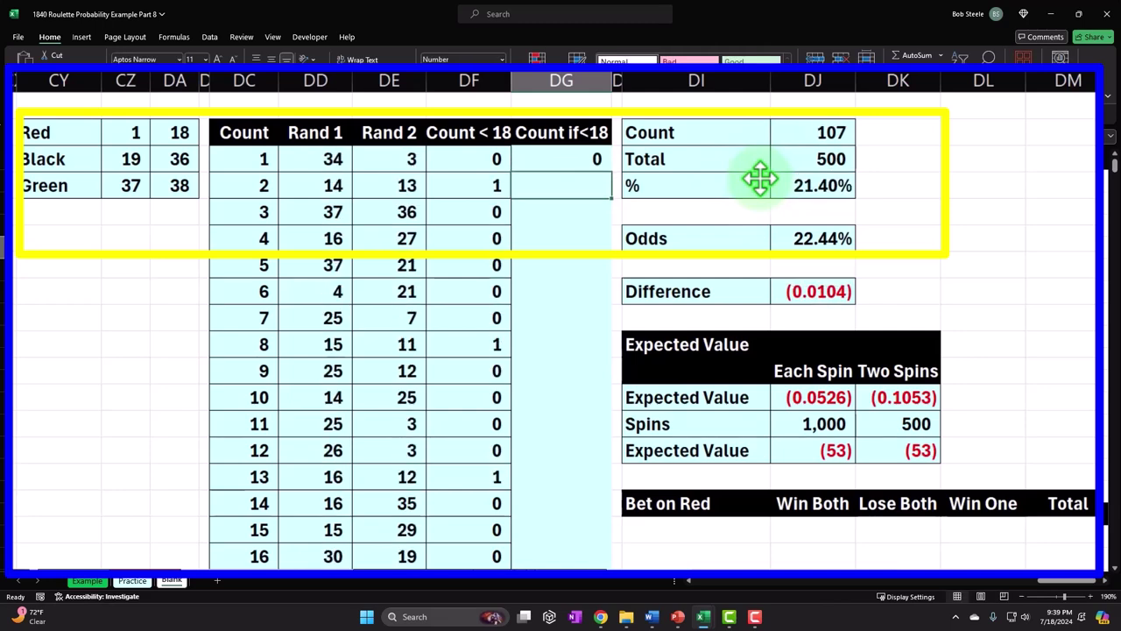
Step: Anchor both DA3 references as $DA$3 and re-enter the formula
{"action": "left_click", "coordinate": [590, 160]}
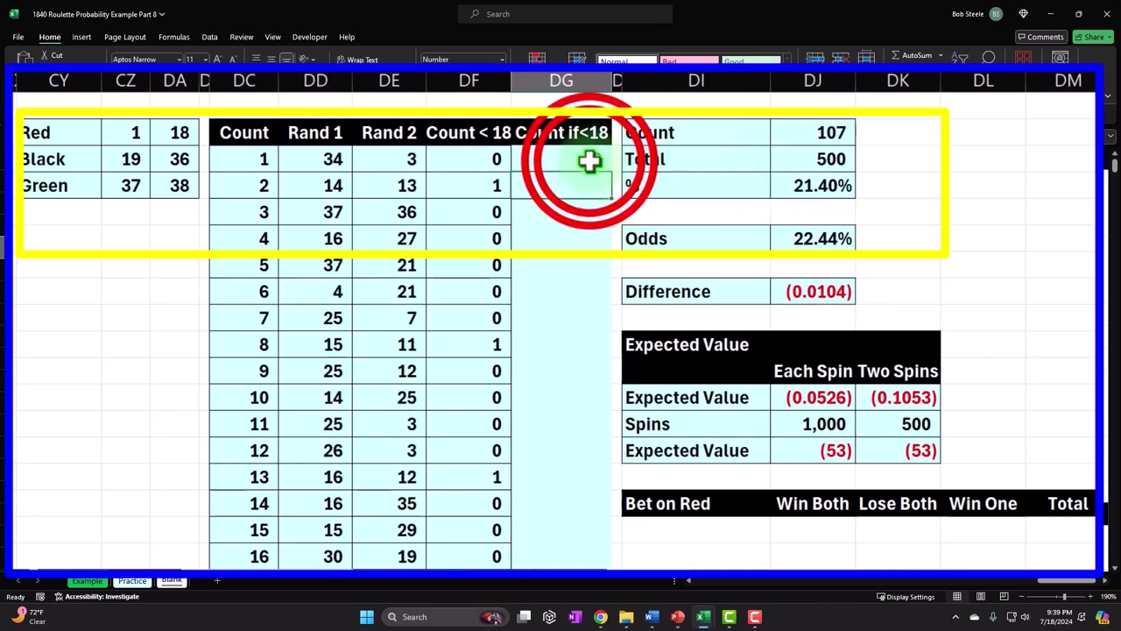
{"action": "double_click", "coordinate": [590, 161]}
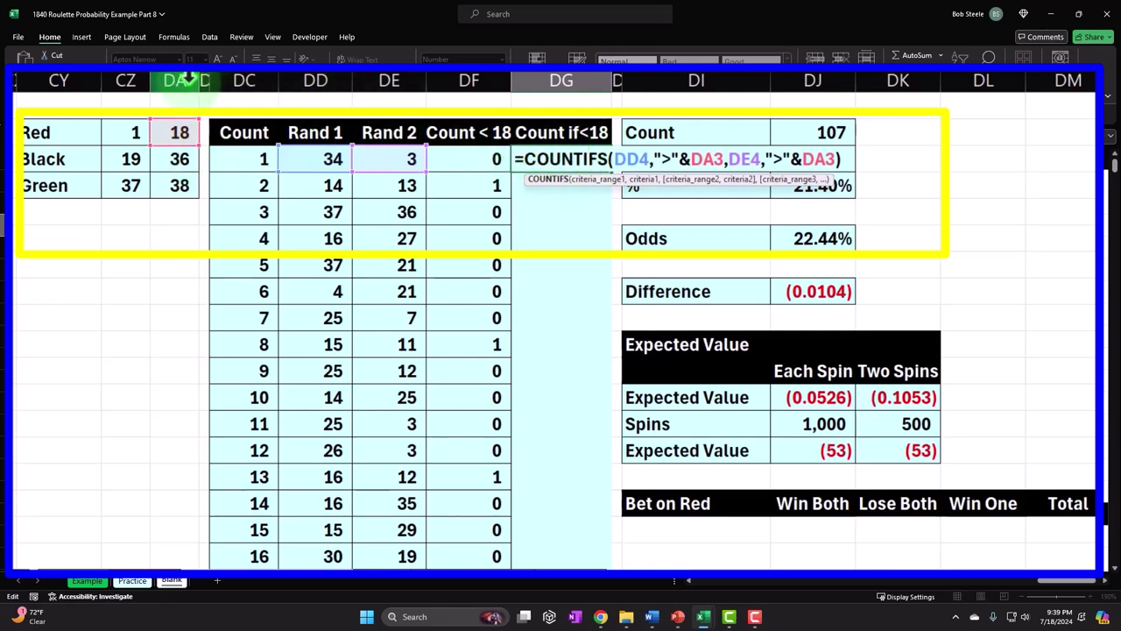
{"action": "left_click", "coordinate": [740, 160]}
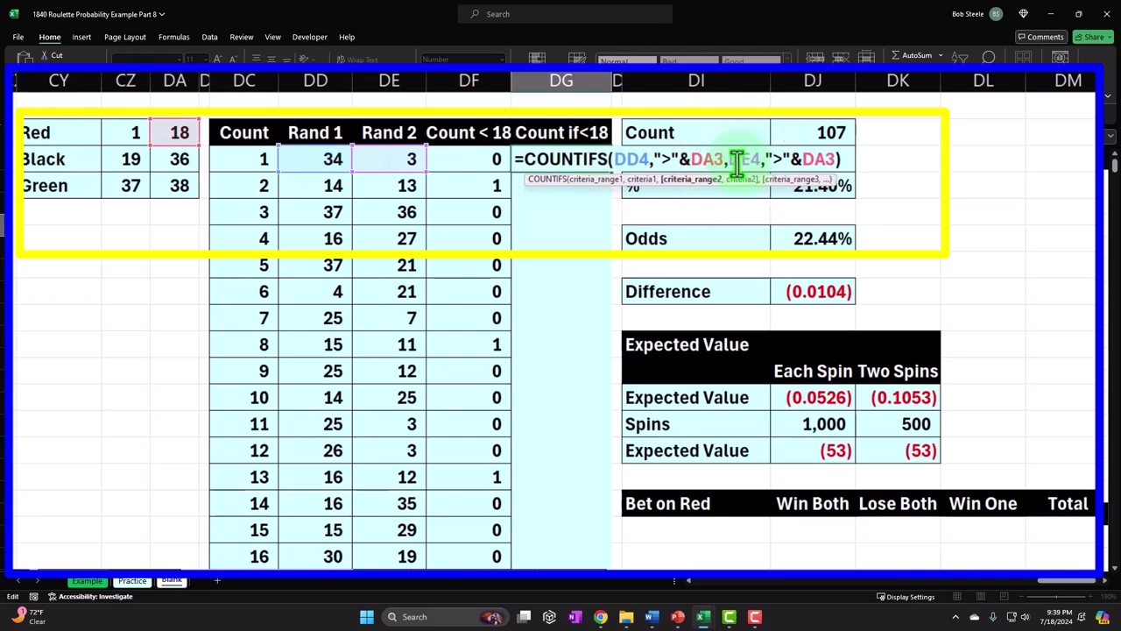
{"action": "left_click", "coordinate": [703, 159]}
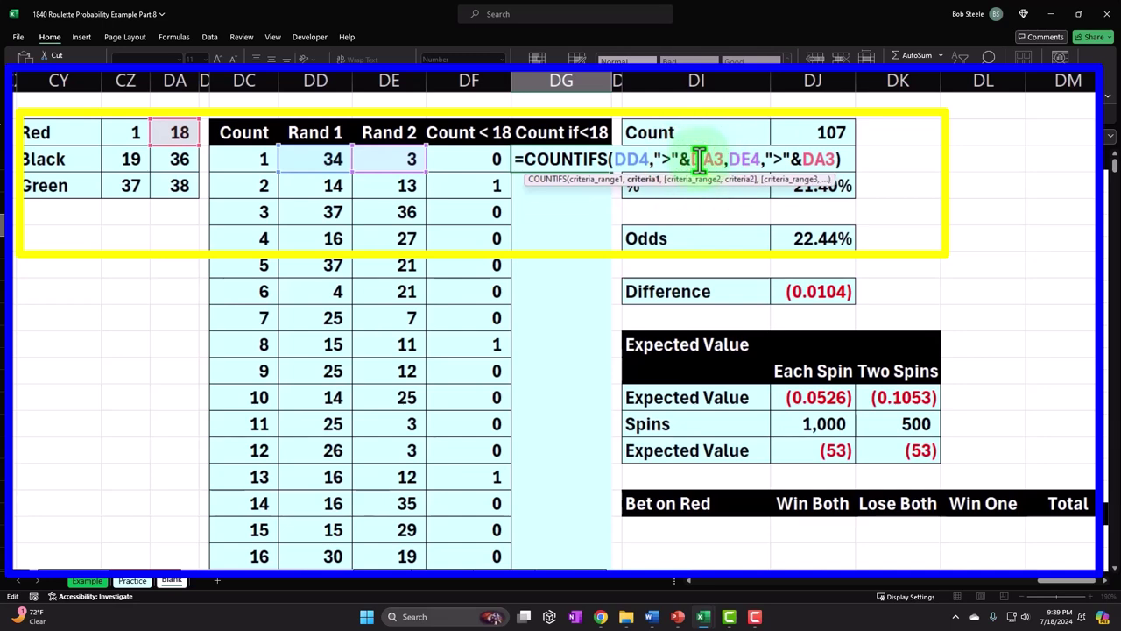
{"action": "key", "text": "F4"}
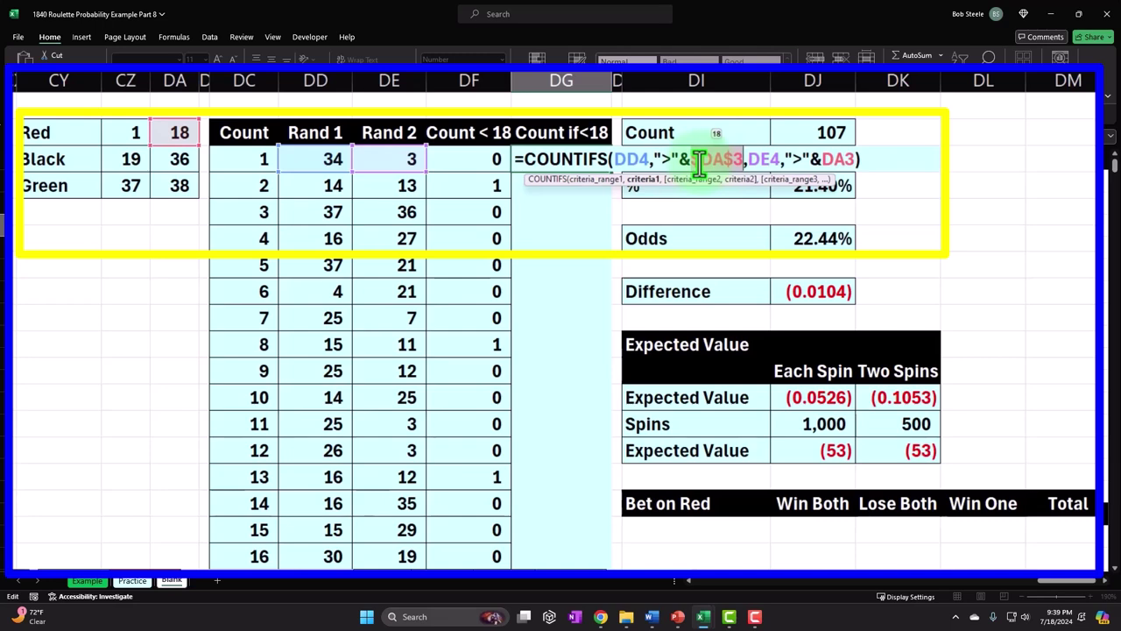
{"action": "left_click", "coordinate": [841, 162]}
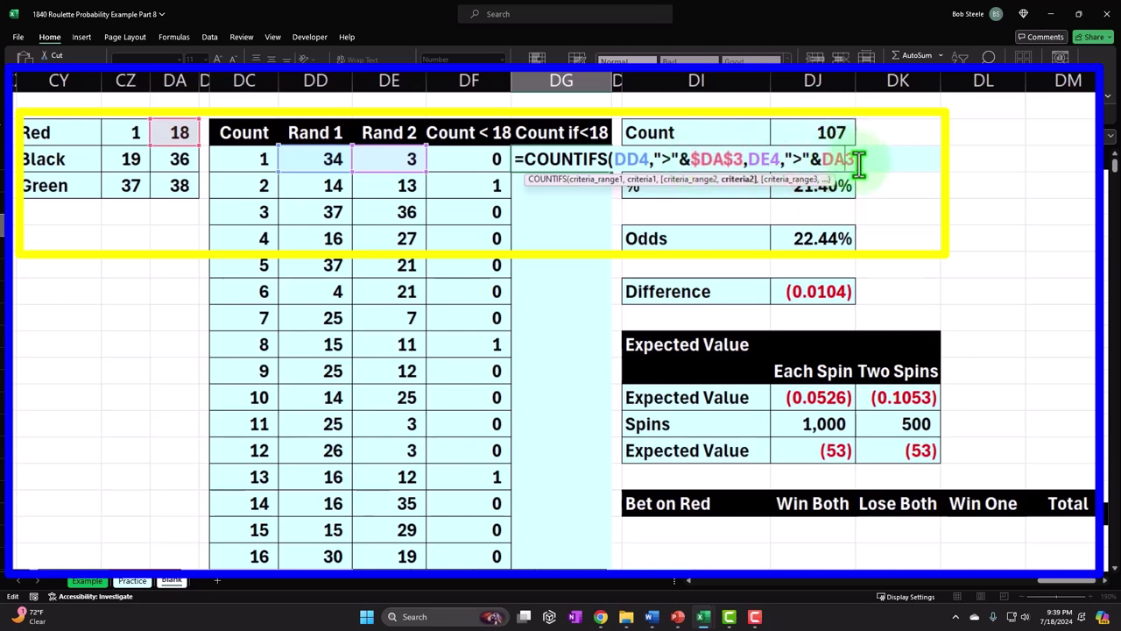
{"action": "key", "text": "F4"}
{"action": "type", "text": ")"}
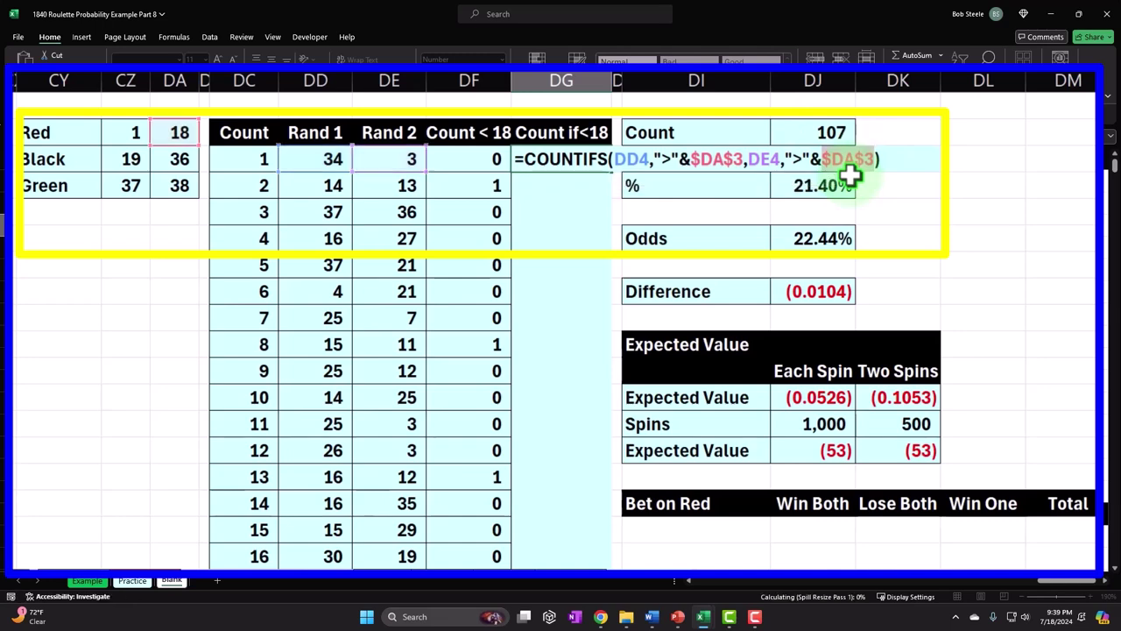
{"action": "key", "text": "Return"}
Step: Fill the Count if<18 formula down every spin row
{"action": "left_click", "coordinate": [592, 166]}
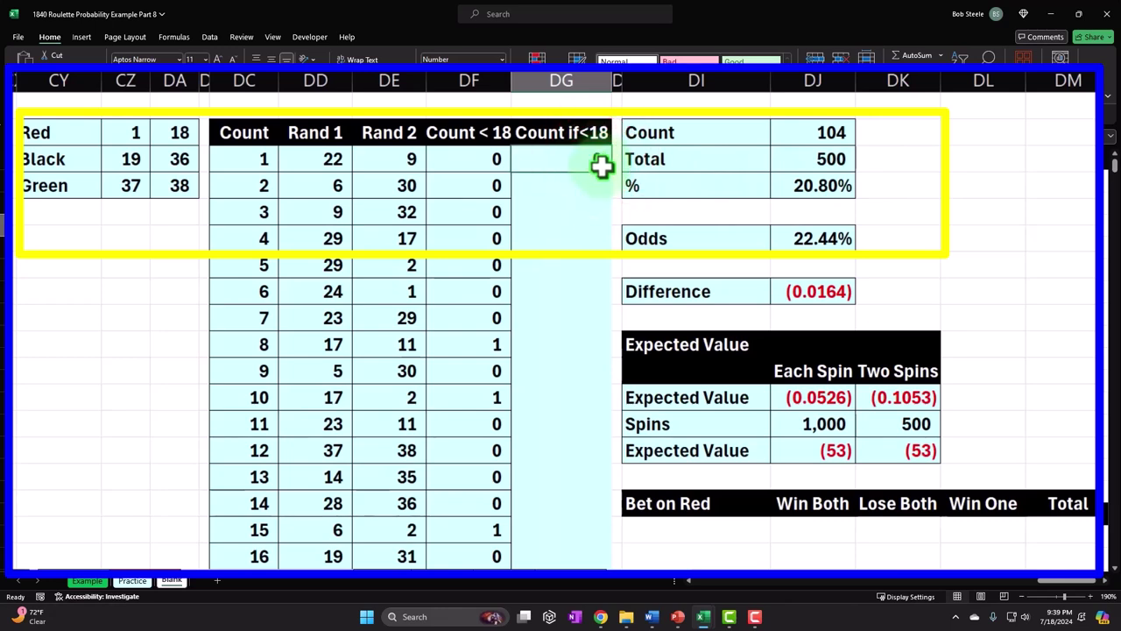
{"action": "left_click", "coordinate": [605, 170]}
{"action": "double_click", "coordinate": [612, 174]}
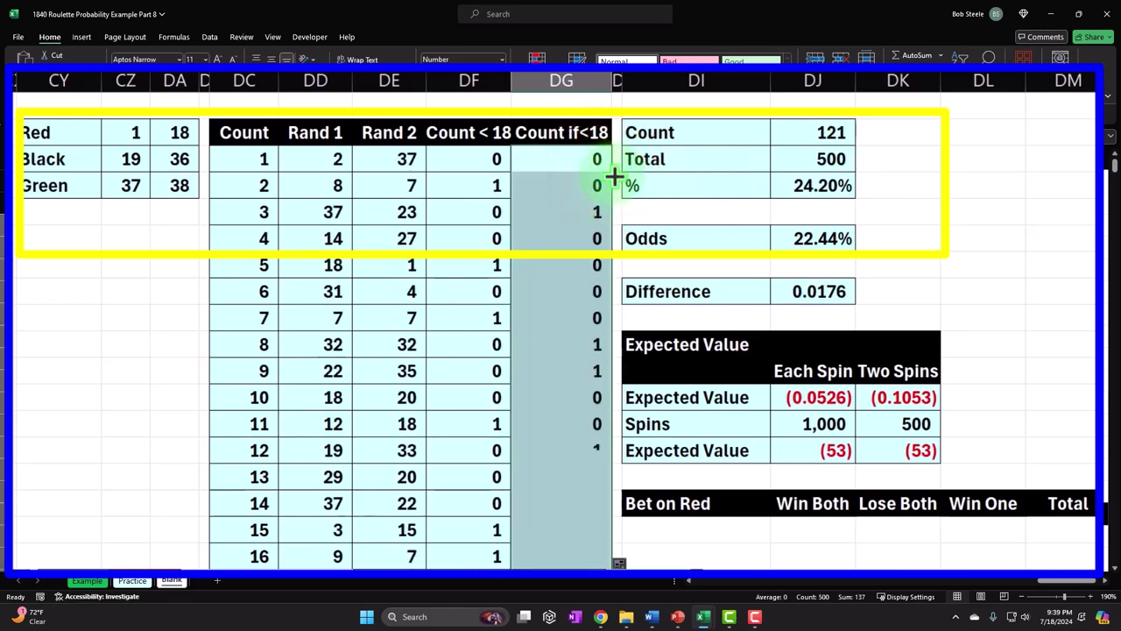
Step: Compare the Count < 18 and Count if<18 results across the spin rows
{"action": "left_click", "coordinate": [464, 184]}
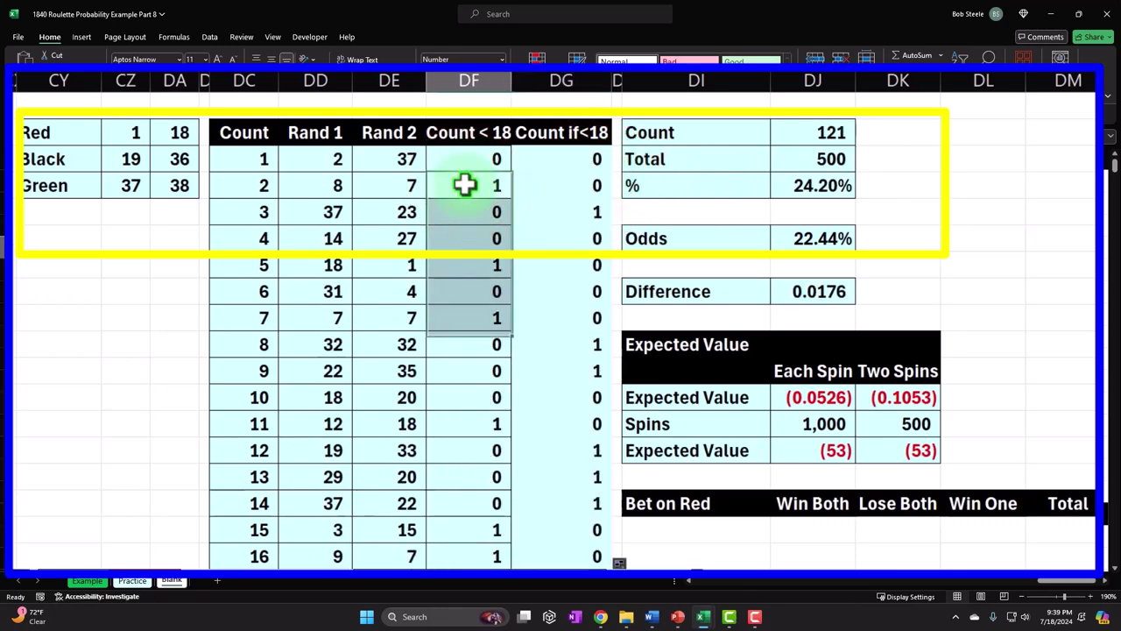
{"action": "key", "text": "Left"}
{"action": "key", "text": "Left"}
{"action": "key", "text": "Down"}
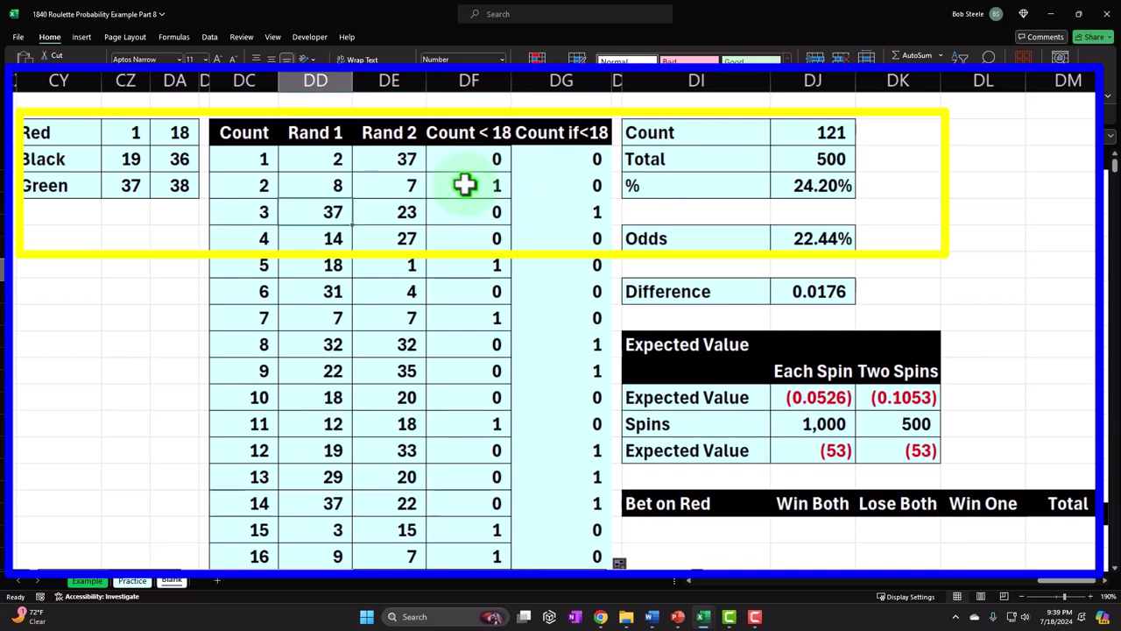
{"action": "key", "text": "Right"}
{"action": "key", "text": "Left"}
{"action": "key", "text": "Right"}
{"action": "key", "text": "Right"}
{"action": "key", "text": "Right"}
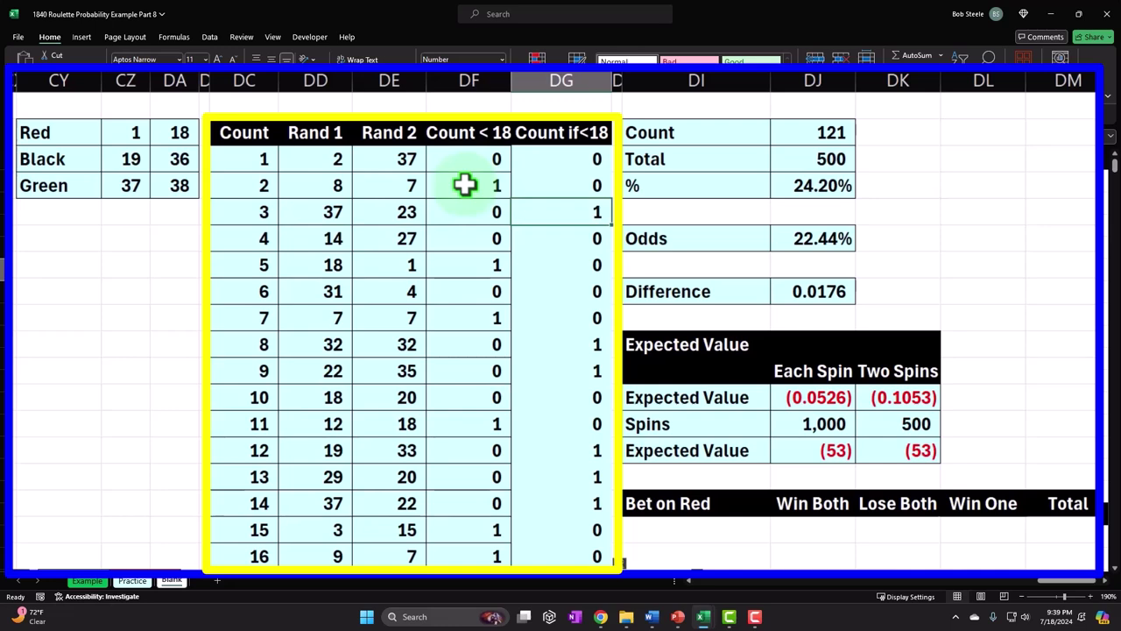
{"action": "key", "text": "Down"}
{"action": "key", "text": "Down"}
{"action": "key", "text": "Down"}
{"action": "key", "text": "Left"}
{"action": "key", "text": "Left"}
{"action": "key", "text": "Left"}
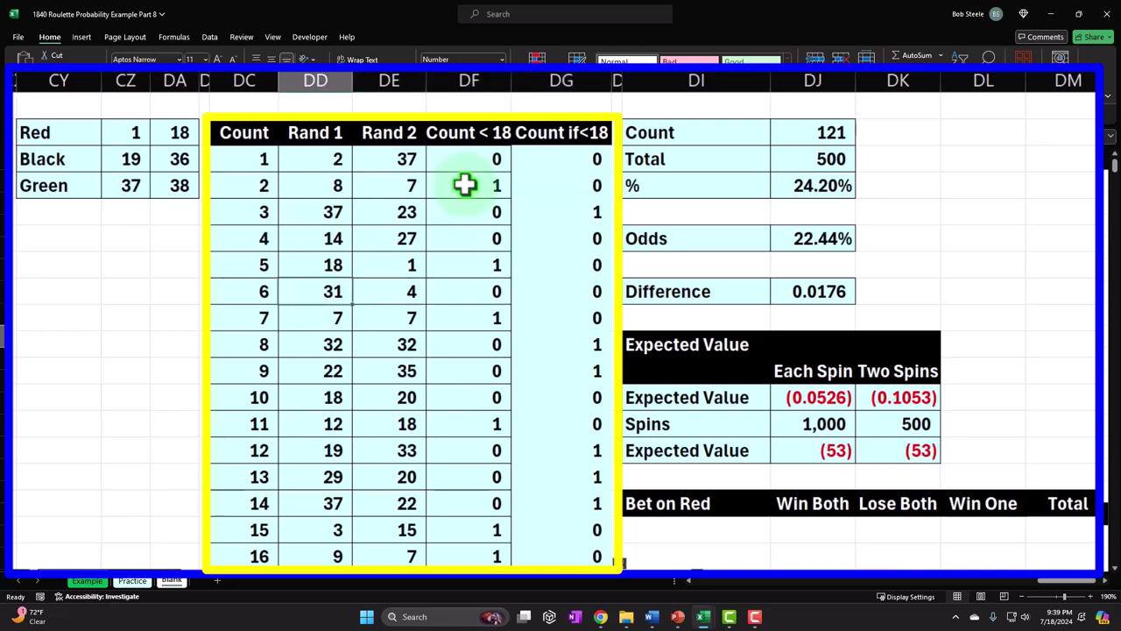
{"action": "key", "text": "Right"}
{"action": "key", "text": "Right"}
{"action": "key", "text": "Right"}
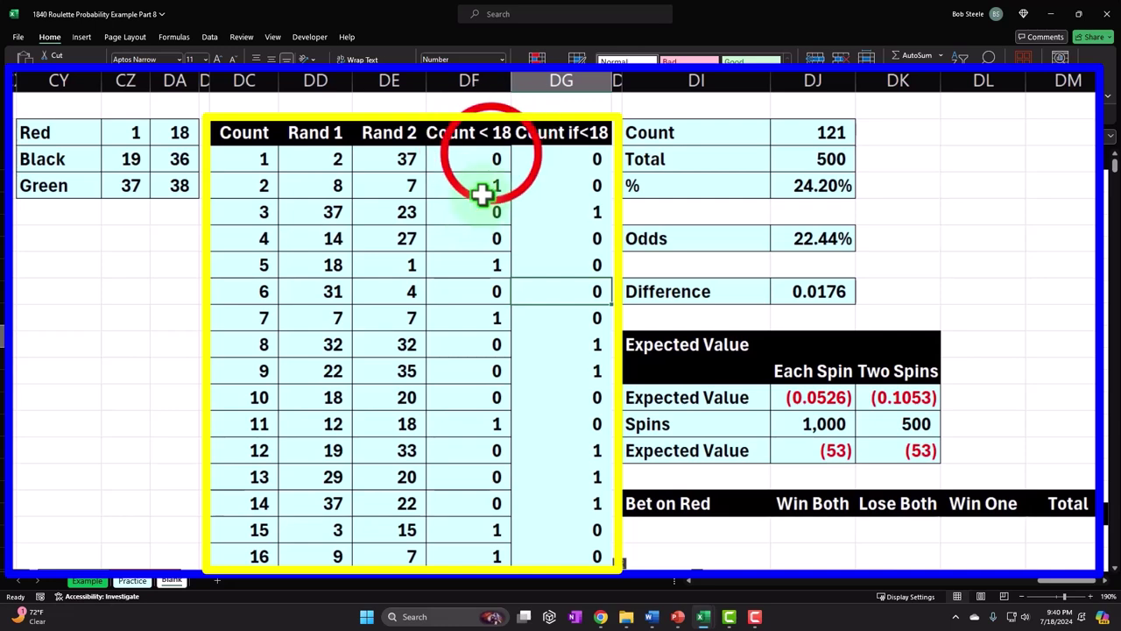
{"action": "left_click_drag", "start_coordinate": [491, 154], "coordinate": [531, 158]}
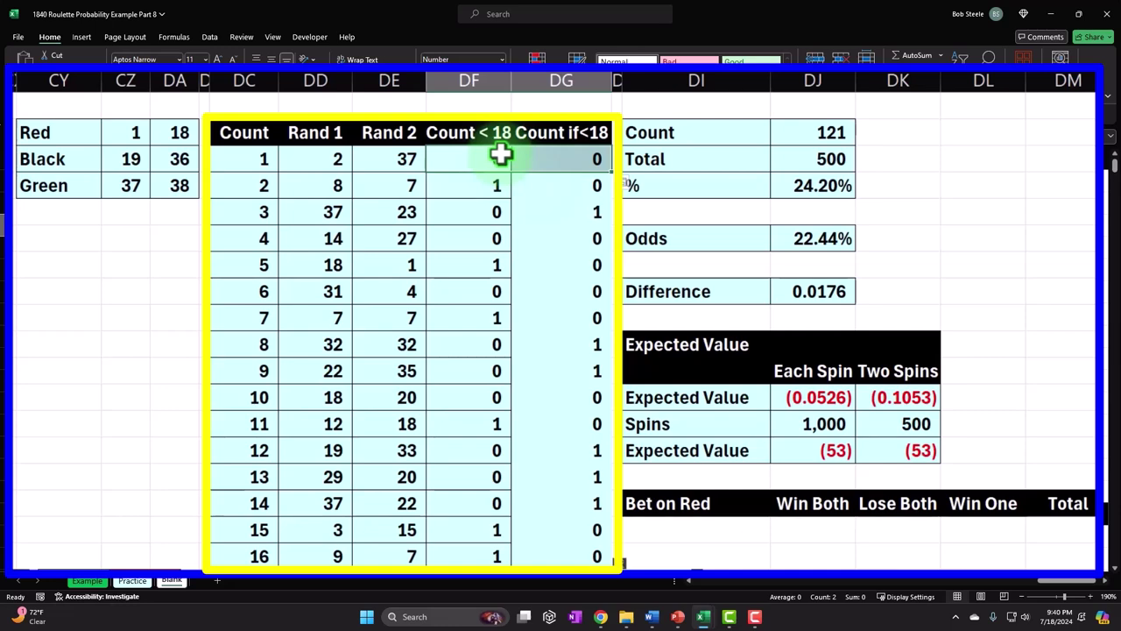
Step: Insert an empty column after DG and change the Count if<18 header to Both<18
{"action": "right_click", "coordinate": [620, 80]}
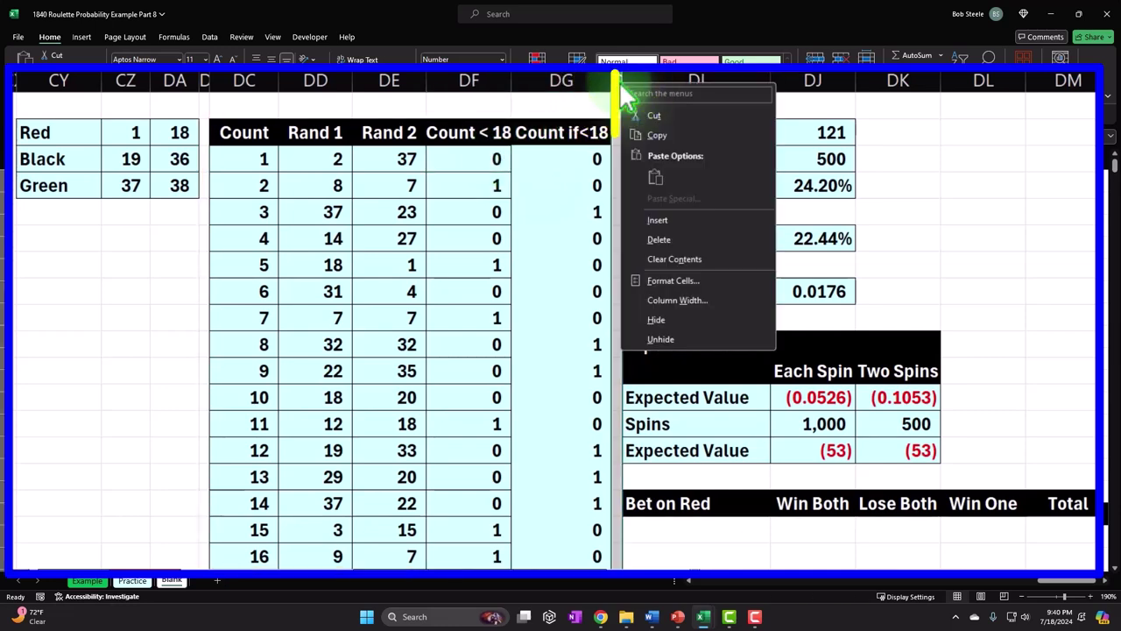
{"action": "left_click", "coordinate": [660, 220]}
{"action": "left_click", "coordinate": [640, 131]}
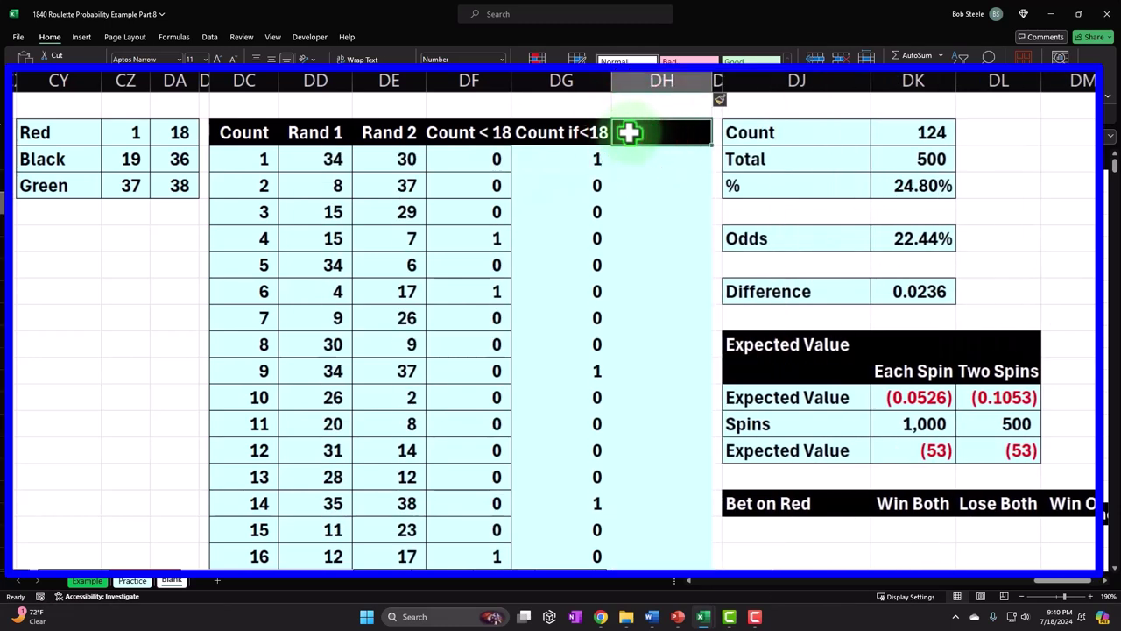
{"action": "double_click", "coordinate": [580, 130]}
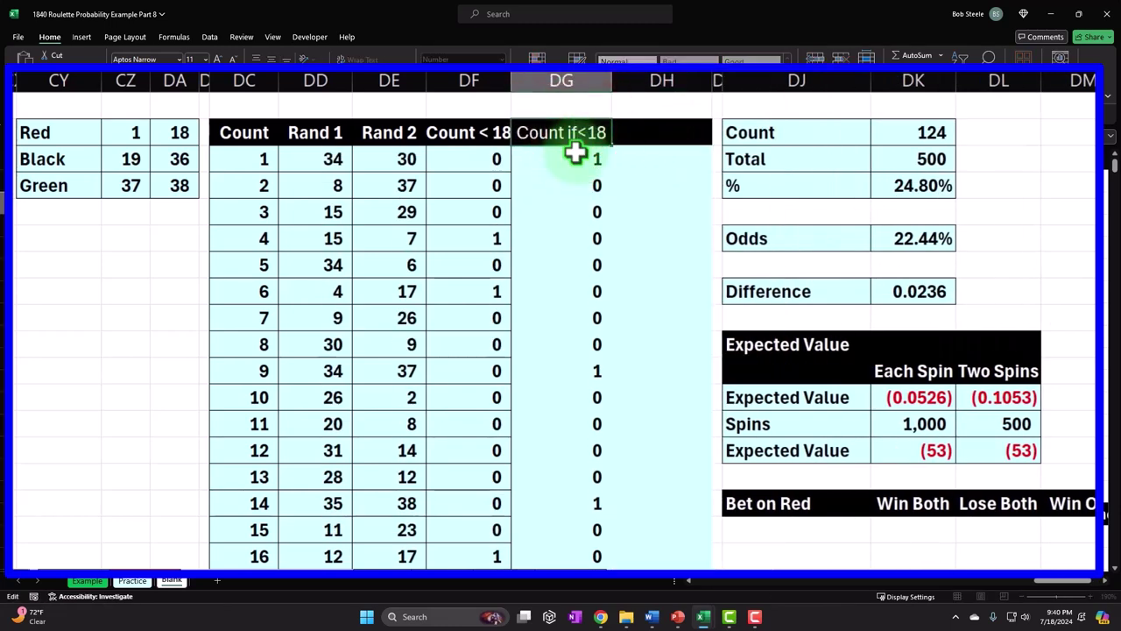
{"action": "key", "text": "BackSpace"}
{"action": "key", "text": "BackSpace"}
{"action": "key", "text": "BackSpace"}
{"action": "key", "text": "BackSpace"}
{"action": "key", "text": "BackSpace"}
{"action": "key", "text": "BackSpace"}
{"action": "key", "text": "BackSpace"}
{"action": "key", "text": "BackSpace"}
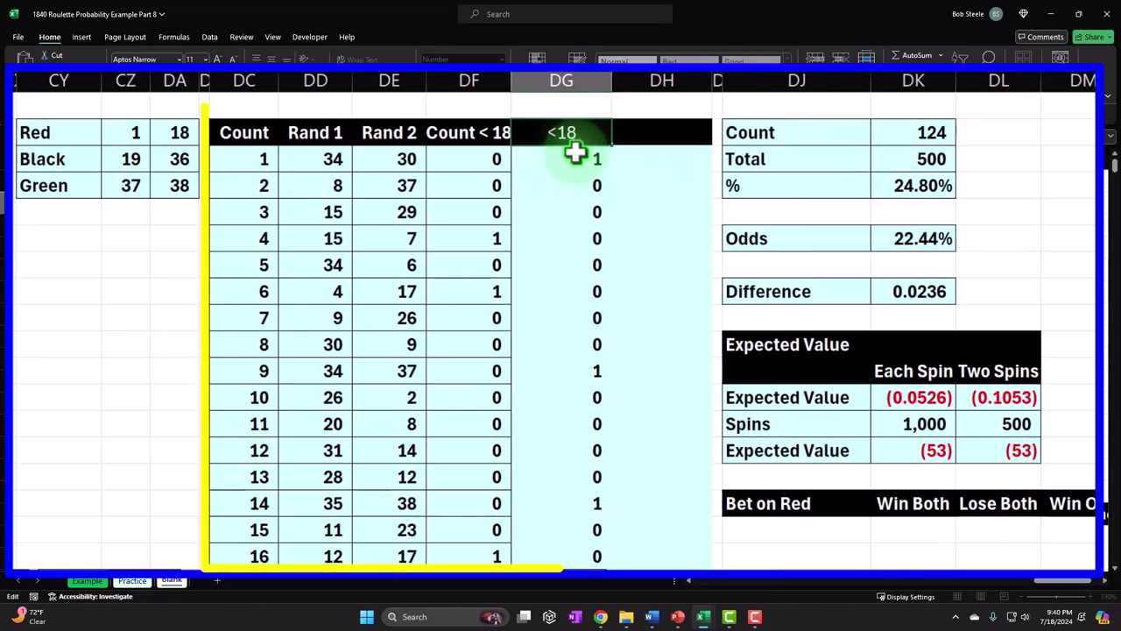
{"action": "type", "text": "Both"}
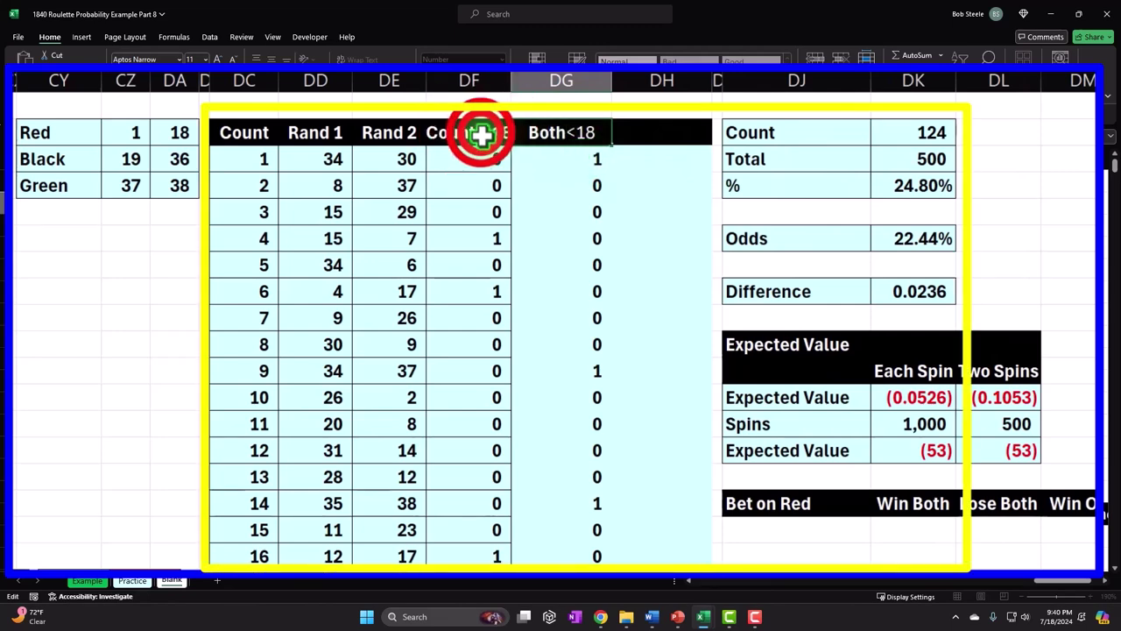
Step: Rename the Count < 18 header to 'Both < 18'
{"action": "double_click", "coordinate": [482, 134]}
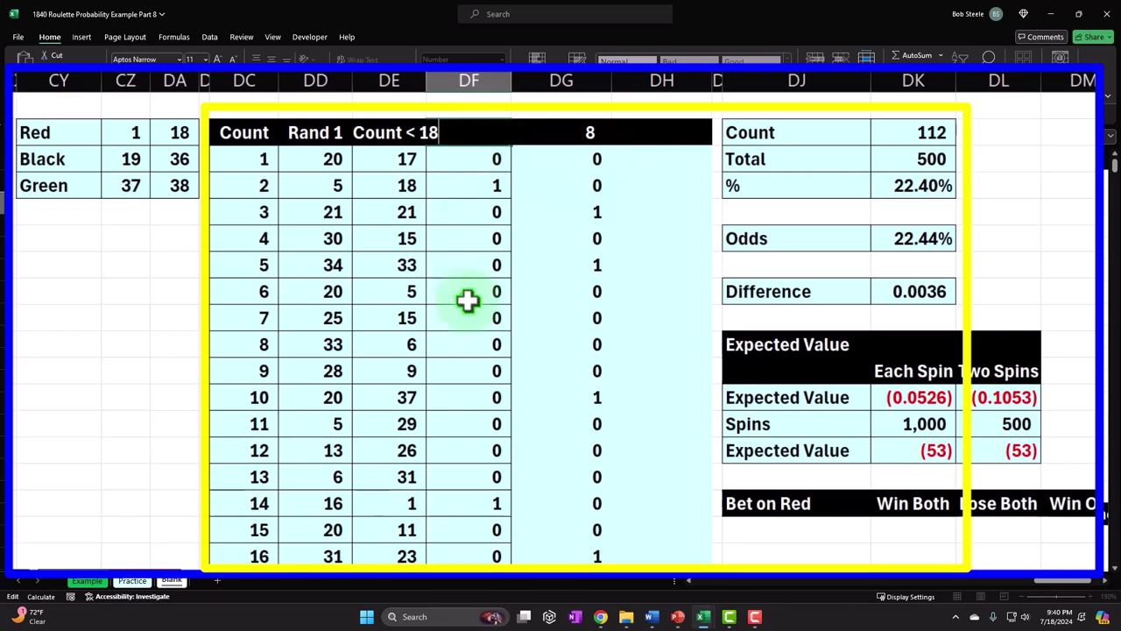
{"action": "key", "text": "Return"}
{"action": "double_click", "coordinate": [474, 133]}
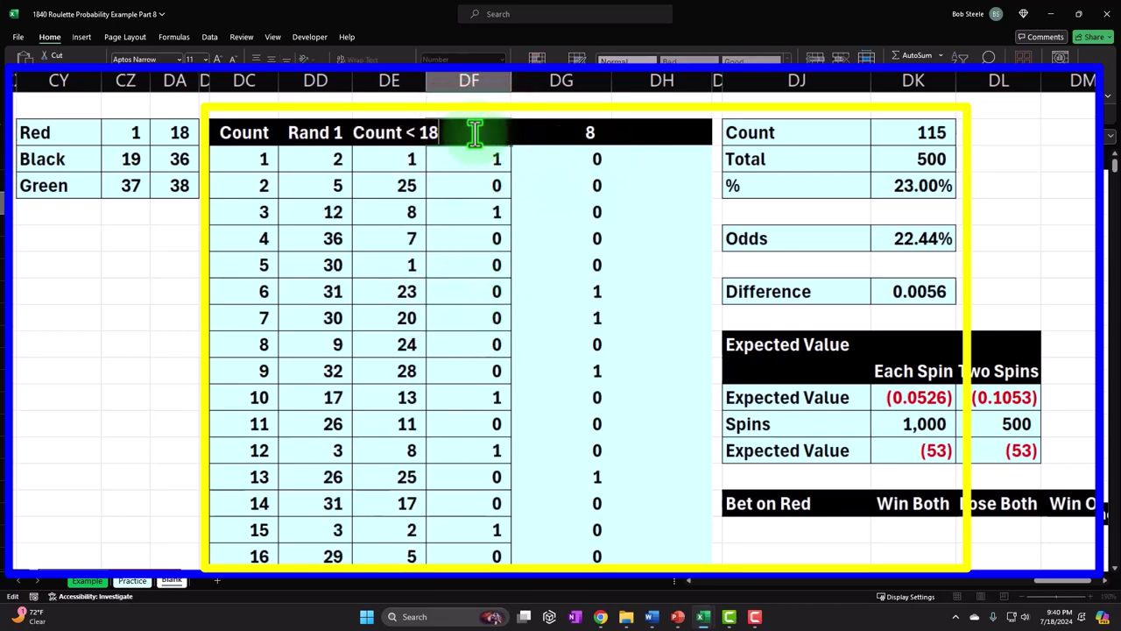
{"action": "key", "text": "BackSpace"}
{"action": "key", "text": "BackSpace"}
{"action": "key", "text": "BackSpace"}
{"action": "key", "text": "BackSpace"}
{"action": "key", "text": "BackSpace"}
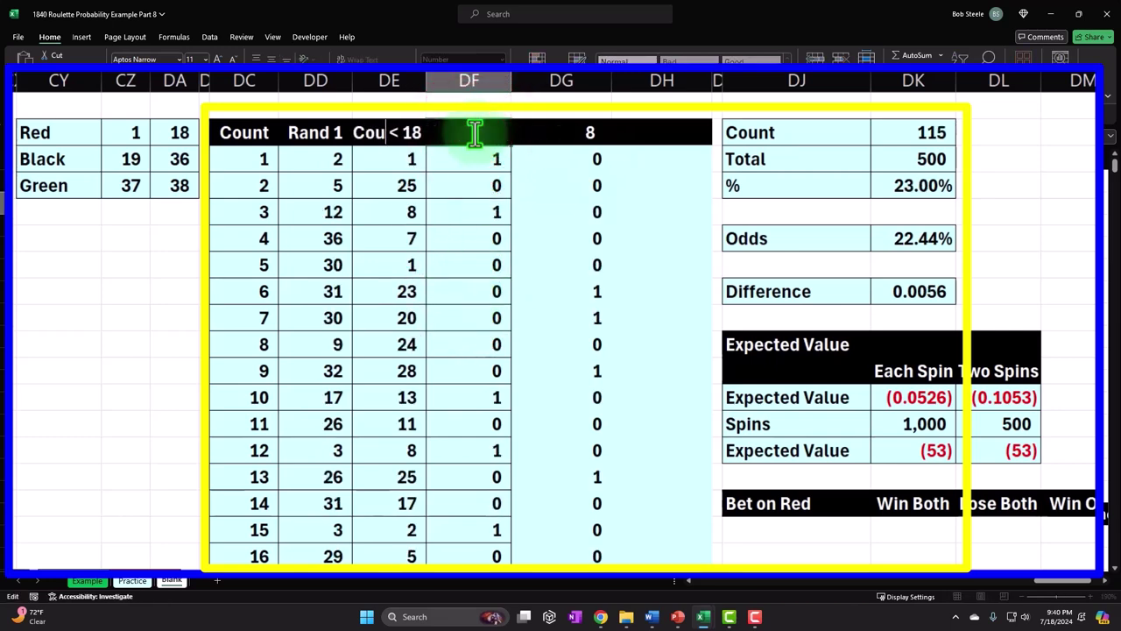
{"action": "type", "text": "Bp"}
{"action": "key", "text": "BackSpace"}
{"action": "type", "text": "op"}
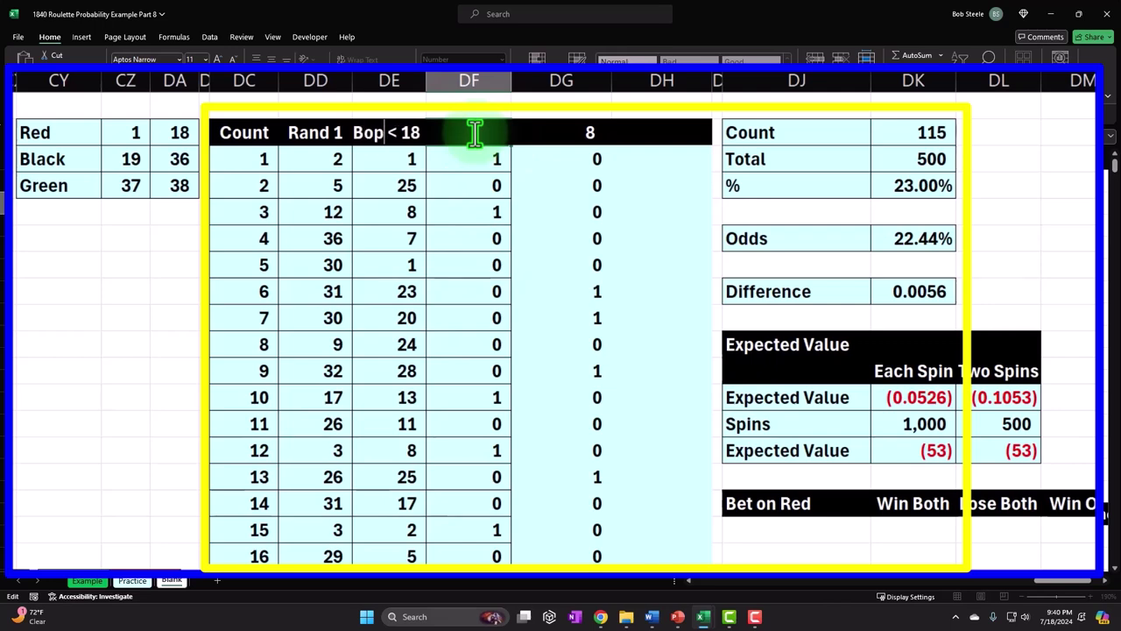
{"action": "key", "text": "BackSpace"}
{"action": "type", "text": "th"}
{"action": "key", "text": "Return"}
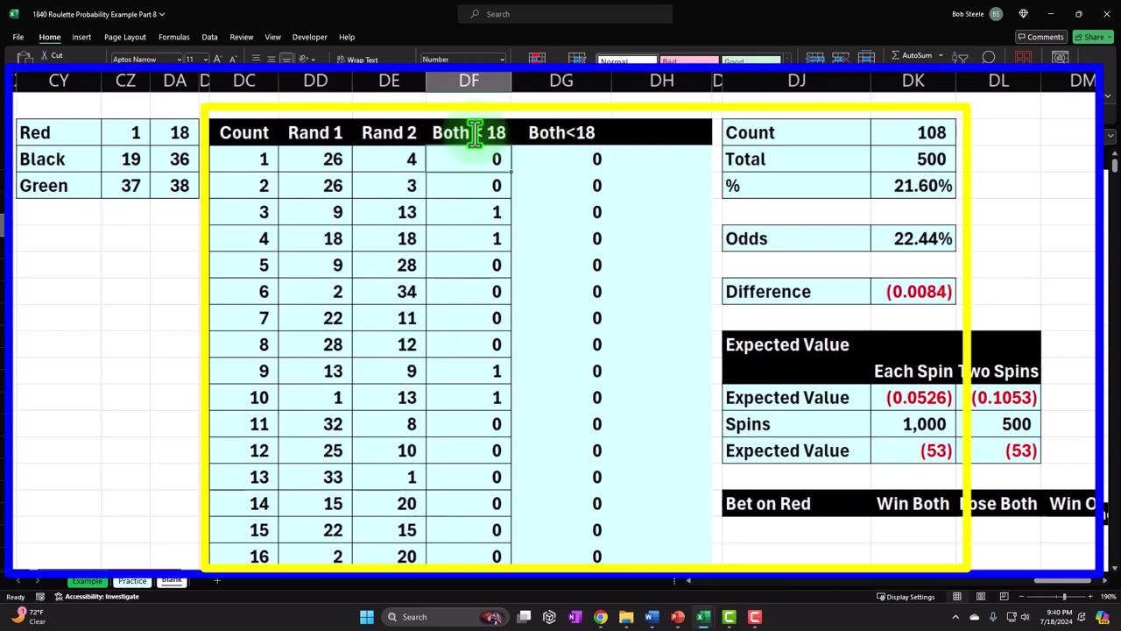
Step: Change the DG1 header from Both<18 to 'Both>18'
{"action": "left_click", "coordinate": [570, 132]}
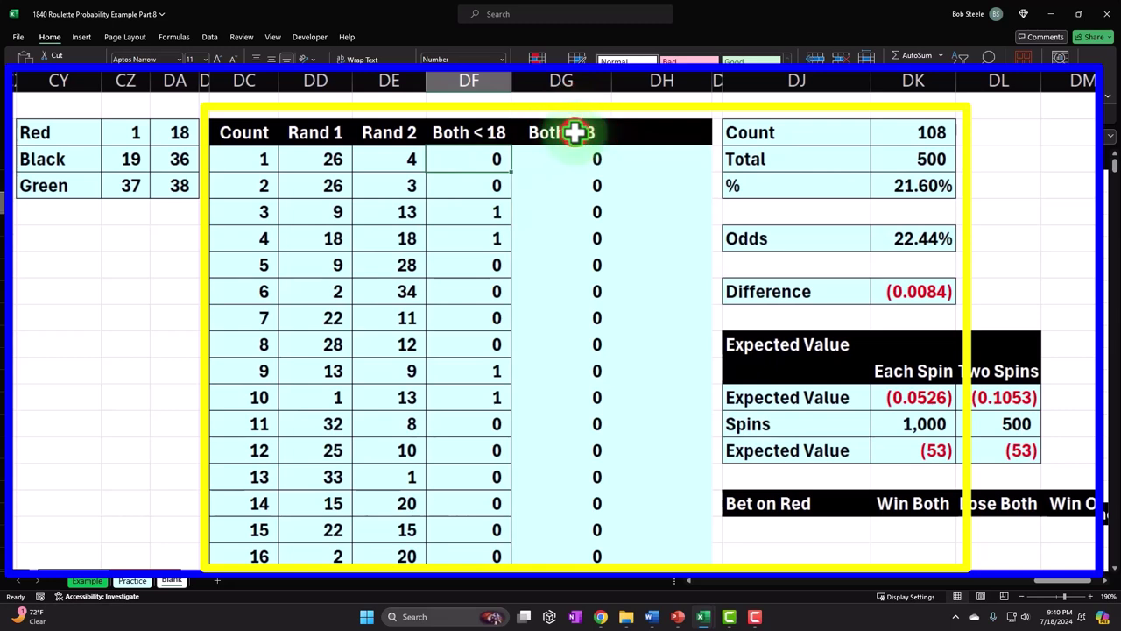
{"action": "key", "text": "F2"}
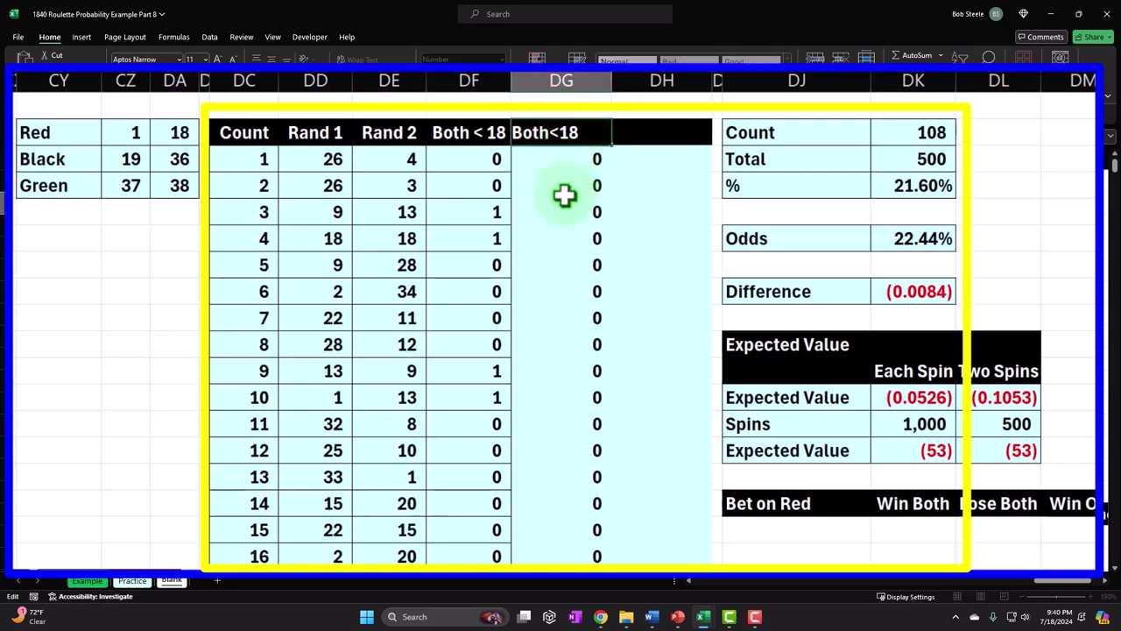
{"action": "key", "text": "Left"}
{"action": "key", "text": "Left"}
{"action": "key", "text": "BackSpace"}
{"action": "type", "text": ">"}
{"action": "key", "text": "Return"}
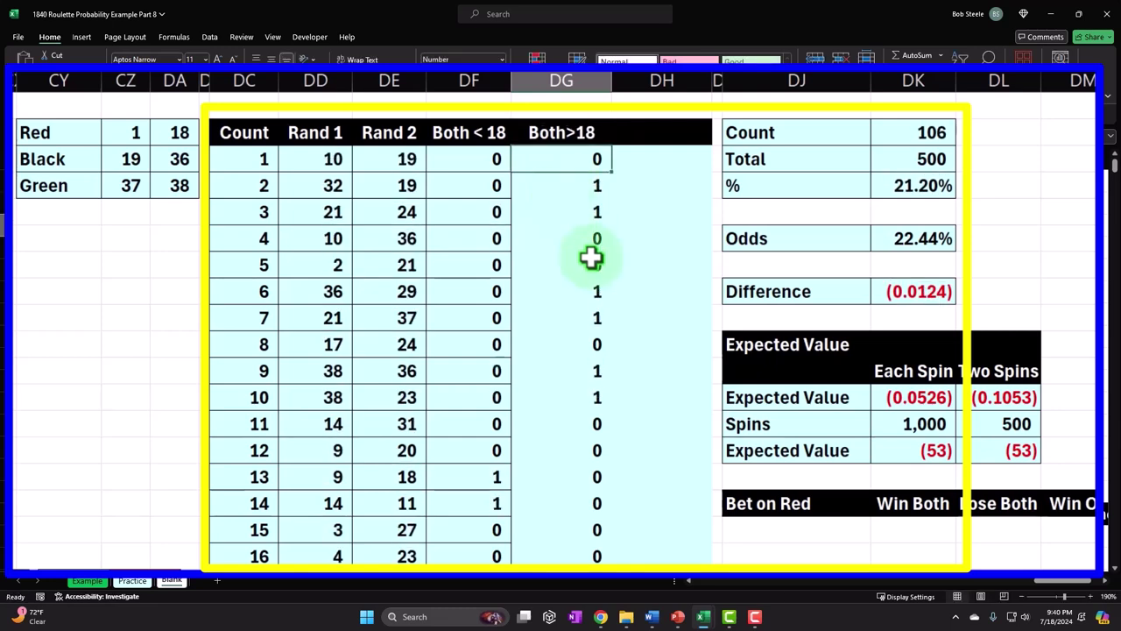
Step: Head column DH '1<&1>'
{"action": "left_click", "coordinate": [655, 131]}
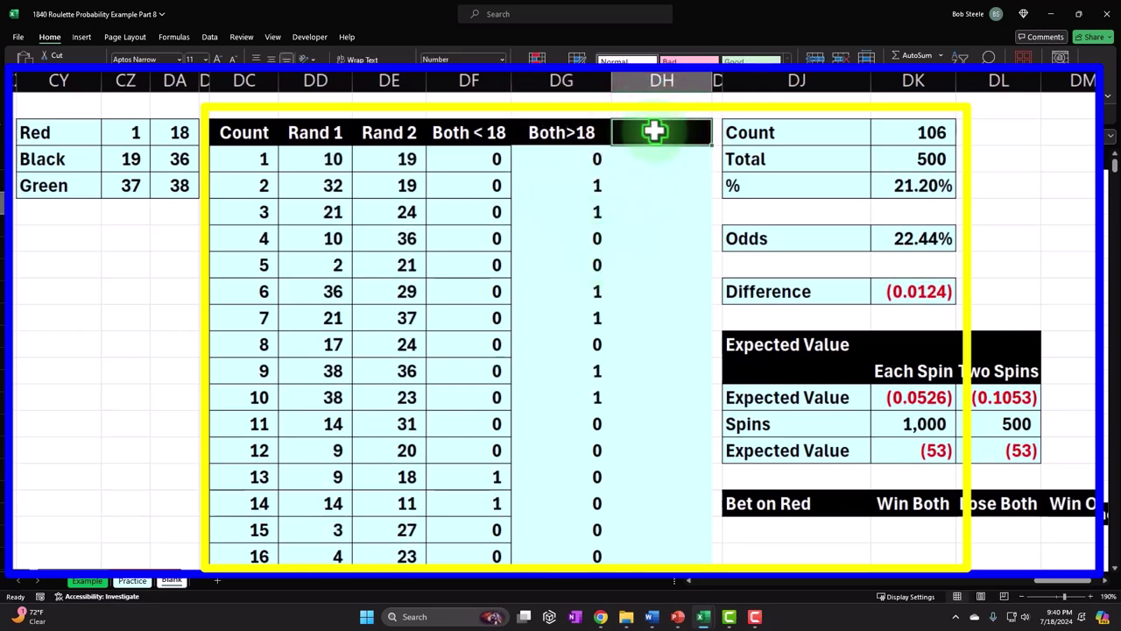
{"action": "key", "text": "BackSpace"}
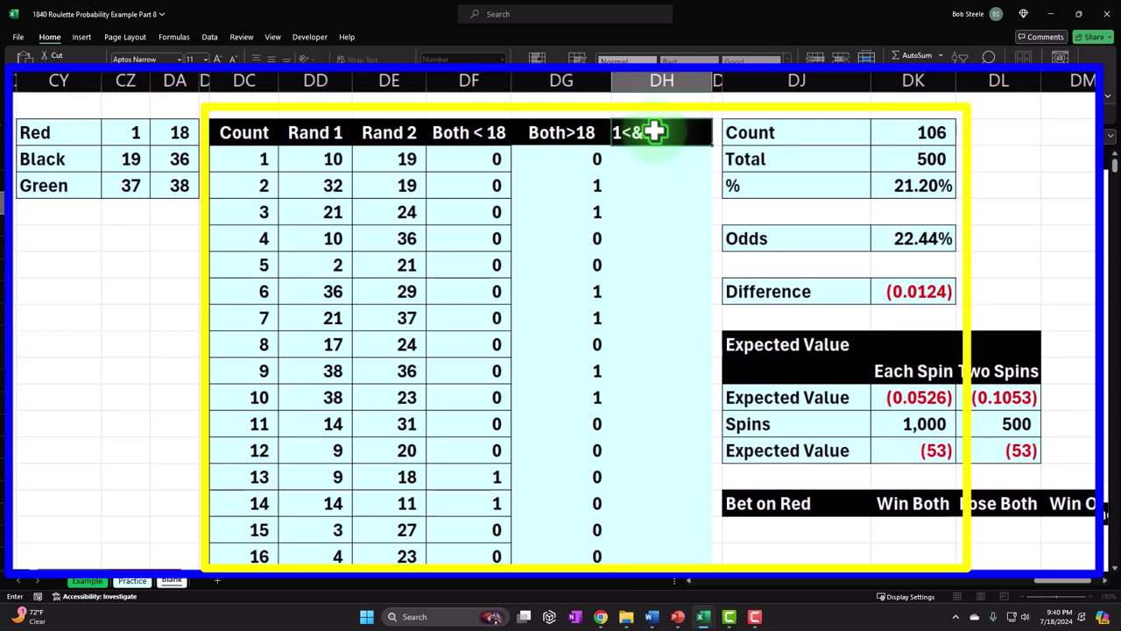
{"action": "type", "text": "1>"}
{"action": "key", "text": "Return"}
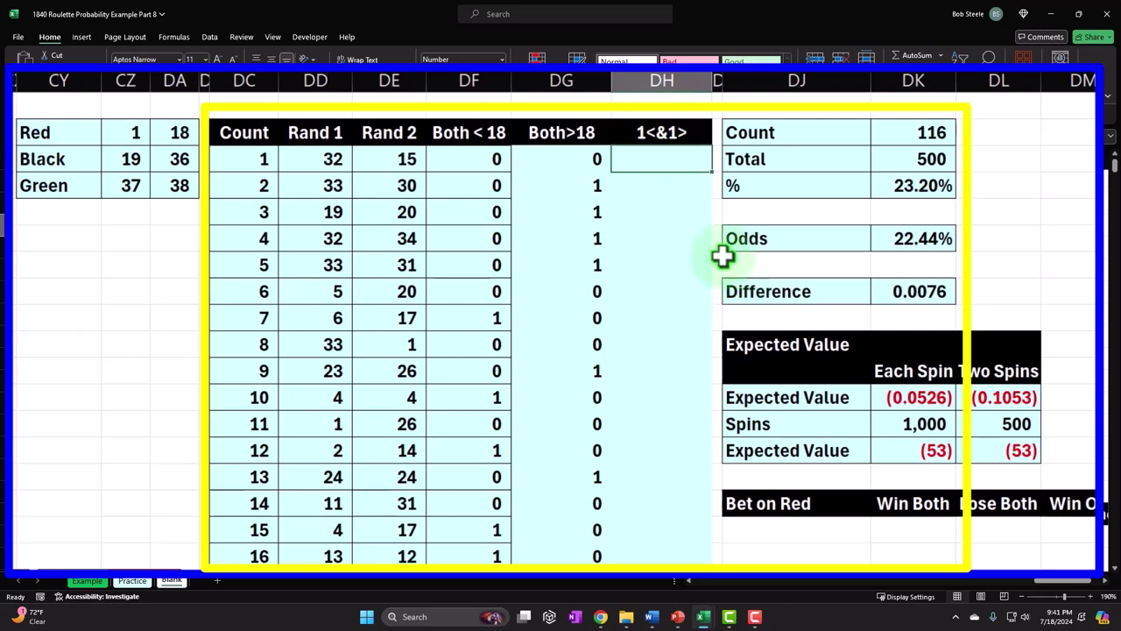
{"action": "mouse_move", "coordinate": [522, 166]}
{"action": "left_mouse_down"}
{"action": "mouse_move", "coordinate": [517, 180]}
{"action": "mouse_move", "coordinate": [498, 155]}
{"action": "mouse_move", "coordinate": [545, 156]}
{"action": "left_mouse_up"}
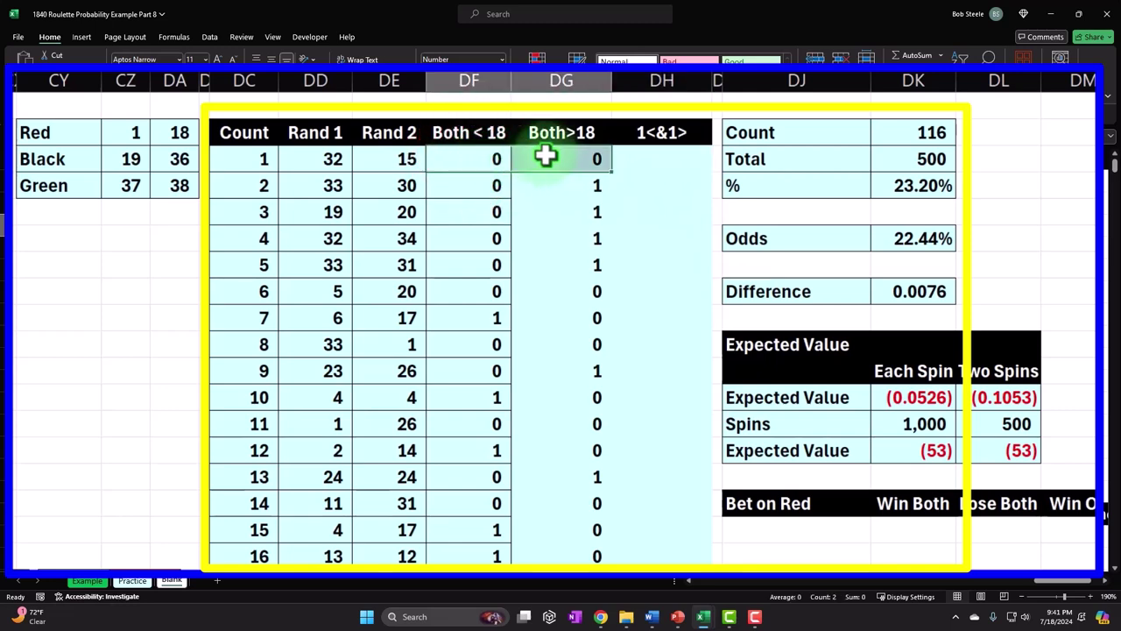
Step: Enter a COUNTIFS formula in DH4 on the DF4 and DG4 results and fill it down all spins
{"action": "left_click", "coordinate": [641, 157]}
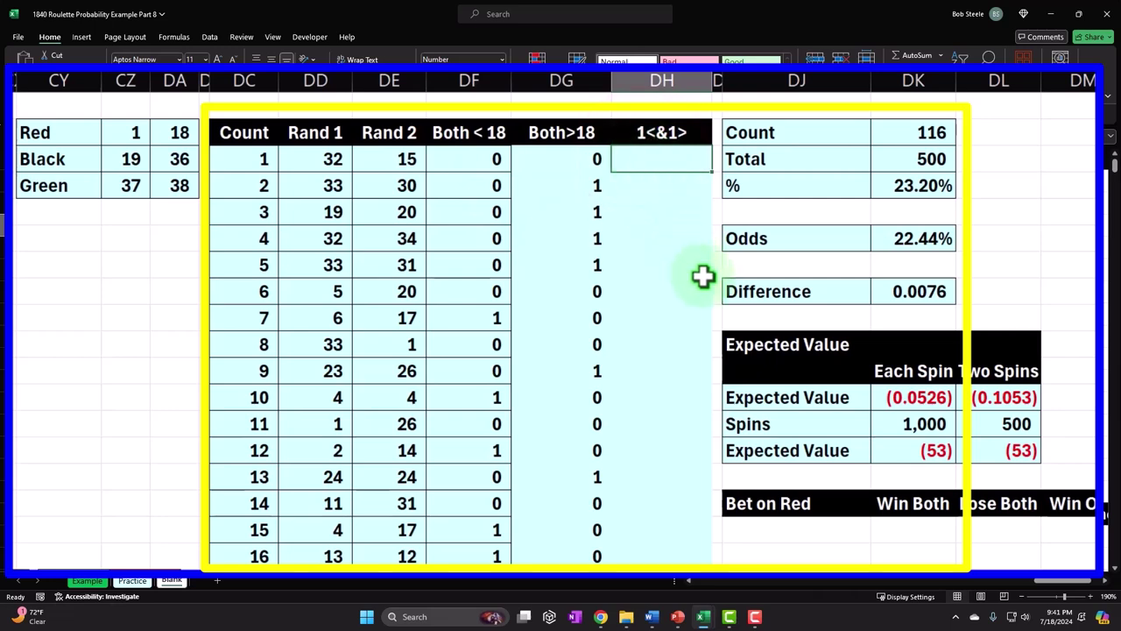
{"action": "type", "text": "="}
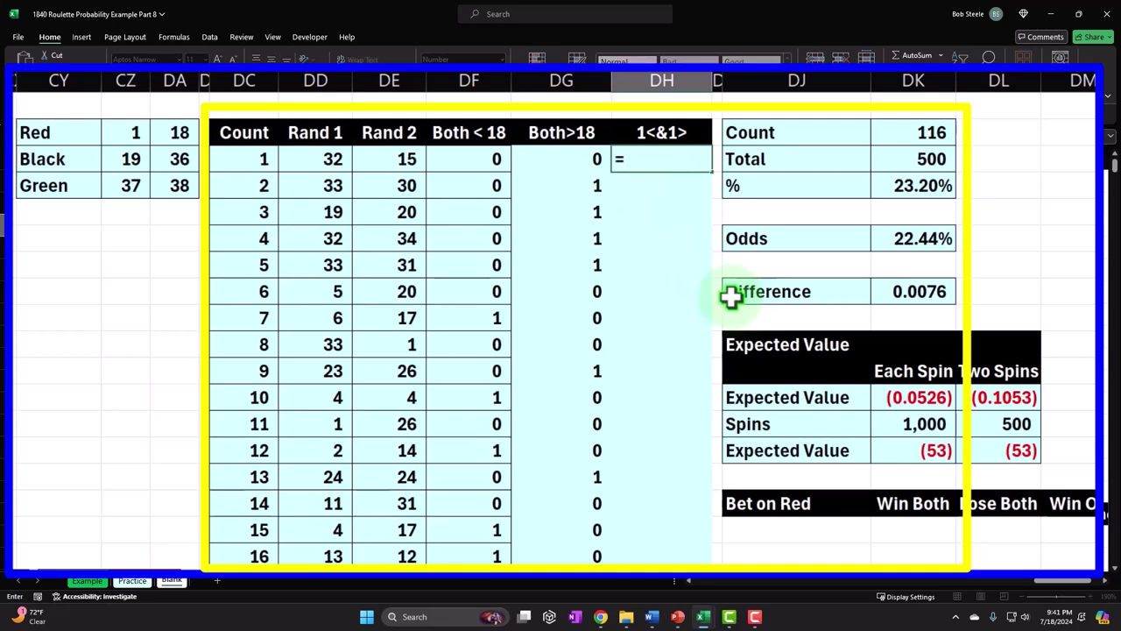
{"action": "type", "text": "counti"}
{"action": "key", "text": "BackSpace"}
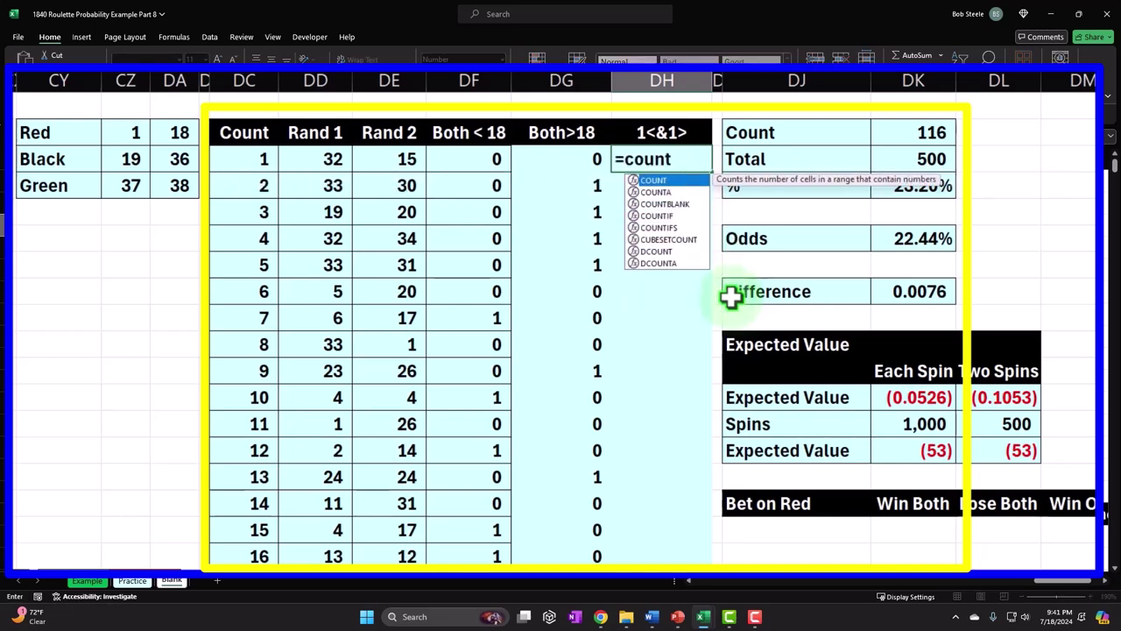
{"action": "type", "text": "ifs"}
{"action": "key", "text": "Tab"}
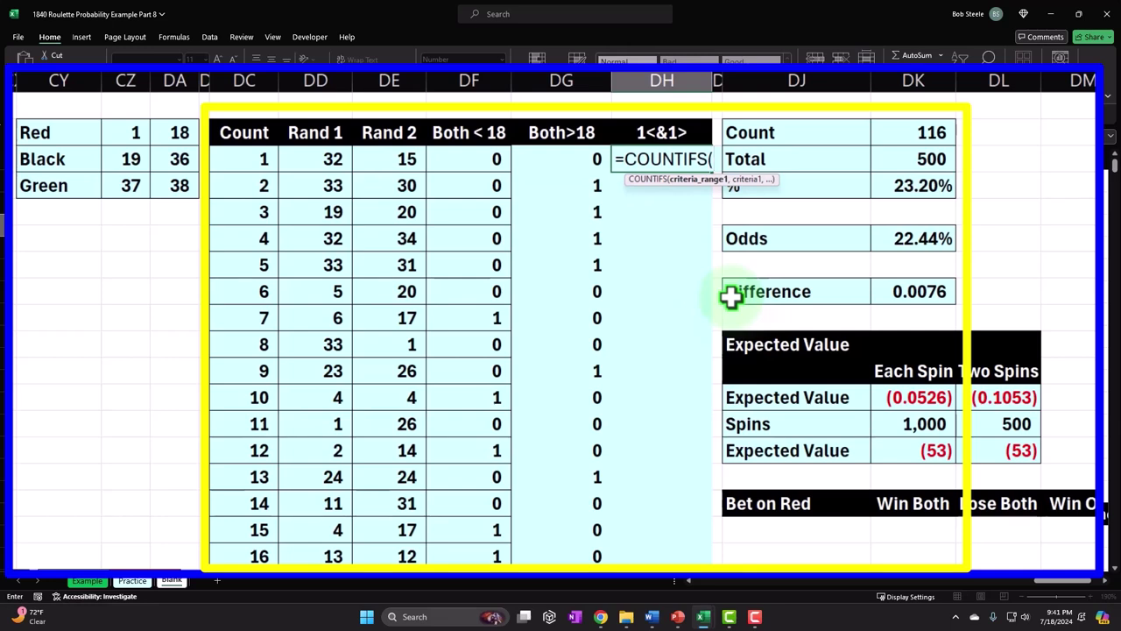
{"action": "key", "text": "Left"}
{"action": "key", "text": "Left"}
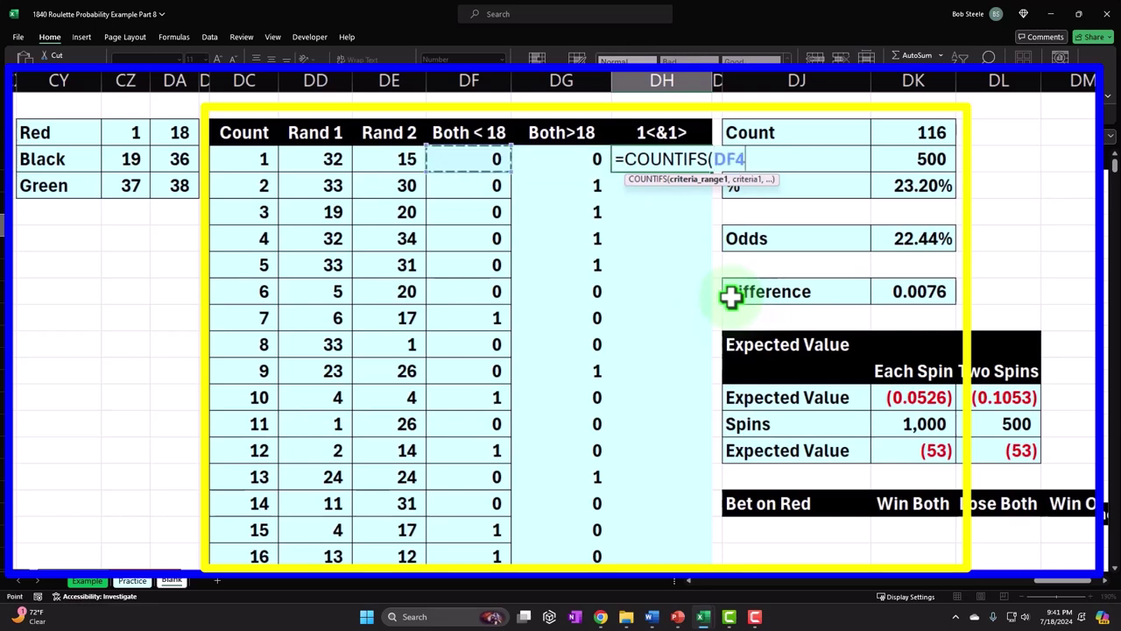
{"action": "type", "text": ",0"}
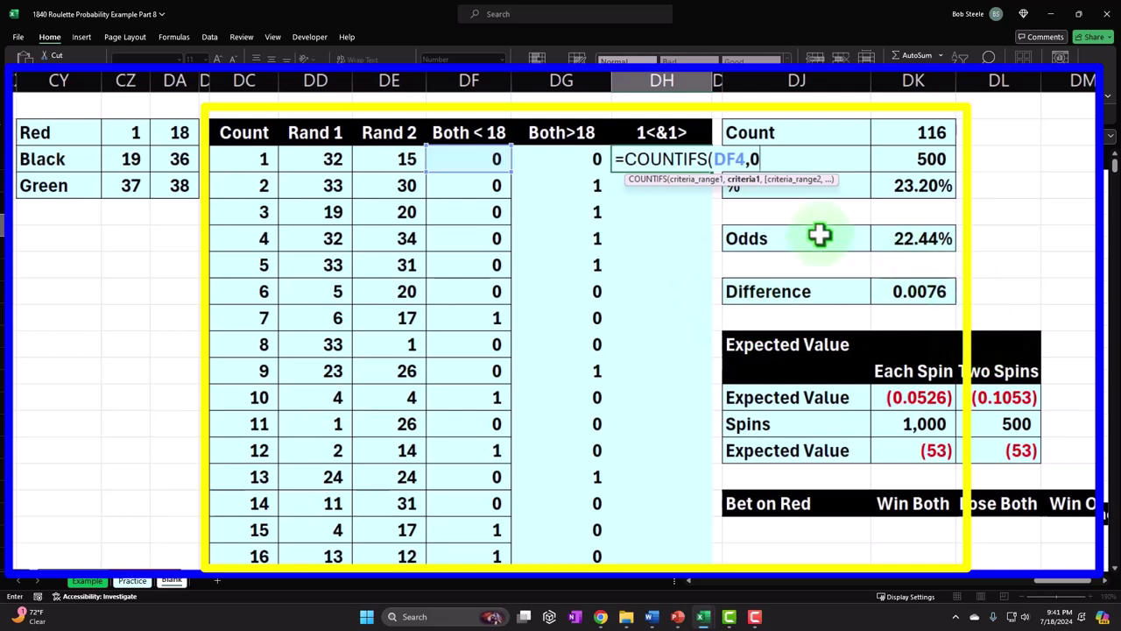
{"action": "type", "text": ","}
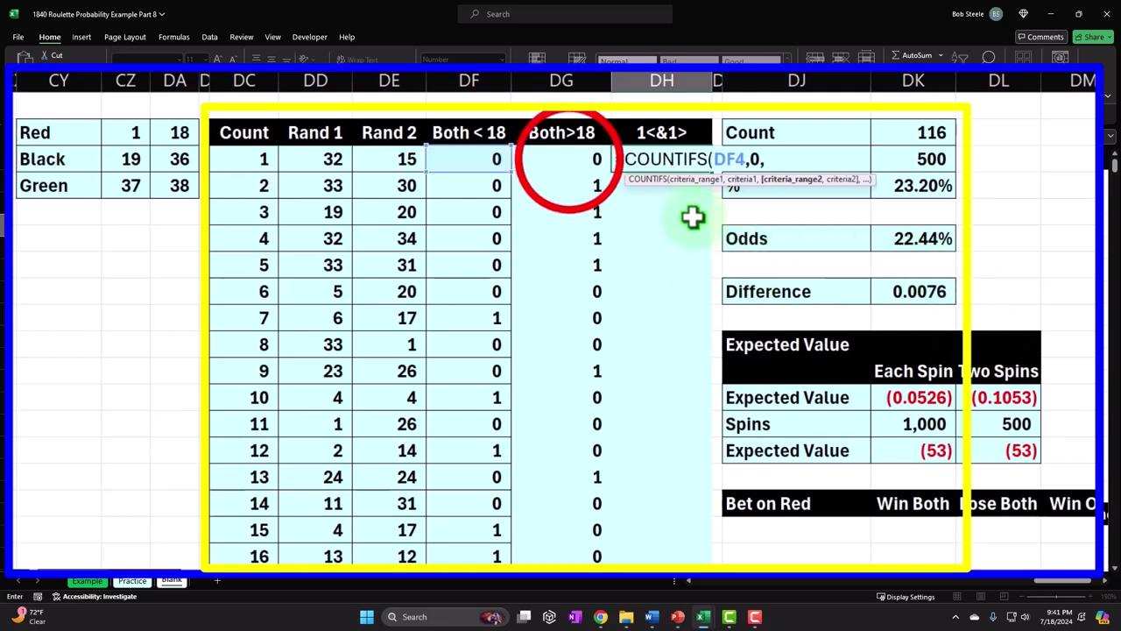
{"action": "left_click", "coordinate": [572, 158]}
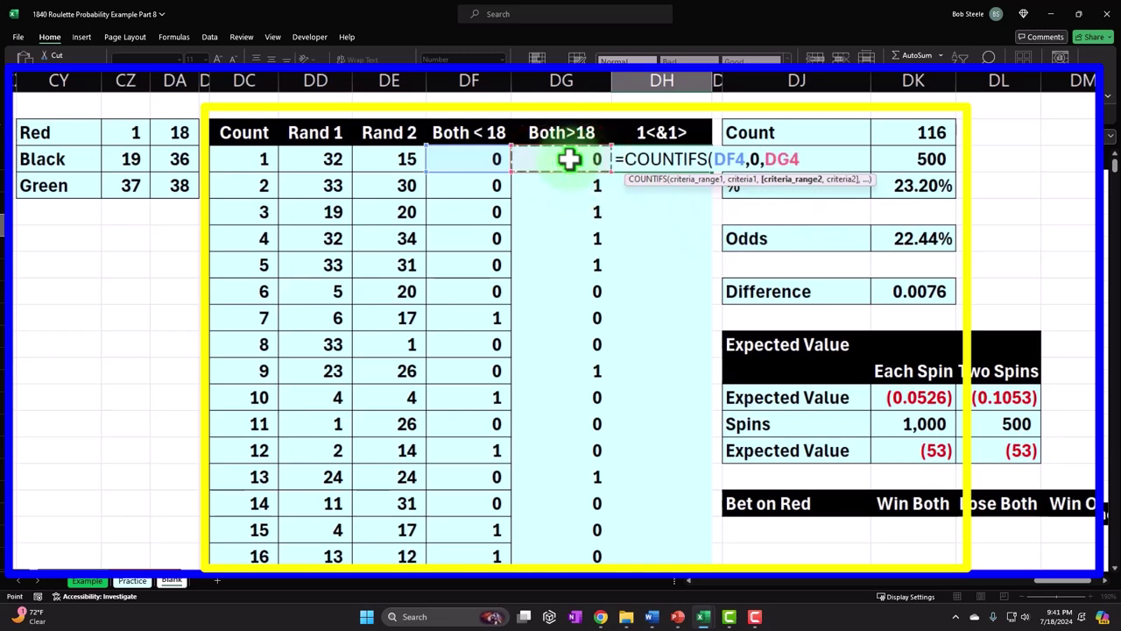
{"action": "type", "text": ","}
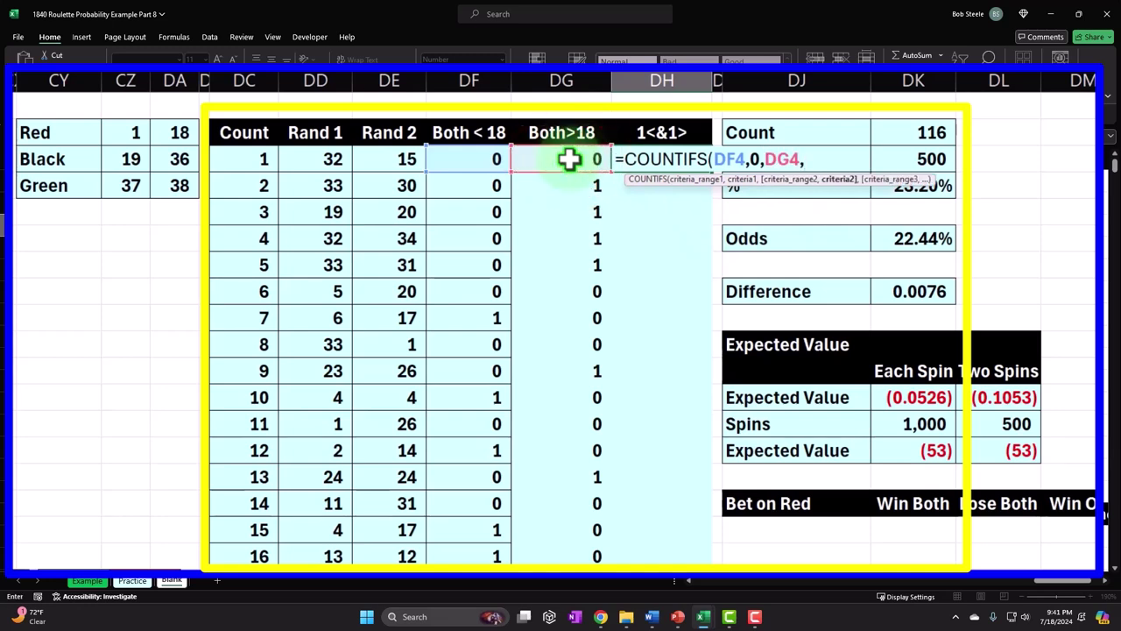
{"action": "type", "text": "0"}
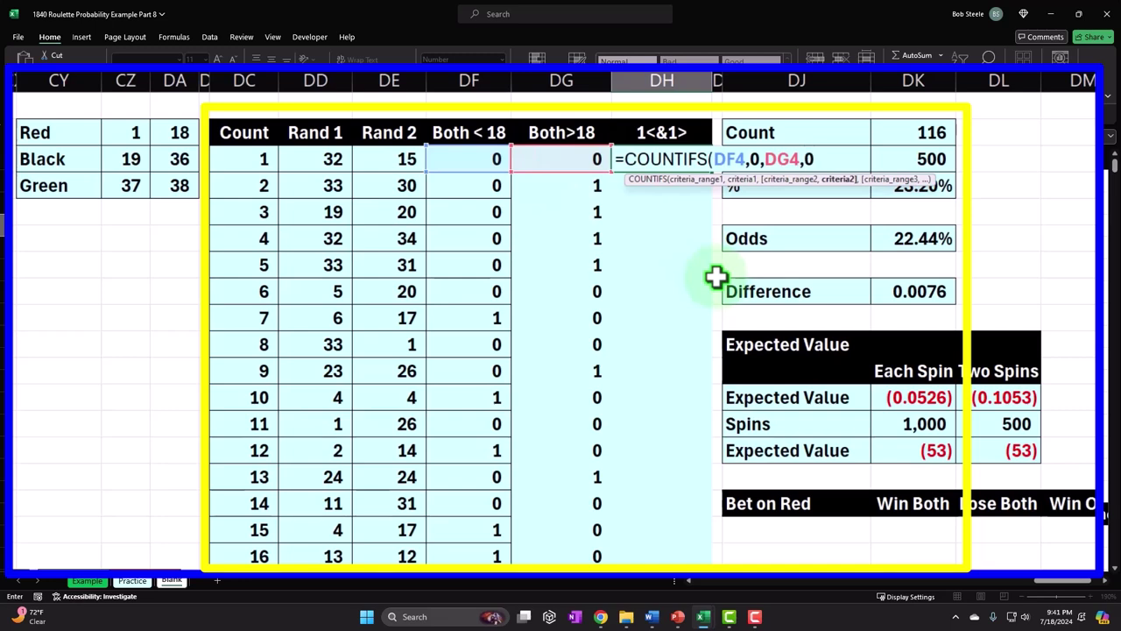
{"action": "type", "text": ")"}
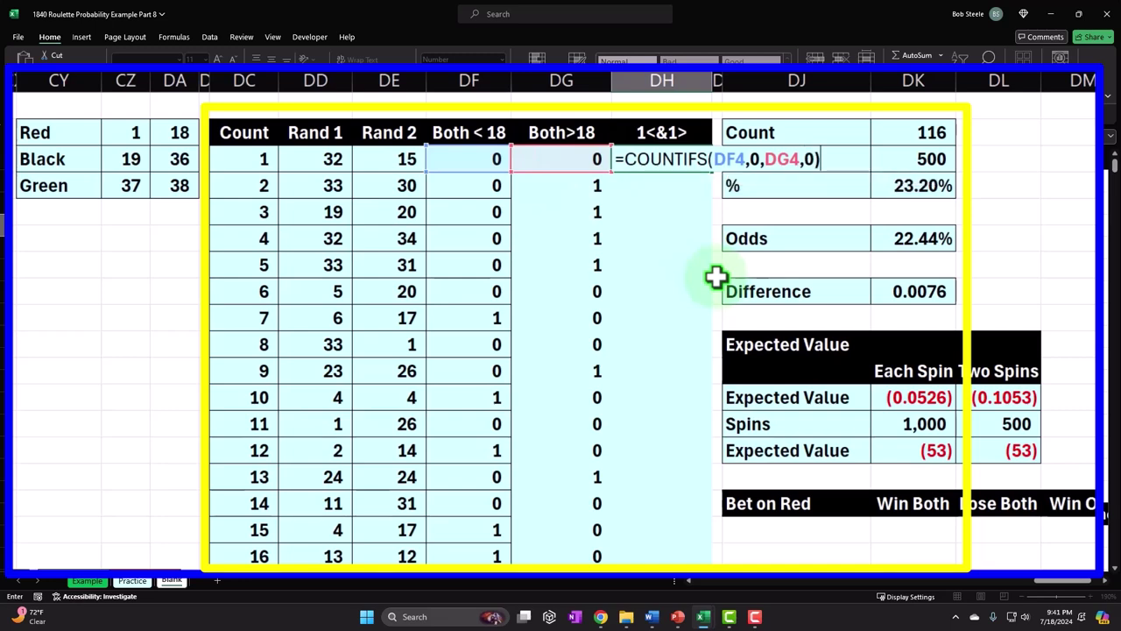
{"action": "key", "text": "Return"}
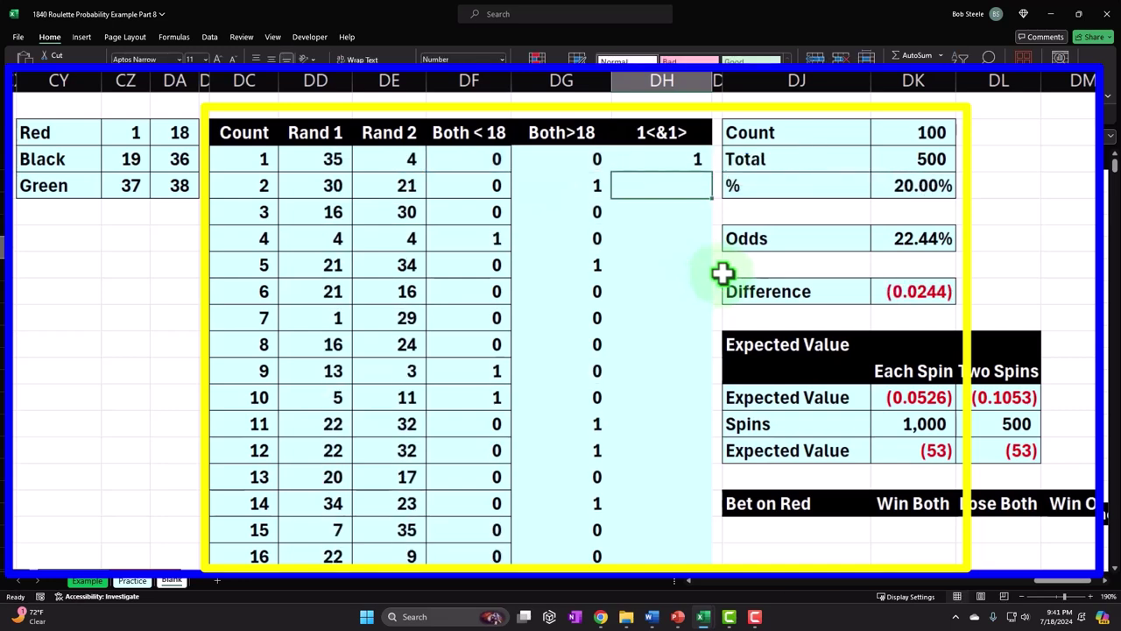
{"action": "left_click", "coordinate": [647, 158]}
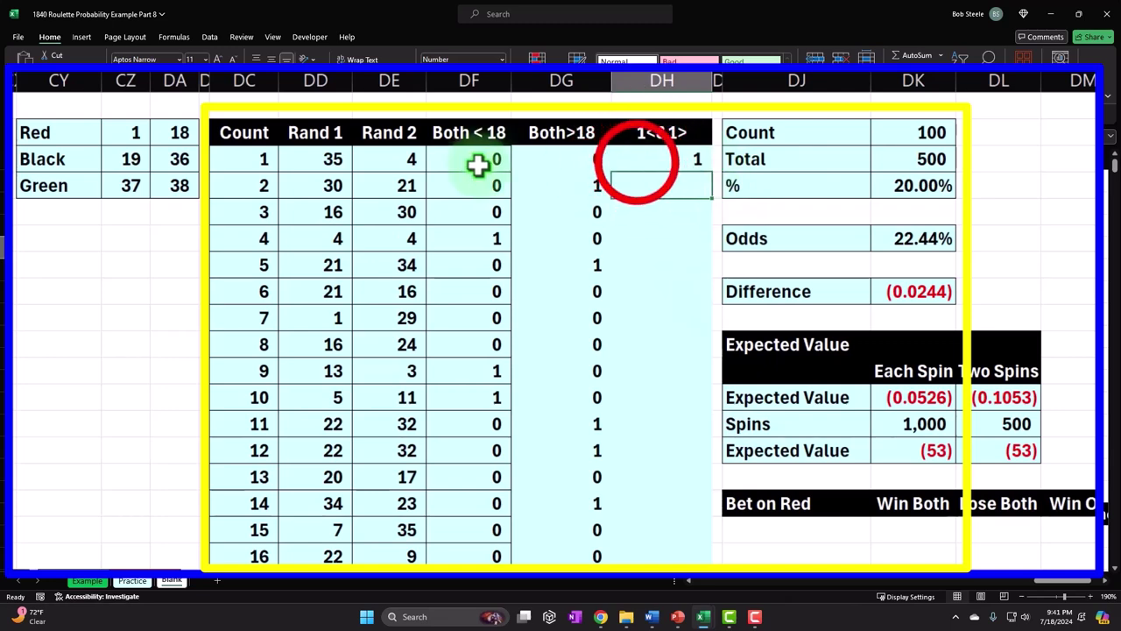
{"action": "double_click", "coordinate": [712, 172]}
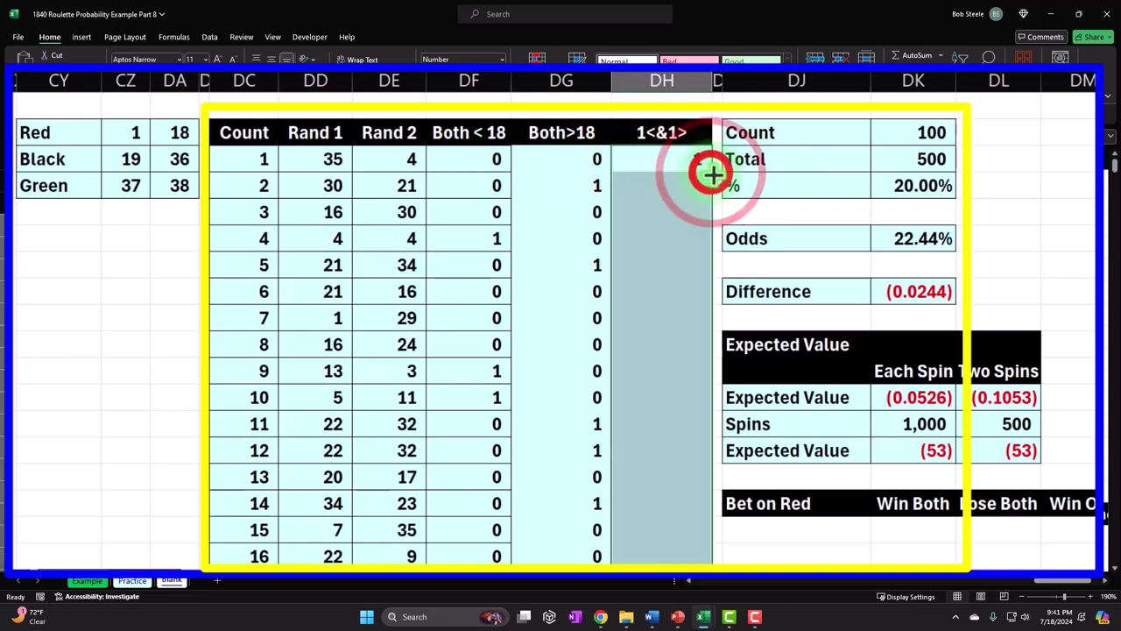
Step: Check the Both < 18, Both>18 and 1<&1> results, selecting them down to row 503
{"action": "left_click", "coordinate": [478, 167]}
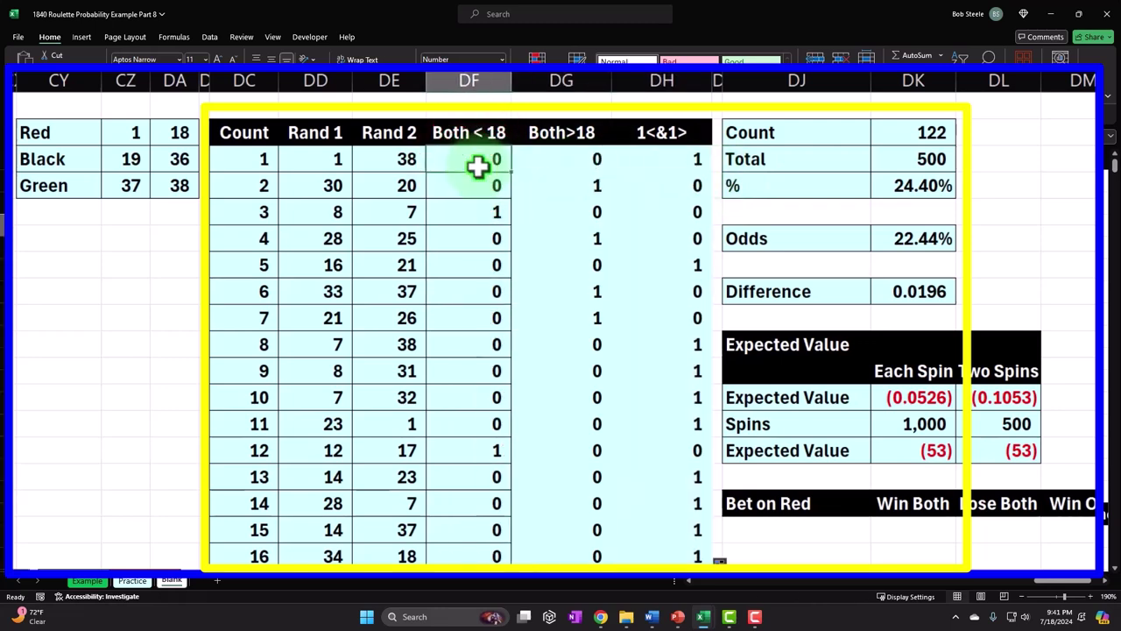
{"action": "key", "text": "Down"}
{"action": "key", "text": "Down"}
{"action": "key", "text": "Right"}
{"action": "key", "text": "Right"}
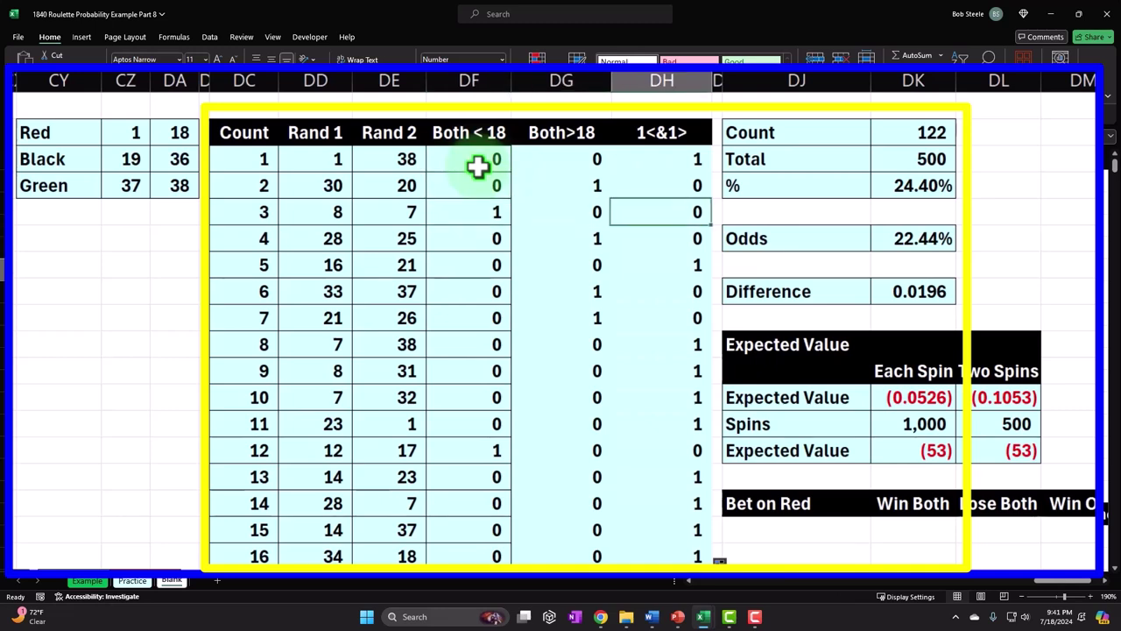
{"action": "left_click", "coordinate": [495, 159]}
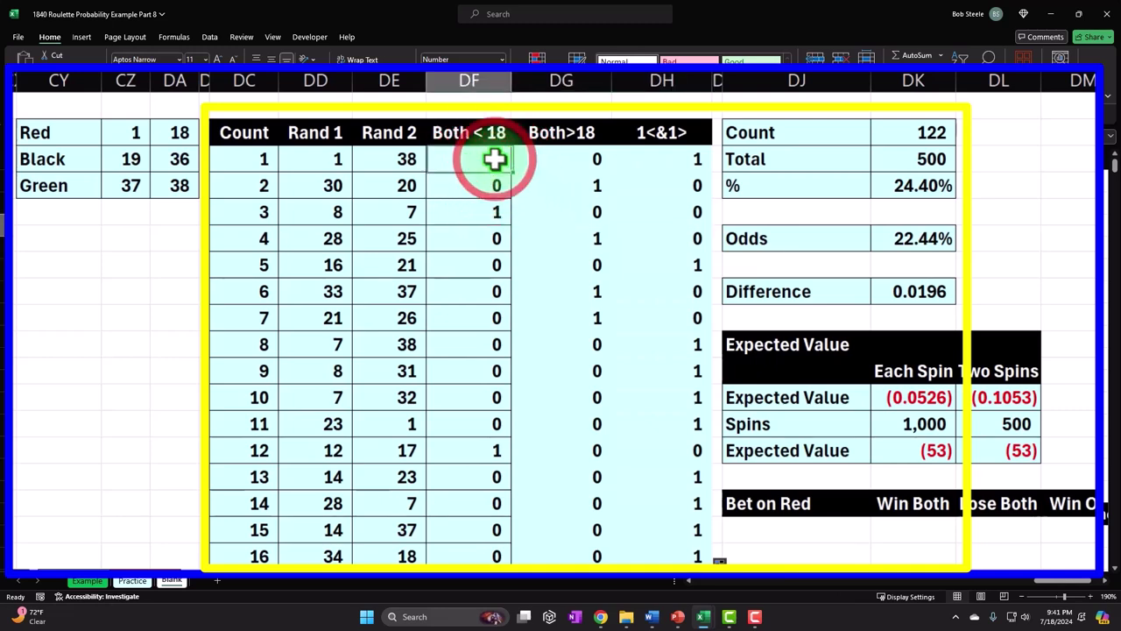
{"action": "key", "text": "Left"}
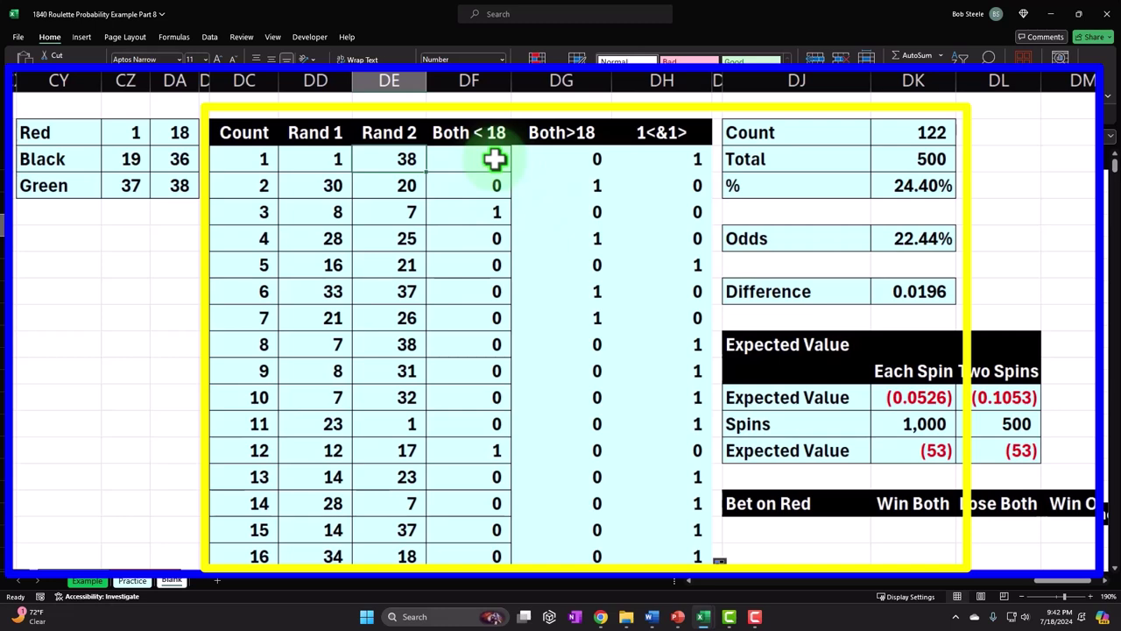
{"action": "key", "text": "Right"}
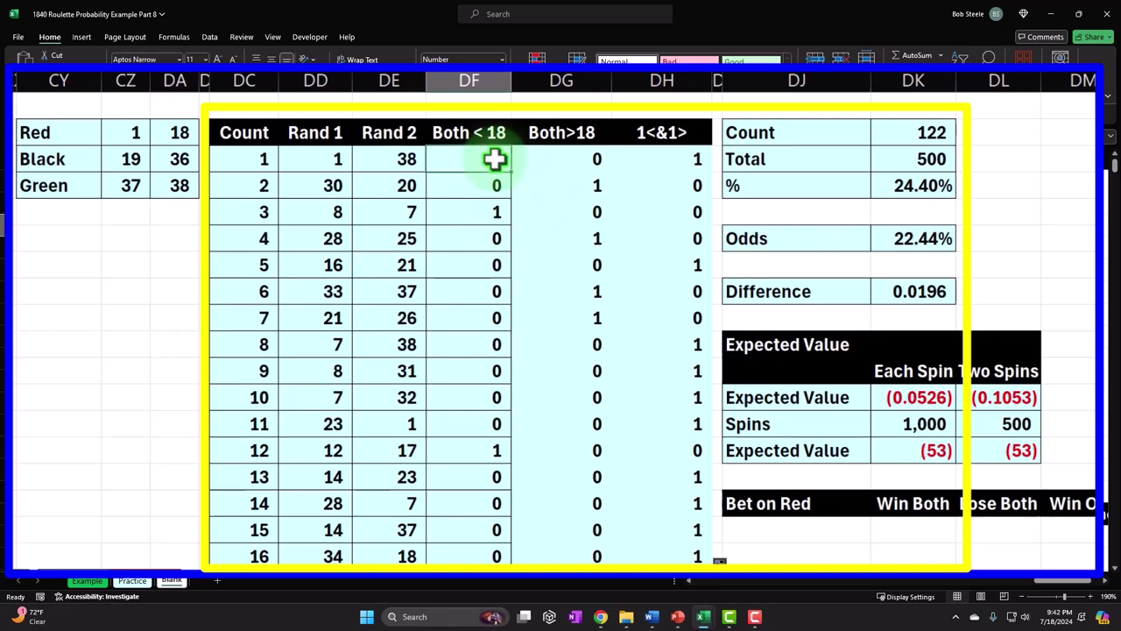
{"action": "key", "text": "Right"}
{"action": "key", "text": "Right"}
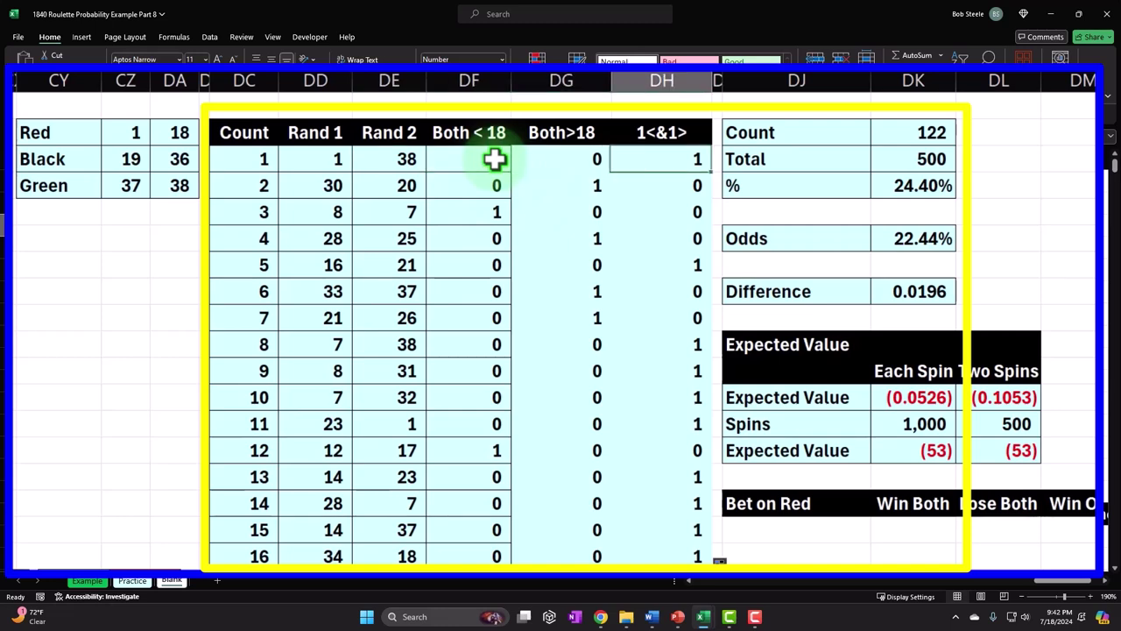
{"action": "key", "text": "Down"}
{"action": "key", "text": "Left"}
{"action": "key", "text": "Left"}
{"action": "key", "text": "Left"}
{"action": "key", "text": "Left"}
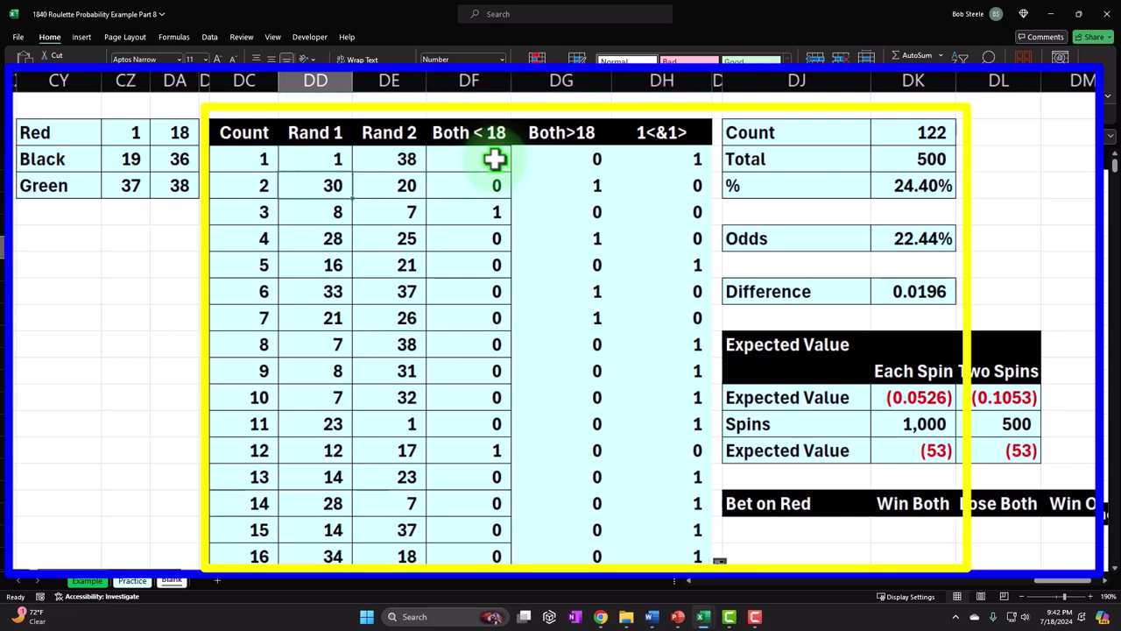
{"action": "key", "text": "Right"}
{"action": "key", "text": "Right"}
{"action": "key", "text": "Right"}
{"action": "key", "text": "Down"}
{"action": "key", "text": "Left"}
{"action": "key", "text": "Left"}
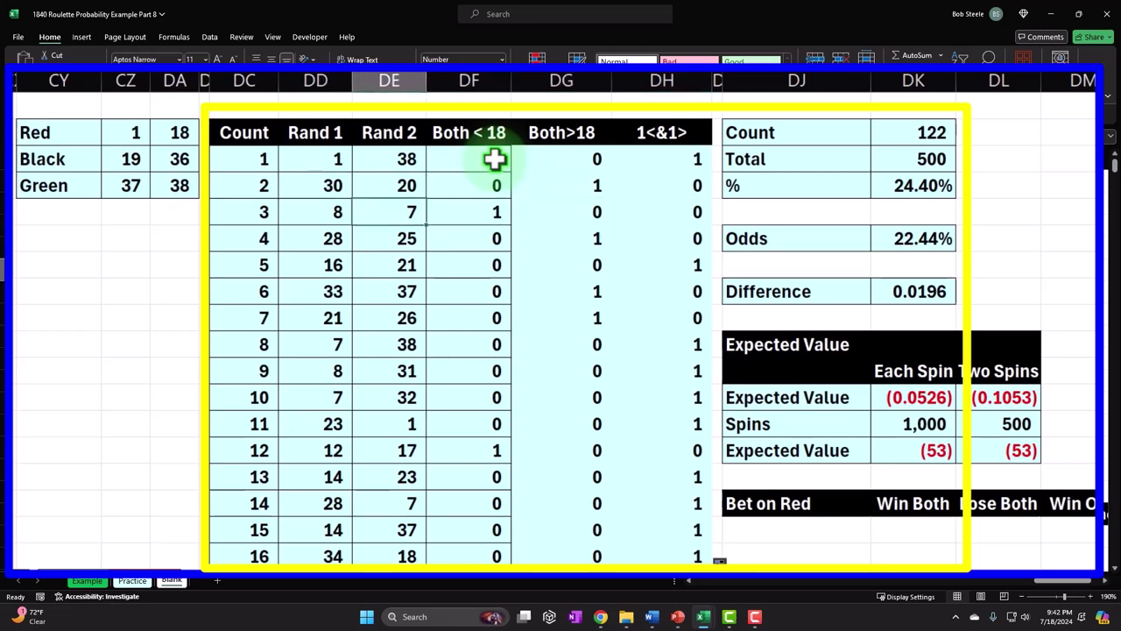
{"action": "key", "text": "Right"}
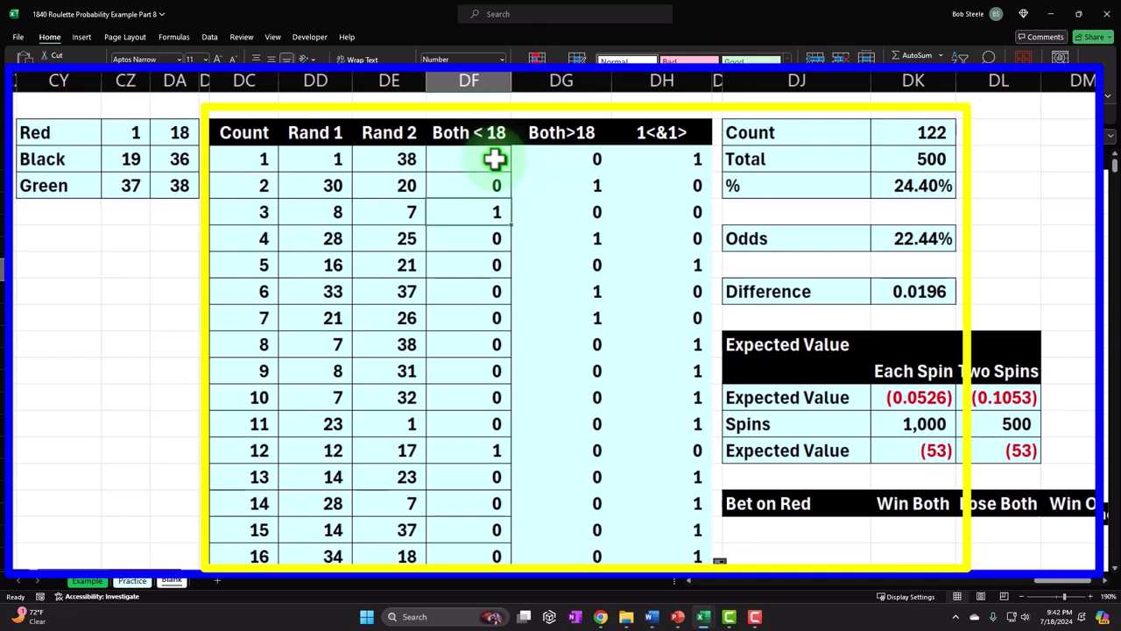
{"action": "left_click_drag", "start_coordinate": [536, 157], "coordinate": [626, 179]}
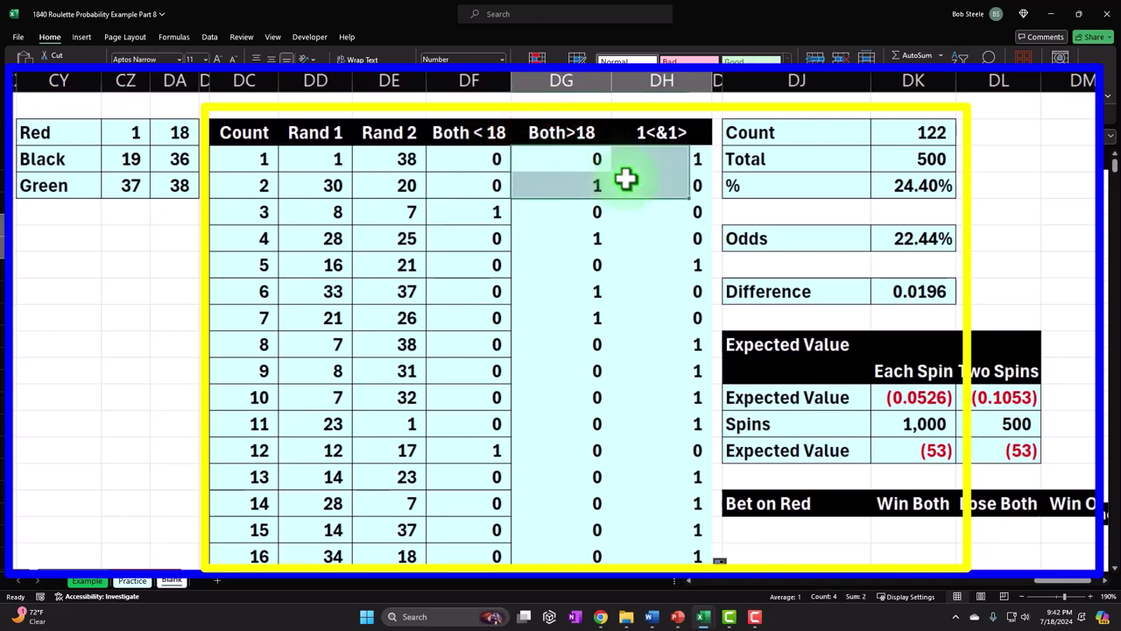
{"action": "key", "text": "ctrl+shift+Down"}
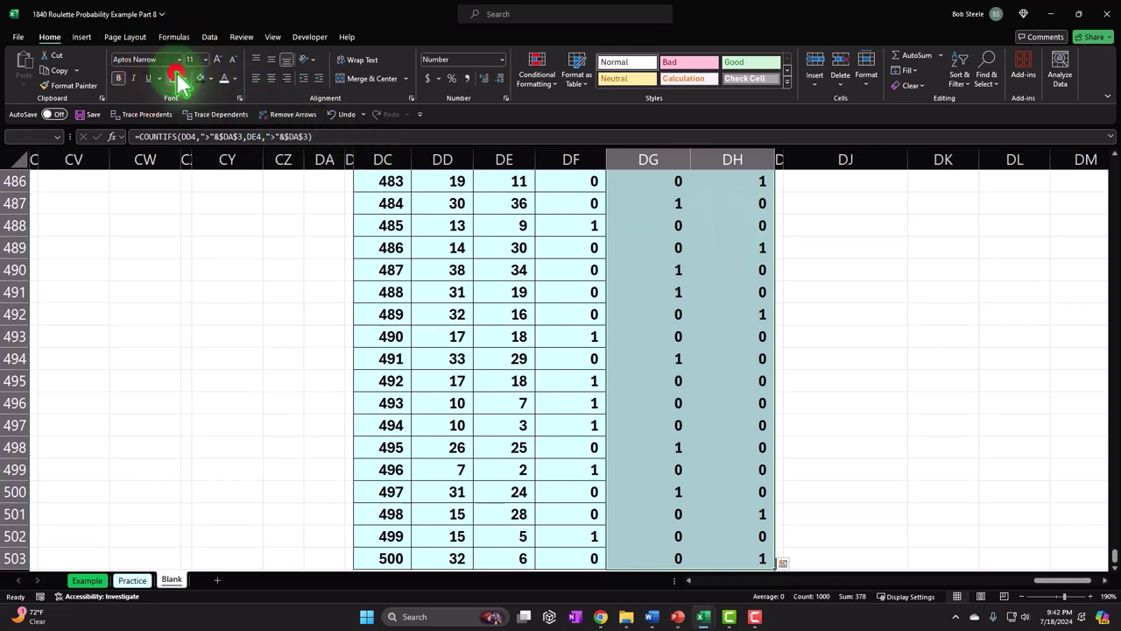
{"action": "key", "text": "ctrl+BackSpace"}
Step: In DK18, sum the Both < 18 results from row 4 to 503 for Win Both (130)
{"action": "scroll", "coordinate": [768, 428], "scroll_direction": "up", "scroll_amount": 1}
{"action": "scroll", "coordinate": [825, 494], "scroll_direction": "down", "scroll_amount": 1}
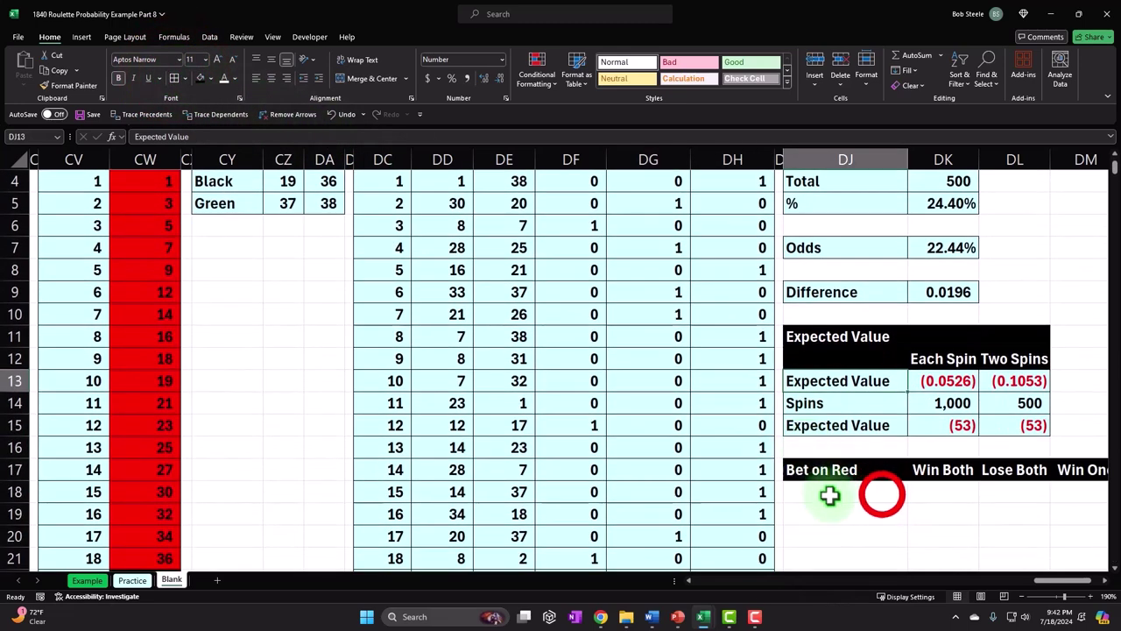
{"action": "left_click", "coordinate": [882, 493]}
{"action": "key", "text": "Right"}
{"action": "key", "text": "Right"}
{"action": "key", "text": "Right"}
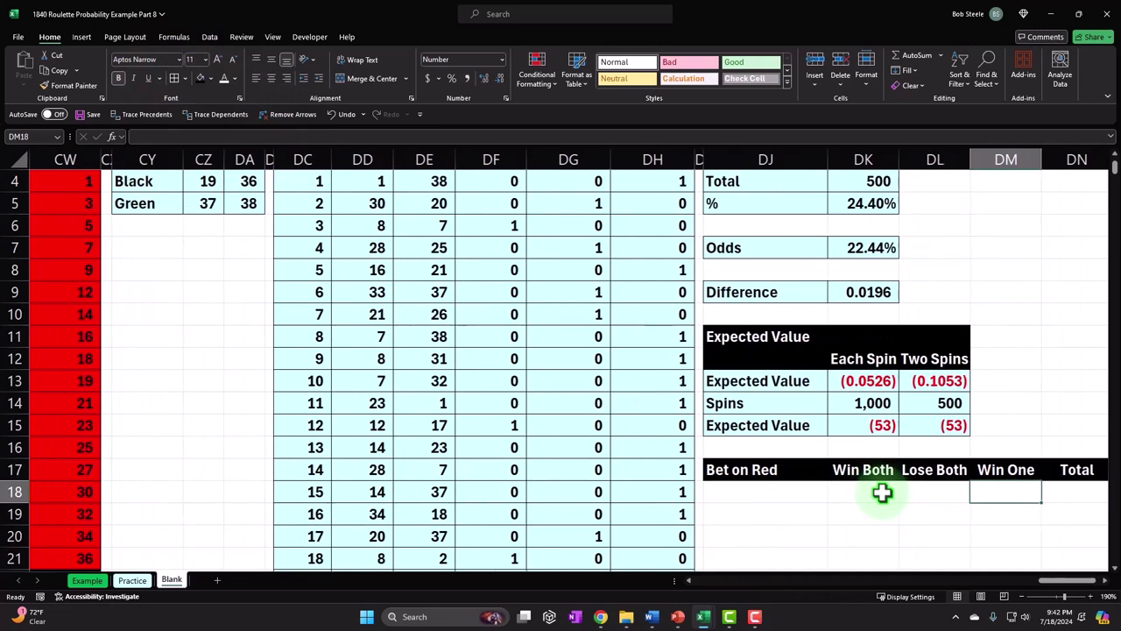
{"action": "key", "text": "Right"}
{"action": "key", "text": "Left"}
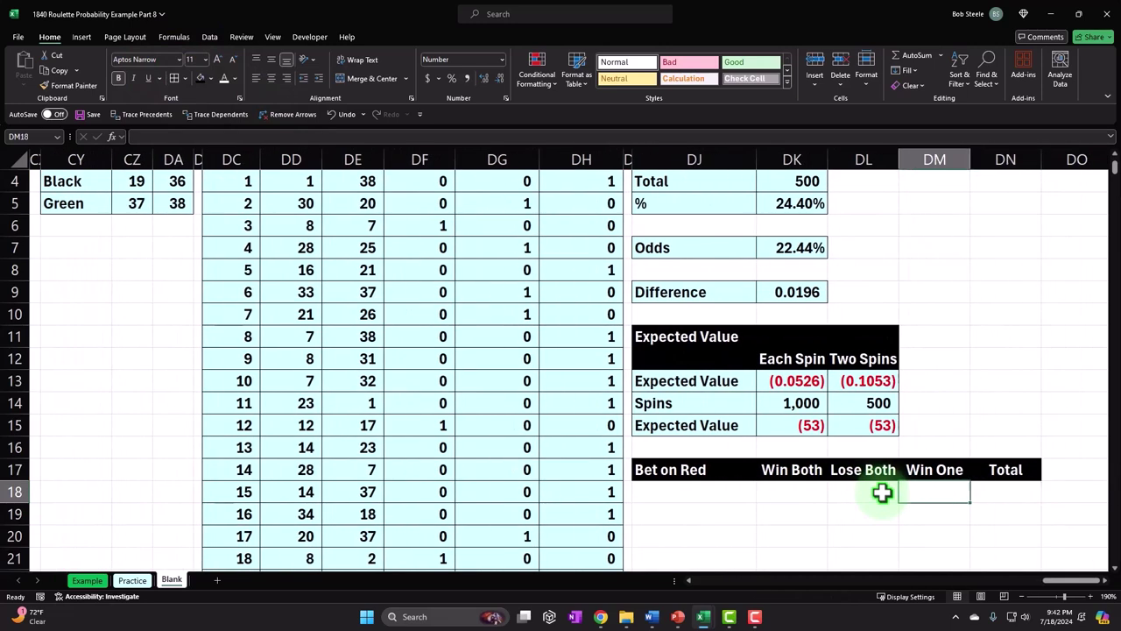
{"action": "key", "text": "Left"}
{"action": "key", "text": "Left"}
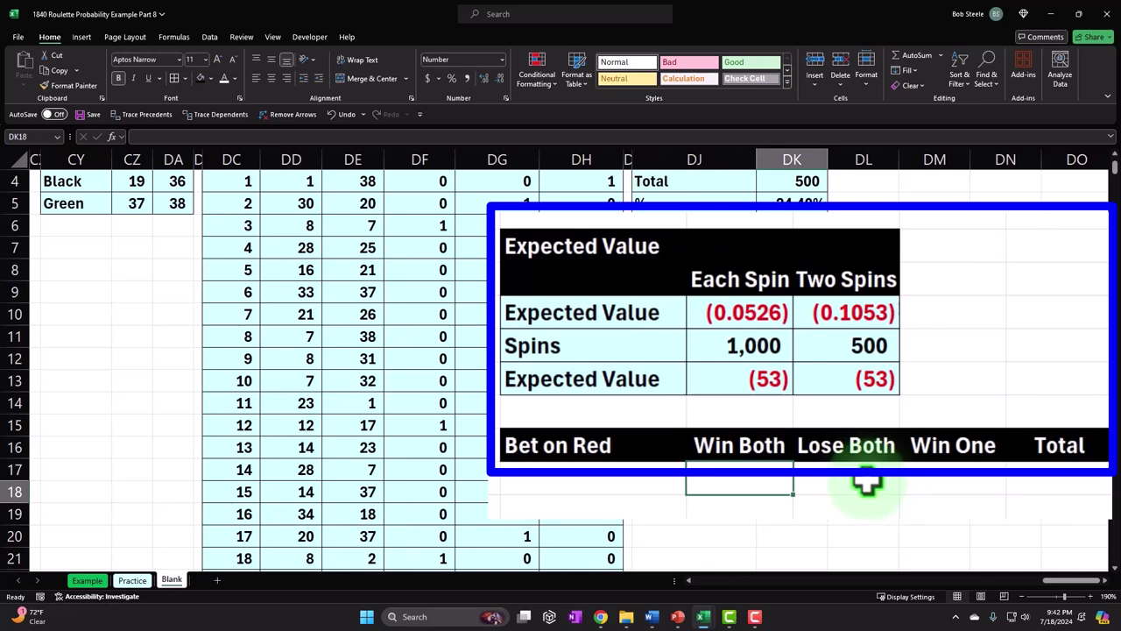
{"action": "type", "text": "="}
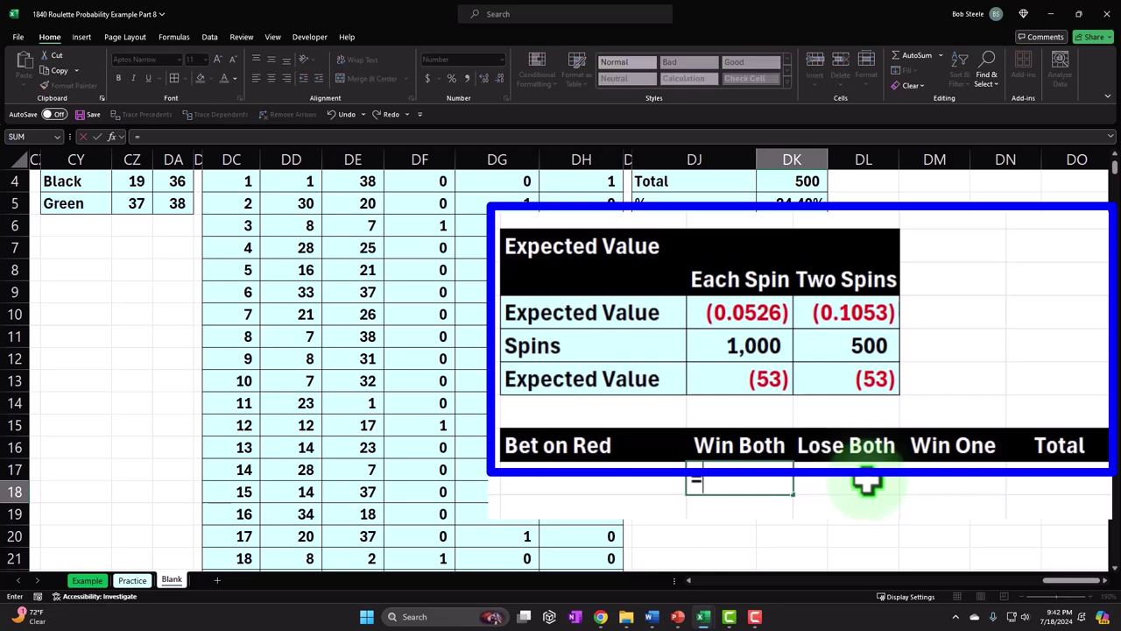
{"action": "type", "text": "sum("}
{"action": "key", "text": "Left"}
{"action": "key", "text": "Left"}
{"action": "key", "text": "Left"}
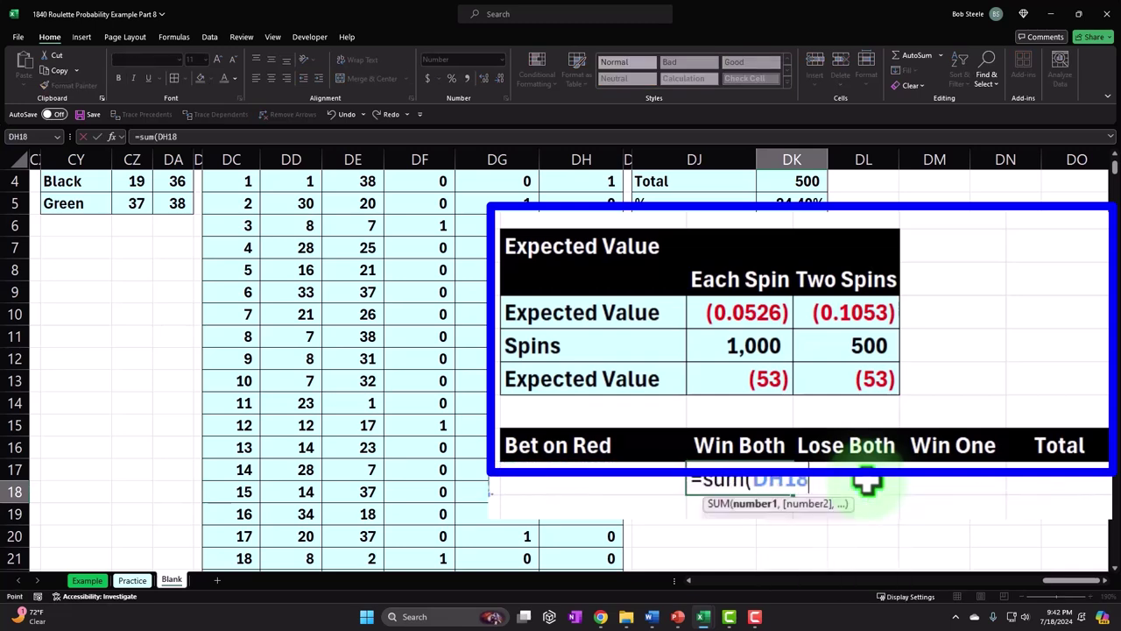
{"action": "key", "text": "Up"}
{"action": "scroll", "coordinate": [876, 494], "scroll_direction": "up", "scroll_amount": 1}
{"action": "key", "text": "Up"}
{"action": "key", "text": "Up"}
{"action": "key", "text": "Up"}
{"action": "key", "text": "Up"}
{"action": "key", "text": "Up"}
{"action": "key", "text": "Up"}
{"action": "key", "text": "Up"}
{"action": "key", "text": "Up"}
{"action": "key", "text": "Up"}
{"action": "key", "text": "Up"}
{"action": "key", "text": "Up"}
{"action": "key", "text": "Up"}
{"action": "key", "text": "Up"}
{"action": "key", "text": "Up"}
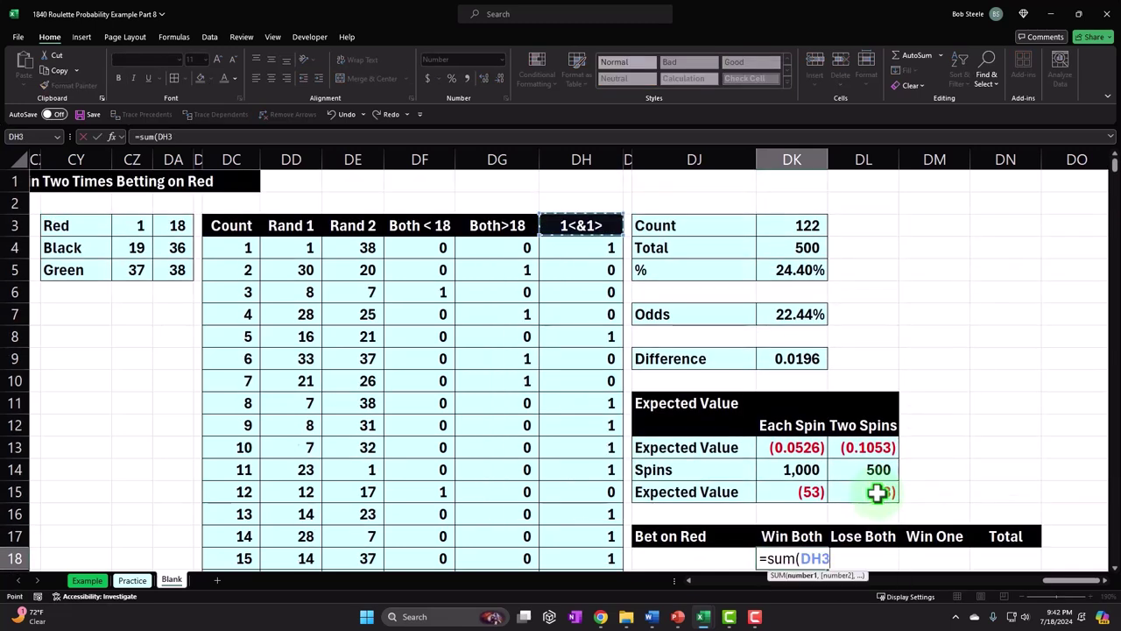
{"action": "key", "text": "Down"}
{"action": "key", "text": "Down"}
{"action": "key", "text": "Left"}
{"action": "key", "text": "Left"}
{"action": "key", "text": "Left"}
{"action": "key", "text": "Up"}
{"action": "key", "text": "Right"}
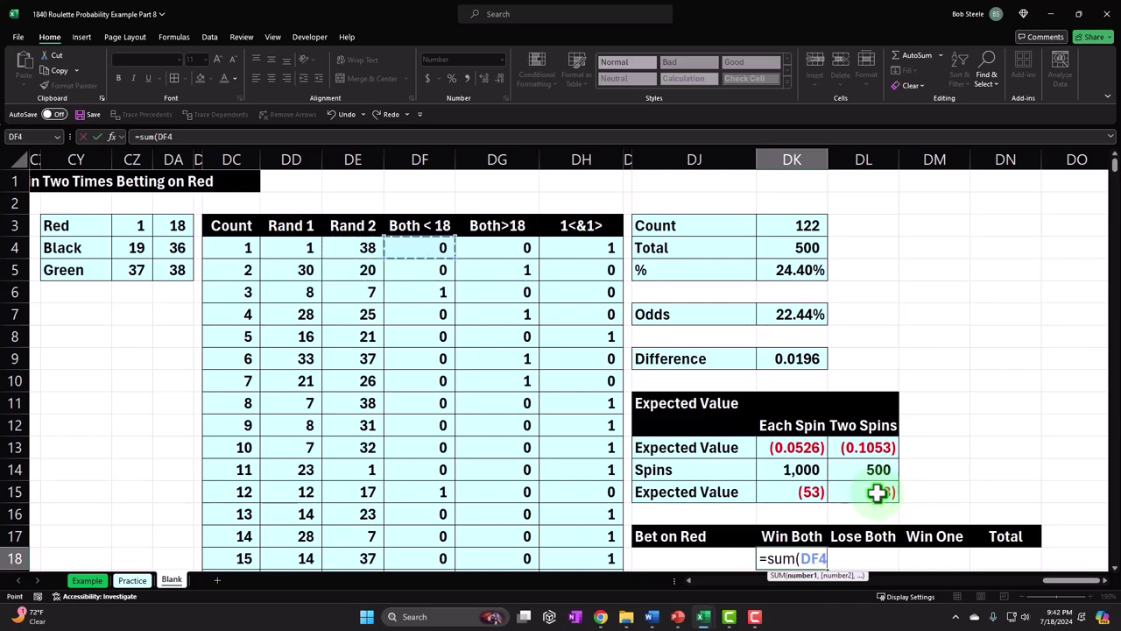
{"action": "key", "text": "ctrl+shift+Down"}
{"action": "key", "text": "Return"}
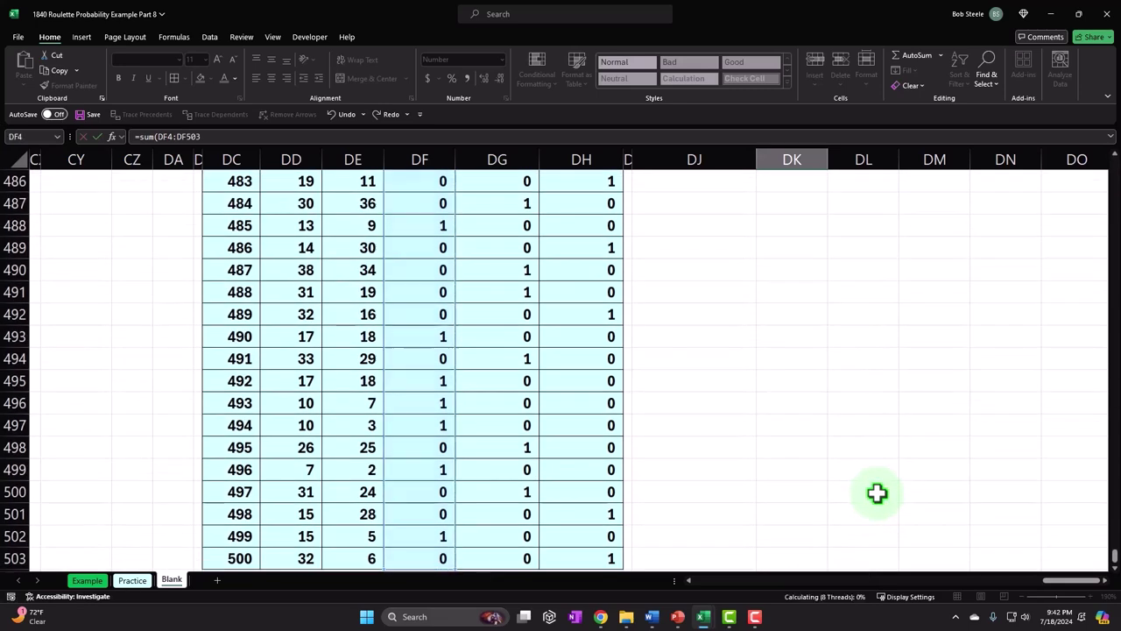
Step: In DL18, sum the Both>18 results DG4:DG503 for Lose Both (119)
{"action": "scroll", "coordinate": [877, 493], "scroll_direction": "up", "scroll_amount": 3}
{"action": "left_click", "coordinate": [875, 359]}
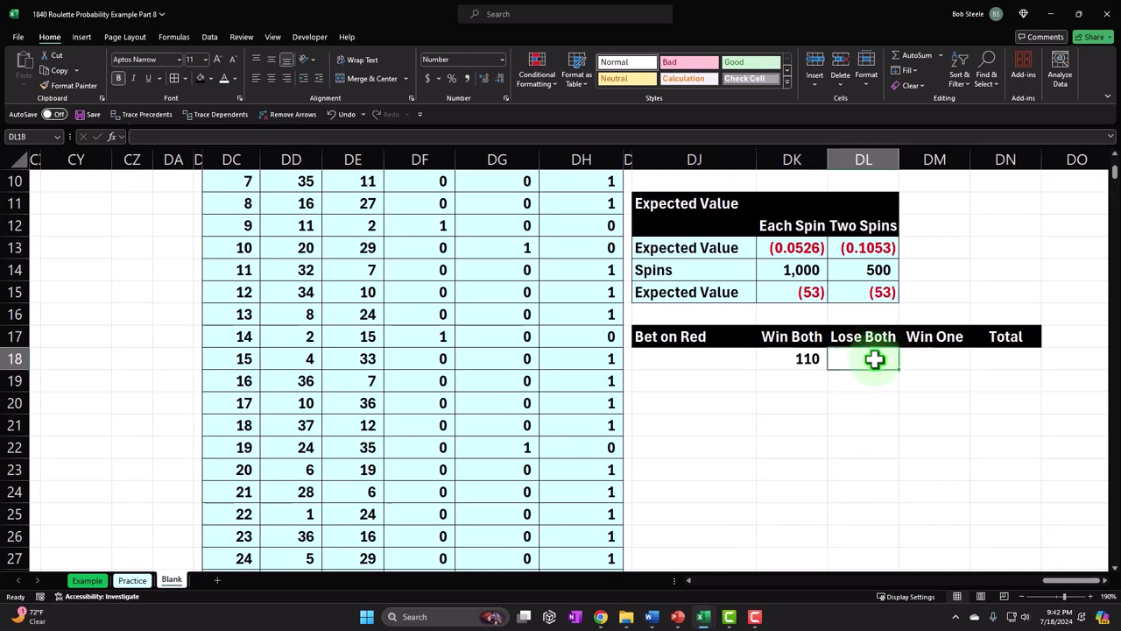
{"action": "type", "text": "=sum"}
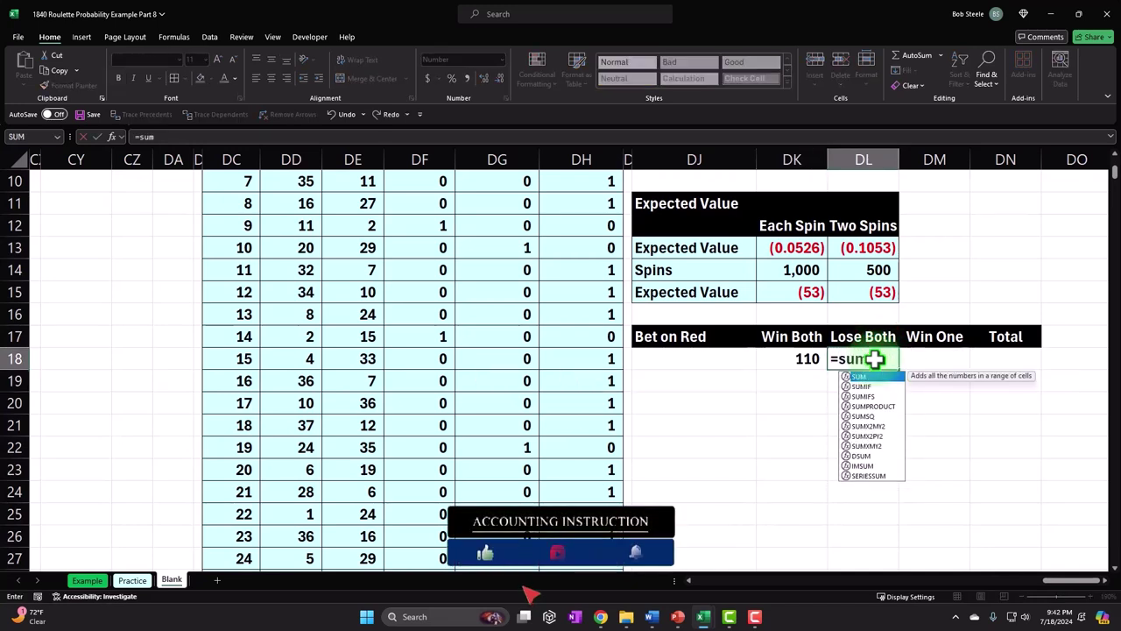
{"action": "type", "text": "("}
{"action": "key", "text": "Left"}
{"action": "key", "text": "Left"}
{"action": "key", "text": "Left"}
{"action": "key", "text": "Left"}
{"action": "key", "text": "Up"}
{"action": "key", "text": "Up"}
{"action": "key", "text": "Up"}
{"action": "key", "text": "Up"}
{"action": "key", "text": "Up"}
{"action": "key", "text": "Up"}
{"action": "key", "text": "Up"}
{"action": "key", "text": "Up"}
{"action": "key", "text": "Up"}
{"action": "key", "text": "Up"}
{"action": "key", "text": "Up"}
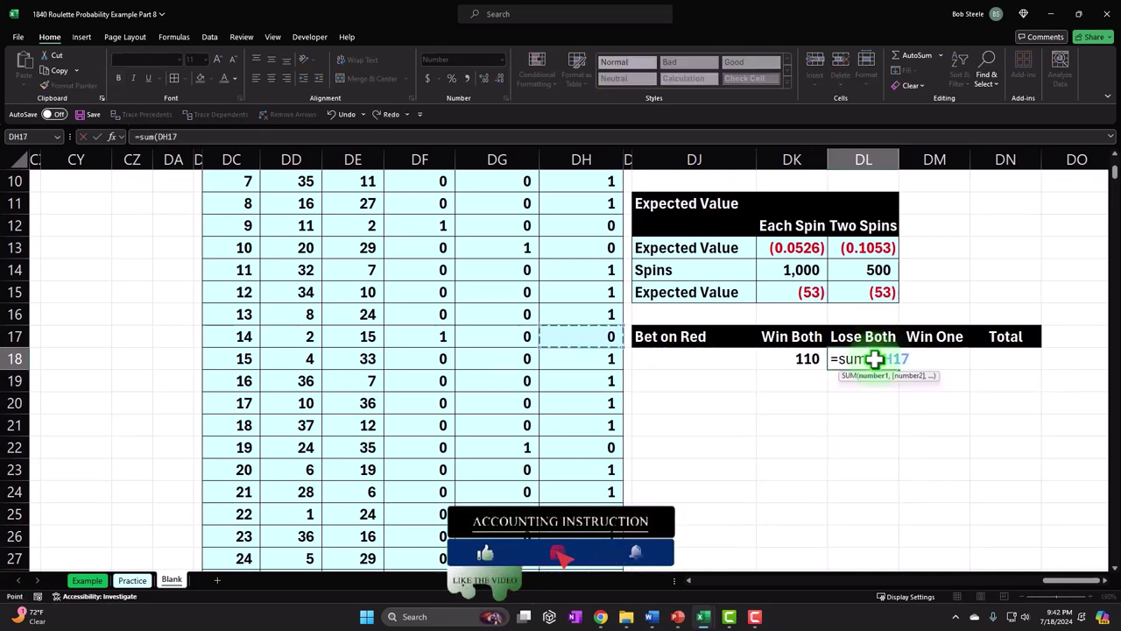
{"action": "key", "text": "Up"}
{"action": "key", "text": "Up"}
{"action": "key", "text": "Up"}
{"action": "key", "text": "Left"}
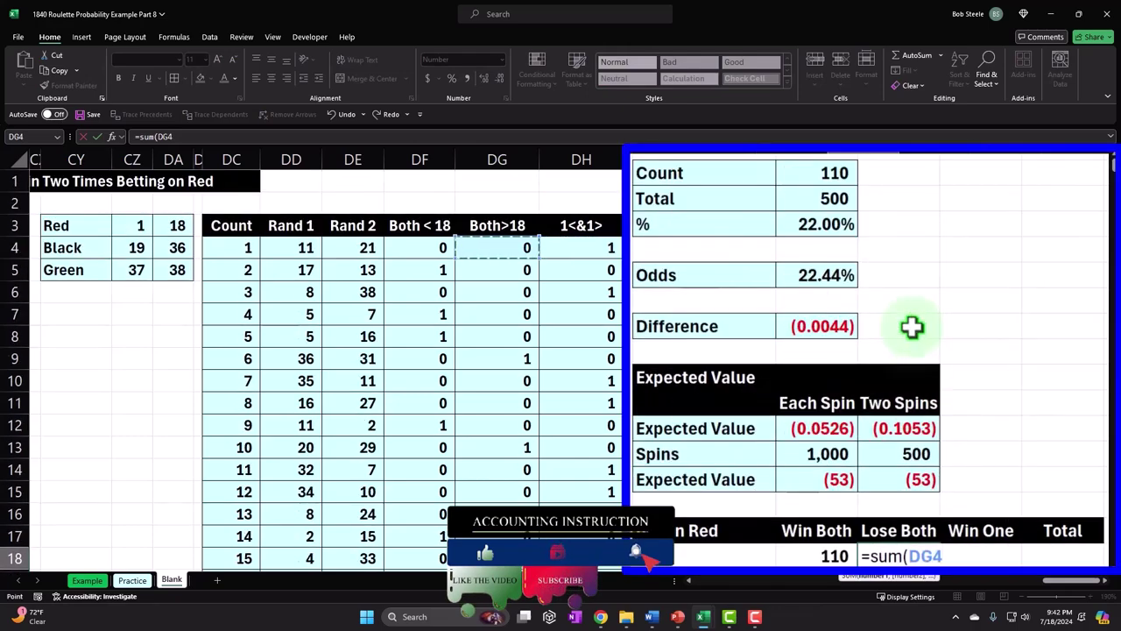
{"action": "key", "text": "ctrl+shift+Down"}
{"action": "key", "text": "Return"}
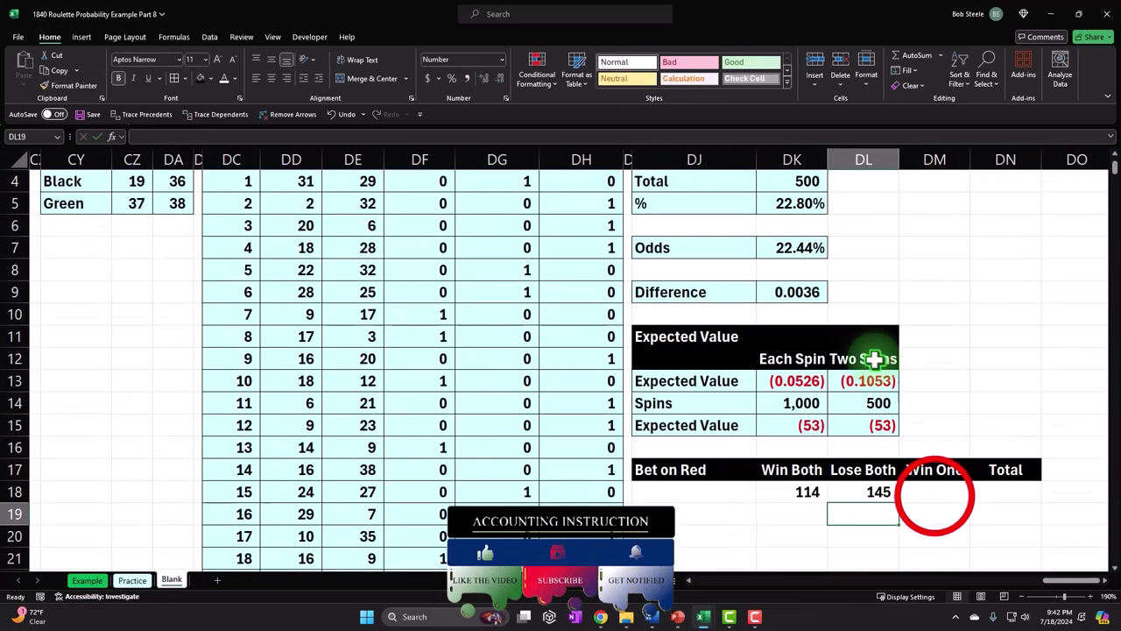
Step: In DM18, enter =SUM(DH4:DH503) for the Win One count (251)
{"action": "left_click", "coordinate": [934, 495]}
{"action": "type", "text": "="}
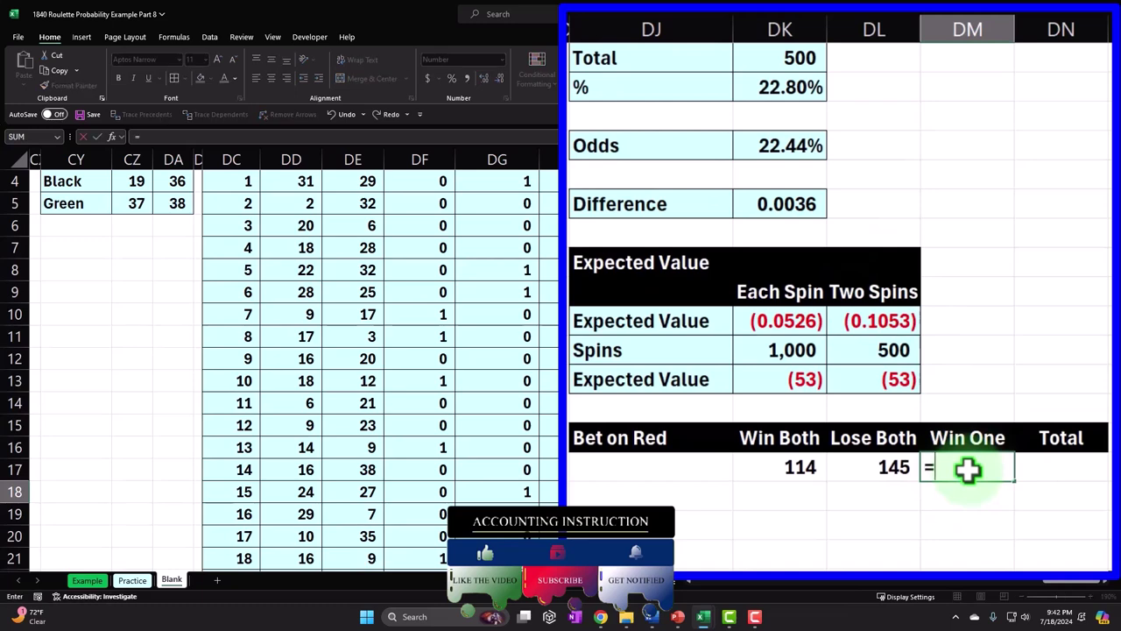
{"action": "type", "text": "sum("}
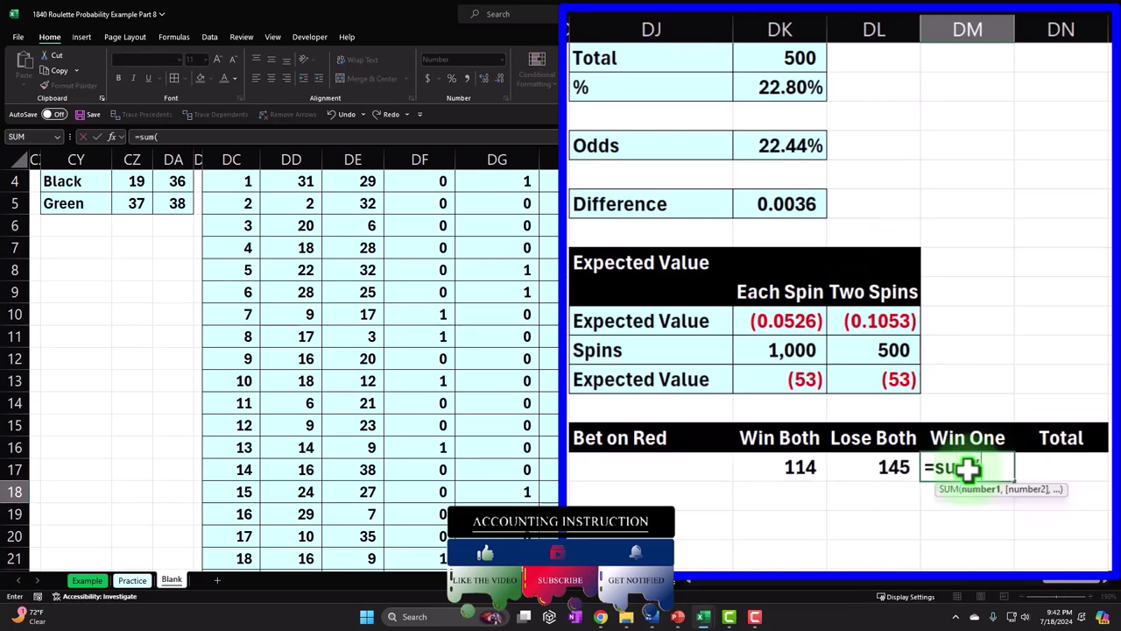
{"action": "key", "text": "Left"}
{"action": "key", "text": "Left"}
{"action": "key", "text": "Left"}
{"action": "key", "text": "Left"}
{"action": "key", "text": "Left"}
{"action": "key", "text": "Up"}
{"action": "key", "text": "ctrl+Up"}
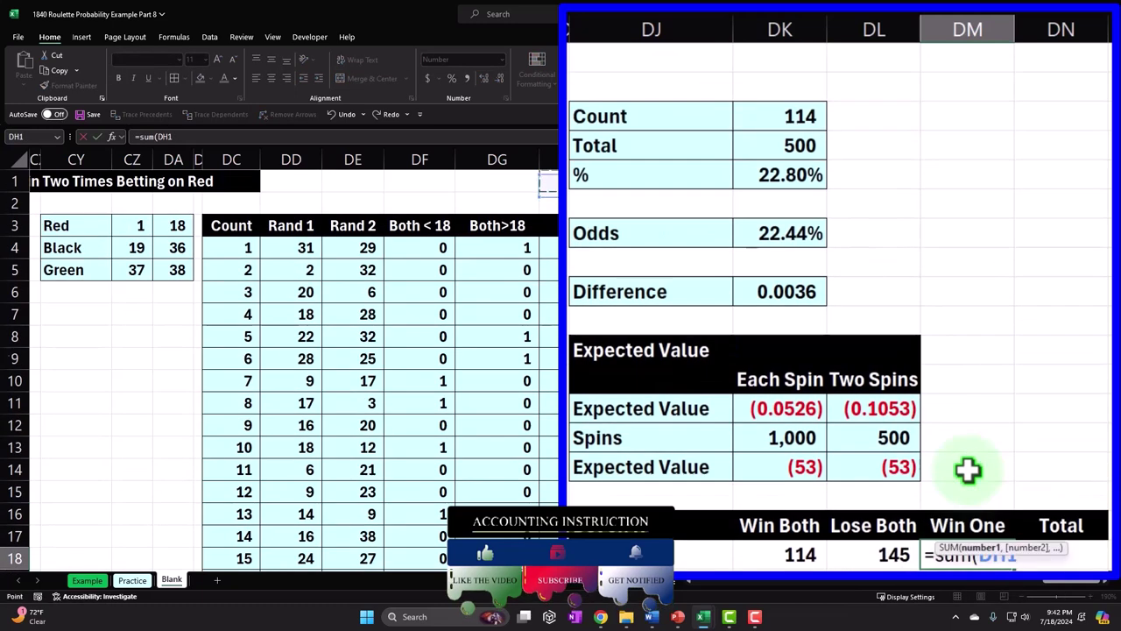
{"action": "key", "text": "Down"}
{"action": "key", "text": "Down"}
{"action": "key", "text": "ctrl+shift+Down"}
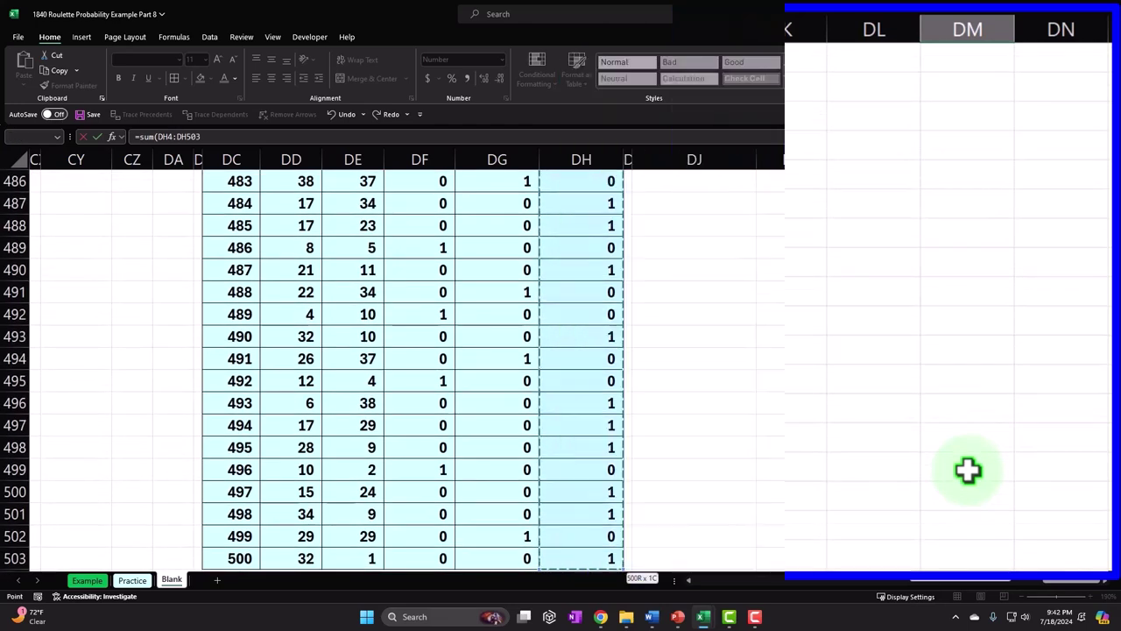
{"action": "key", "text": "Return"}
Step: Enter =SUM(DK18:DM18) in DN18 so the three counts total 500
{"action": "left_click", "coordinate": [1033, 283]}
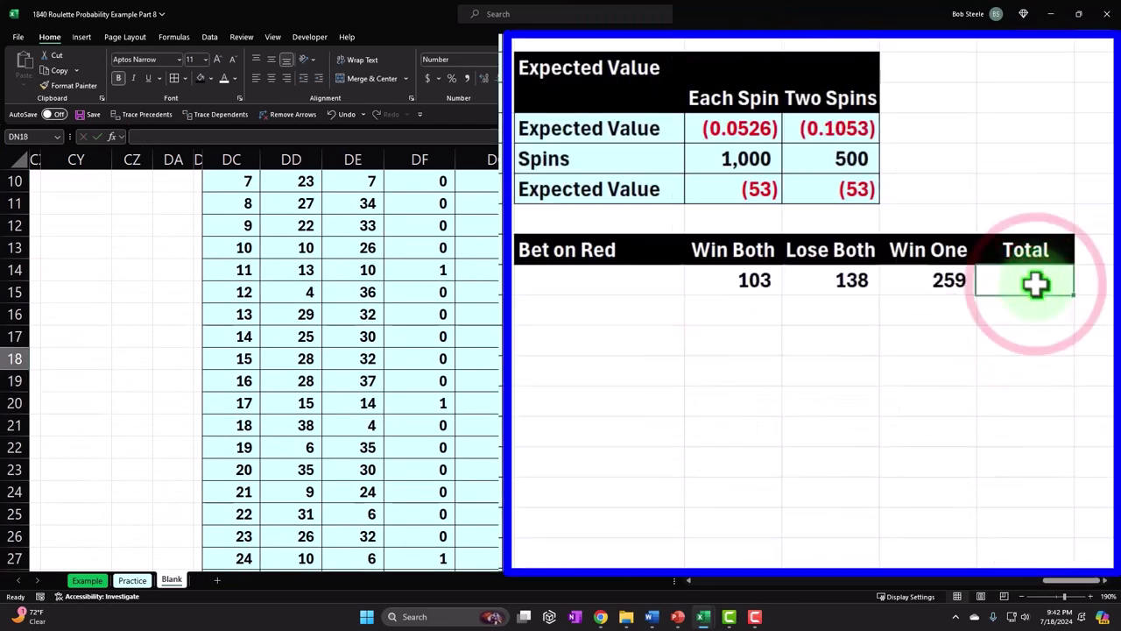
{"action": "type", "text": "=sum("}
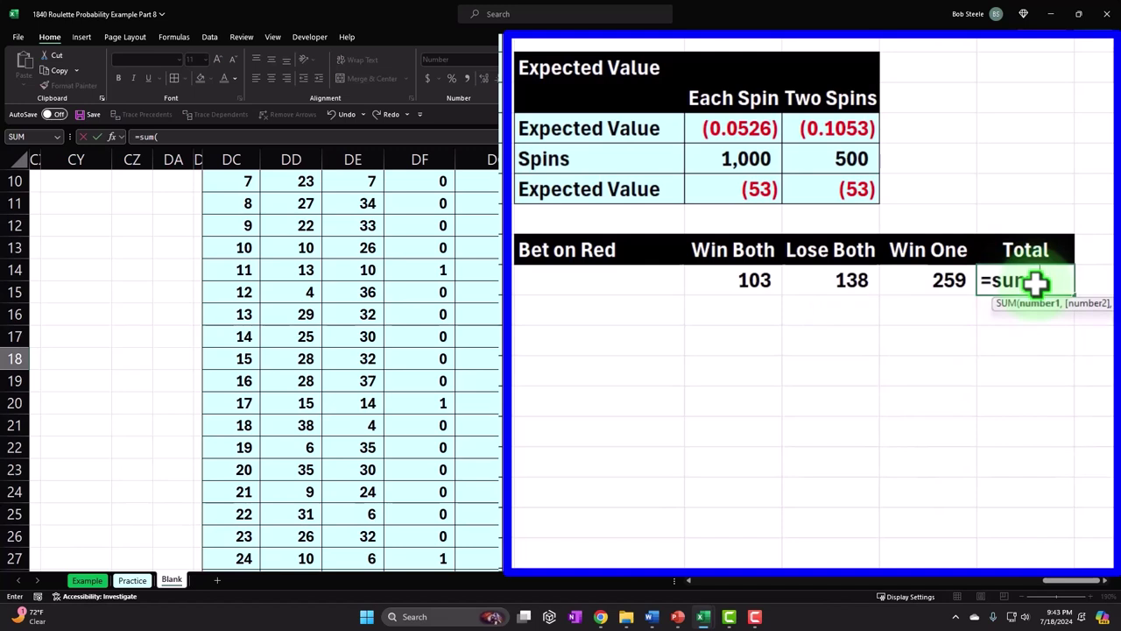
{"action": "key", "text": "Left"}
{"action": "key", "text": "shift+Left"}
{"action": "key", "text": "shift+Left"}
{"action": "key", "text": "Return"}
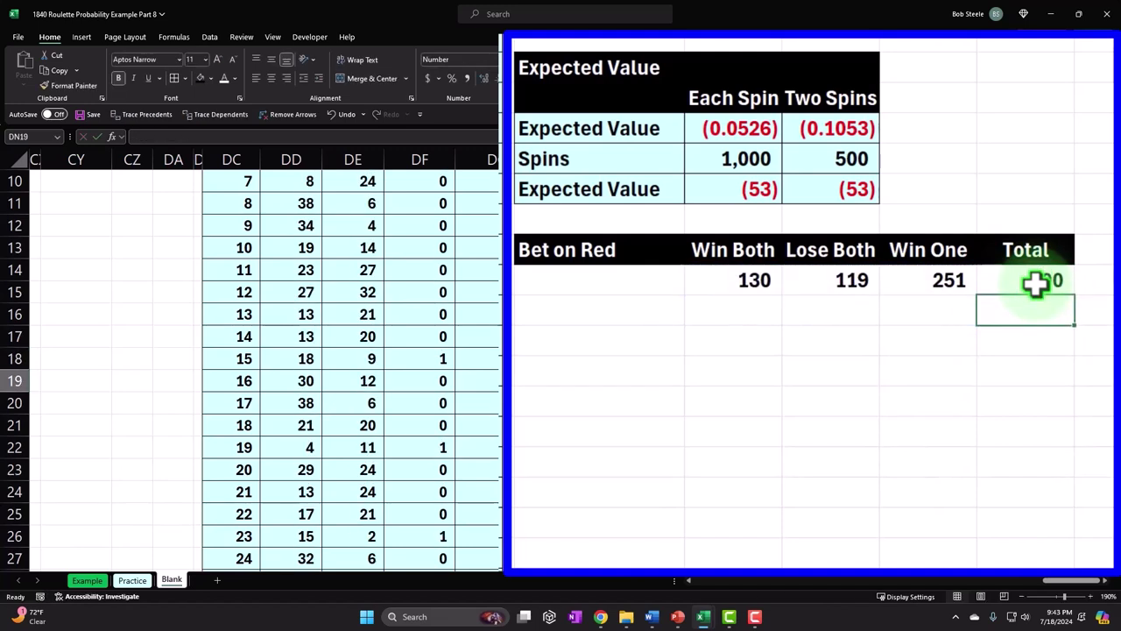
{"action": "key", "text": "Up"}
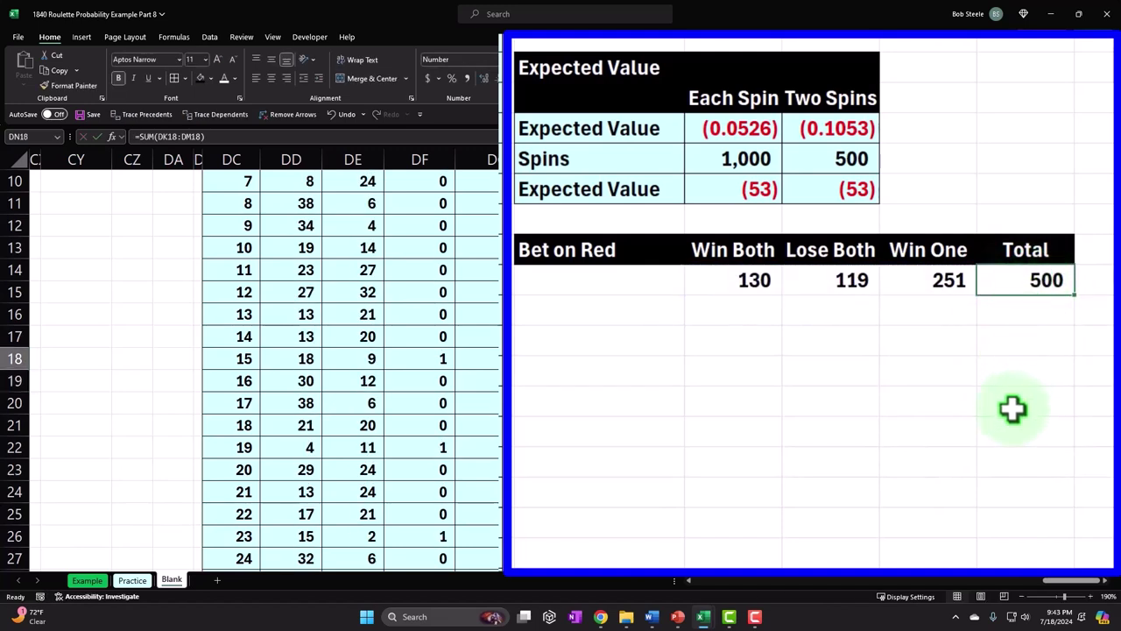
{"action": "scroll", "coordinate": [706, 368], "scroll_direction": "up", "scroll_amount": 2}
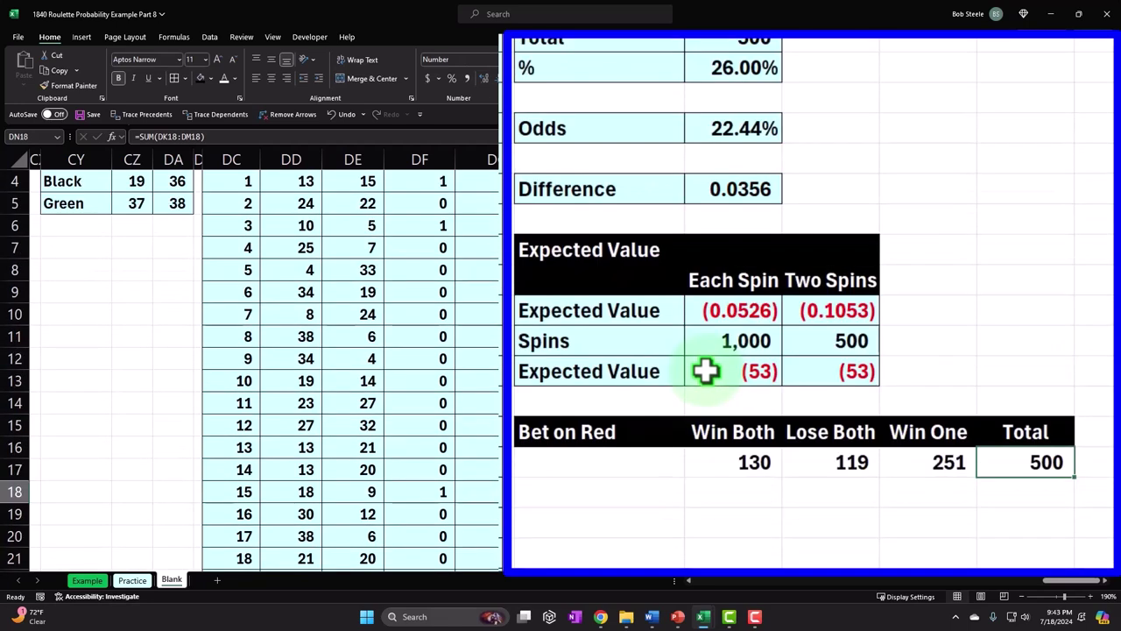
{"action": "scroll", "coordinate": [705, 377], "scroll_direction": "down", "scroll_amount": 1}
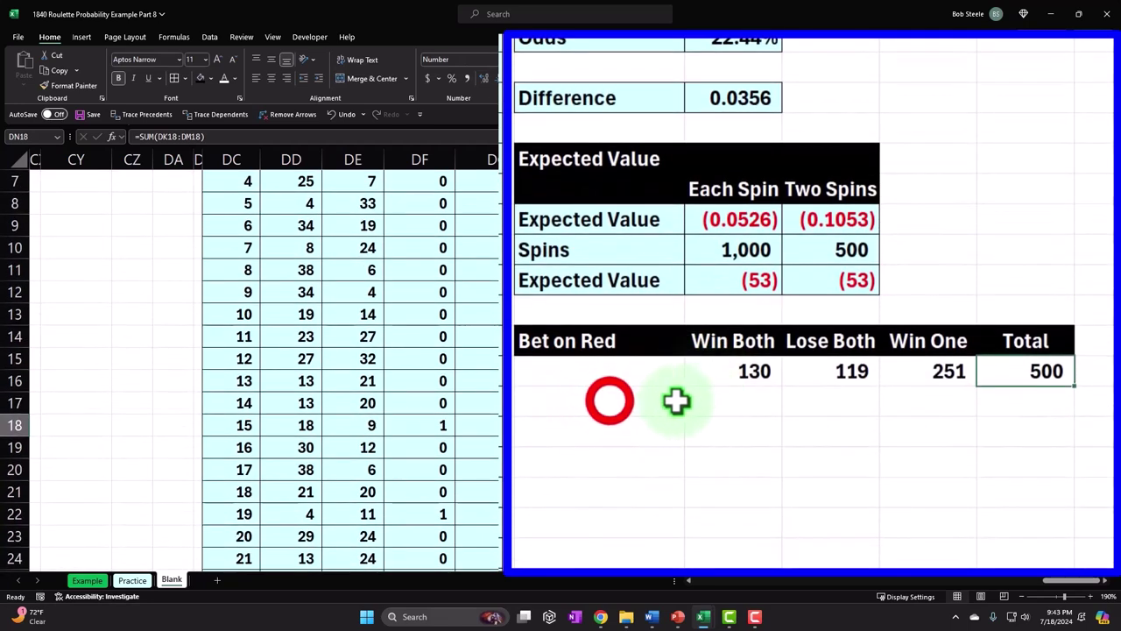
Step: Add a Pay out row in DJ19 with payouts 2, =-DK19 and 0 in DK19:DM19
{"action": "left_click", "coordinate": [611, 401]}
{"action": "type", "text": "Pay ou"}
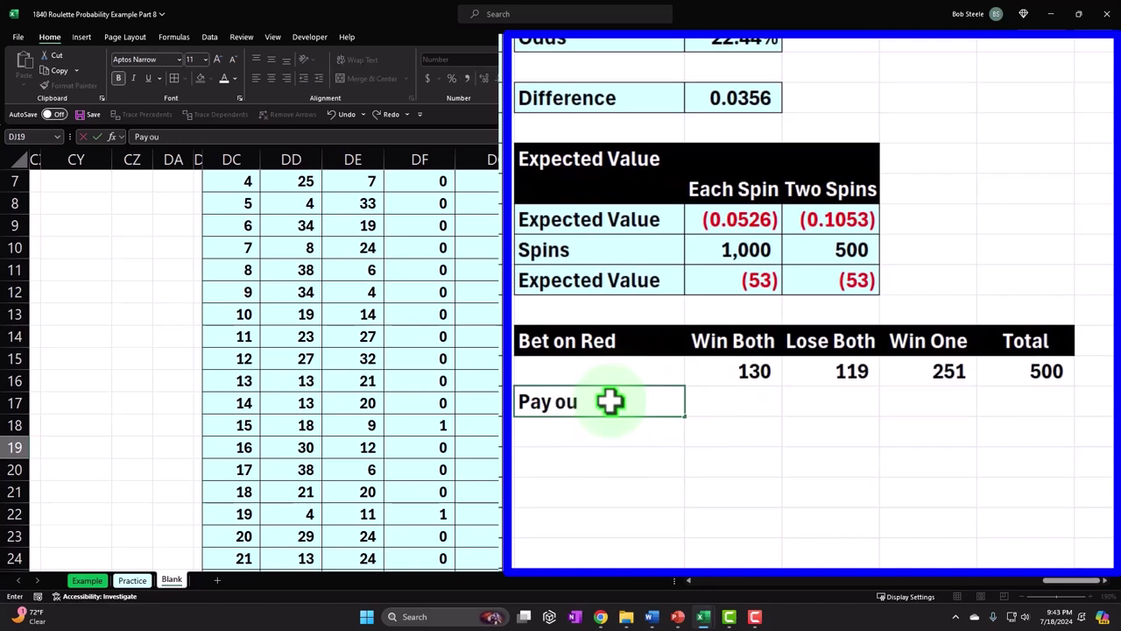
{"action": "type", "text": "t"}
{"action": "key", "text": "Tab"}
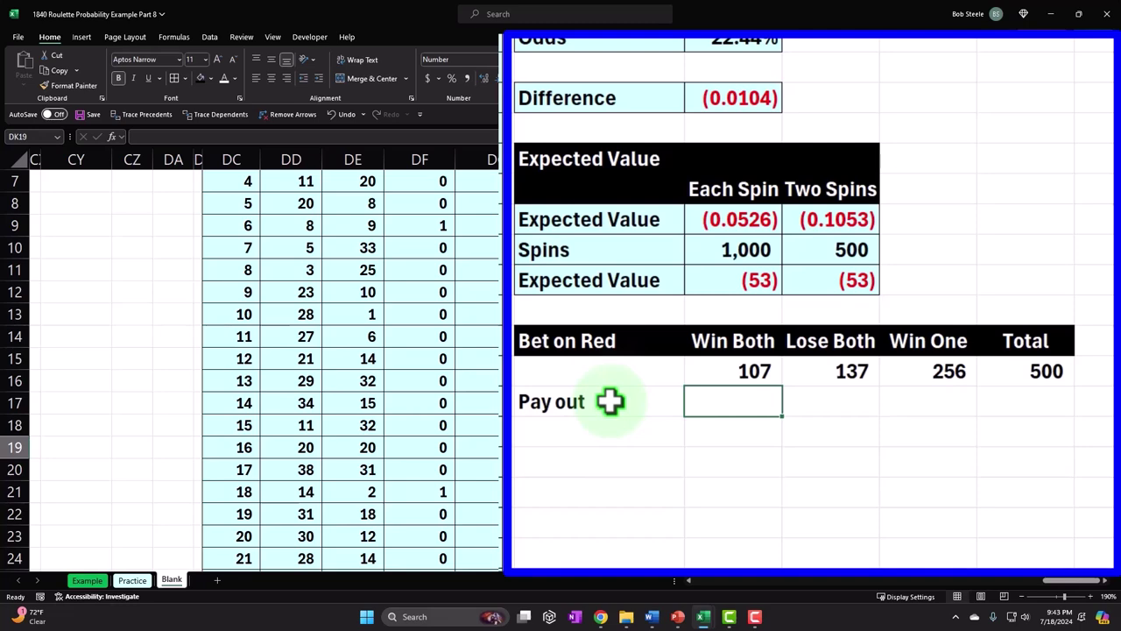
{"action": "type", "text": "2"}
{"action": "key", "text": "Return"}
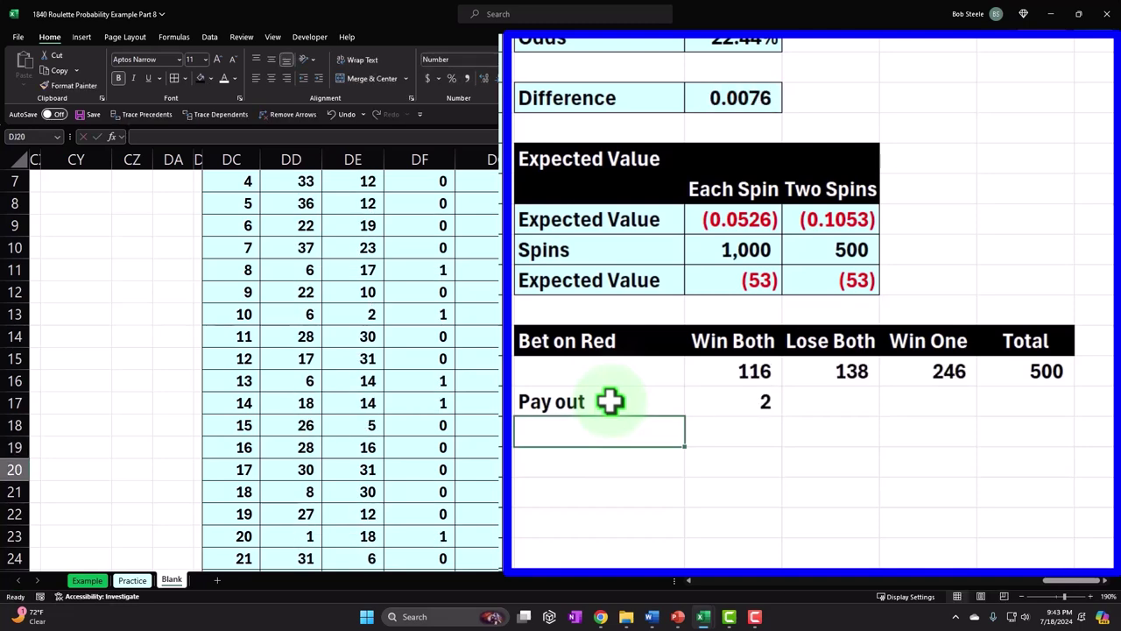
{"action": "key", "text": "Right"}
{"action": "key", "text": "Right"}
{"action": "key", "text": "Up"}
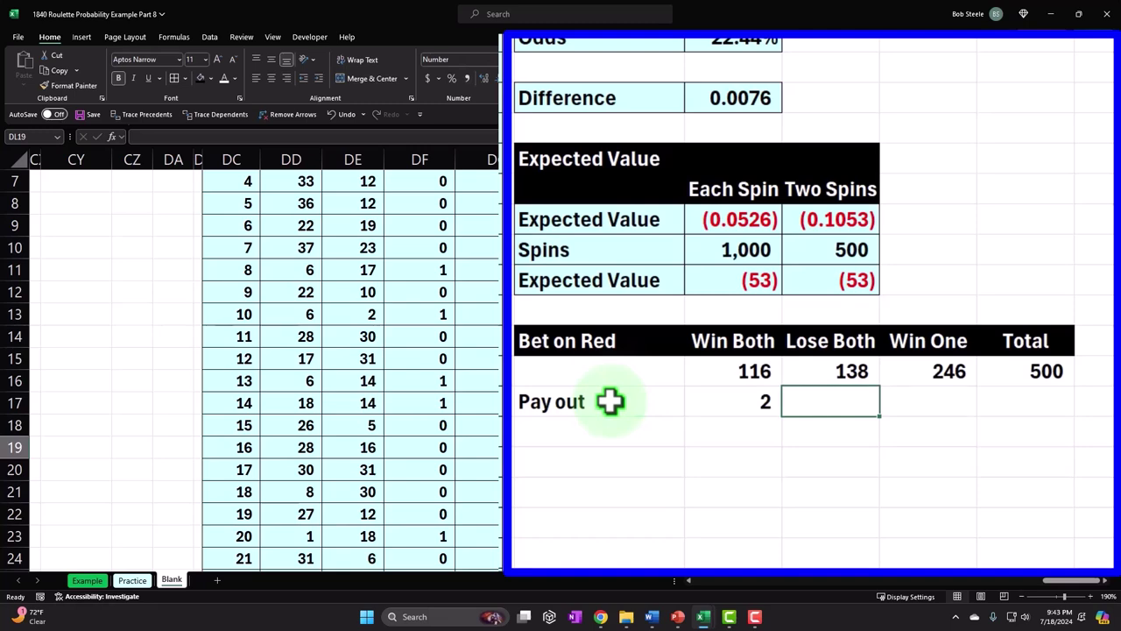
{"action": "type", "text": "-"}
{"action": "key", "text": "Left"}
{"action": "key", "text": "Return"}
{"action": "key", "text": "Right"}
{"action": "key", "text": "Up"}
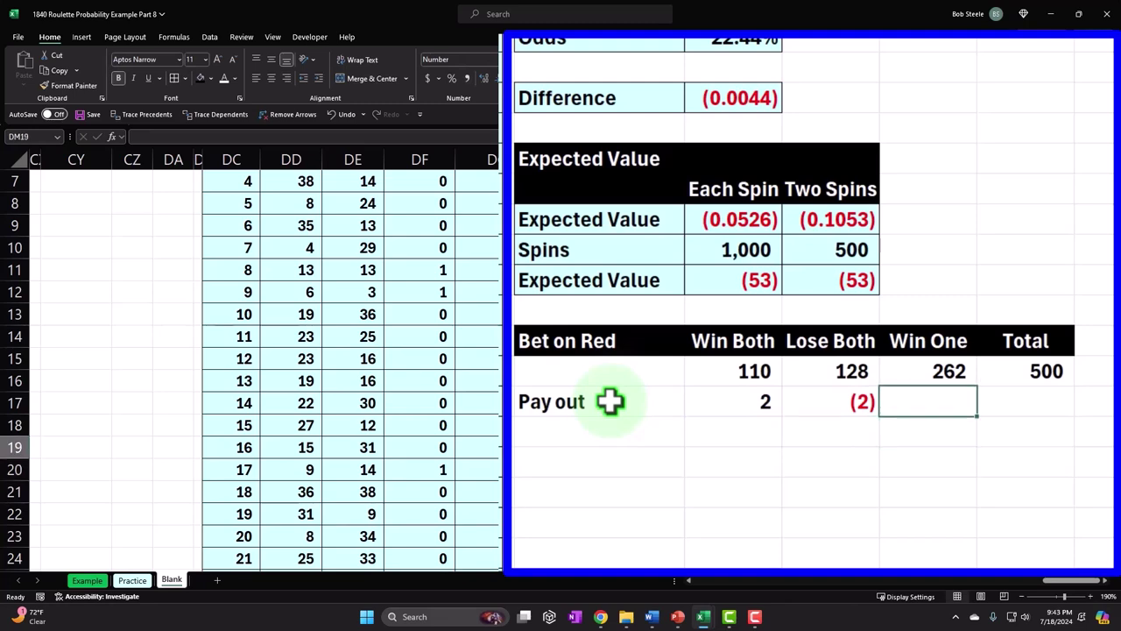
{"action": "type", "text": "0"}
{"action": "key", "text": "Return"}
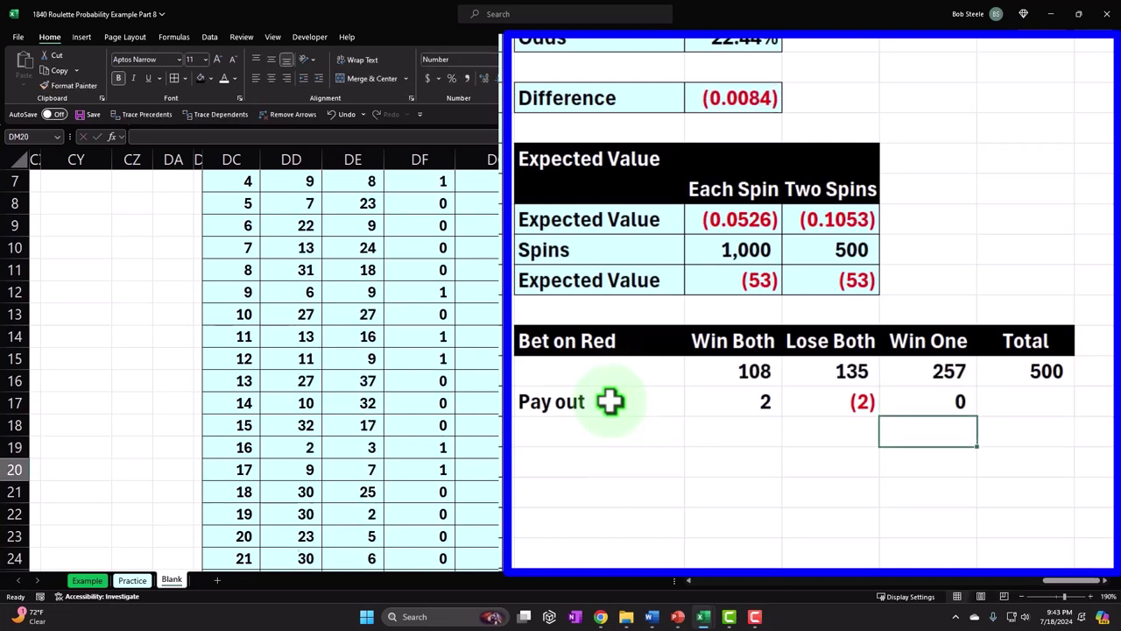
Step: Label DJ20 'Total' and begin a formula in DK20 referencing the Win Both count DK18
{"action": "key", "text": "Left"}
{"action": "key", "text": "Left"}
{"action": "key", "text": "Left"}
{"action": "type", "text": "total"}
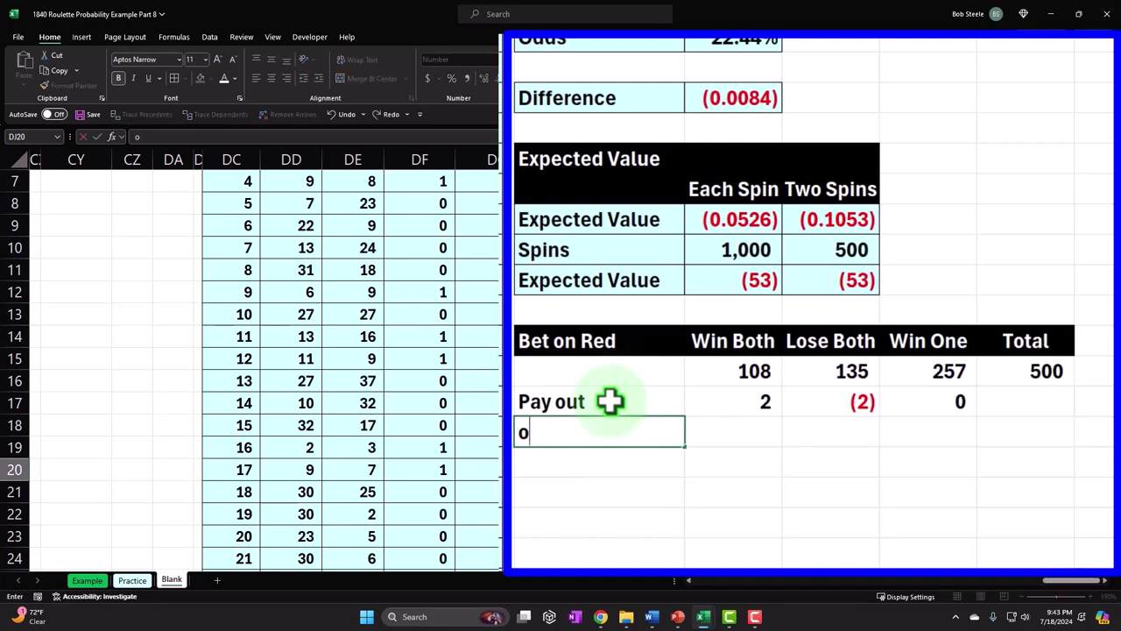
{"action": "key", "text": "Tab"}
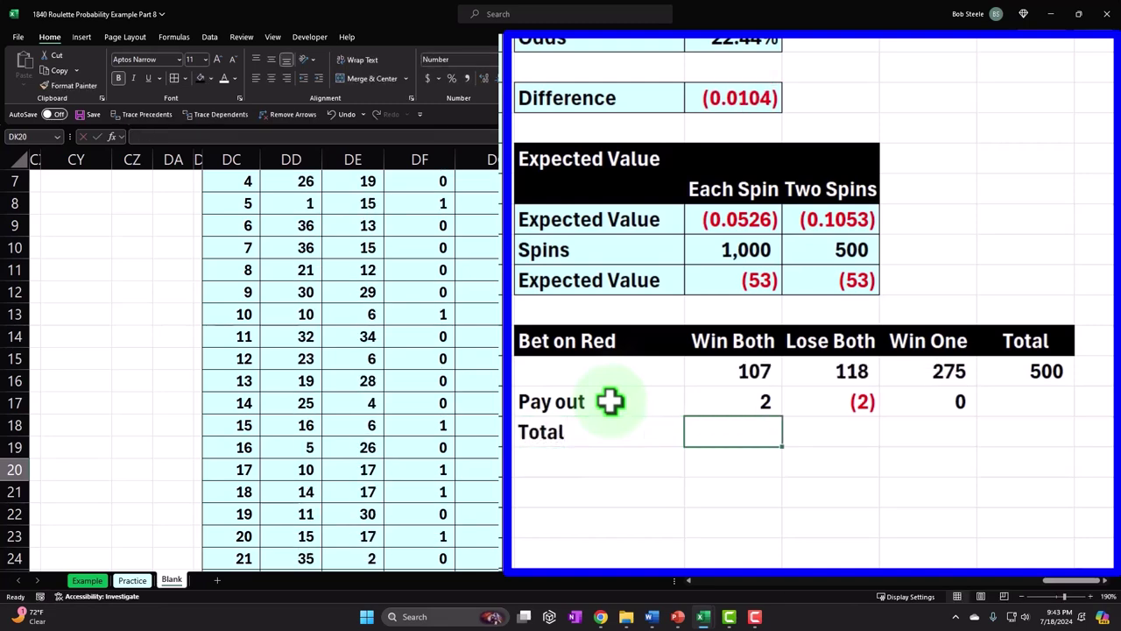
{"action": "type", "text": "="}
{"action": "key", "text": "Up"}
{"action": "key", "text": "Up"}
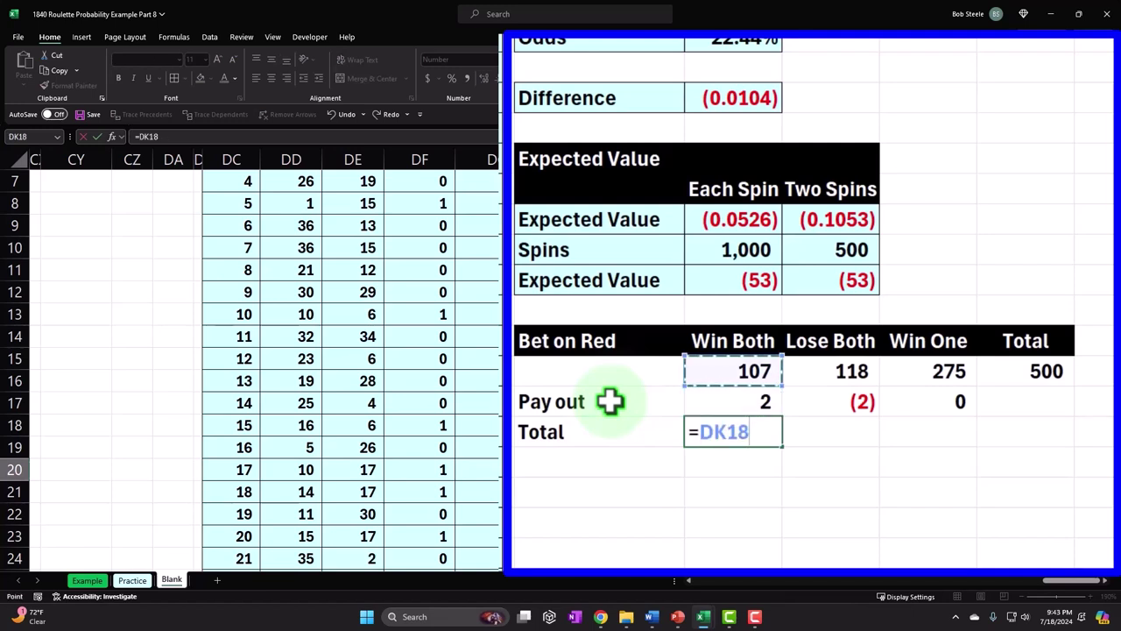
Step: Enter =DK18*DK19 in DK20 and fill it across to DM20, giving 214, (284) and 0
{"action": "type", "text": "*"}
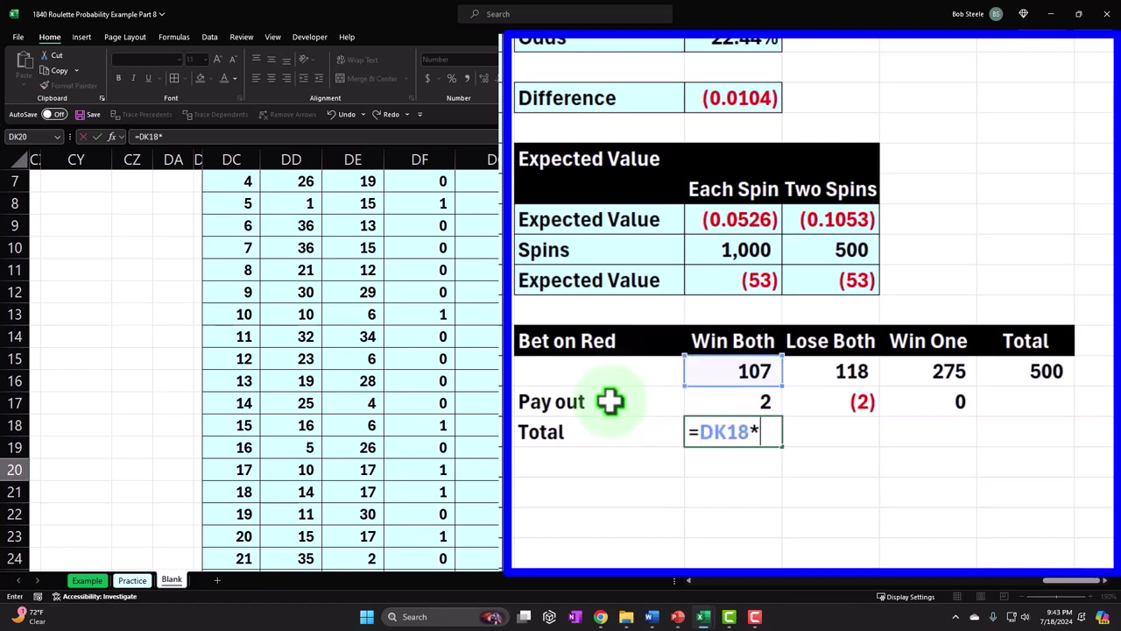
{"action": "key", "text": "Up"}
{"action": "key", "text": "Return"}
{"action": "left_click", "coordinate": [777, 443]}
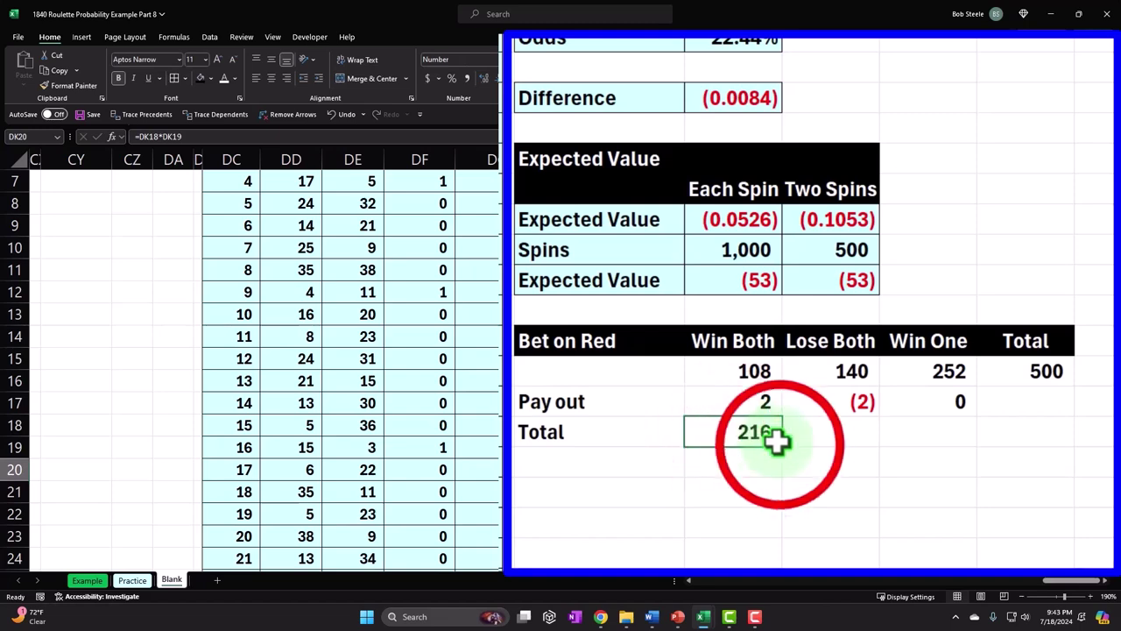
{"action": "left_click_drag", "start_coordinate": [780, 445], "coordinate": [977, 451]}
Step: Sum the three products with =SUM(DK20:DM20) in DN20 for a net (70)
{"action": "left_click", "coordinate": [1049, 428]}
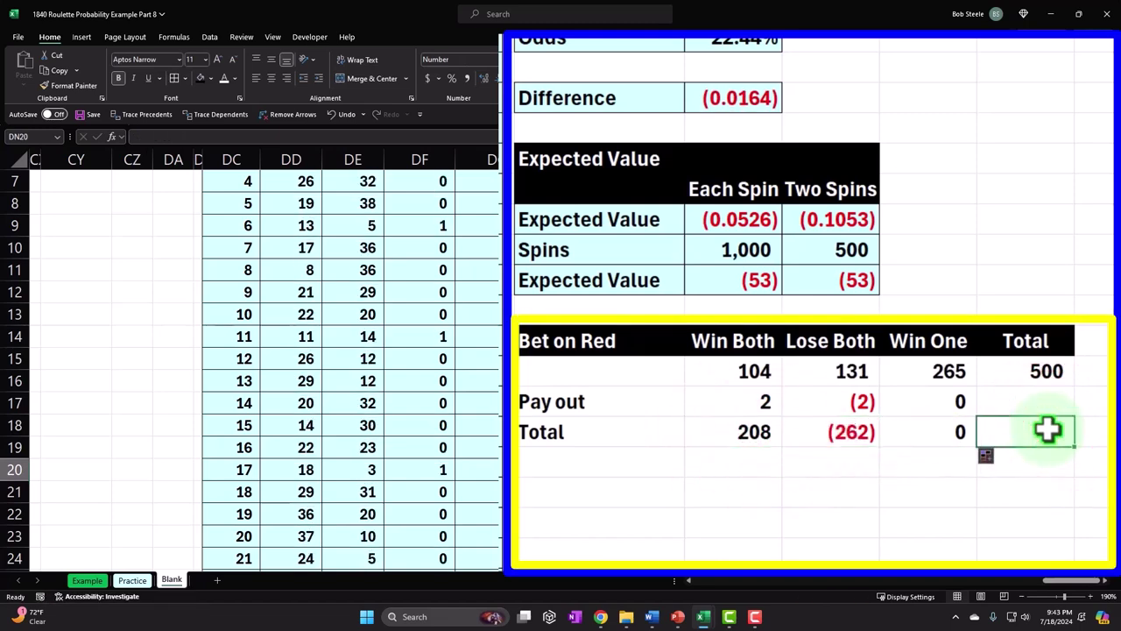
{"action": "type", "text": "=sum("}
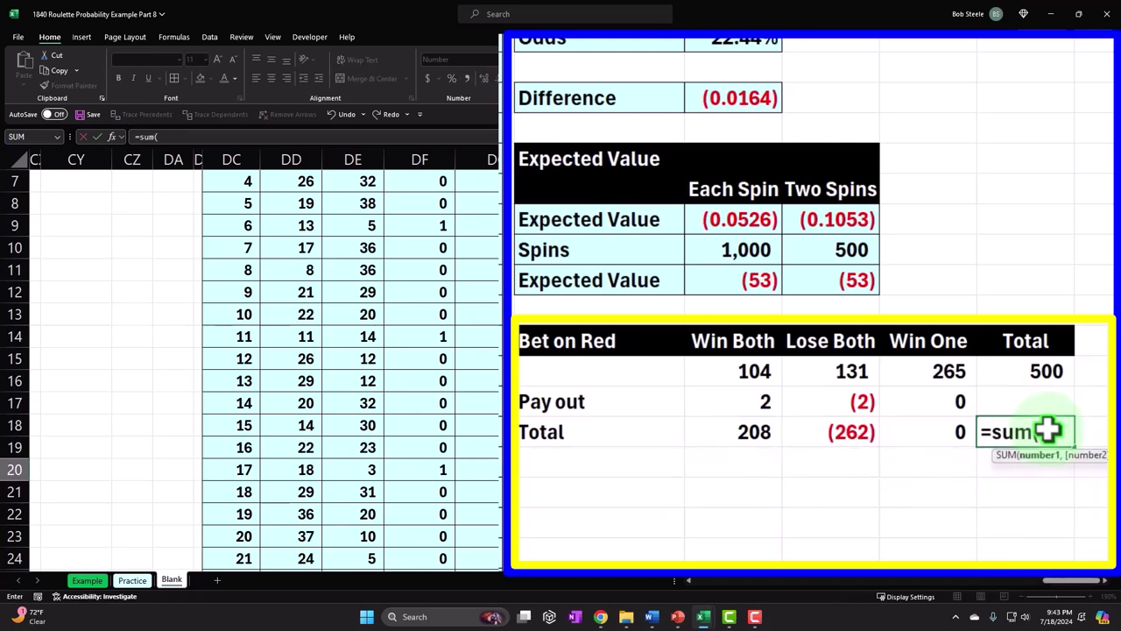
{"action": "key", "text": "Left"}
{"action": "key", "text": "shift+Left"}
{"action": "key", "text": "shift+Left"}
{"action": "key", "text": "shift+Left"}
{"action": "key", "text": "shift+Right"}
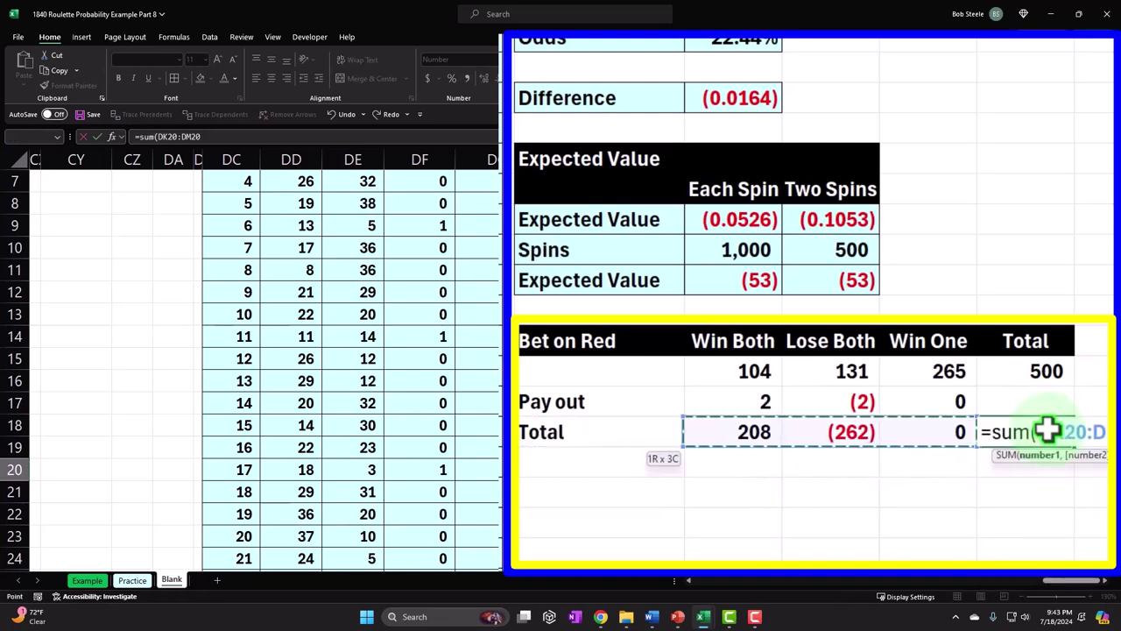
{"action": "key", "text": "Return"}
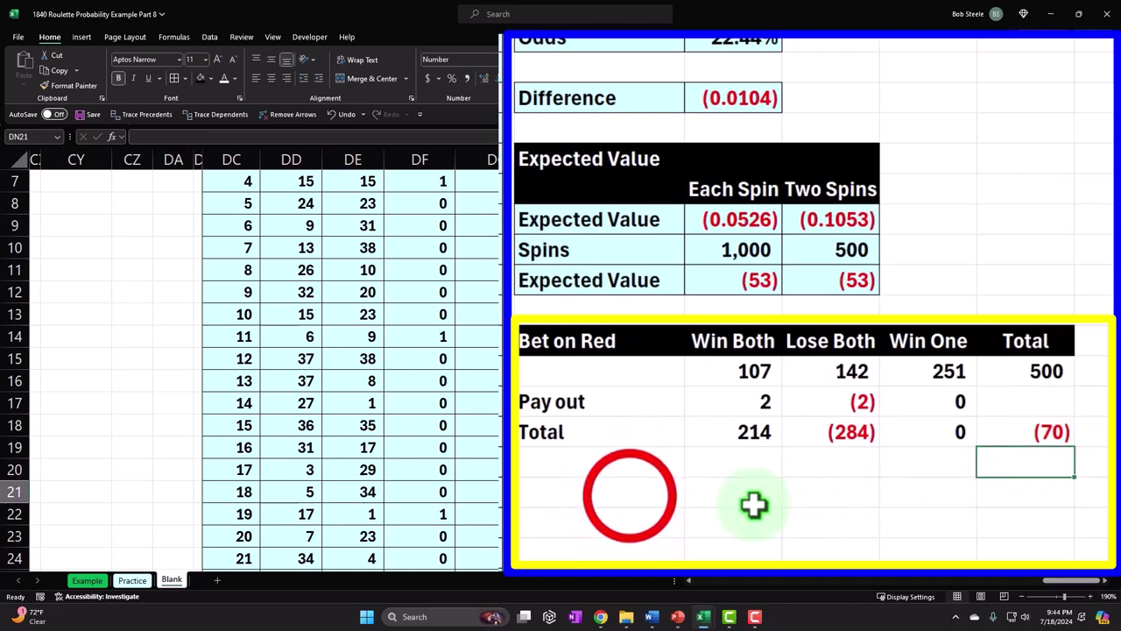
Step: Add a Difference row below the Bet on Red table with formula =DL15-DN20
{"action": "left_click", "coordinate": [631, 496]}
{"action": "type", "text": "Diff"}
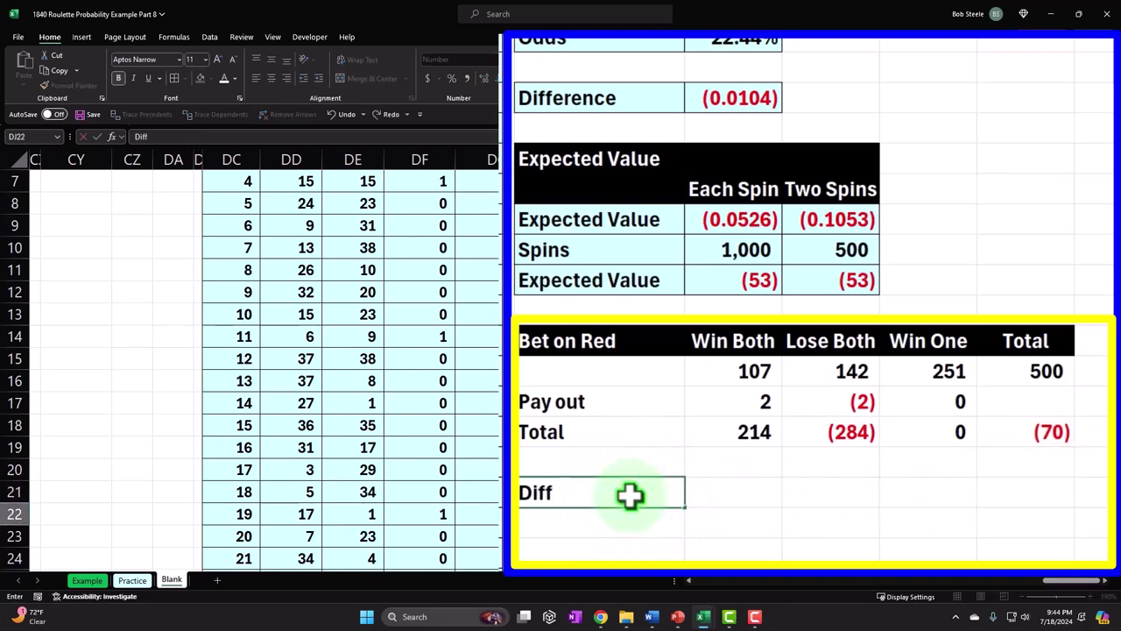
{"action": "type", "text": "erence"}
{"action": "key", "text": "Tab"}
{"action": "key", "text": "Tab"}
{"action": "key", "text": "Tab"}
{"action": "key", "text": "Tab"}
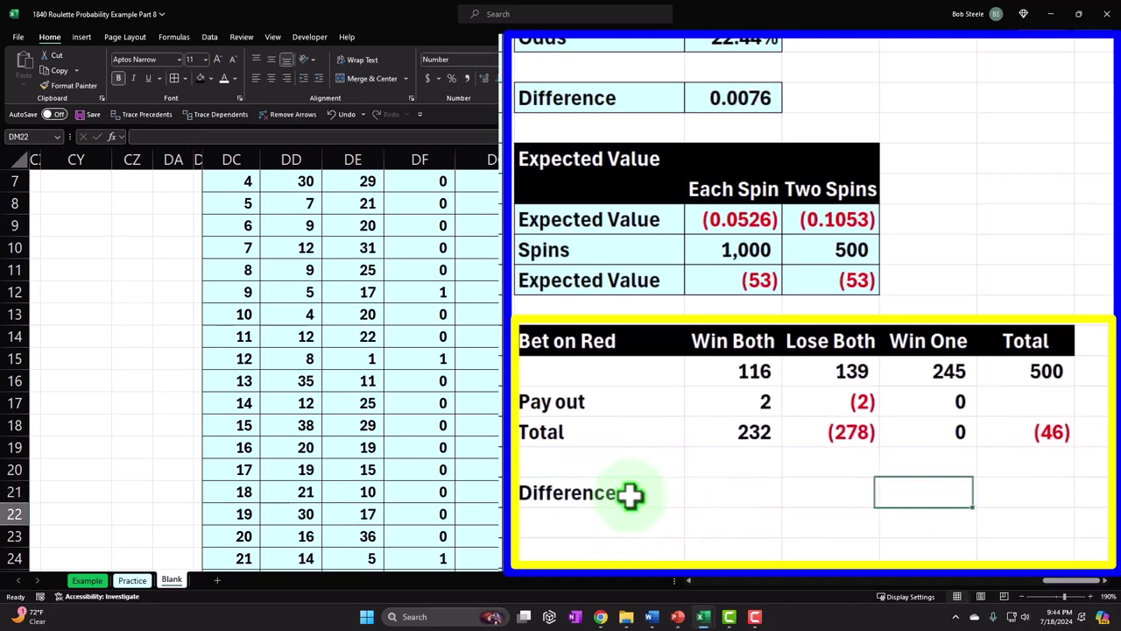
{"action": "type", "text": "="}
{"action": "key", "text": "Up"}
{"action": "key", "text": "Up"}
{"action": "key", "text": "Up"}
{"action": "key", "text": "Up"}
{"action": "key", "text": "Up"}
{"action": "key", "text": "Up"}
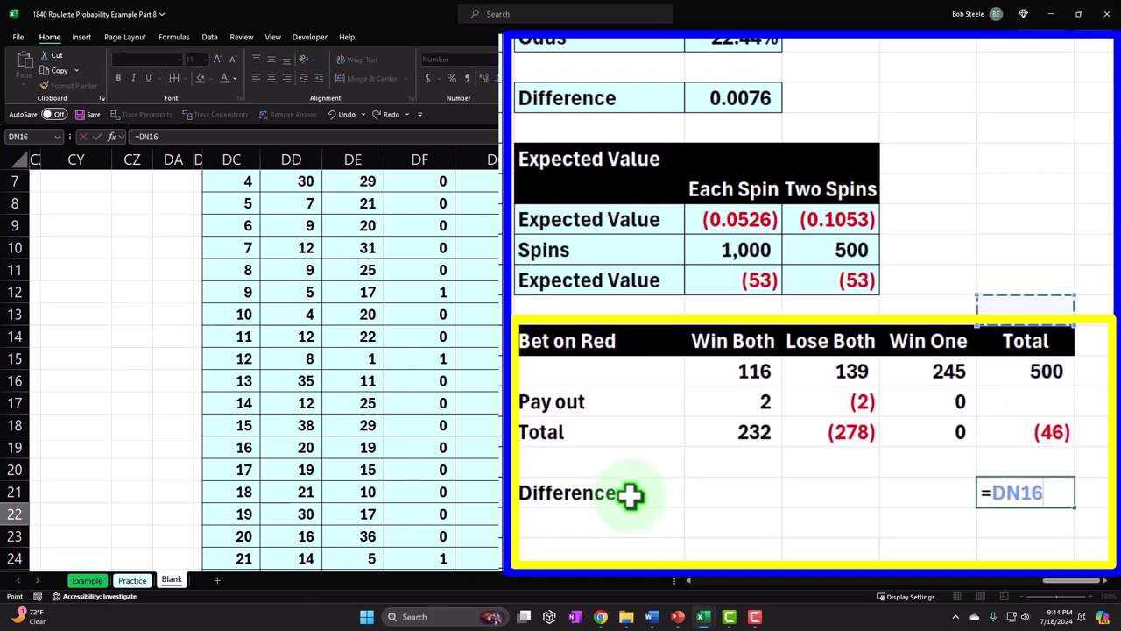
{"action": "key", "text": "Left"}
{"action": "key", "text": "Left"}
{"action": "key", "text": "Up"}
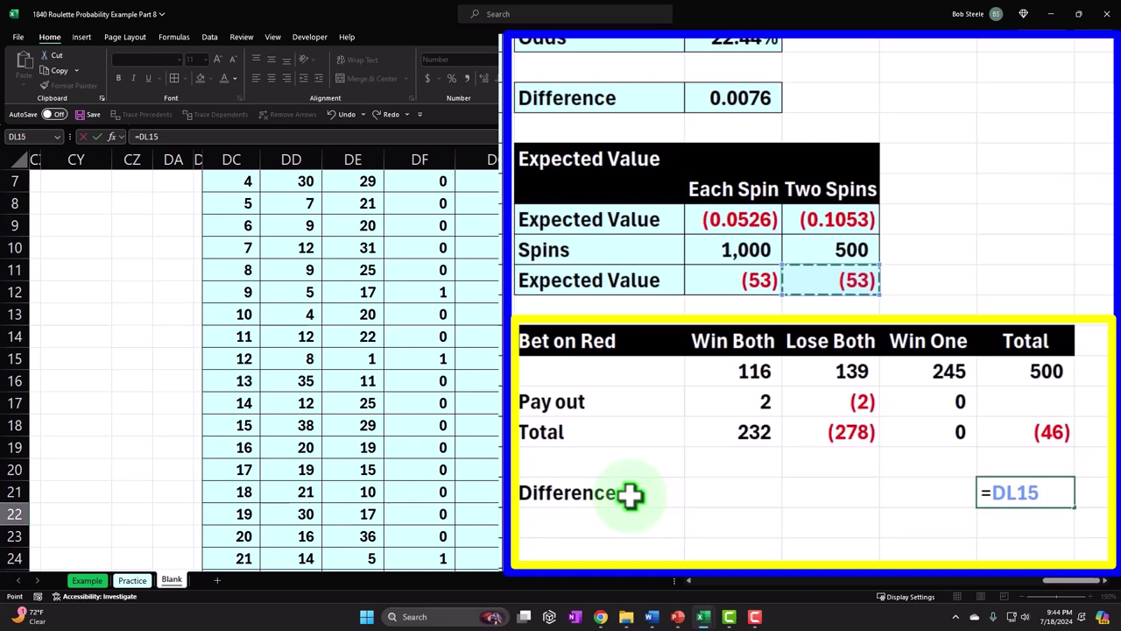
{"action": "type", "text": "-"}
{"action": "key", "text": "Up"}
{"action": "key", "text": "Up"}
{"action": "key", "text": "Return"}
{"action": "key", "text": "Up"}
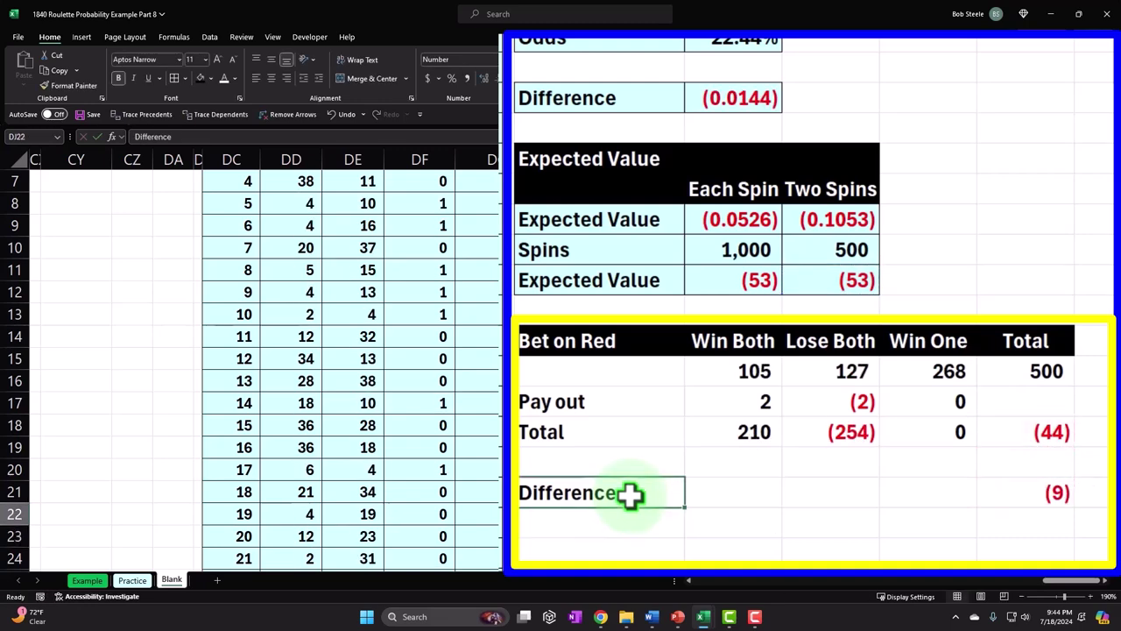
{"action": "key", "text": "Right"}
{"action": "key", "text": "Right"}
{"action": "key", "text": "Right"}
{"action": "key", "text": "Right"}
Step: Recommit the Difference formula several times to rerun the simulation, ending at (7)
{"action": "left_click", "coordinate": [1049, 492]}
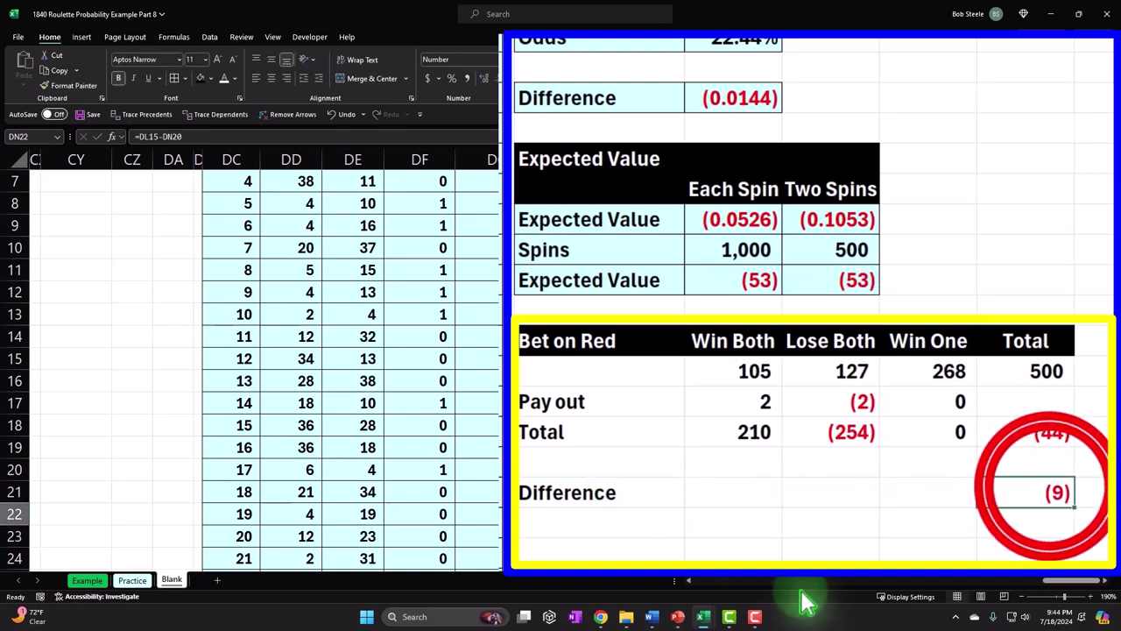
{"action": "double_click", "coordinate": [1049, 493]}
{"action": "key", "text": "Return"}
{"action": "left_click", "coordinate": [1048, 492]}
{"action": "double_click", "coordinate": [1049, 492]}
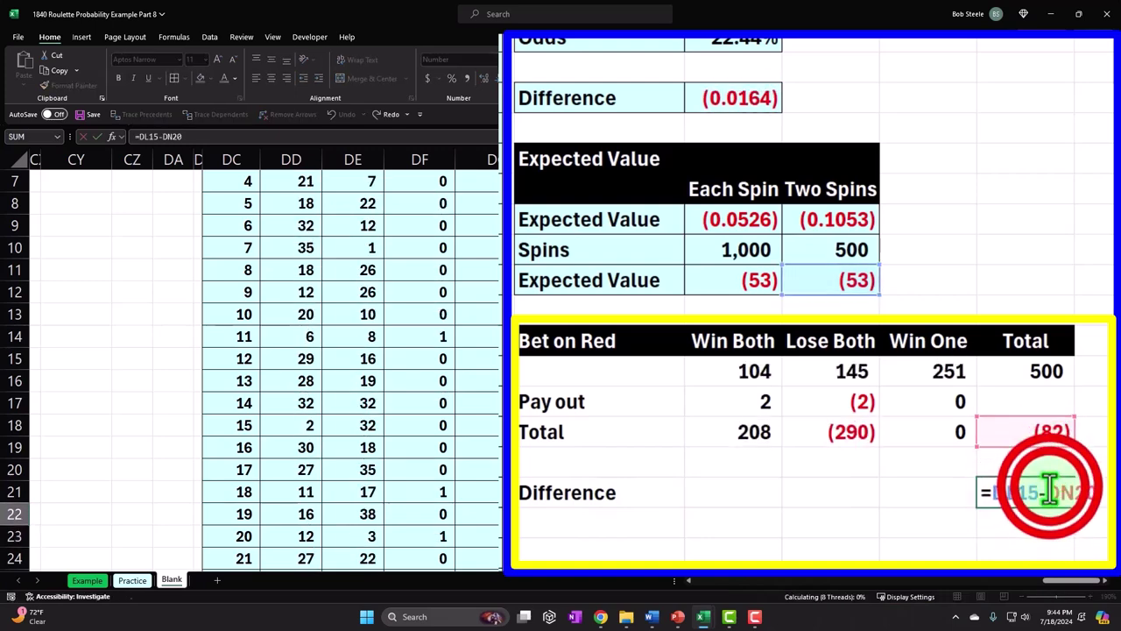
{"action": "key", "text": "Return"}
{"action": "left_click", "coordinate": [1049, 492]}
{"action": "double_click", "coordinate": [1048, 492]}
{"action": "key", "text": "Return"}
{"action": "left_click", "coordinate": [1050, 492]}
{"action": "double_click", "coordinate": [1051, 492]}
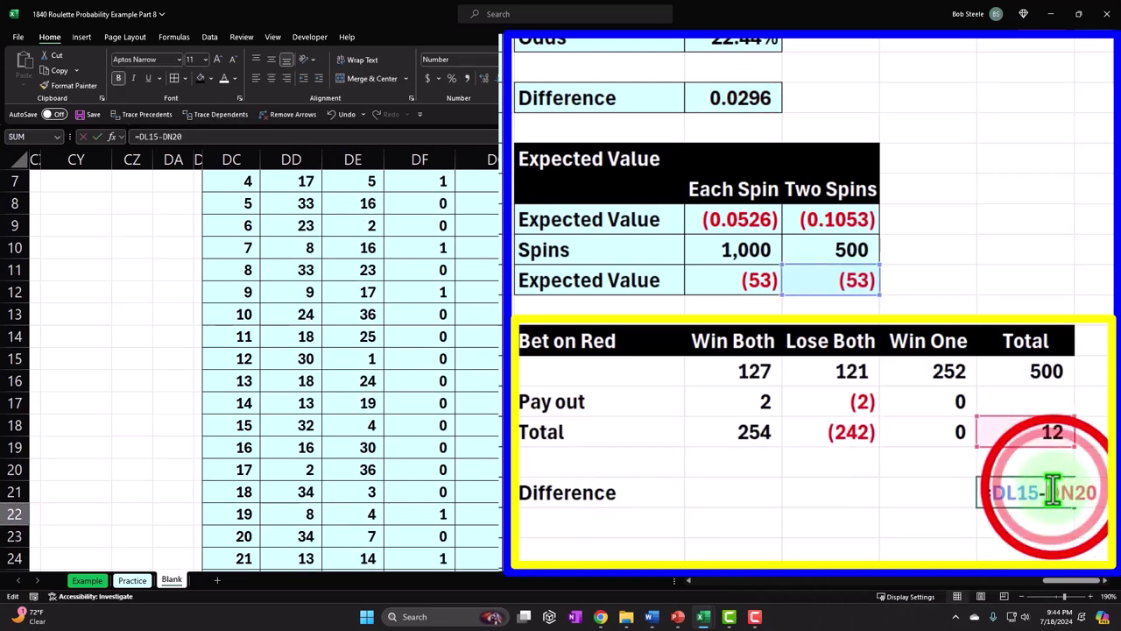
{"action": "key", "text": "Return"}
{"action": "left_click", "coordinate": [1049, 492]}
{"action": "double_click", "coordinate": [1051, 492]}
{"action": "key", "text": "Return"}
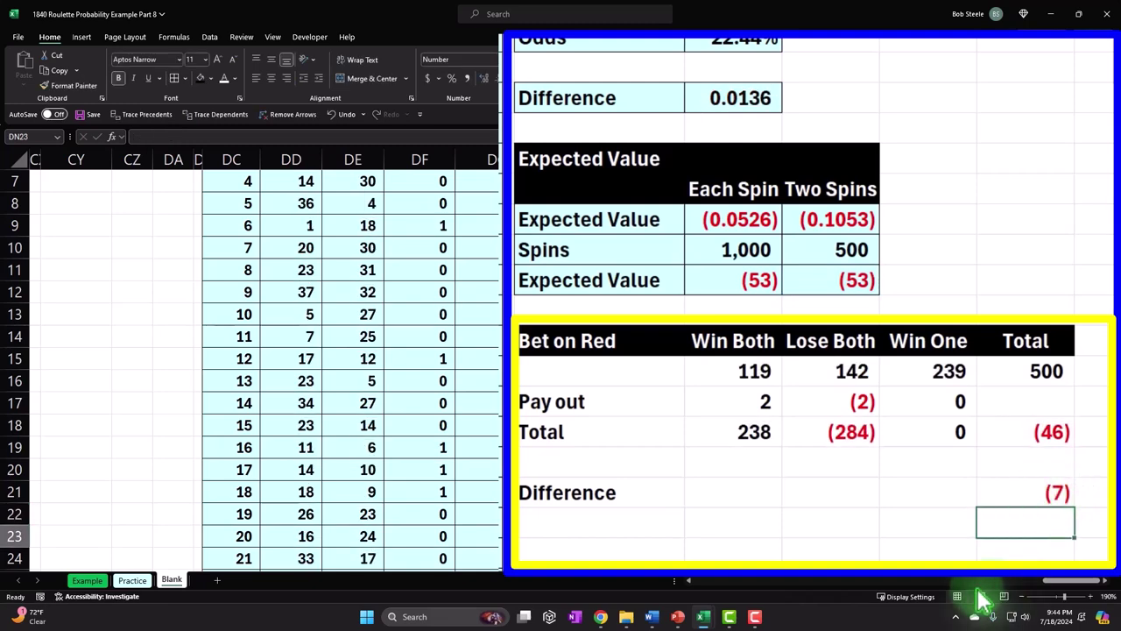
Step: Shade the Bet on Red count, Pay out and Total rows and the Difference row light blue
{"action": "left_click_drag", "start_coordinate": [629, 378], "coordinate": [989, 433]}
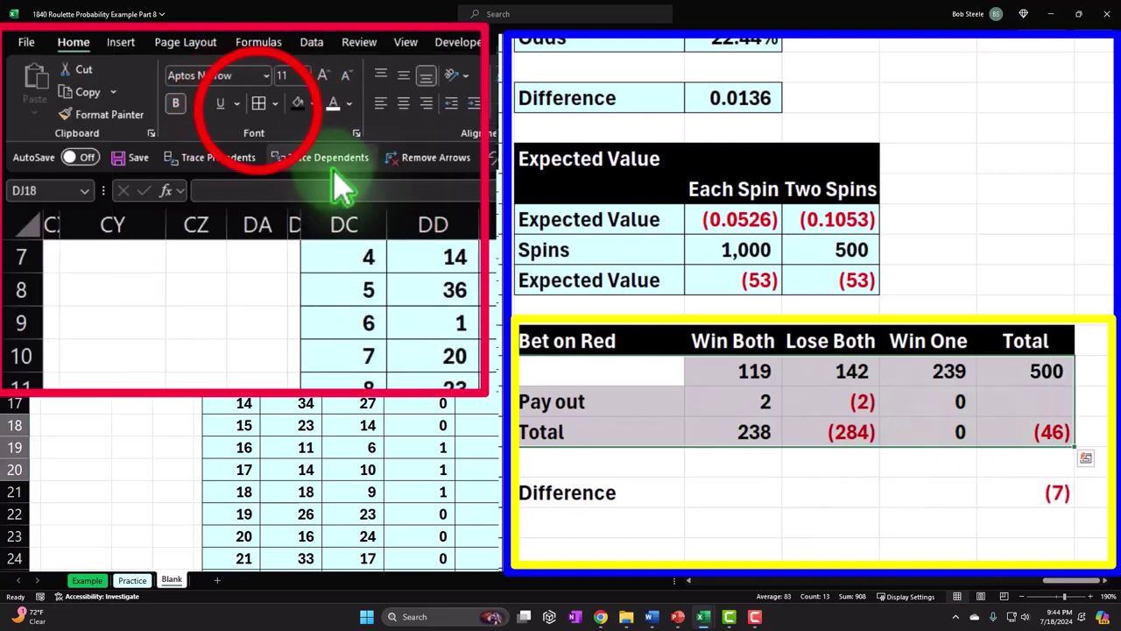
{"action": "left_click", "coordinate": [313, 104]}
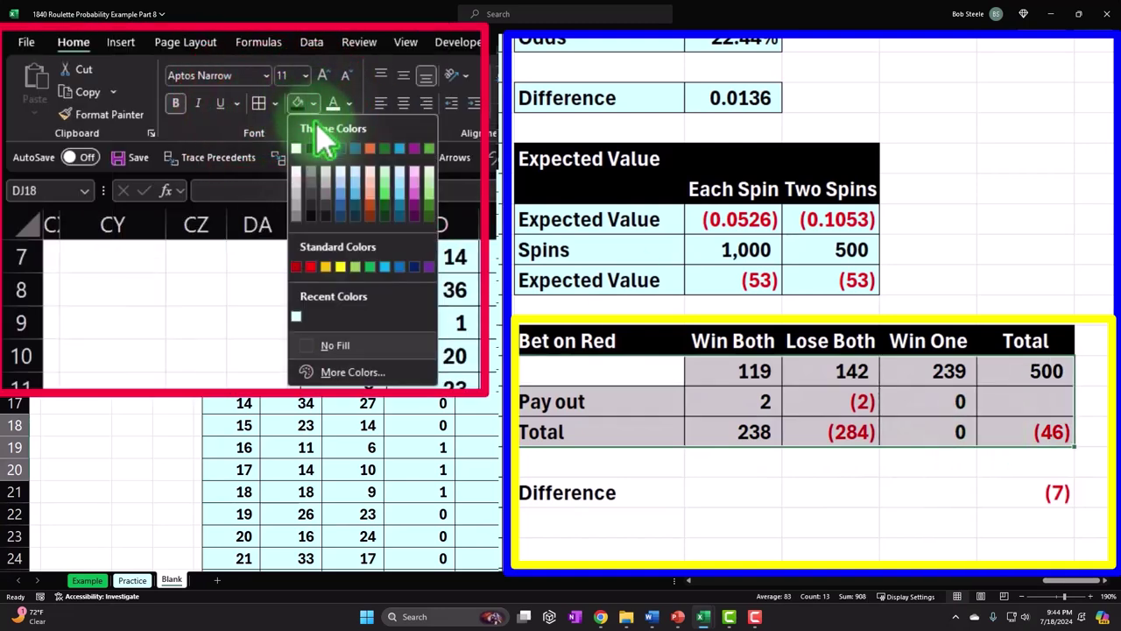
{"action": "left_click", "coordinate": [296, 317]}
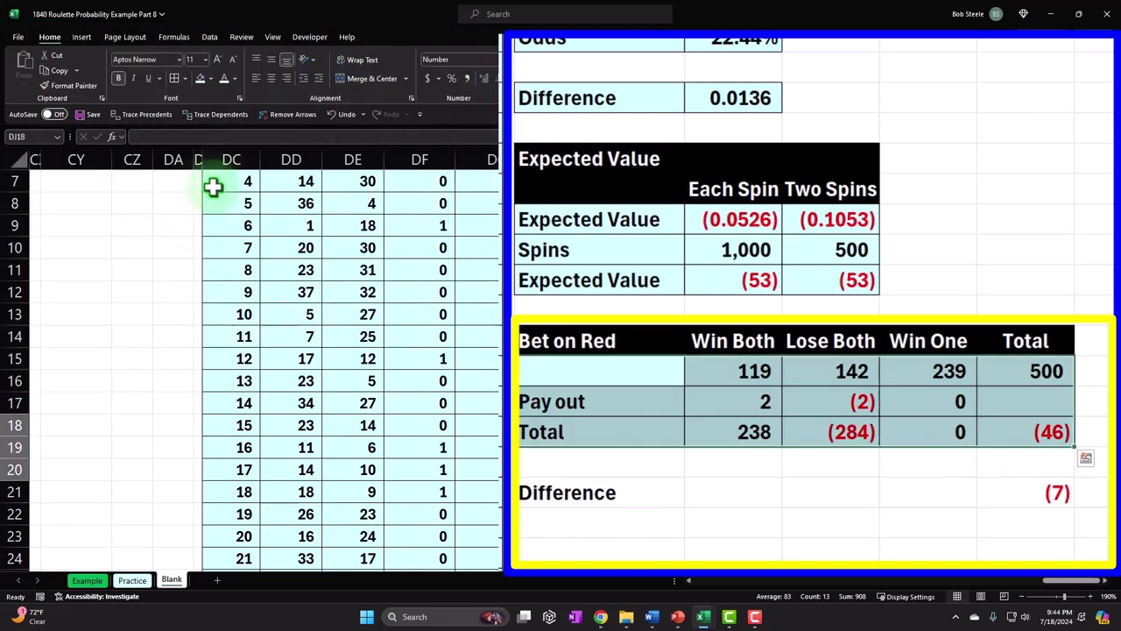
{"action": "left_click_drag", "start_coordinate": [613, 493], "coordinate": [1031, 500]}
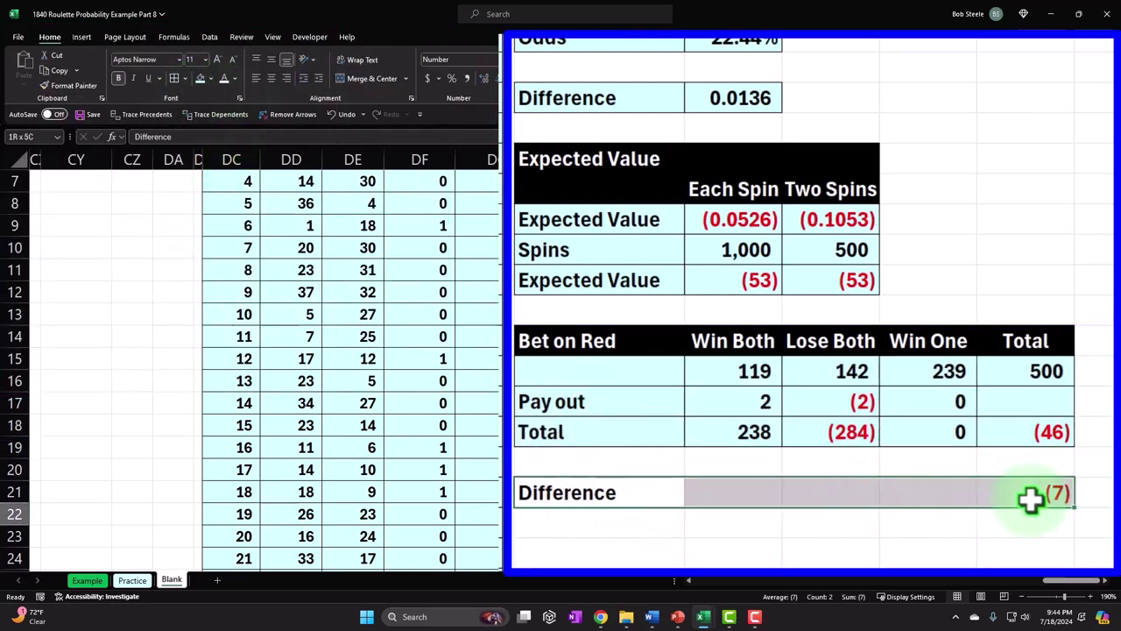
{"action": "left_click", "coordinate": [194, 77]}
{"action": "scroll", "coordinate": [726, 281], "scroll_direction": "down", "scroll_amount": 1}
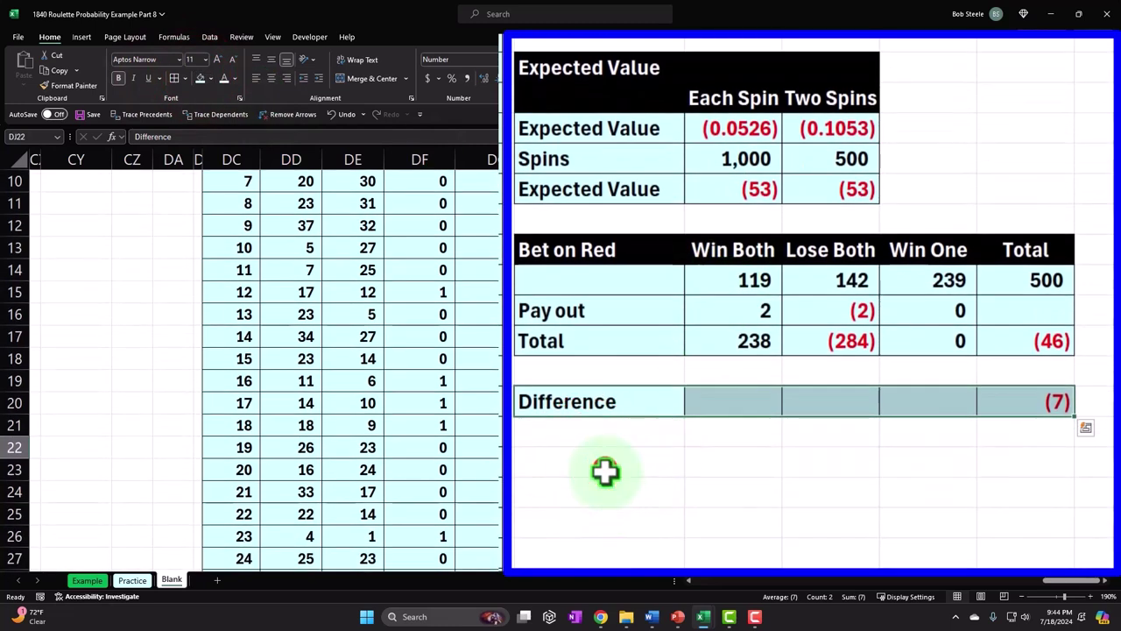
{"action": "left_click", "coordinate": [605, 470]}
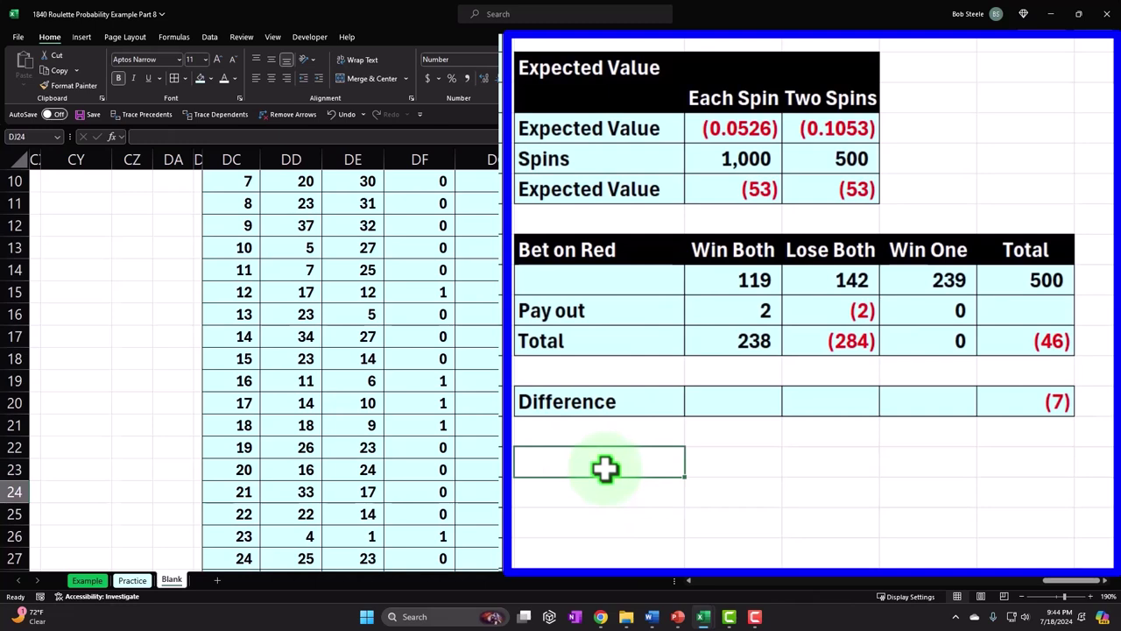
Step: Type the headers Bet on Red, Win, Lose and Total across row 24
{"action": "type", "text": "Bet"}
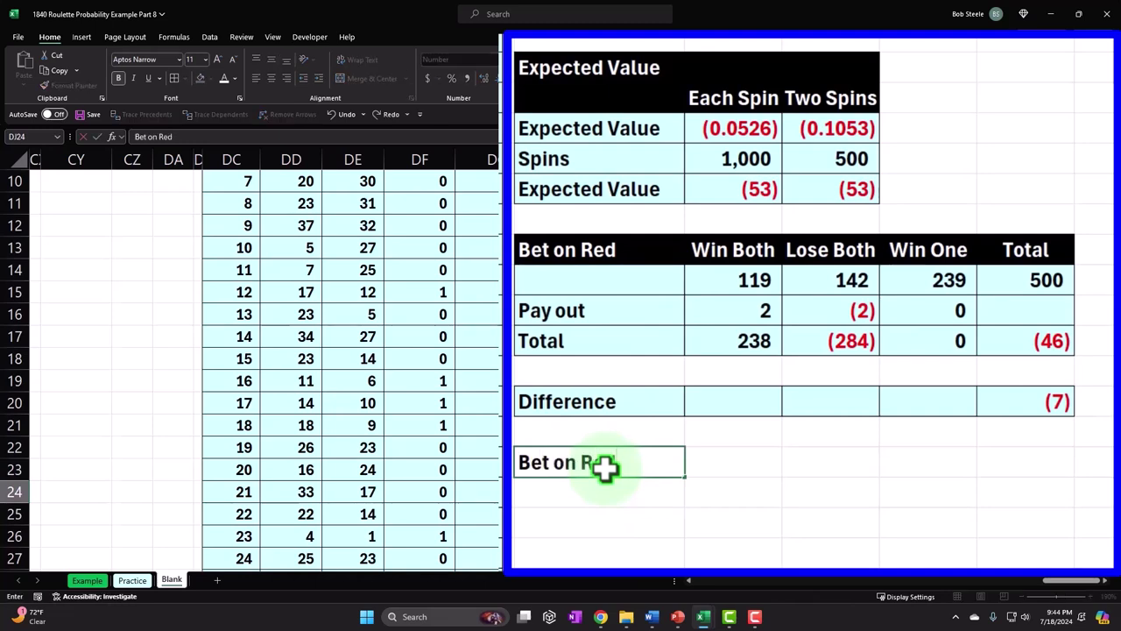
{"action": "type", "text": " on Red"}
{"action": "key", "text": "Tab"}
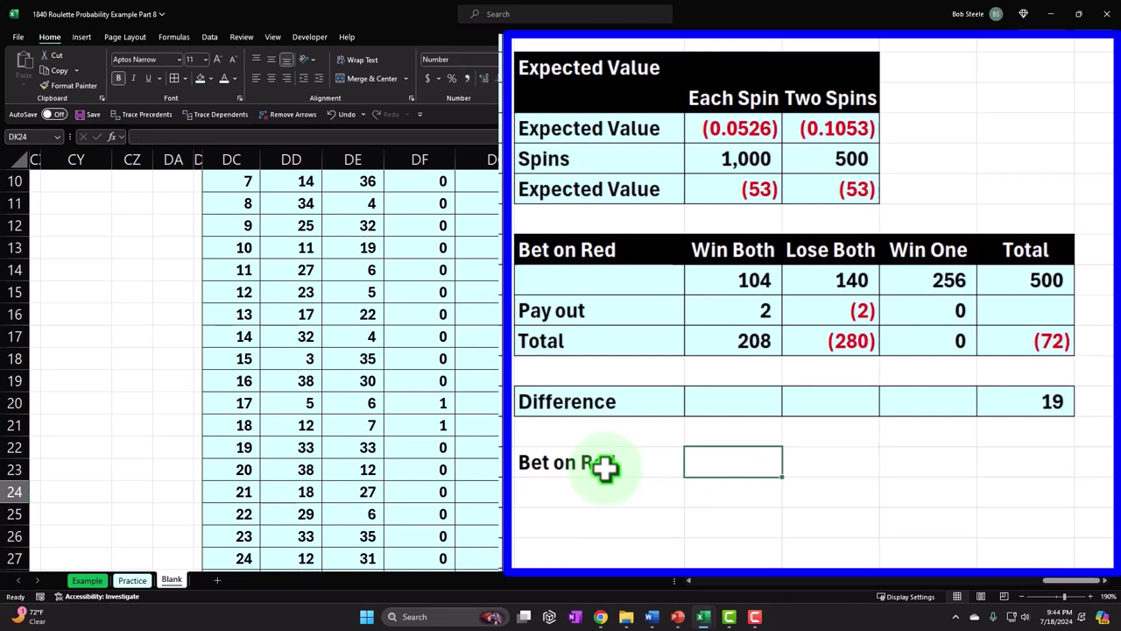
{"action": "type", "text": "Win"}
{"action": "key", "text": "Tab"}
{"action": "type", "text": "S"}
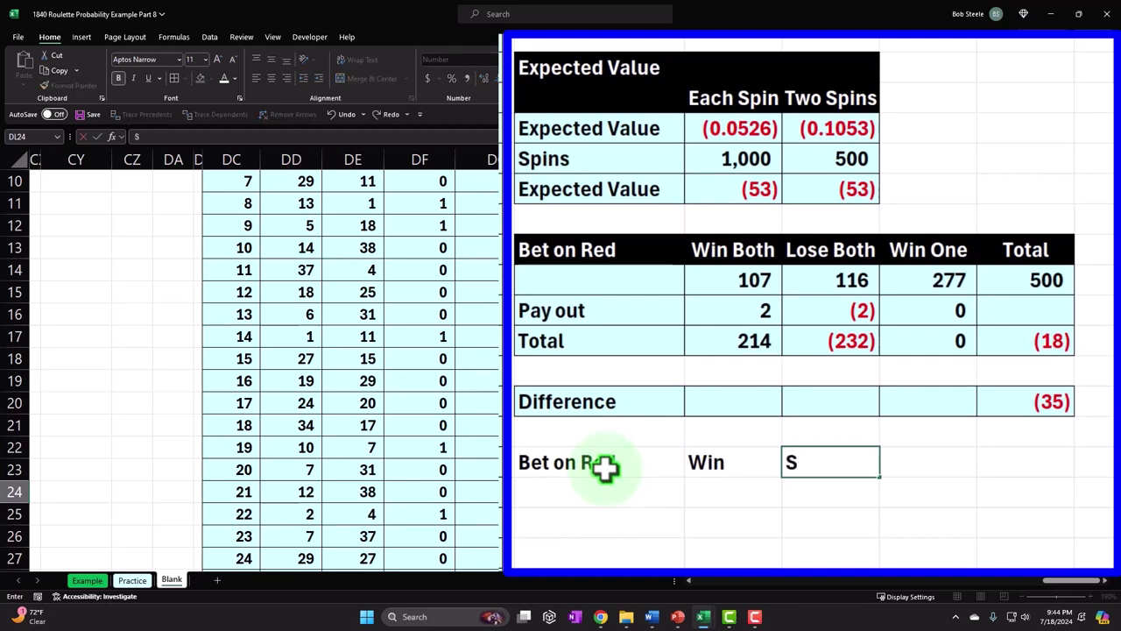
{"action": "type", "text": "o"}
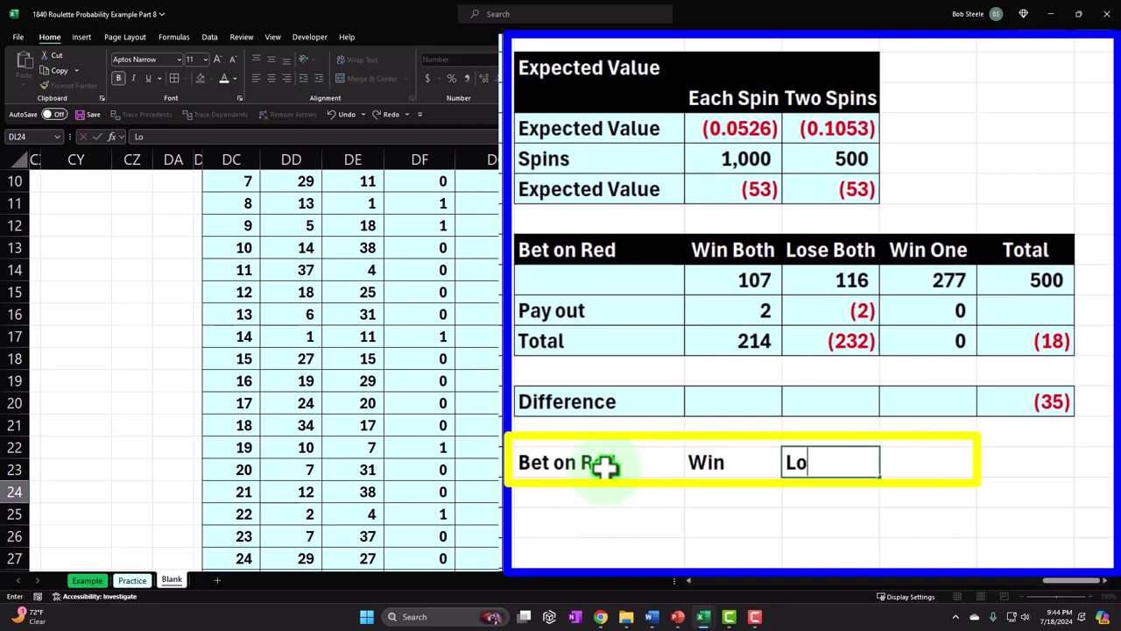
{"action": "type", "text": "le"}
{"action": "key", "text": "Tab"}
{"action": "type", "text": "Tota"}
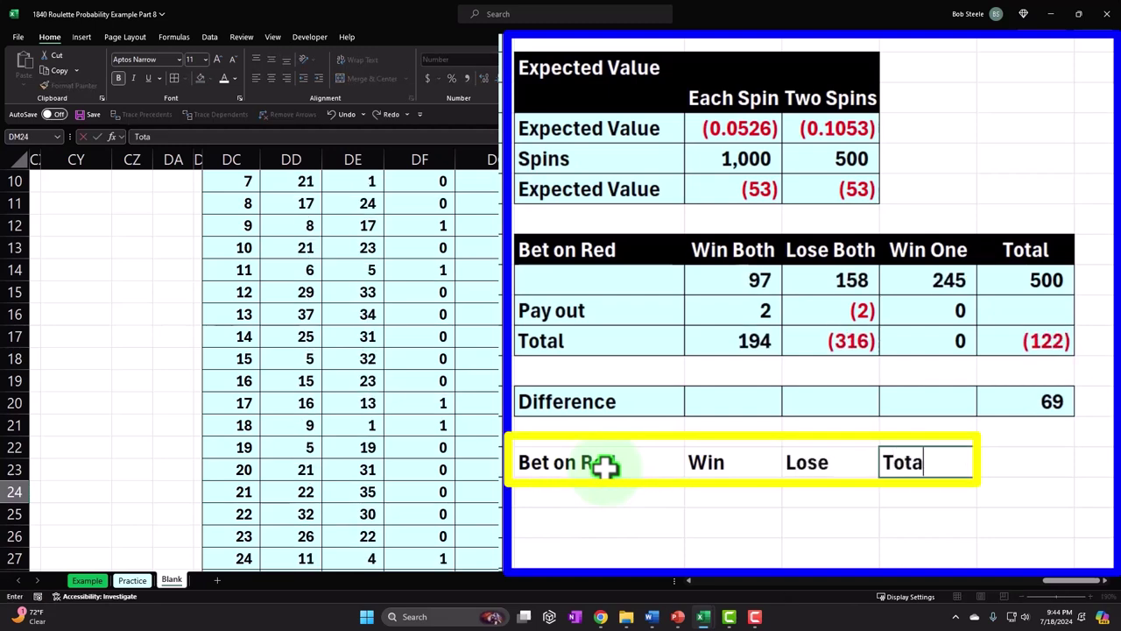
{"action": "key", "text": "Return"}
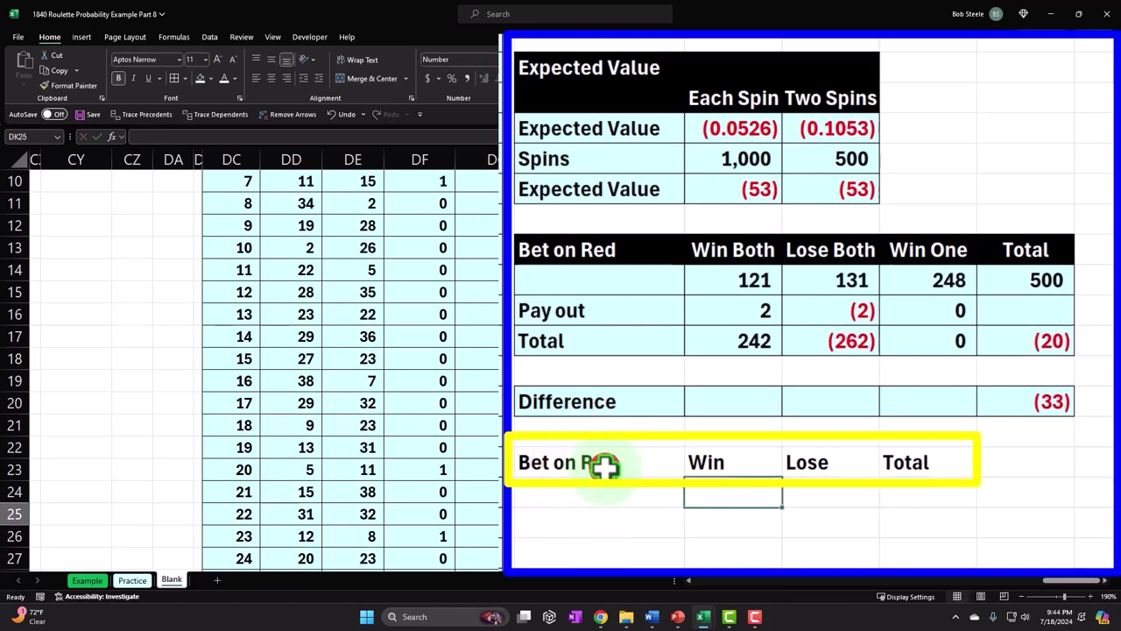
Step: Give the header row a black fill with white text and centre Win, Lose and Total
{"action": "left_click_drag", "start_coordinate": [604, 467], "coordinate": [893, 462]}
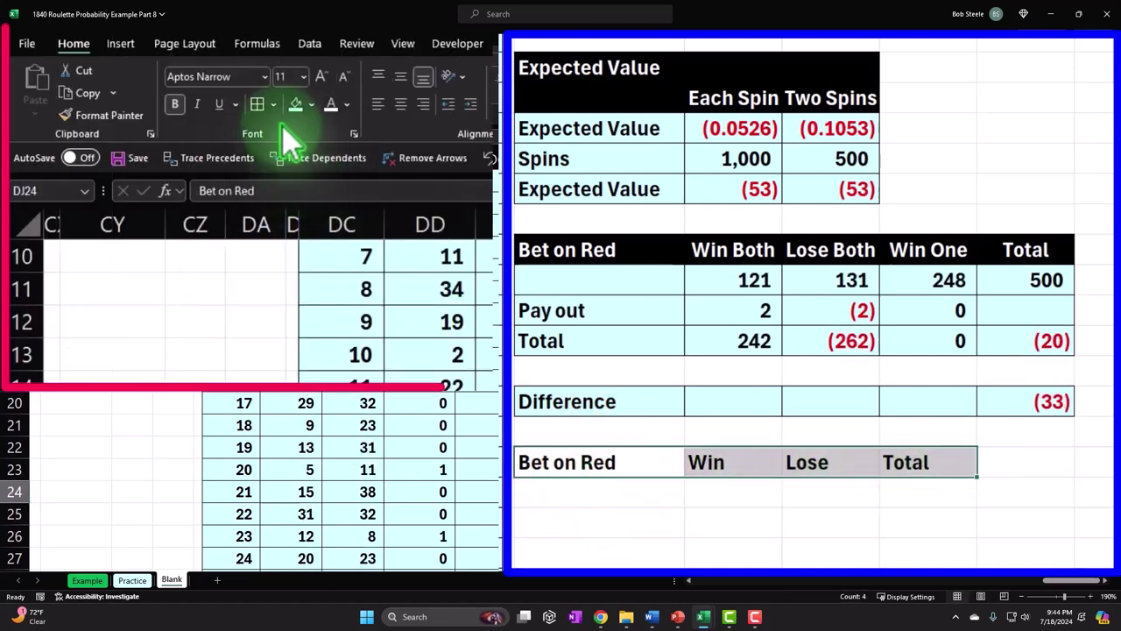
{"action": "left_click", "coordinate": [312, 106]}
{"action": "left_click", "coordinate": [298, 144]}
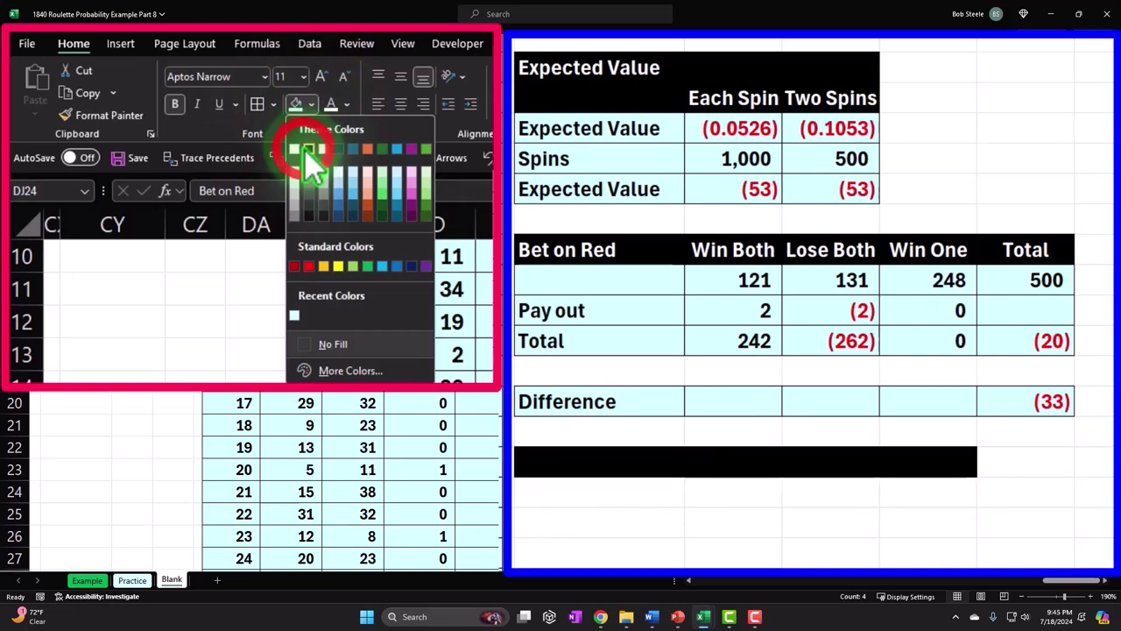
{"action": "left_click", "coordinate": [337, 105]}
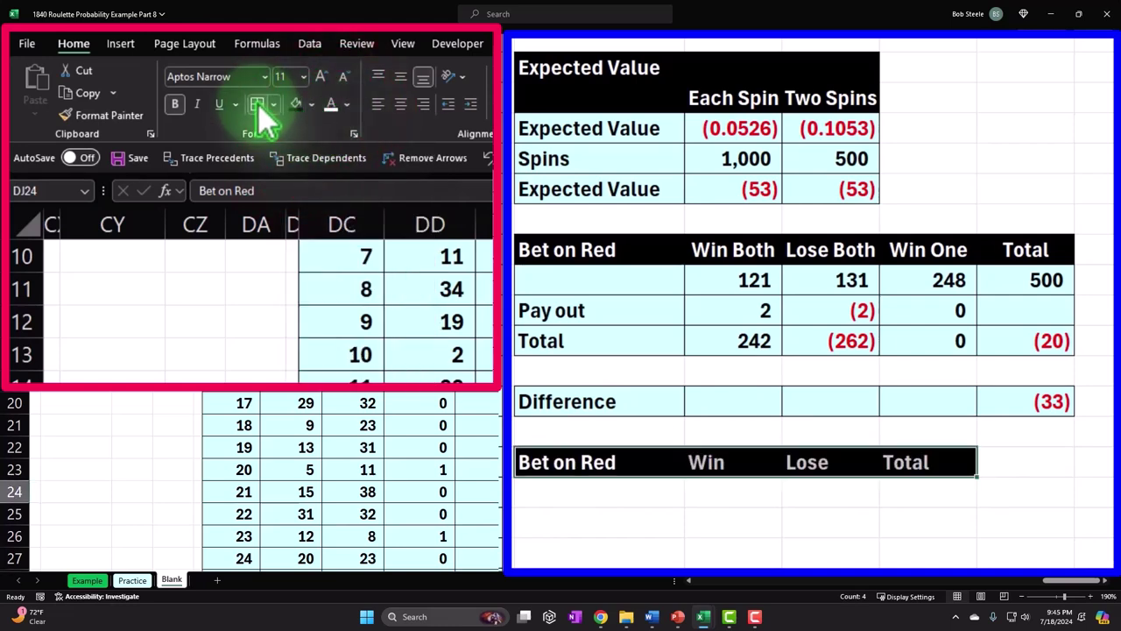
{"action": "left_click_drag", "start_coordinate": [742, 465], "coordinate": [906, 462]}
{"action": "left_click", "coordinate": [271, 78]}
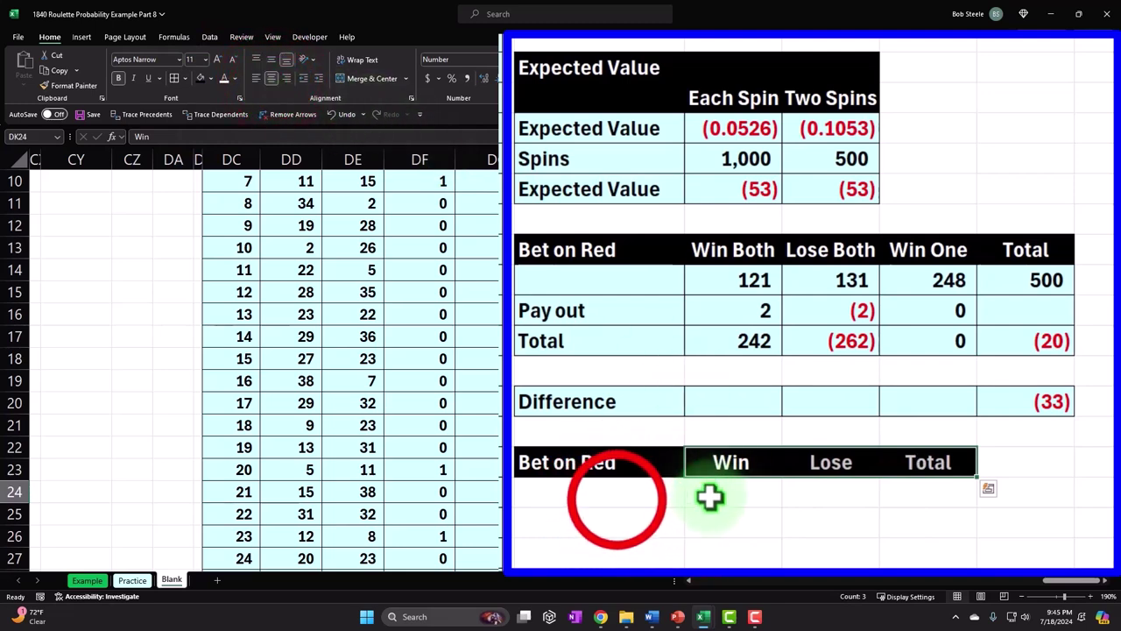
{"action": "left_click", "coordinate": [618, 499]}
{"action": "key", "text": "Right"}
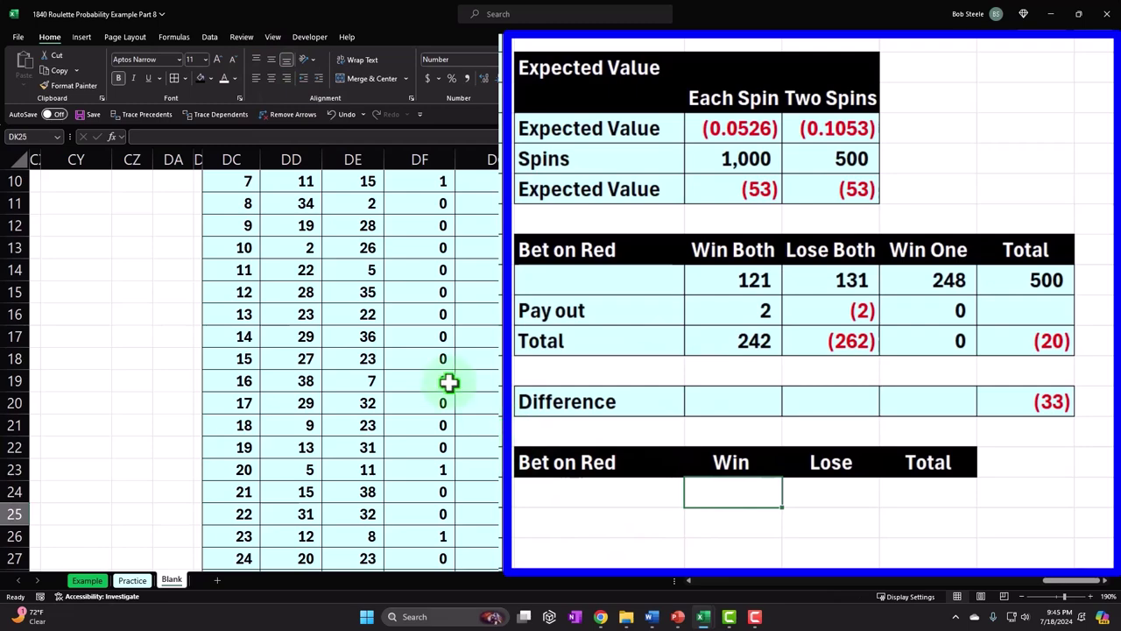
{"action": "scroll", "coordinate": [445, 381], "scroll_direction": "up", "scroll_amount": 3}
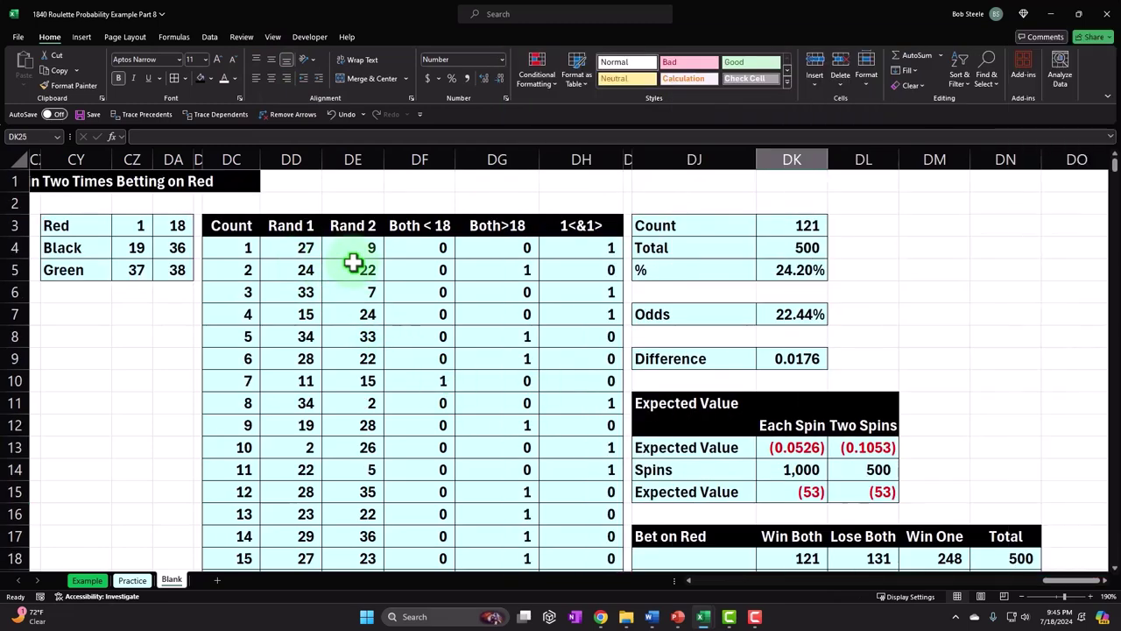
{"action": "scroll", "coordinate": [353, 263], "scroll_direction": "down", "scroll_amount": 3}
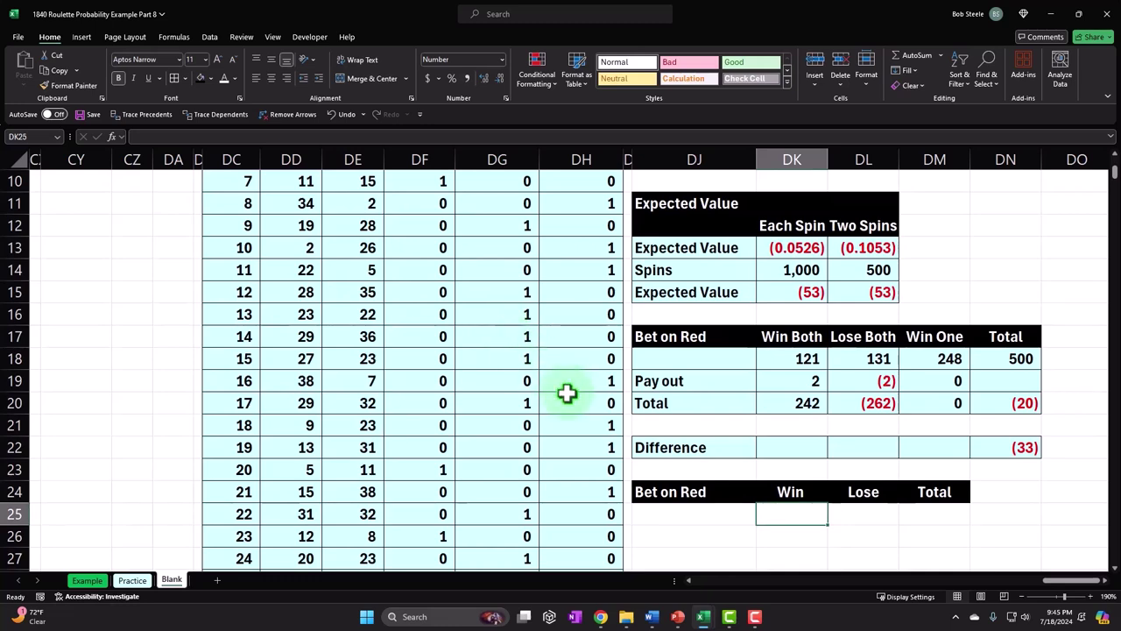
{"action": "scroll", "coordinate": [462, 396], "scroll_direction": "up", "scroll_amount": 3}
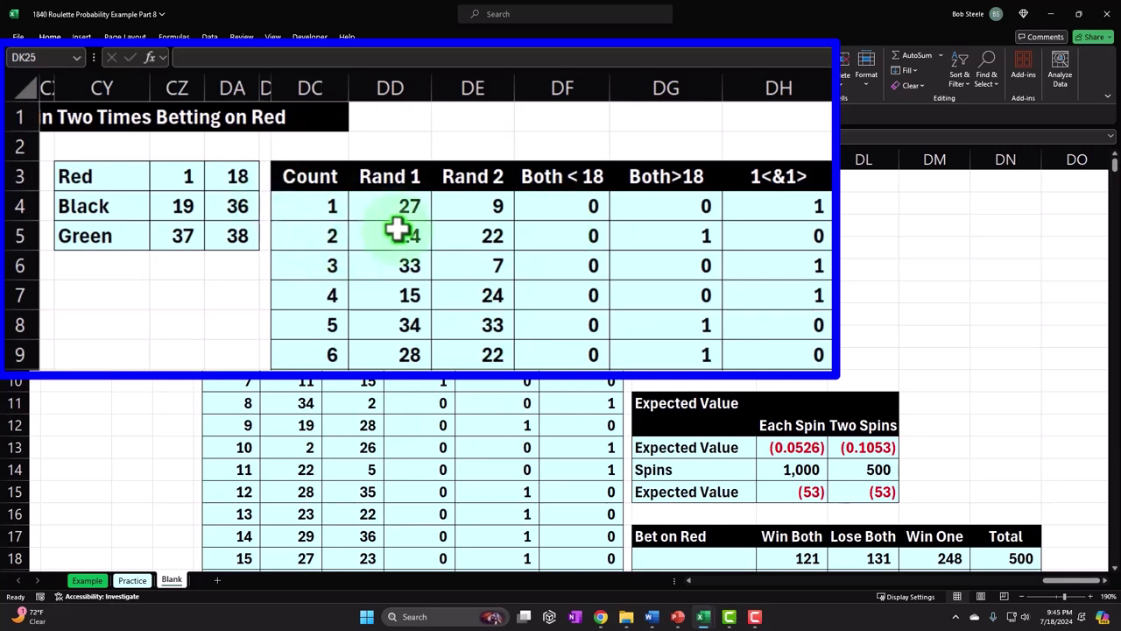
{"action": "scroll", "coordinate": [438, 289], "scroll_direction": "down", "scroll_amount": 3}
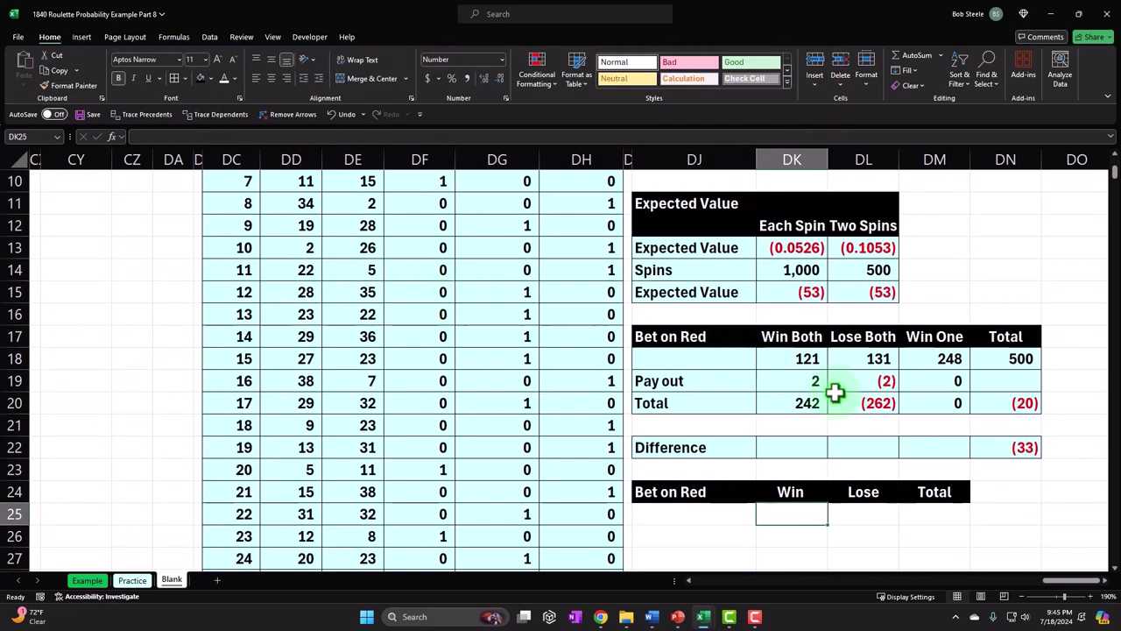
Step: Start a COUNTIF formula under Win, using the first spin pair DD4:DE4 as its range
{"action": "type", "text": "="}
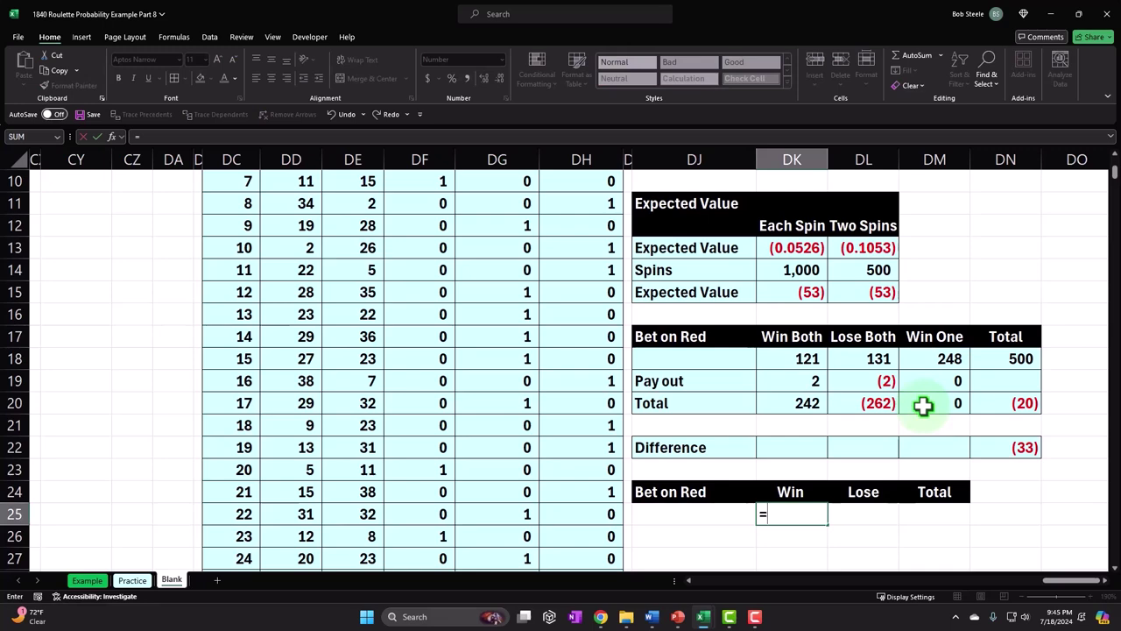
{"action": "type", "text": "counit"}
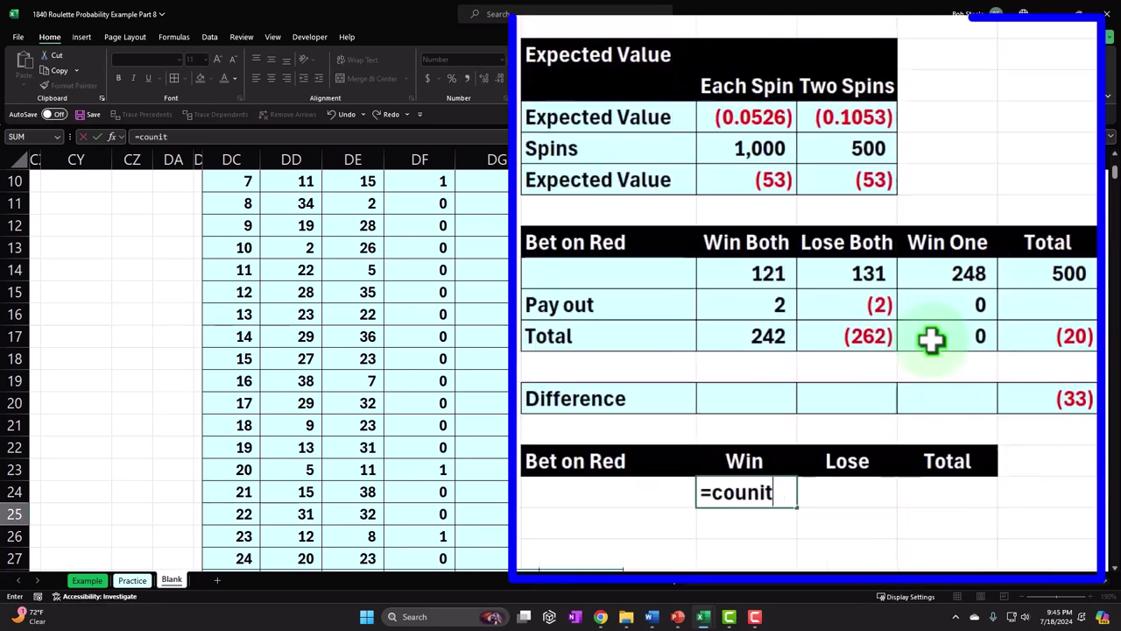
{"action": "key", "text": "BackSpace"}
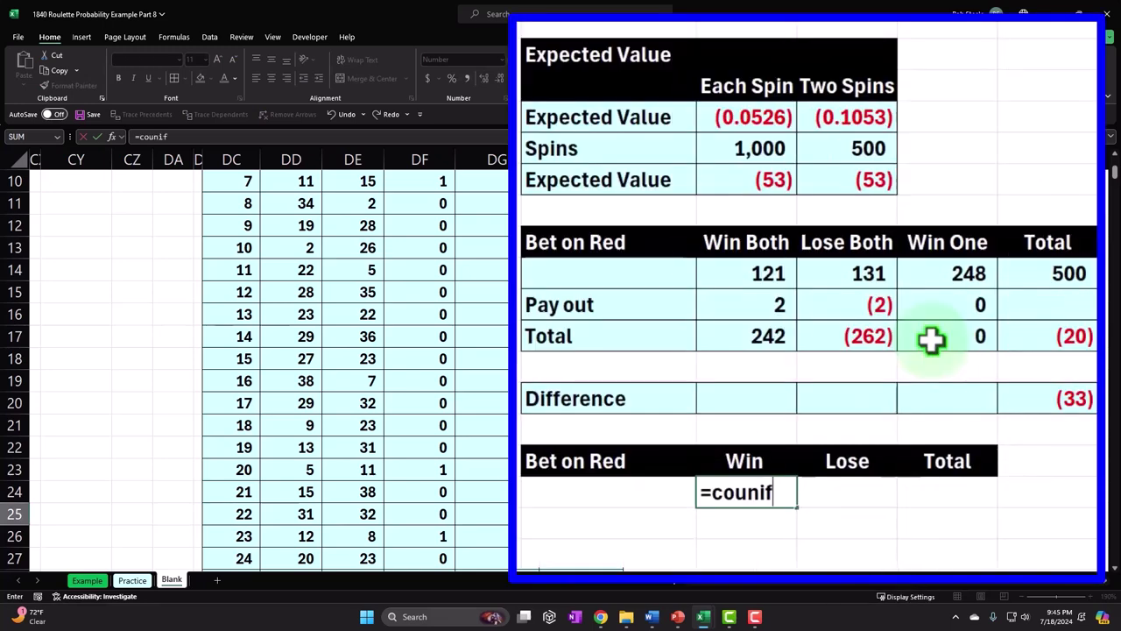
{"action": "key", "text": "BackSpace"}
{"action": "key", "text": "BackSpace"}
{"action": "key", "text": "BackSpace"}
{"action": "type", "text": "nt"}
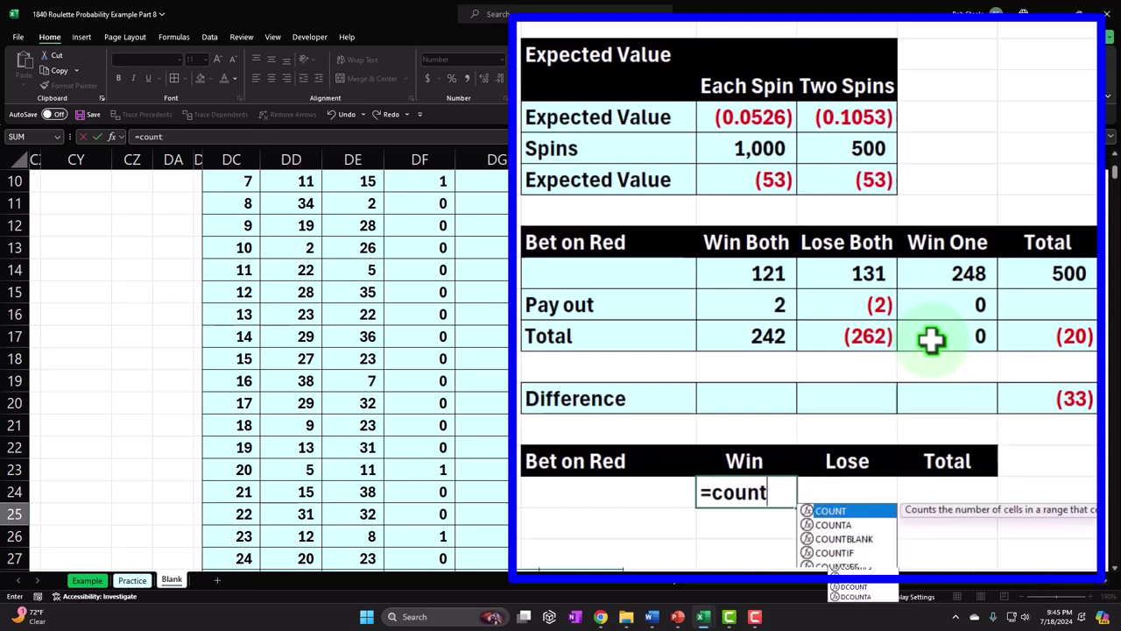
{"action": "type", "text": "if"}
{"action": "key", "text": "Tab"}
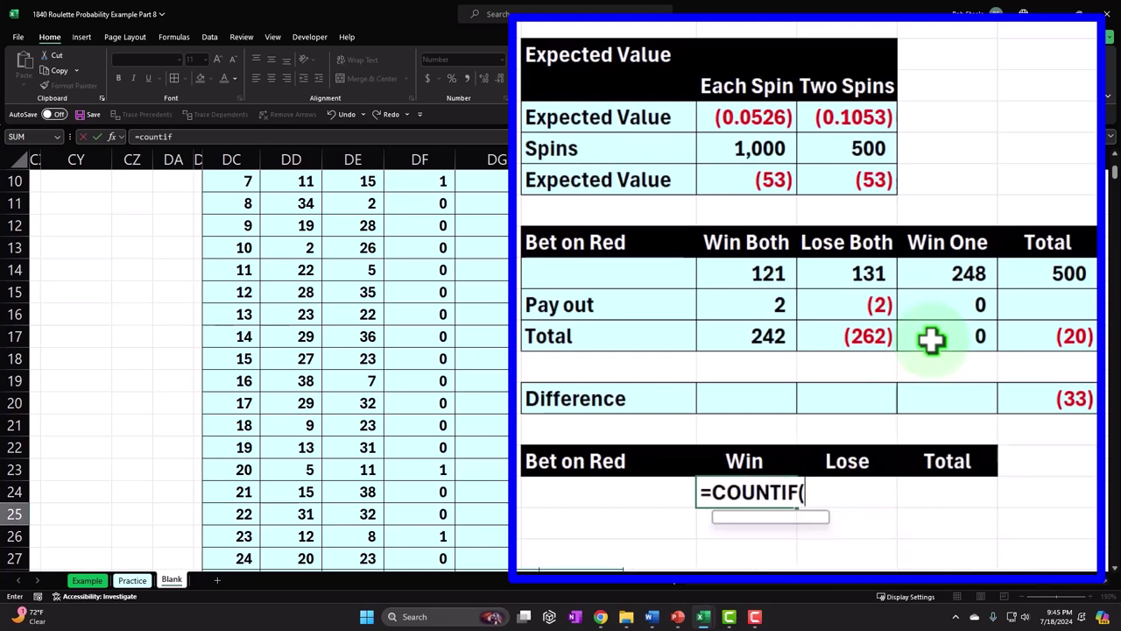
{"action": "scroll", "coordinate": [796, 359], "scroll_direction": "up", "scroll_amount": 3}
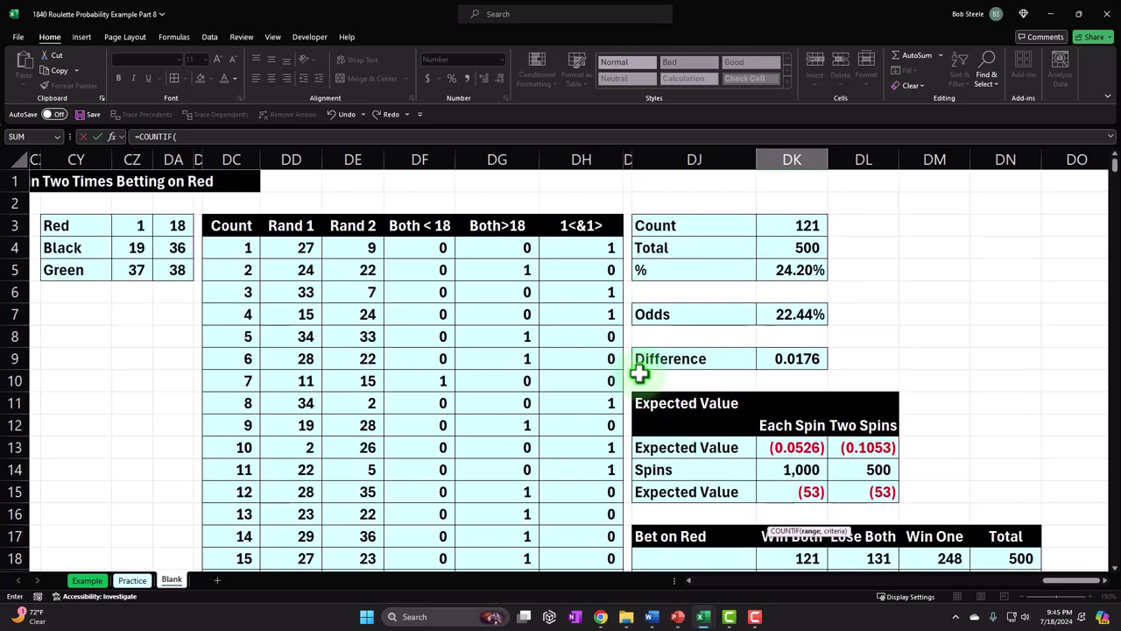
{"action": "left_click_drag", "start_coordinate": [304, 248], "coordinate": [354, 250]}
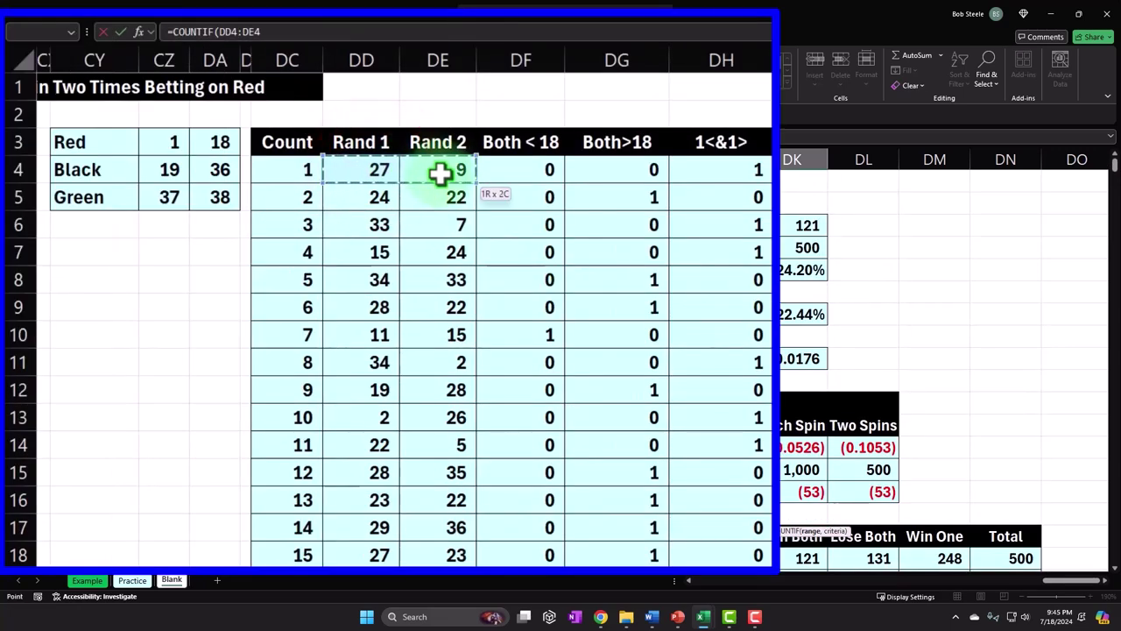
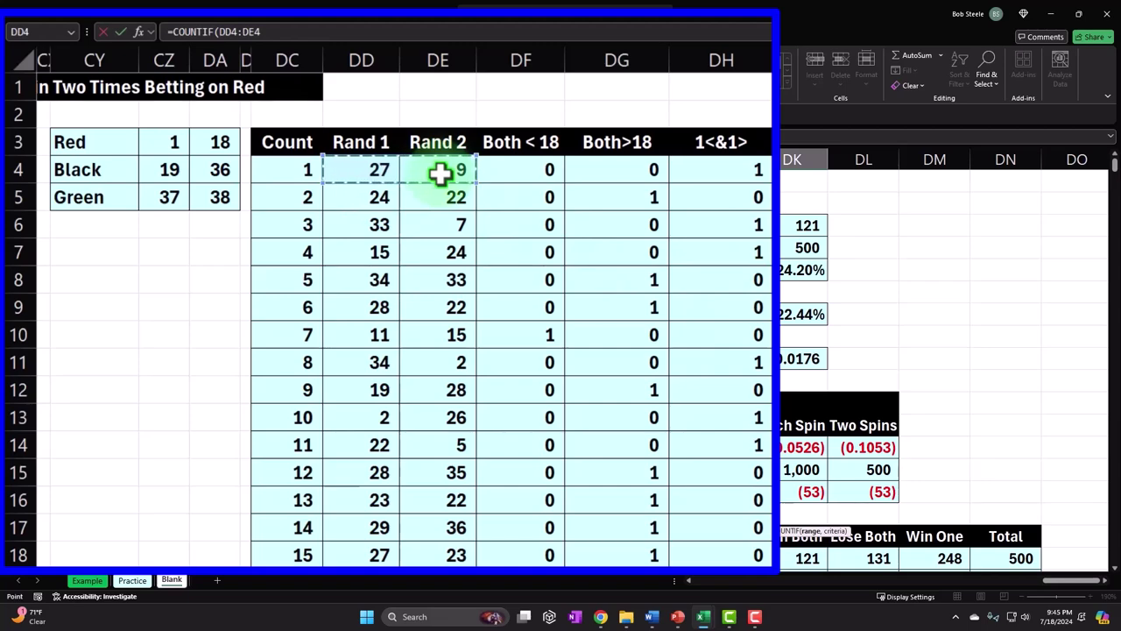
Step: Complete the Win formula in DK25 as =COUNTIF(DD4:DE503,"<"&19), returning 451
{"action": "key", "text": "ctrl+shift+Down"}
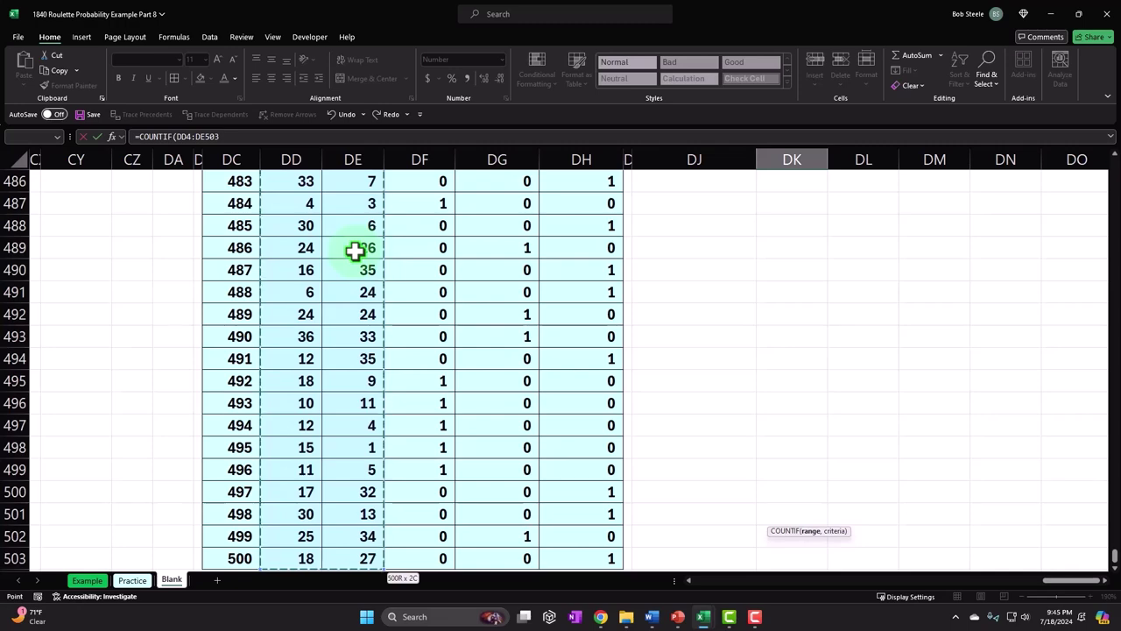
{"action": "key", "text": "ctrl+BackSpace"}
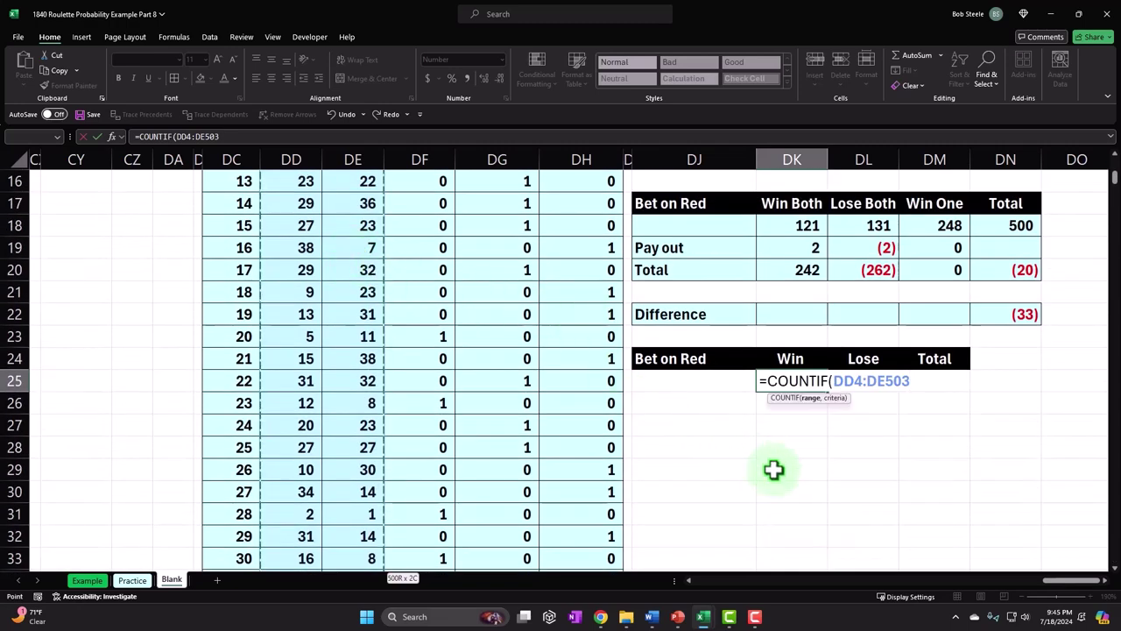
{"action": "type", "text": ",<"}
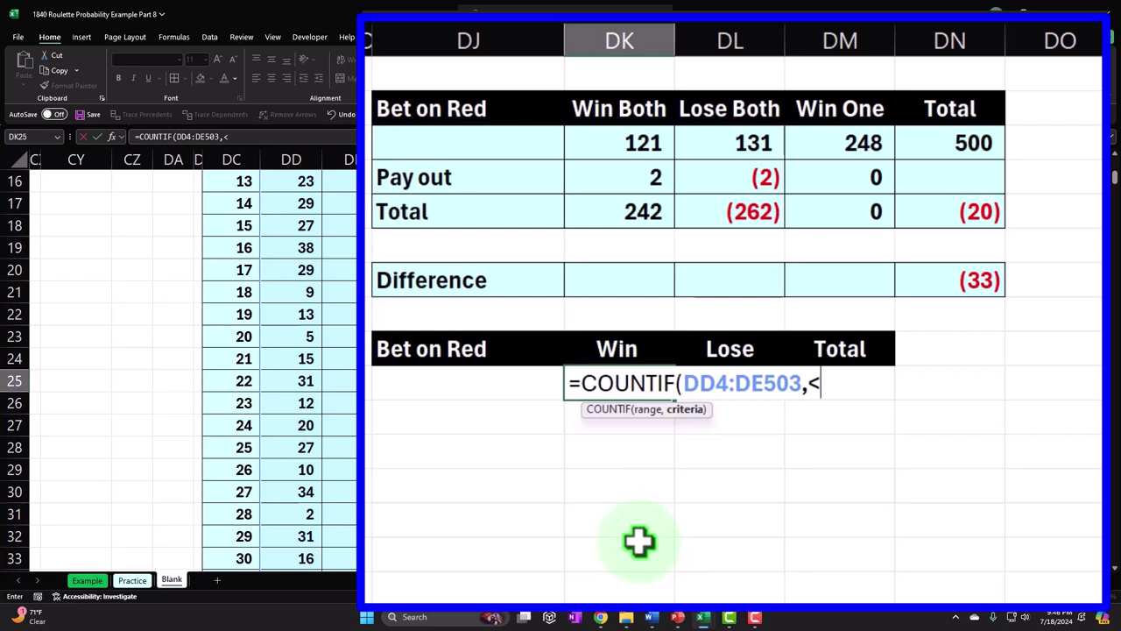
{"action": "type", "text": "19"}
{"action": "left_click", "coordinate": [808, 390]}
{"action": "type", "text": "\""}
{"action": "key", "text": "Right"}
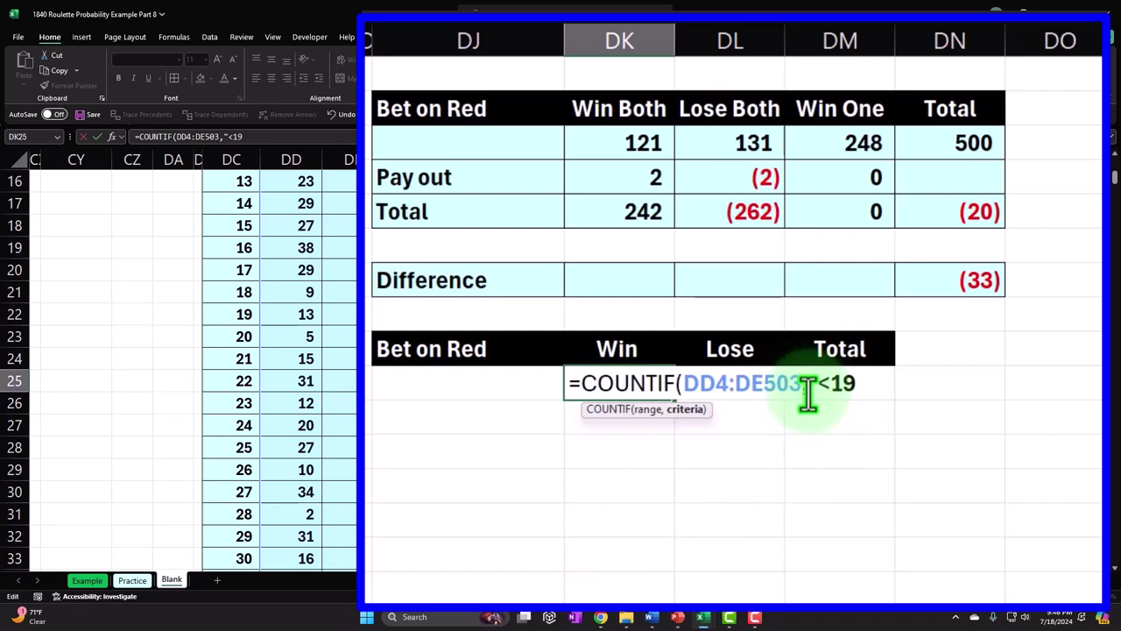
{"action": "type", "text": "\"&"}
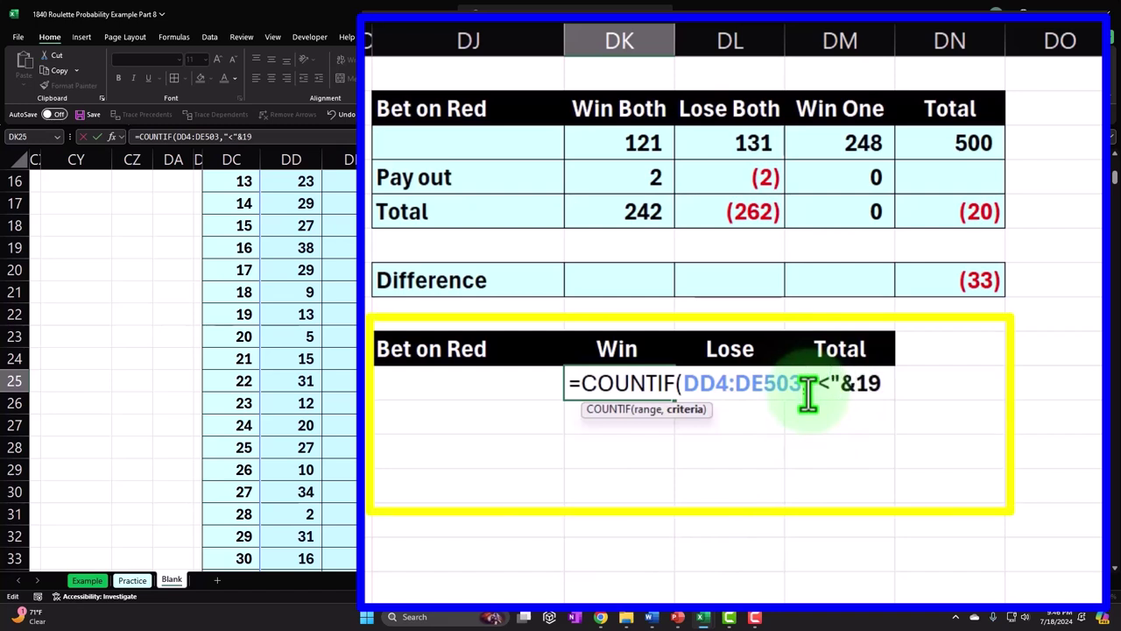
{"action": "key", "text": "Return"}
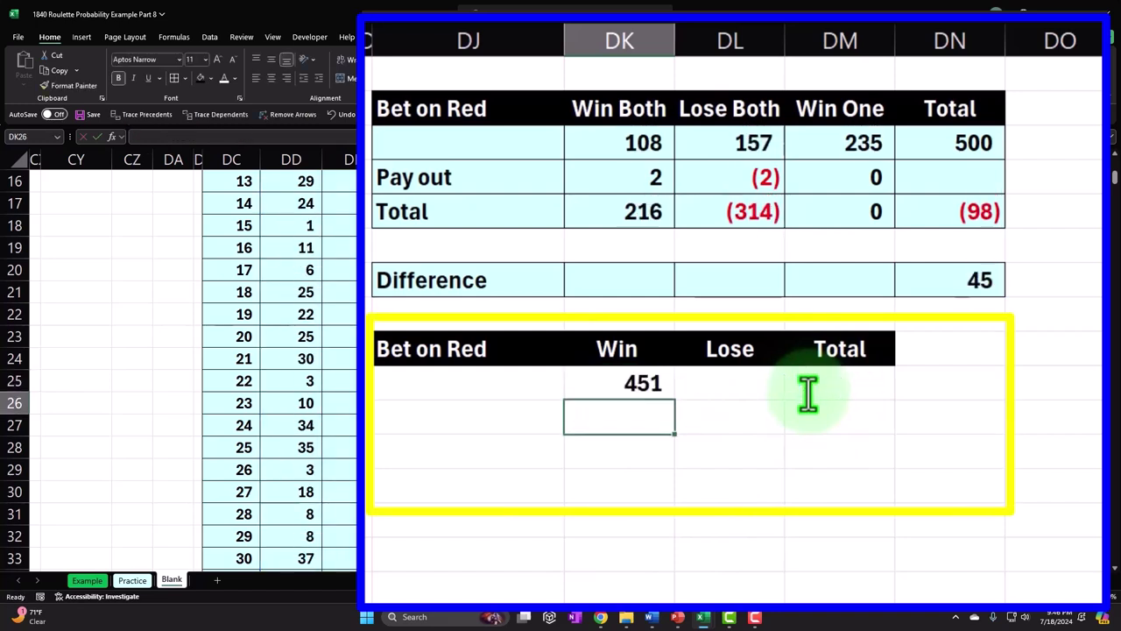
Step: Enter =1000-DK25 in the Lose cell DL25
{"action": "left_click", "coordinate": [729, 390]}
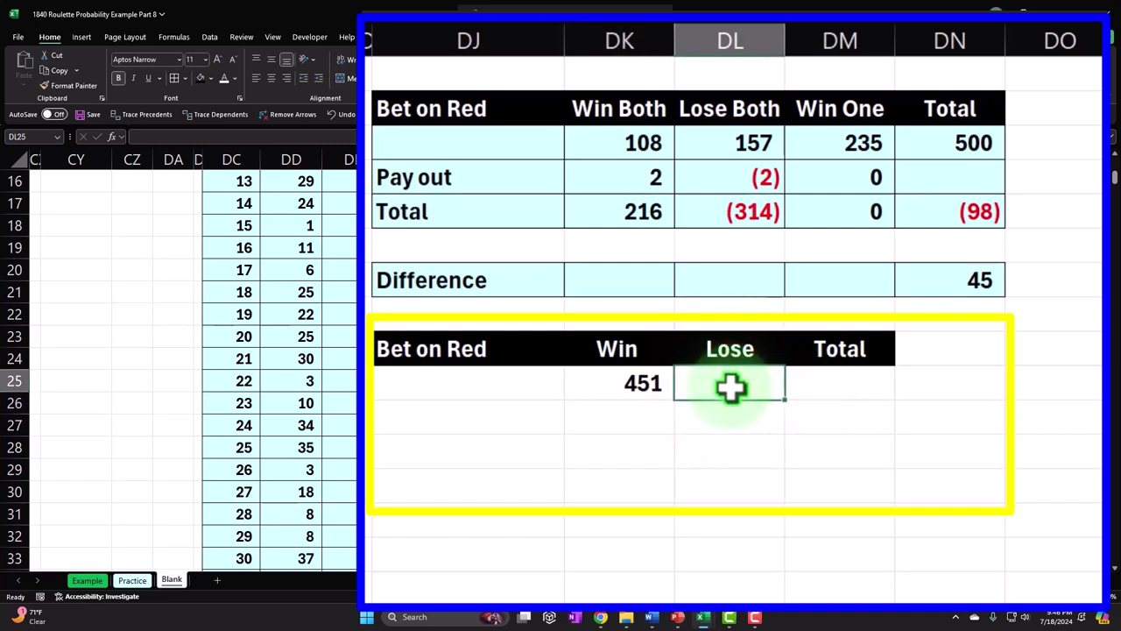
{"action": "type", "text": "="}
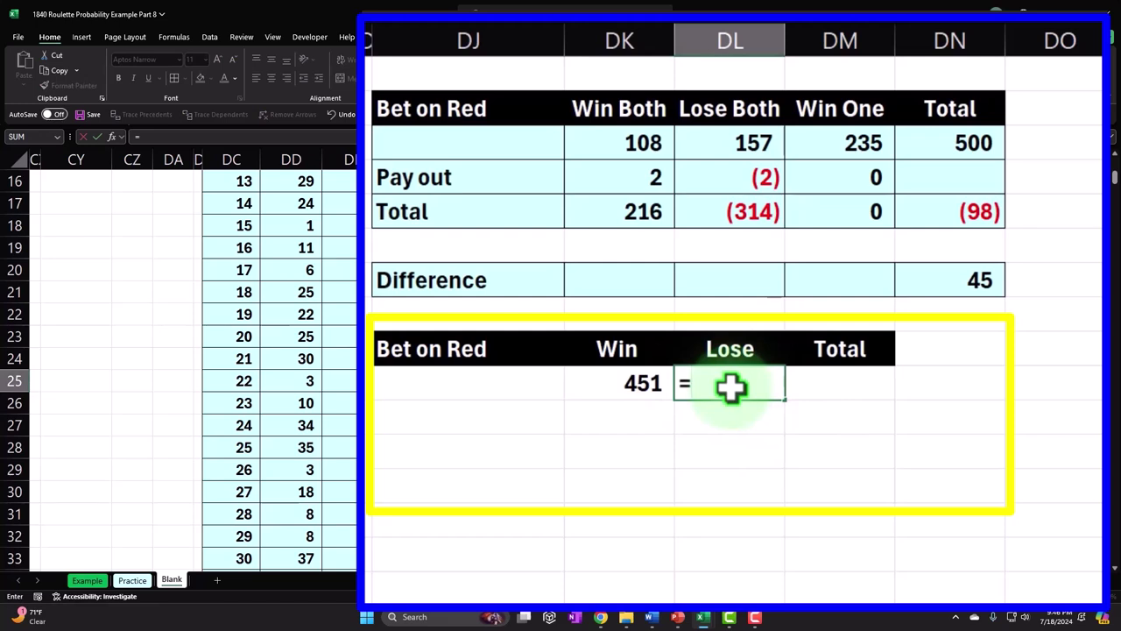
{"action": "type", "text": "100"}
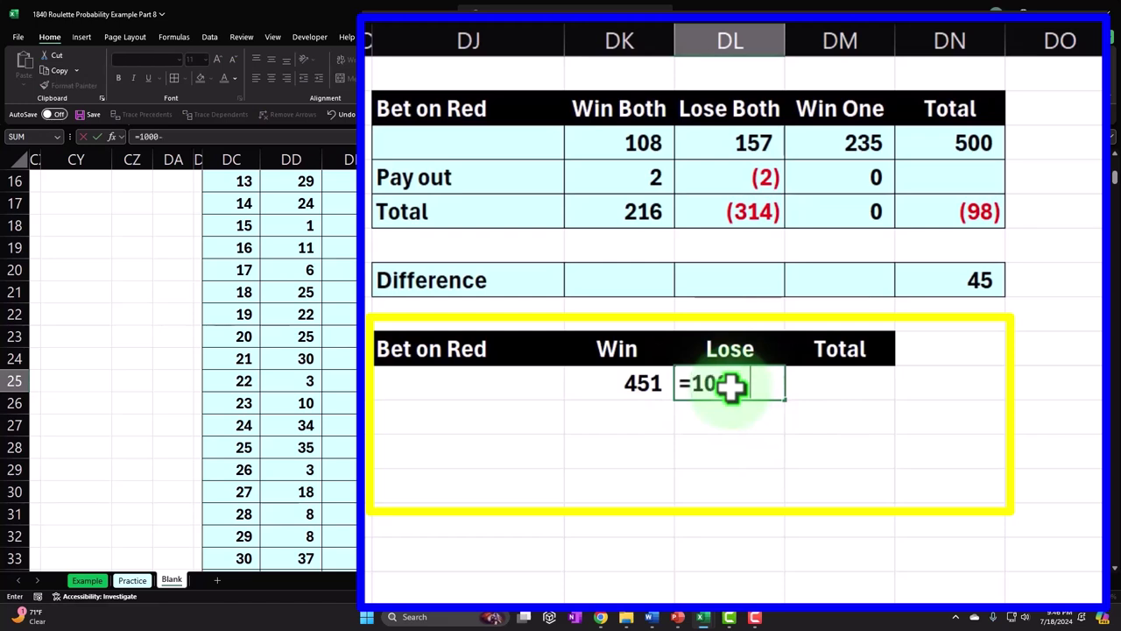
{"action": "type", "text": "0-"}
{"action": "key", "text": "Left"}
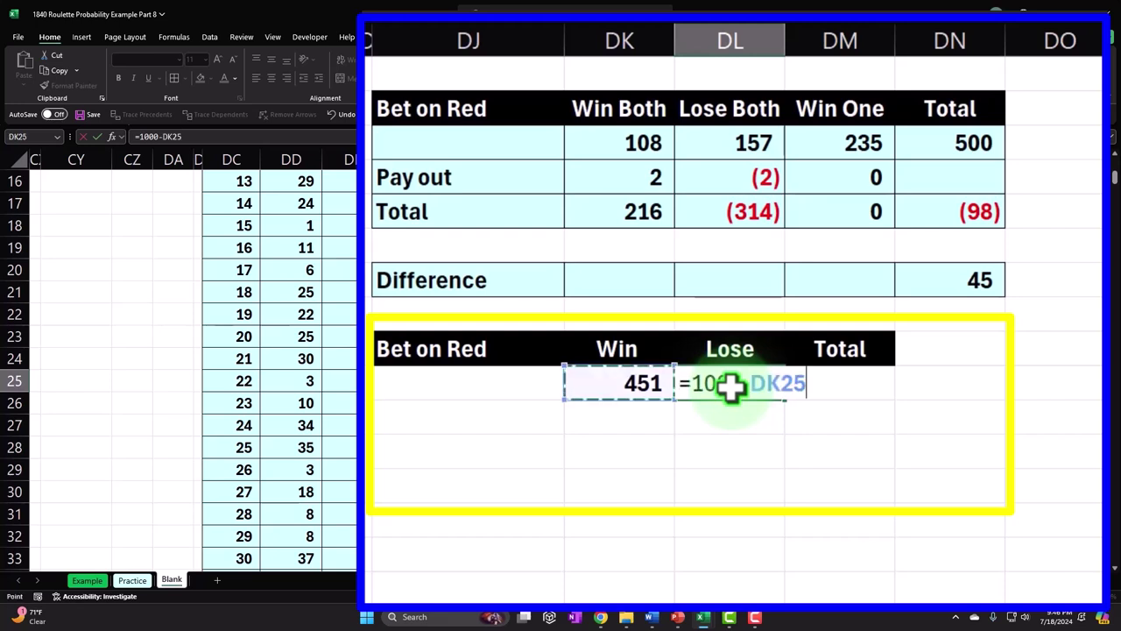
{"action": "key", "text": "ctrl+Return"}
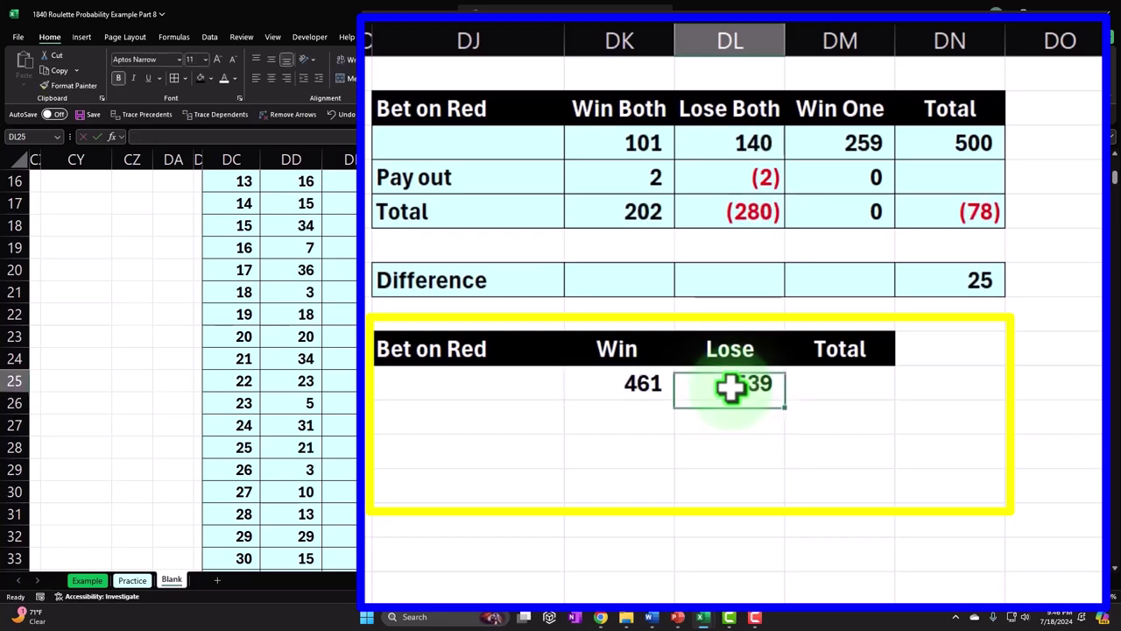
Step: Enter =SUM(DK25:DL25) in the Total cell DM25, then clear the Lose cell
{"action": "key", "text": "Right"}
{"action": "type", "text": "=sum("}
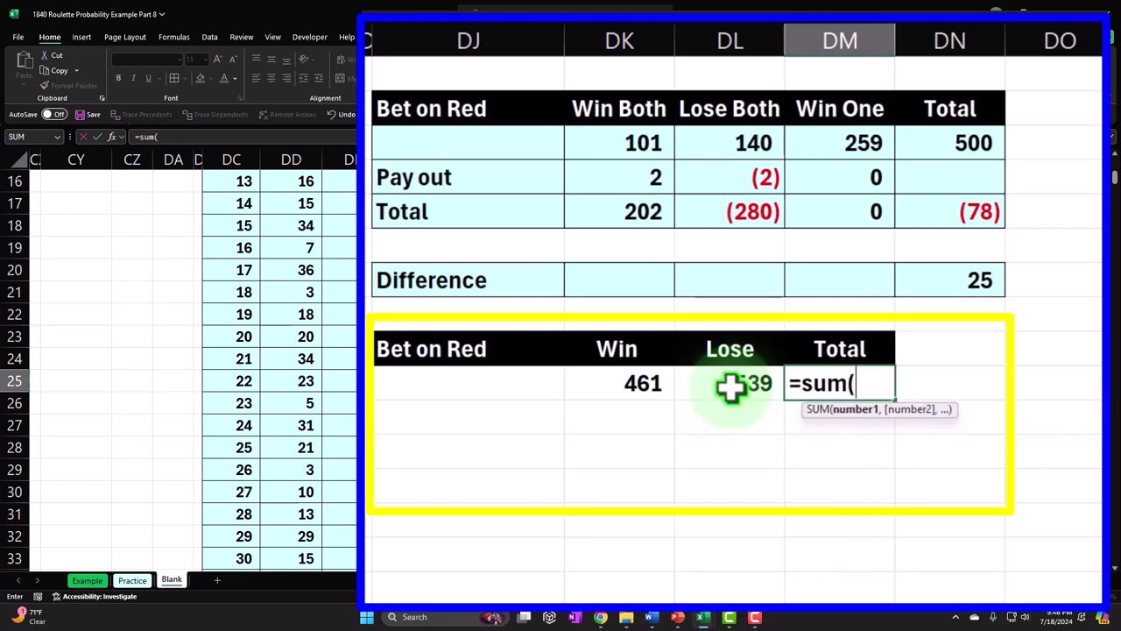
{"action": "key", "text": "Left"}
{"action": "key", "text": "shift+Left"}
{"action": "key", "text": "Return"}
{"action": "key", "text": "Up"}
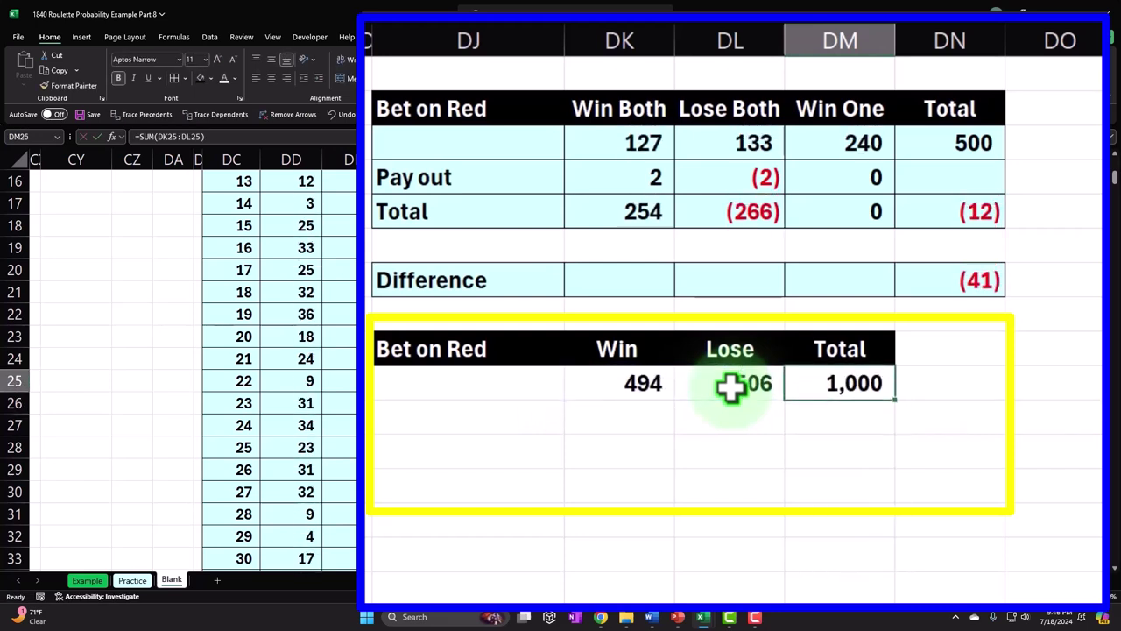
{"action": "key", "text": "Left"}
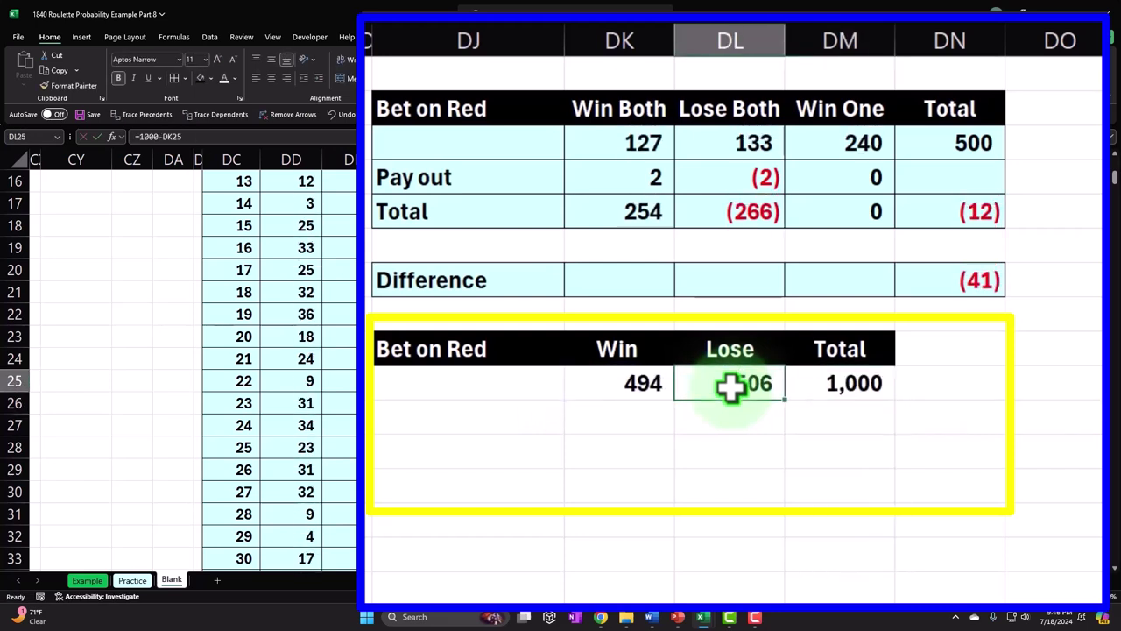
{"action": "key", "text": "Delete"}
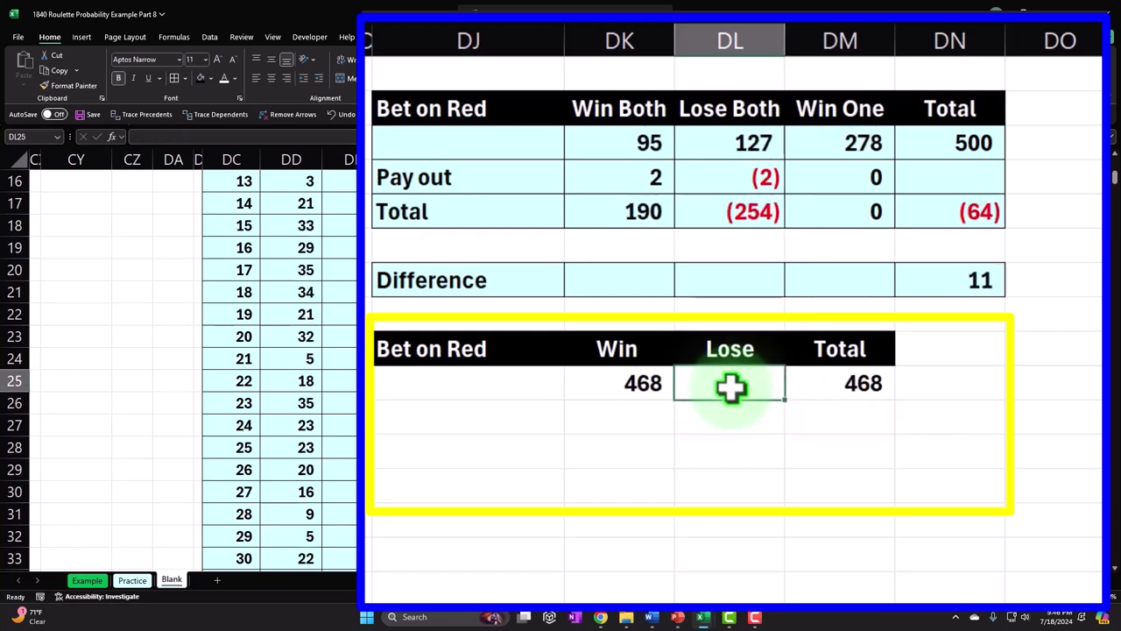
Step: Start a COUNTIF formula in the Lose cell over the spin range DD4:DE503
{"action": "type", "text": "="}
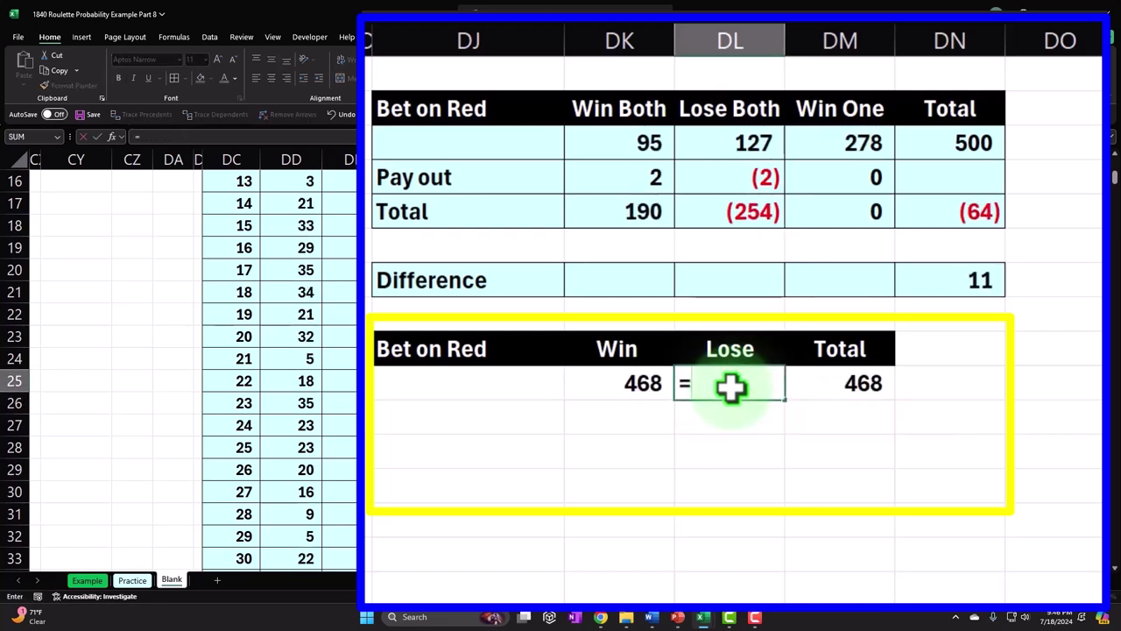
{"action": "type", "text": "counti"}
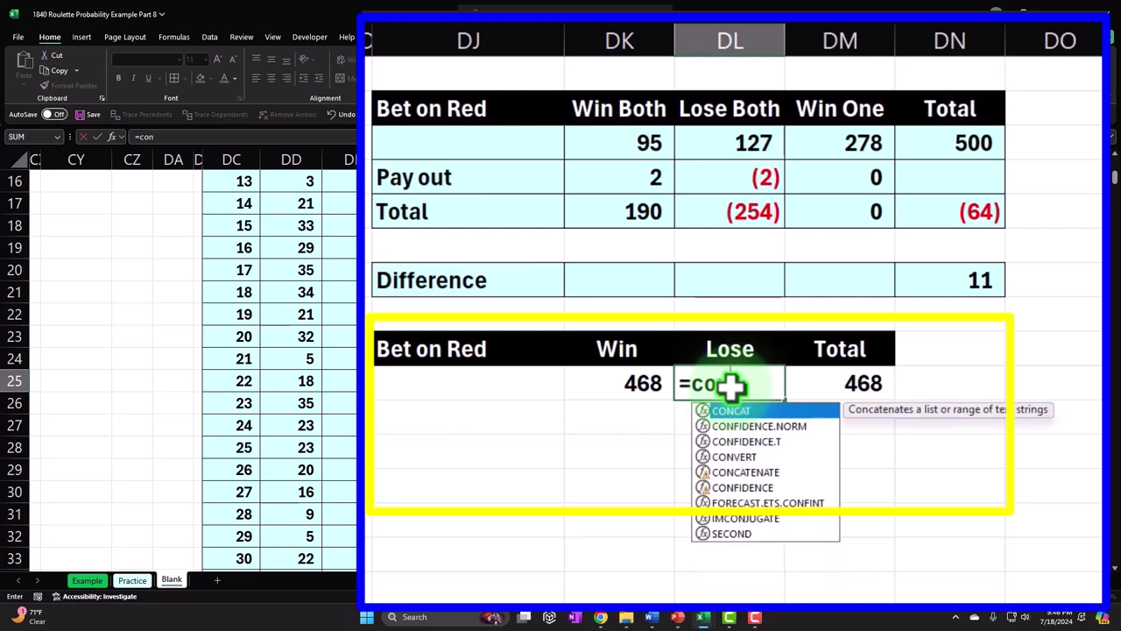
{"action": "key", "text": "BackSpace"}
{"action": "type", "text": "if"}
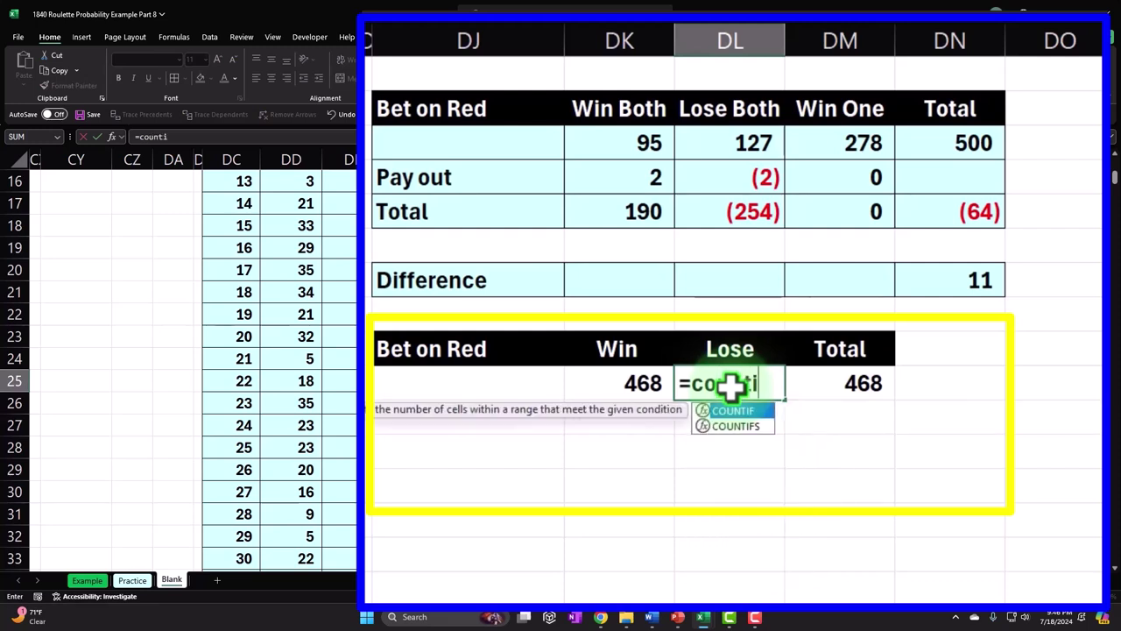
{"action": "key", "text": "Tab"}
{"action": "key", "text": "Left"}
{"action": "key", "text": "Left"}
{"action": "key", "text": "Left"}
{"action": "key", "text": "Left"}
{"action": "key", "text": "Left"}
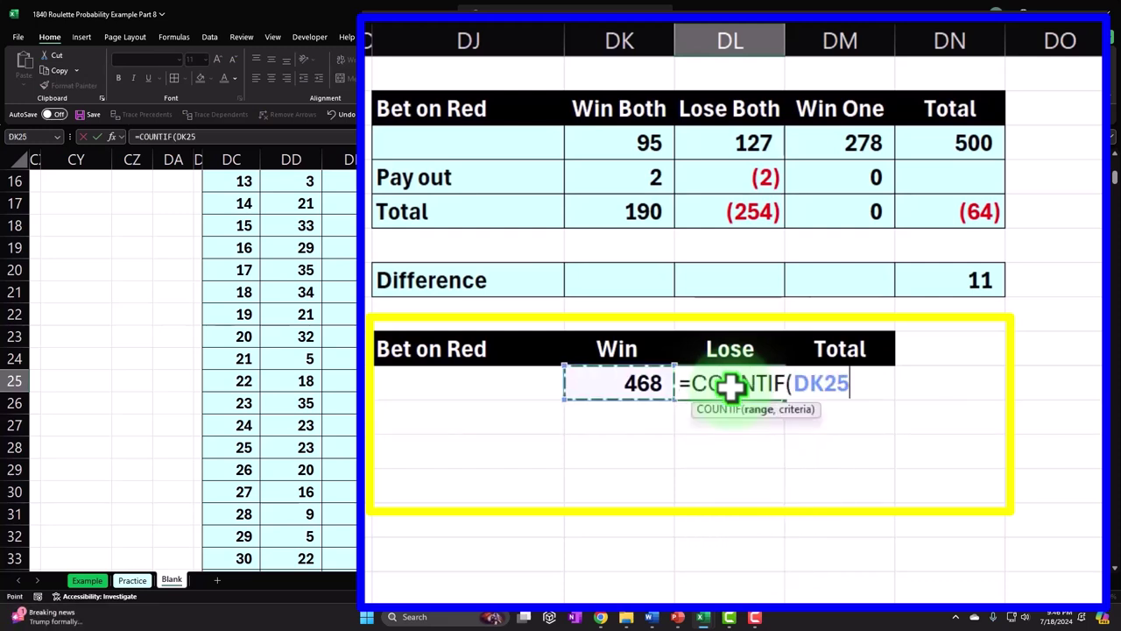
{"action": "key", "text": "Up"}
{"action": "key", "text": "Up"}
{"action": "key", "text": "Up"}
{"action": "key", "text": "Up"}
{"action": "key", "text": "Up"}
{"action": "key", "text": "Up"}
{"action": "key", "text": "Up"}
{"action": "key", "text": "Up"}
{"action": "key", "text": "Up"}
{"action": "key", "text": "Up"}
{"action": "key", "text": "Up"}
{"action": "key", "text": "Up"}
{"action": "key", "text": "Up"}
{"action": "key", "text": "Up"}
{"action": "key", "text": "Up"}
{"action": "key", "text": "Up"}
{"action": "key", "text": "Up"}
{"action": "key", "text": "Up"}
{"action": "key", "text": "Up"}
{"action": "key", "text": "Up"}
{"action": "key", "text": "Up"}
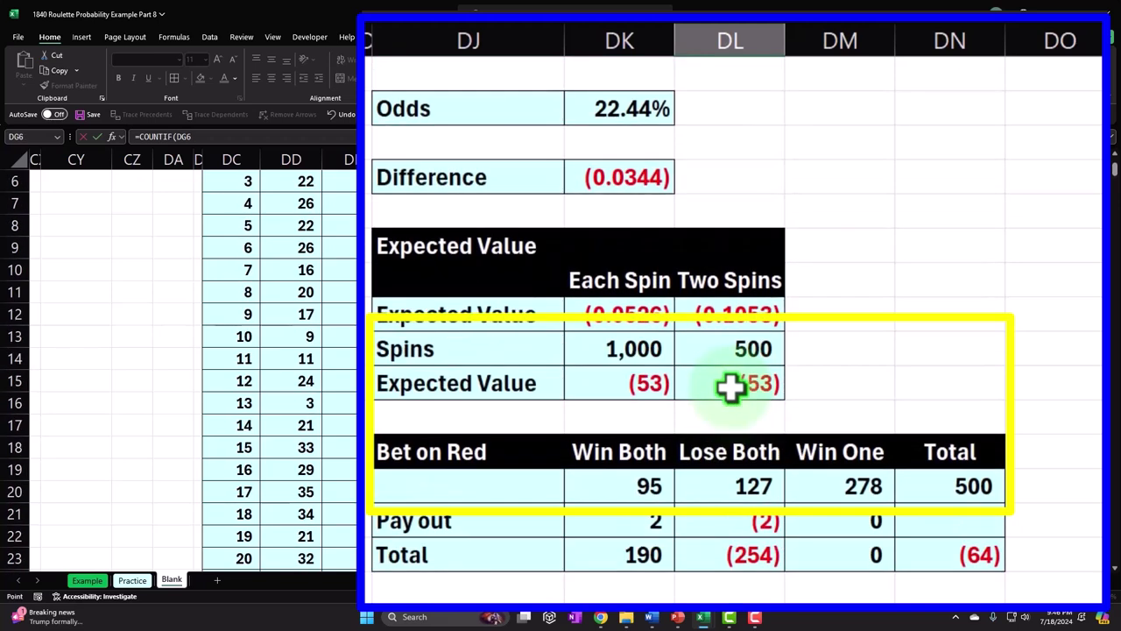
{"action": "key", "text": "Left"}
{"action": "key", "text": "Left"}
{"action": "key", "text": "Down"}
{"action": "key", "text": "Down"}
{"action": "key", "text": "Down"}
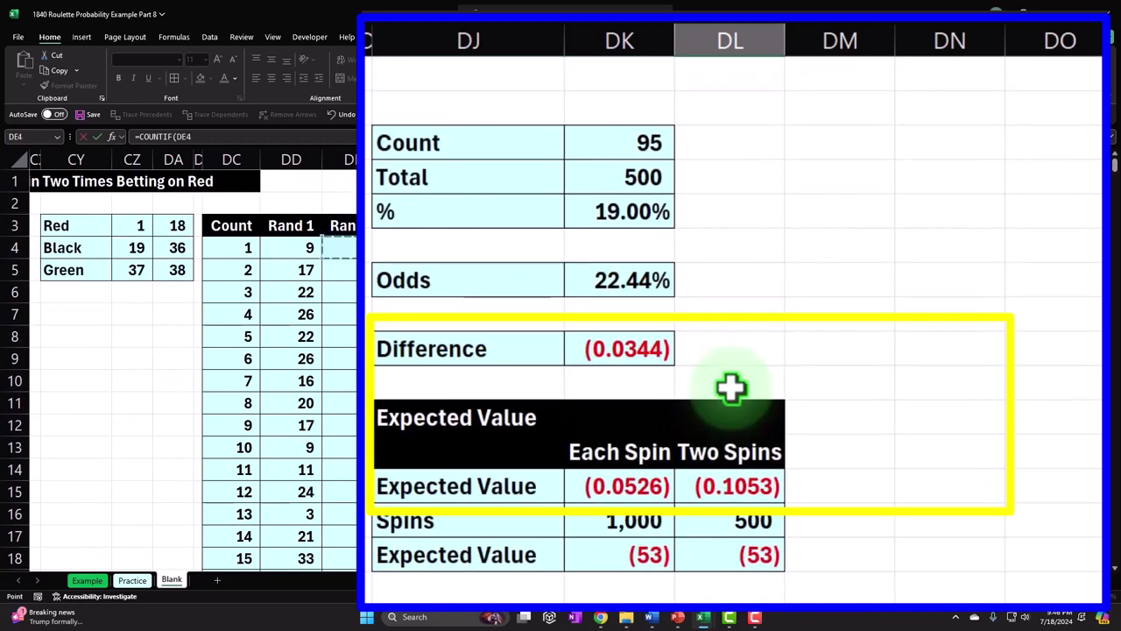
{"action": "key", "text": "Left"}
{"action": "key", "text": "shift+Right"}
{"action": "key", "text": "ctrl+shift+Down"}
{"action": "key", "text": "ctrl+BackSpace"}
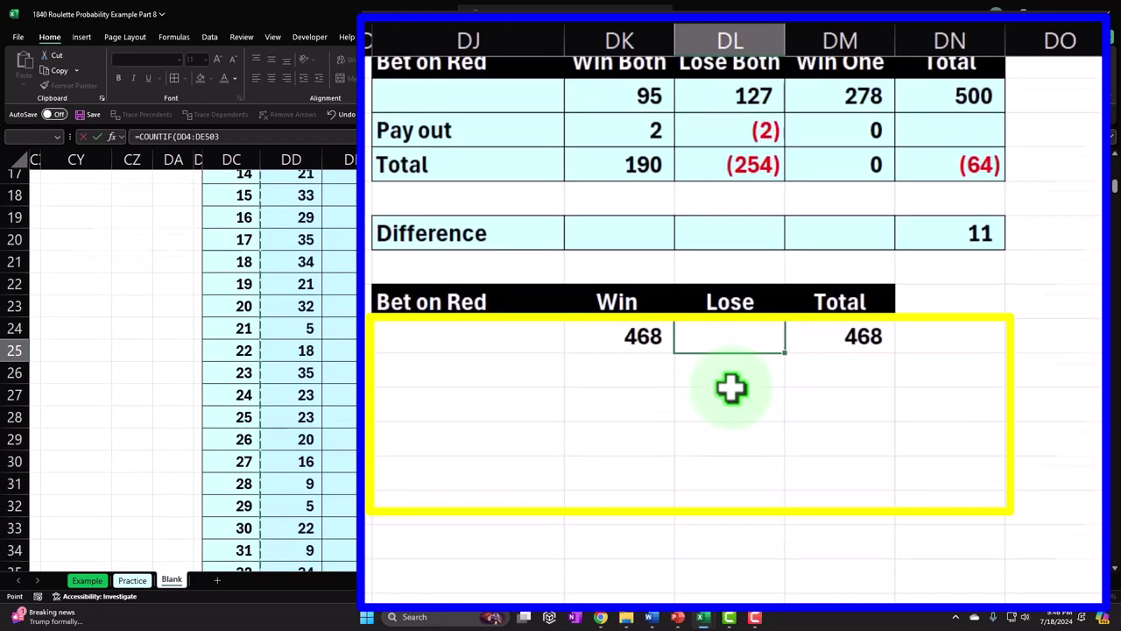
Step: Finish the Lose count with criterion ">"&18, giving 536 and a Total of 1,000
{"action": "type", "text": ","}
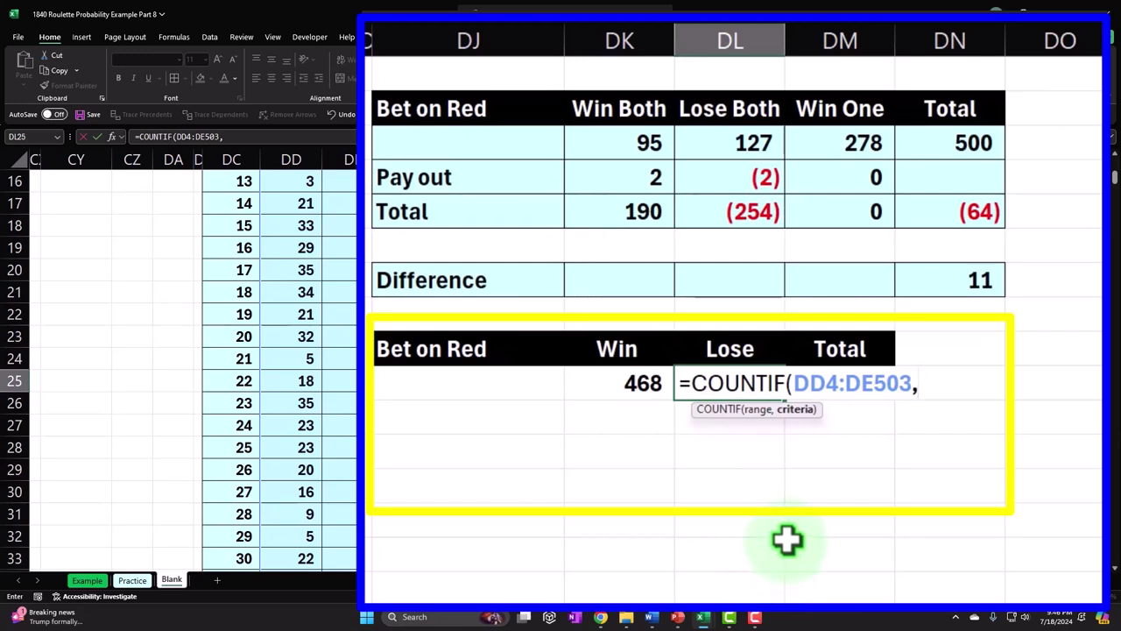
{"action": "type", "text": ">18"}
{"action": "left_click", "coordinate": [927, 381]}
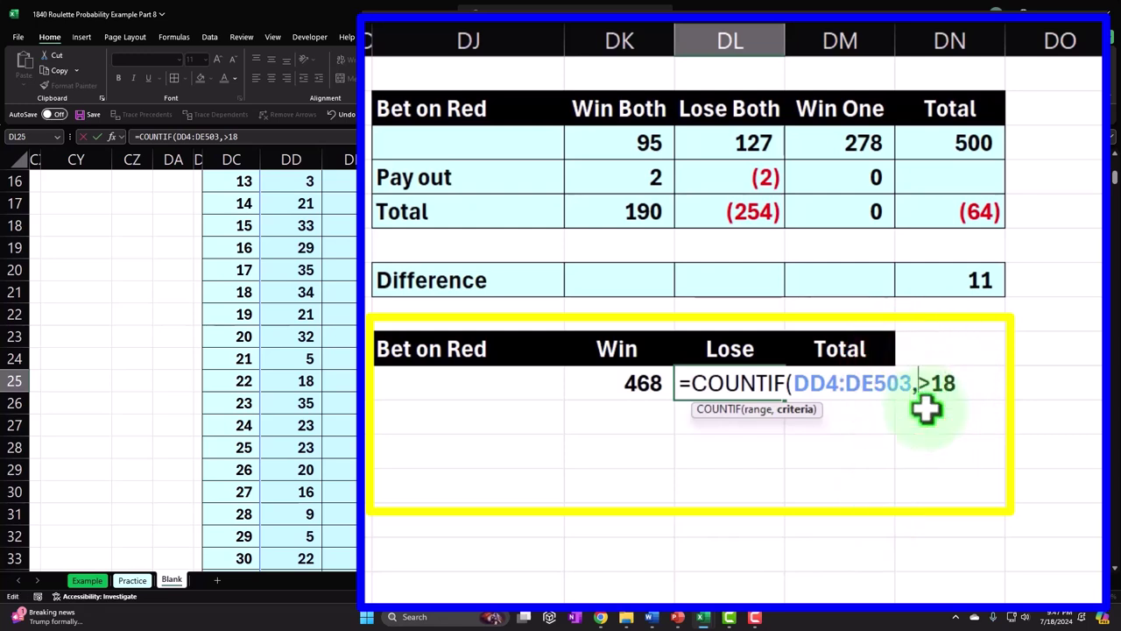
{"action": "type", "text": "\""}
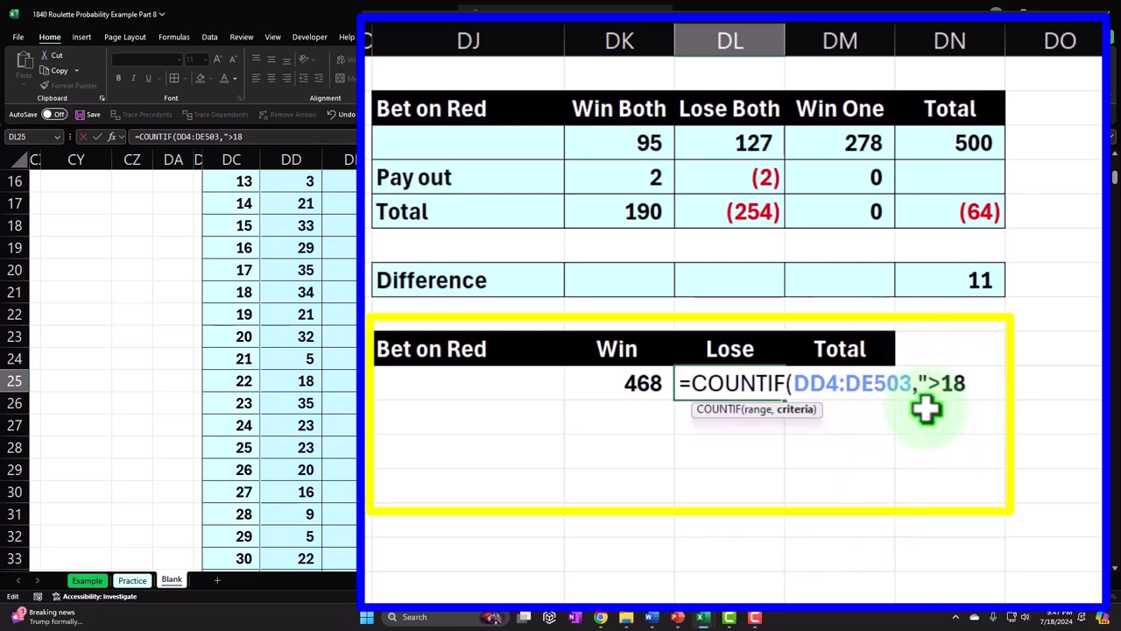
{"action": "key", "text": "Right"}
{"action": "type", "text": "\""}
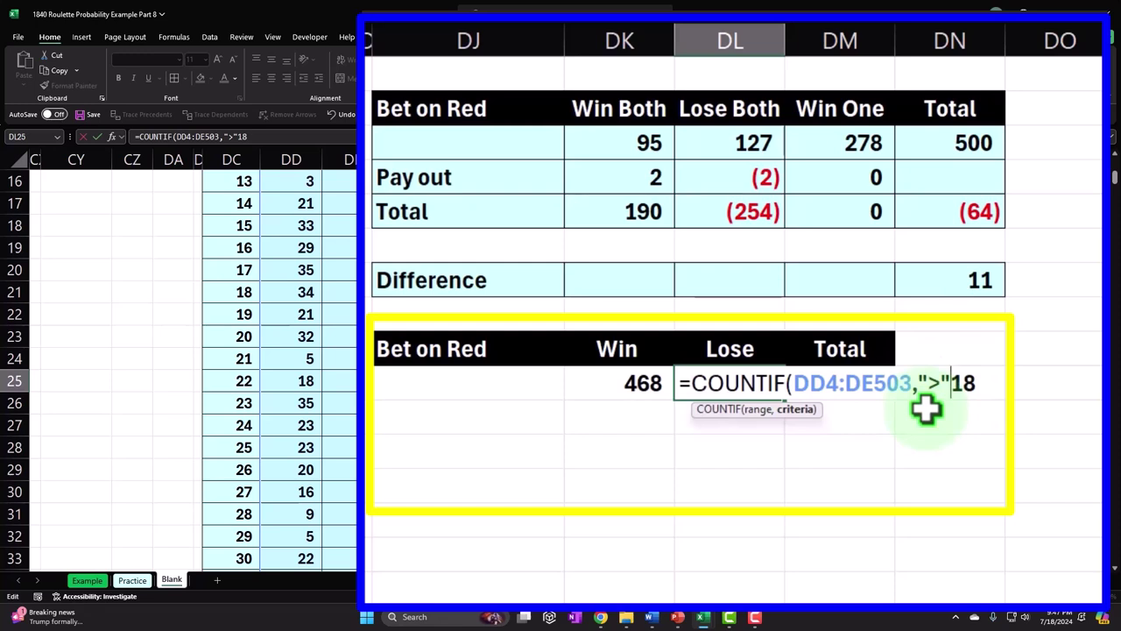
{"action": "type", "text": "&"}
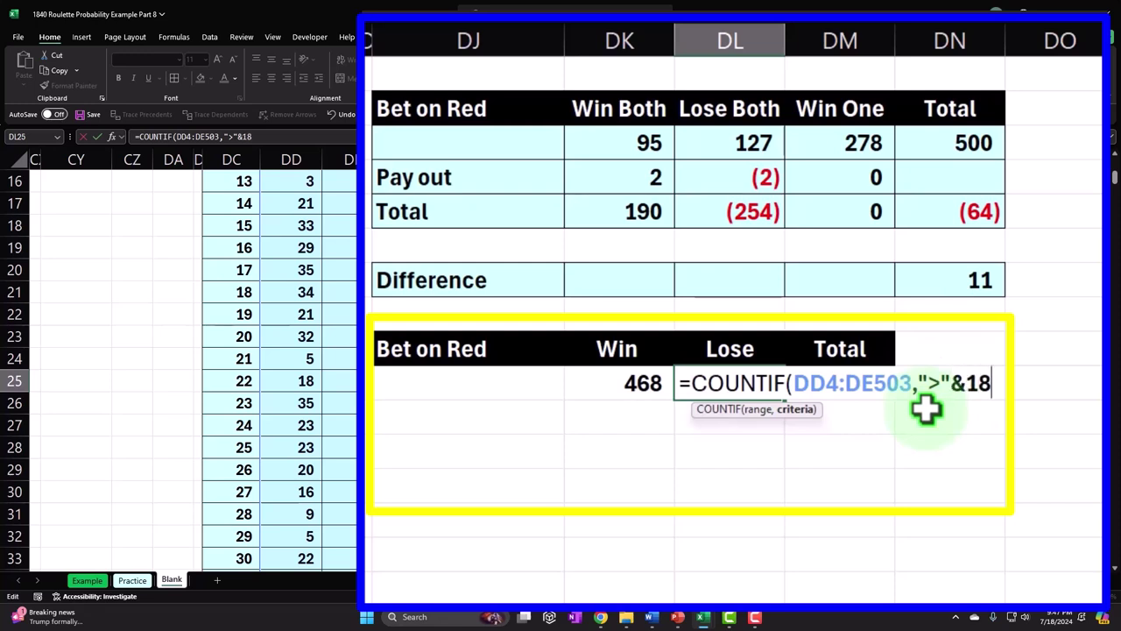
{"action": "type", "text": ")"}
{"action": "key", "text": "Return"}
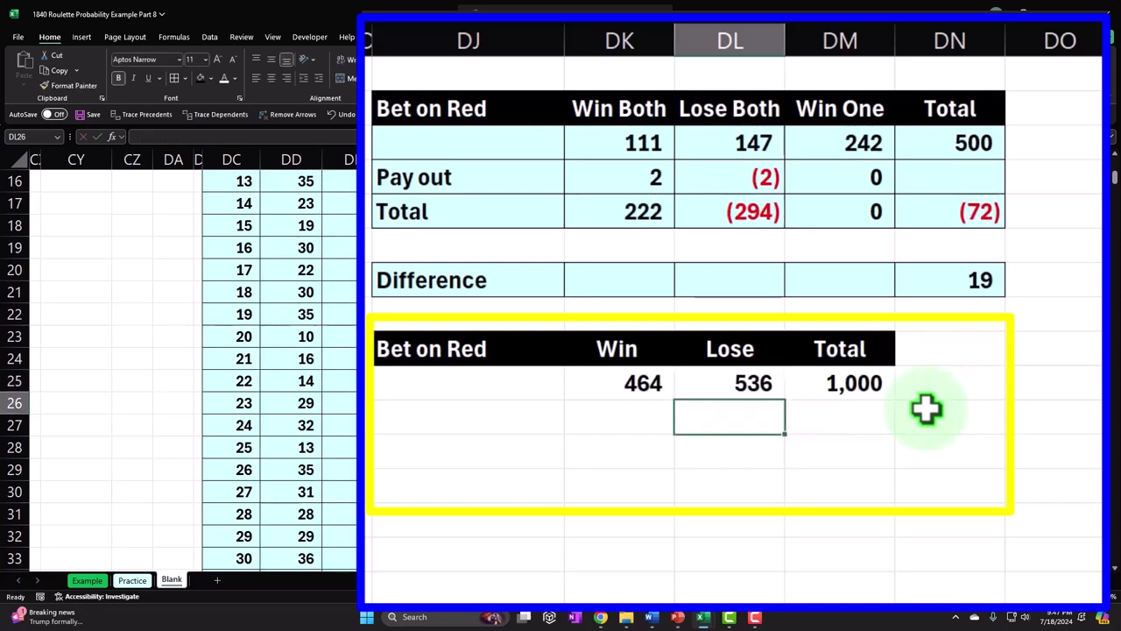
{"action": "key", "text": "Left"}
{"action": "key", "text": "Left"}
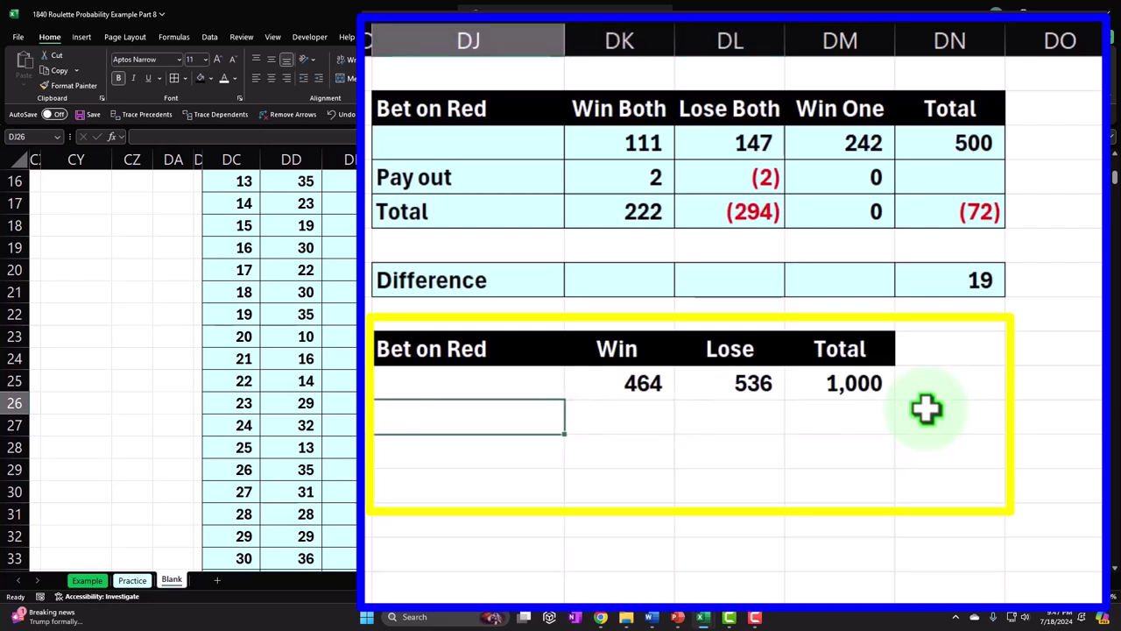
Step: Add a Pay out row with 1 under Win and =-DK26 under Lose
{"action": "type", "text": "Pay out"}
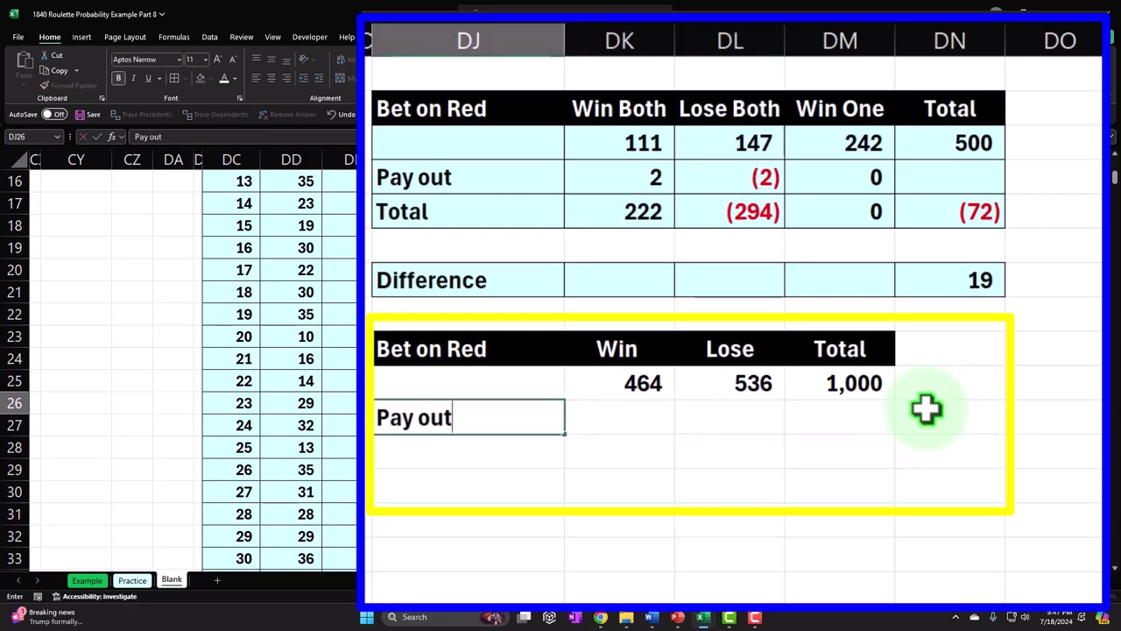
{"action": "key", "text": "Tab"}
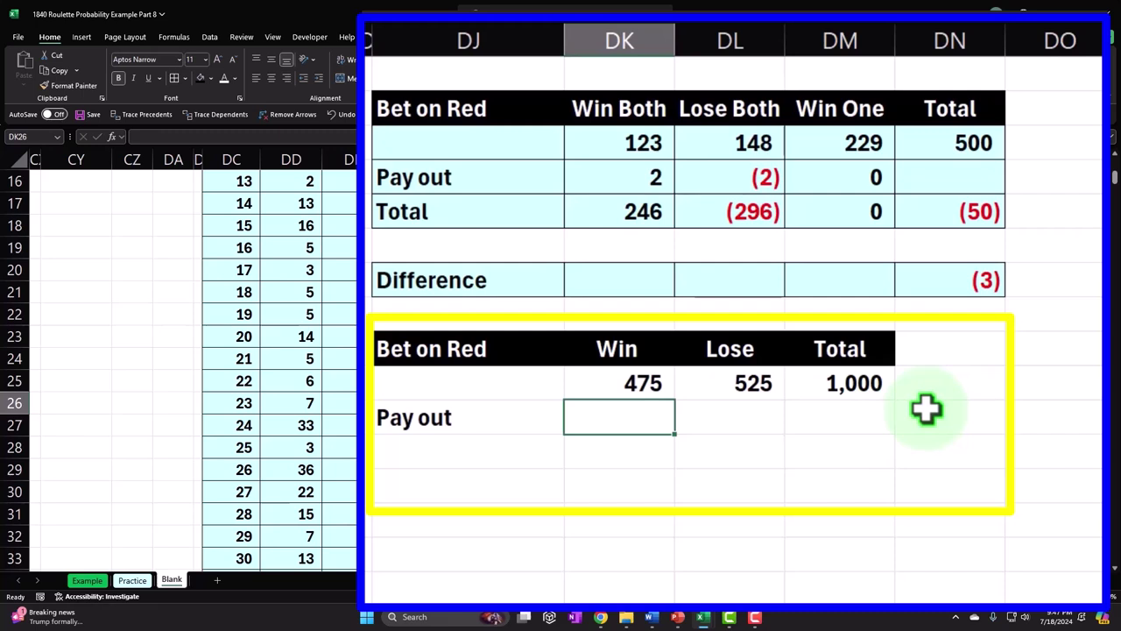
{"action": "type", "text": "1"}
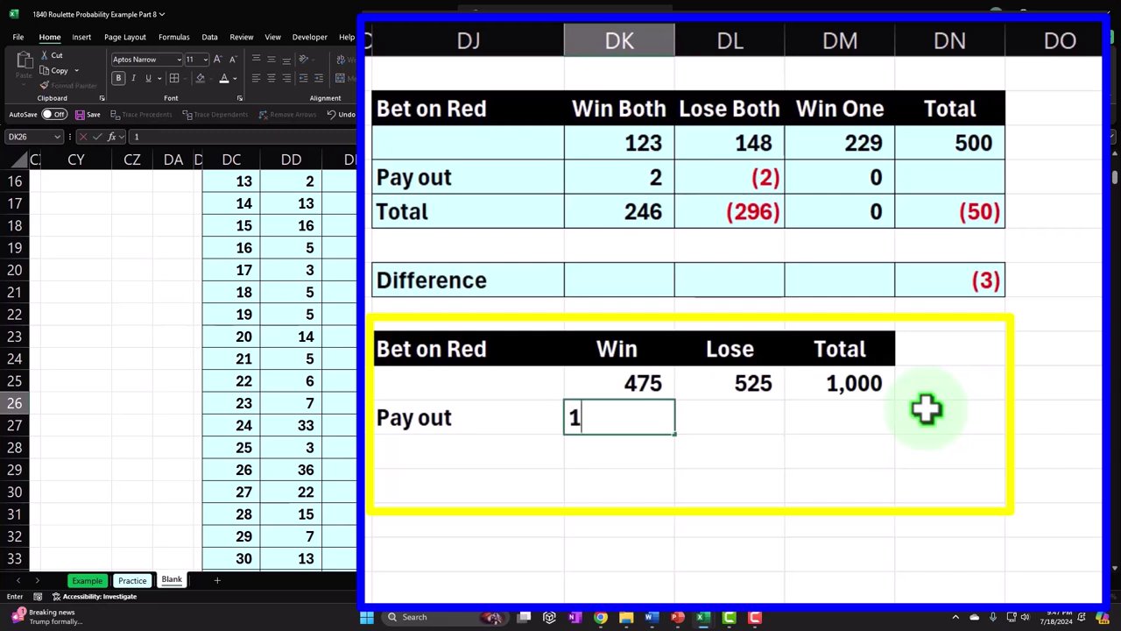
{"action": "key", "text": "Tab"}
{"action": "type", "text": "-"}
{"action": "key", "text": "Left"}
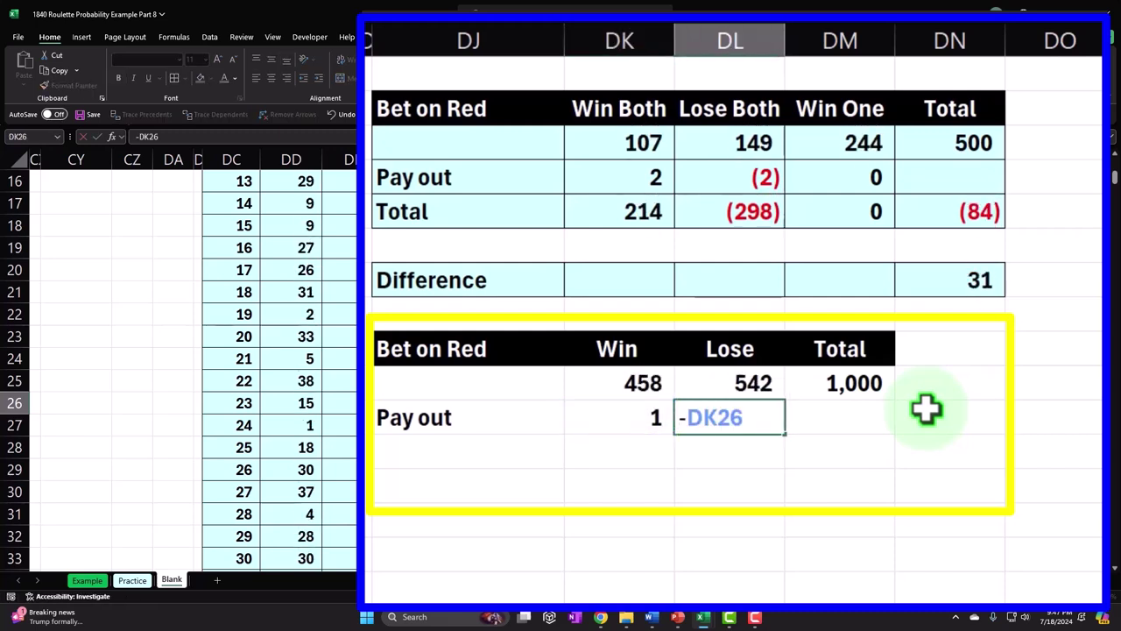
{"action": "key", "text": "Return"}
{"action": "key", "text": "Right"}
{"action": "key", "text": "Right"}
{"action": "key", "text": "Left"}
{"action": "key", "text": "Left"}
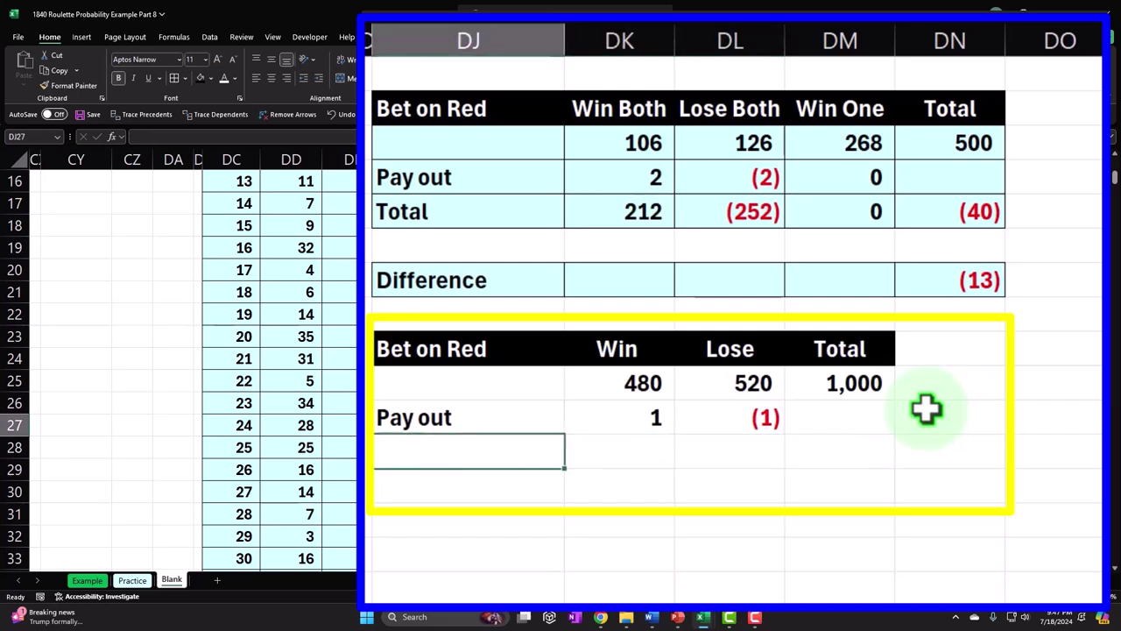
Step: Label the Total row and enter =DK25*DK26 and =DL25*DL26 for the Win and Lose totals
{"action": "type", "text": "Total"}
{"action": "key", "text": "Tab"}
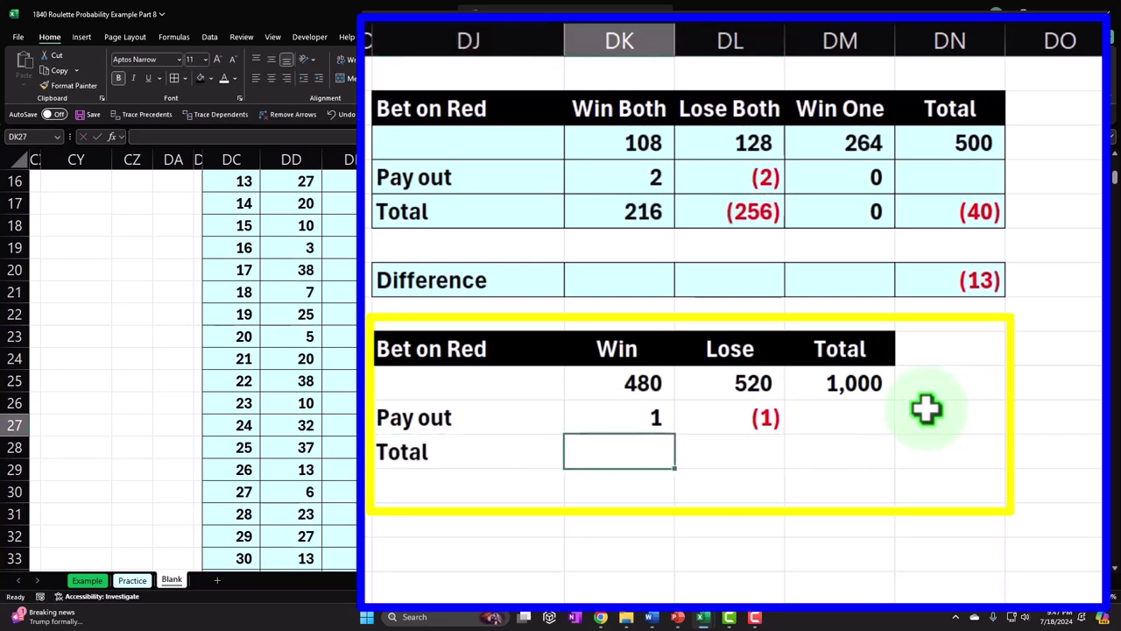
{"action": "type", "text": "="}
{"action": "key", "text": "Up"}
{"action": "key", "text": "Up"}
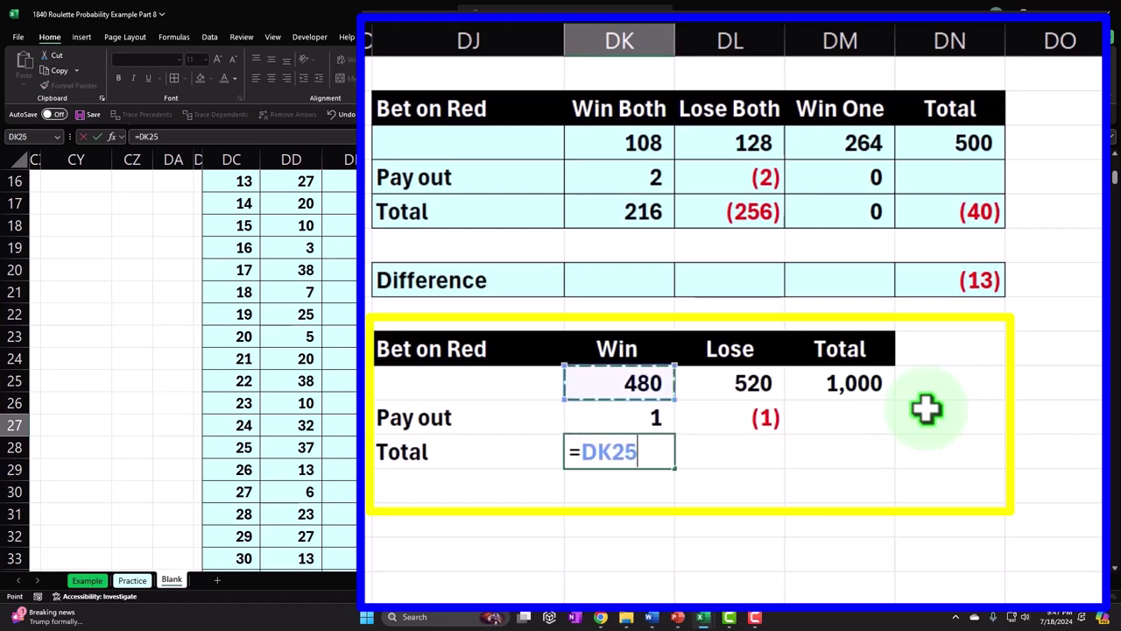
{"action": "type", "text": "*"}
{"action": "key", "text": "Up"}
{"action": "key", "text": "Return"}
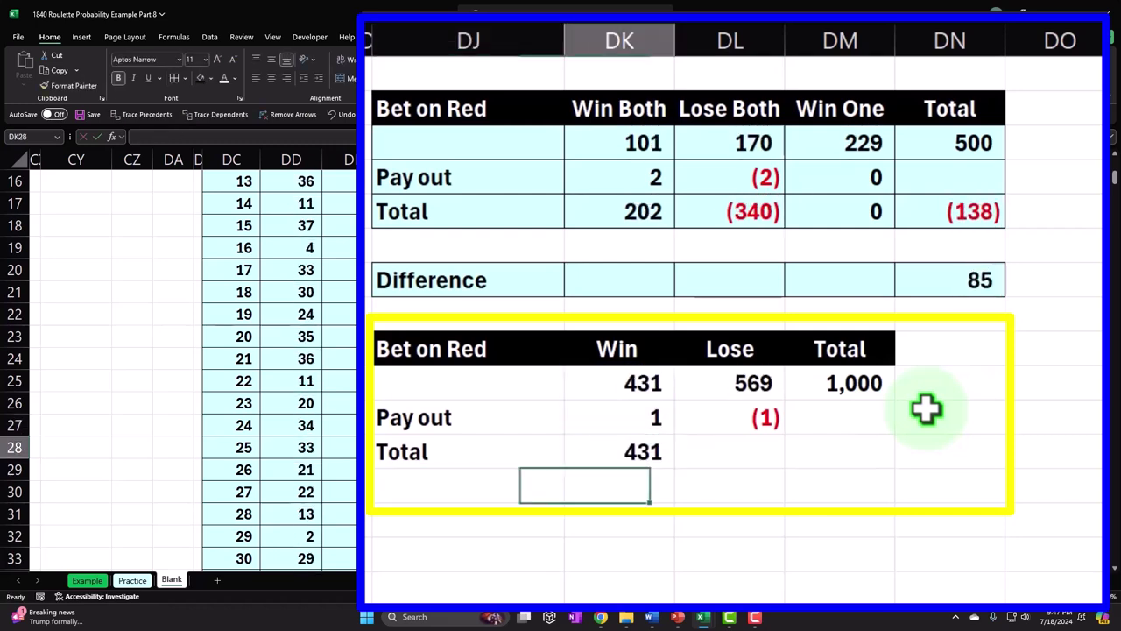
{"action": "key", "text": "Right"}
{"action": "key", "text": "Up"}
{"action": "type", "text": "="}
{"action": "key", "text": "Up"}
{"action": "key", "text": "Up"}
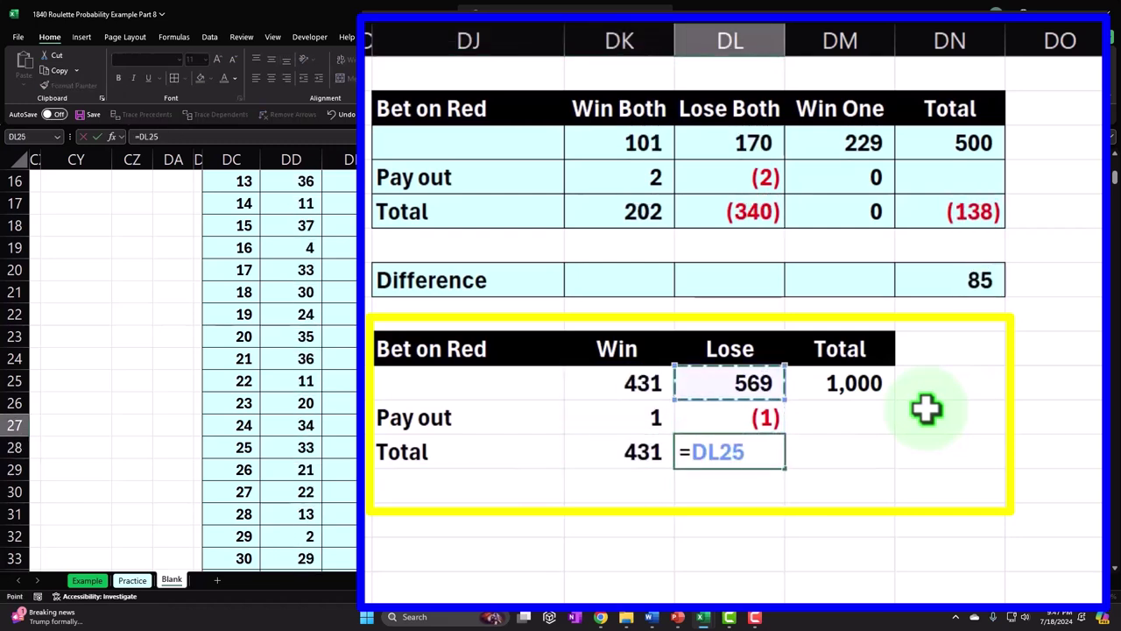
{"action": "type", "text": "*"}
{"action": "key", "text": "Up"}
{"action": "key", "text": "Return"}
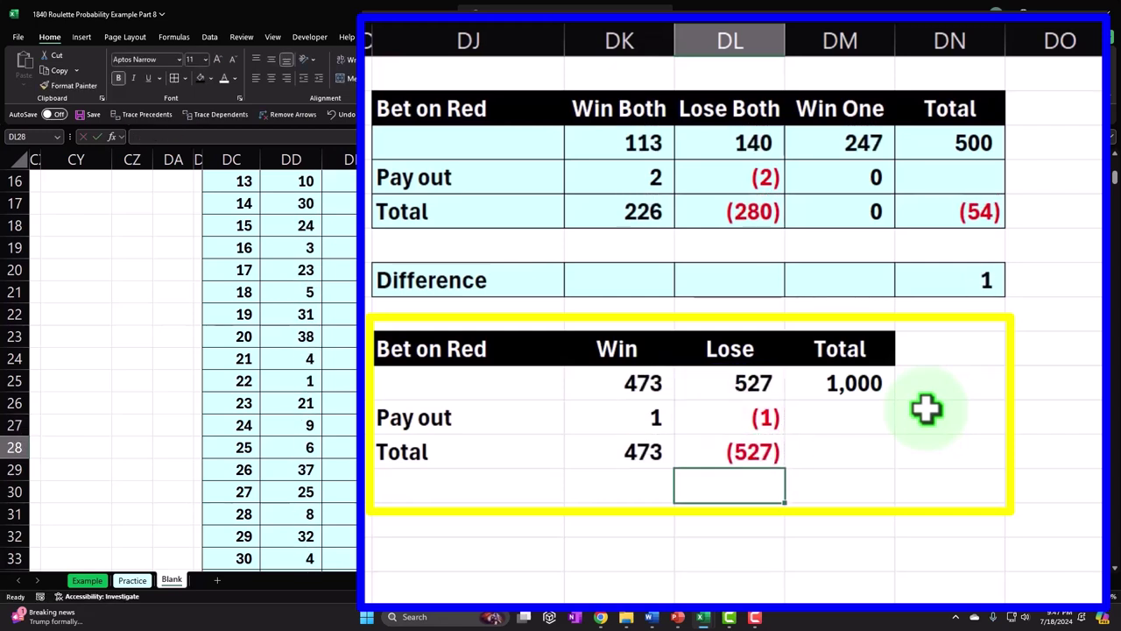
Step: Sum DK27:DL27 in DM27 for (104) and compare it with the two-spin table's total
{"action": "key", "text": "Right"}
{"action": "key", "text": "Up"}
{"action": "type", "text": "=sum("}
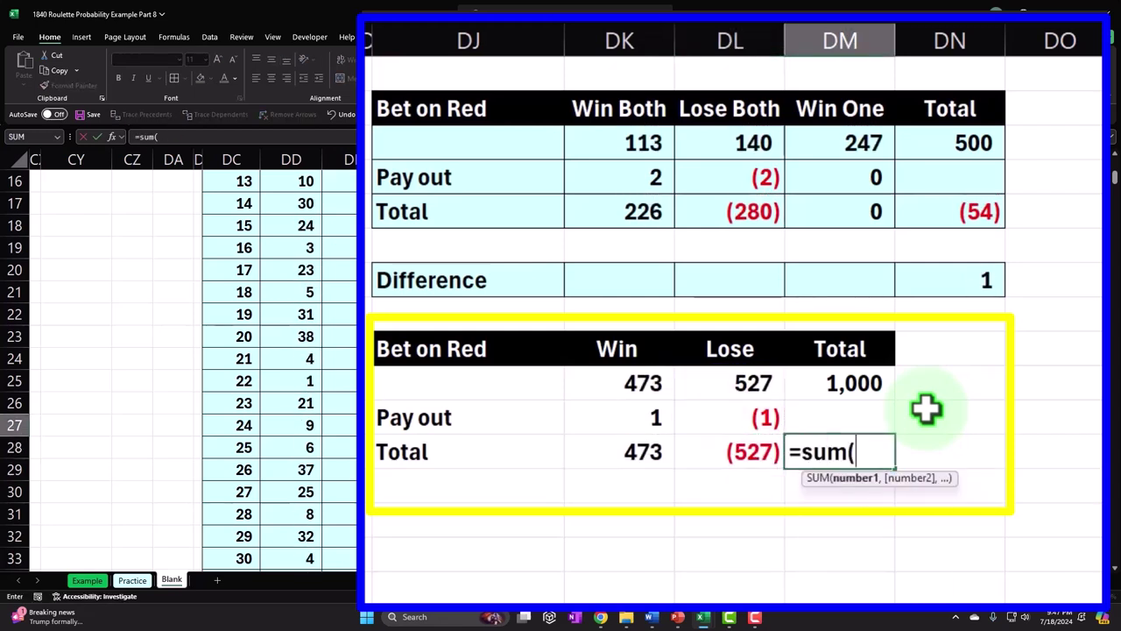
{"action": "key", "text": "Left"}
{"action": "key", "text": "shift+Left"}
{"action": "key", "text": "Return"}
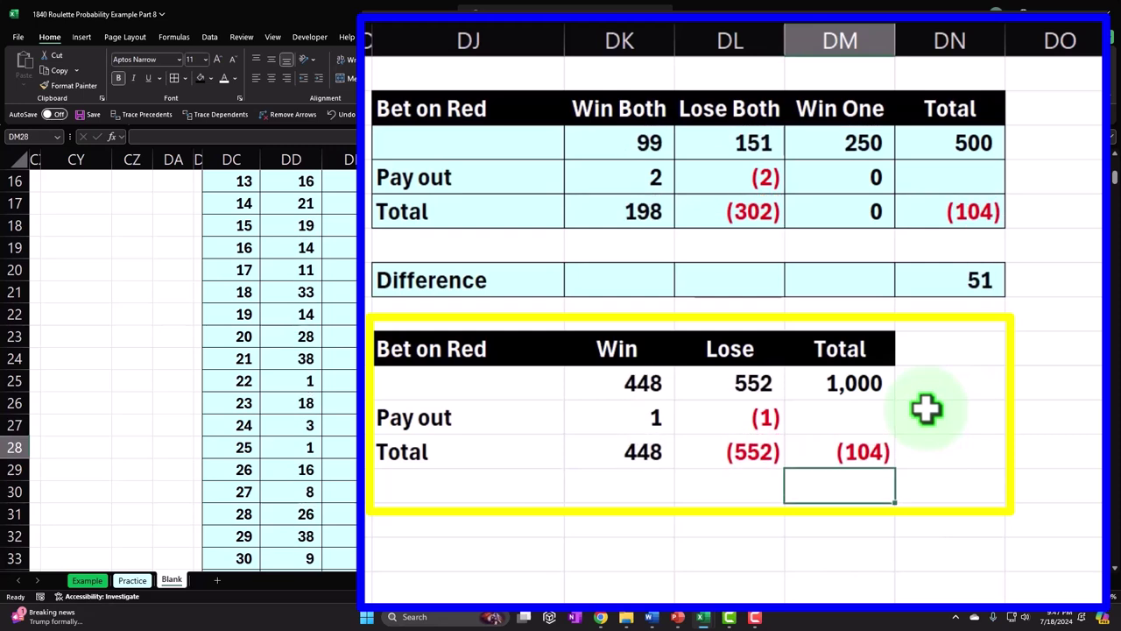
{"action": "left_click", "coordinate": [967, 213]}
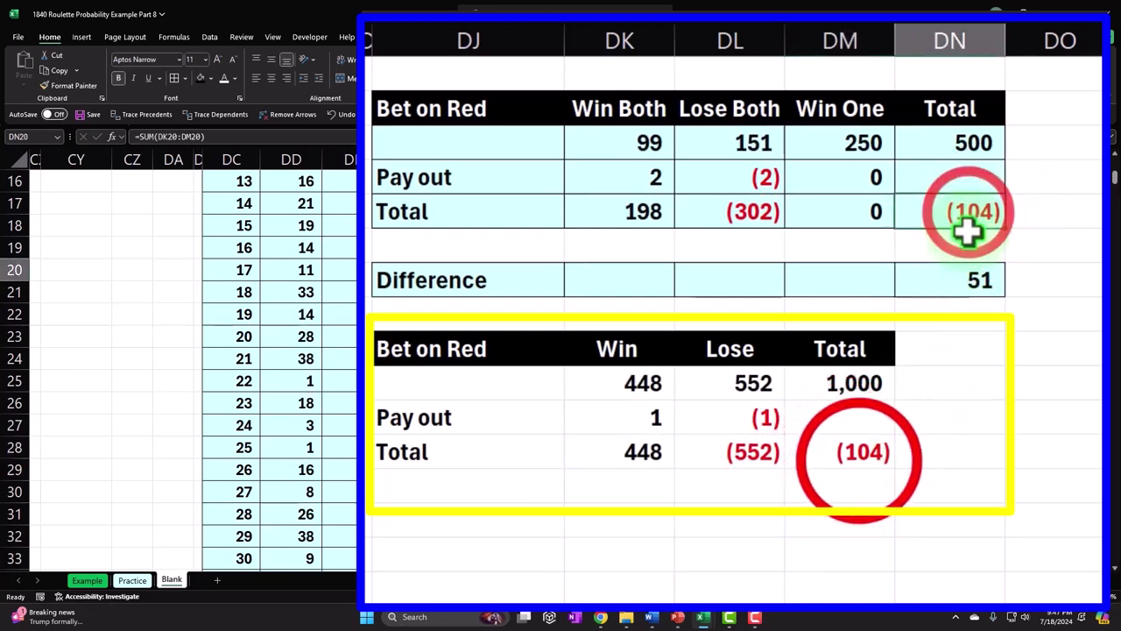
{"action": "left_click", "coordinate": [861, 454]}
{"action": "left_click", "coordinate": [938, 277]}
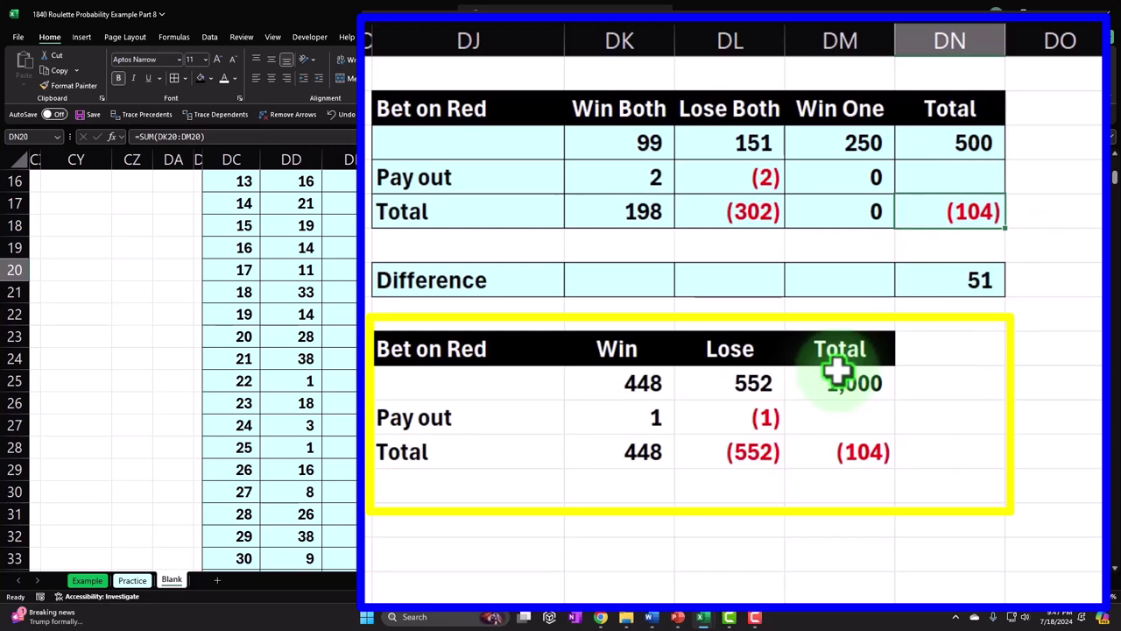
Step: Fill DJ25:DM28 with the recent light blue colour from Home > Fill Color
{"action": "left_click_drag", "start_coordinate": [493, 383], "coordinate": [819, 451]}
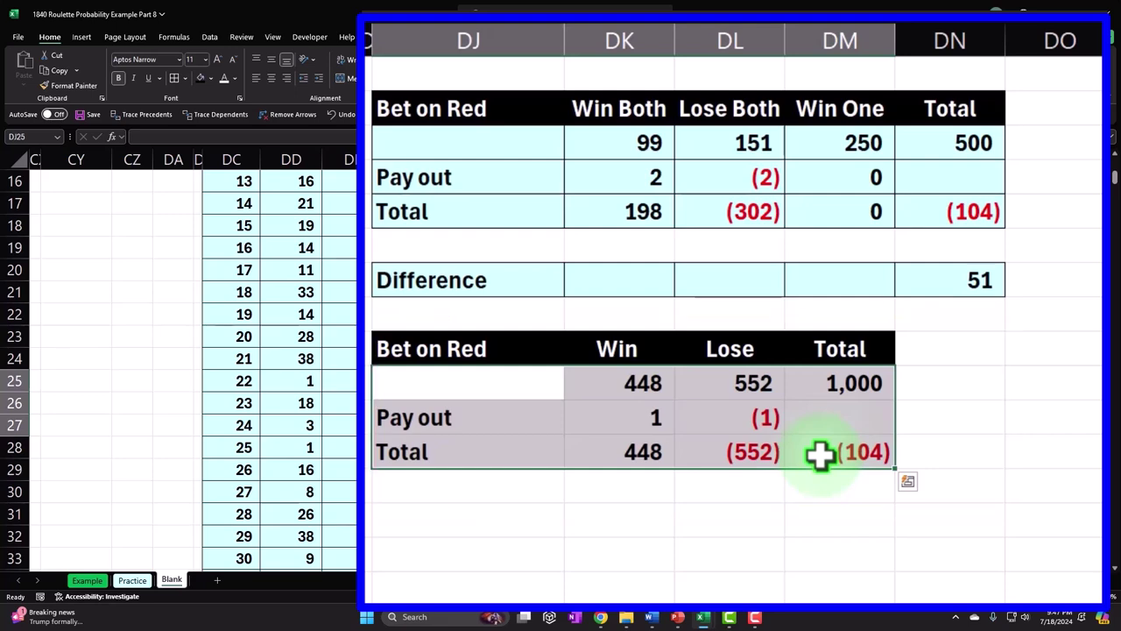
{"action": "scroll", "coordinate": [820, 453], "scroll_direction": "up", "scroll_amount": 2}
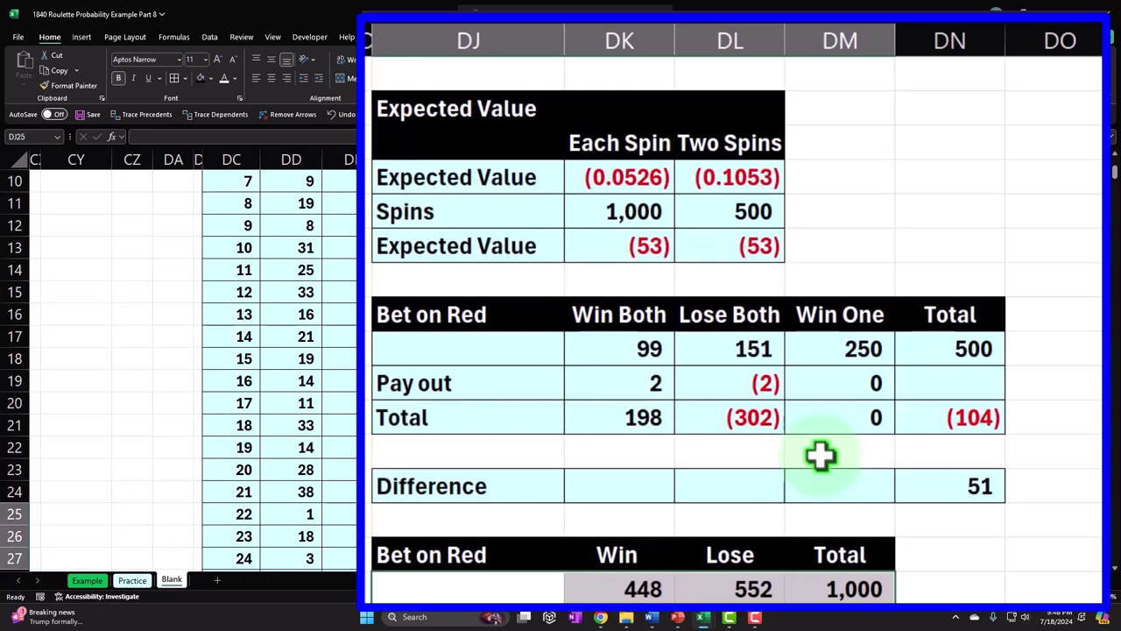
{"action": "scroll", "coordinate": [820, 453], "scroll_direction": "down", "scroll_amount": 1}
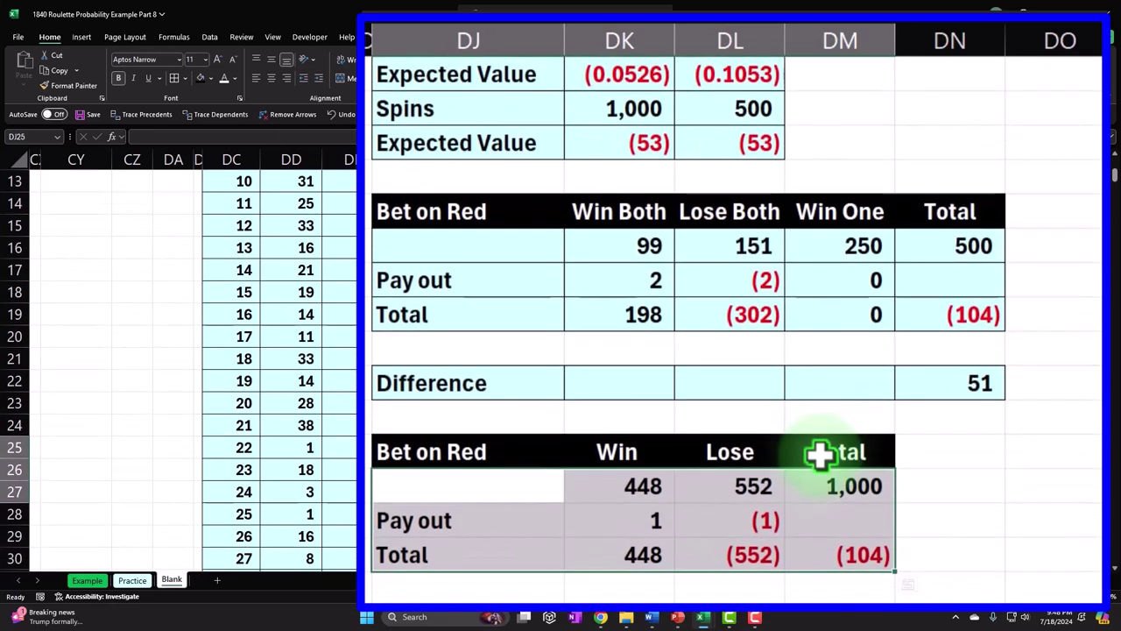
{"action": "left_click", "coordinate": [174, 78]}
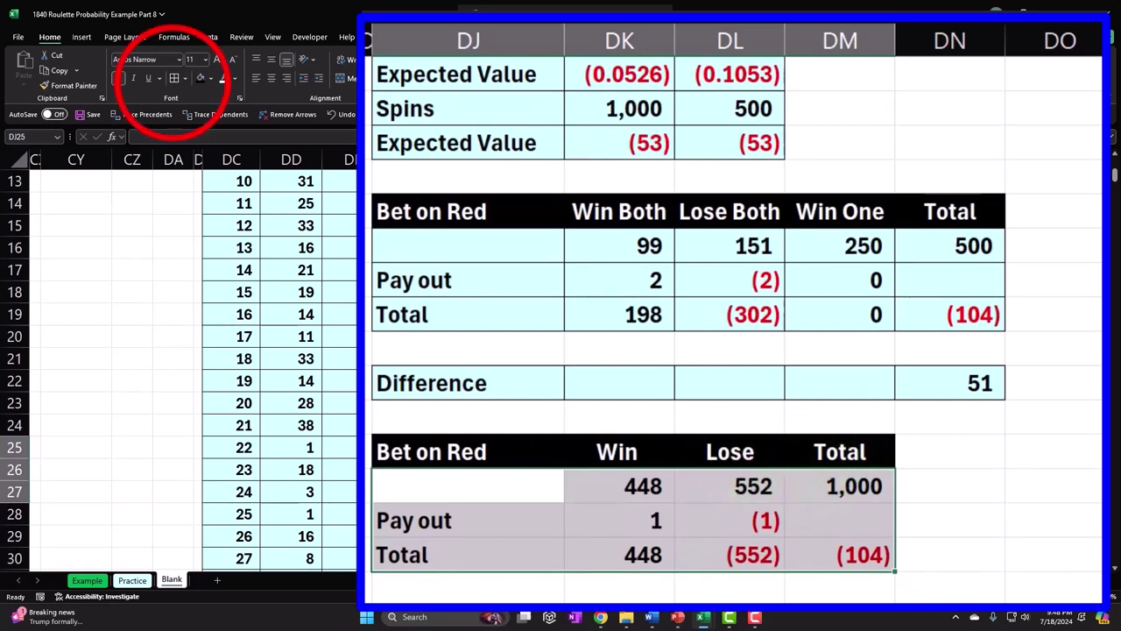
{"action": "left_click", "coordinate": [208, 78]}
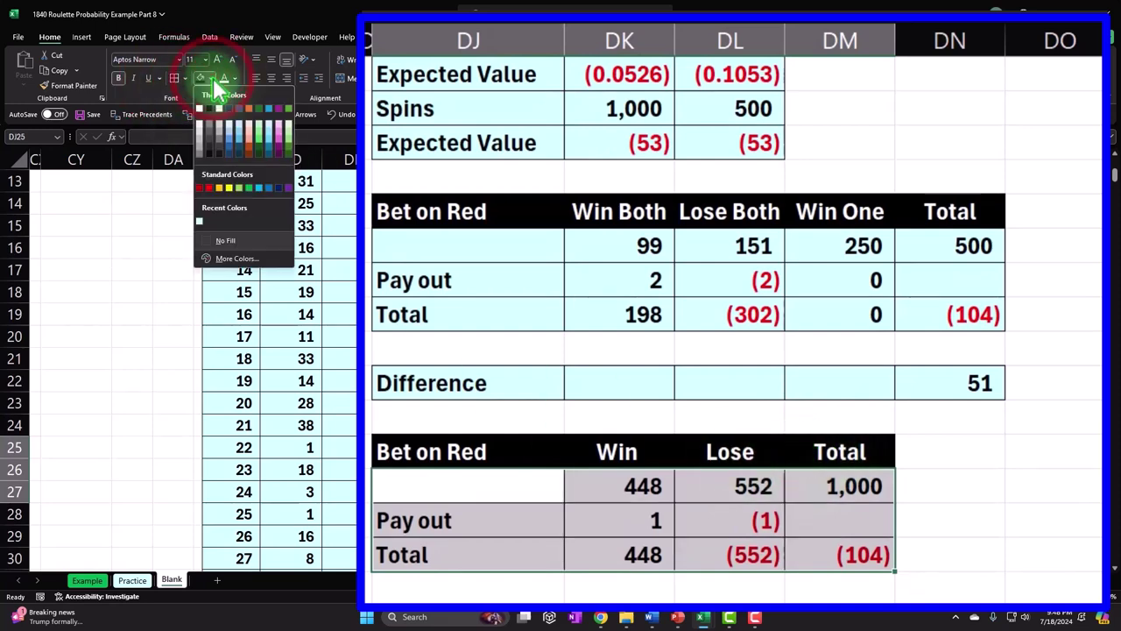
{"action": "left_click", "coordinate": [216, 219]}
Step: Run a spelling check from the Review tab and dismiss its prompt
{"action": "left_click", "coordinate": [344, 282]}
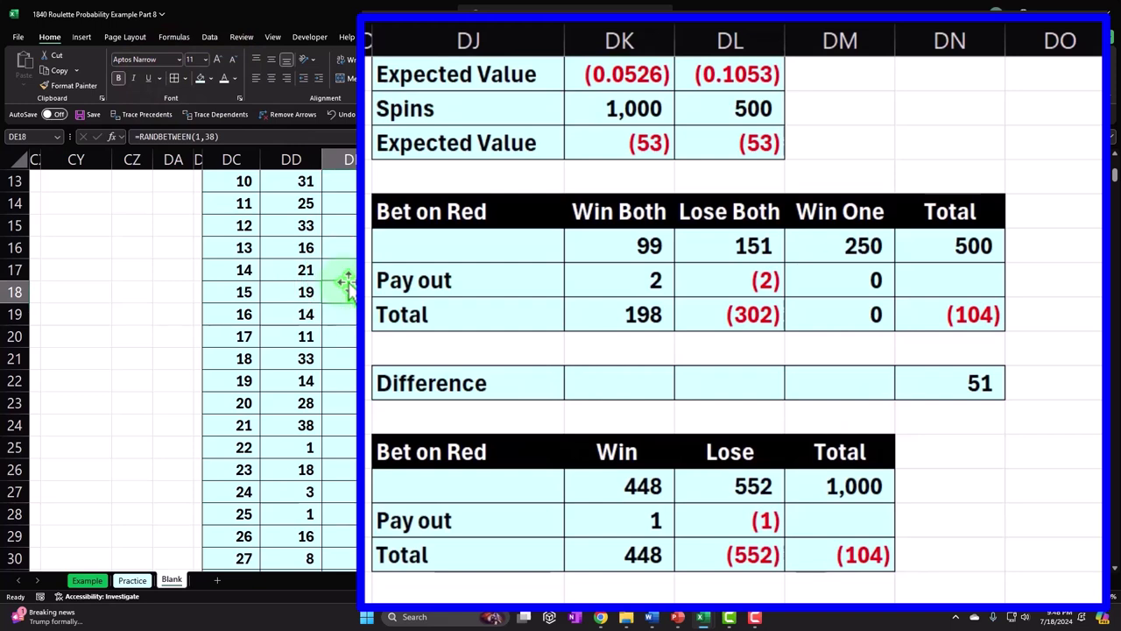
{"action": "scroll", "coordinate": [348, 280], "scroll_direction": "up", "scroll_amount": 4}
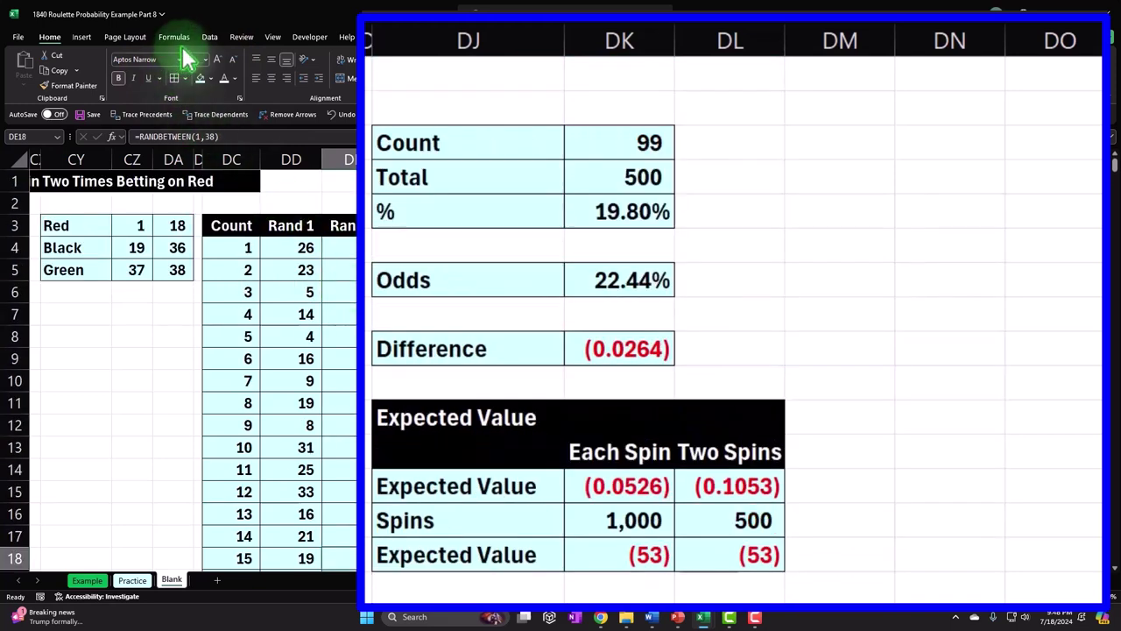
{"action": "left_click", "coordinate": [237, 38]}
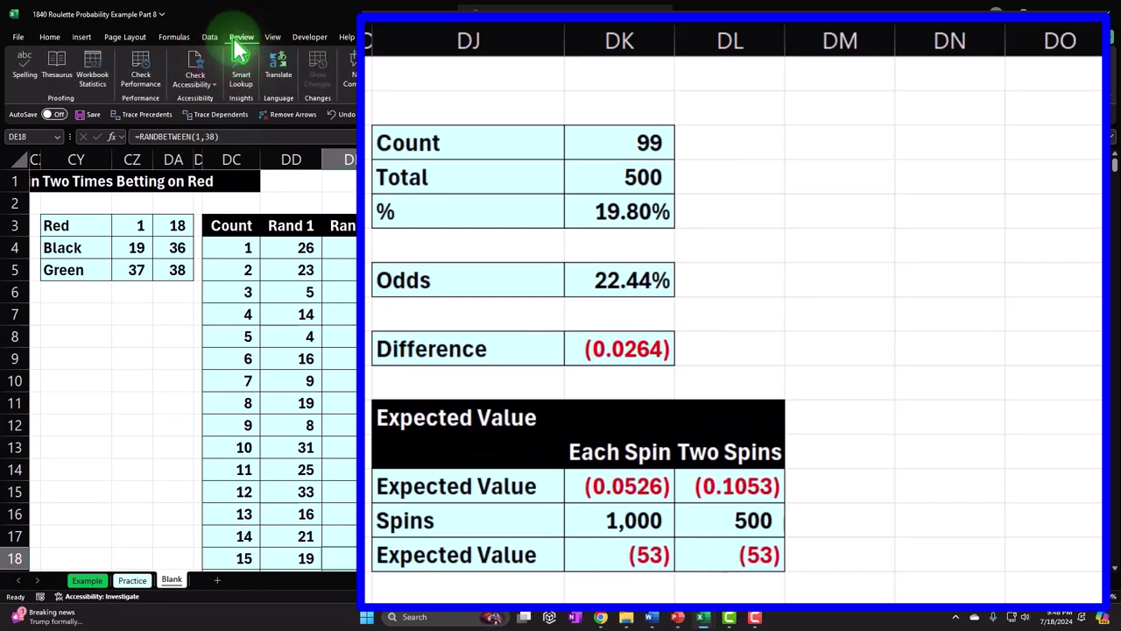
{"action": "left_click", "coordinate": [26, 74]}
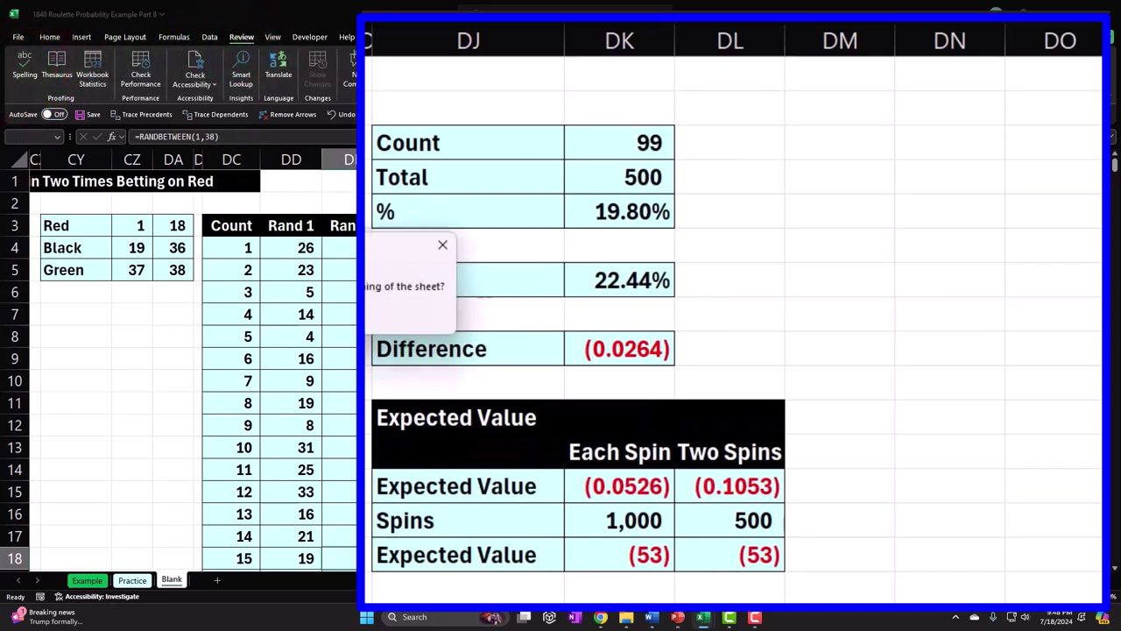
{"action": "left_click", "coordinate": [377, 369]}
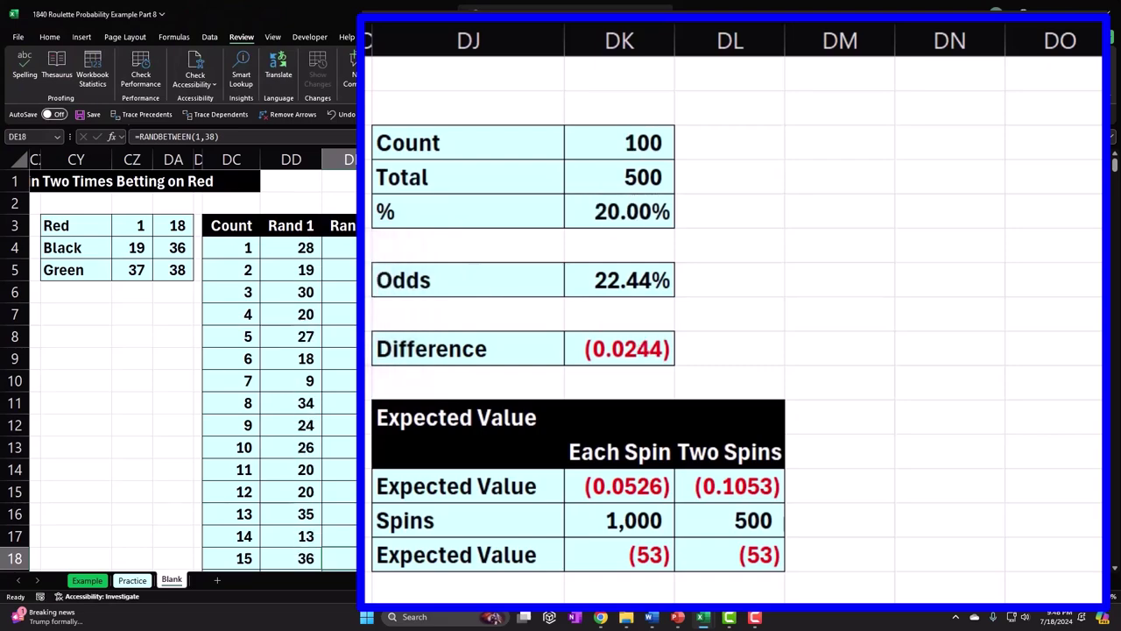
{"action": "scroll", "coordinate": [561, 351], "scroll_direction": "down", "scroll_amount": 6}
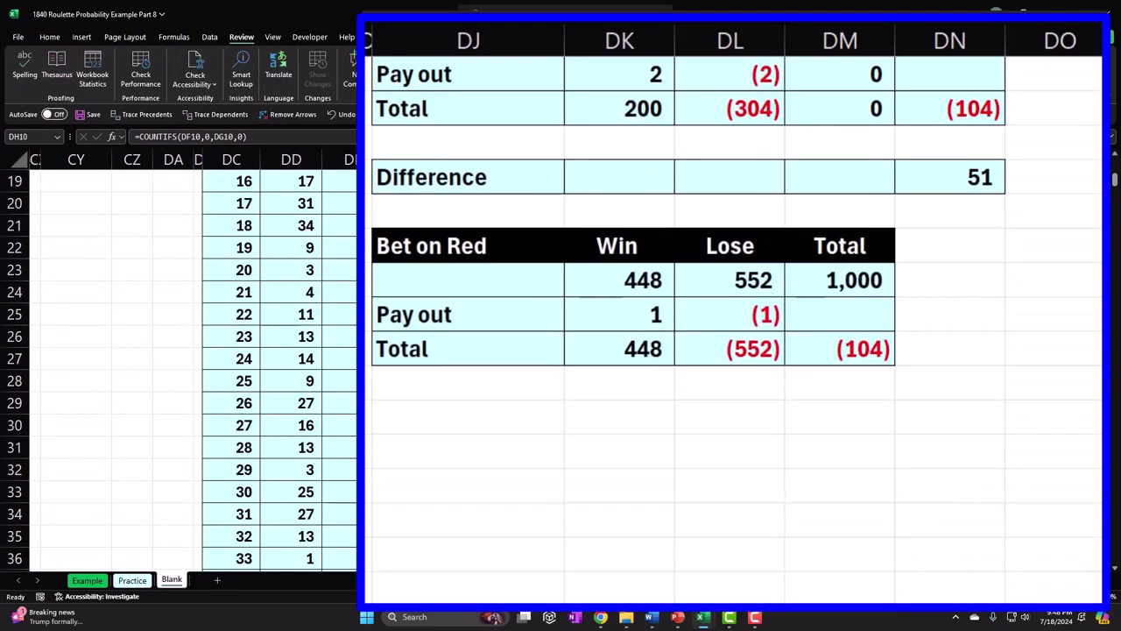